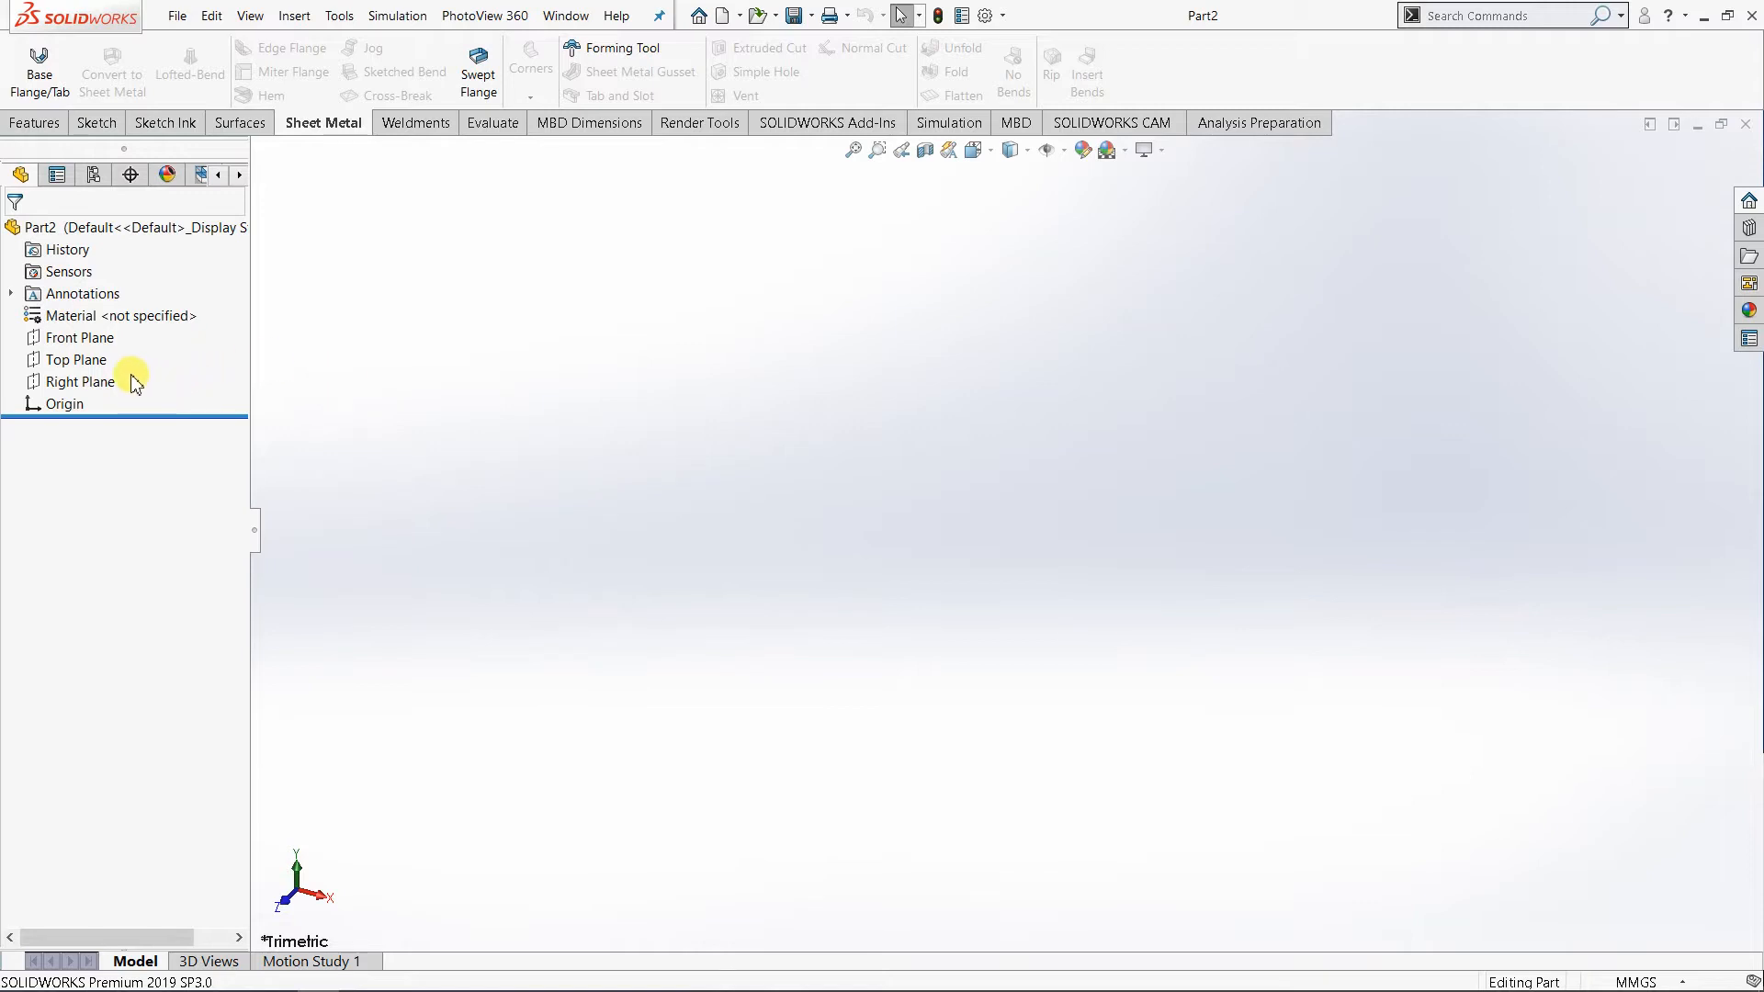
- Sketch a centre rectangle about 86 mm wide and 120 mm high on the Top Plane, centred on the origin
left_click(75, 361)
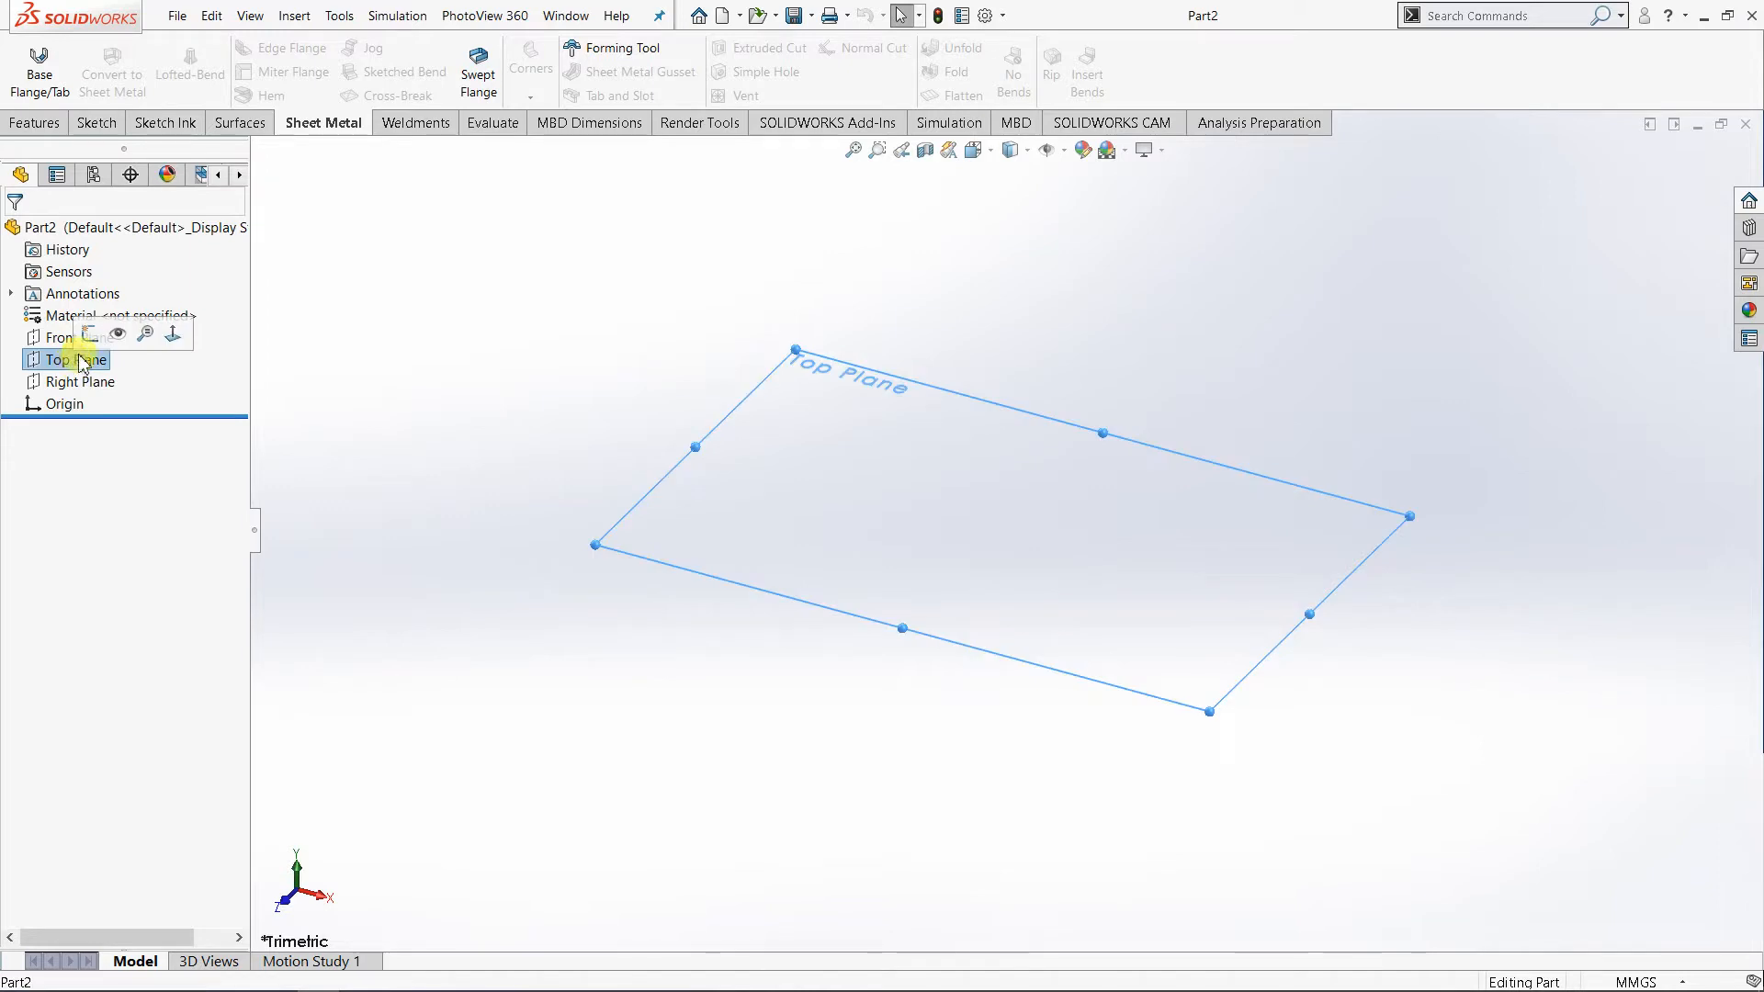
left_click(89, 335)
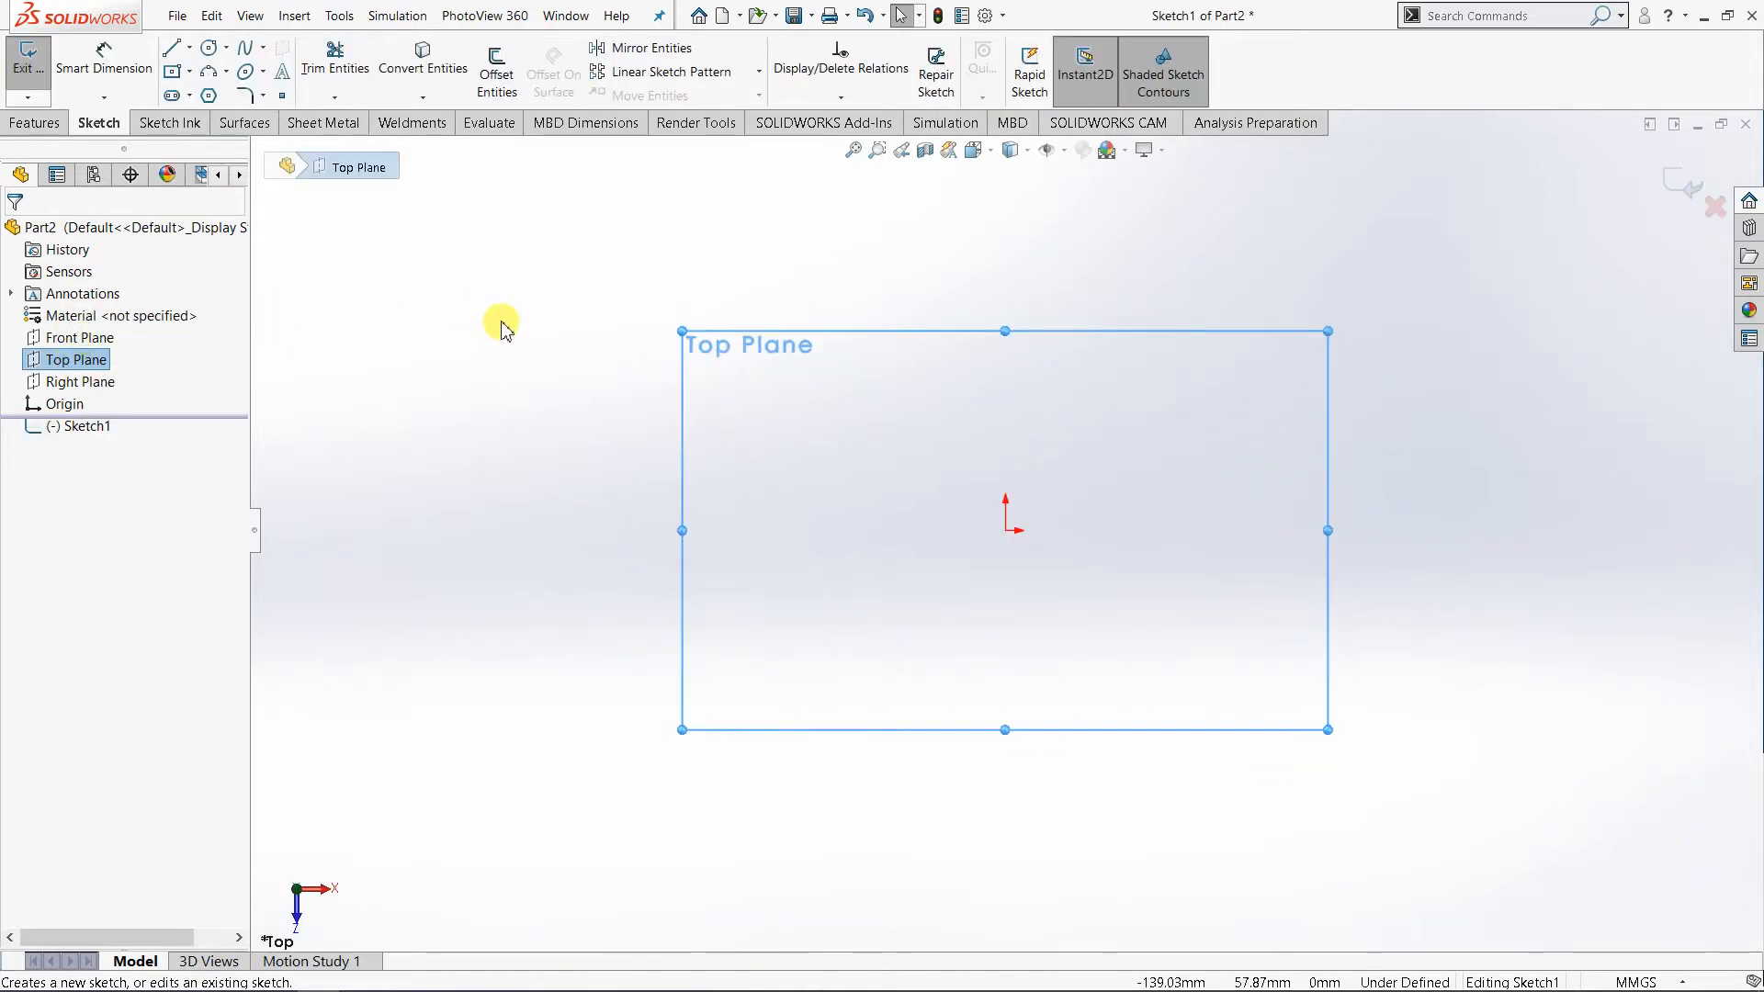
left_click(174, 73)
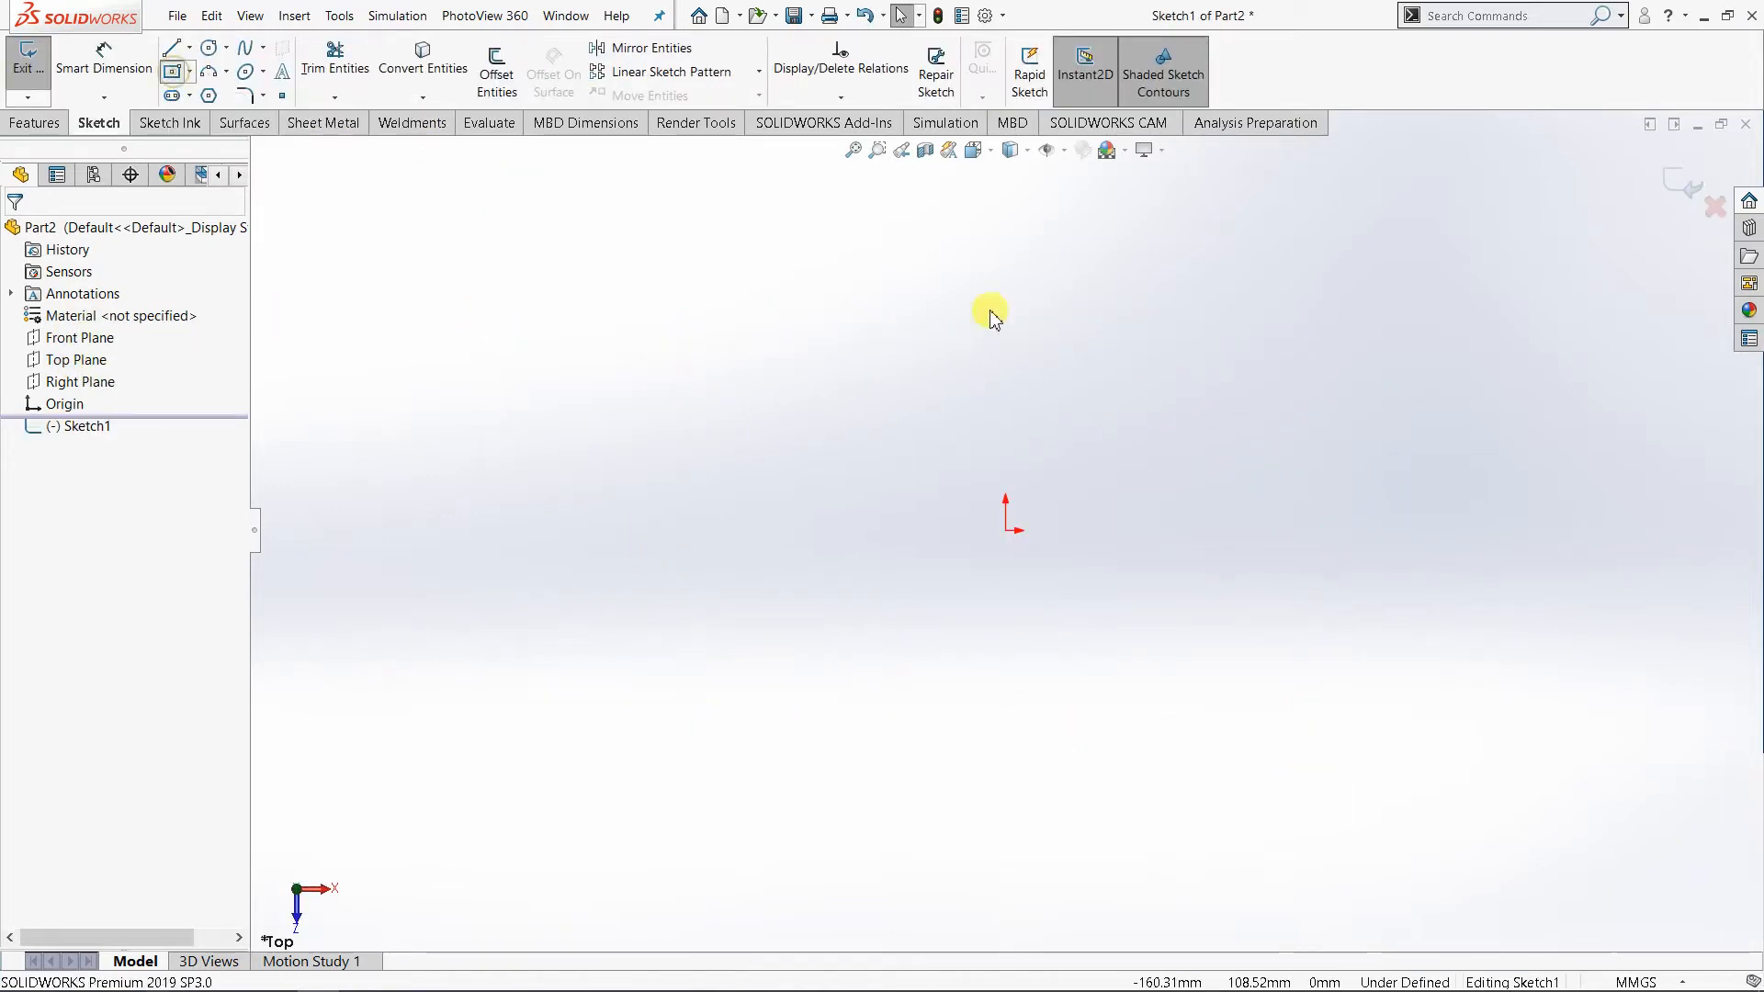
left_click(1010, 526)
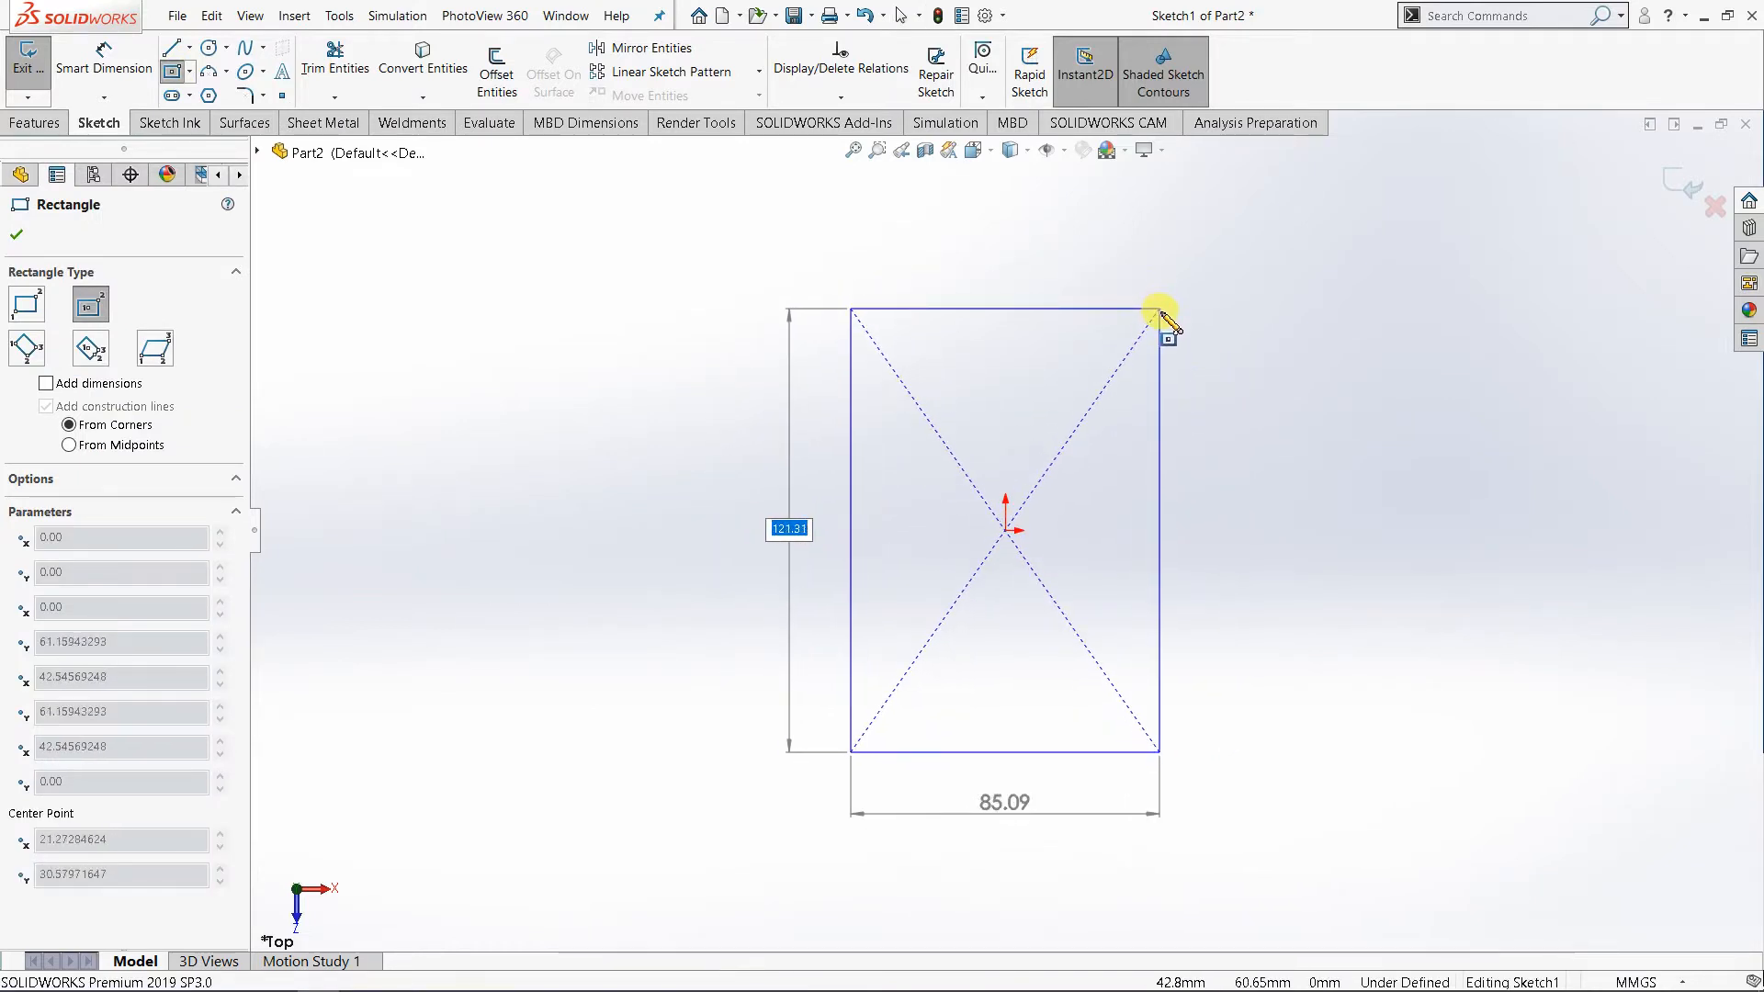
left_click(1161, 313)
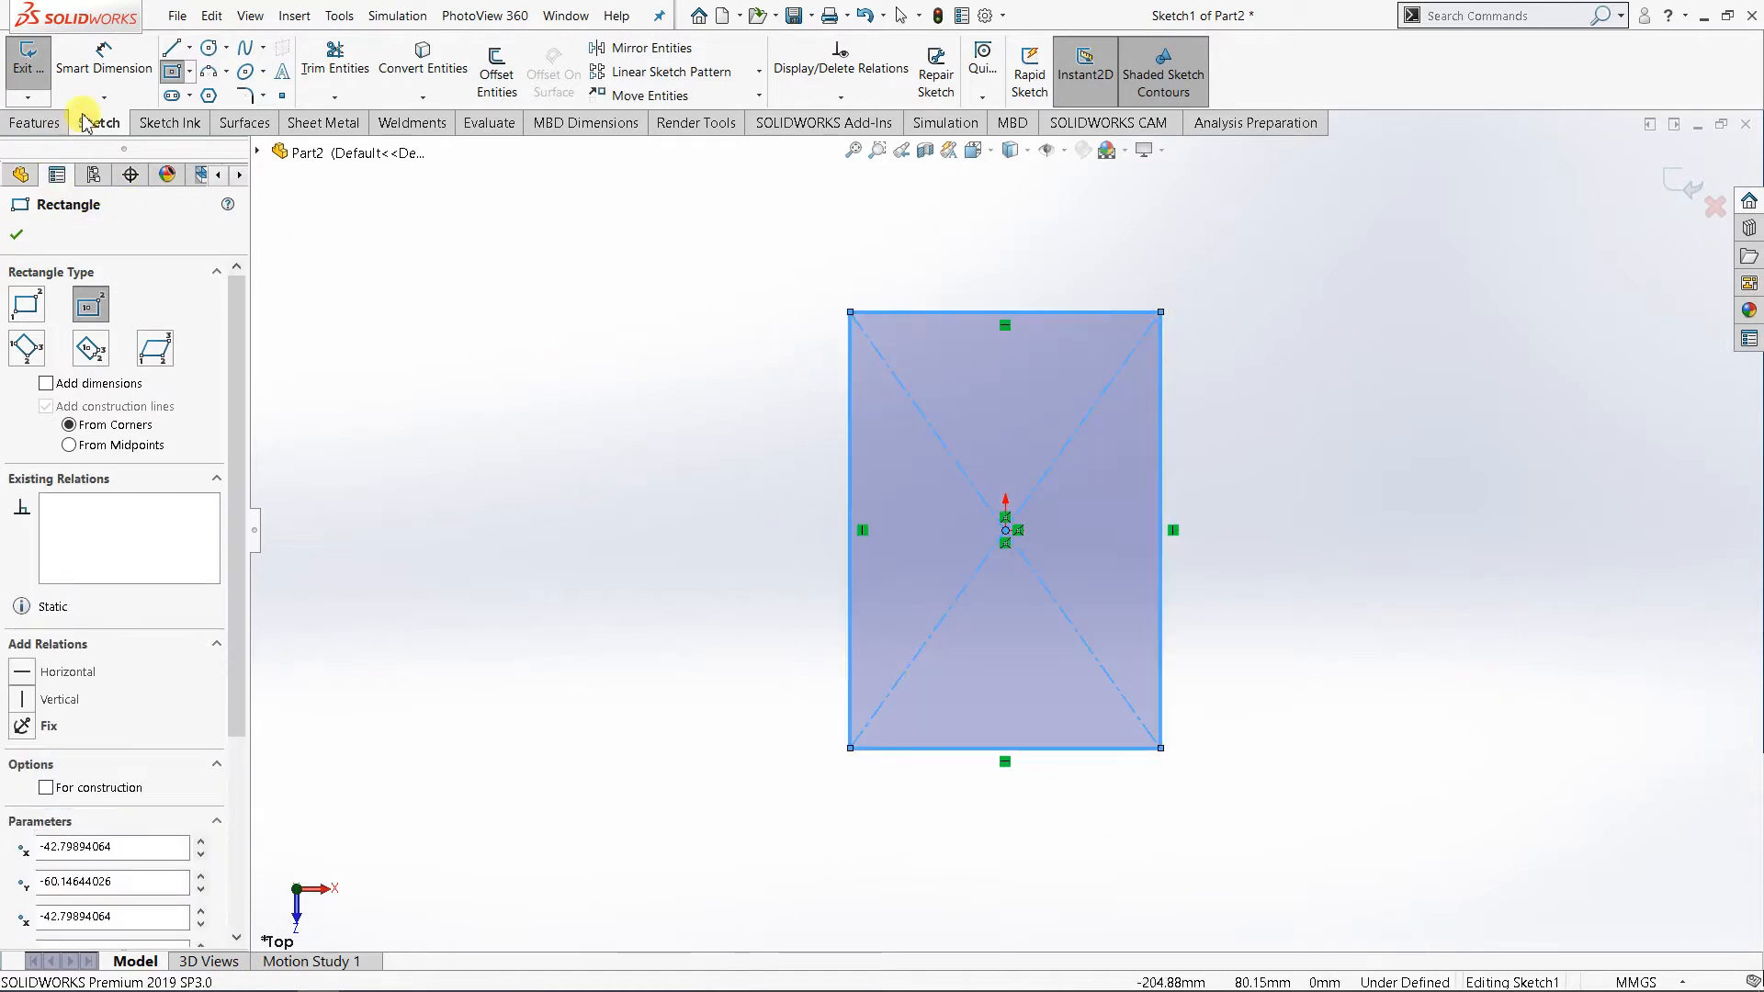
- Dimension the rectangle to 80 mm wide and 100 mm high
left_click(103, 57)
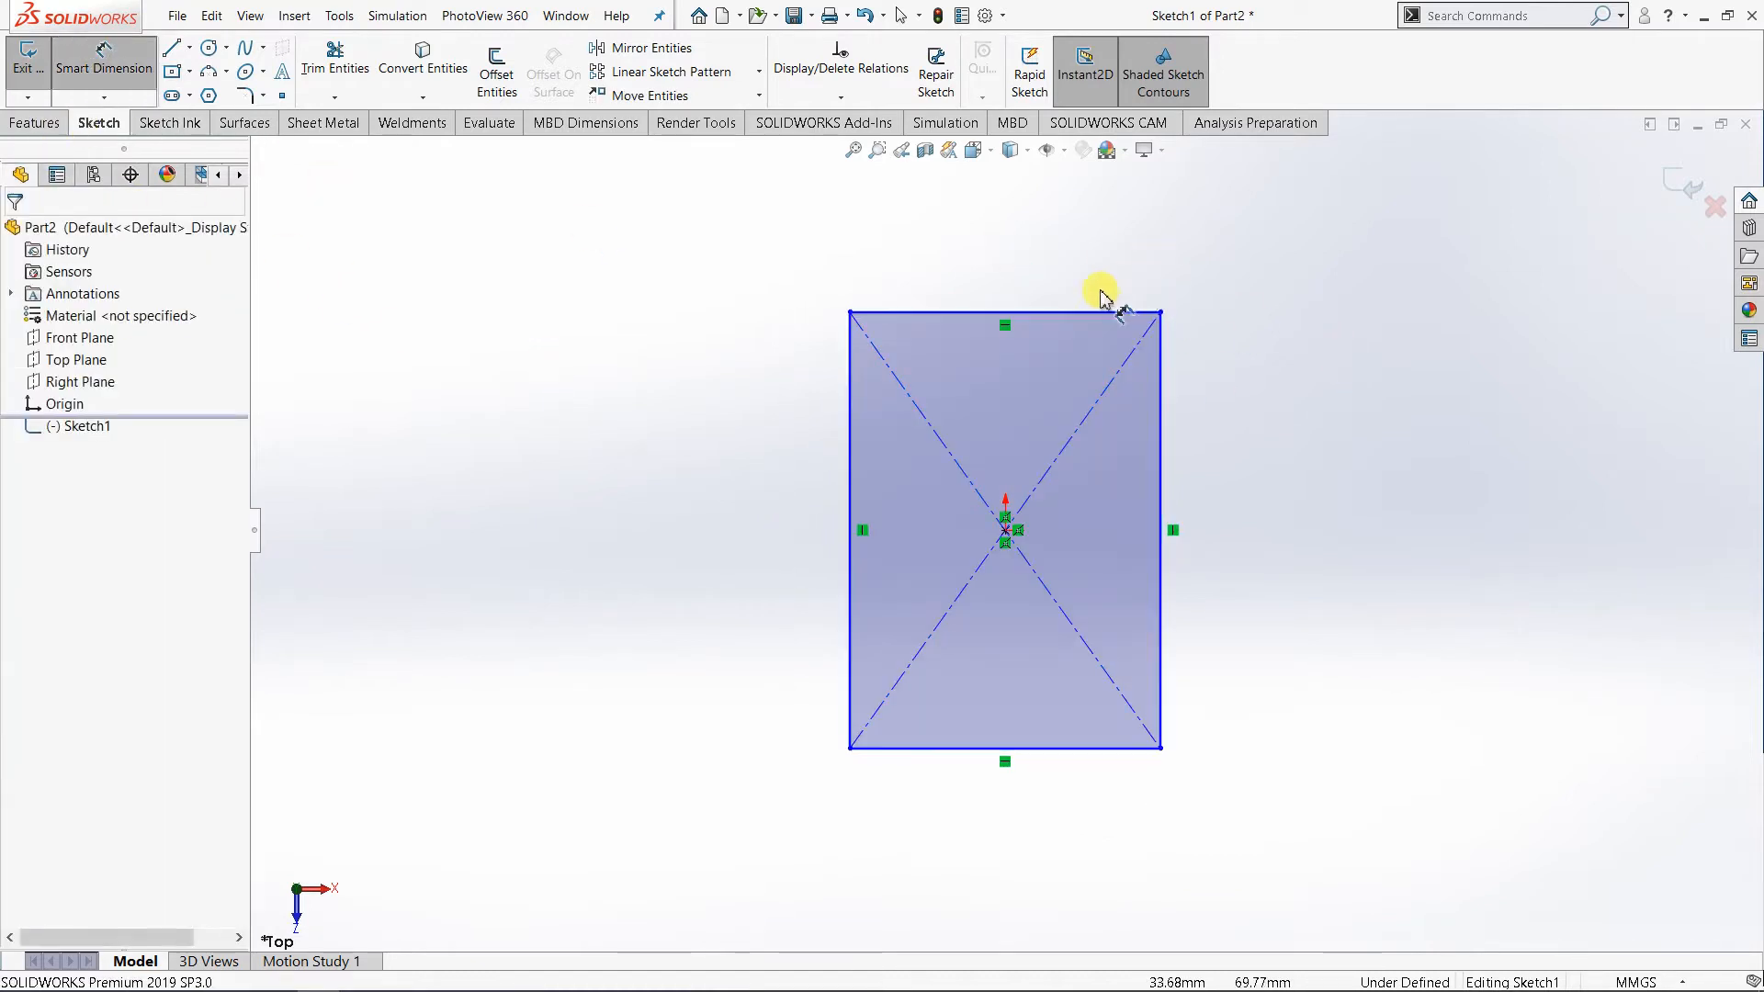
left_click(1045, 287)
left_click(1022, 230)
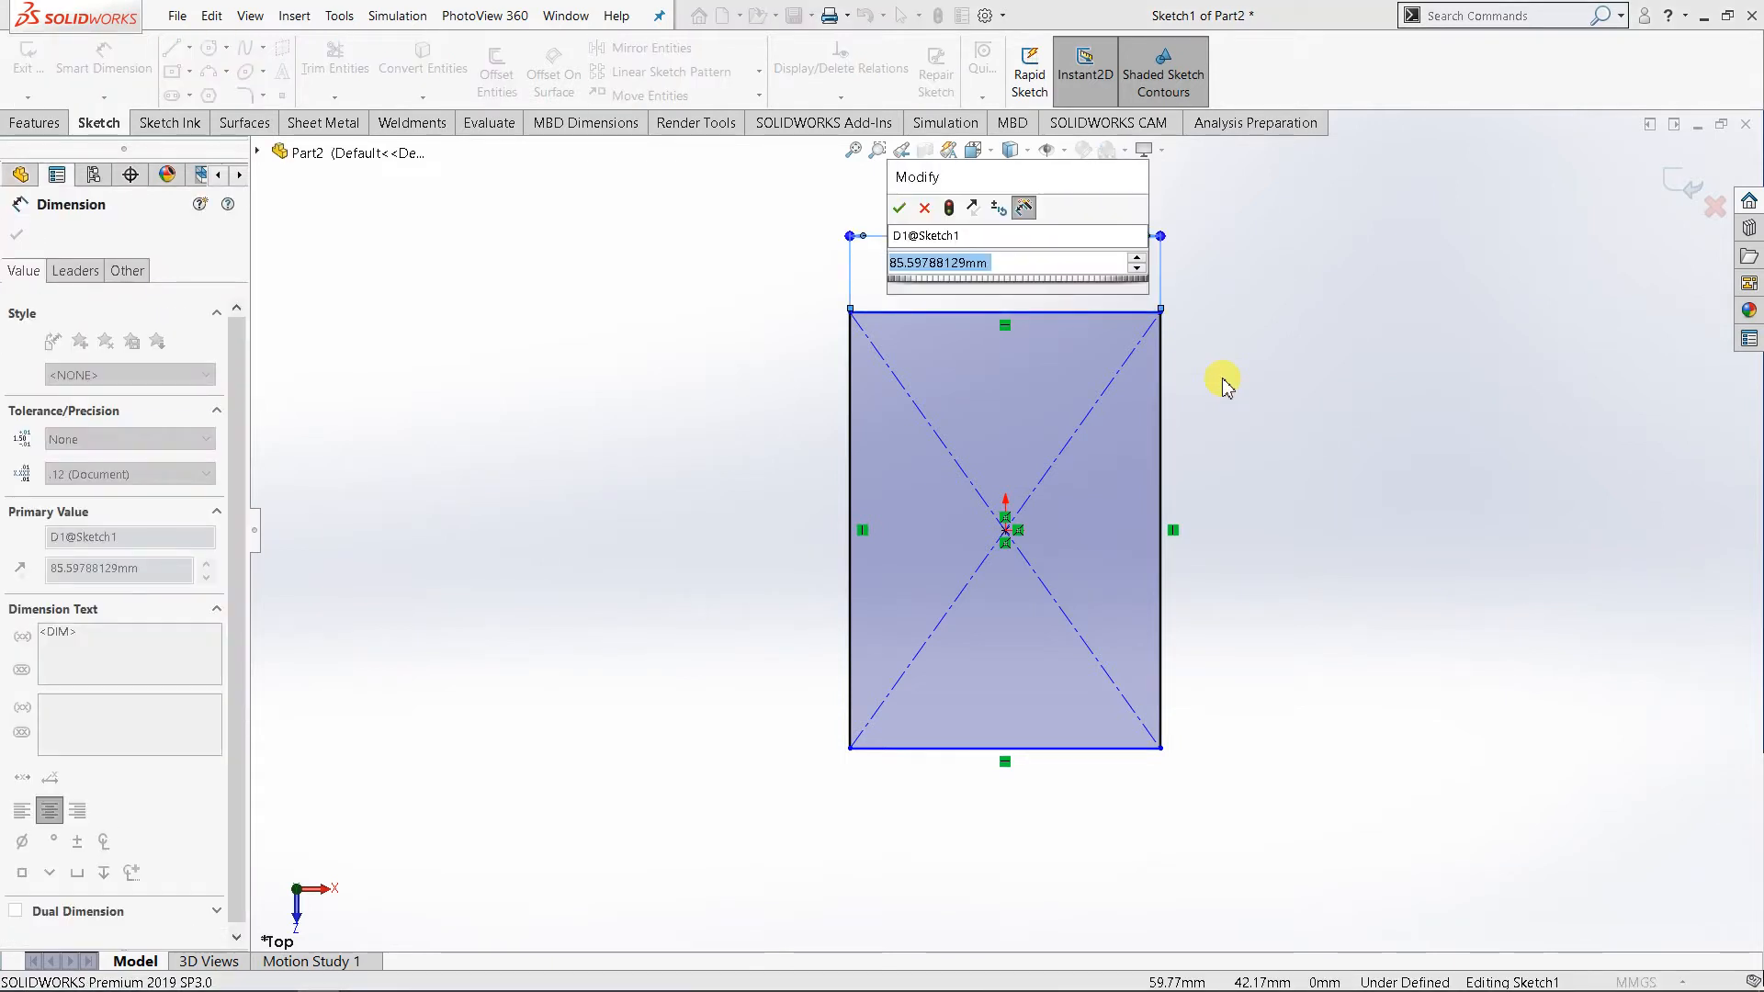
type("80")
key("Return")
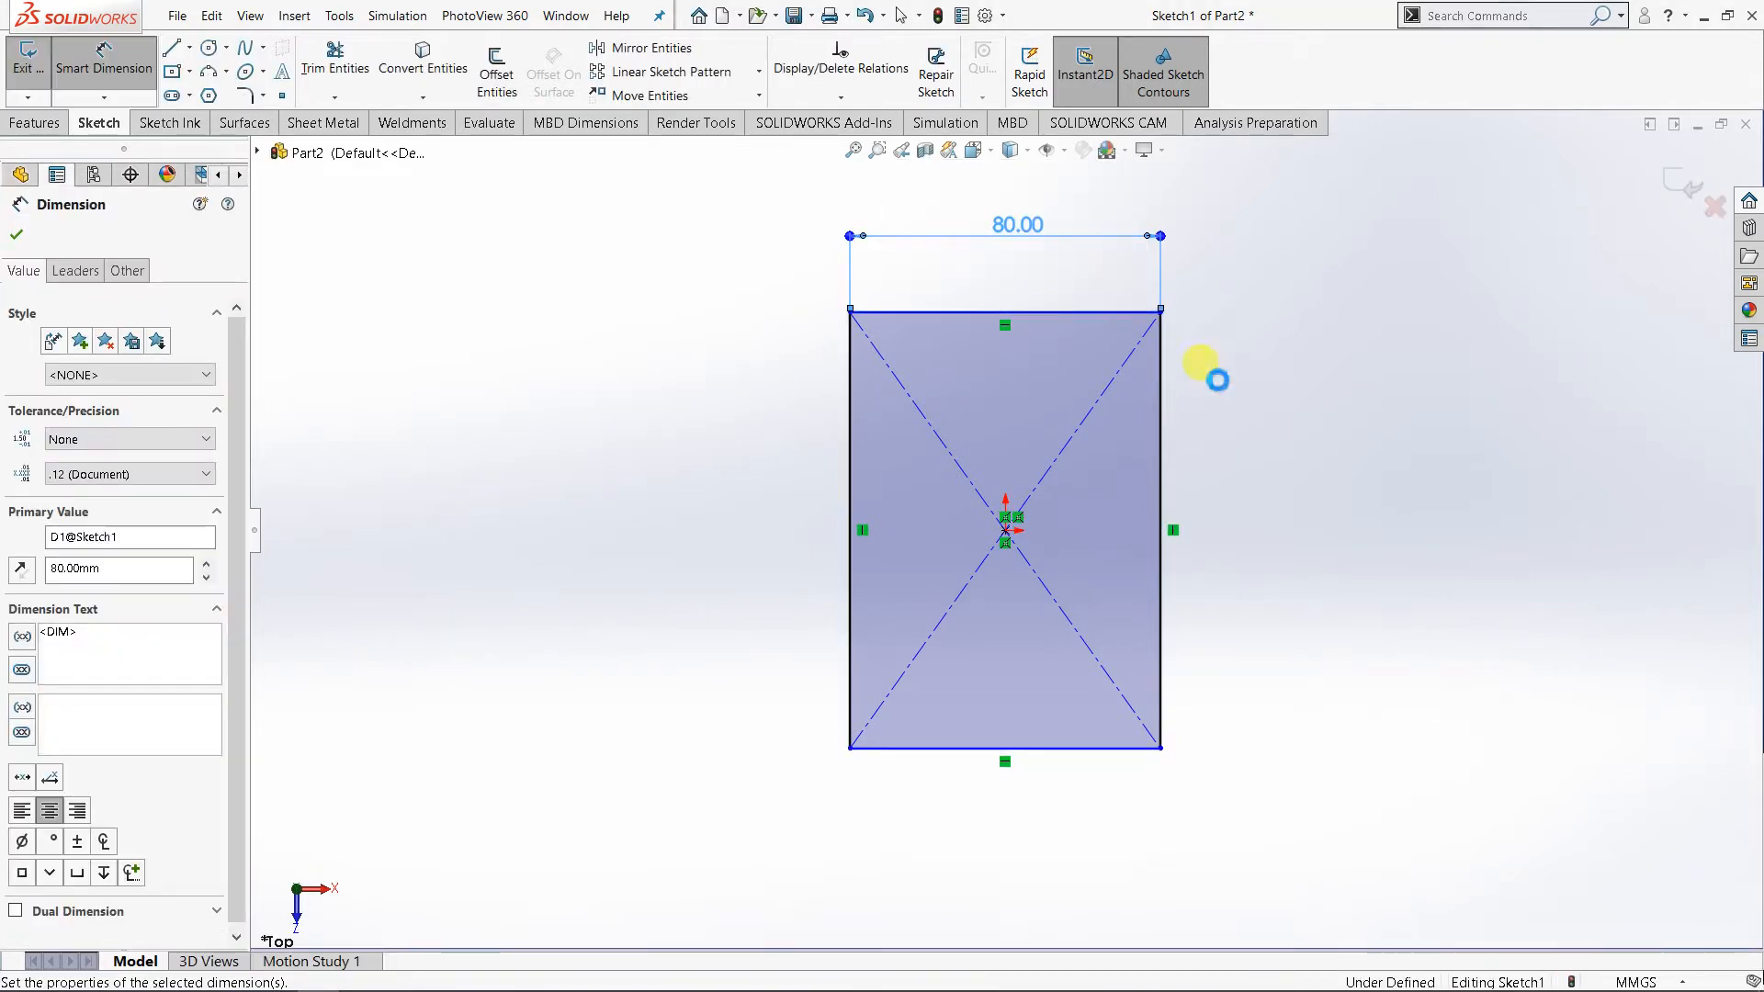
left_click(1163, 529)
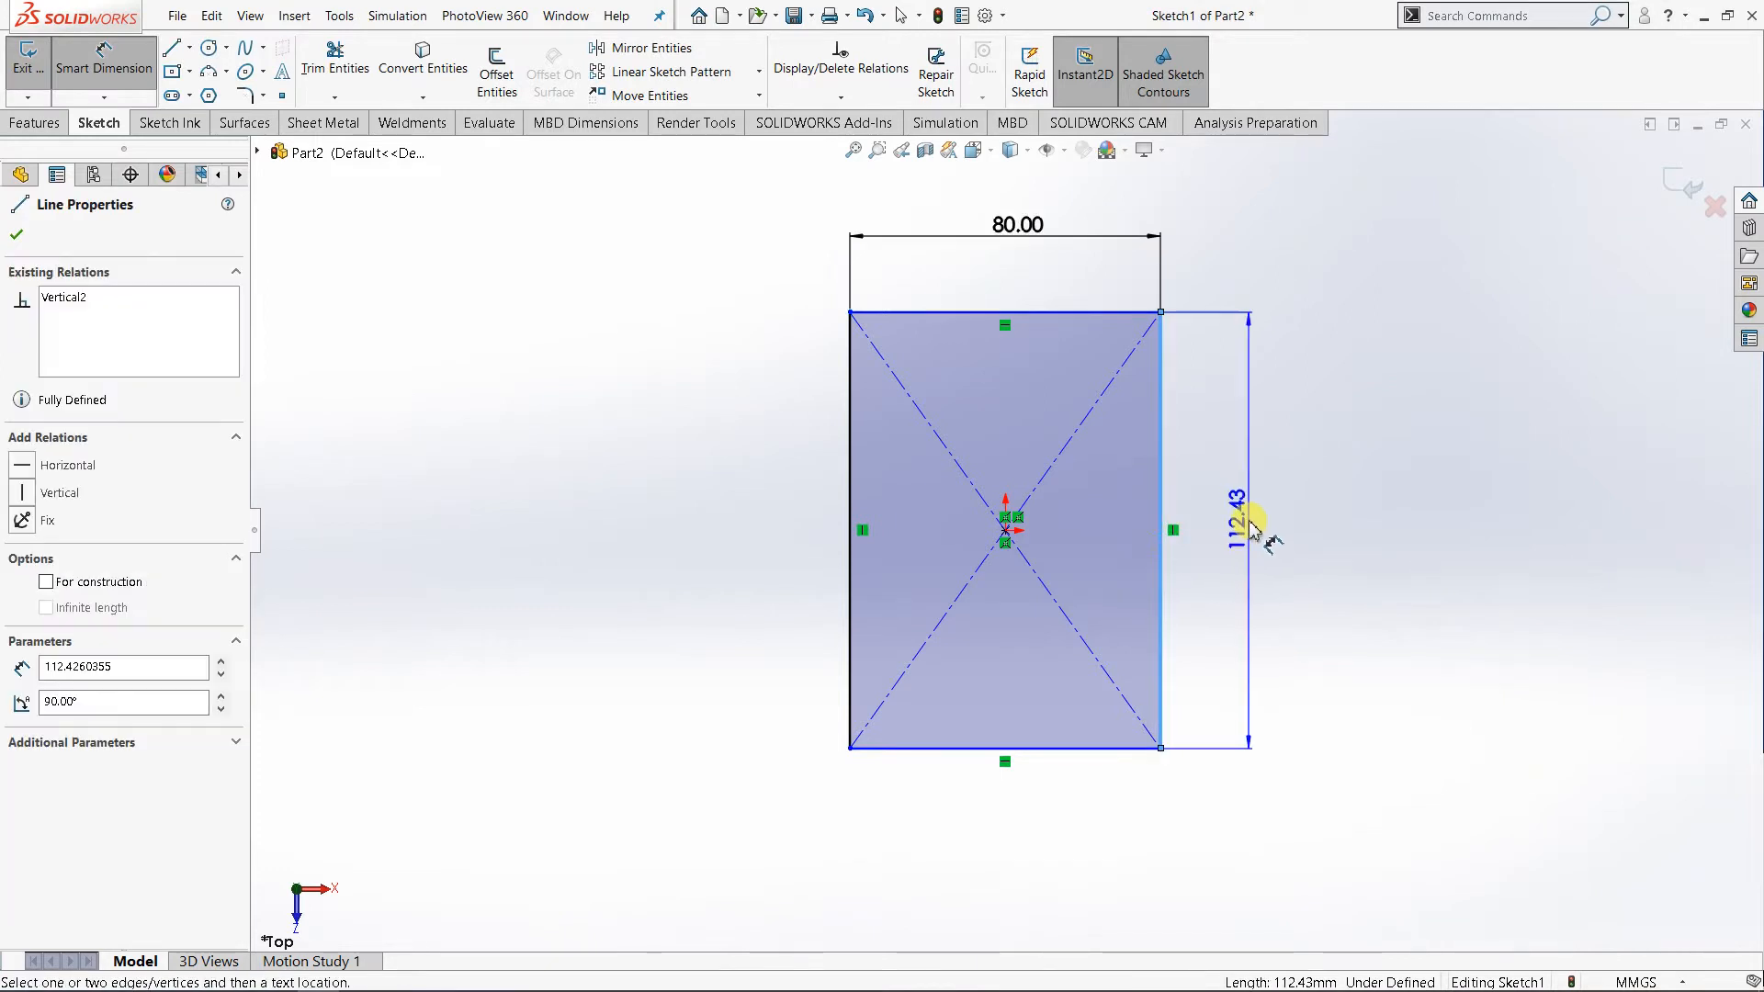
left_click(1250, 528)
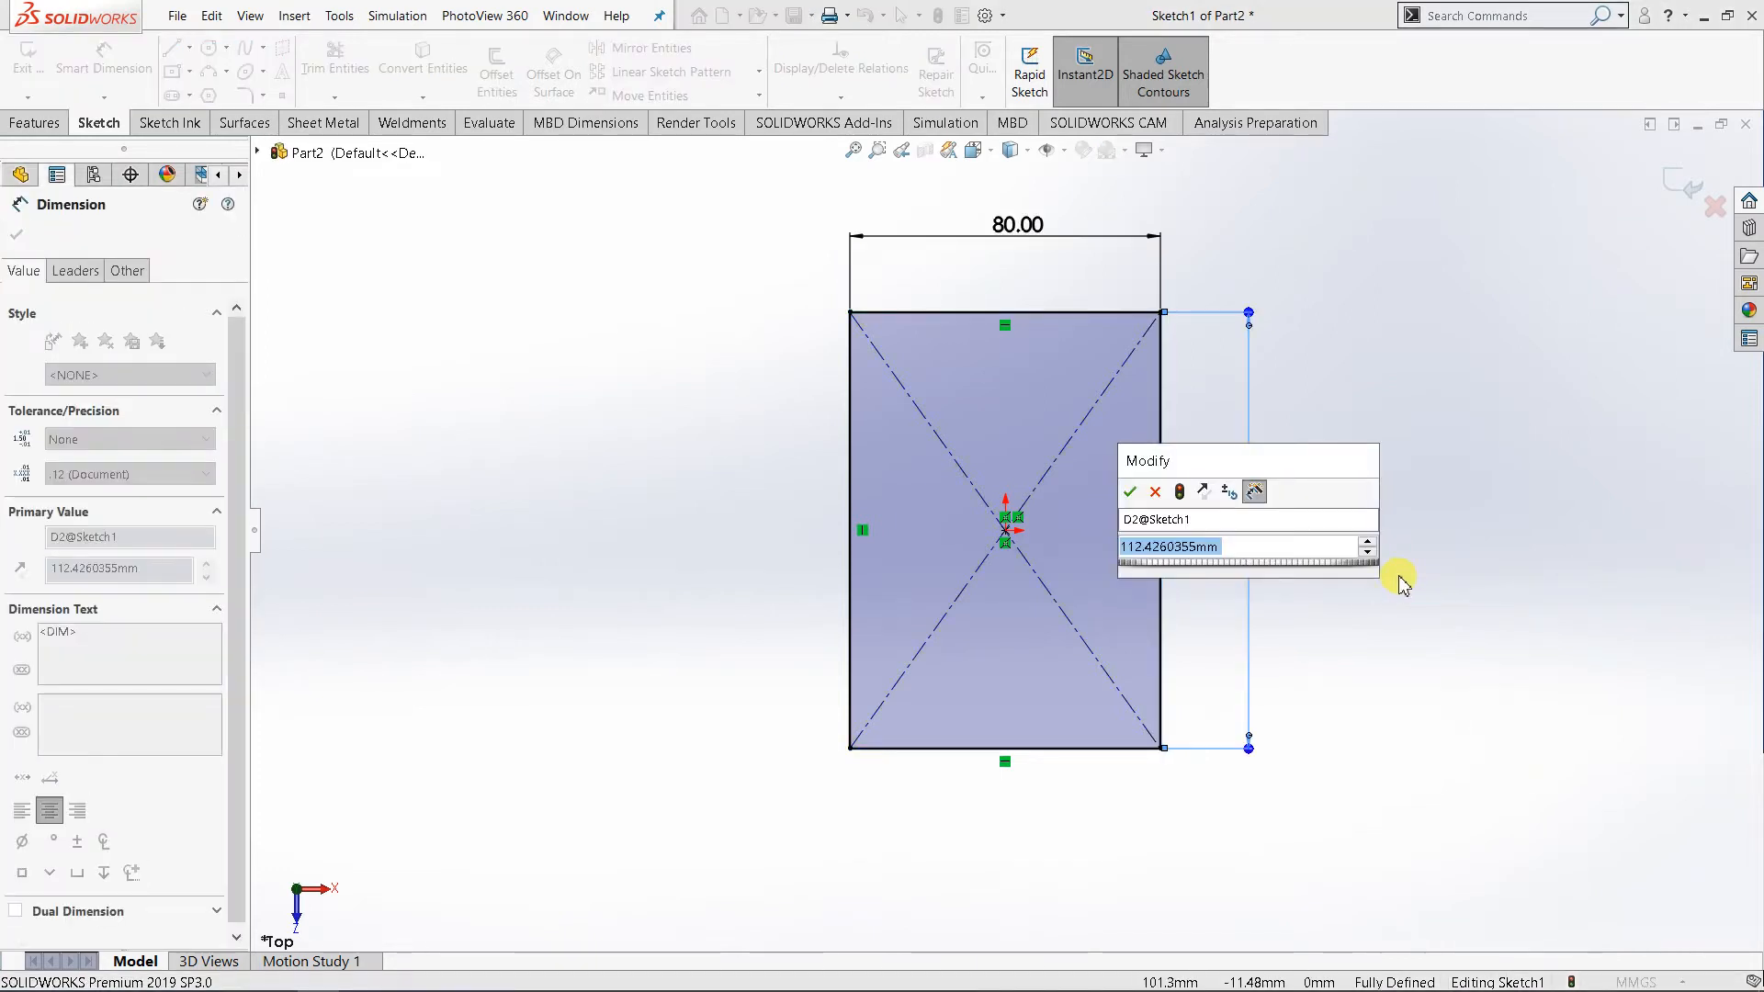
type("100")
key("Return")
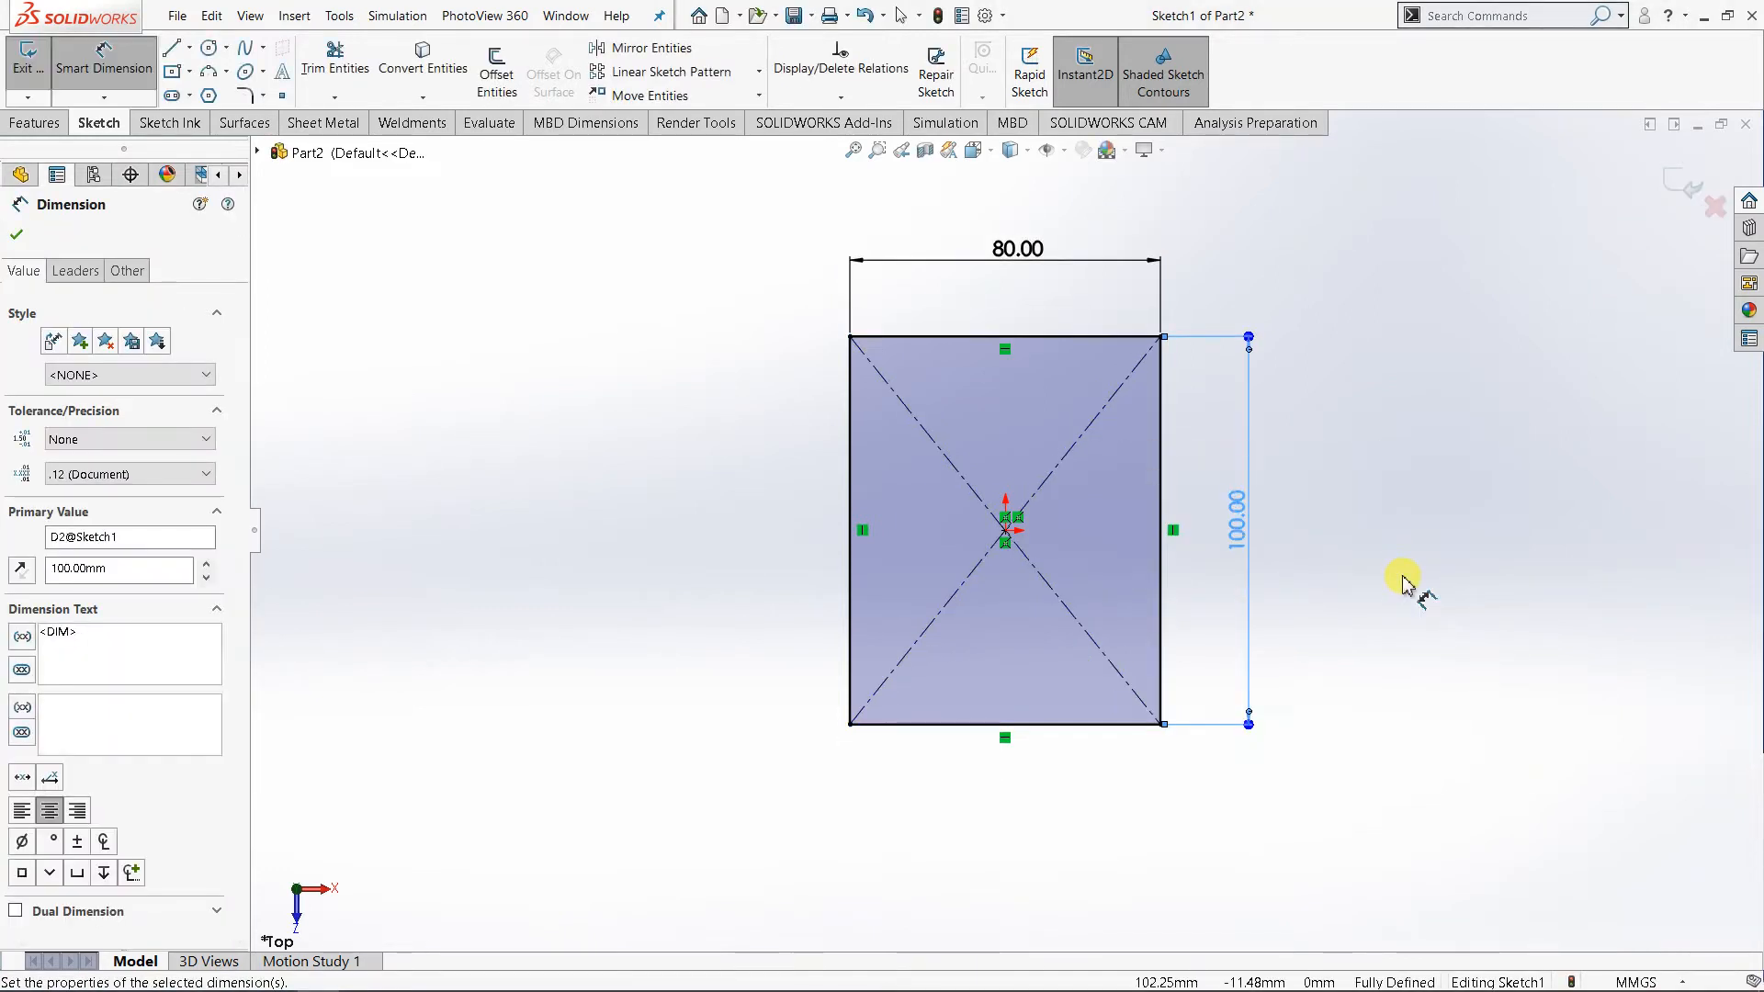
right_click(1346, 469)
left_click(1397, 575)
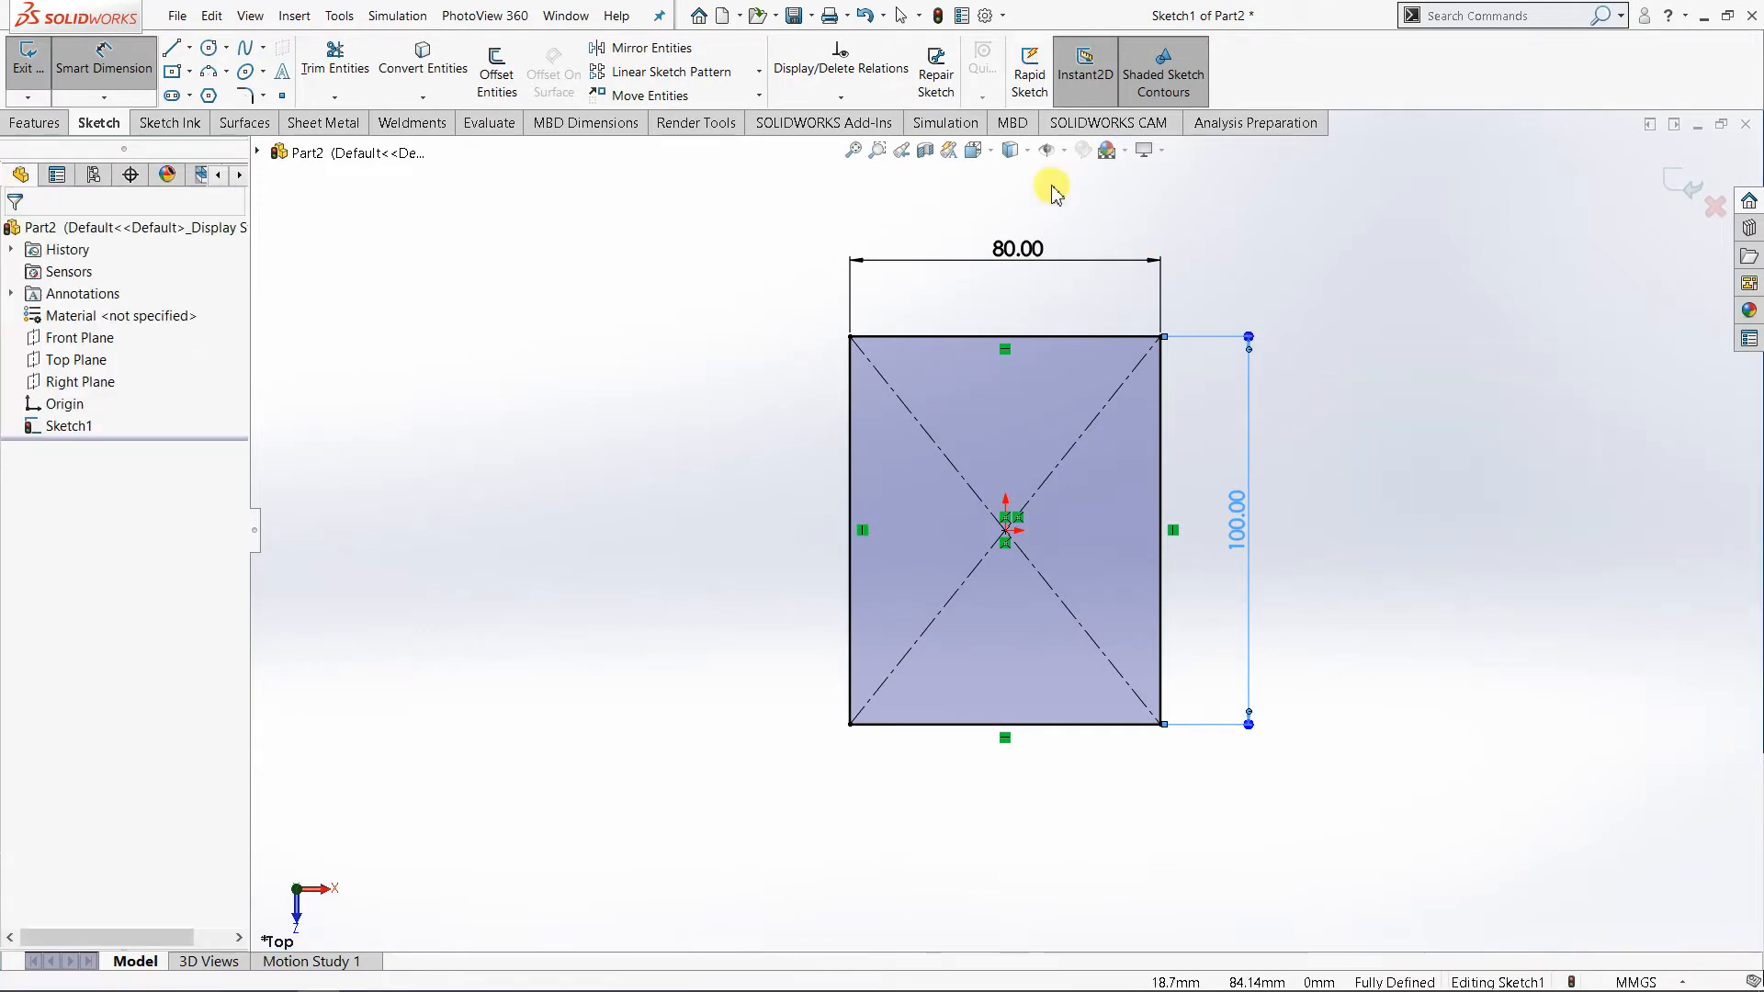
- Create a sheet metal base flange 1.5 mm thick from the rectangle sketch, shown in isometric view
left_click(976, 150)
left_click(1095, 202)
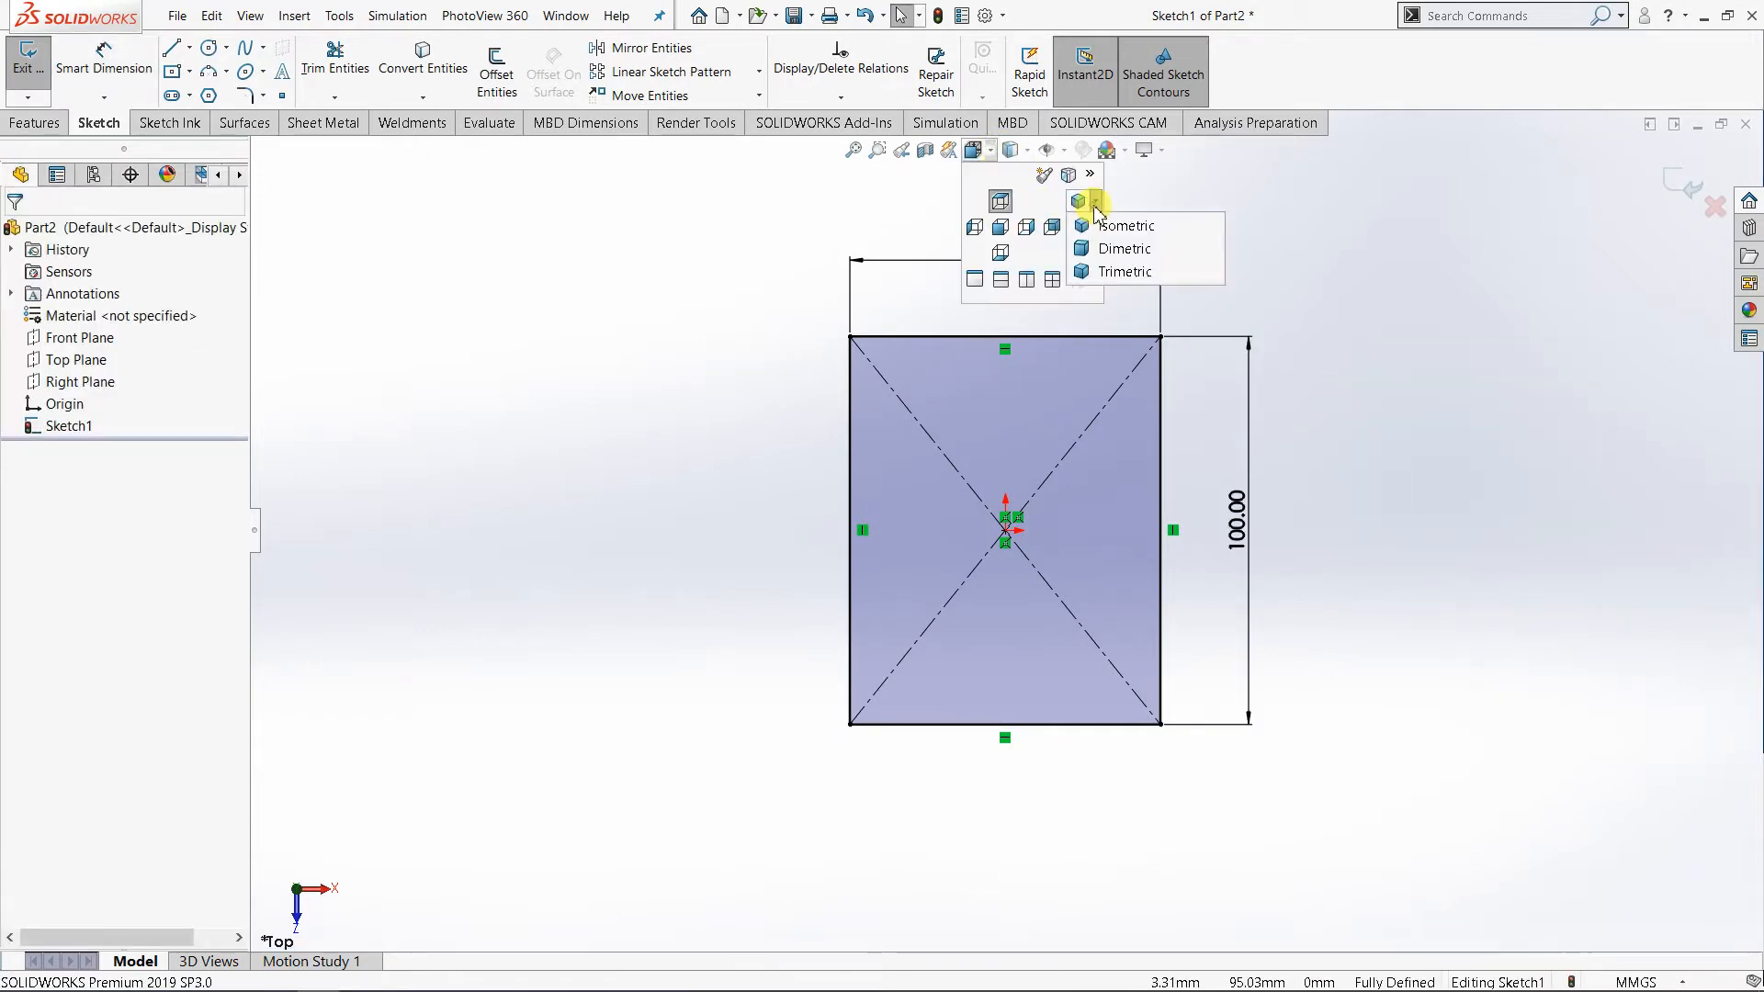
left_click(1126, 226)
left_click(323, 123)
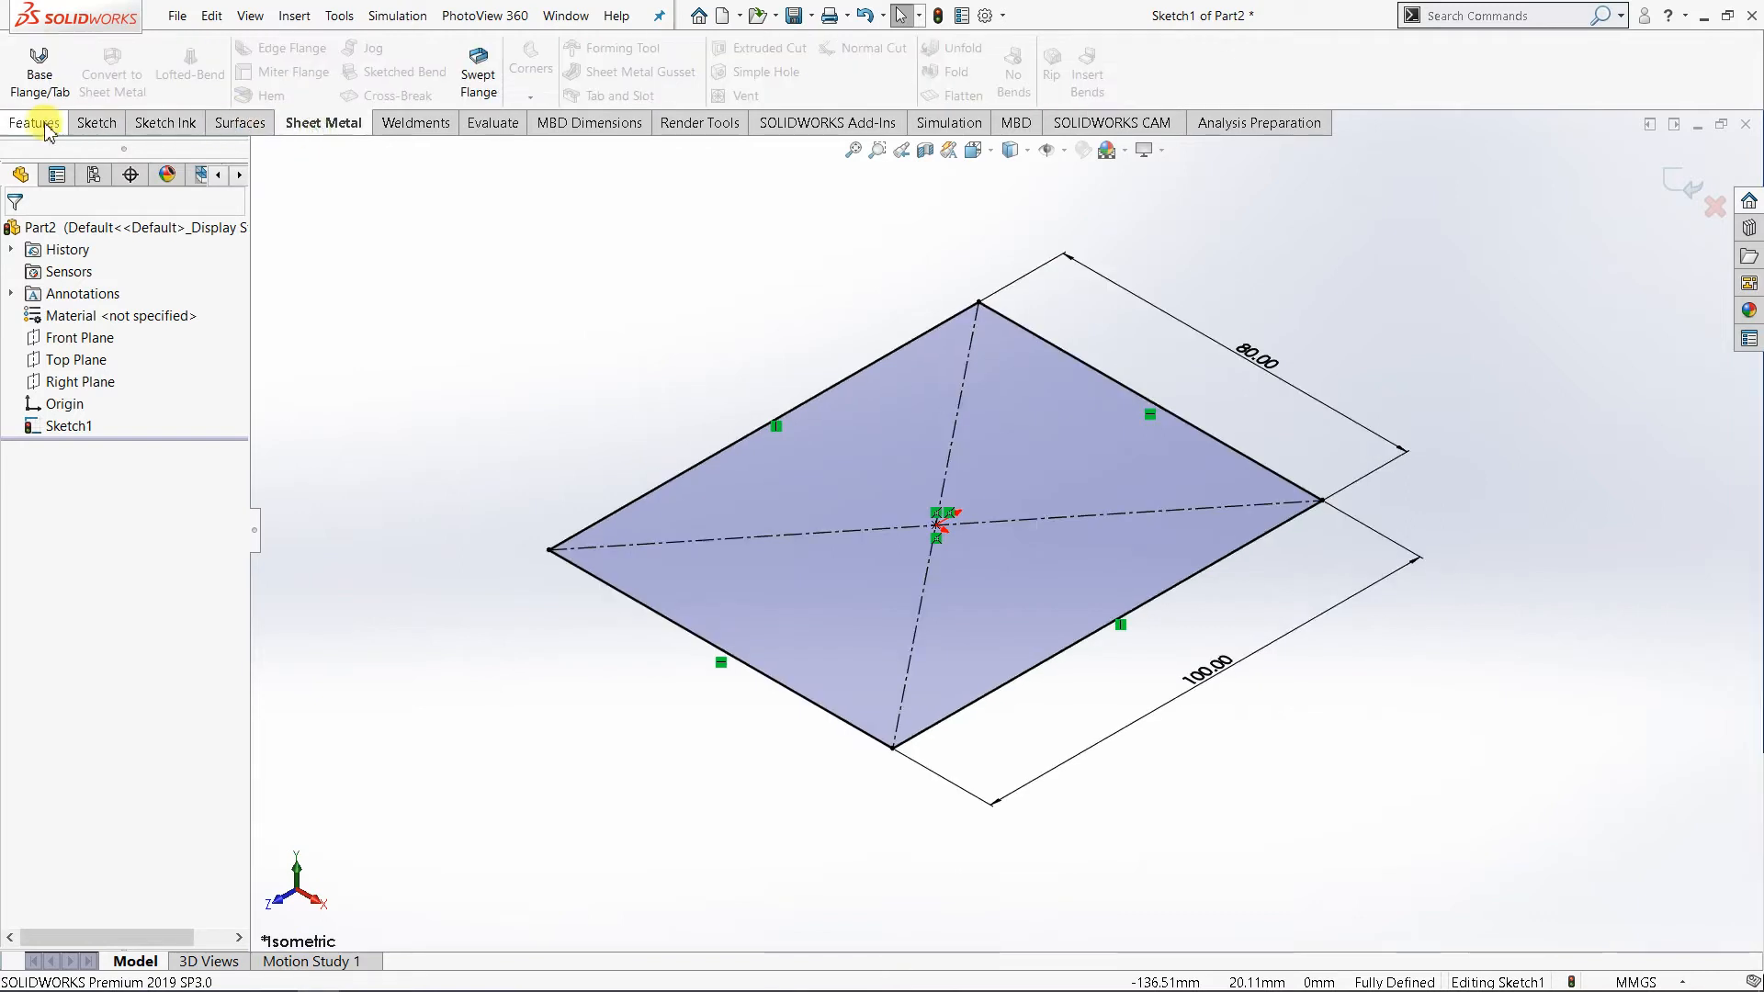
left_click(37, 73)
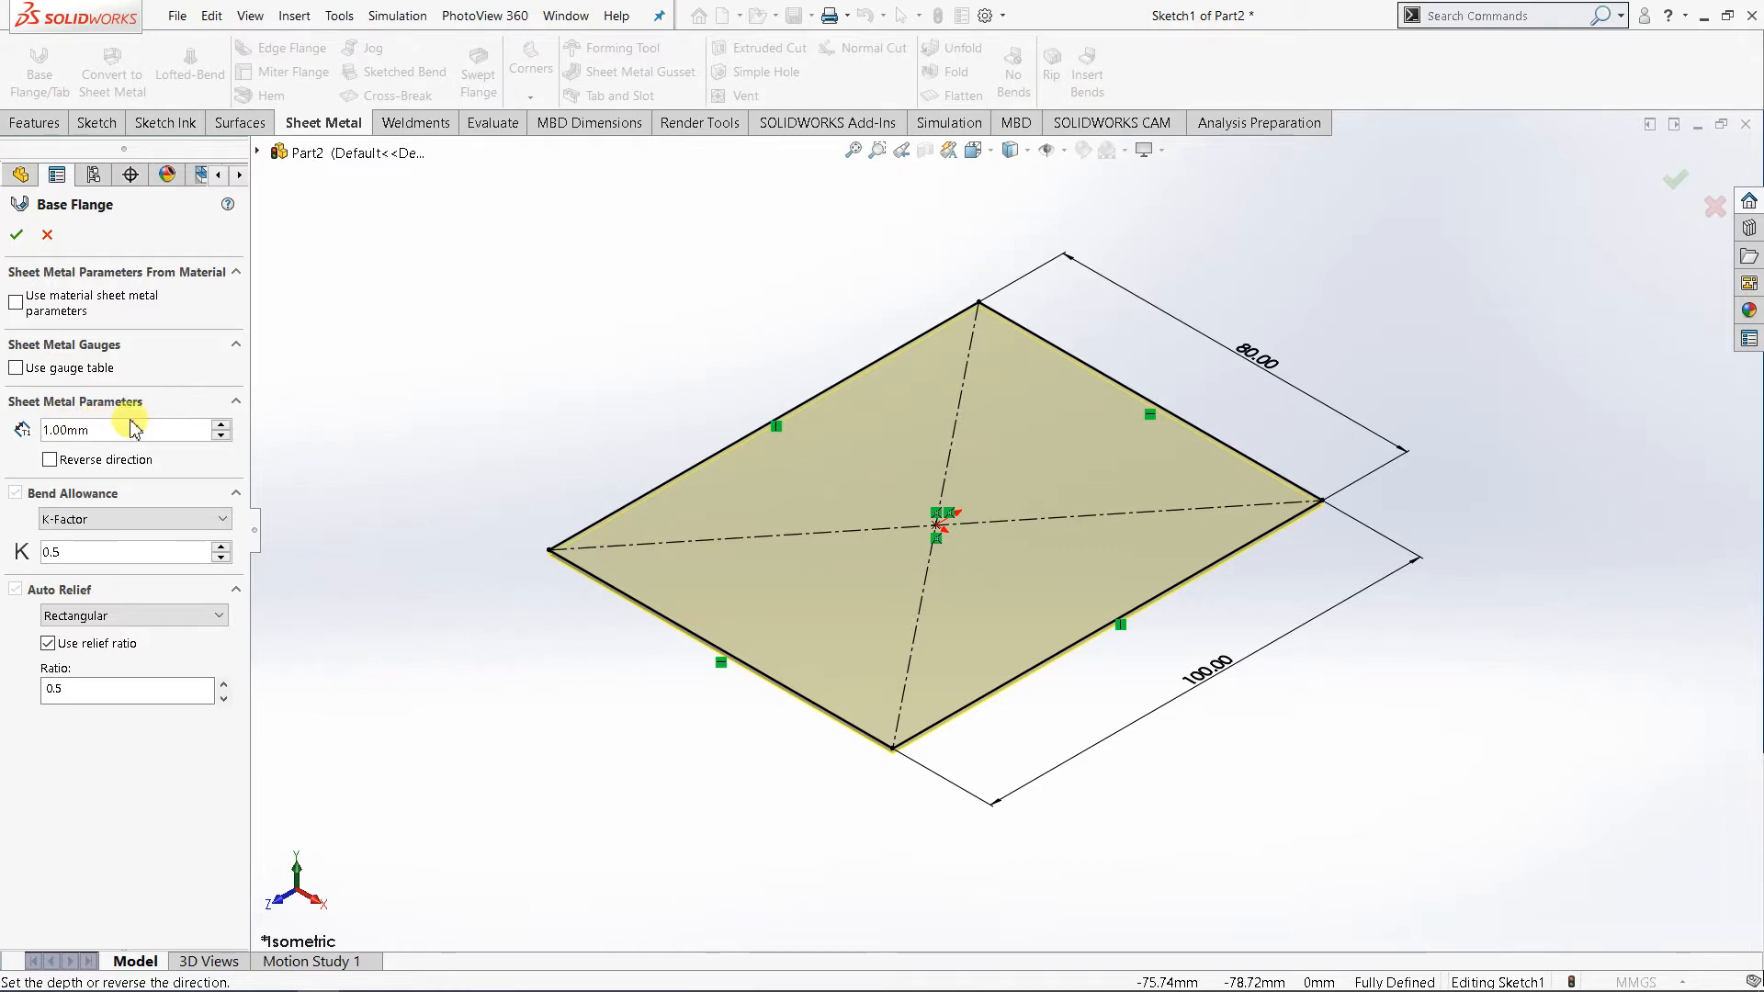
left_click_drag(137, 432, 48, 414)
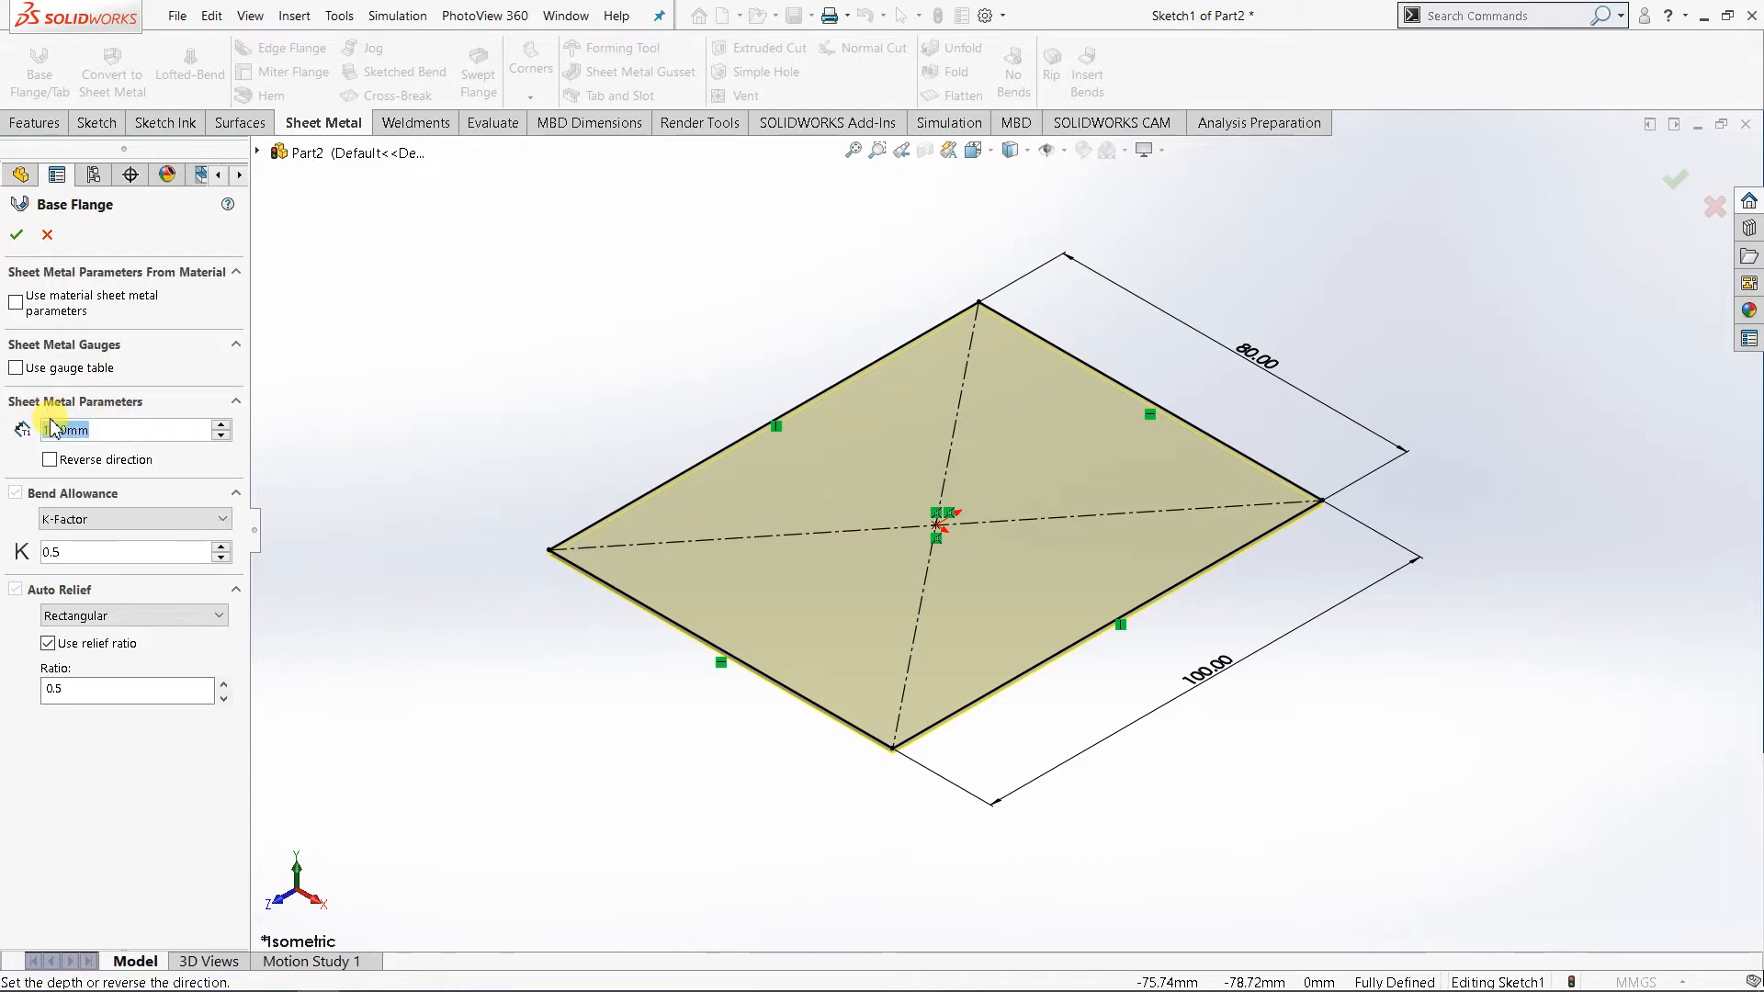
type("1.5")
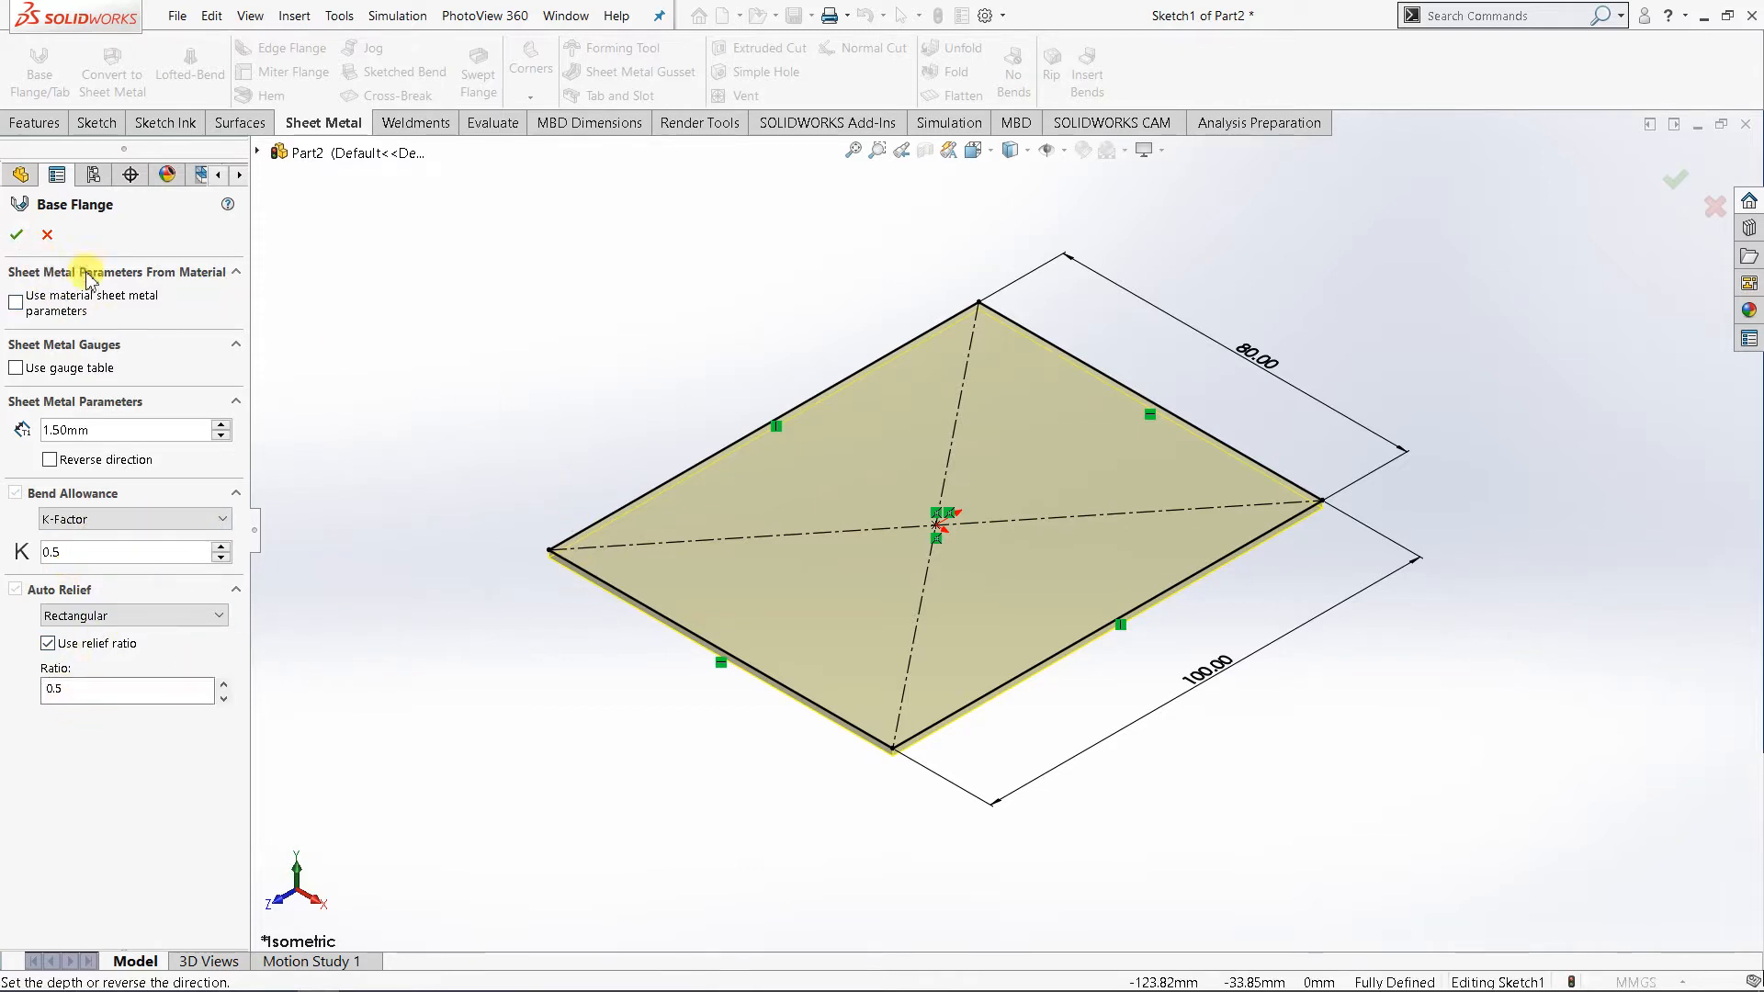
left_click(18, 236)
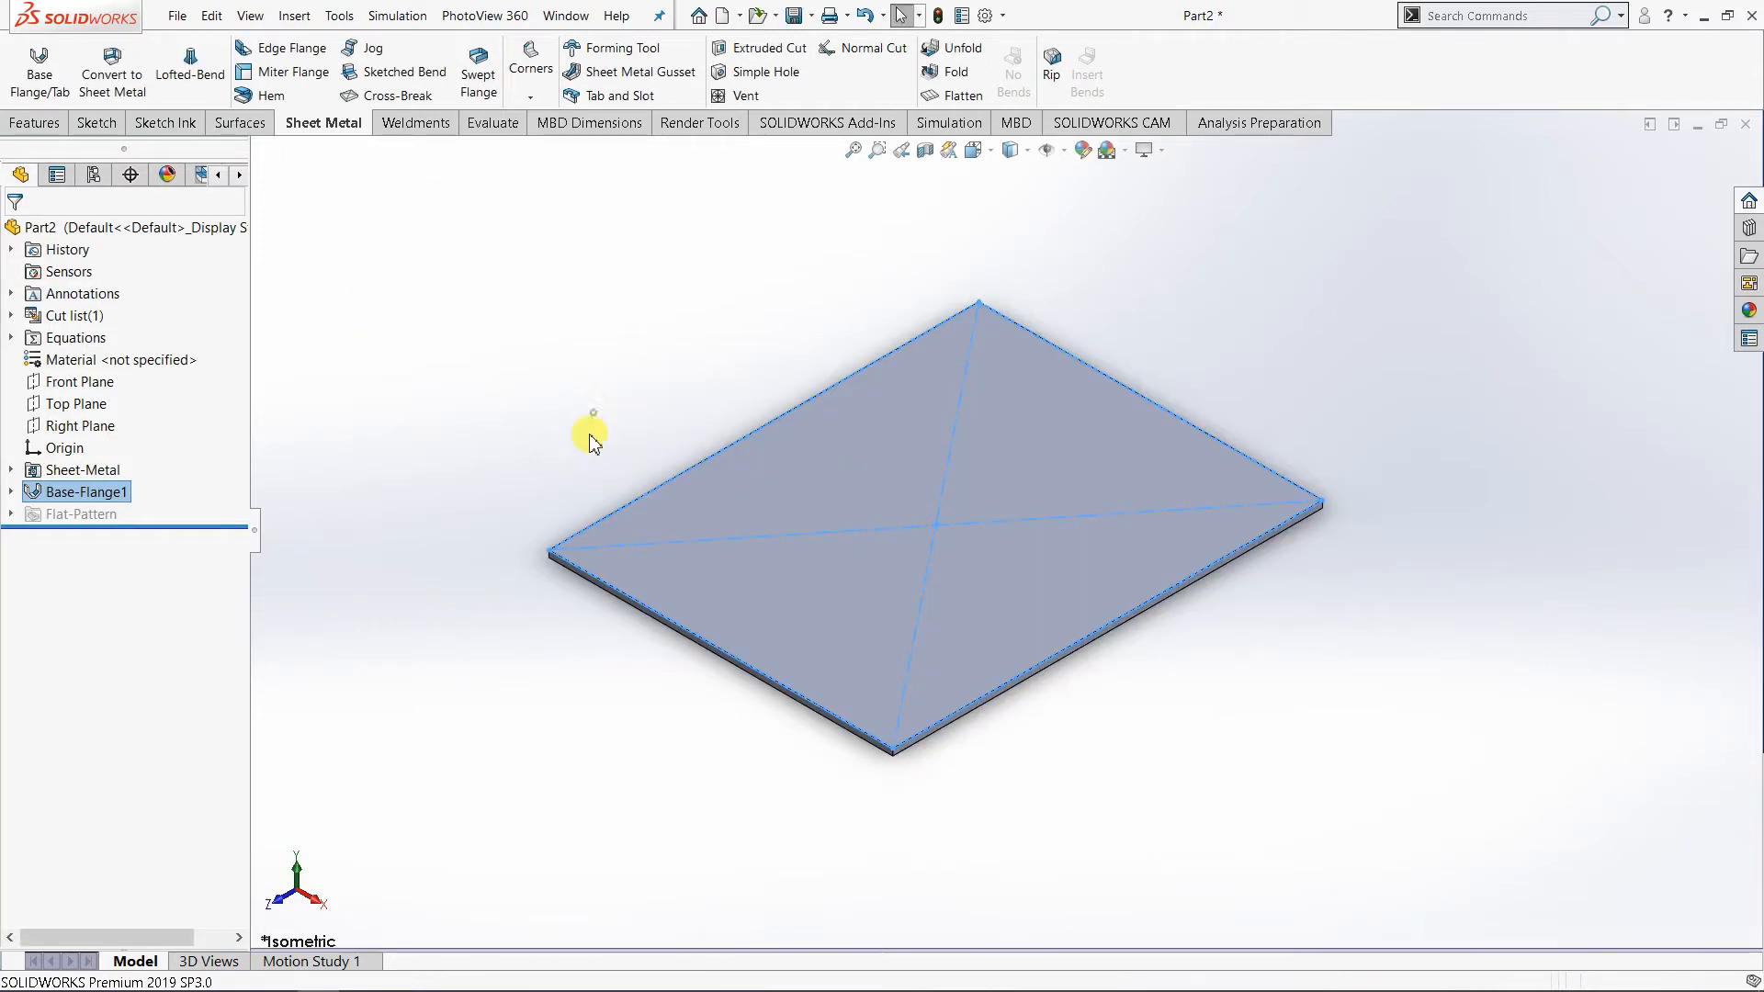
left_click(590, 436)
- Start an edge flange on the upper front 80 mm edge of the plate, extending upward with a length of 44 mm
scroll(571, 555, "down", 2)
scroll(676, 521, "up", 2)
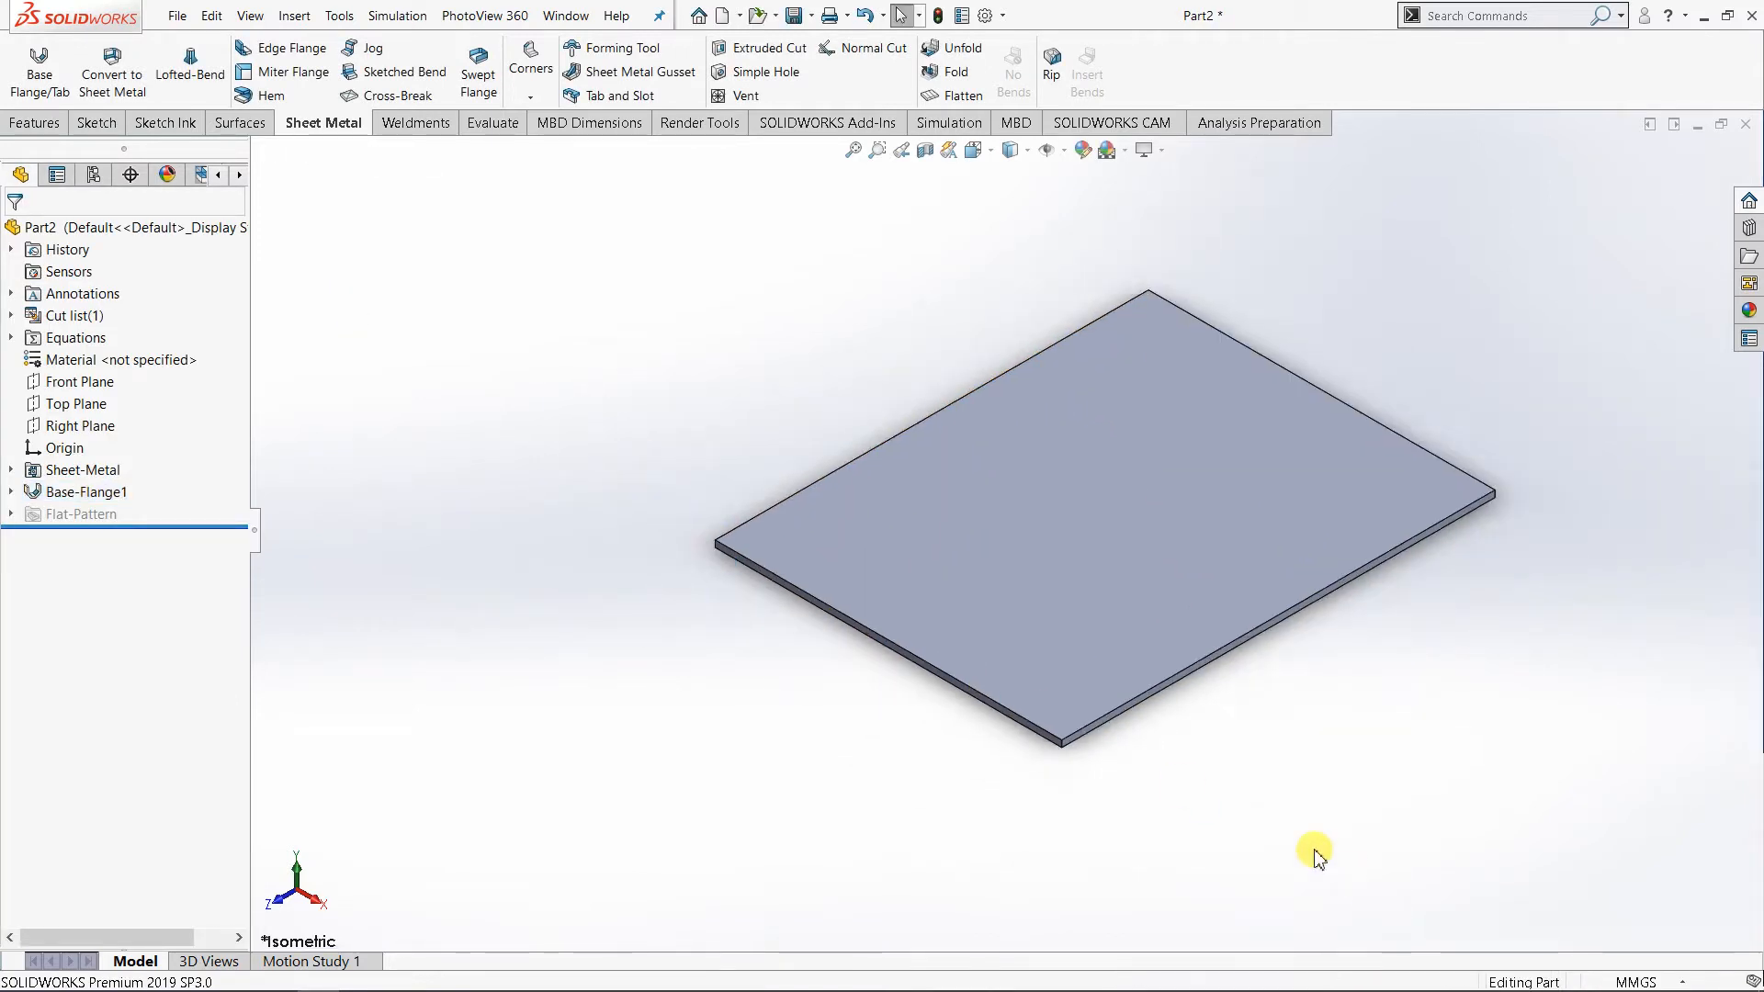
scroll(1314, 854, "down", 1)
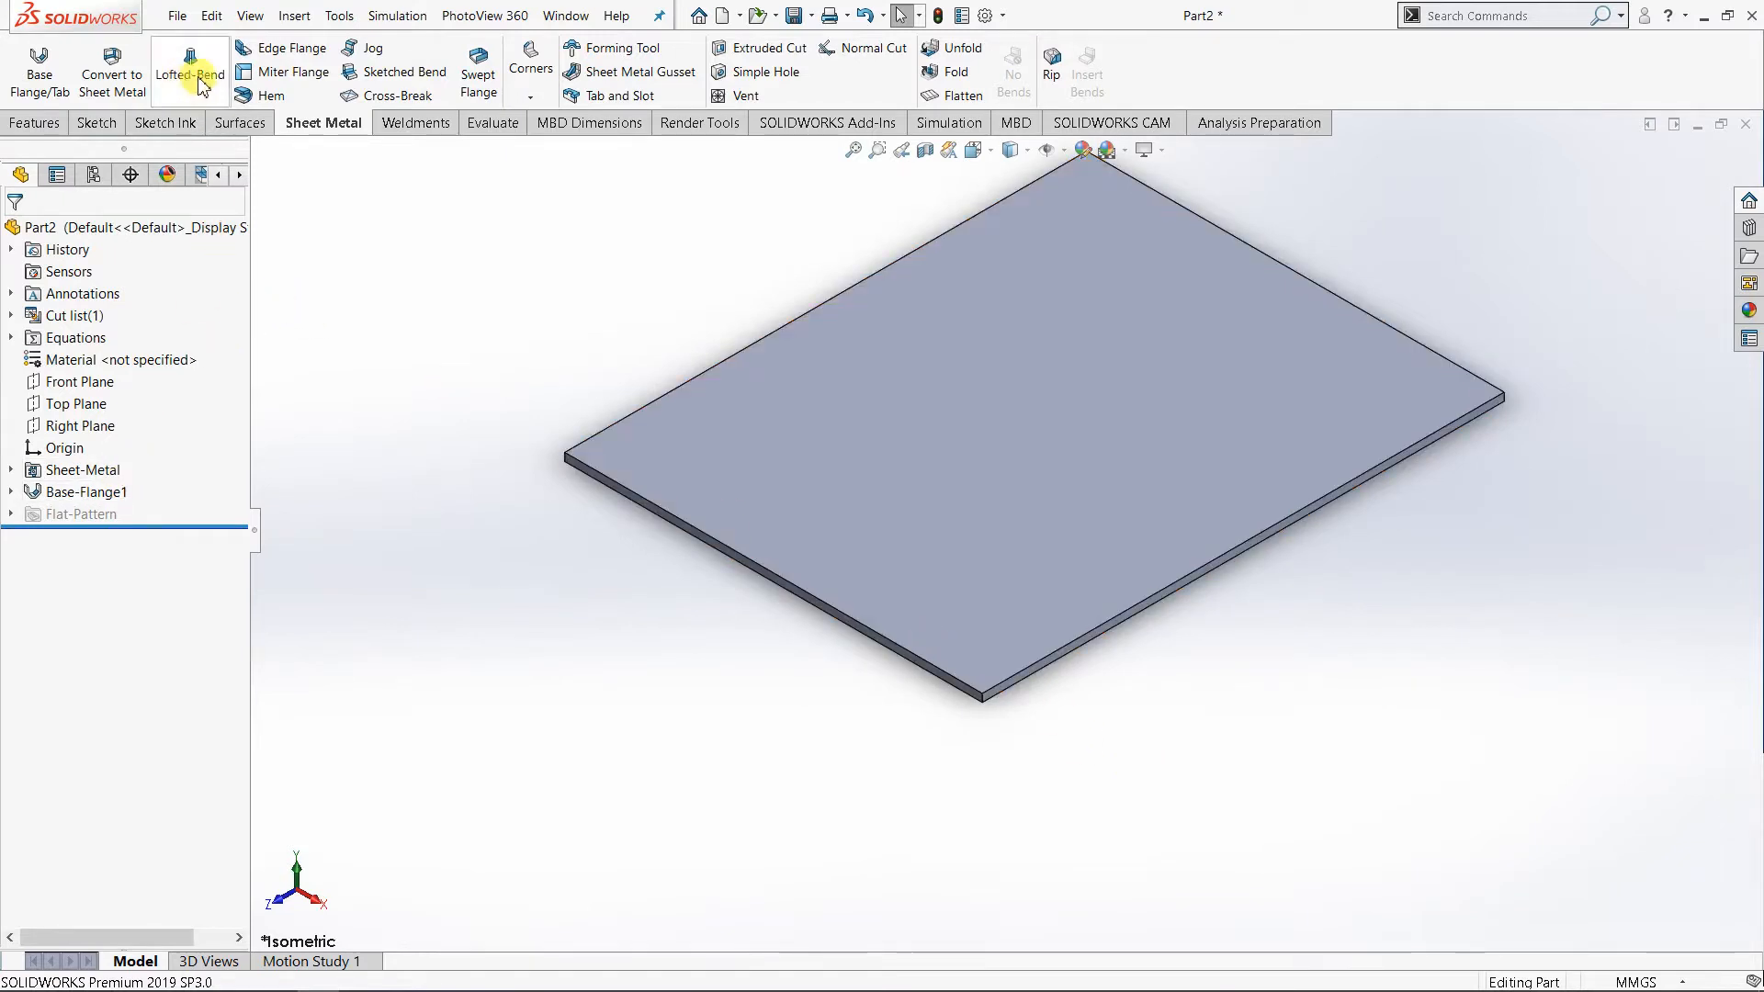
left_click(292, 48)
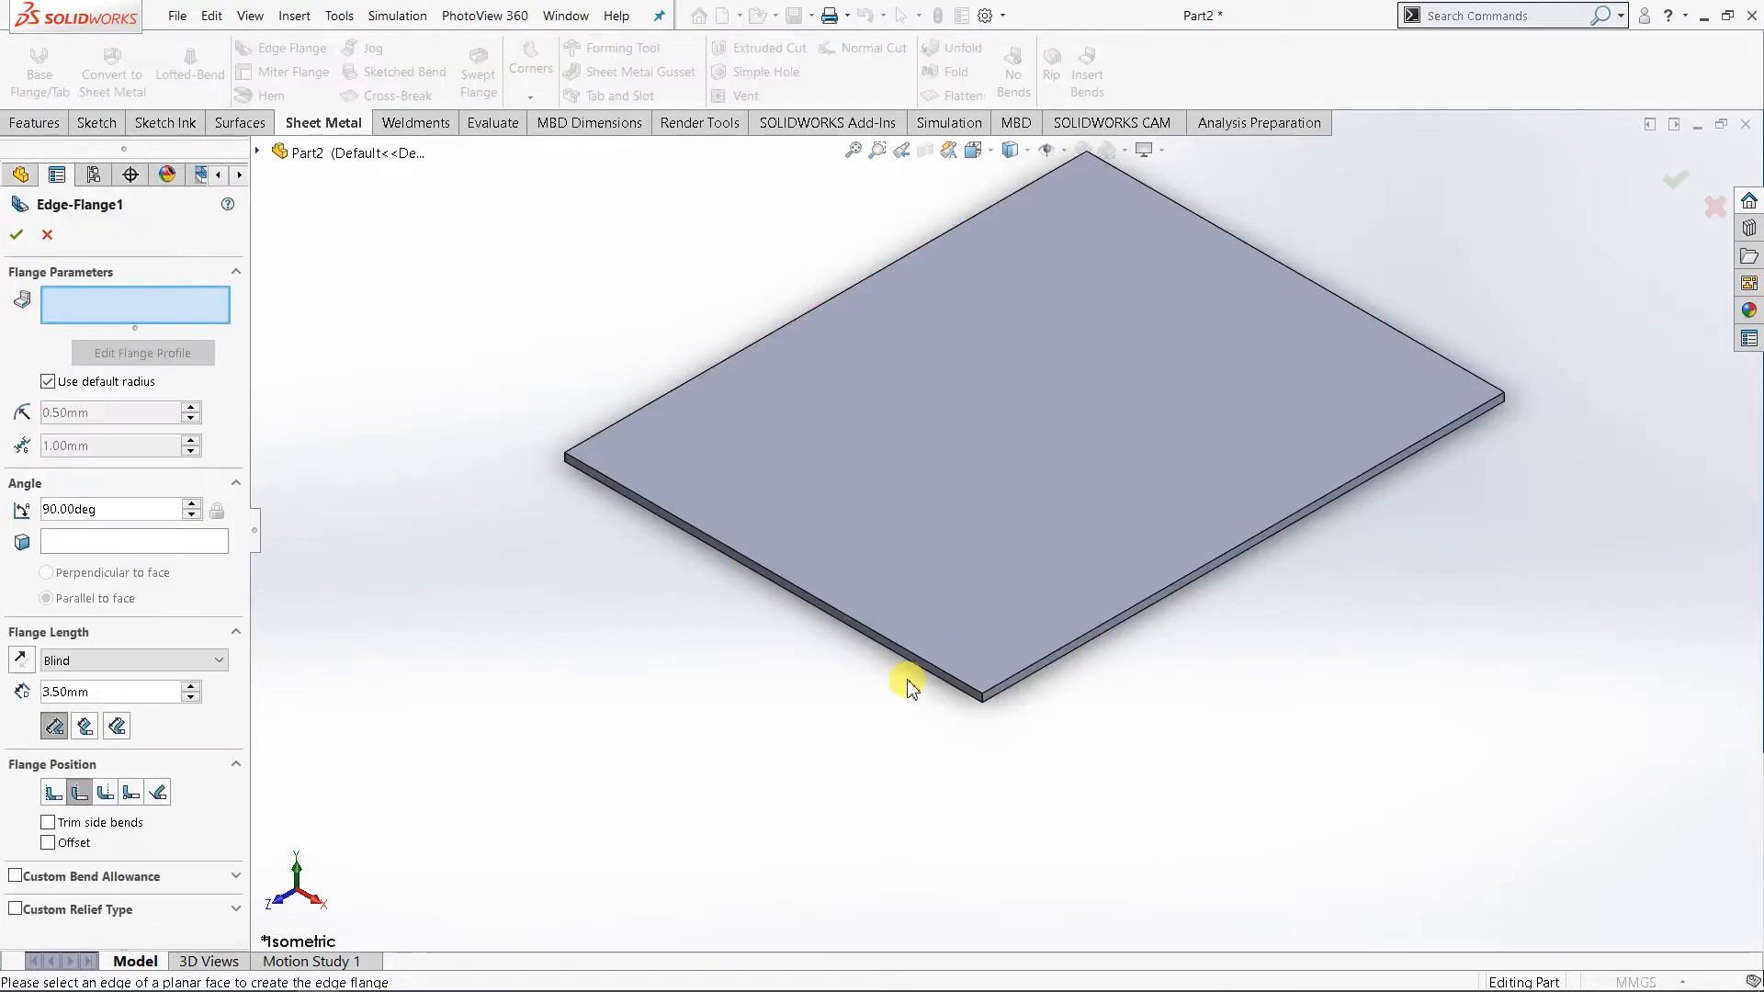
scroll(836, 634, "down", 3)
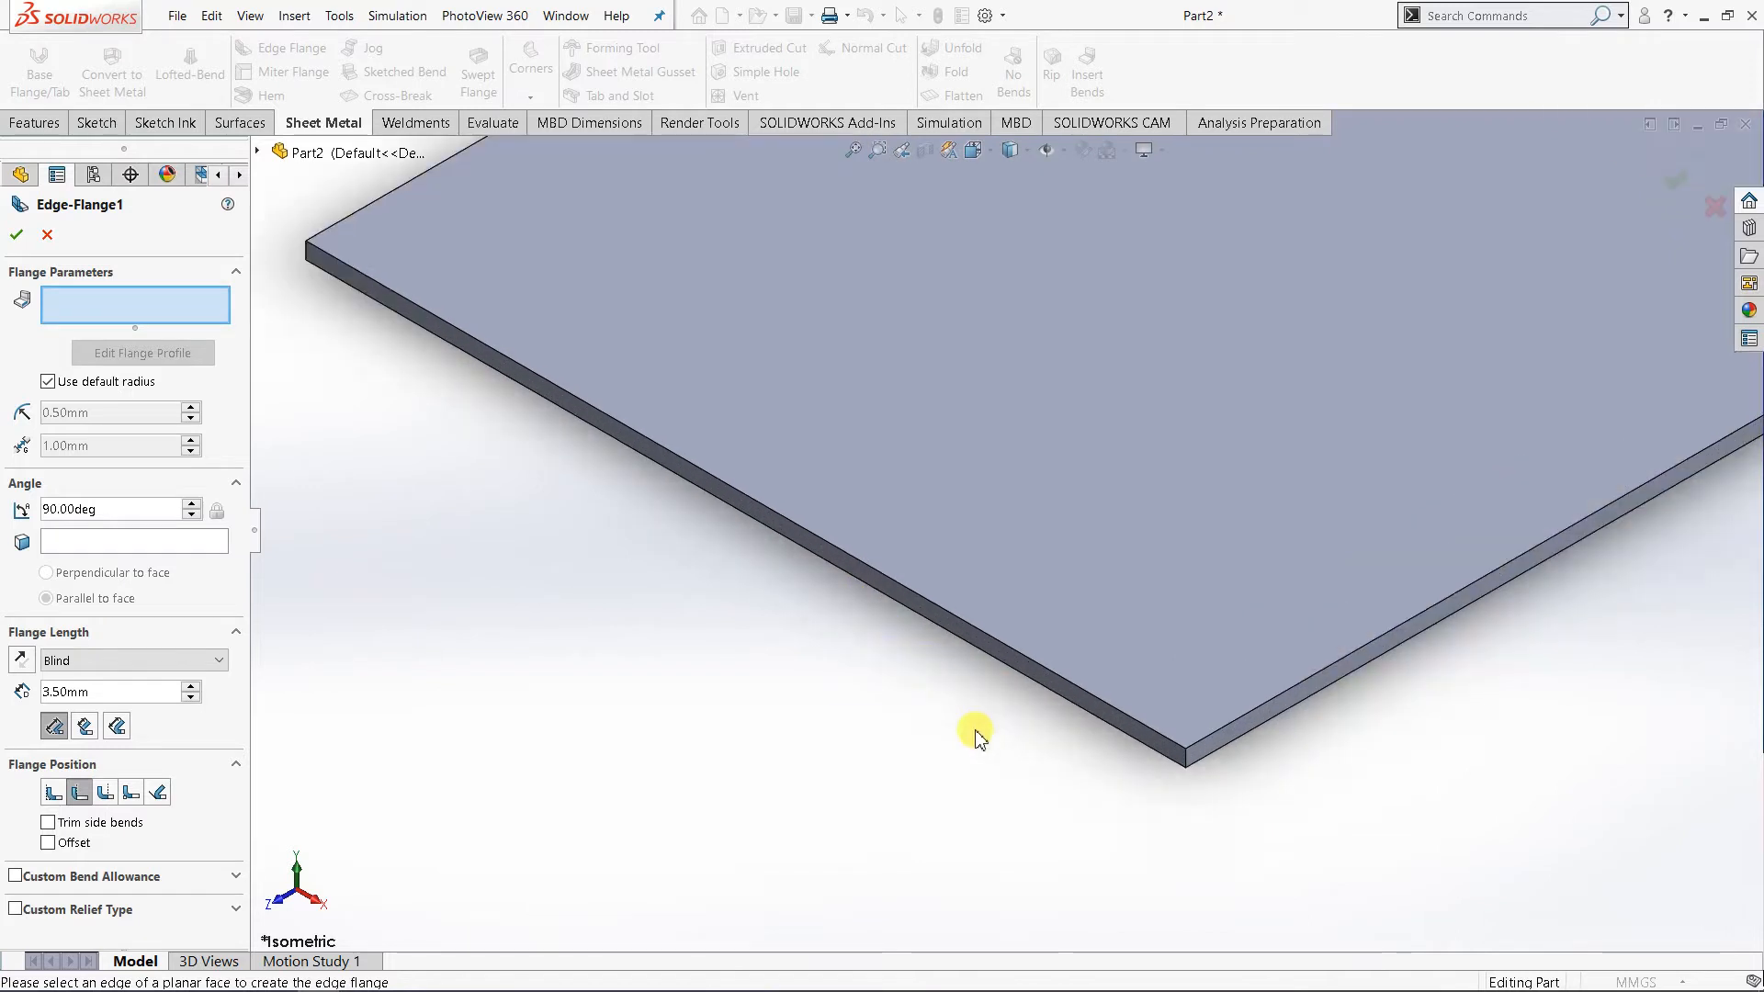
scroll(1093, 748, "down", 2)
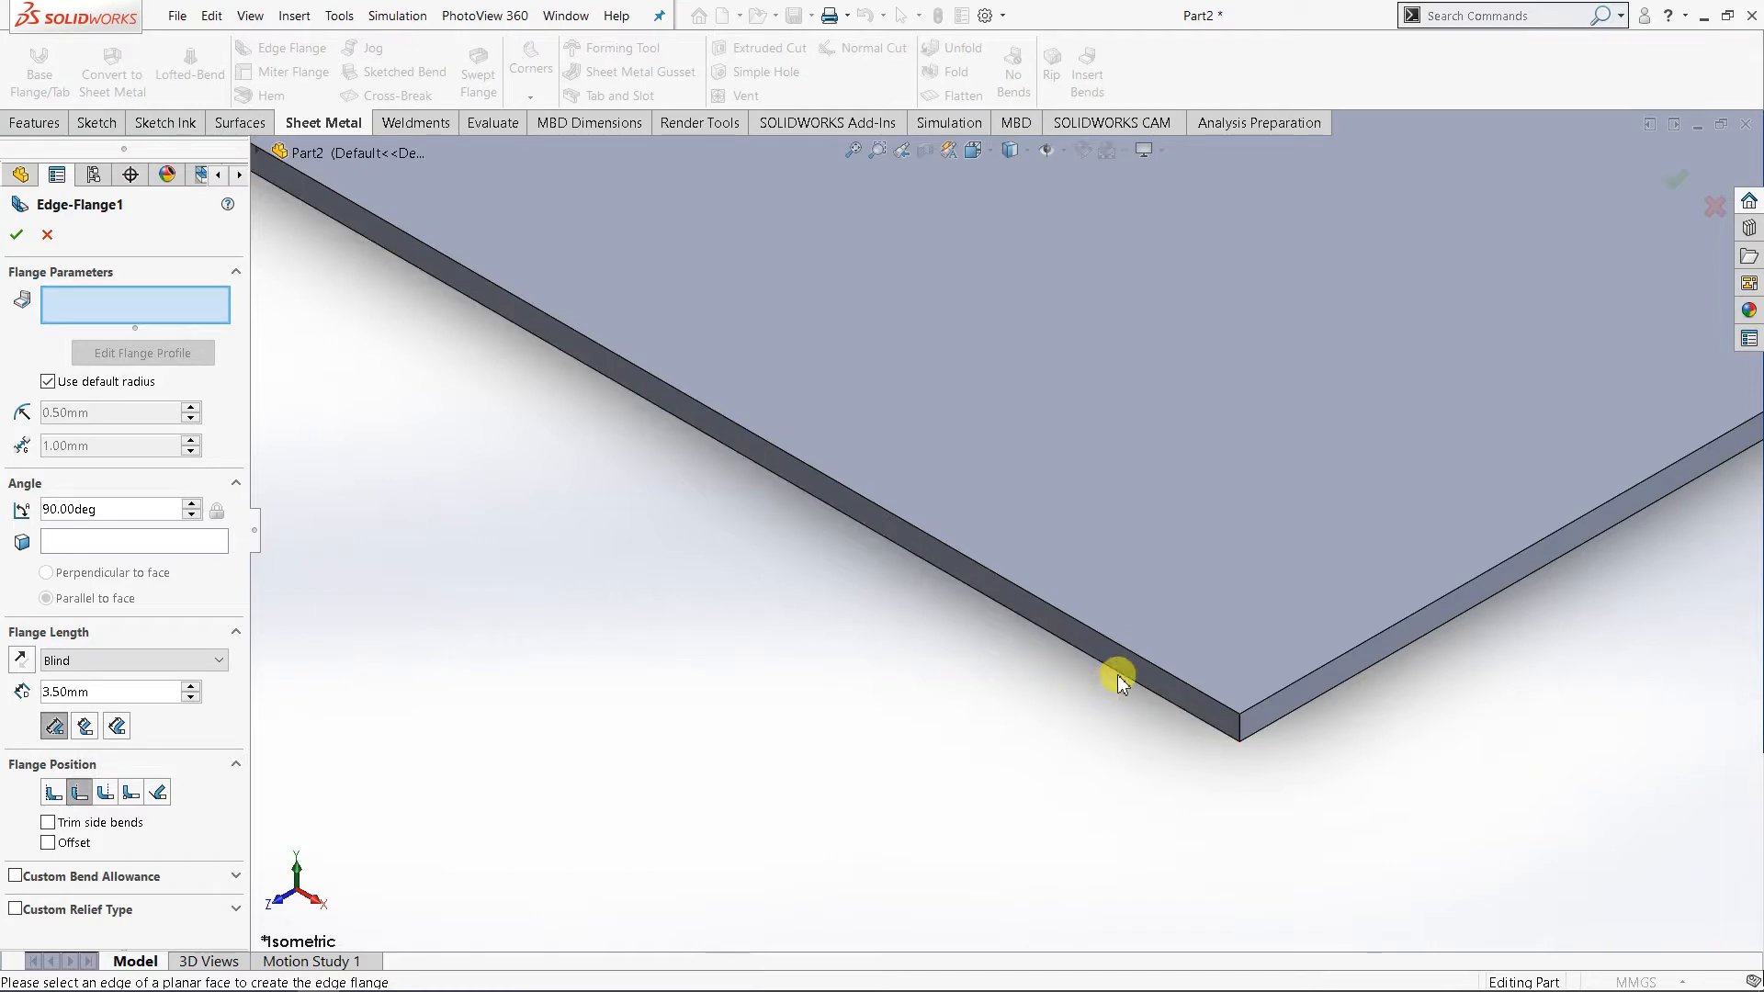
left_click(1165, 677)
scroll(1107, 459, "up", 3)
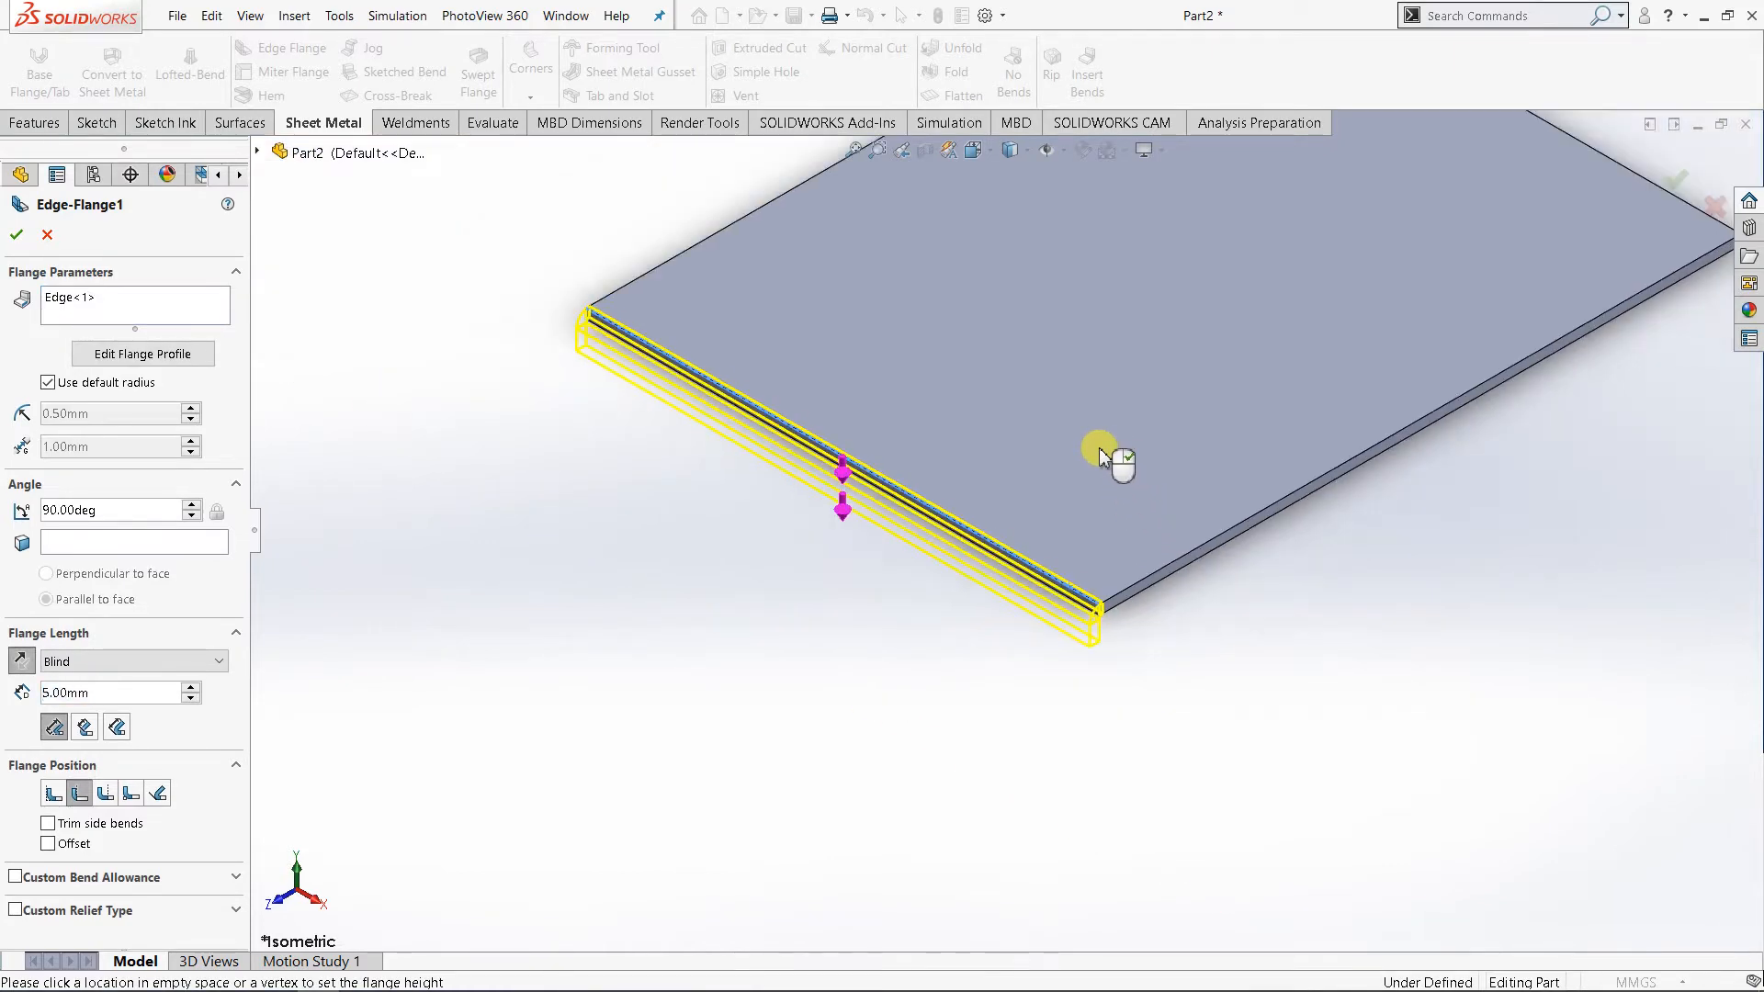
scroll(1100, 457, "up", 3)
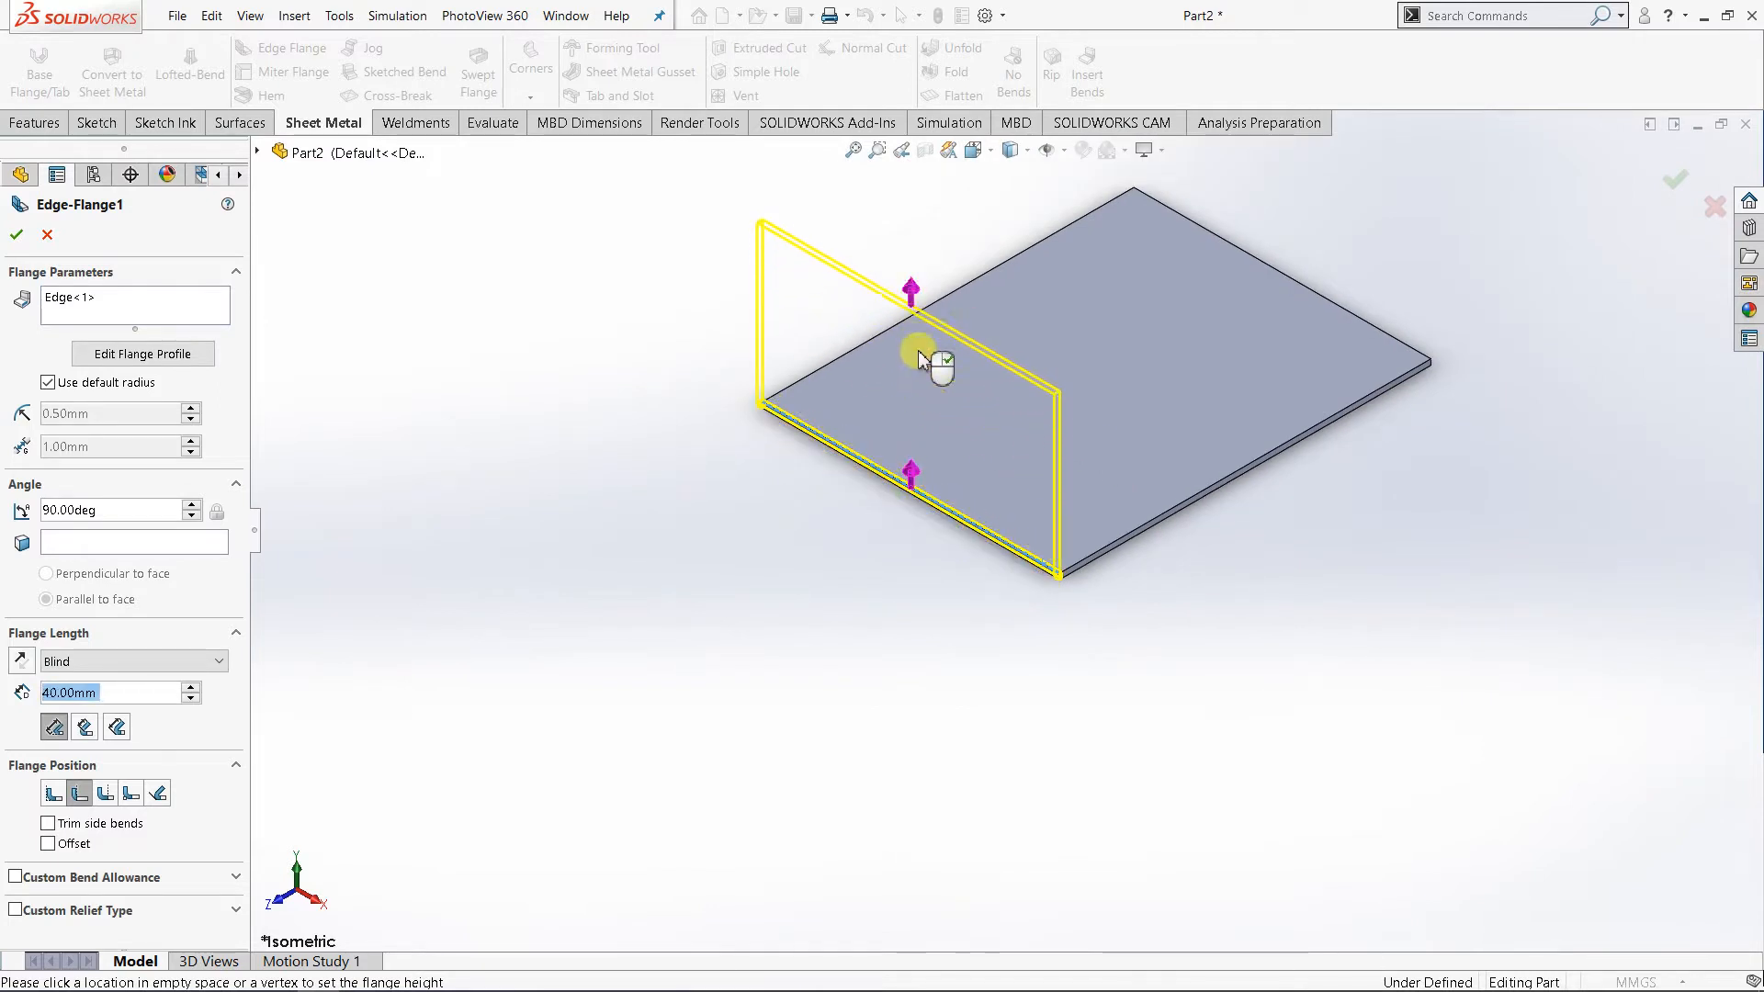
left_click(876, 316)
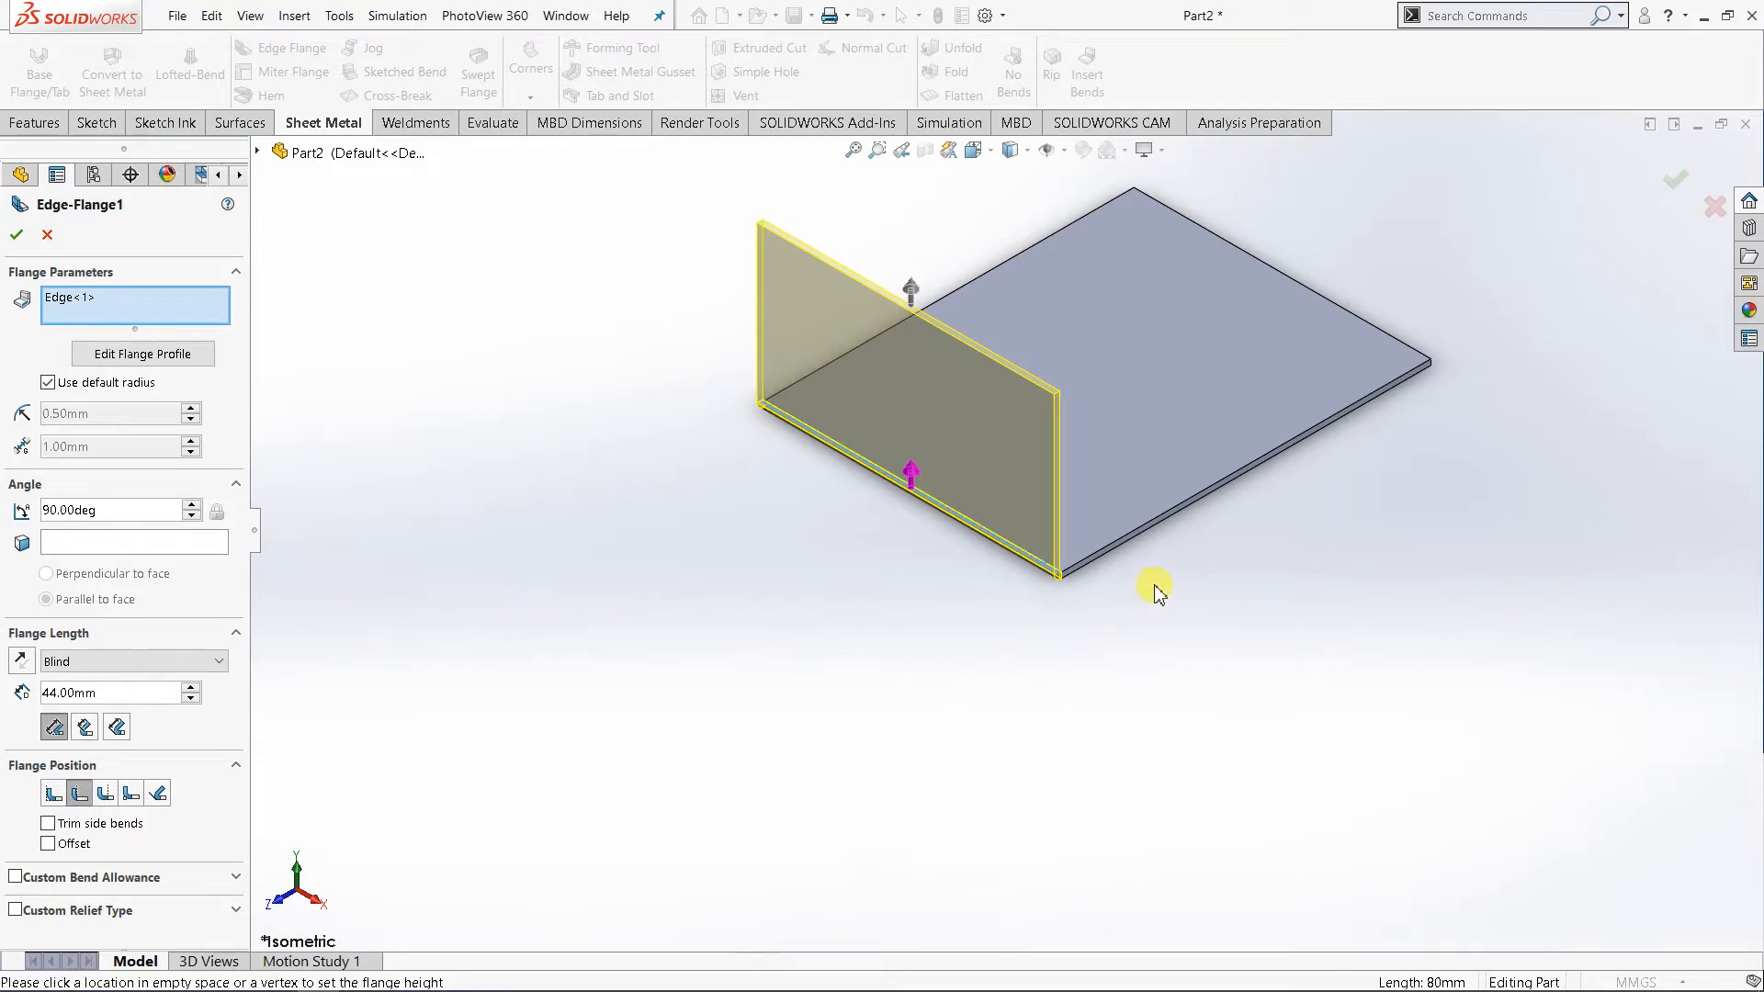
- Examine the bend corner of the edge flange preview with the length measured from the Outer Virtual Sharp
scroll(1103, 584, "down", 5)
middle_click_drag(918, 658, 846, 580)
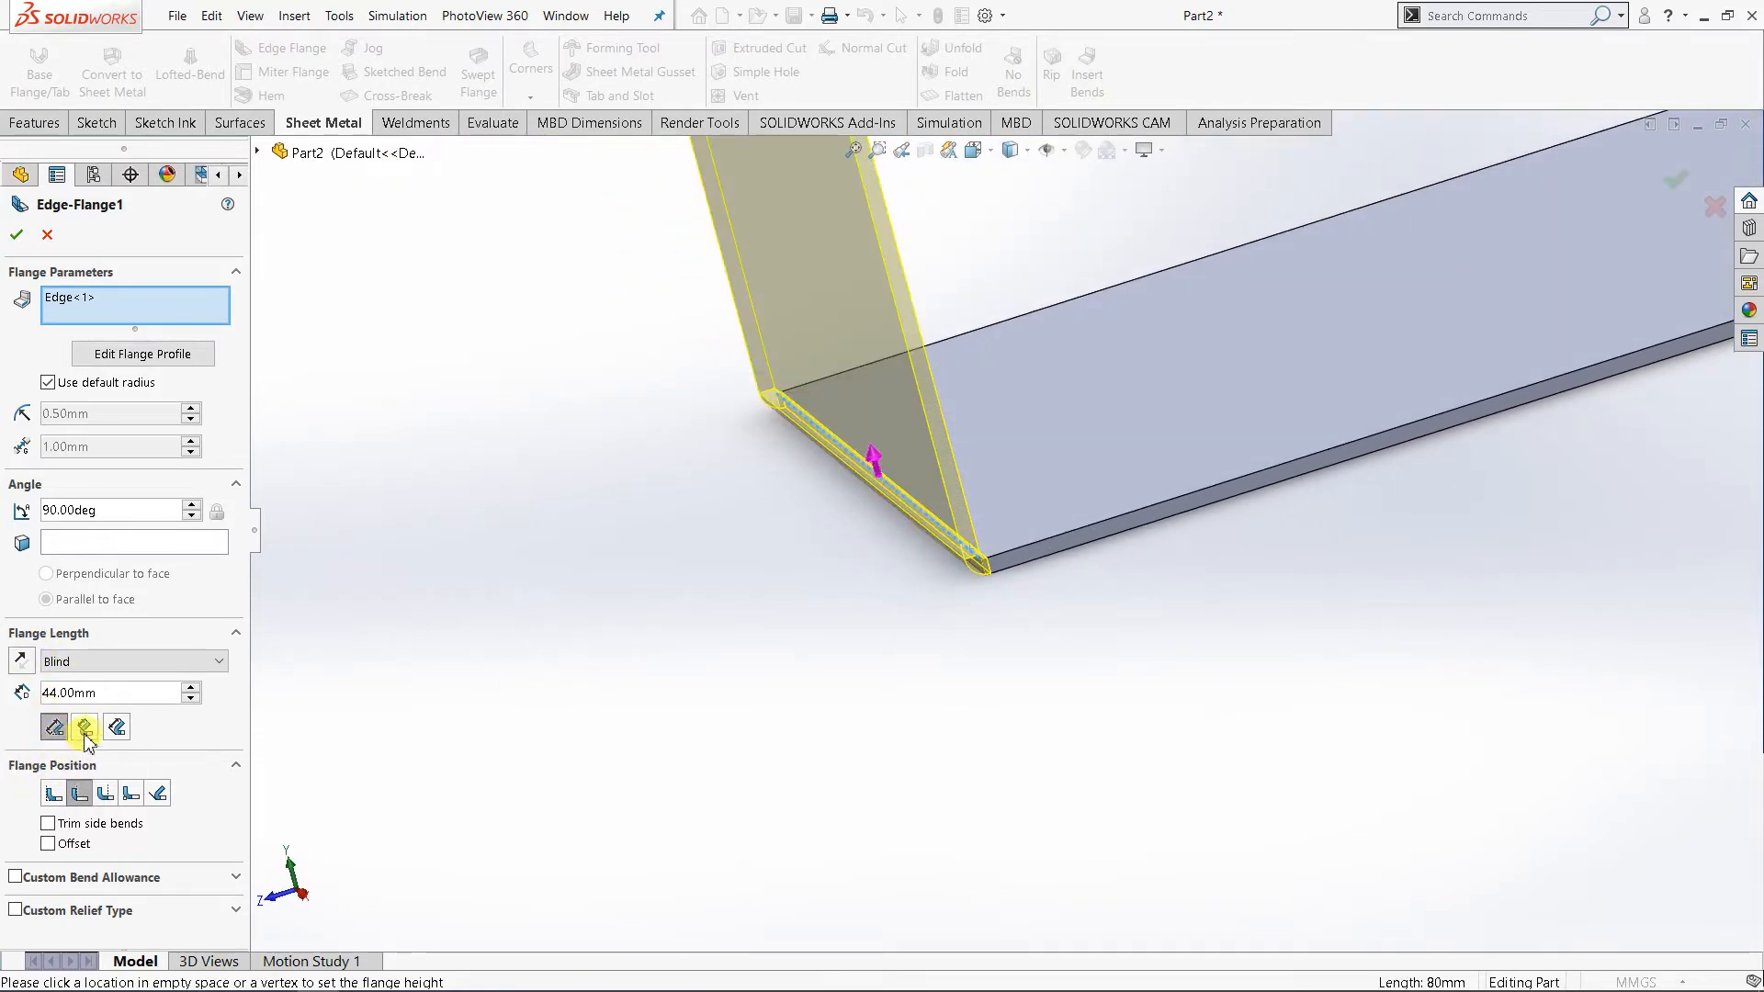
scroll(1044, 523, "down", 4)
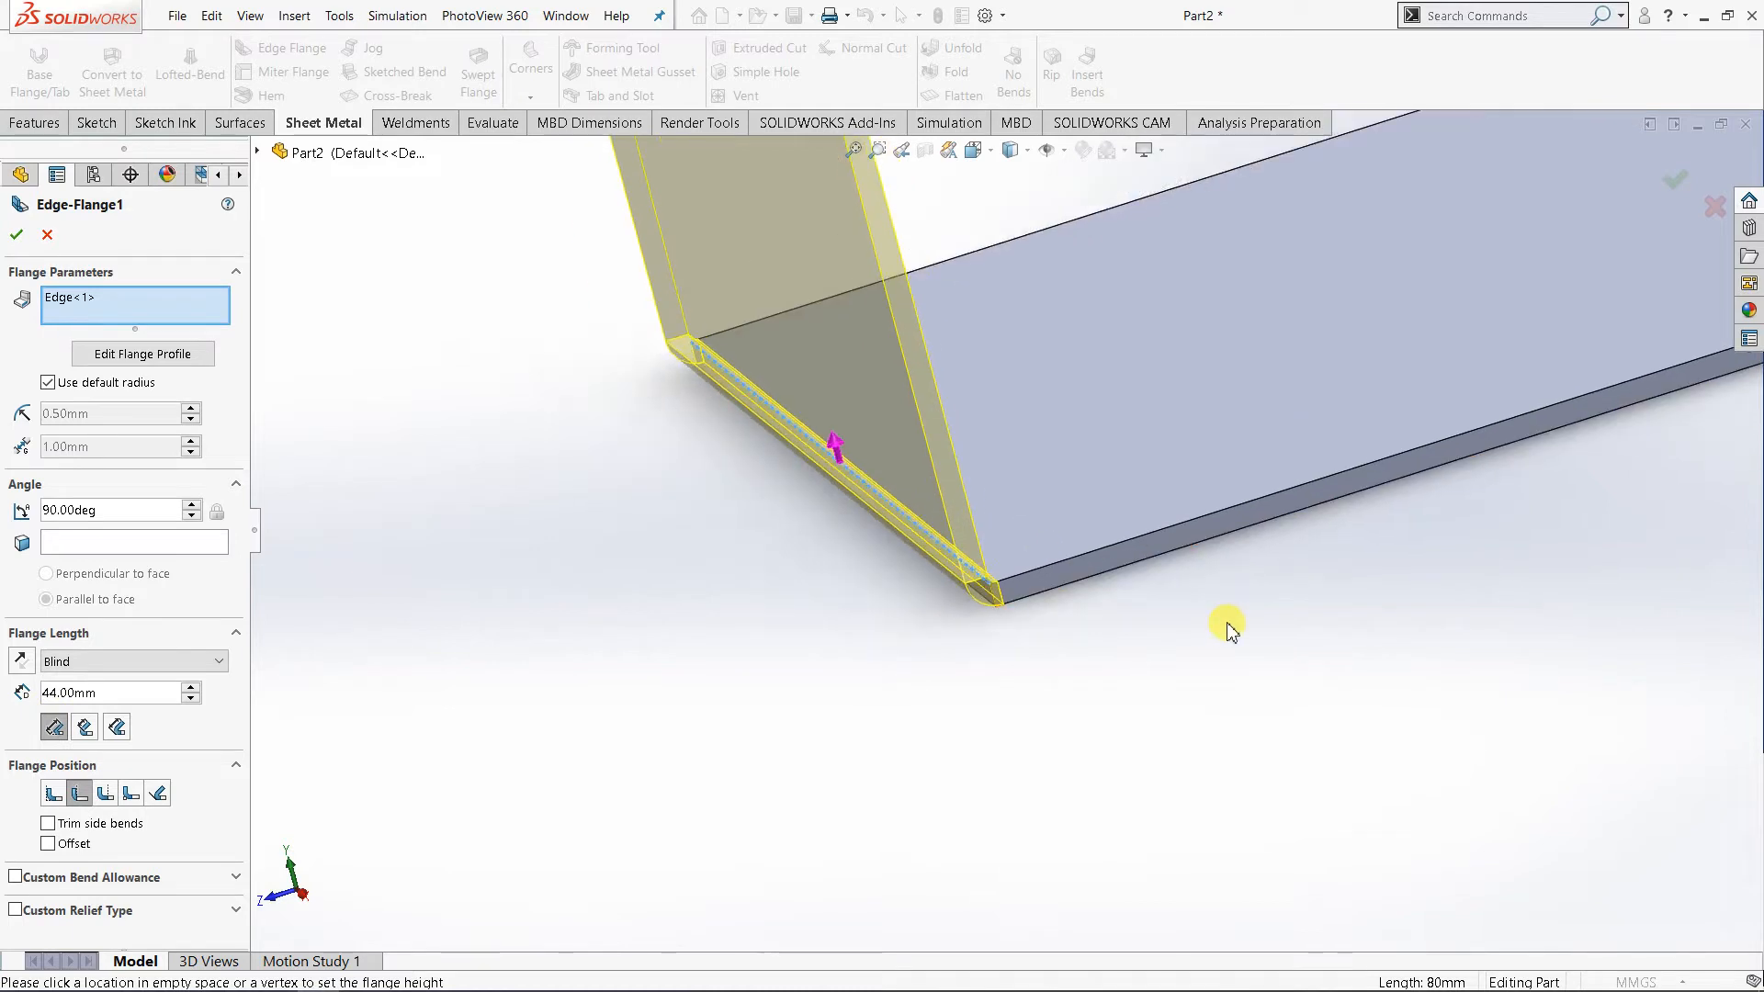
scroll(1231, 632, "down", 3)
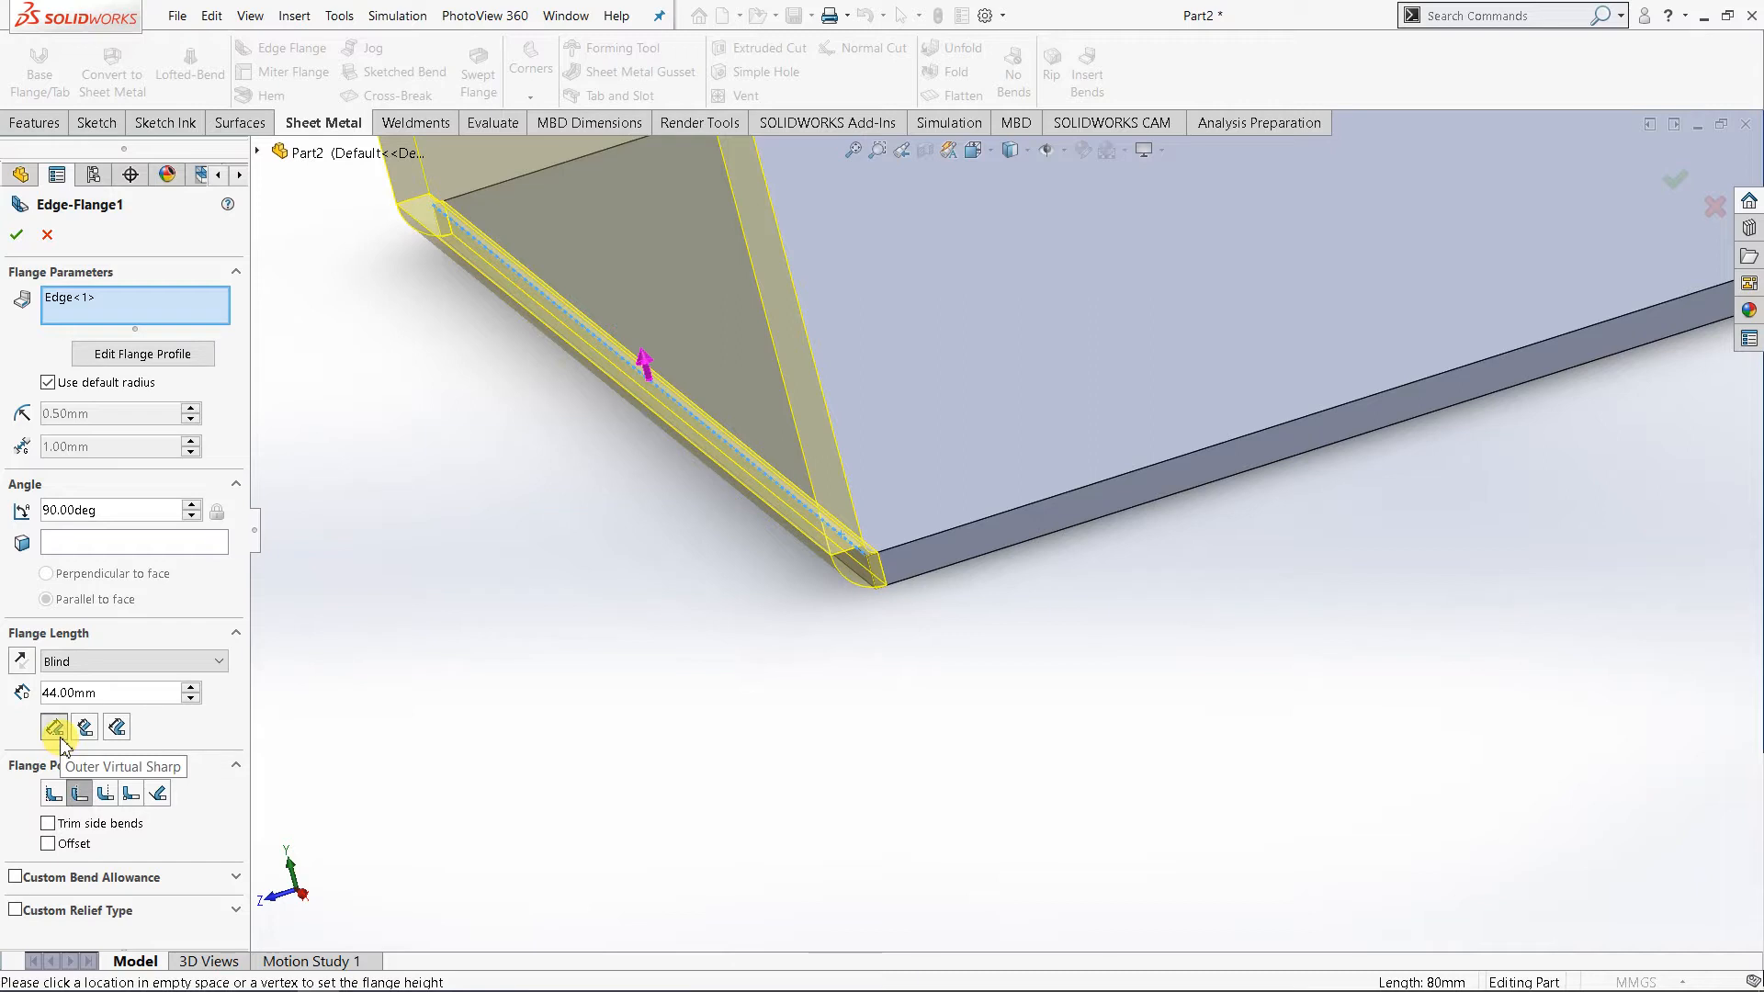
scroll(863, 461, "up", 5)
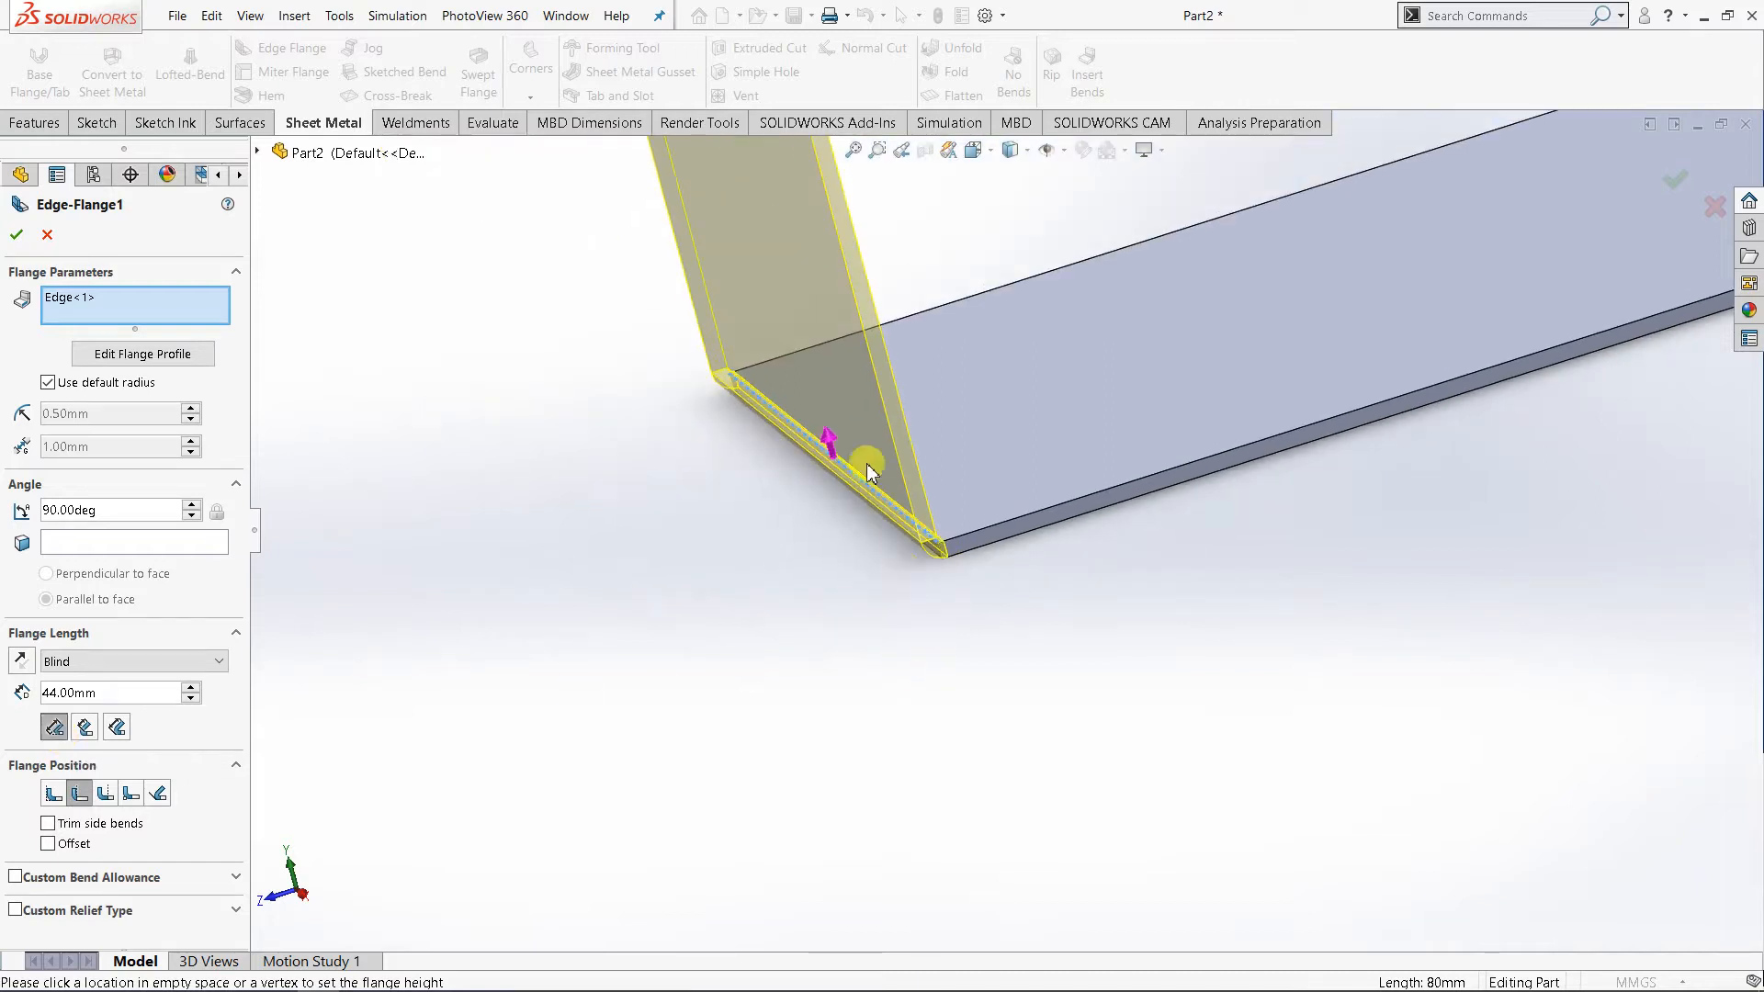
scroll(1073, 308, "up", 3)
mouse_move(1160, 408)
middle_mouse_down()
mouse_move(1197, 388)
mouse_move(1168, 441)
middle_mouse_up()
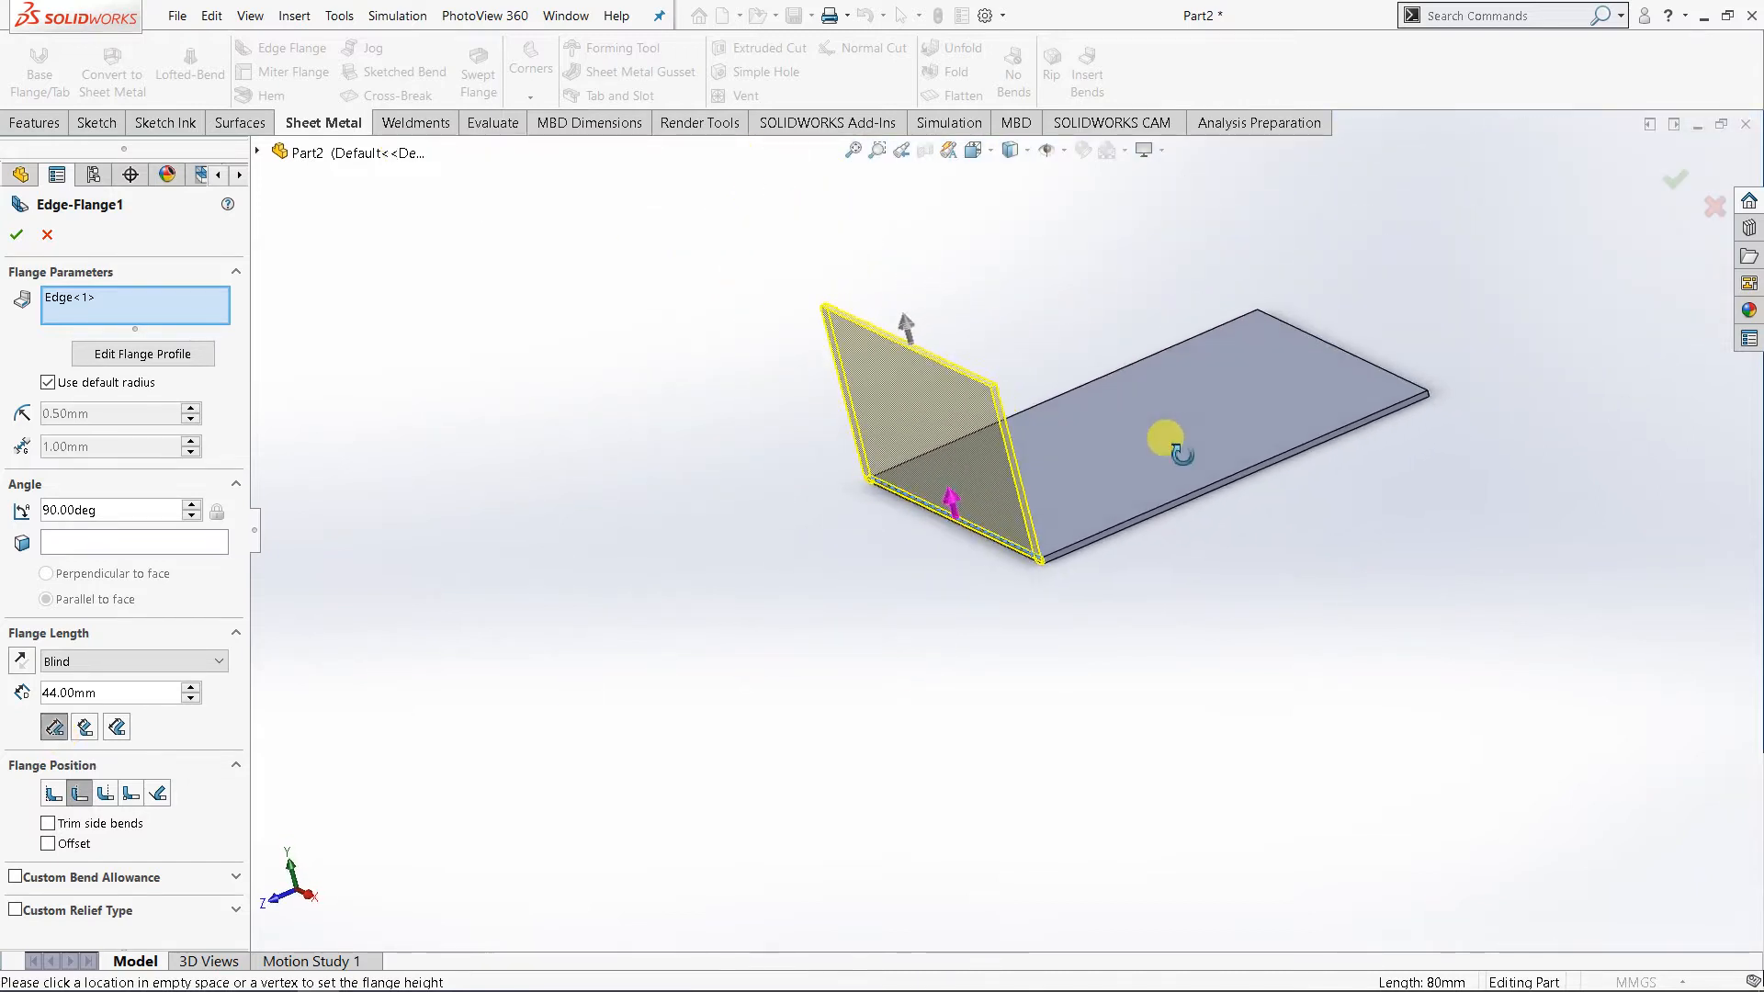
- Choose the Material Outside flange position and examine how the previewed bend sits against the plate's edge from both ends
left_click(81, 791)
scroll(1291, 506, "down", 3)
middle_click_drag(768, 647, 684, 620)
scroll(700, 581, "down", 3)
scroll(700, 580, "down", 2)
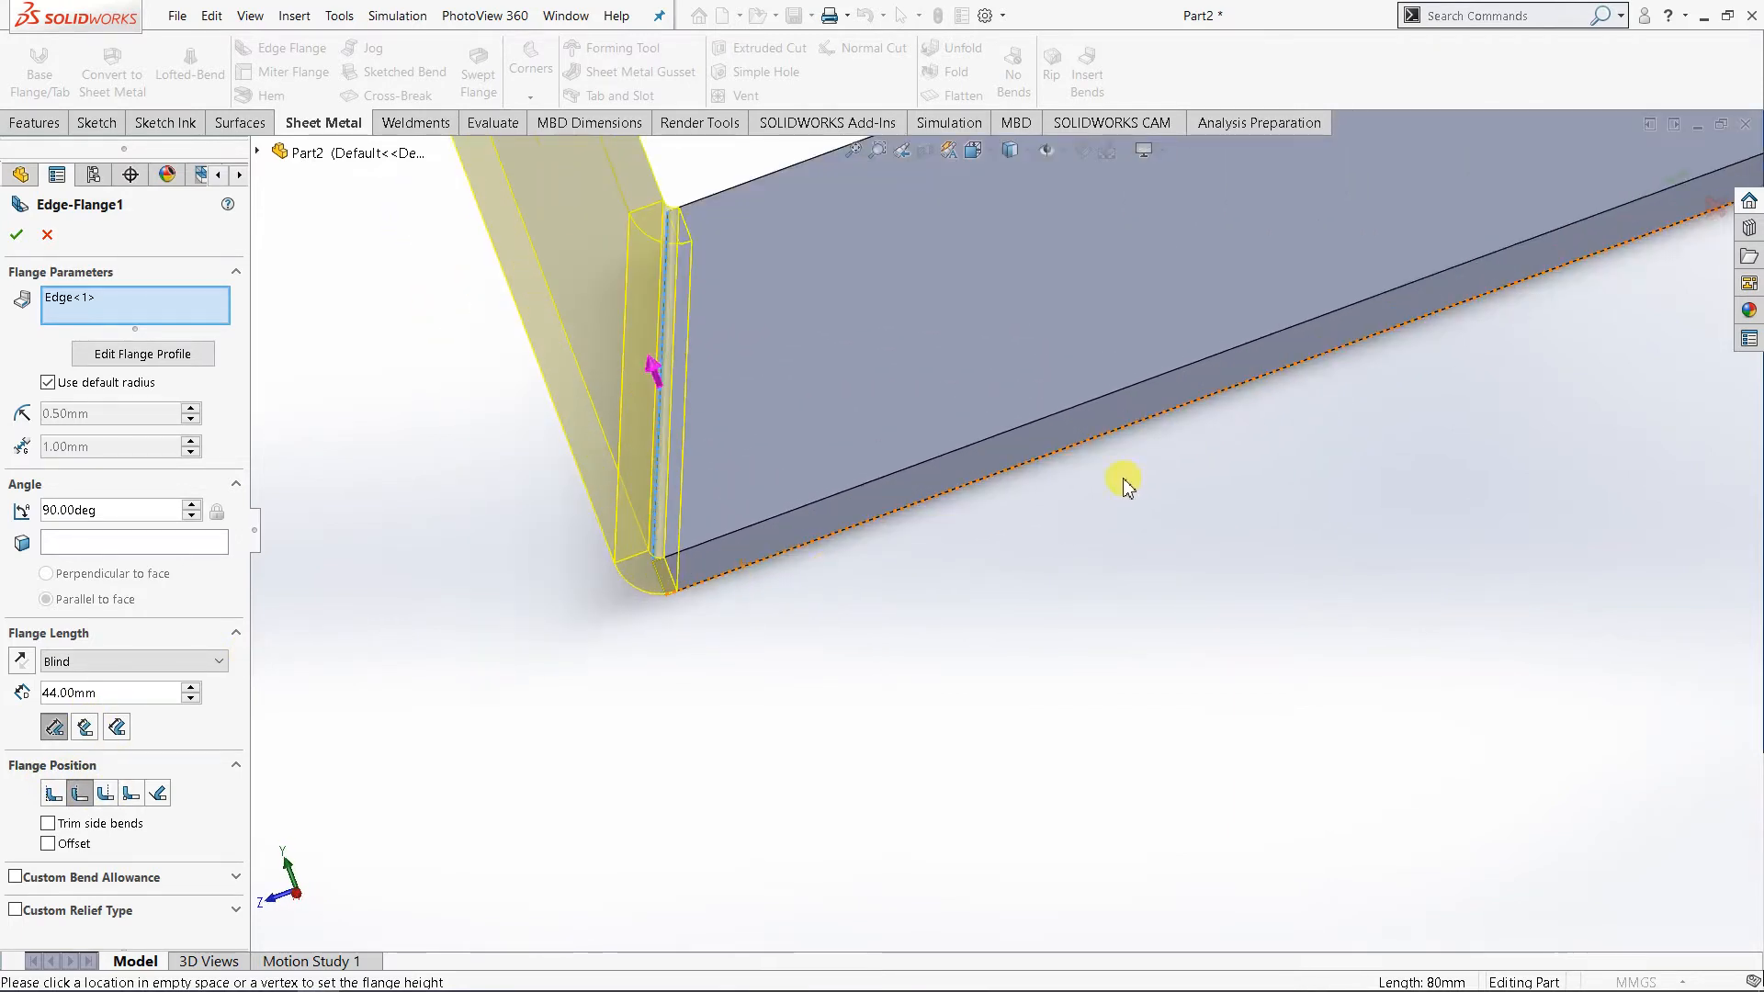
scroll(1126, 481, "up", 2)
scroll(1212, 489, "down", 2)
scroll(533, 473, "down", 2)
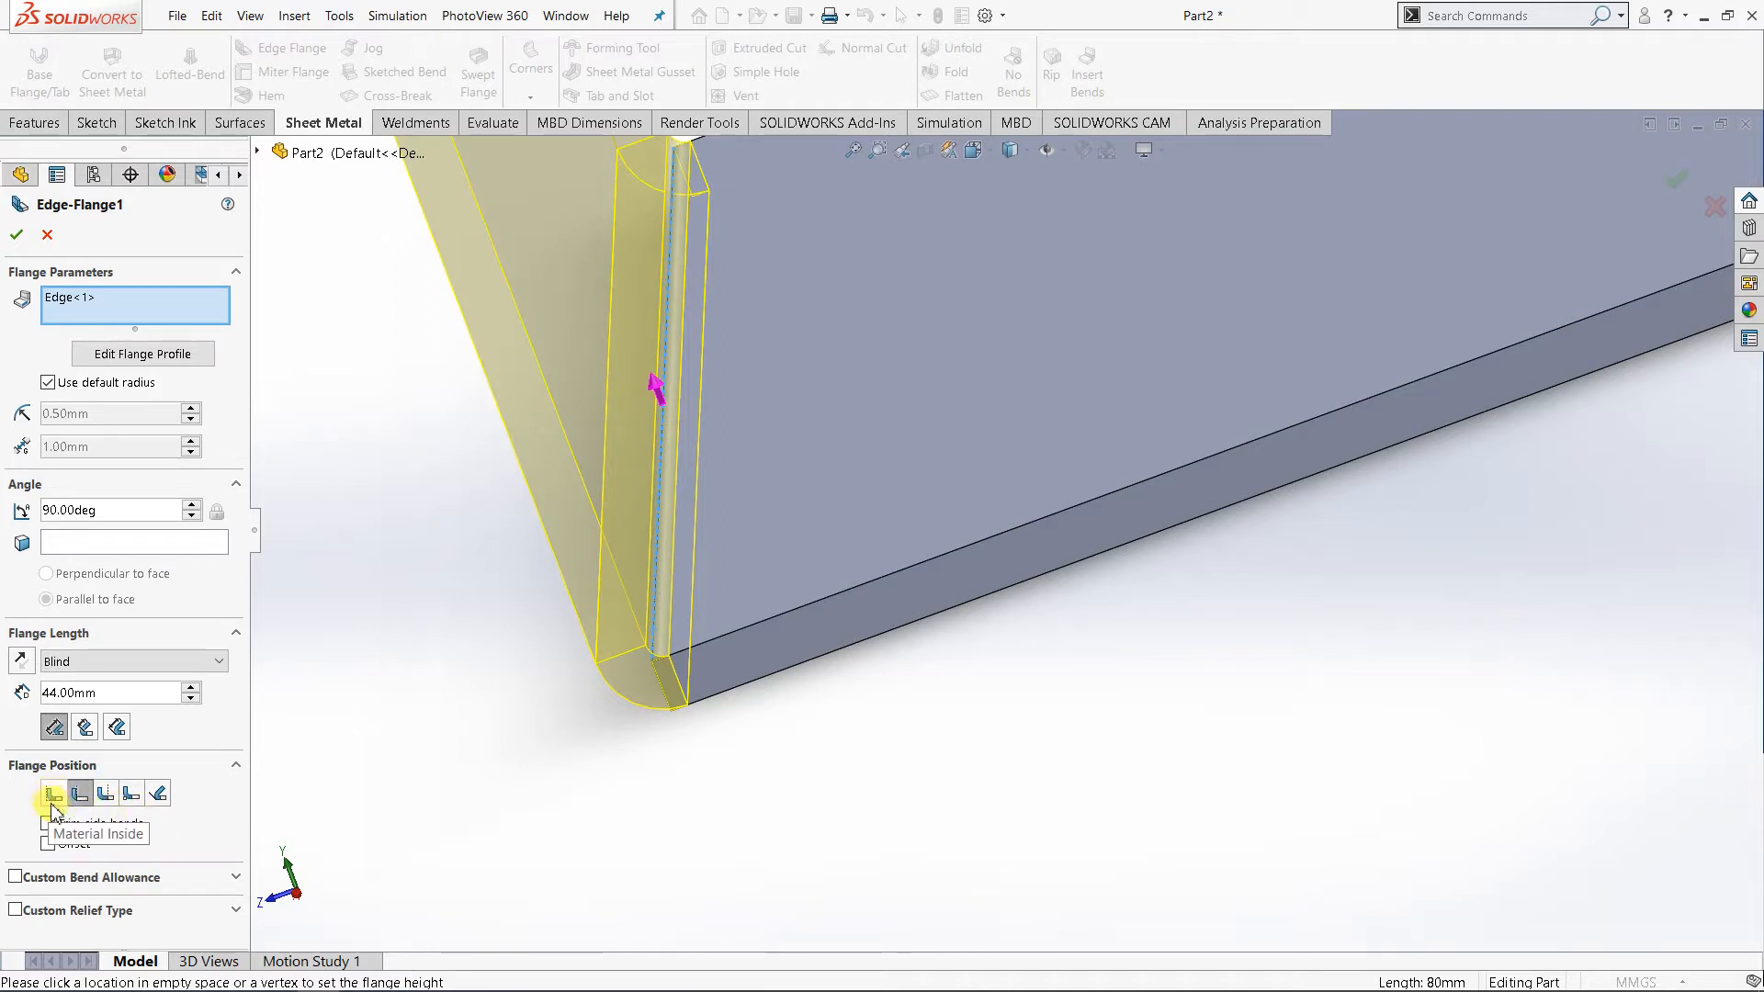
middle_click_drag(539, 747, 669, 748)
scroll(1140, 730, "down", 4)
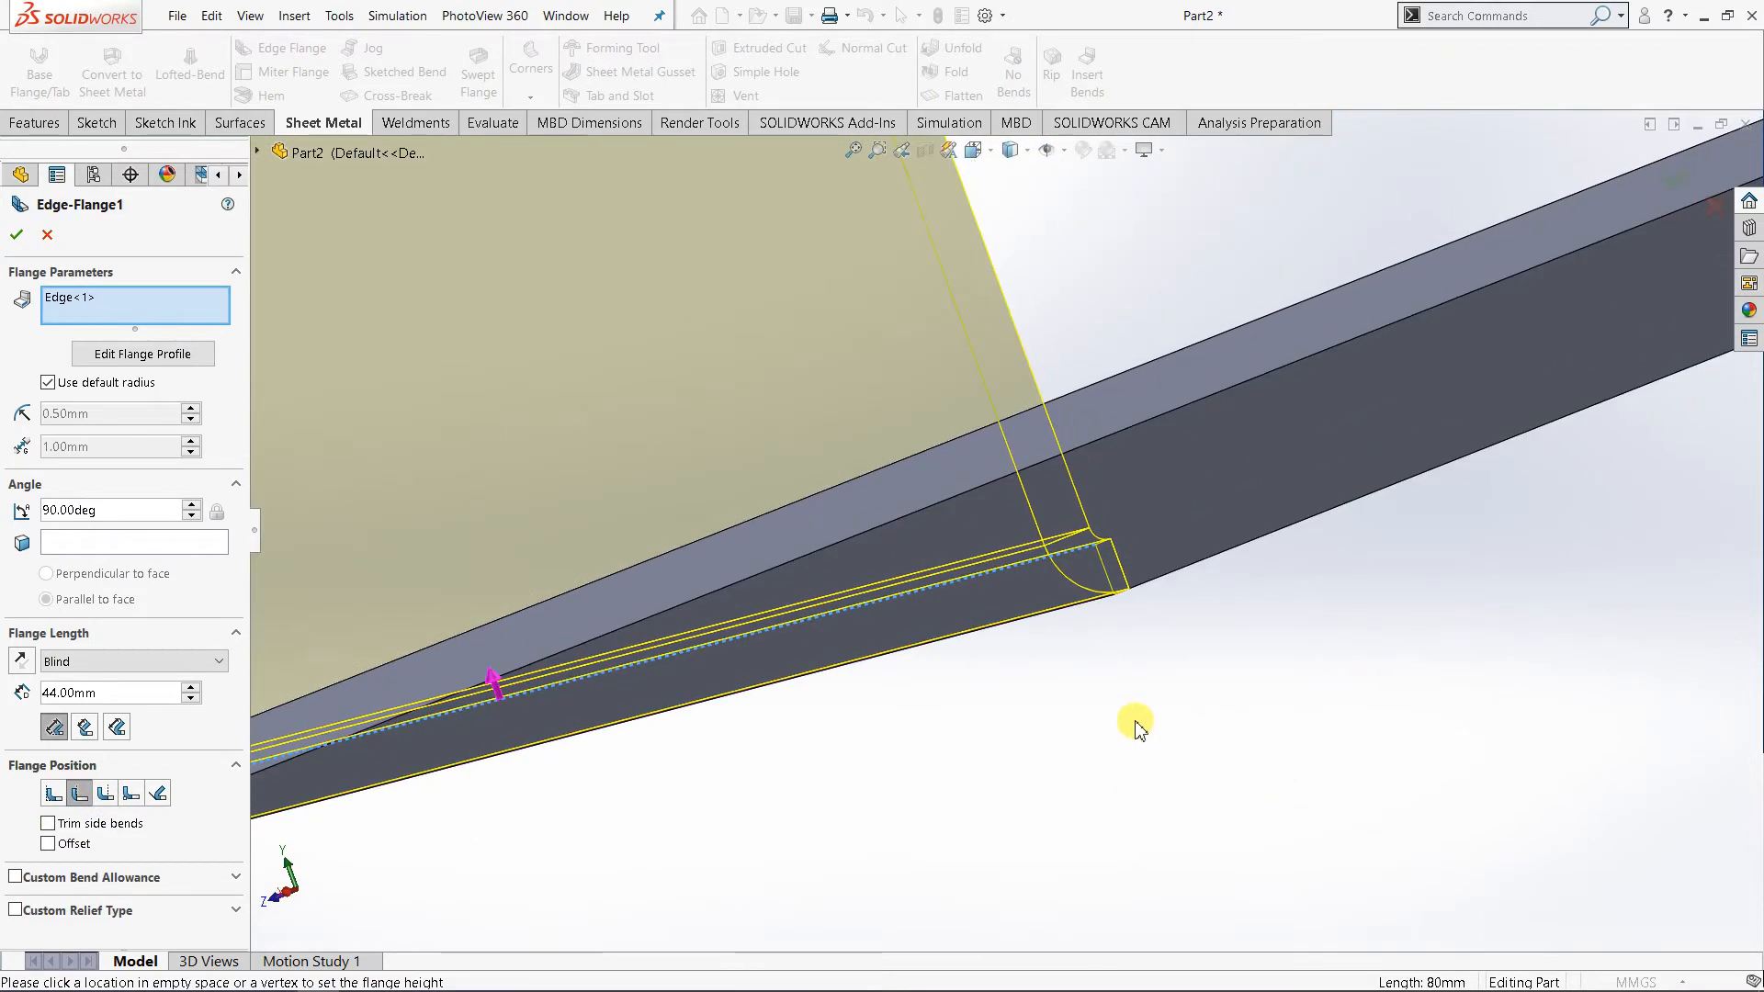
scroll(1137, 726, "up", 5)
middle_click_drag(996, 638, 1039, 622)
scroll(1028, 618, "down", 6)
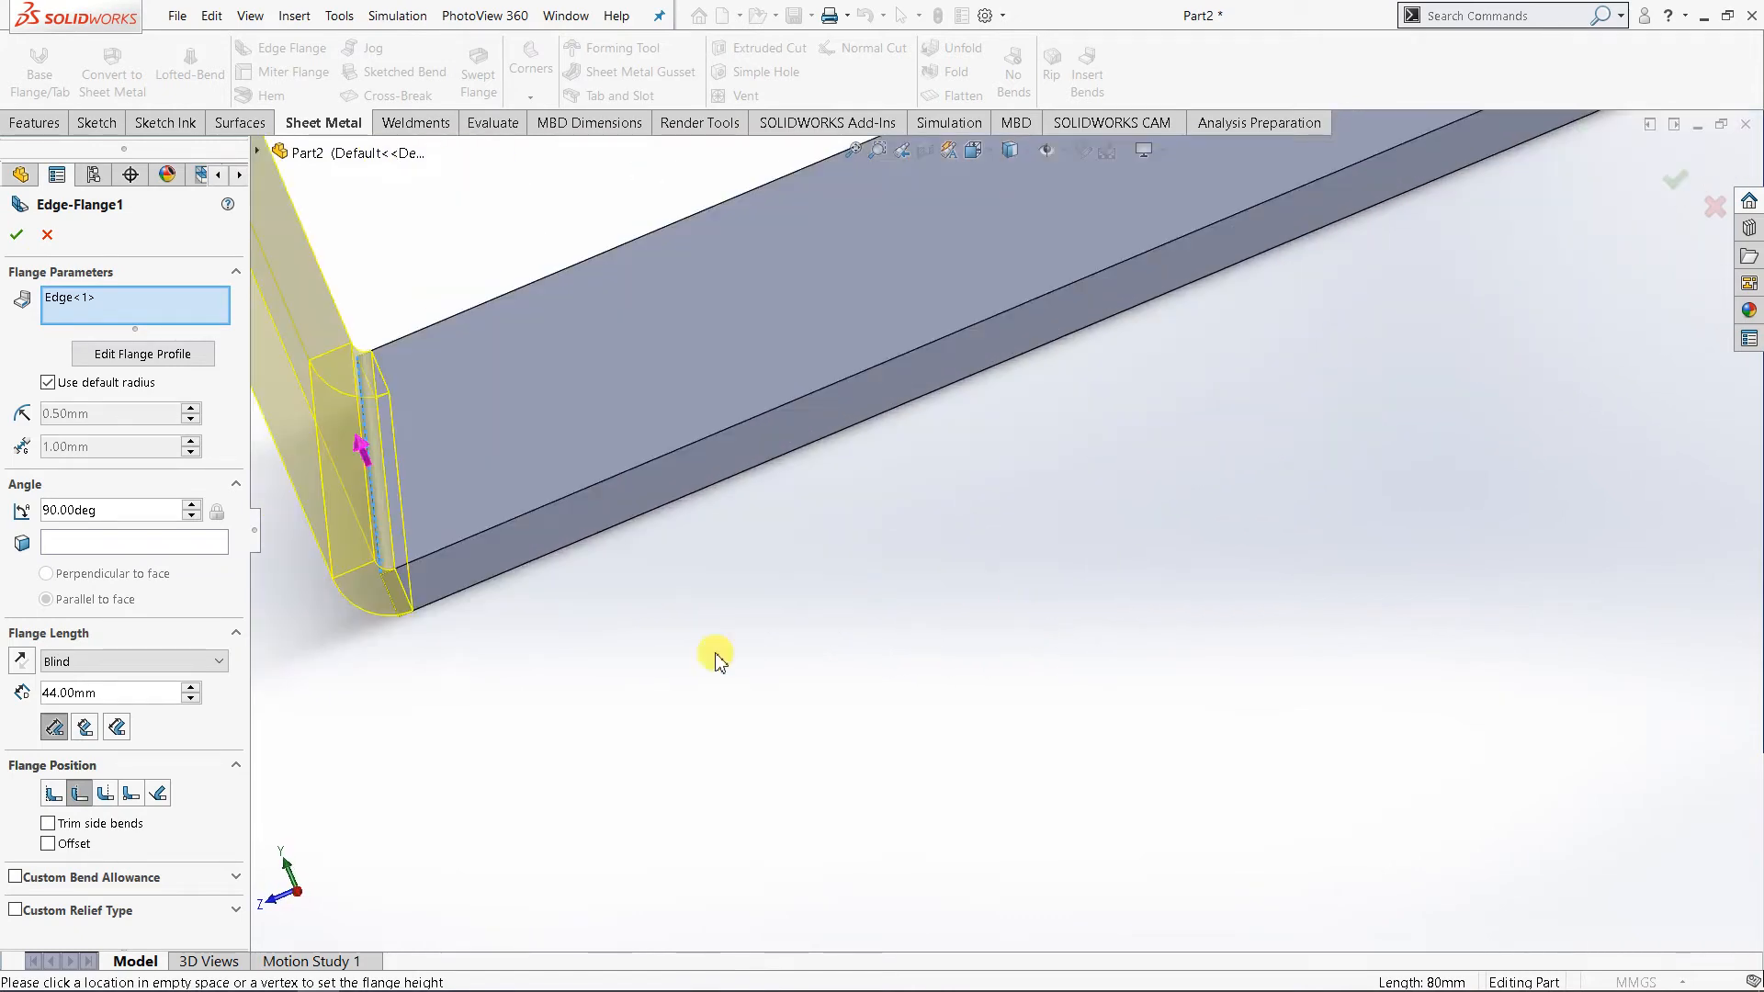
- Compare how the previewed bend sits at the plate's edge in the Material Outside and Material Inside flange positions
left_click(400, 602)
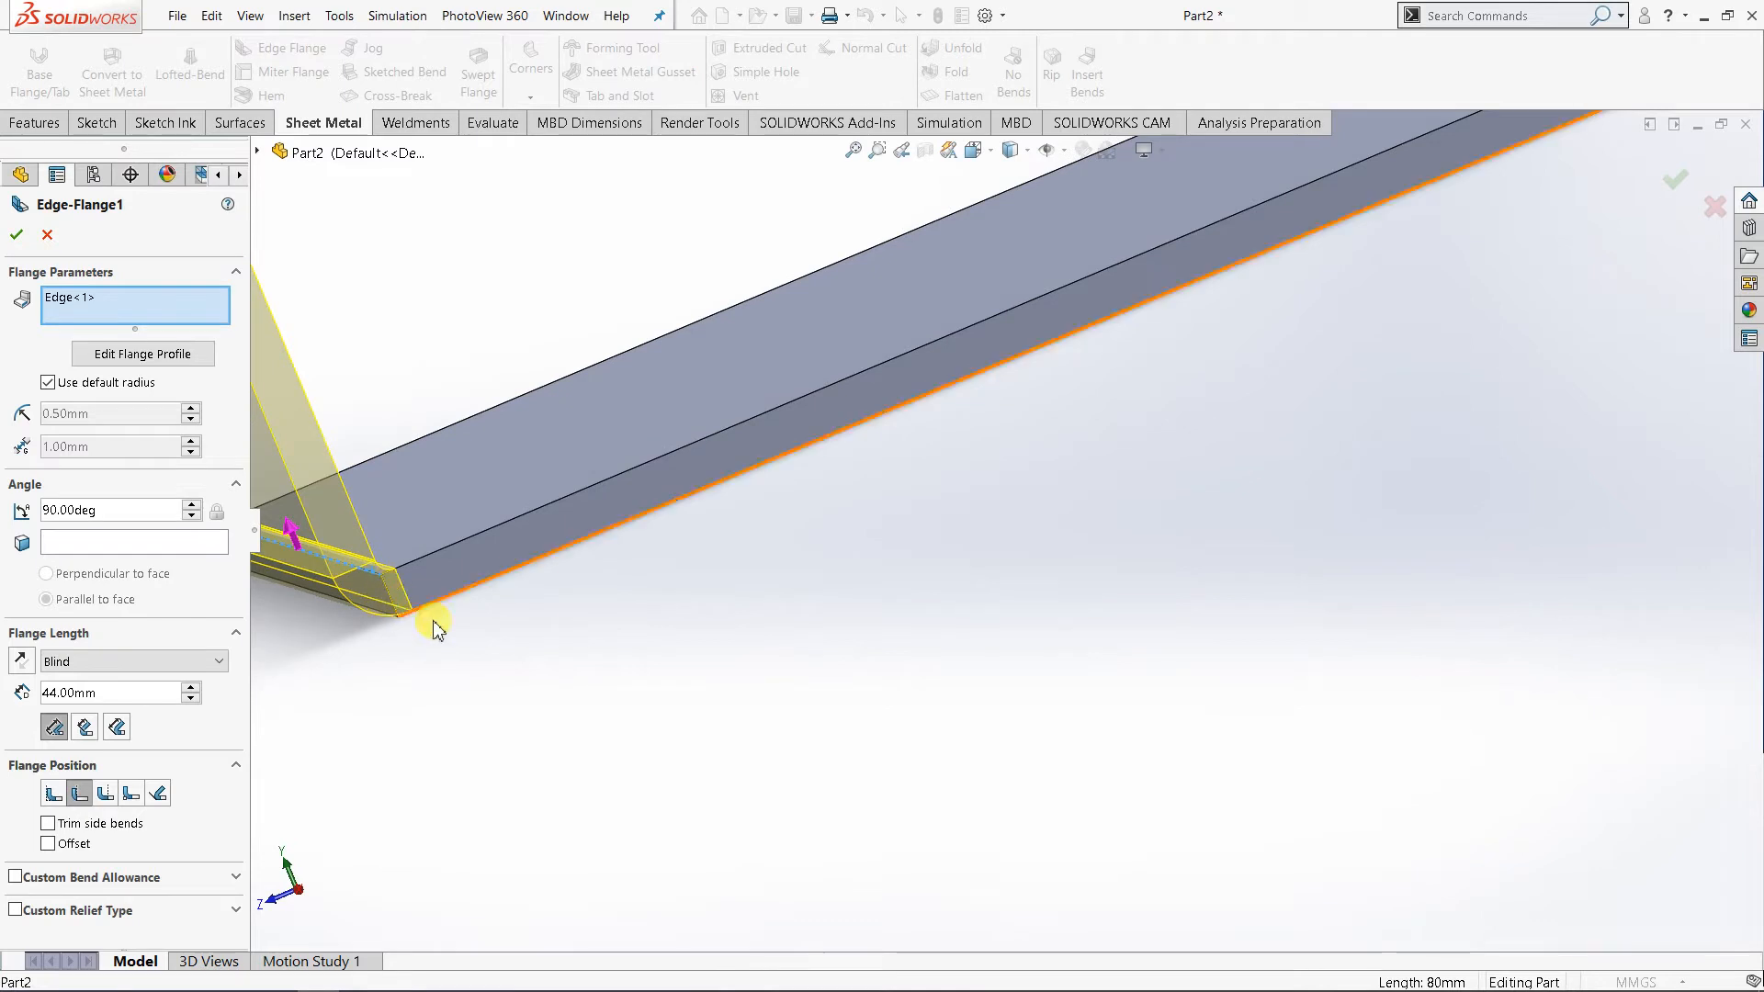
middle_click_drag(426, 619, 445, 658)
middle_click_drag(432, 659, 453, 662)
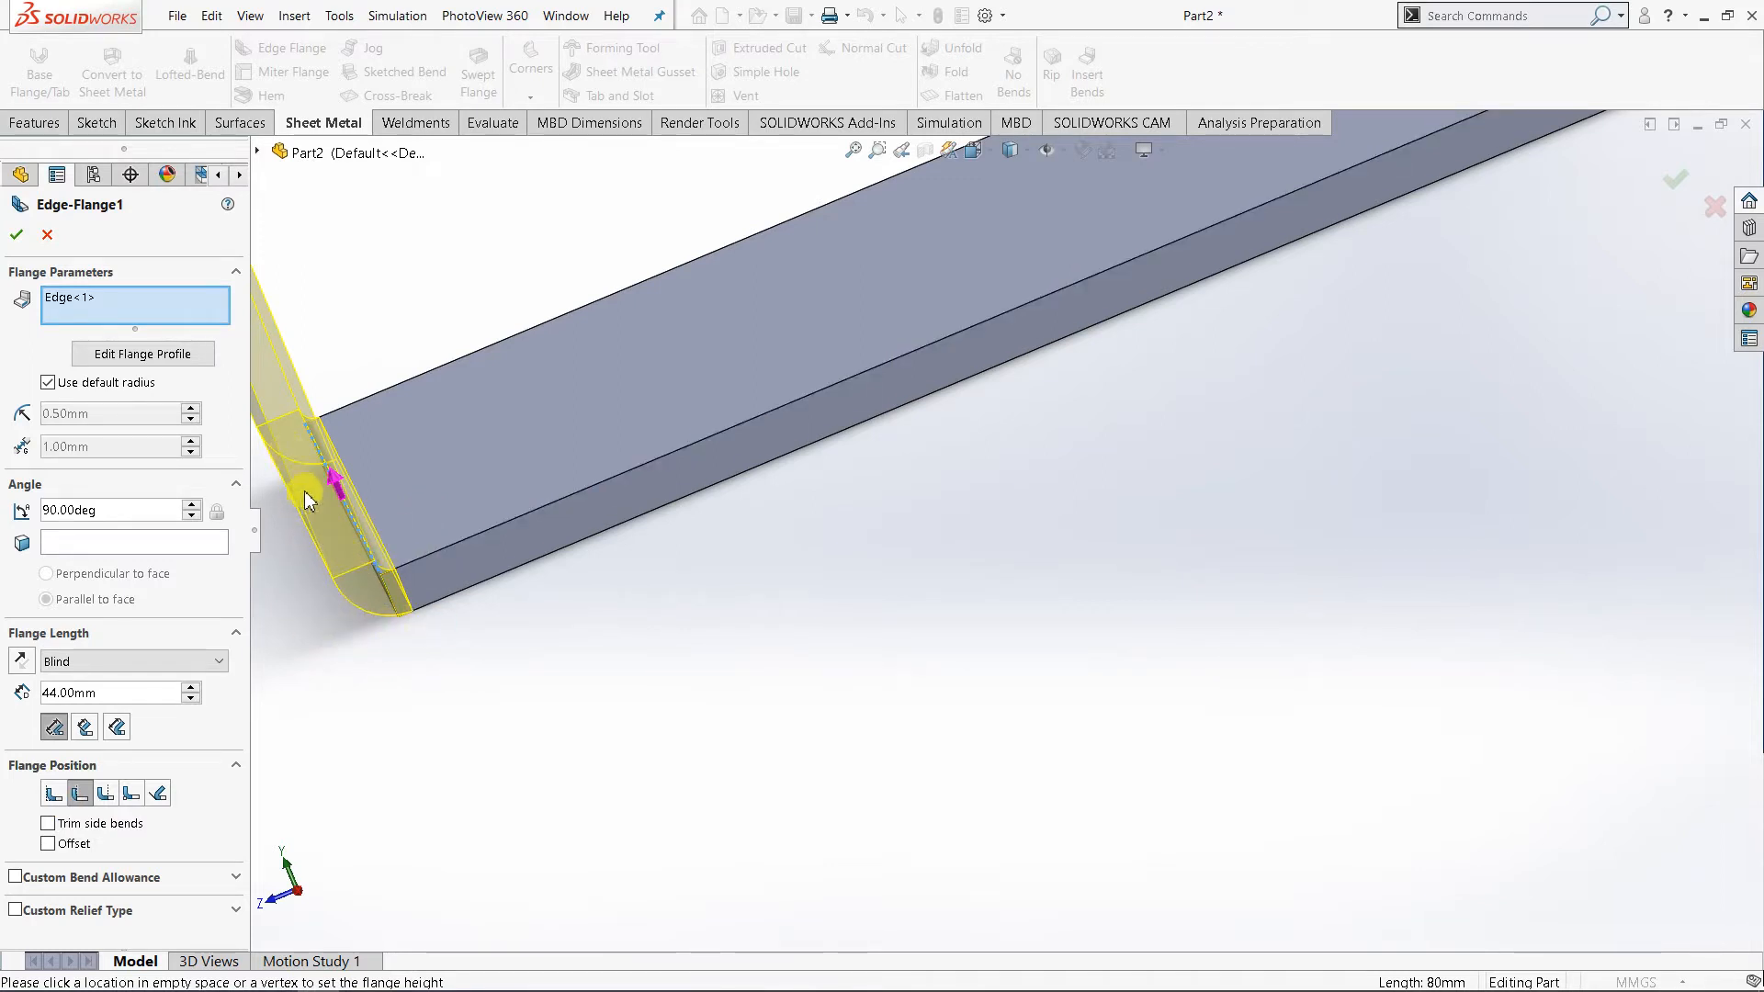
left_click(55, 793)
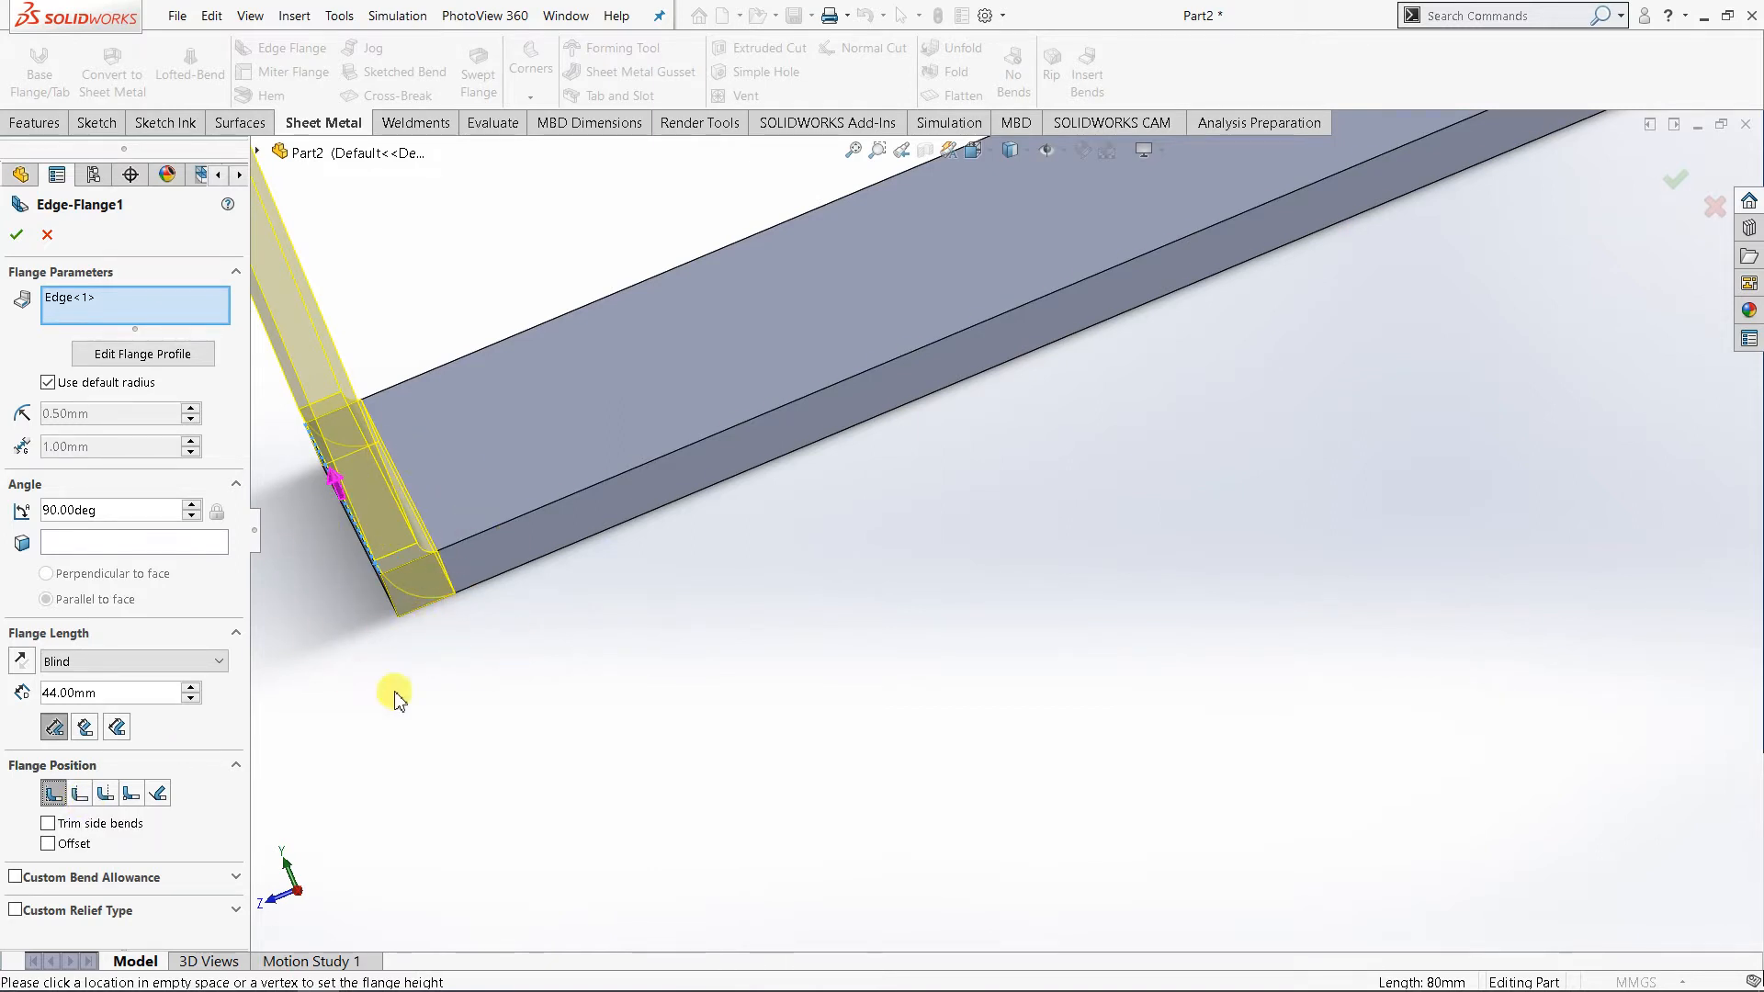
scroll(471, 512, "down", 2)
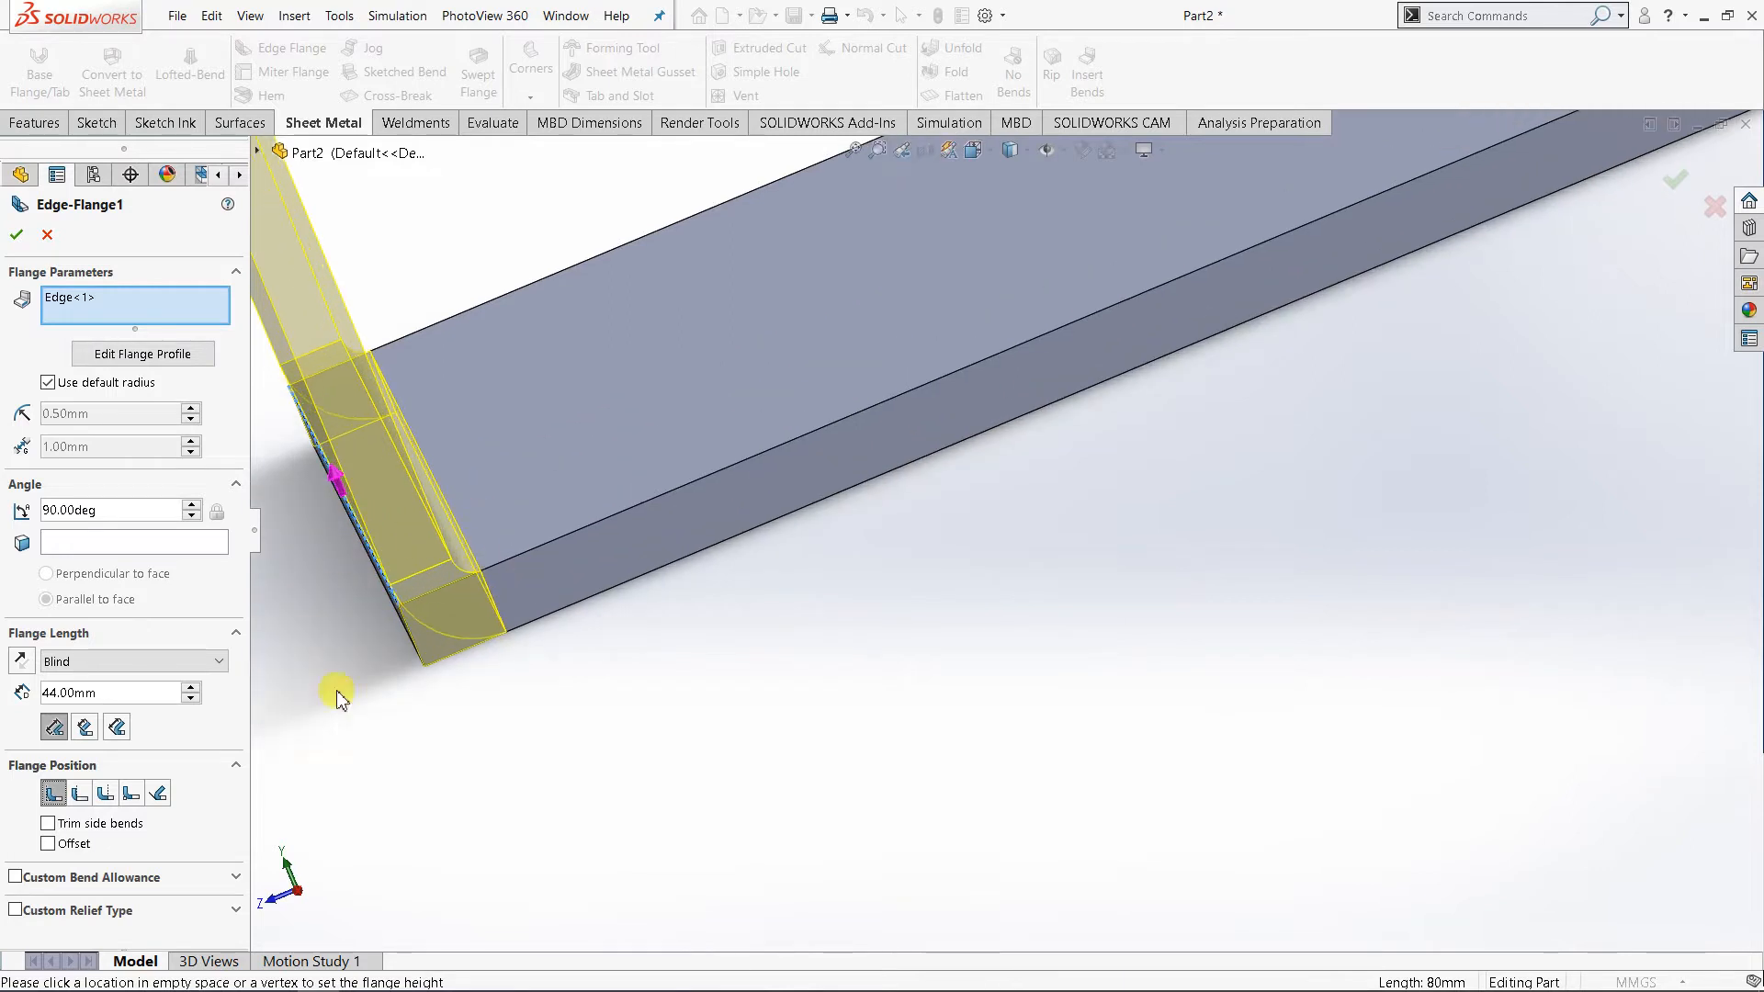
- Preview the Material Outside, Bend Outside and Bend from Virtual Sharp flange positions at the plate's bend corner
left_click(82, 794)
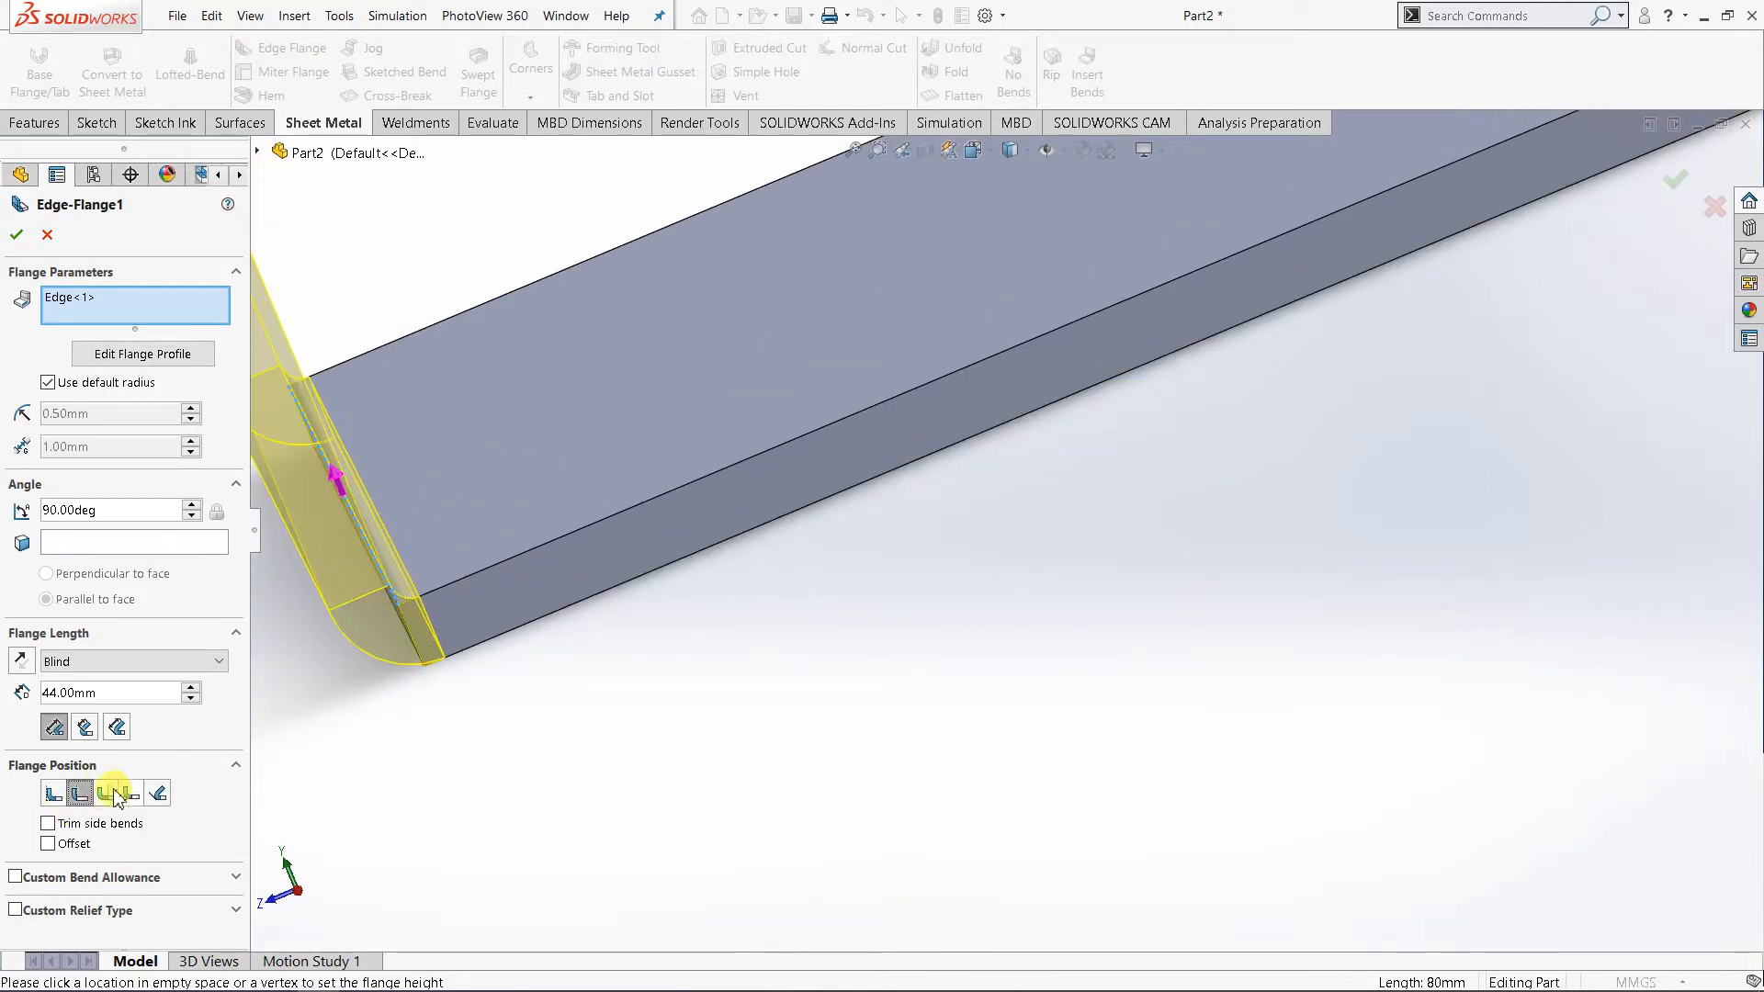
left_click(105, 794)
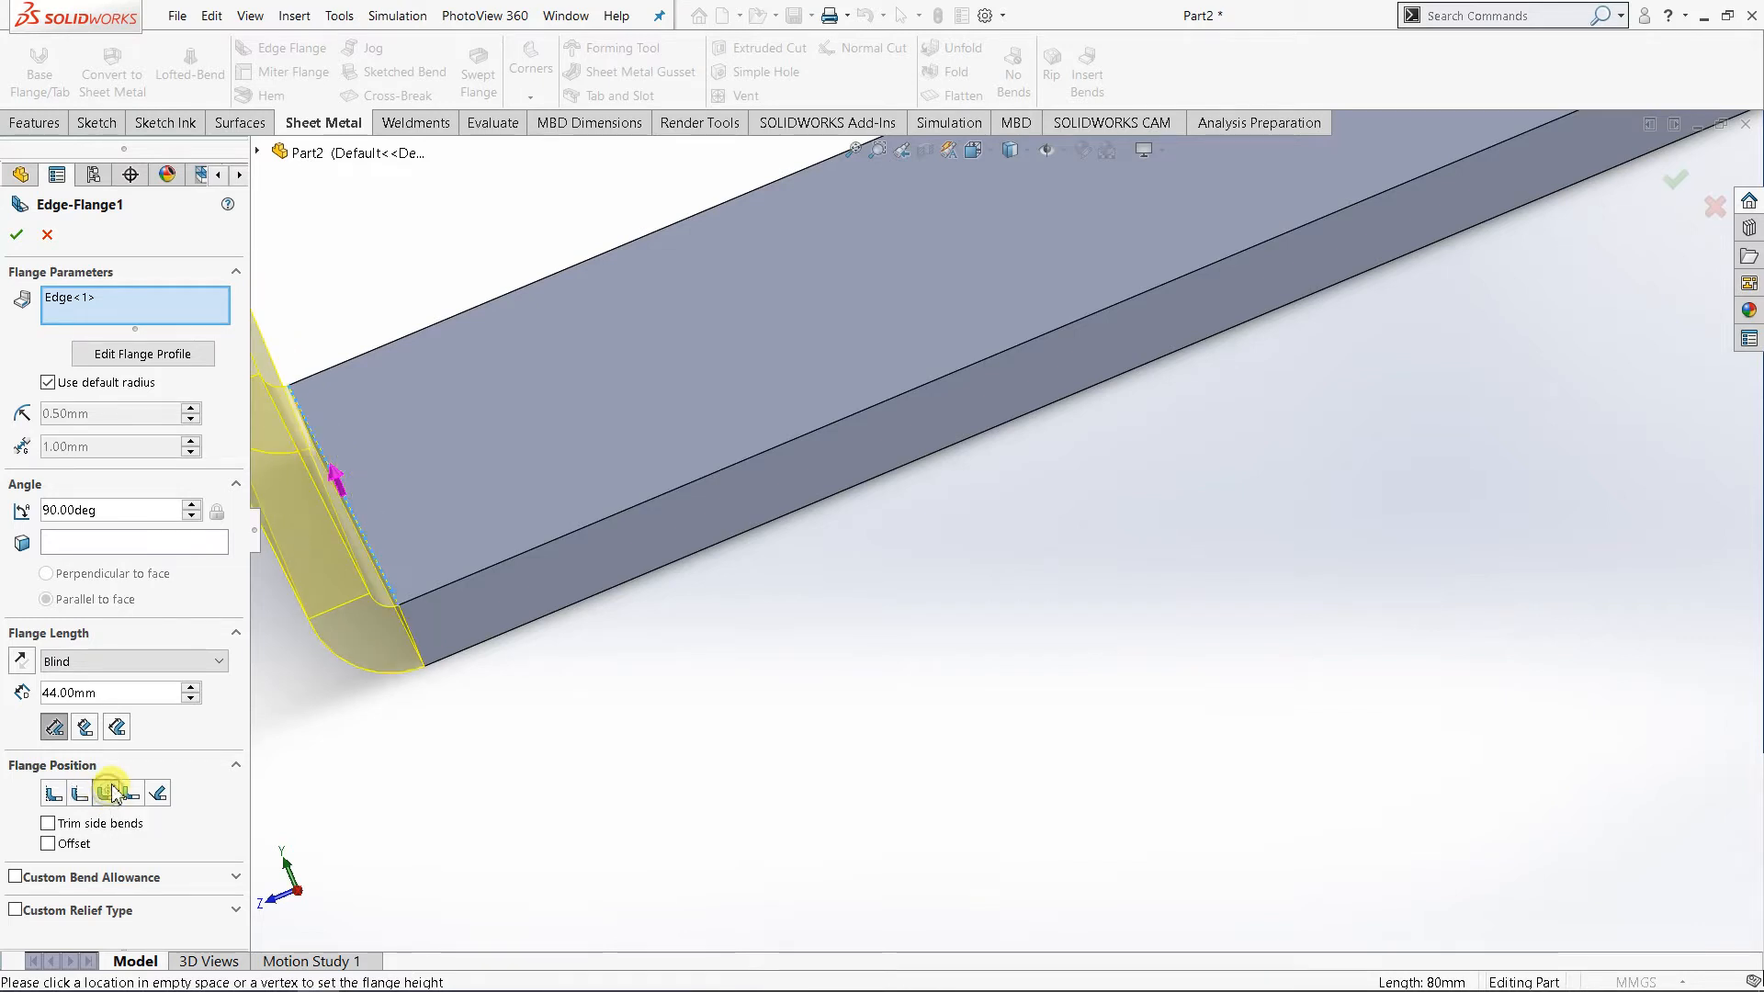
scroll(482, 628, "up", 2)
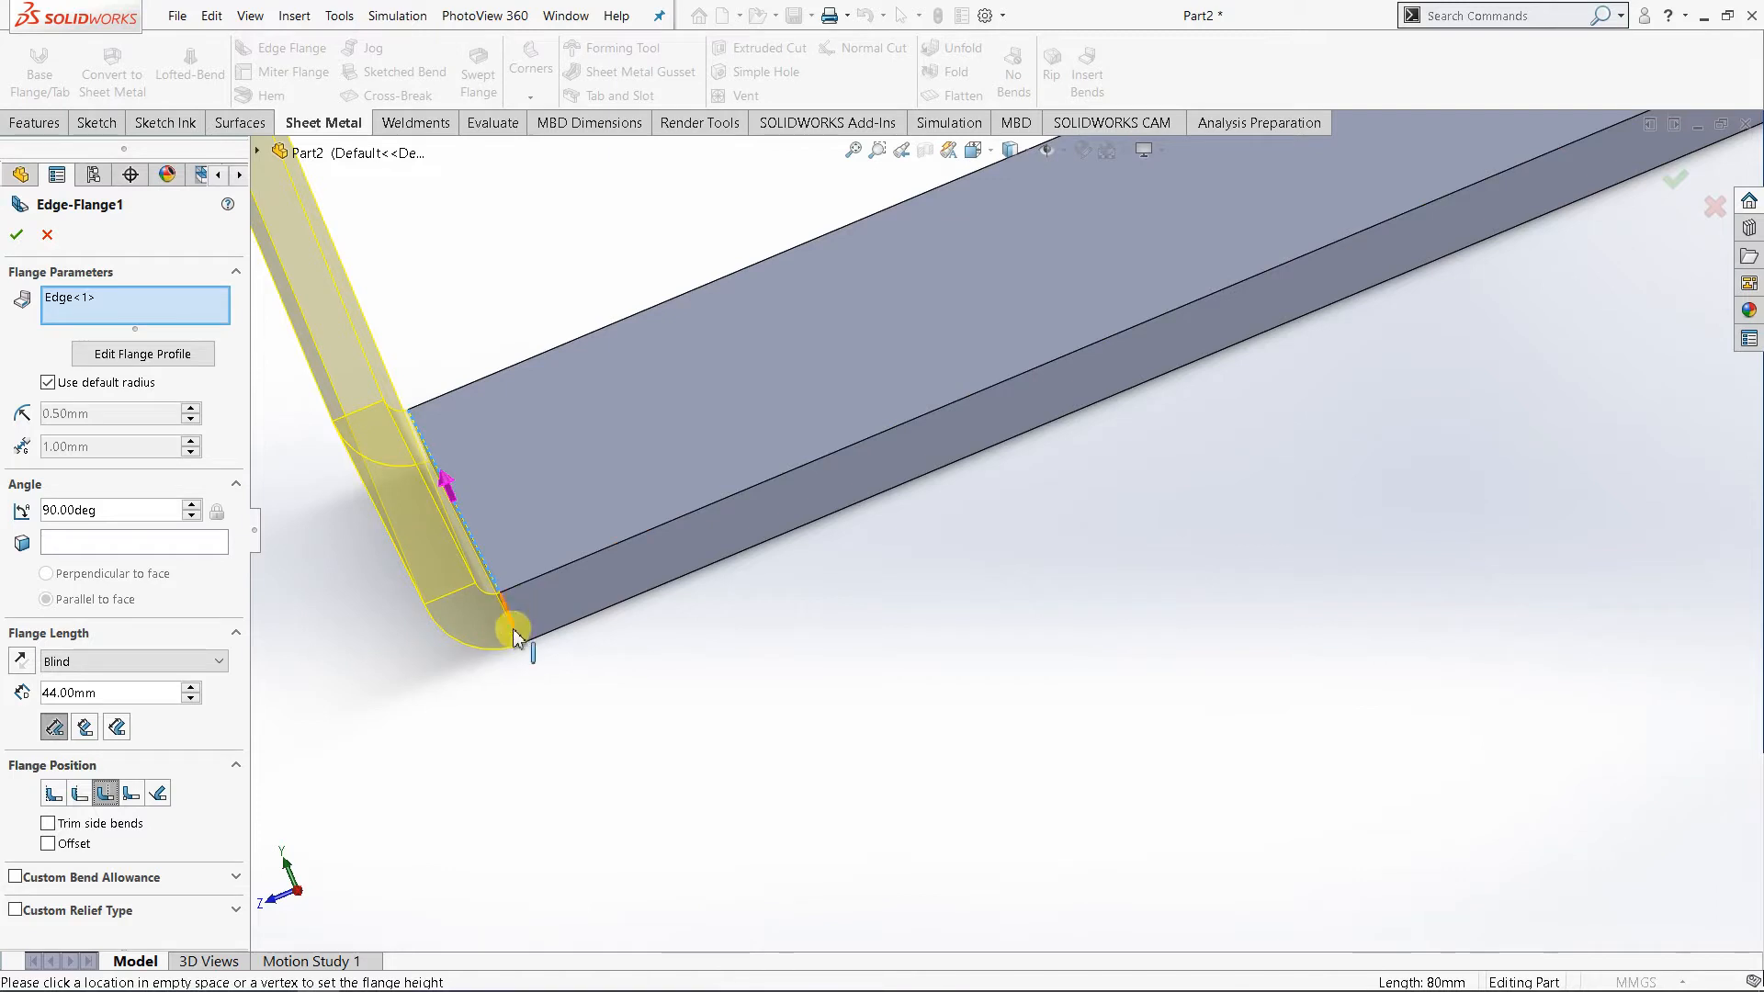
left_click(132, 793)
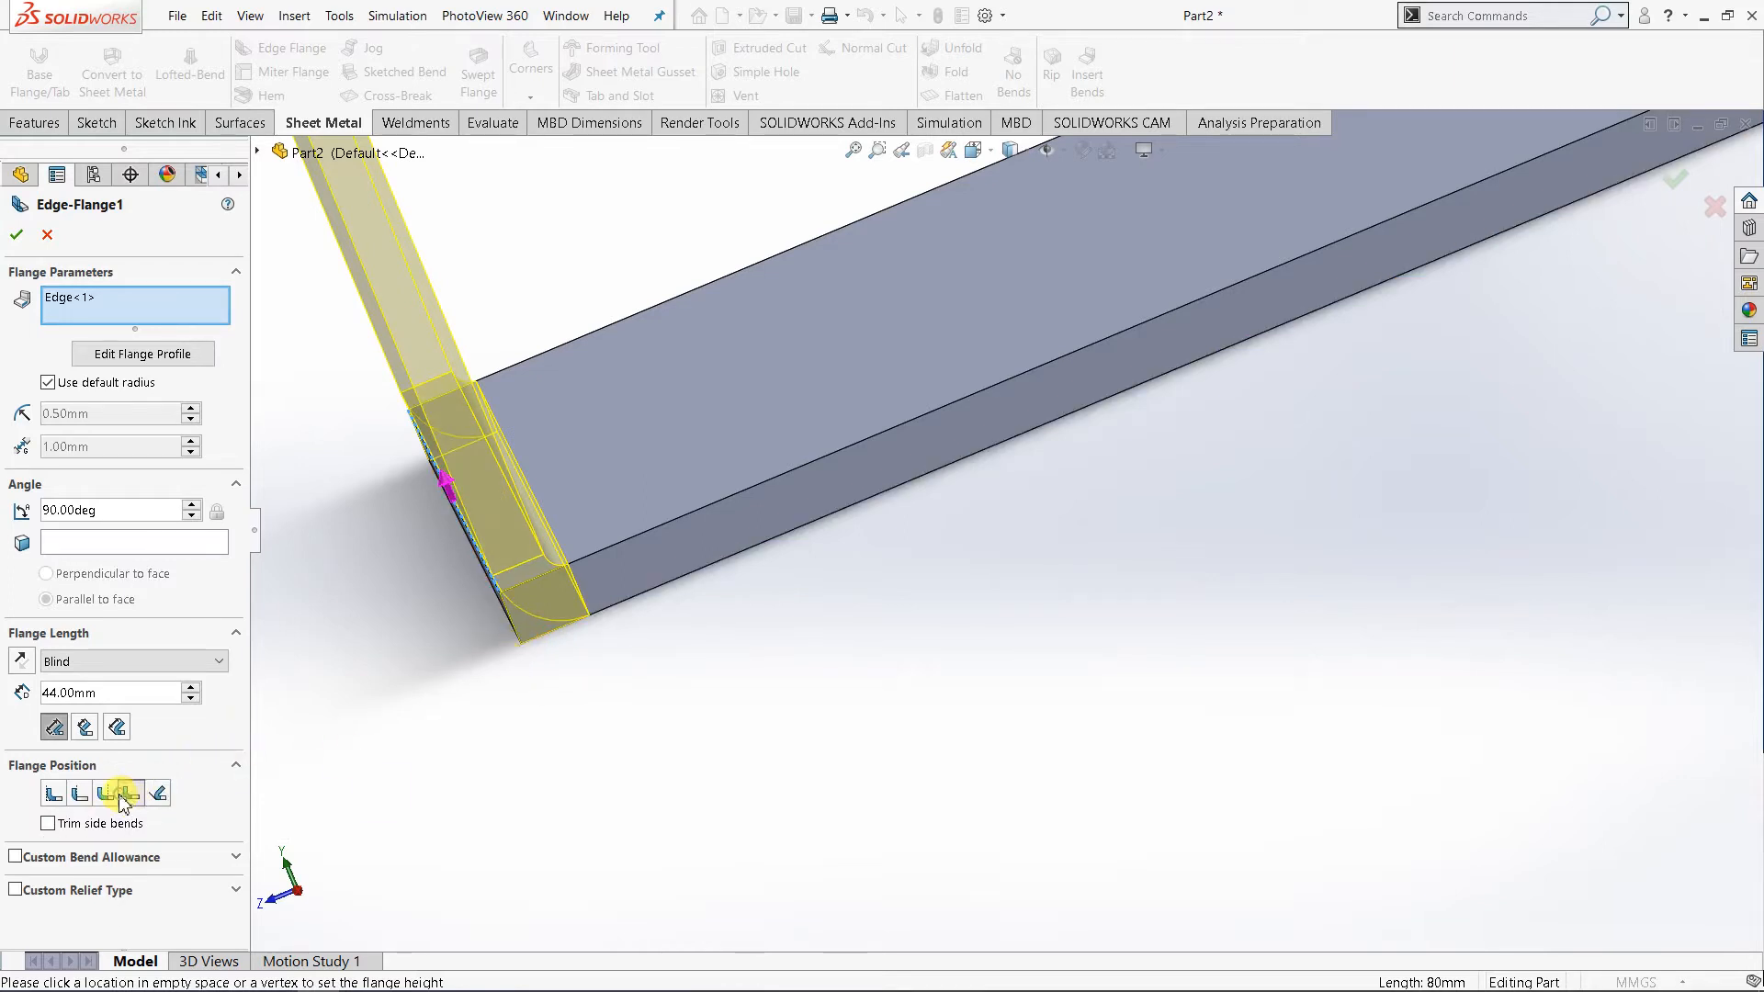
- Check the Material Inside position against Material Outside once more and leave the edge flange at Material Outside
left_click(77, 793)
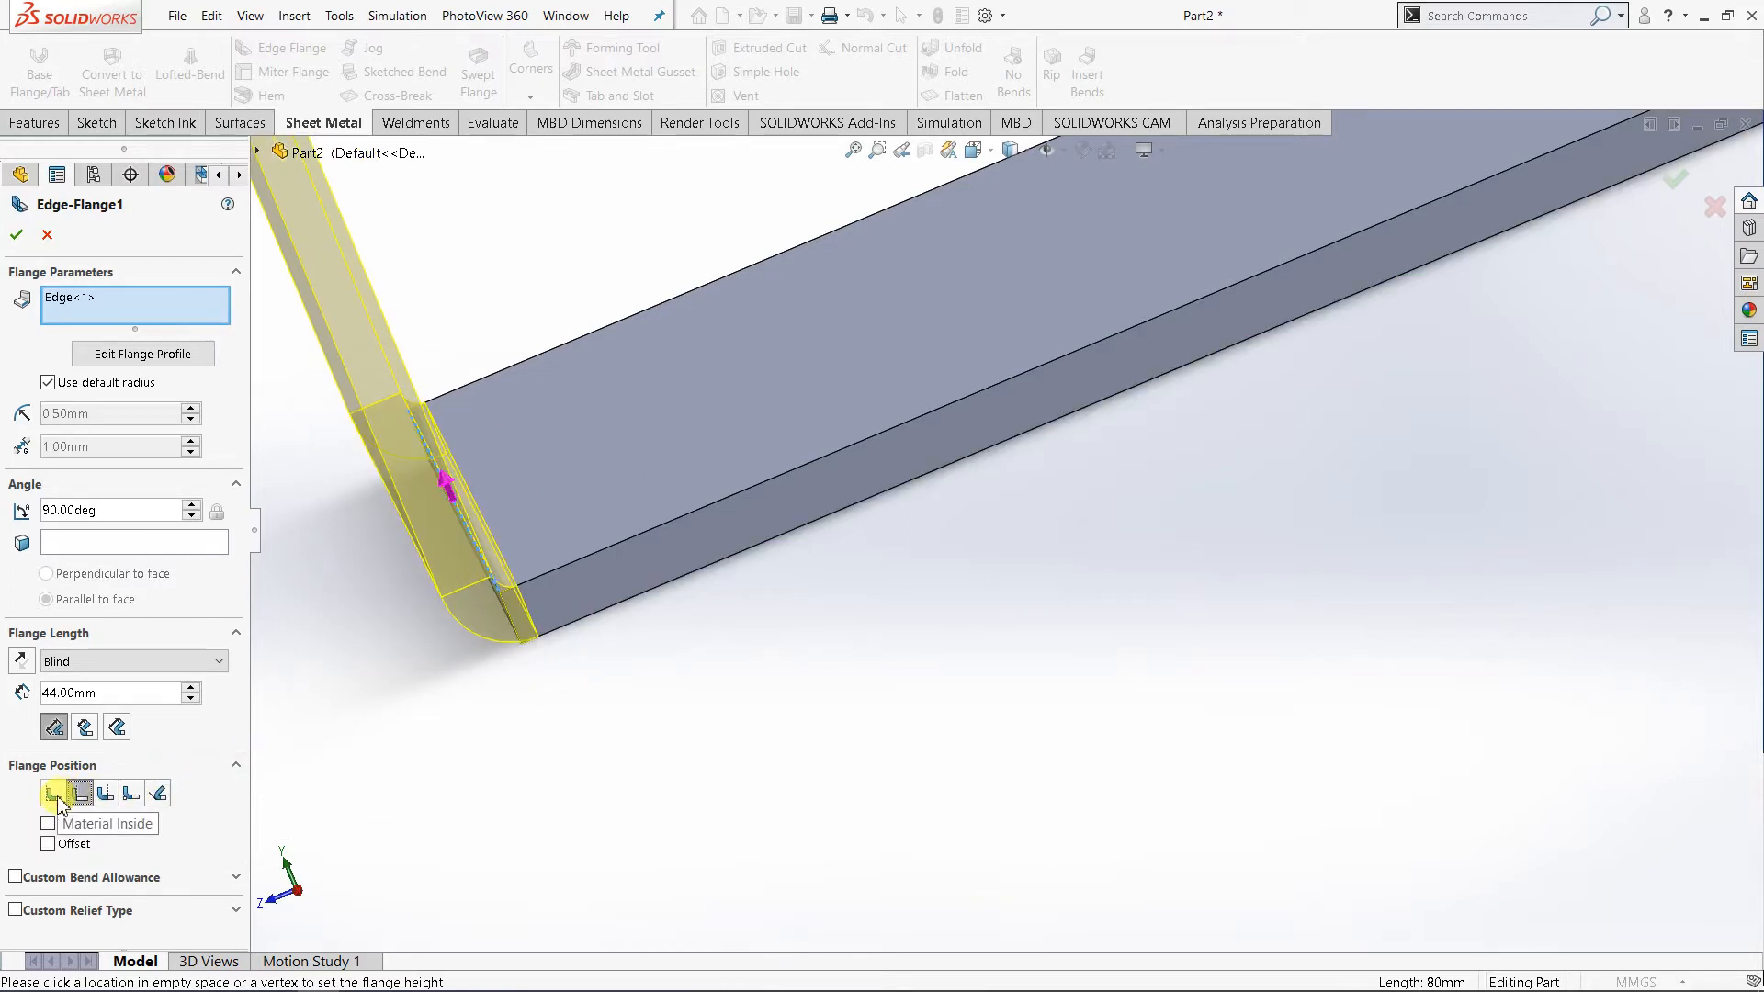
left_click(57, 796)
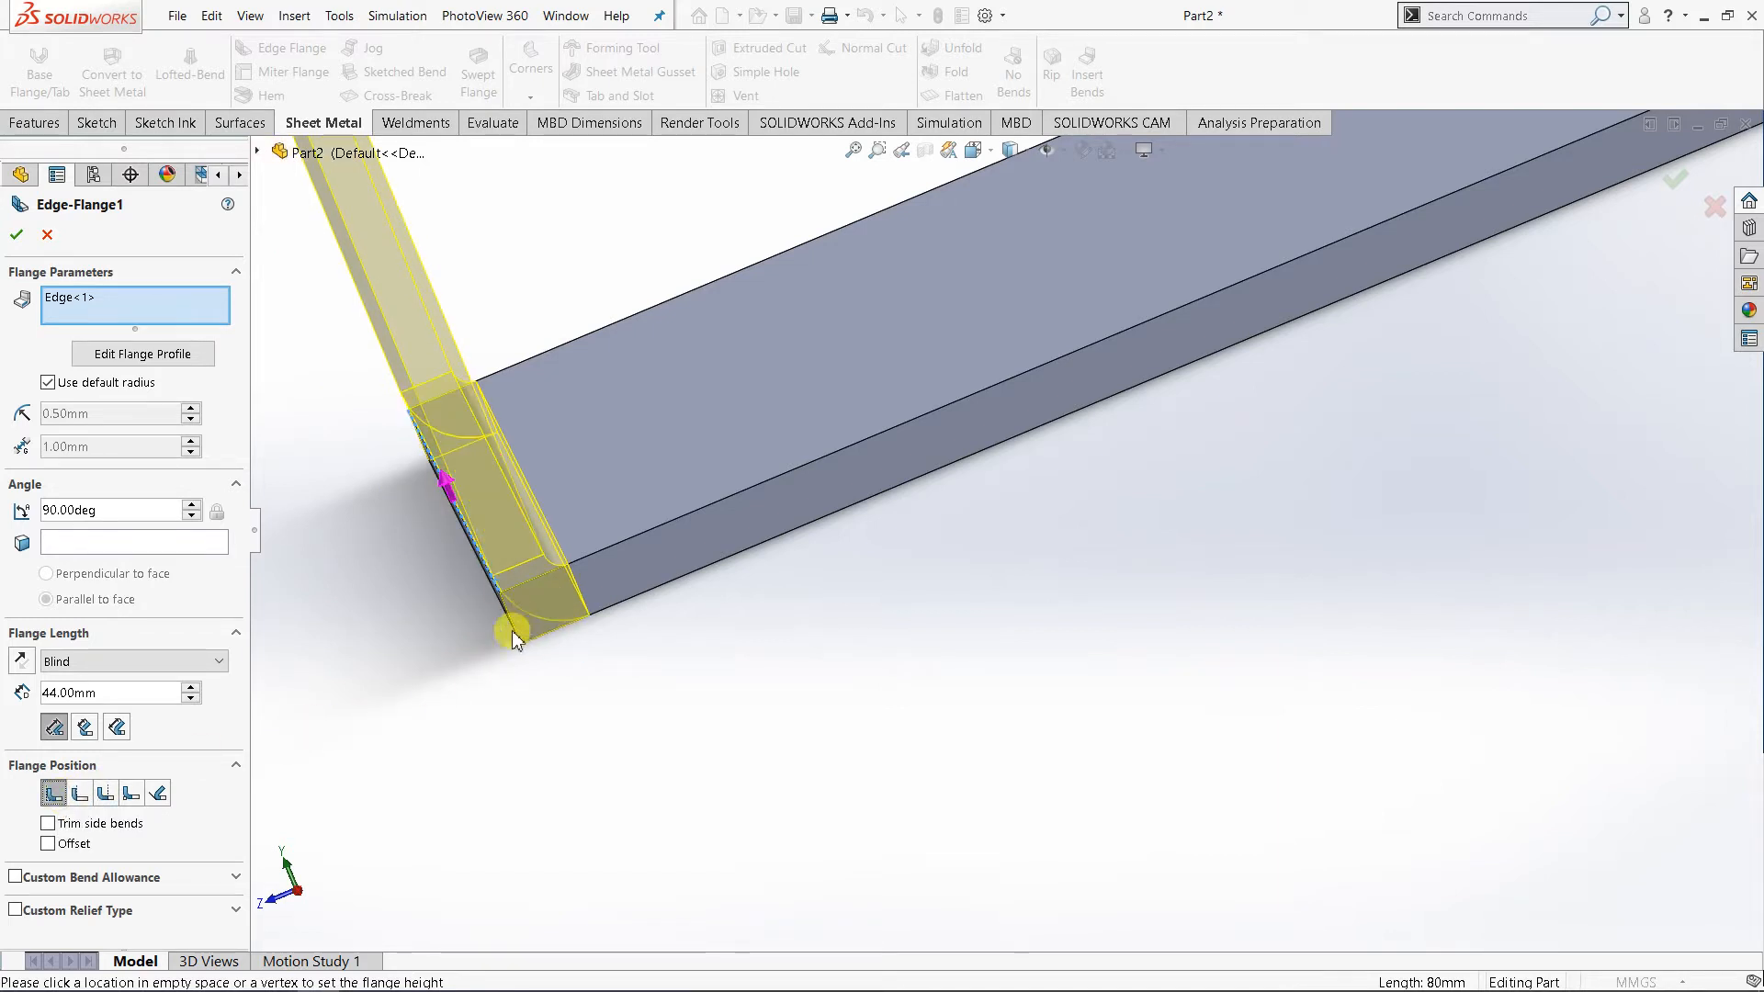
left_click(80, 793)
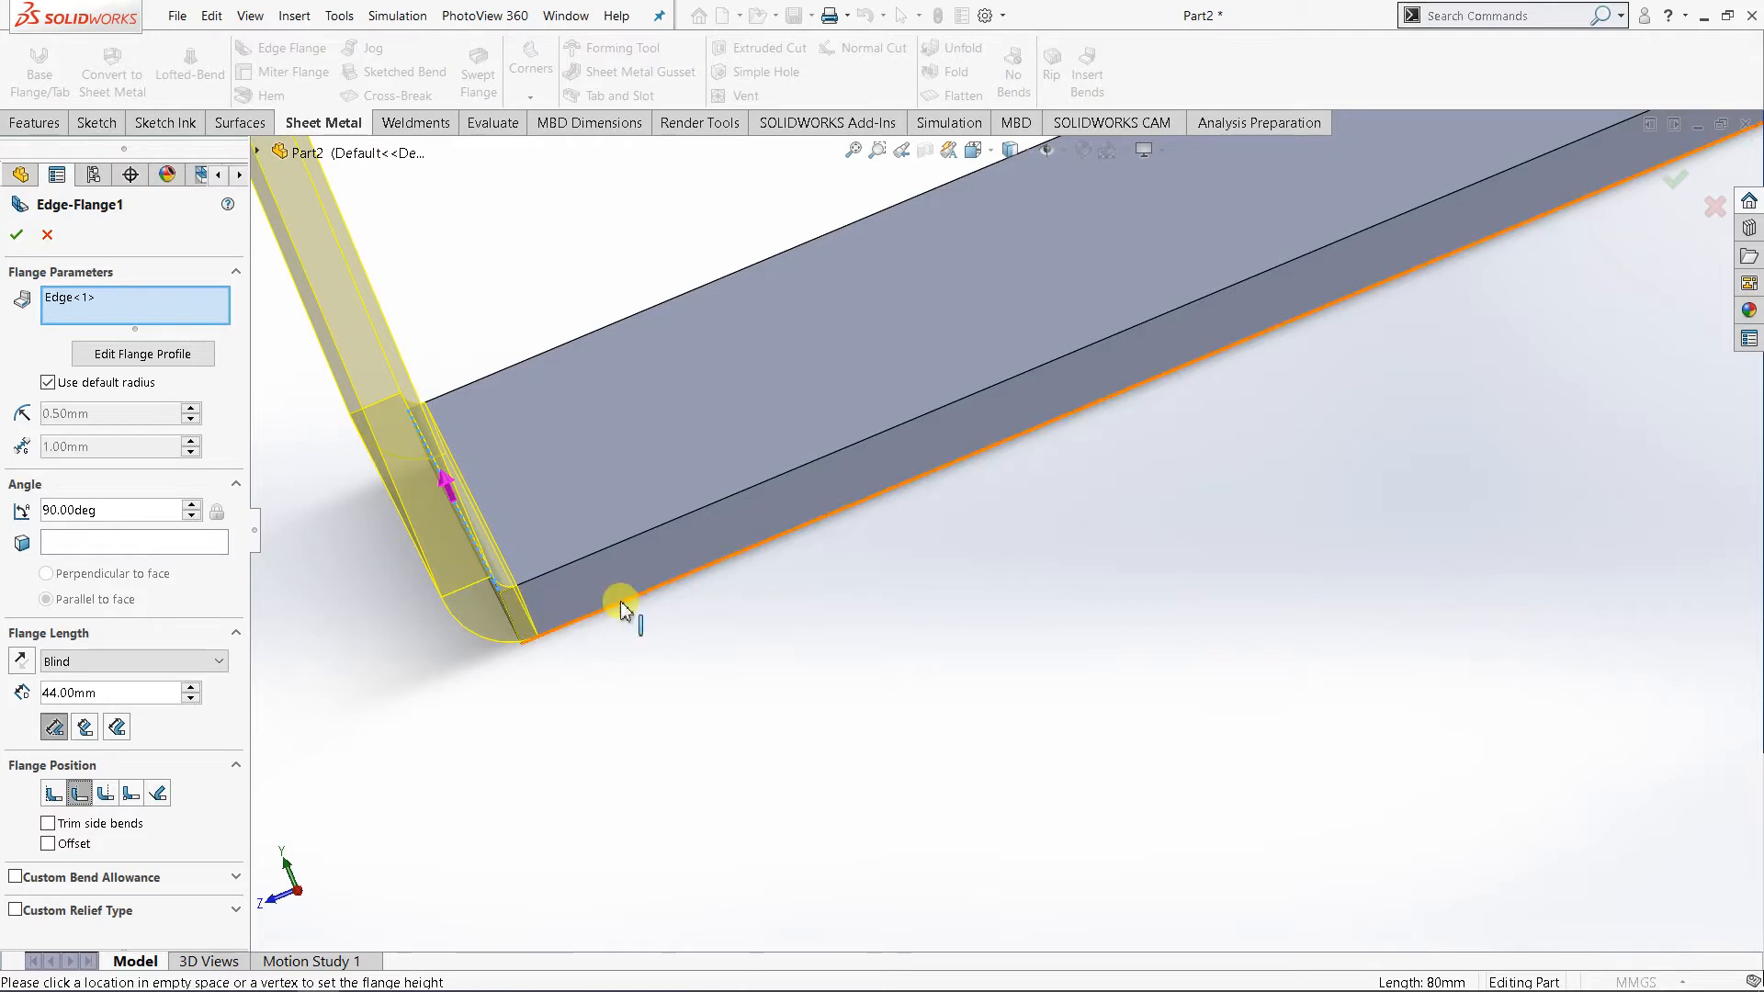
- Set the edge flange length to 50 mm and create the flange
scroll(648, 586, "up", 5)
scroll(1169, 421, "up", 6)
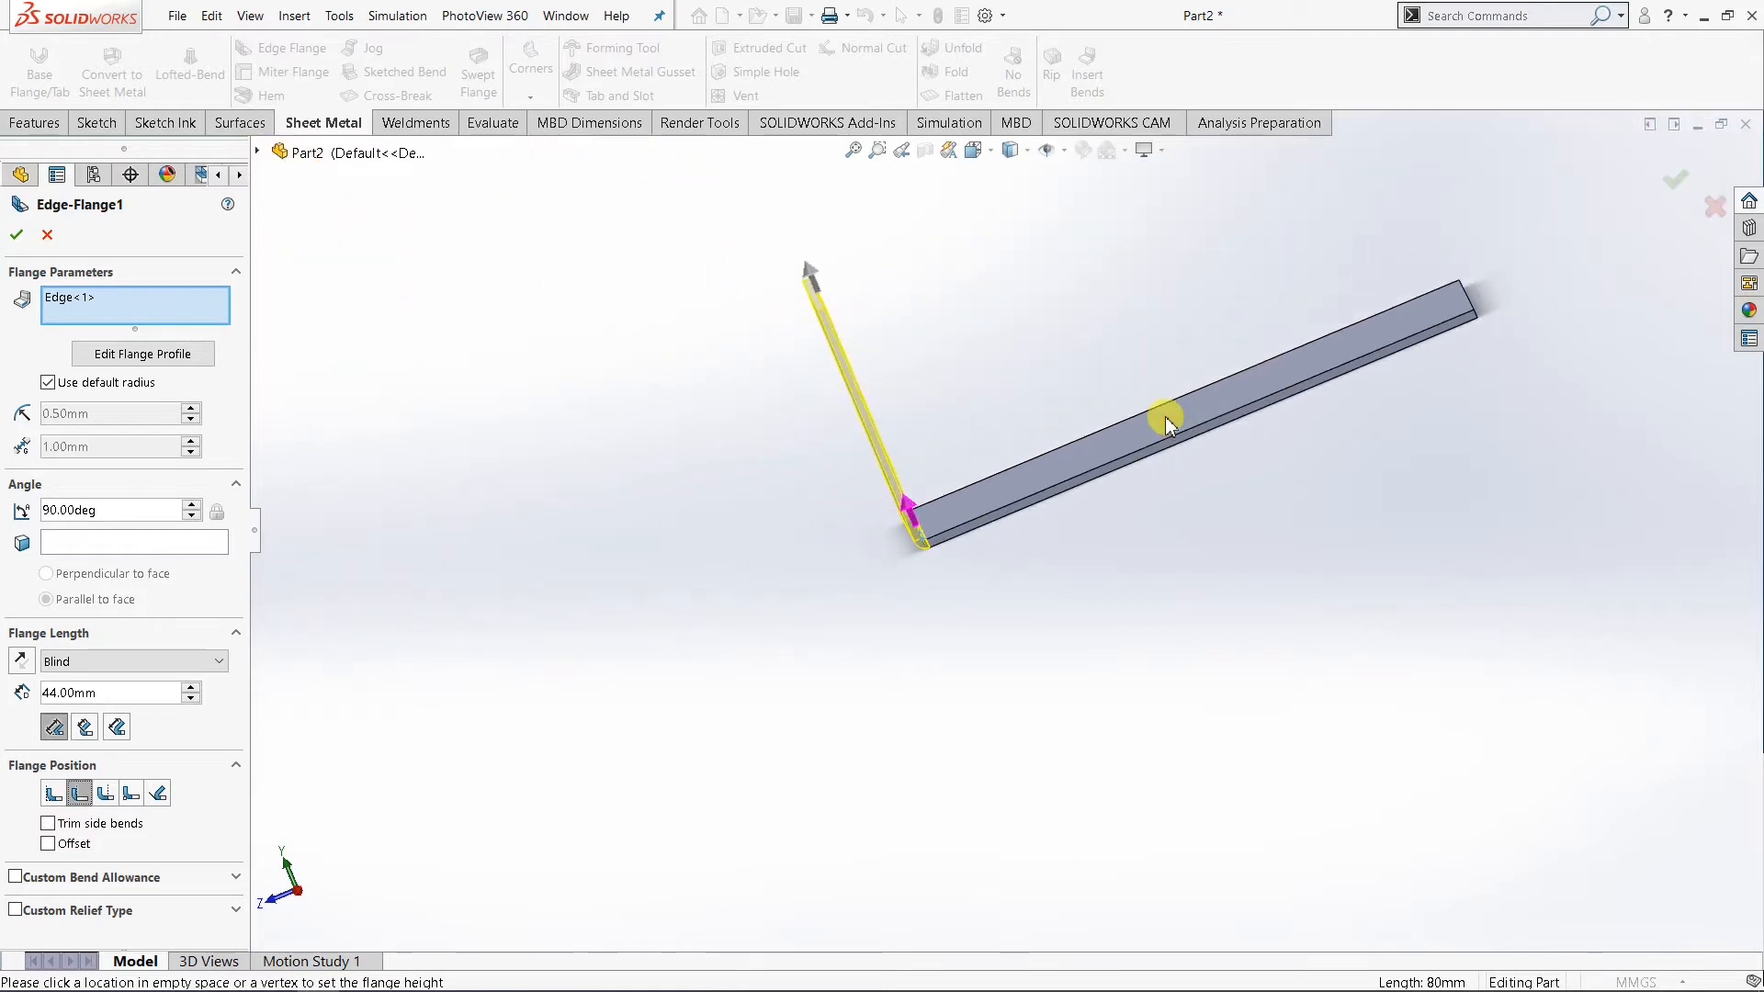
middle_click_drag(1166, 410, 1422, 442)
scroll(1271, 315, "down", 3)
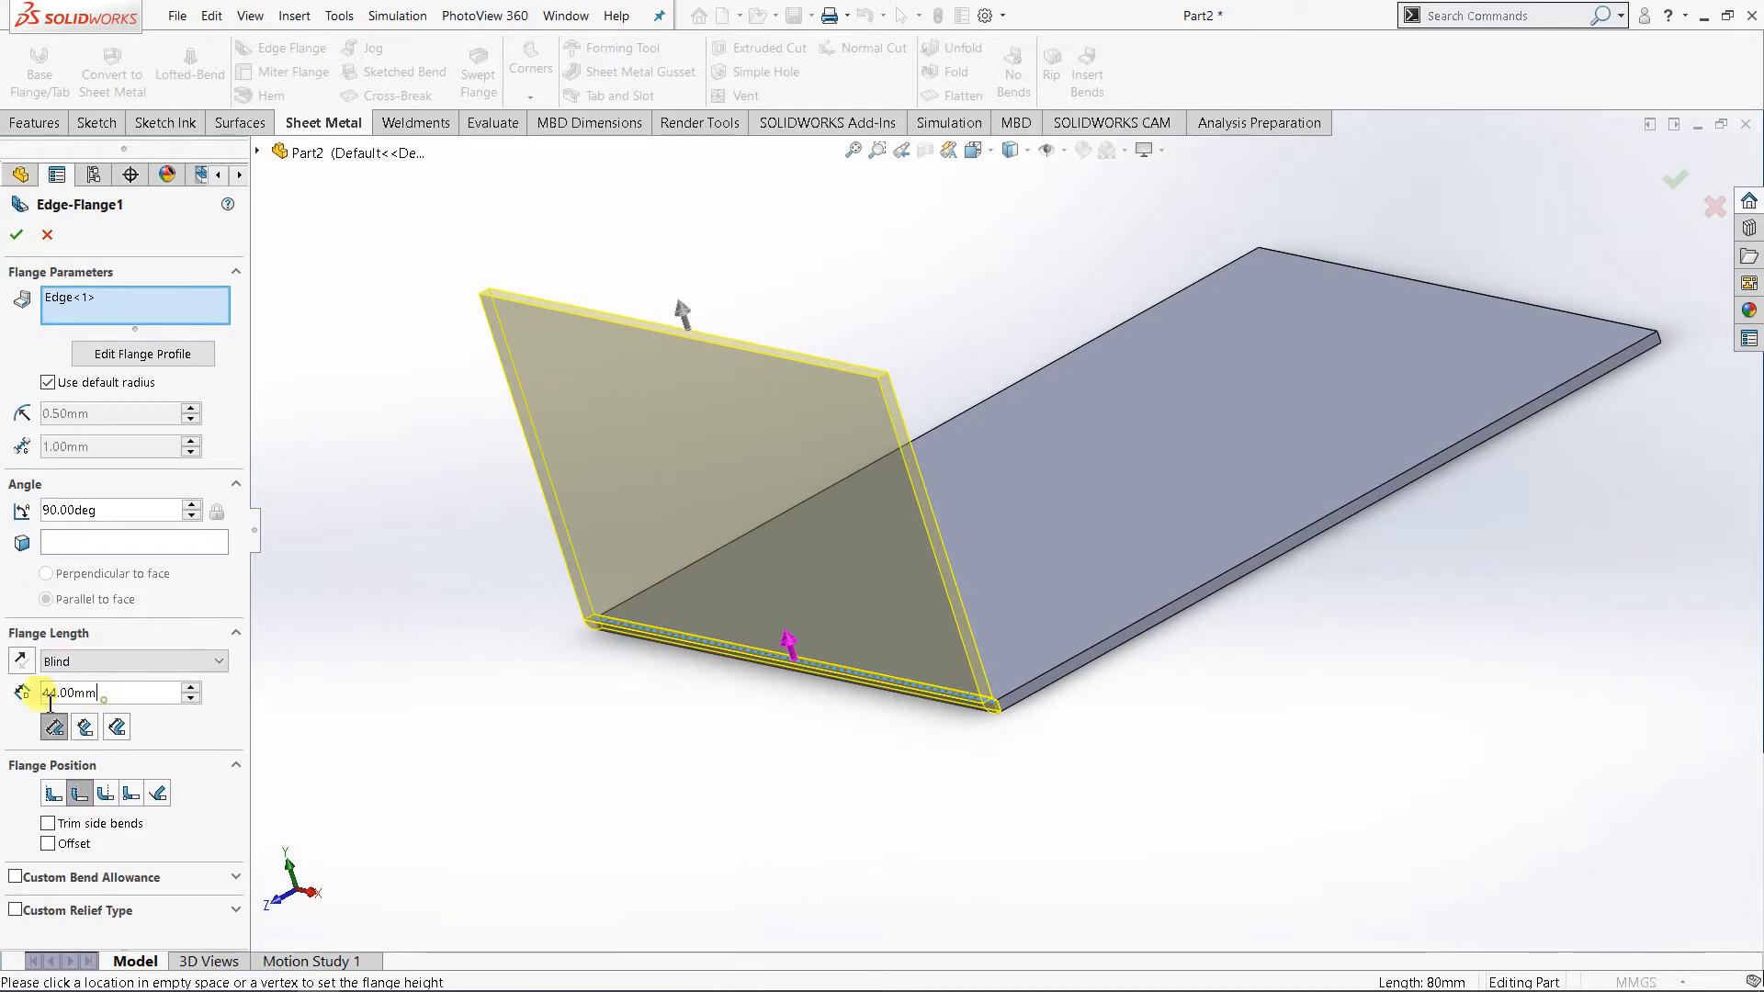
key("BackSpace")
key("BackSpace")
key("BackSpace")
key("BackSpace")
key("BackSpace")
key("BackSpace")
key("BackSpace")
type("50")
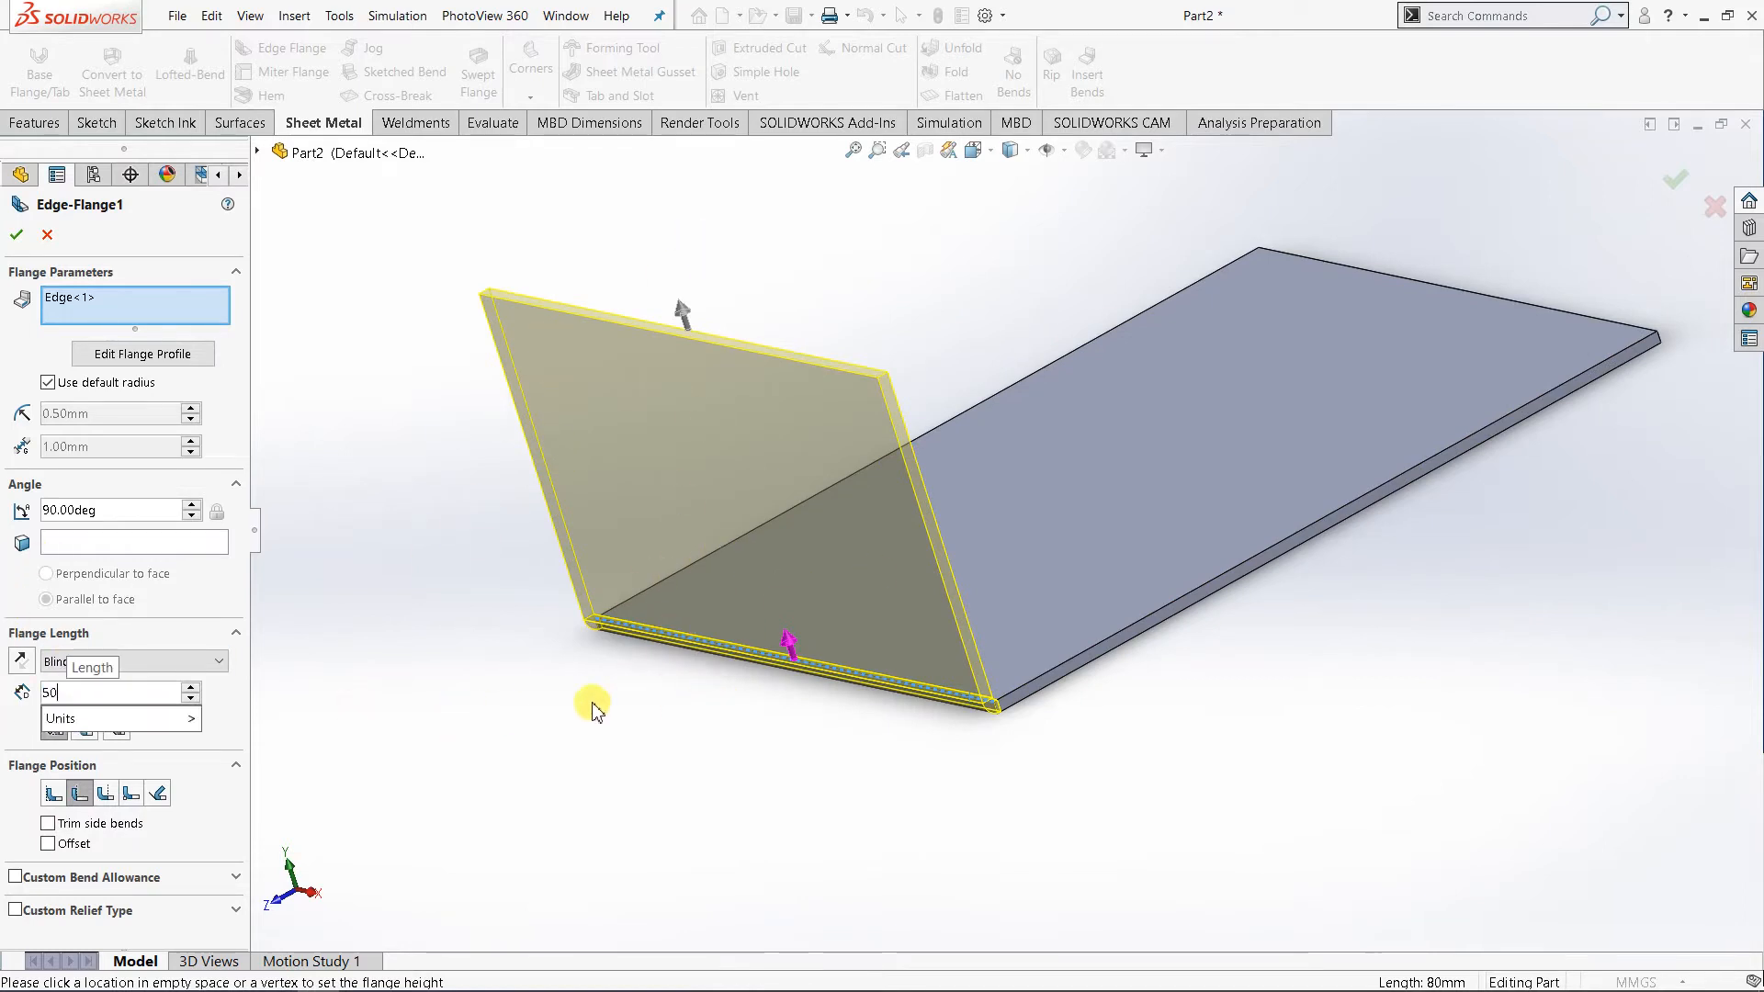
key("Return")
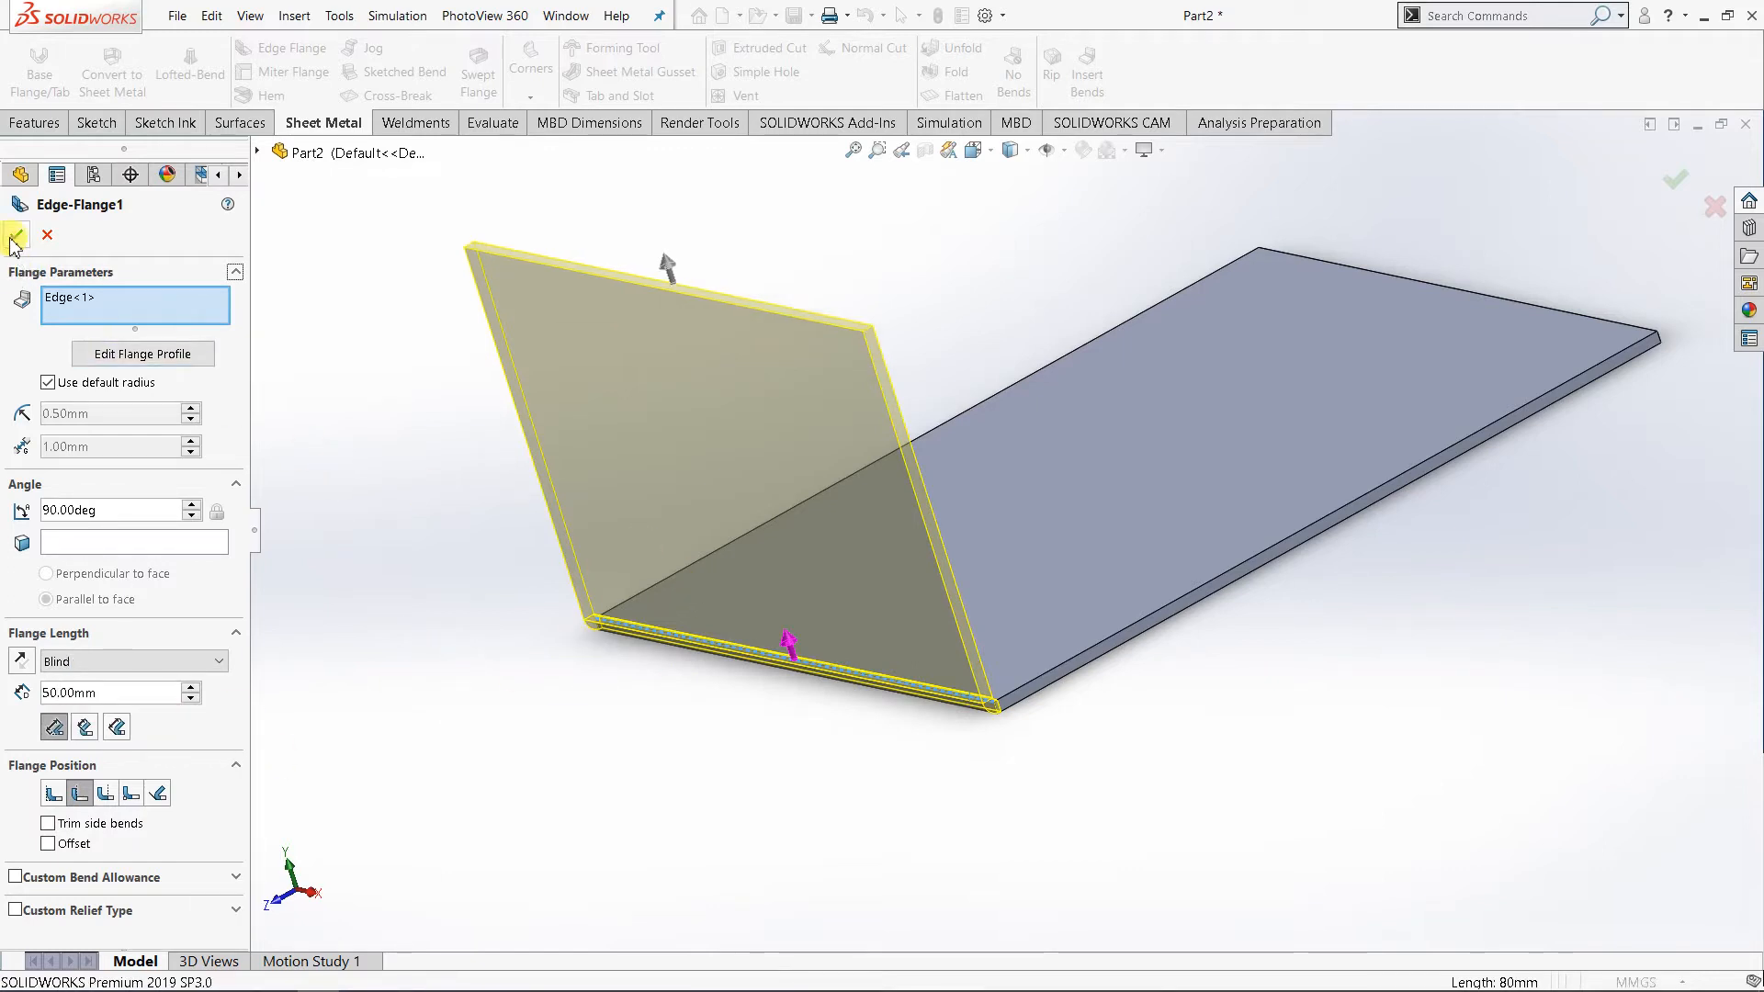
left_click(15, 236)
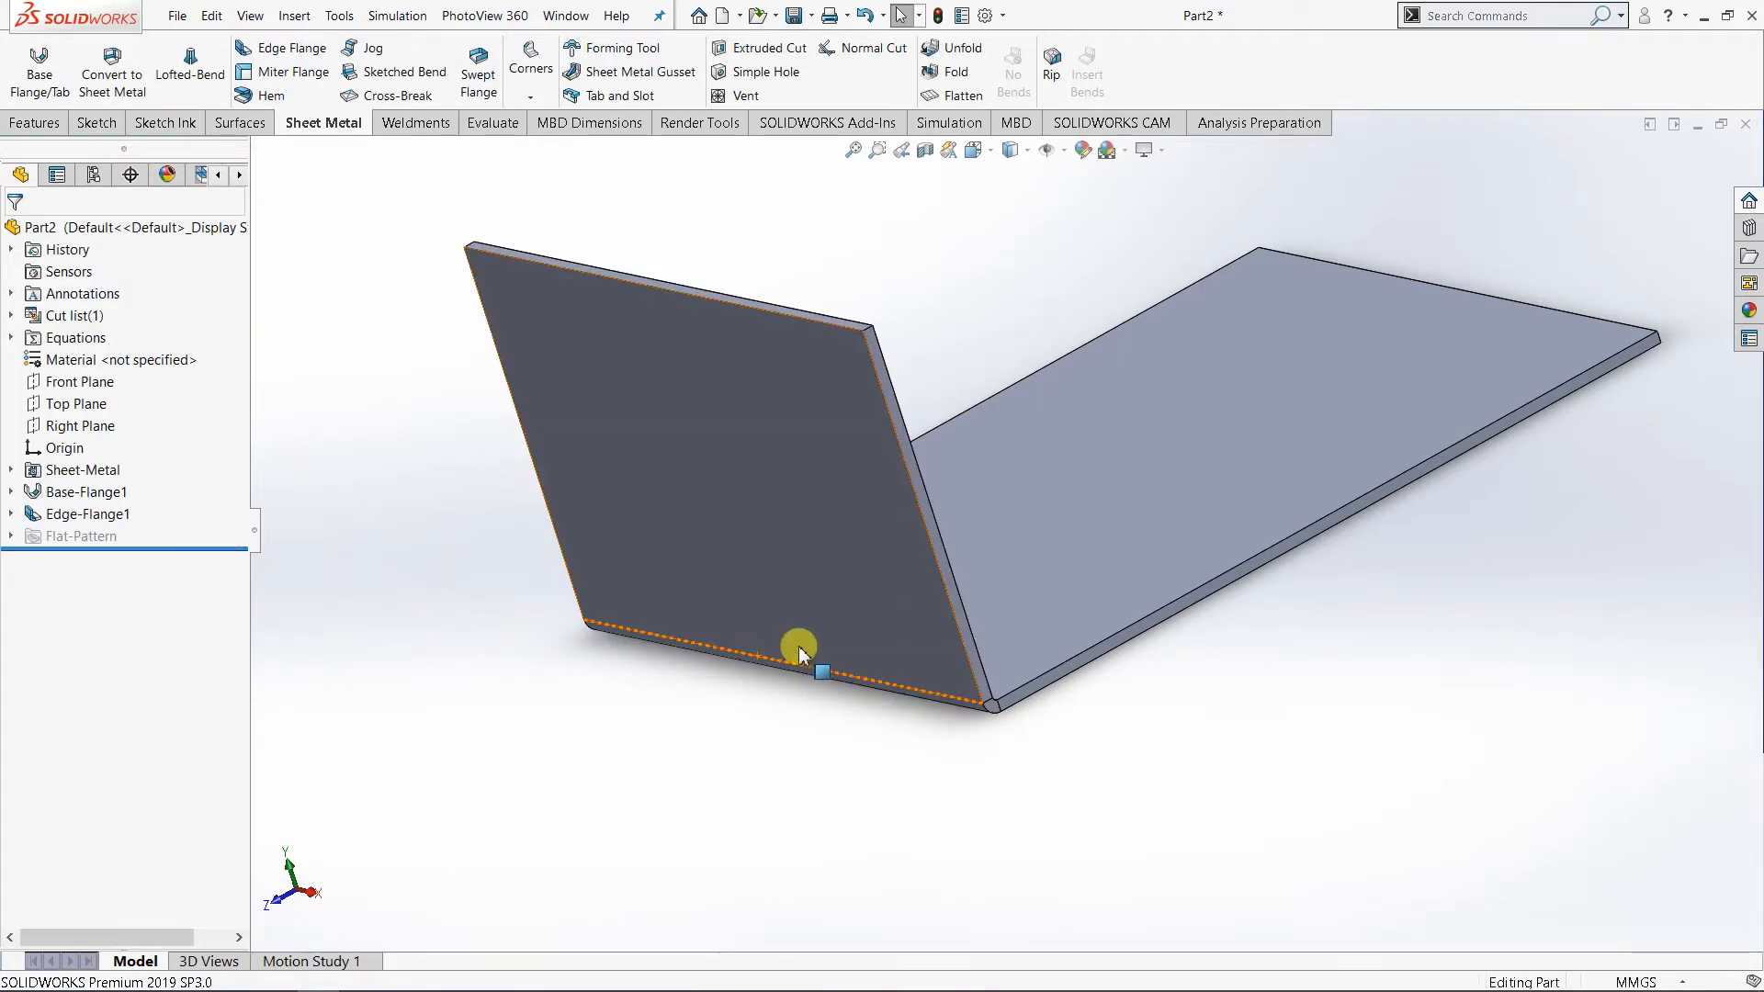
- Start a second edge flange on the upright flange's outer top edge, extending away from the base plate about 71.5 mm
middle_click_drag(799, 652, 996, 464)
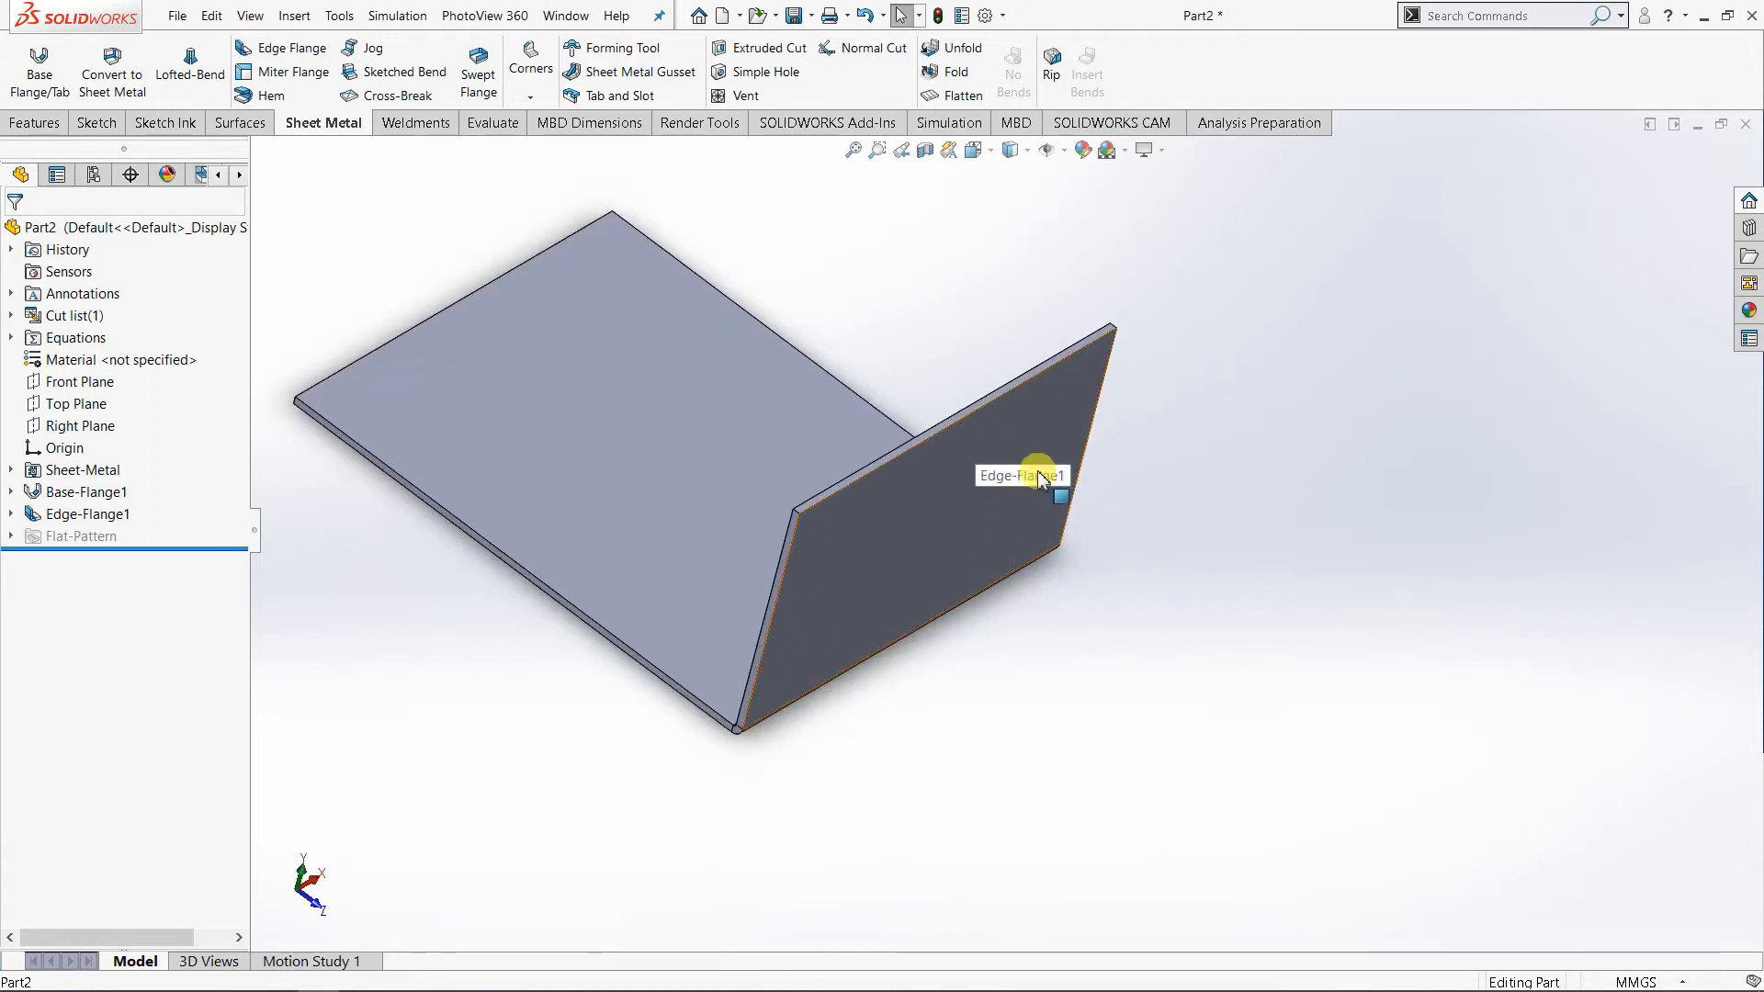
left_click(309, 57)
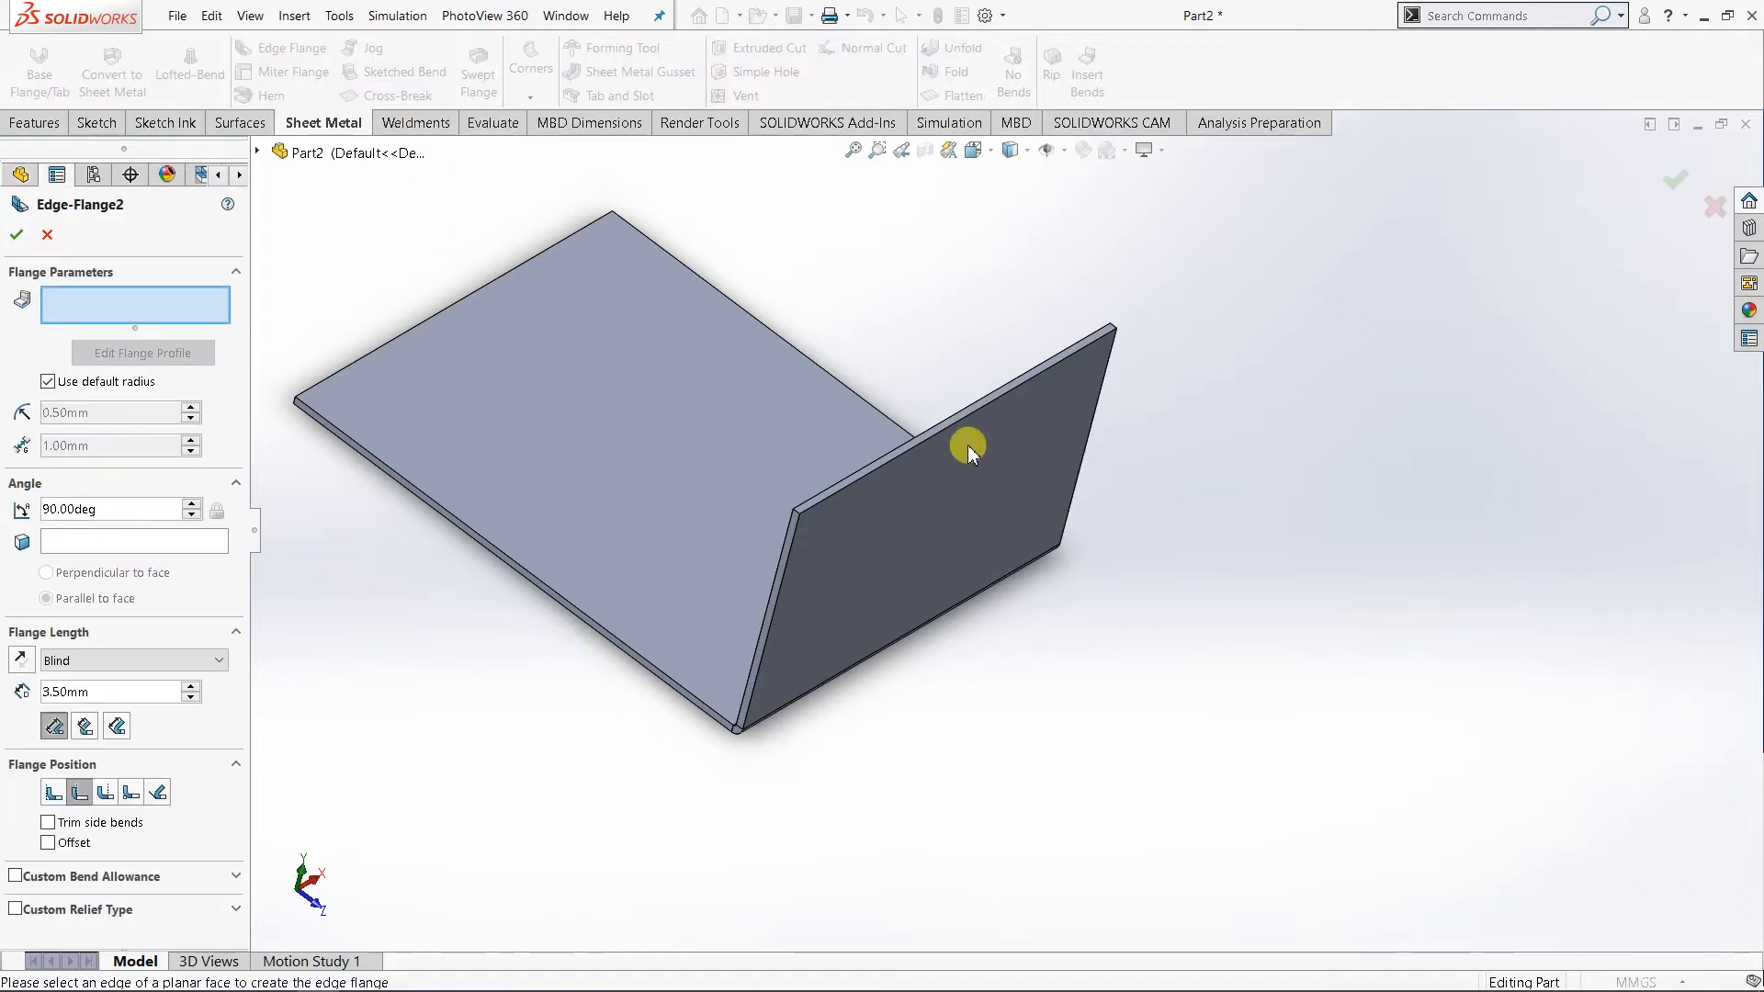
scroll(937, 463, "down", 5)
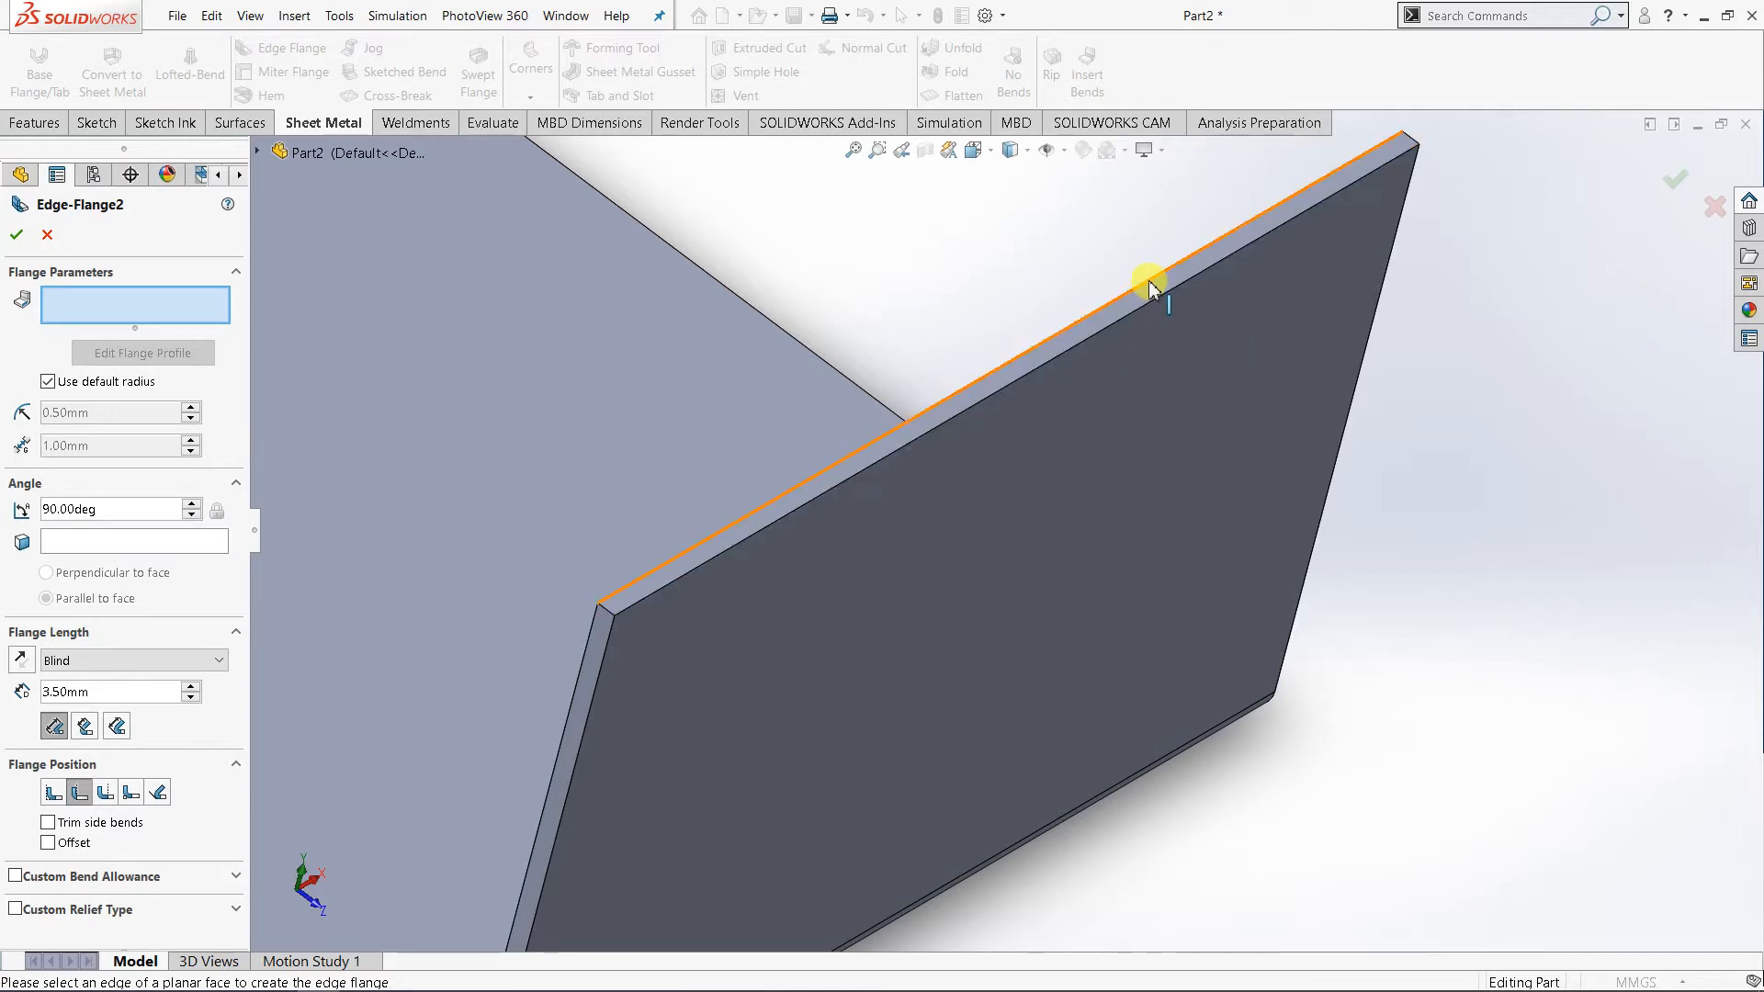
left_click(1154, 310)
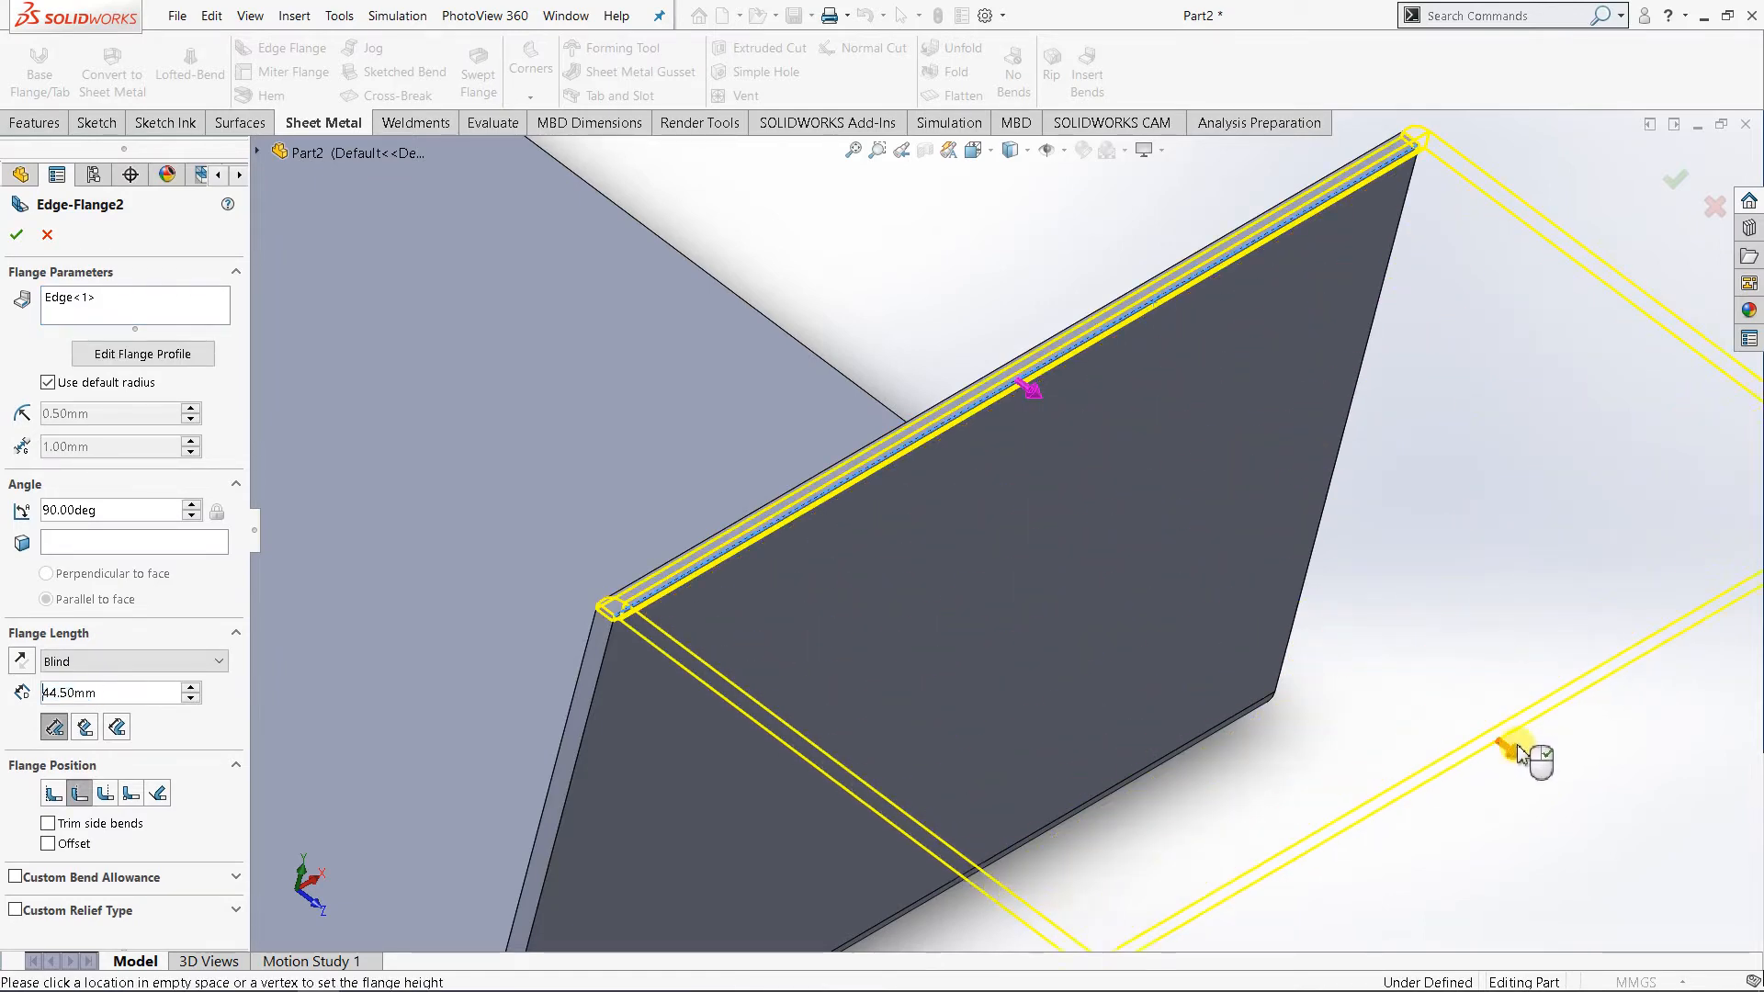
scroll(1495, 741, "up", 3)
scroll(1495, 742, "up", 2)
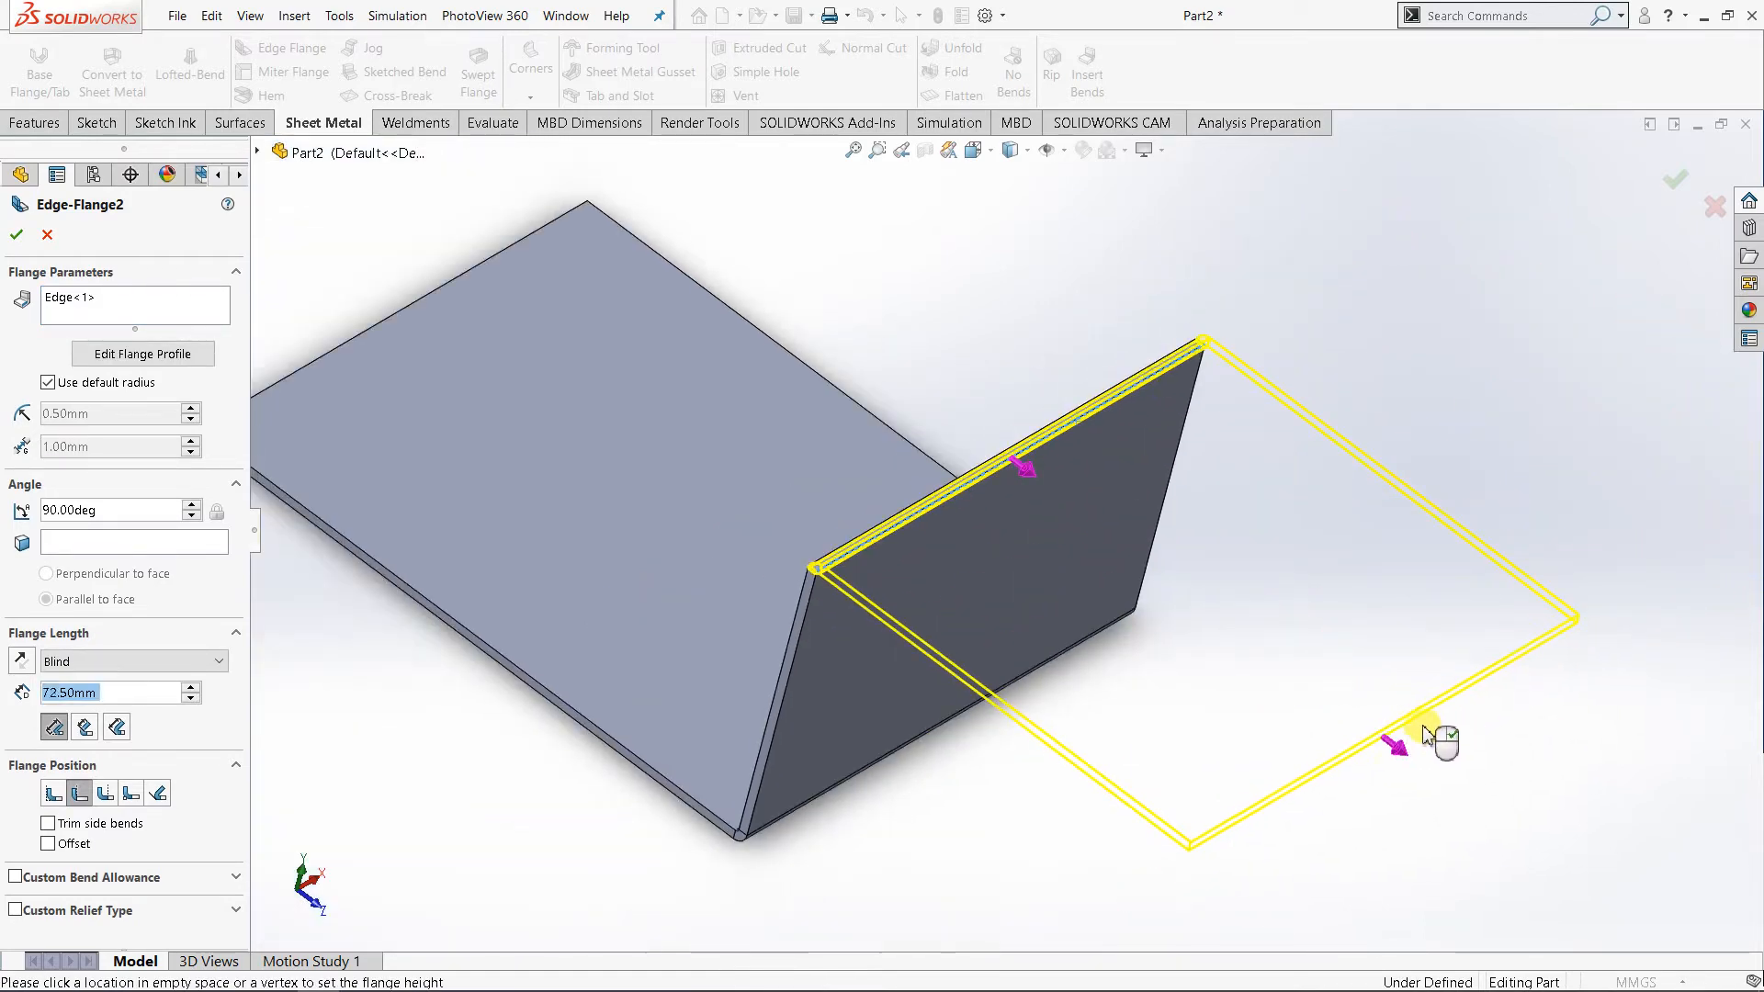
left_click(1424, 715)
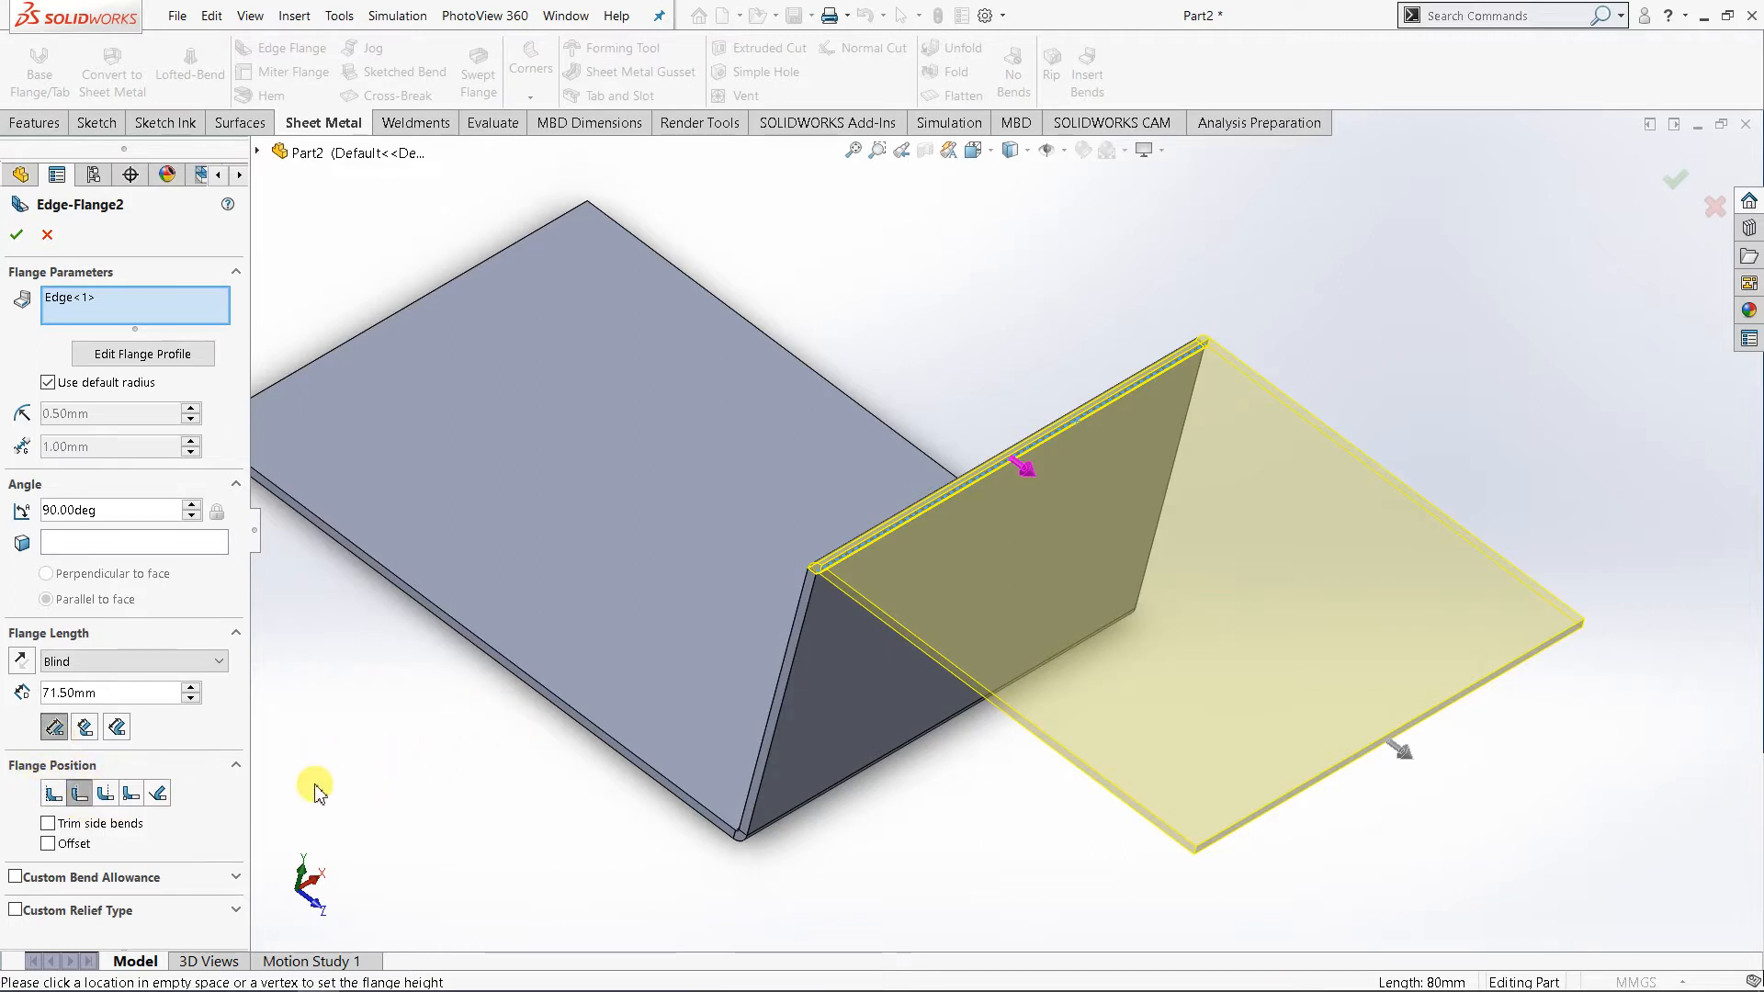
- Set the second edge flange's length to 80 mm and create the flange
left_click_drag(148, 704, 44, 704)
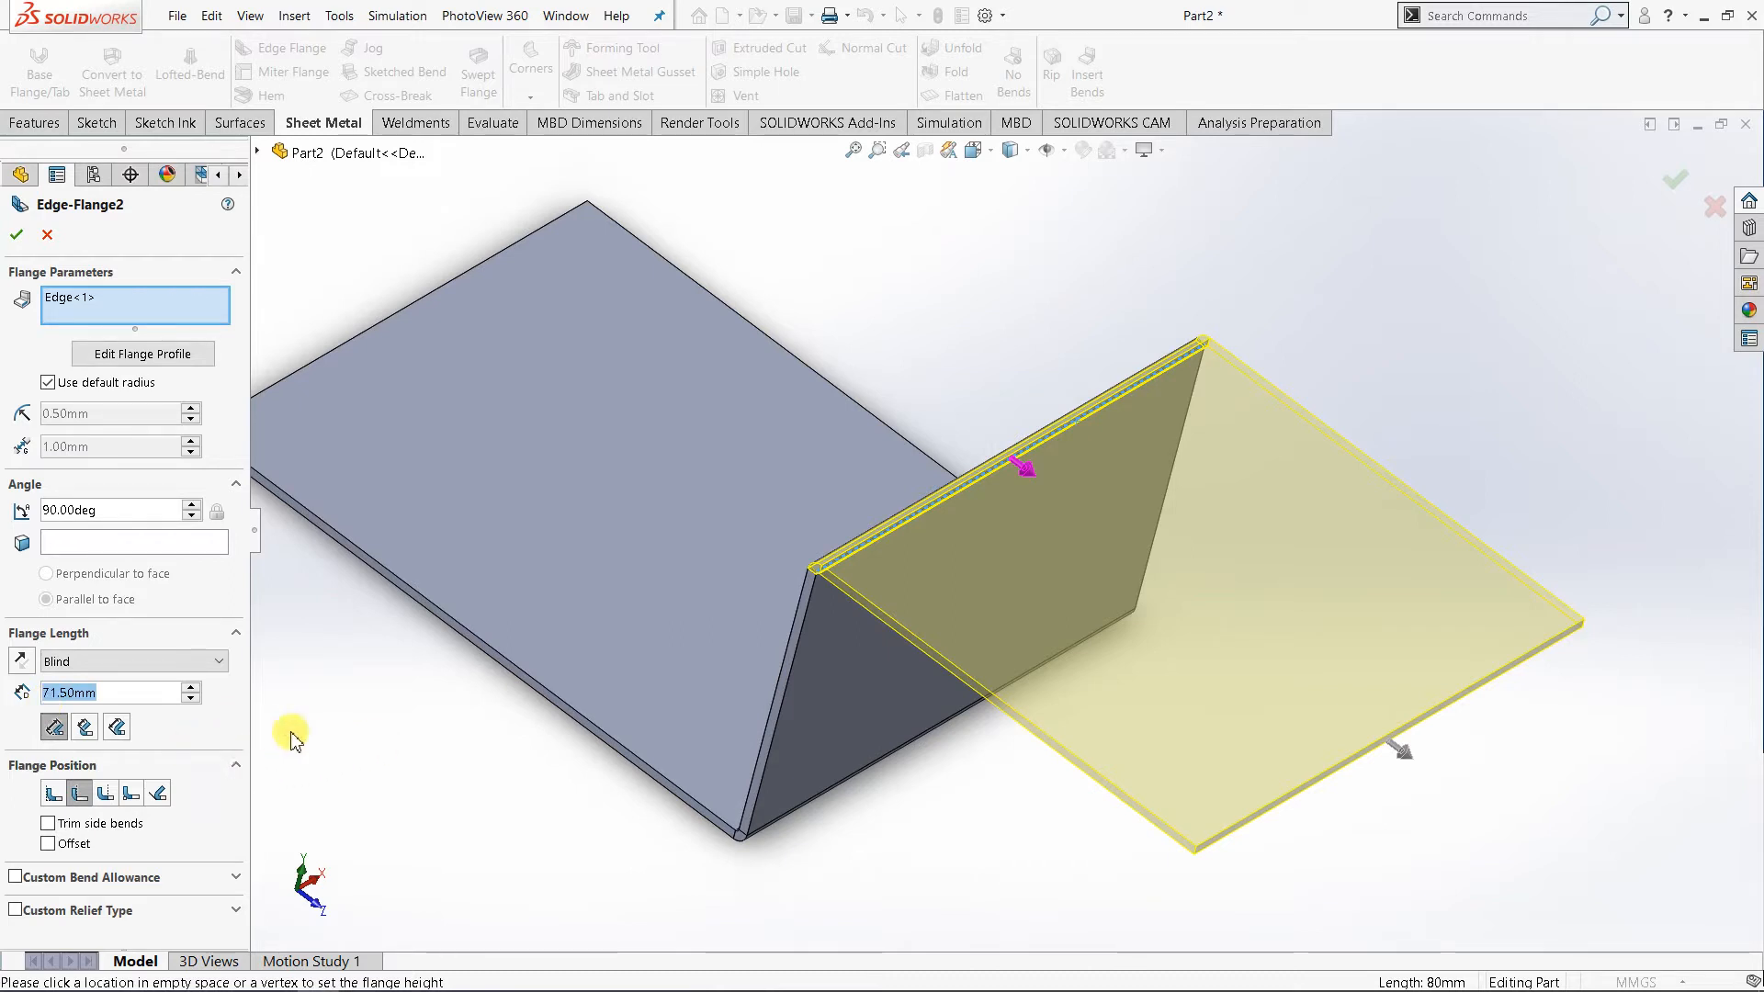
type("80")
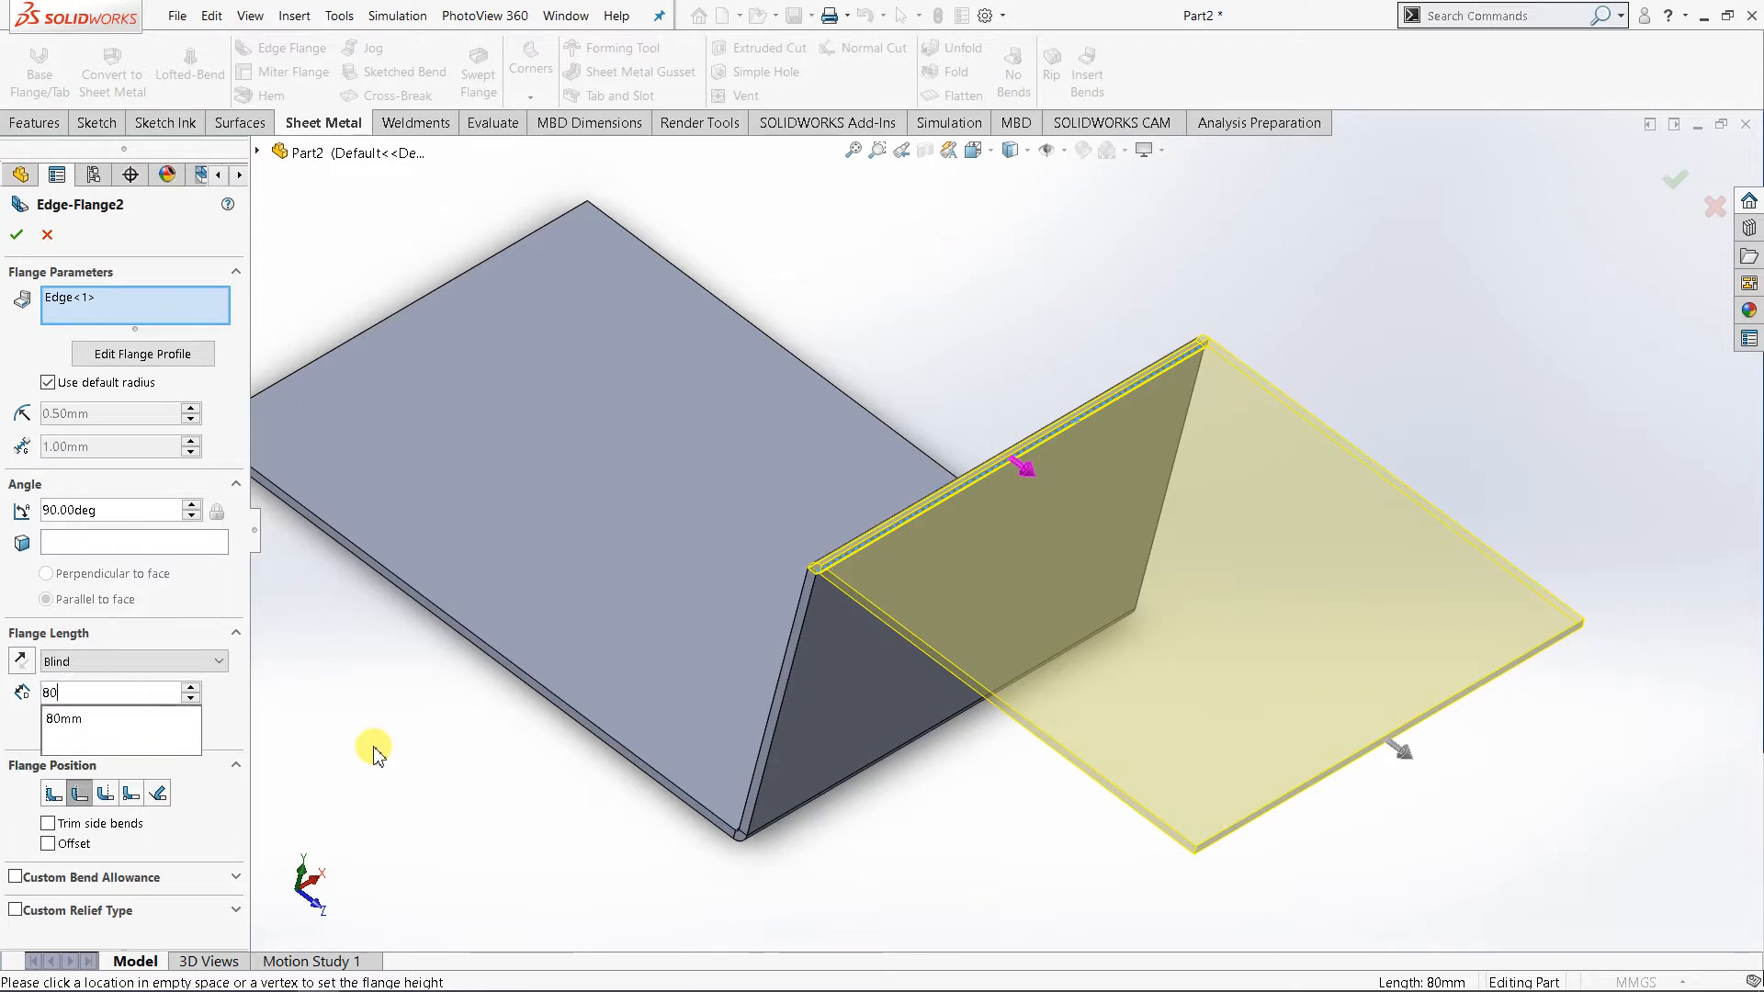
key("Return")
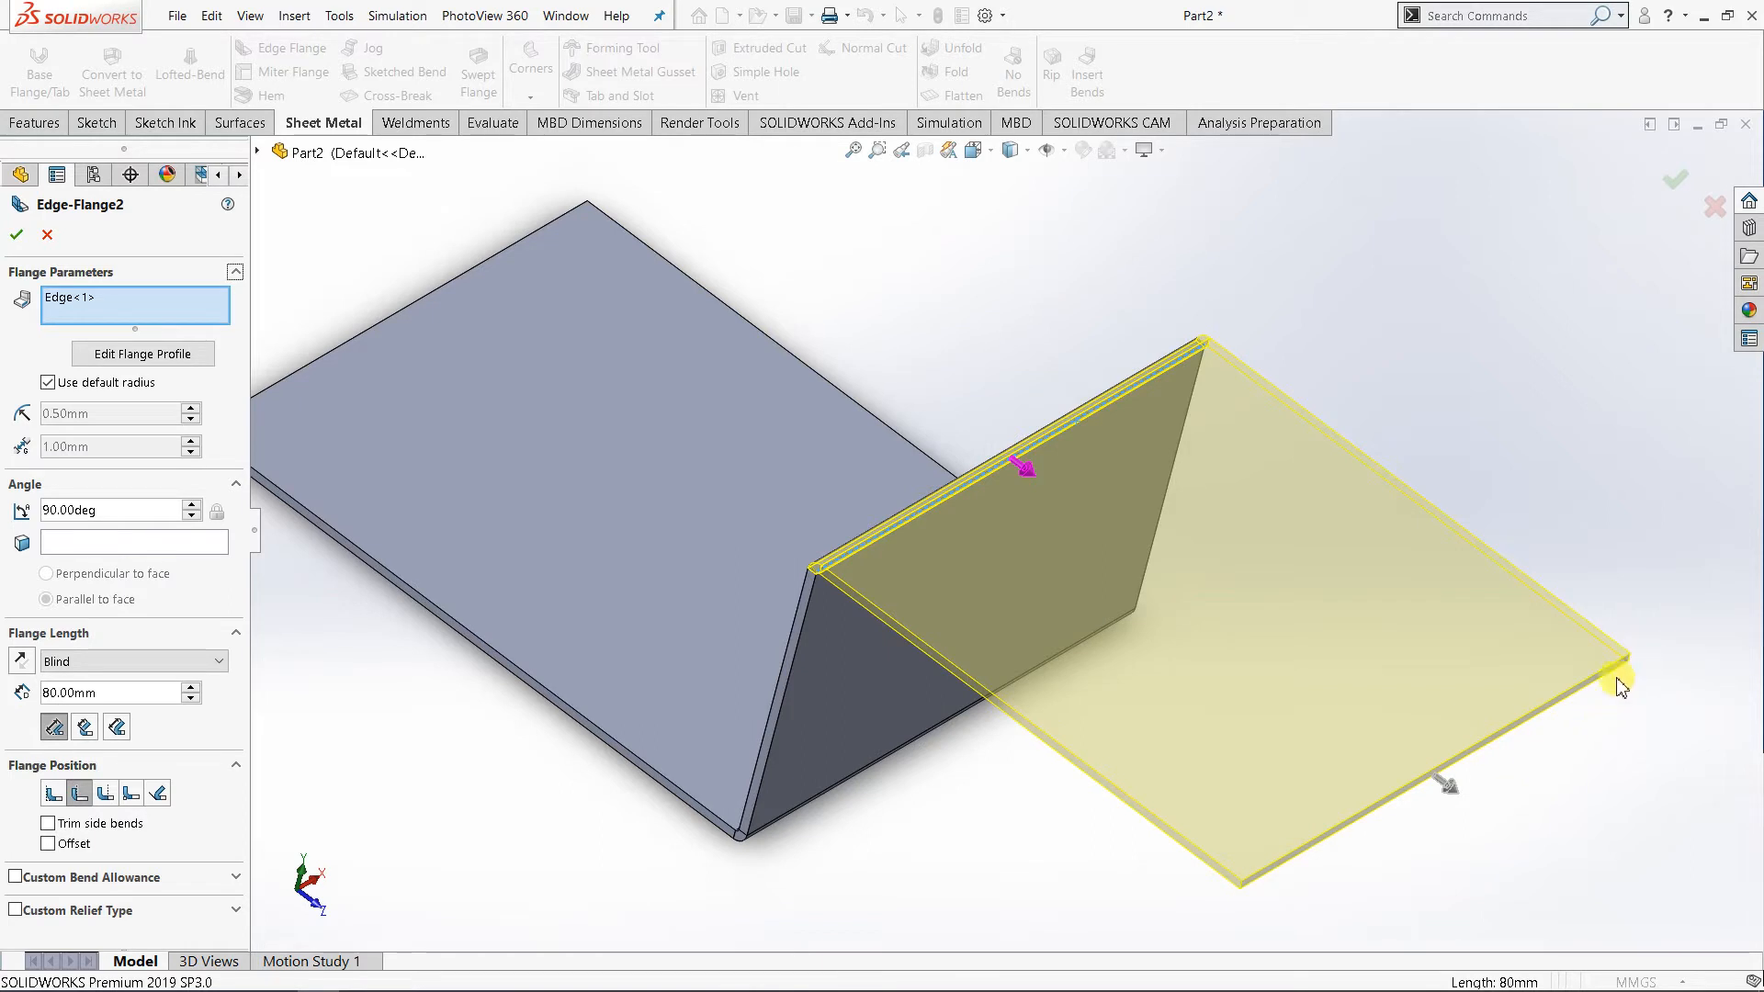
left_click(19, 237)
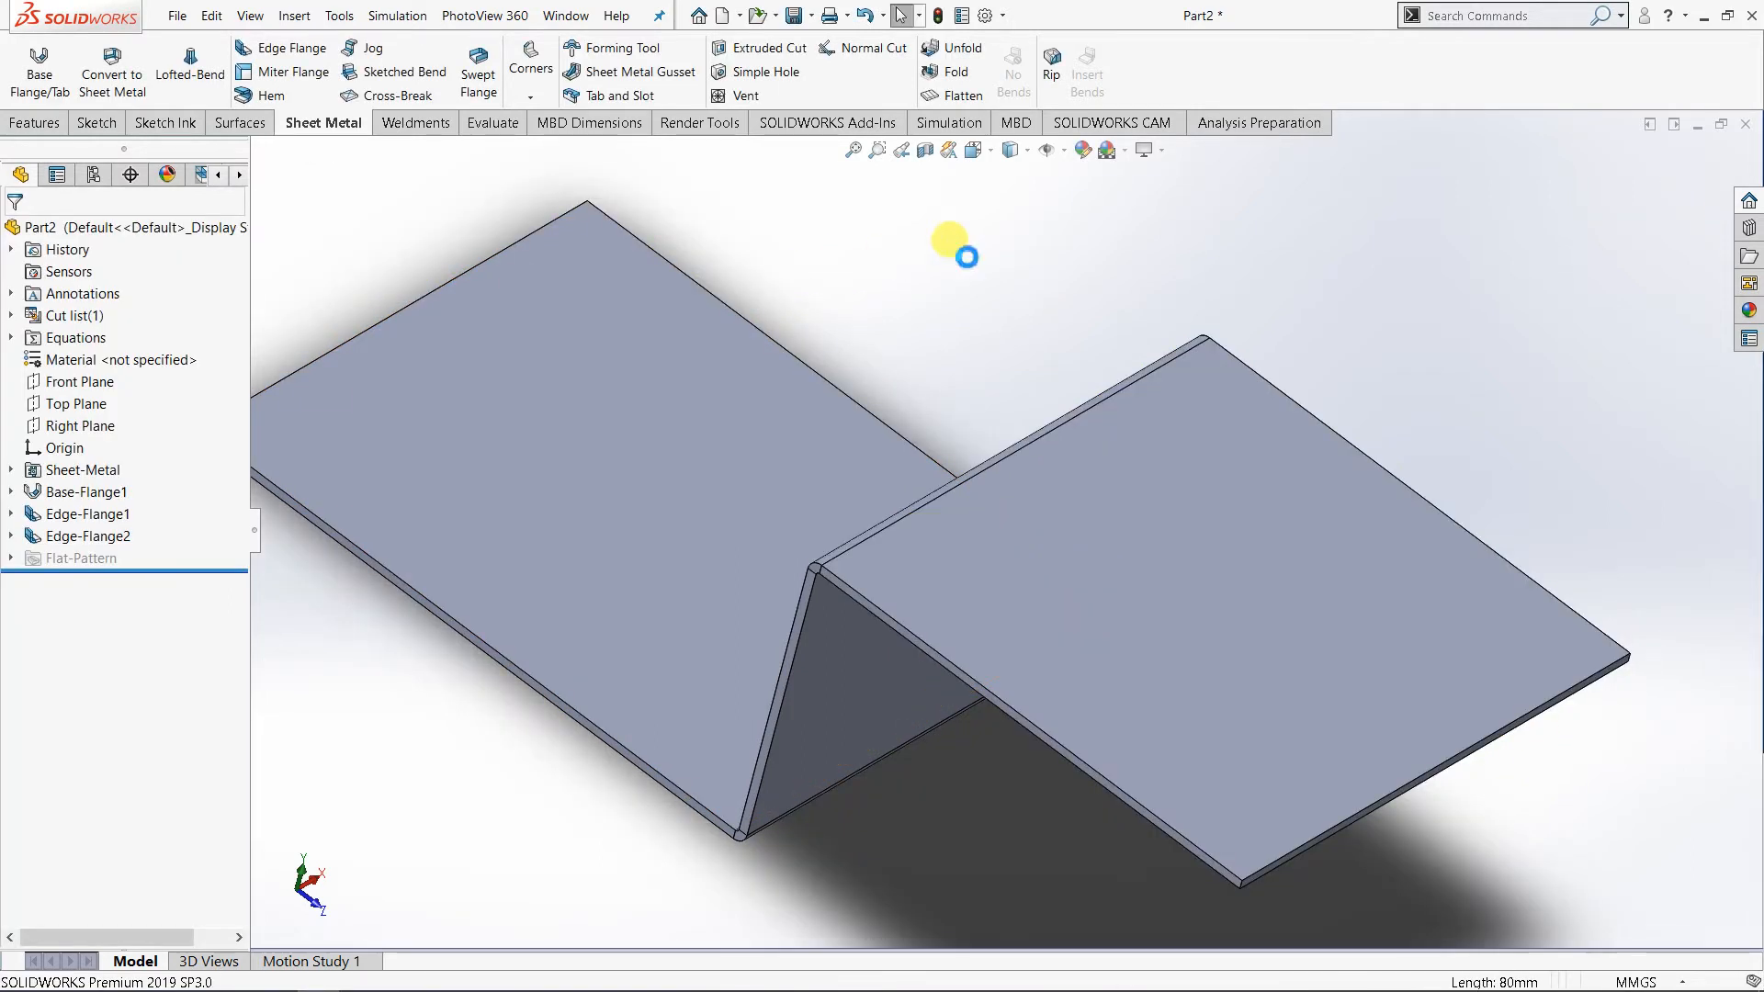
- Measure the length of the second edge flange's free end edge
left_click(489, 122)
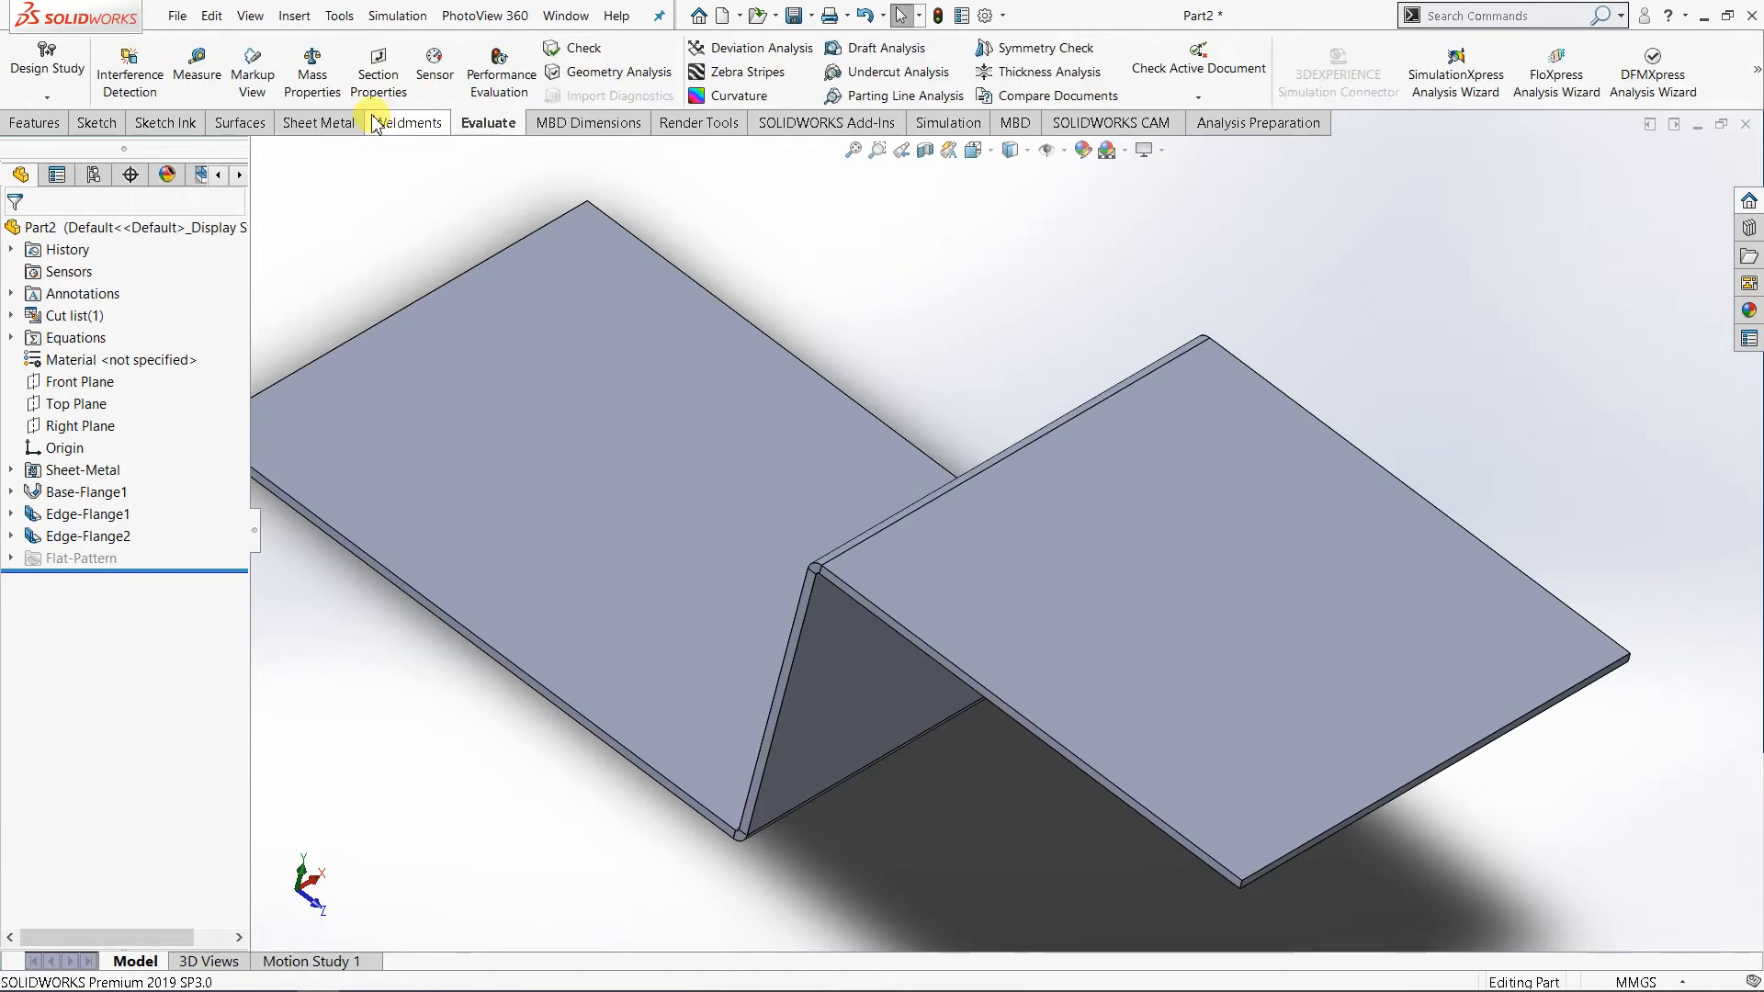
left_click(210, 82)
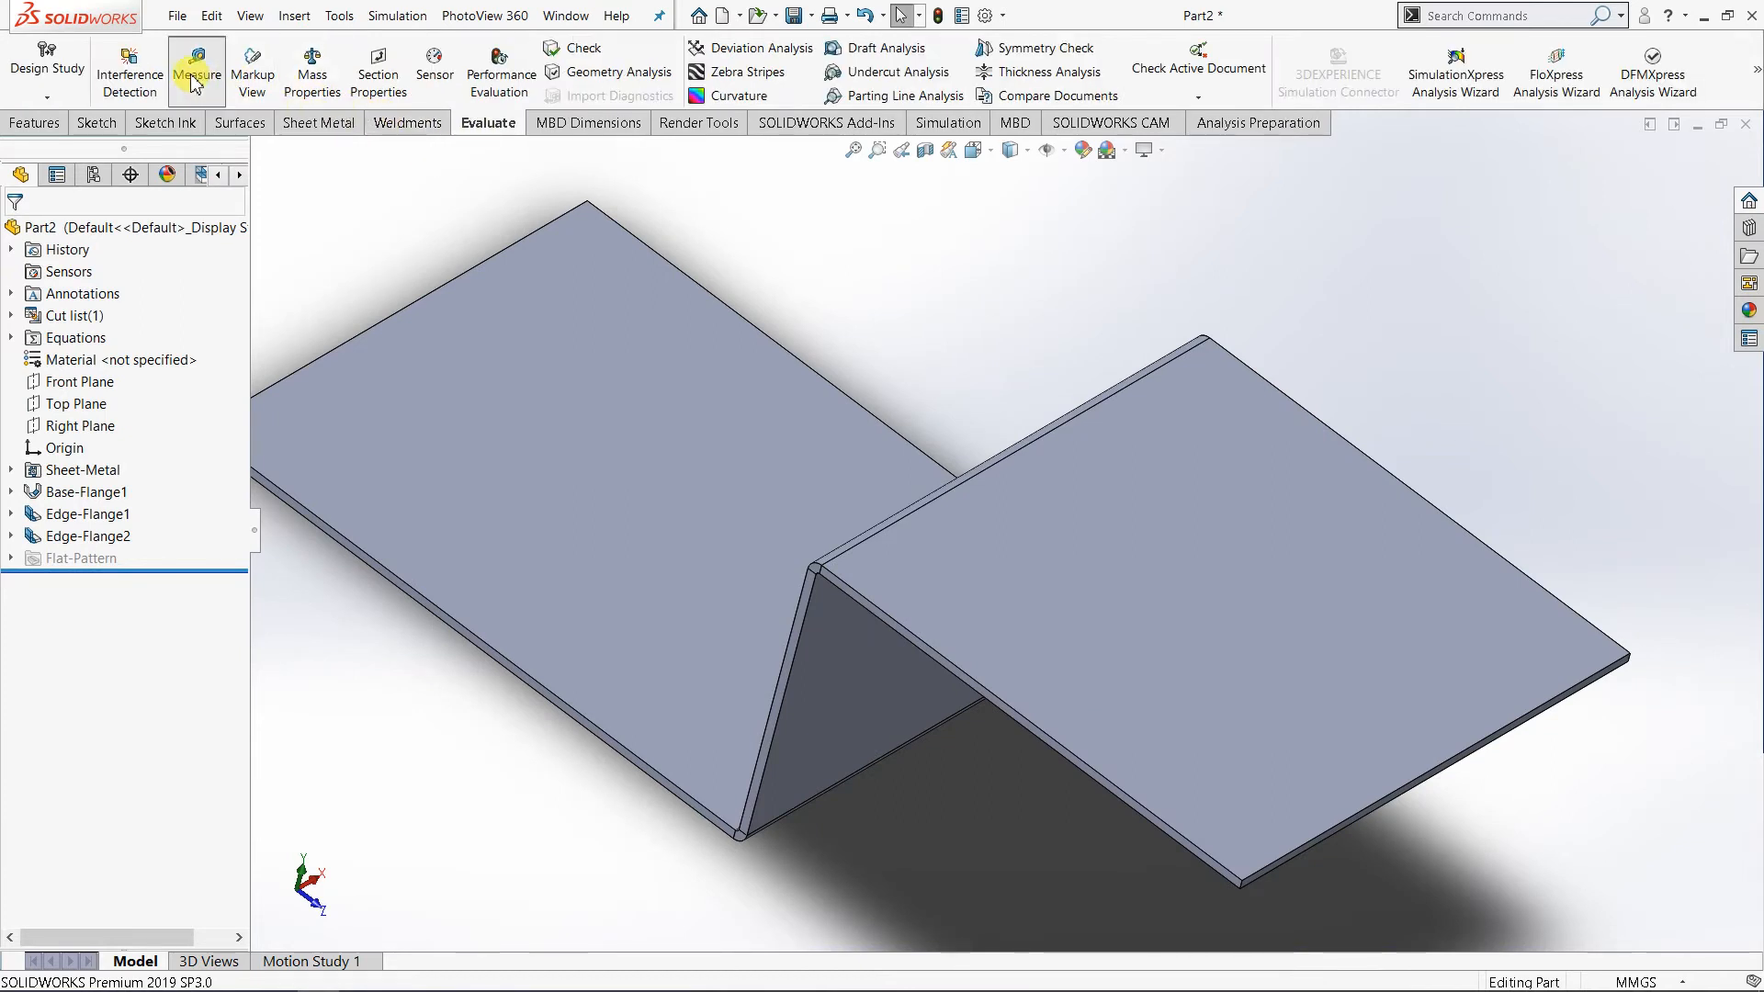
left_click(1427, 779)
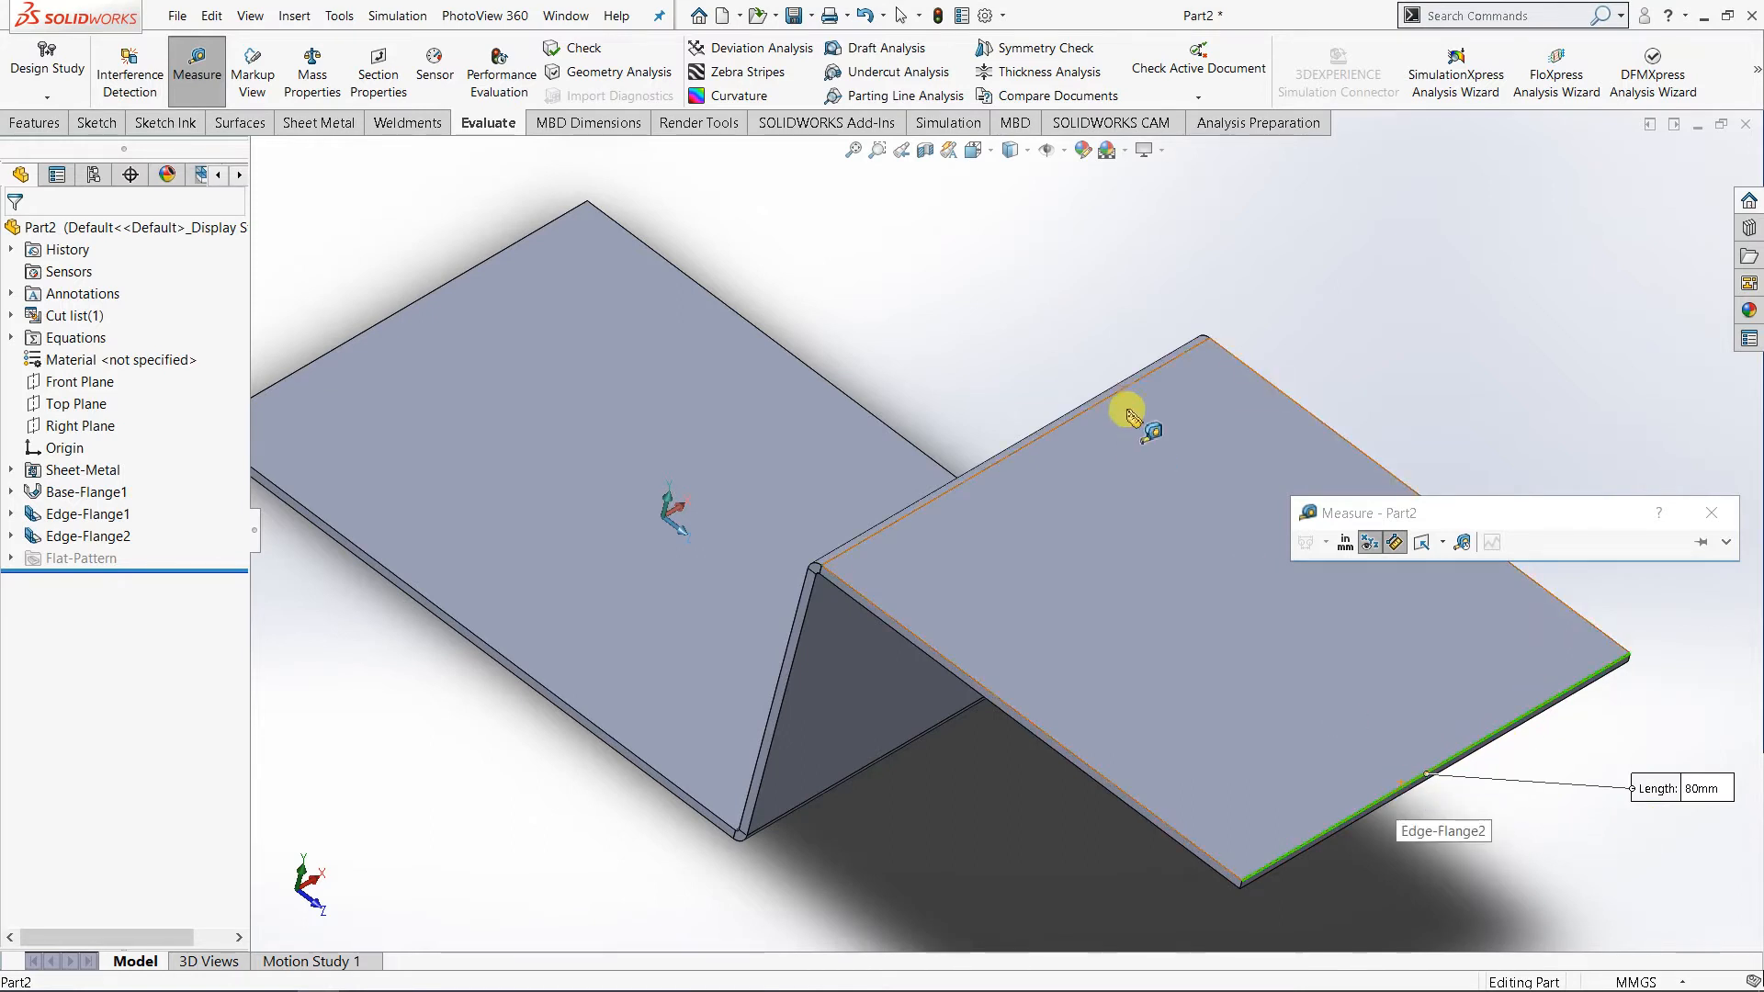
key("Escape")
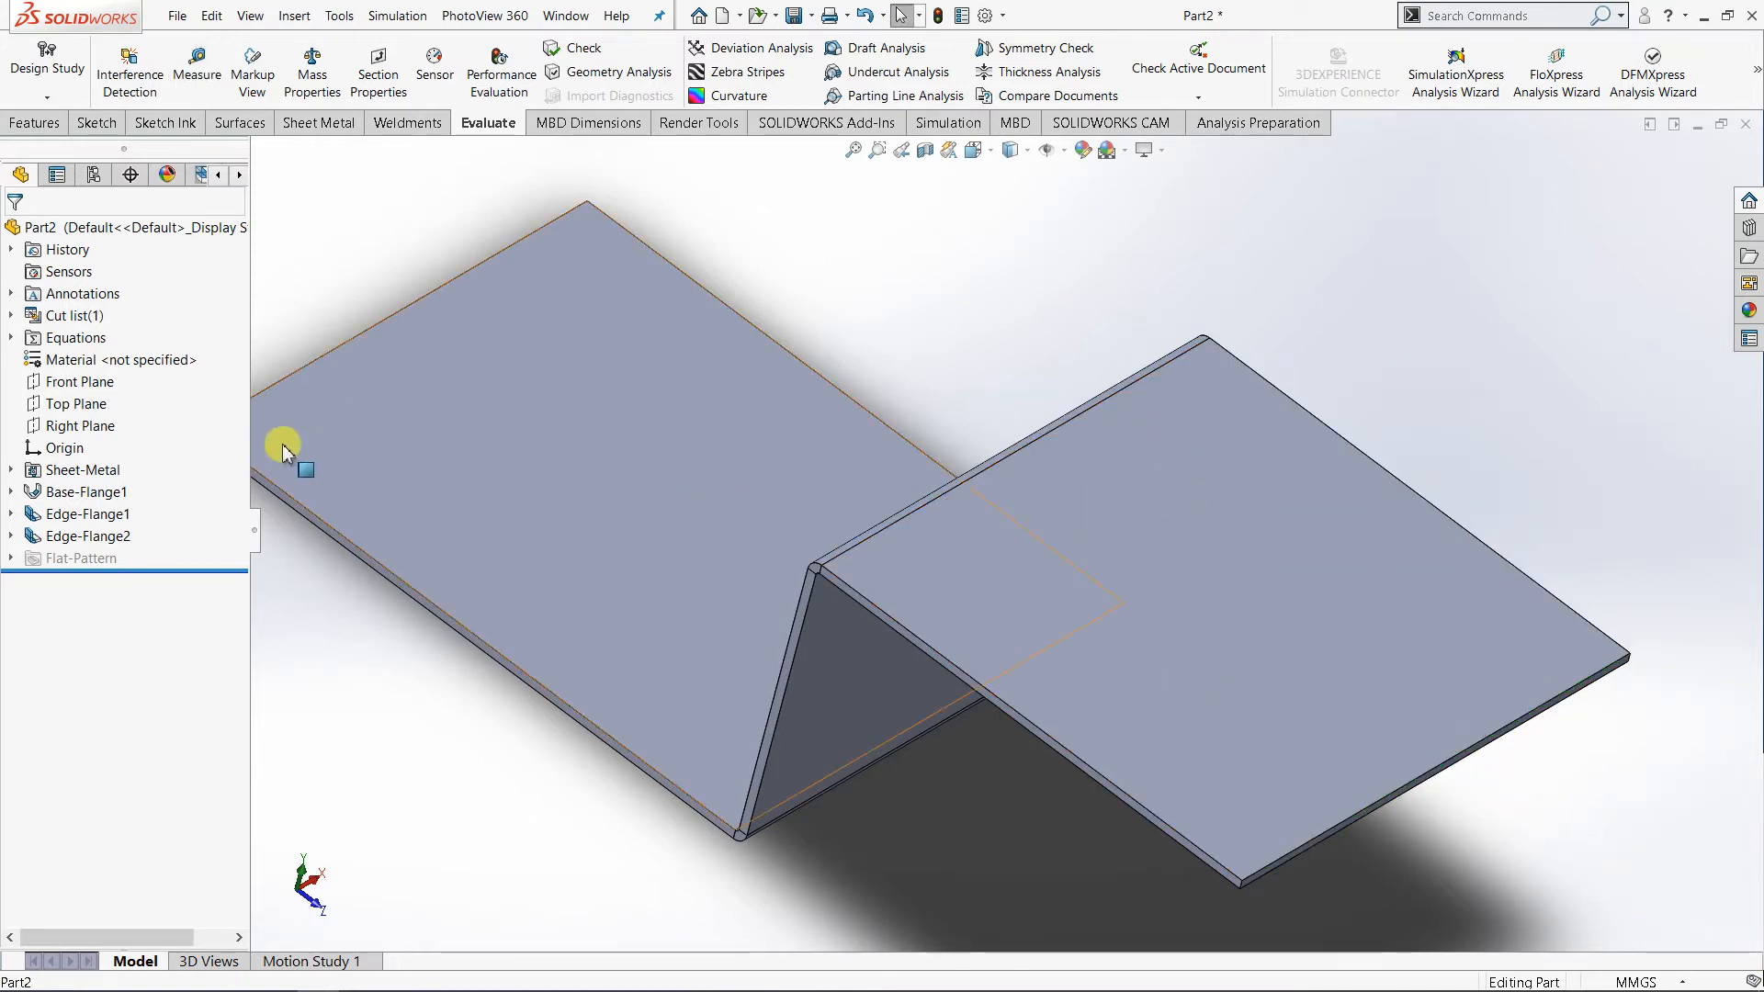
- Edit the second edge flange's profile sketch, pulling its near side inward about 20 mm and its far side inward about 26 mm
left_click(108, 544)
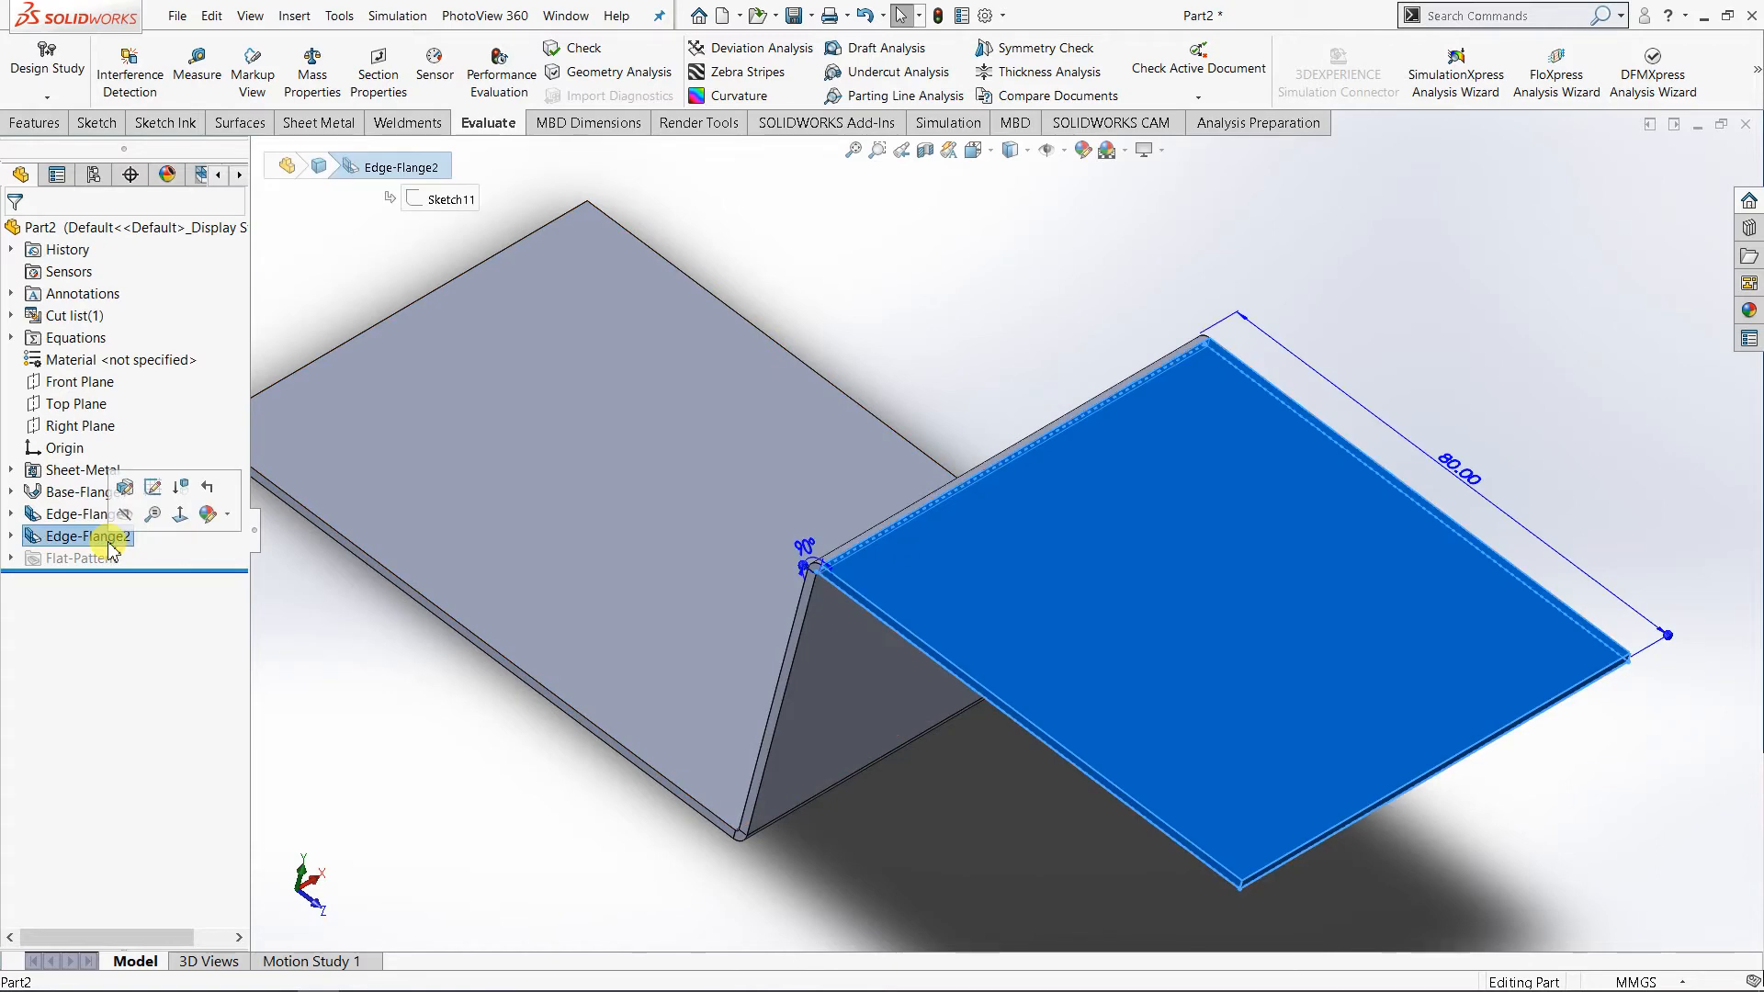
right_click(109, 543)
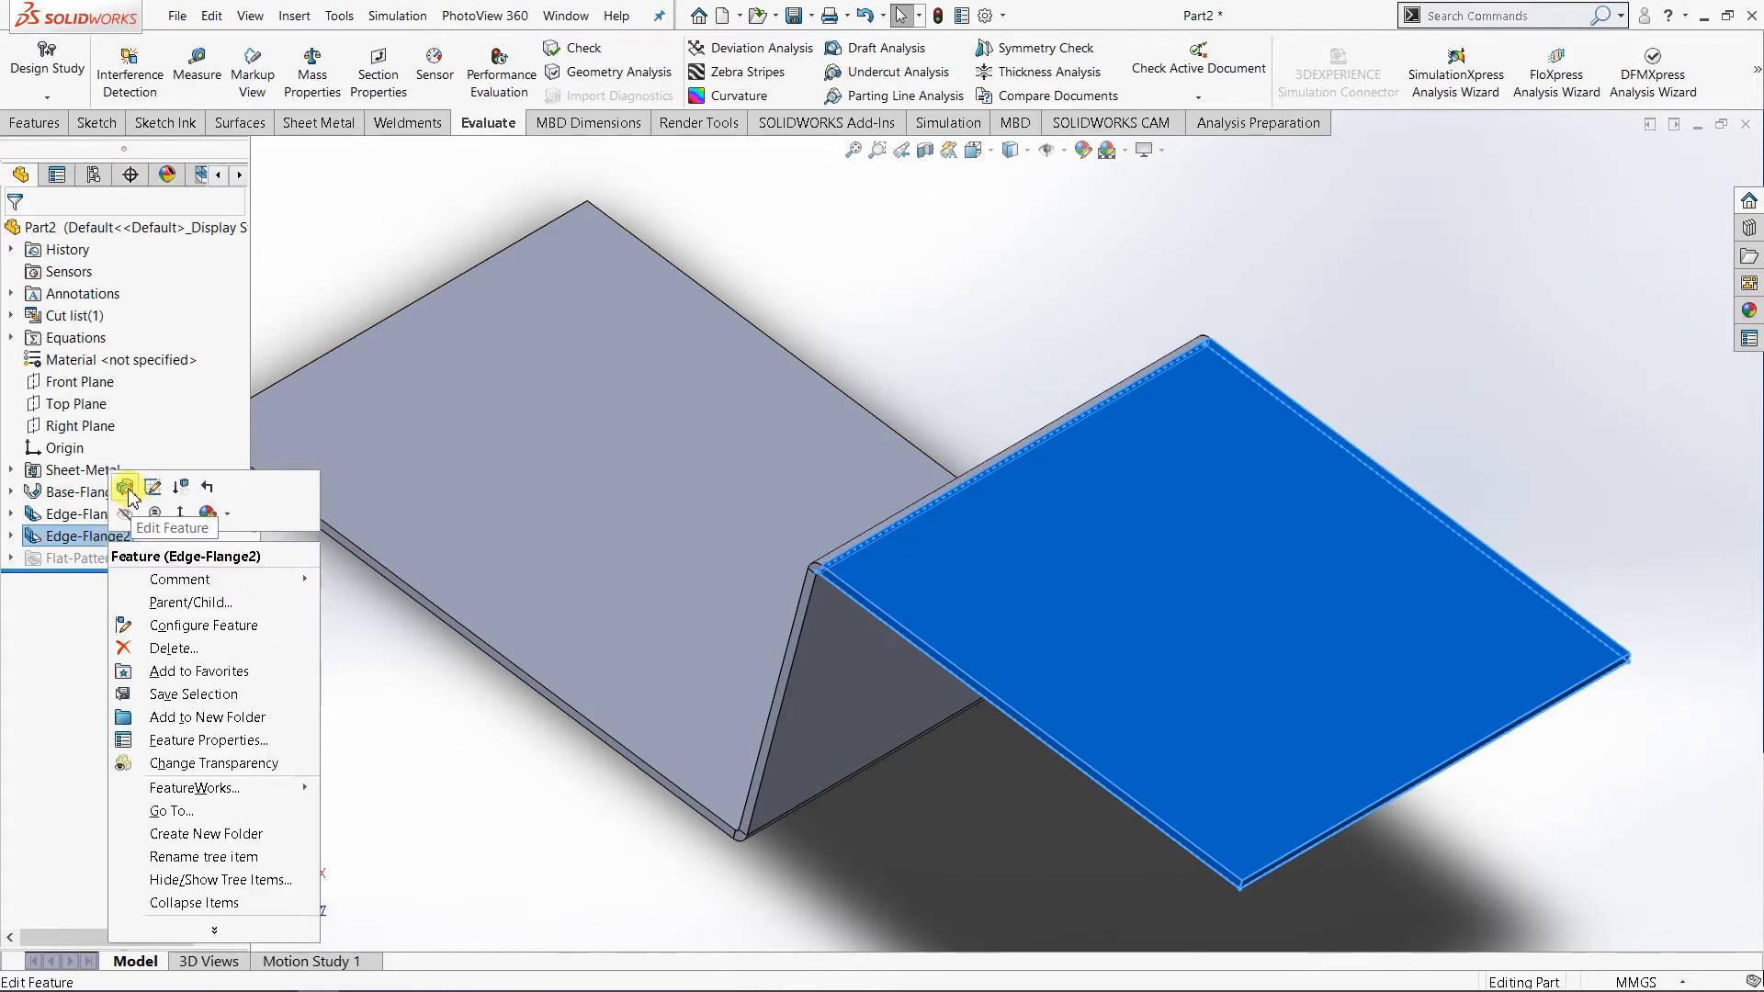
left_click(125, 488)
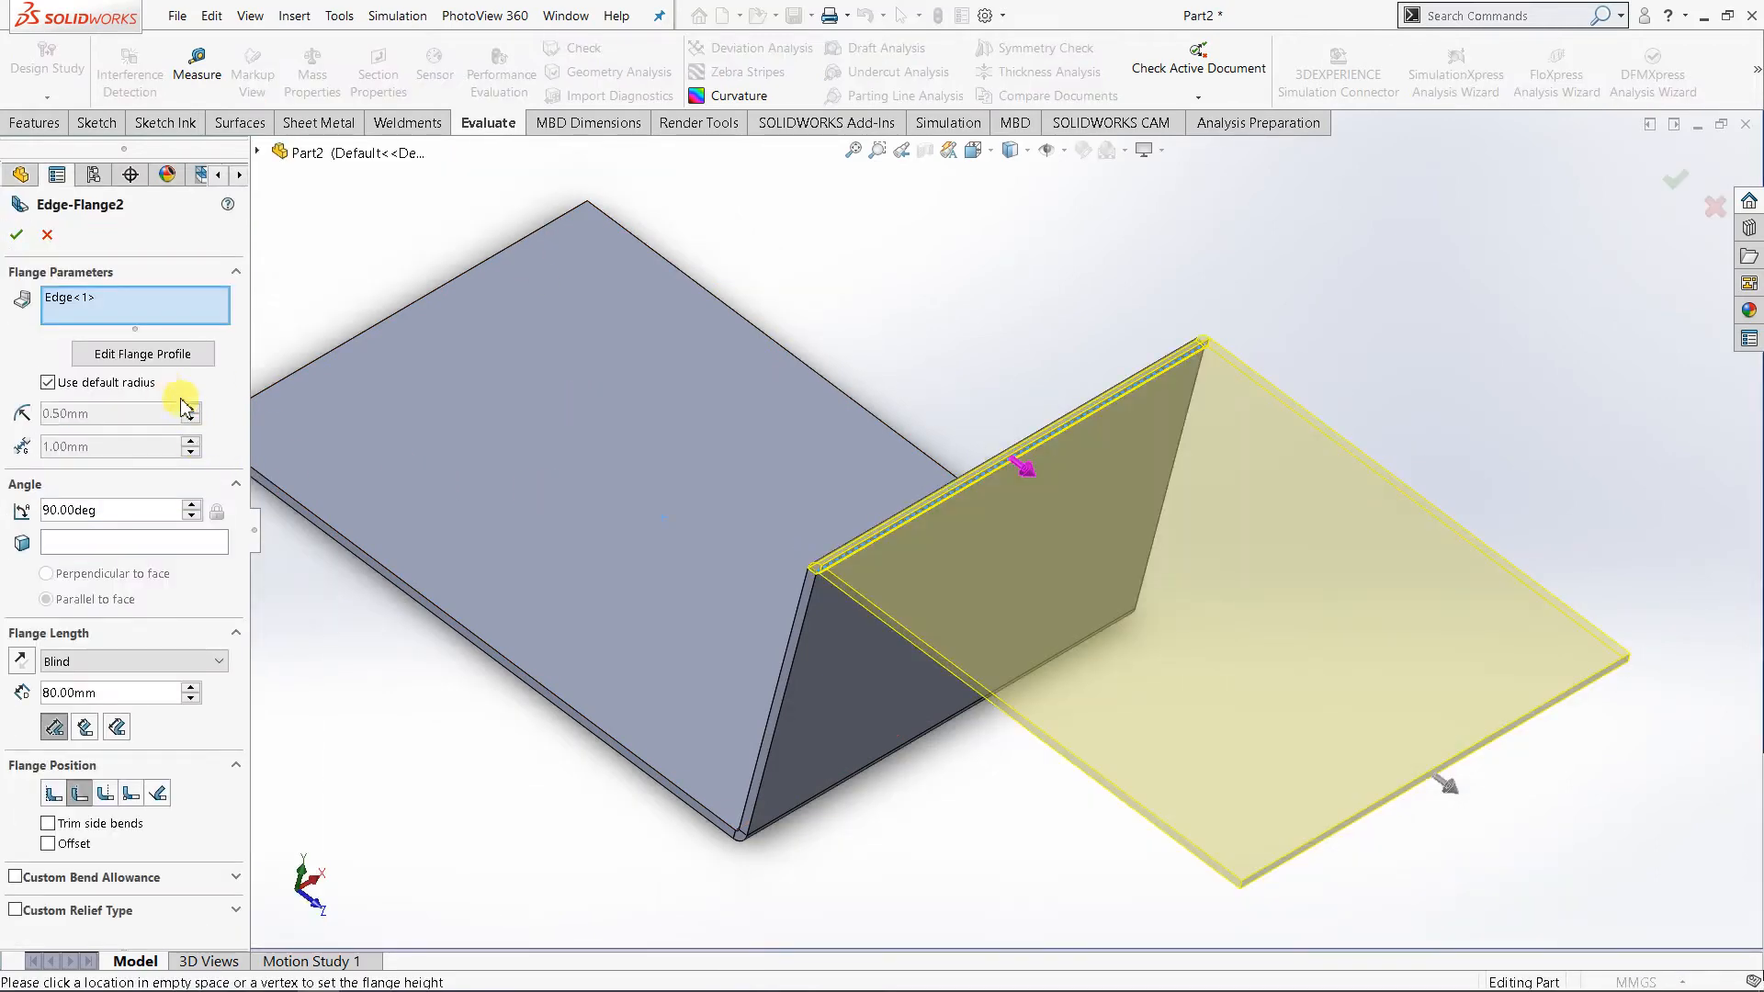
left_click(144, 354)
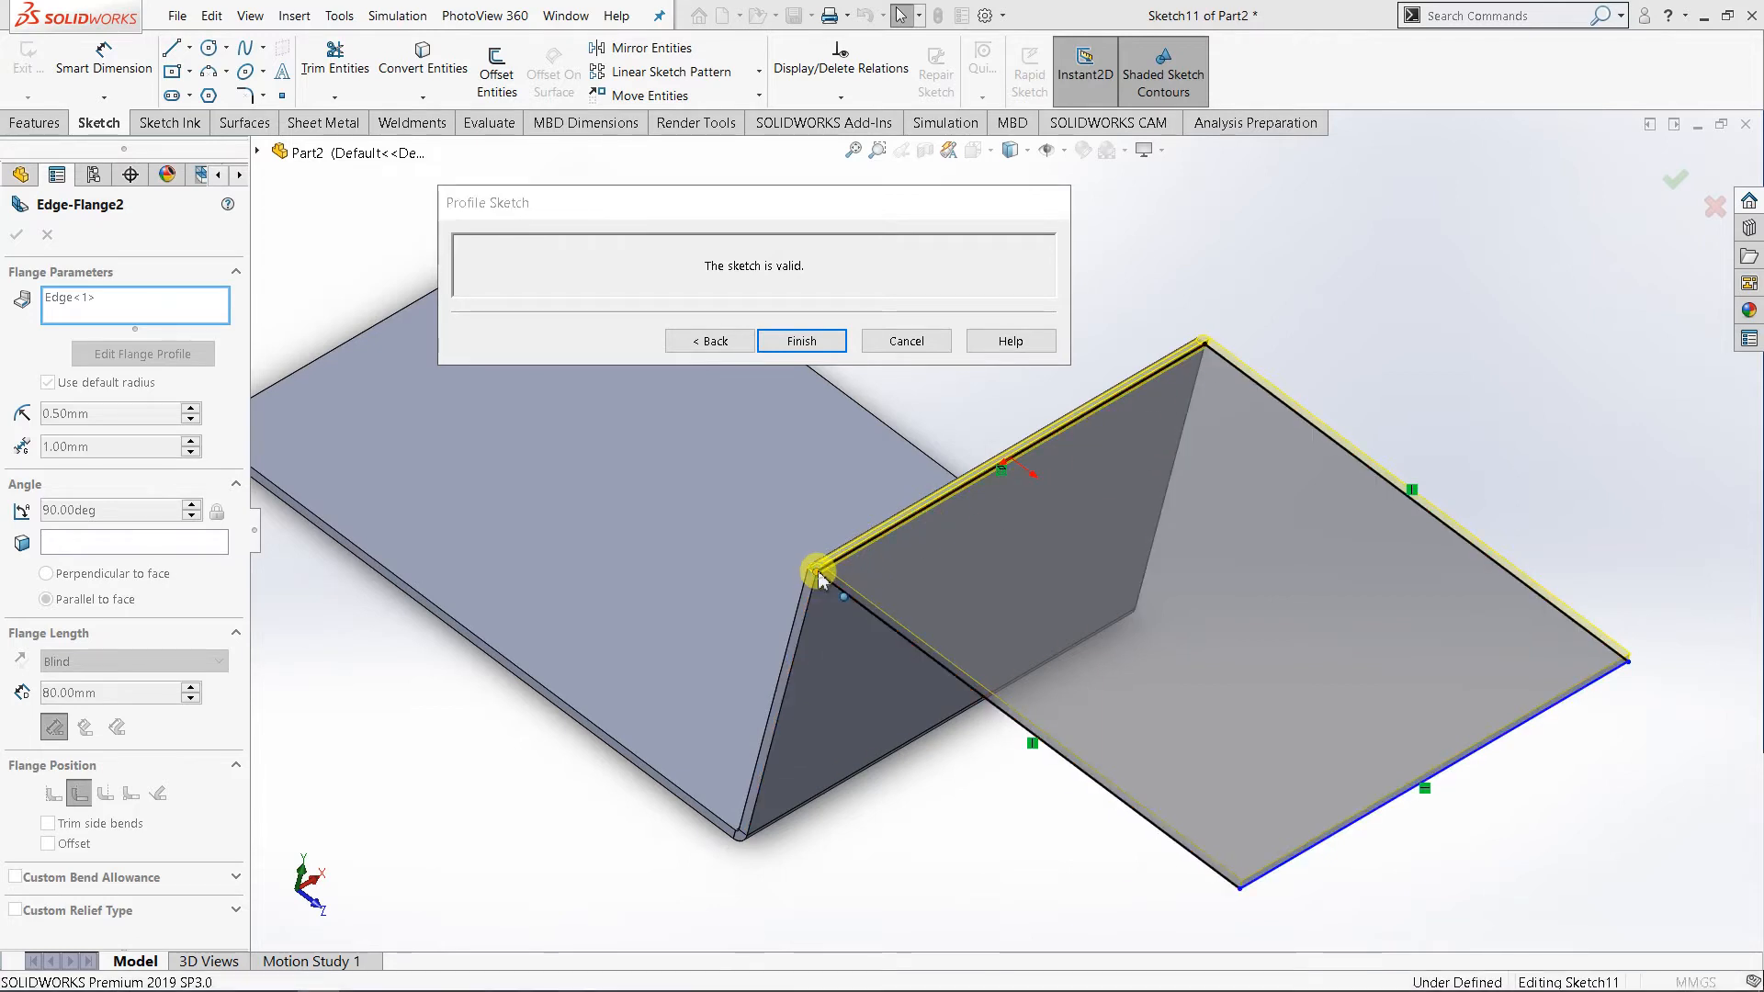
mouse_move(821, 577)
left_mouse_down()
mouse_move(925, 504)
mouse_move(913, 517)
left_mouse_up()
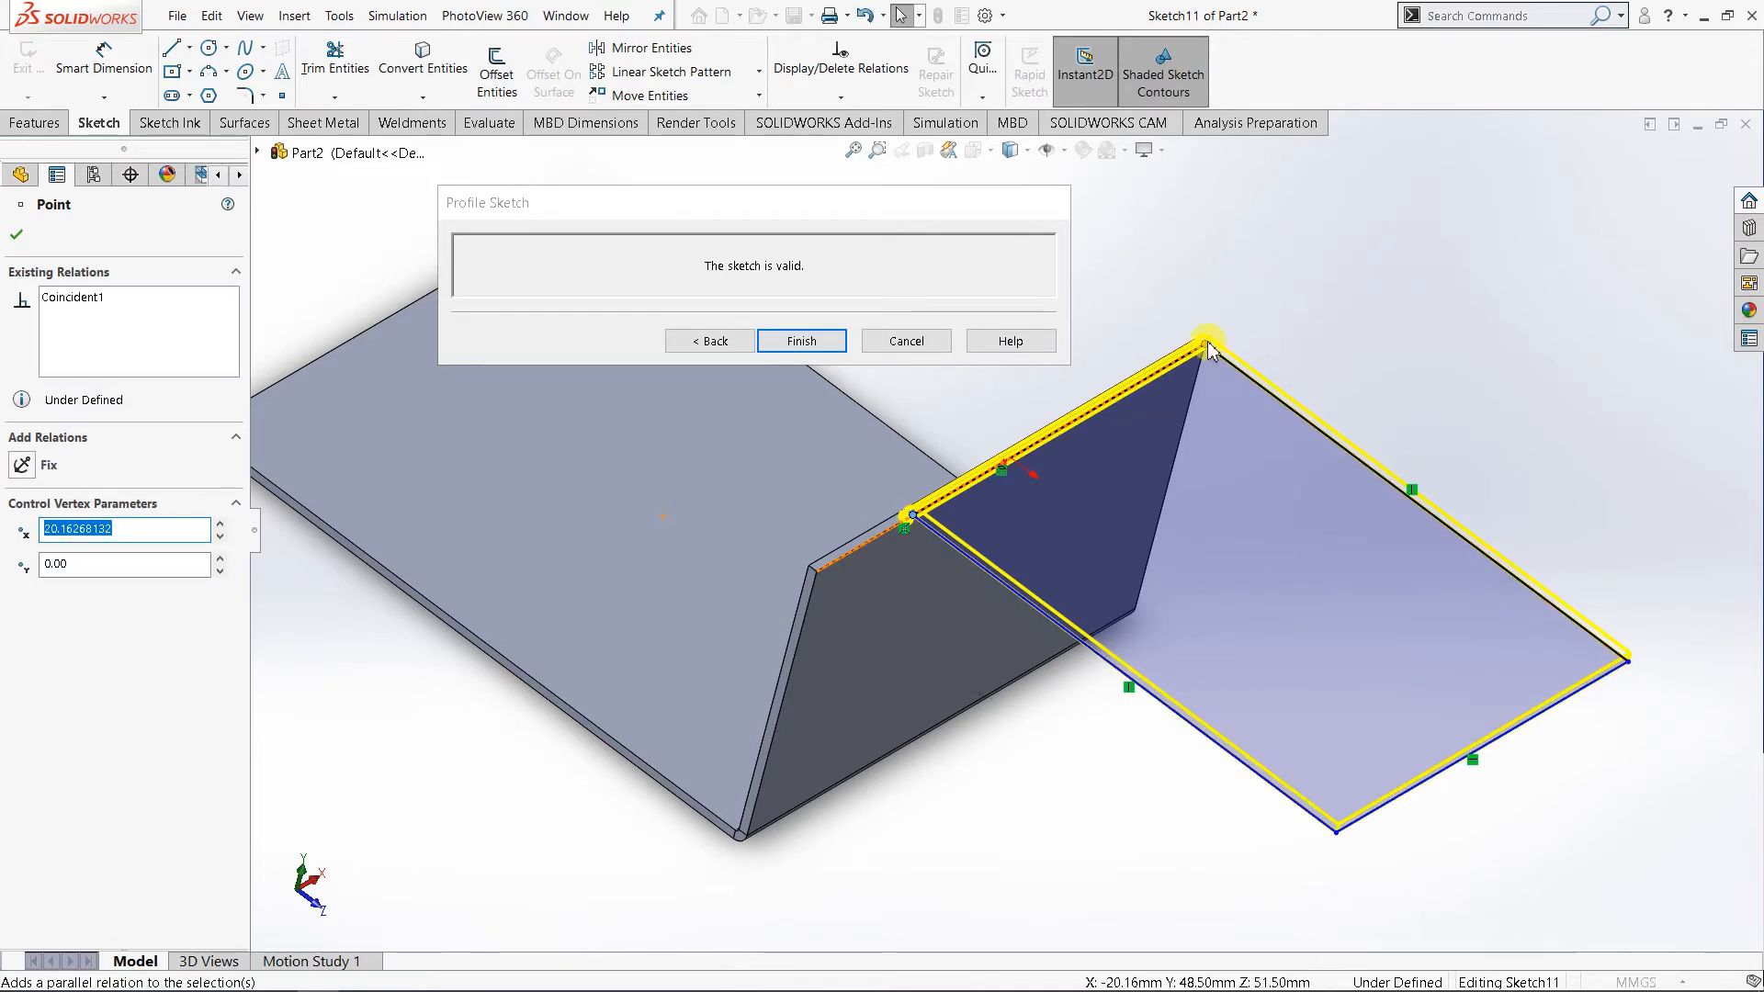
mouse_move(1205, 345)
left_mouse_down()
mouse_move(1101, 433)
mouse_move(1084, 425)
left_mouse_up()
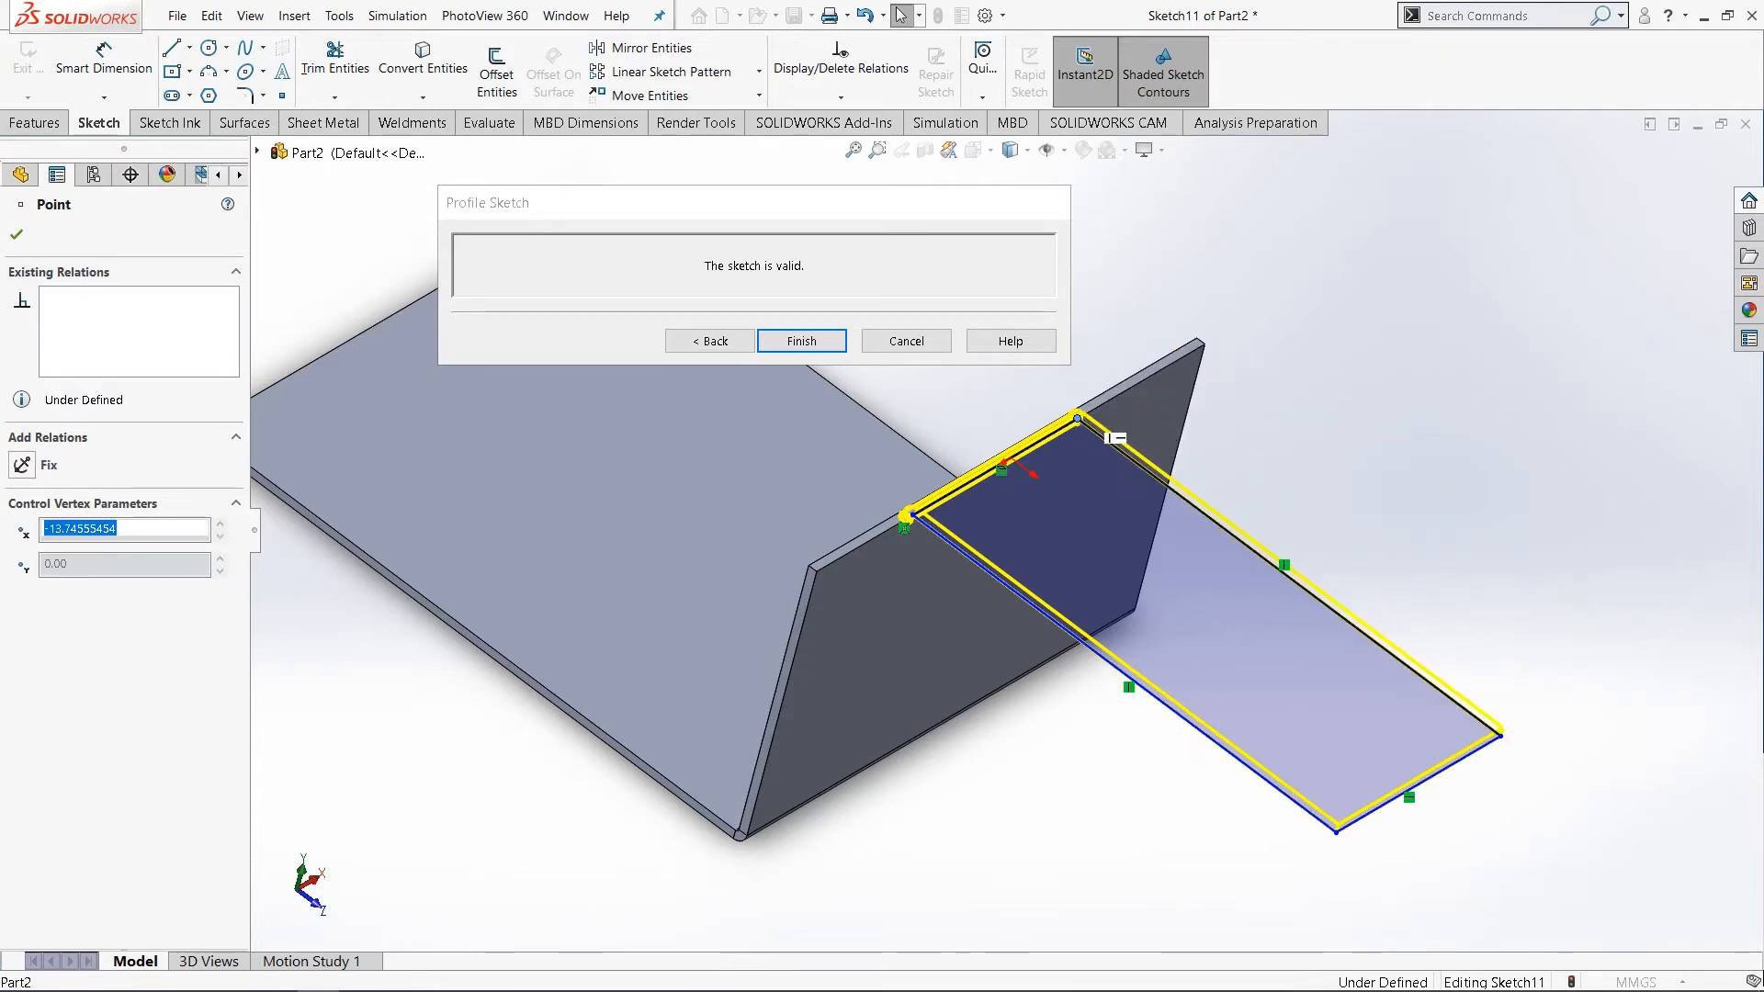
- Dimension the distance from the upright flange's near upper corner to the profile's near side line as 20 mm
scroll(909, 519, "down", 3)
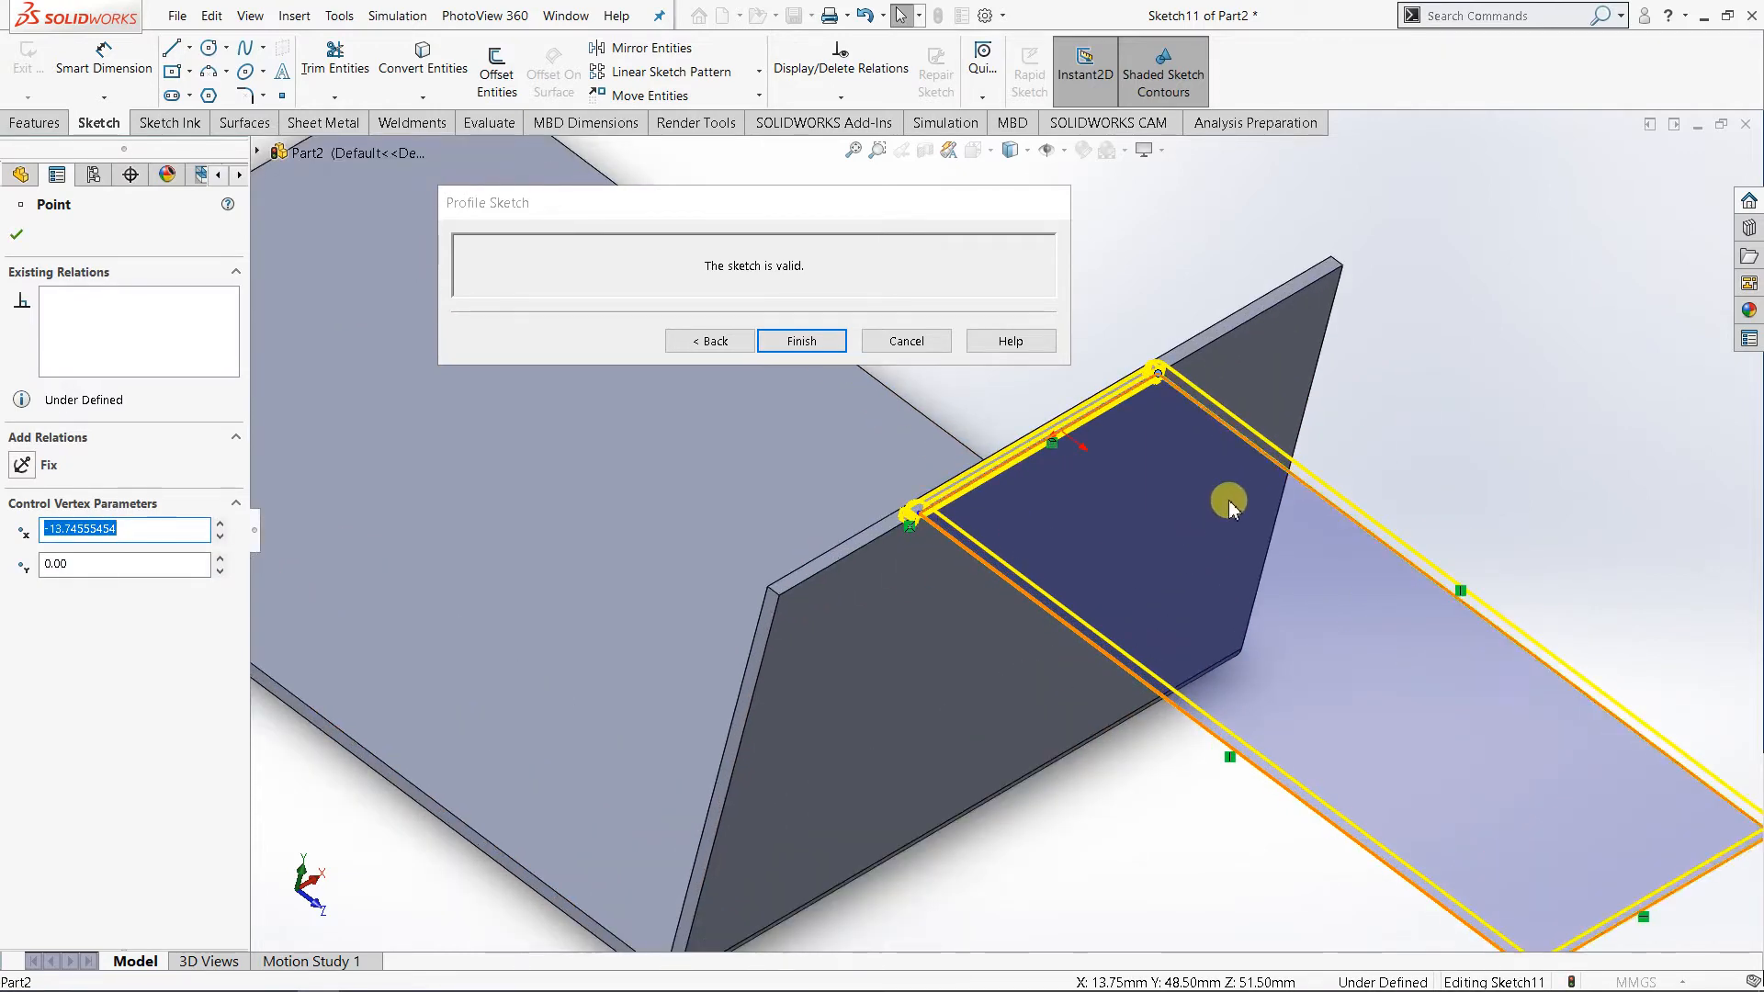
left_click(103, 57)
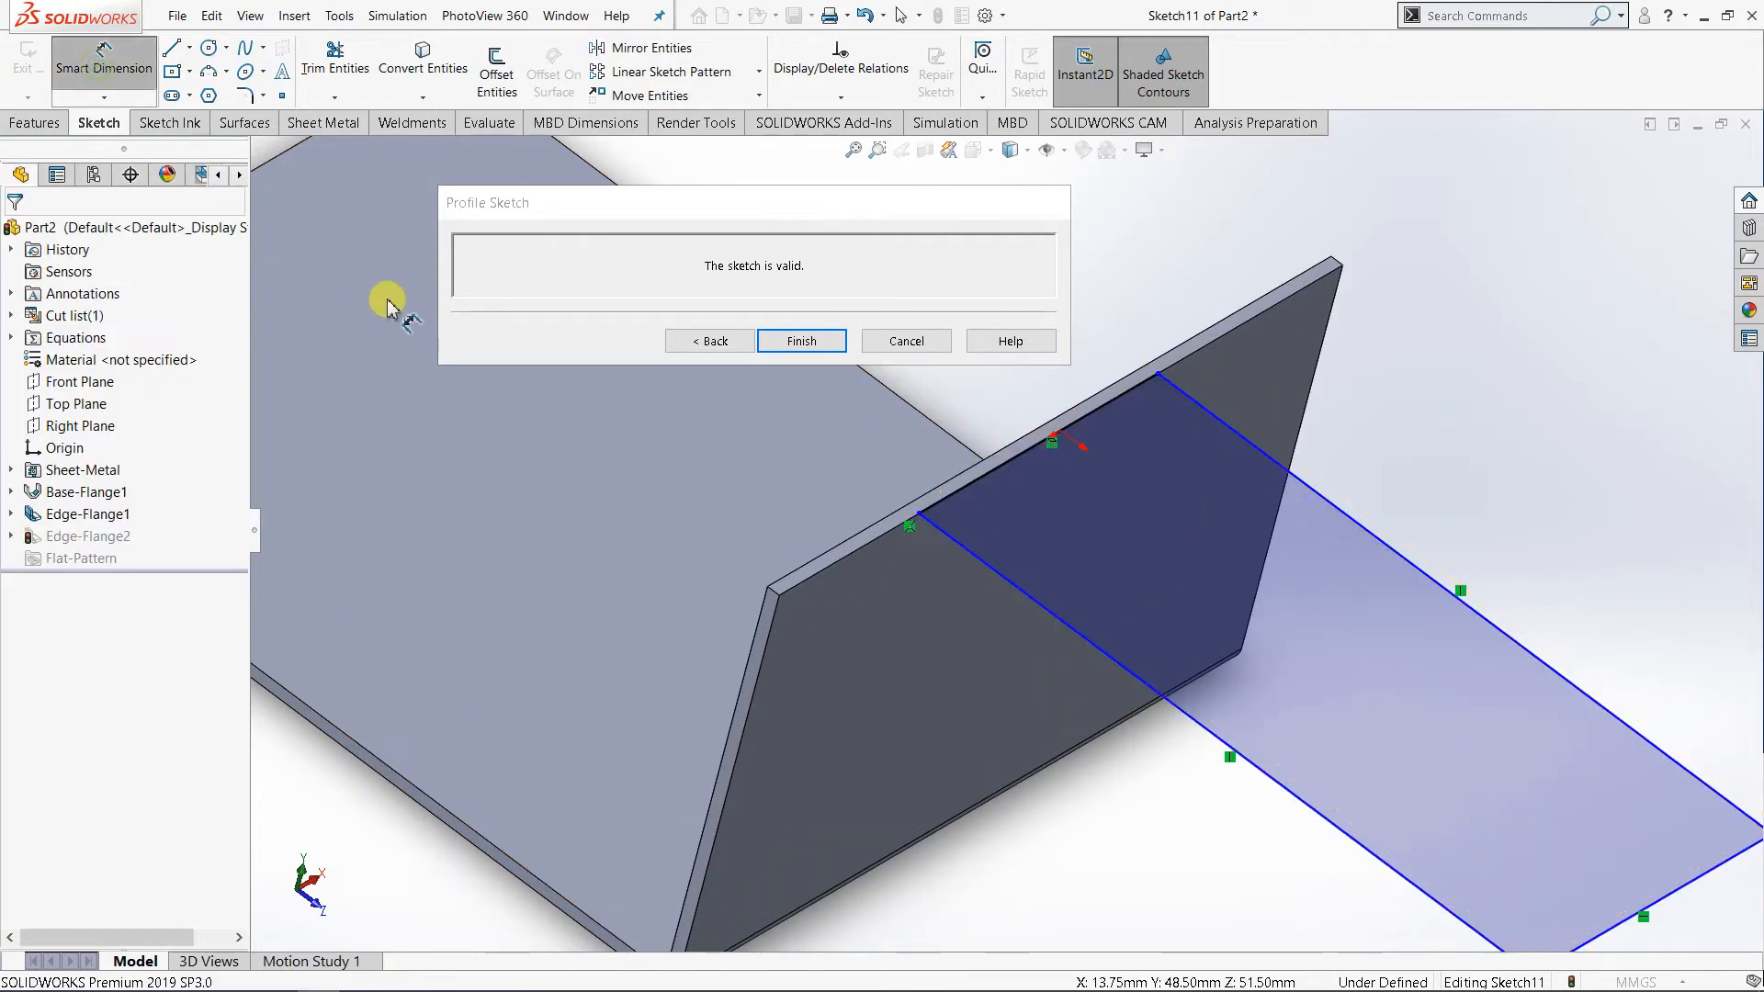
left_click(922, 522)
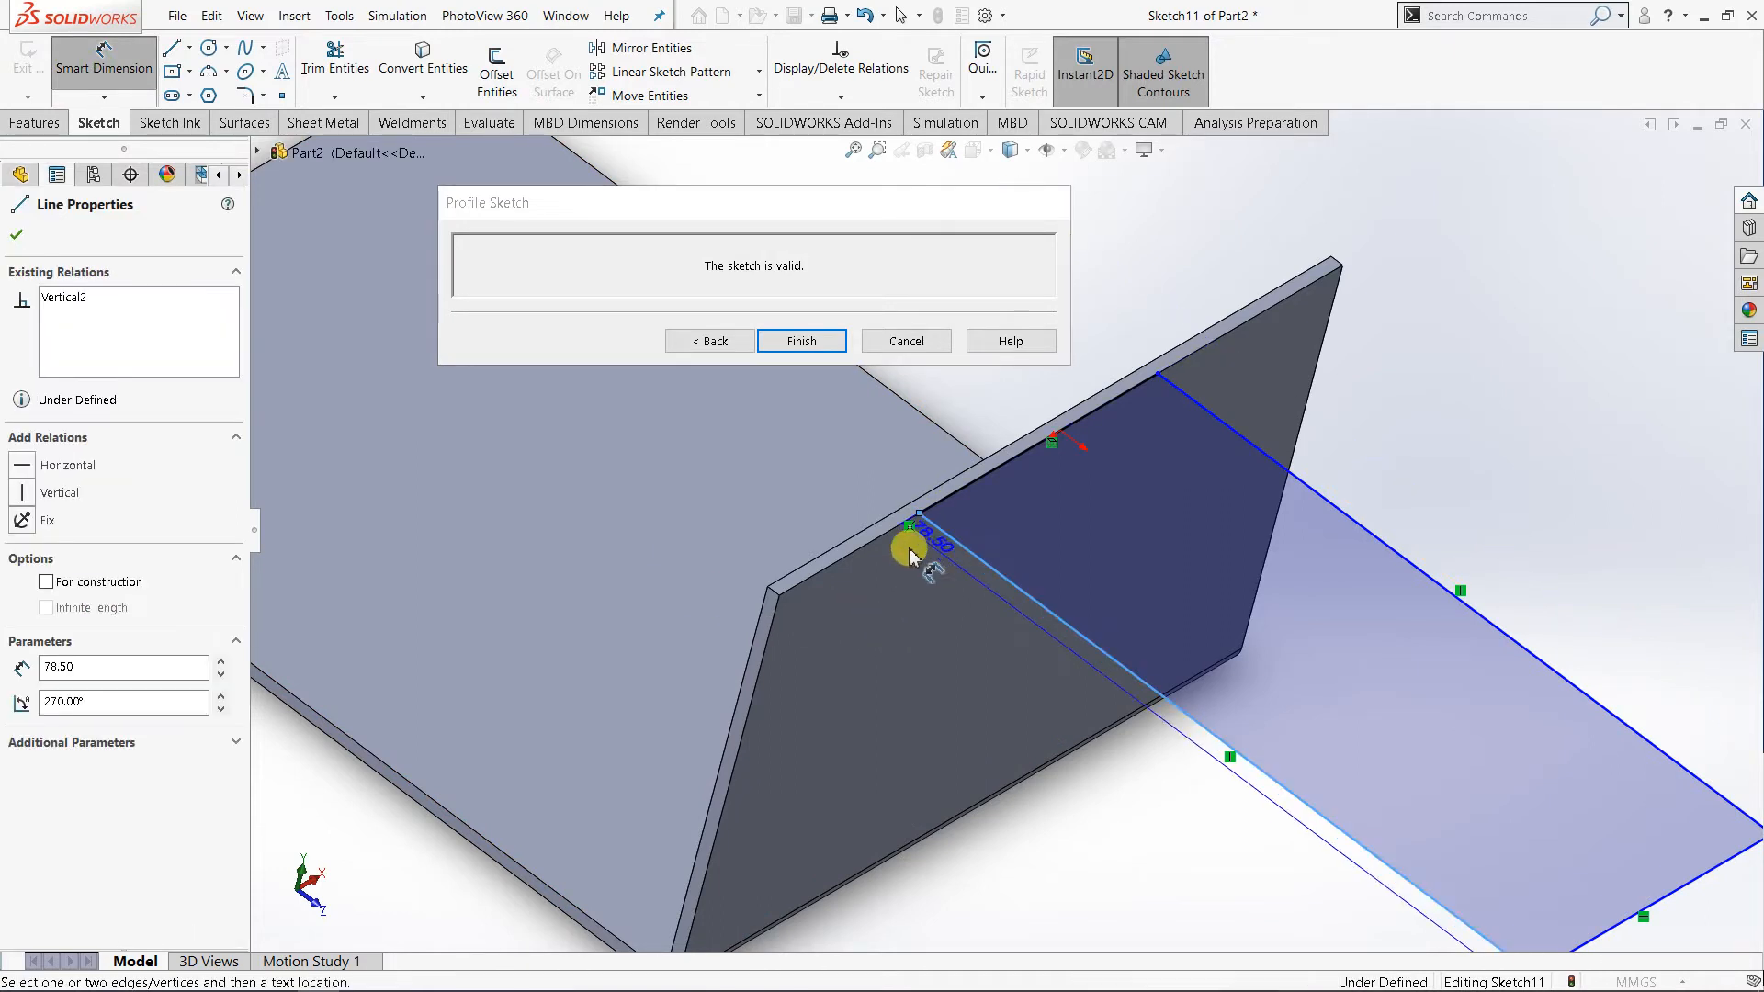
left_click(774, 597)
left_click(960, 679)
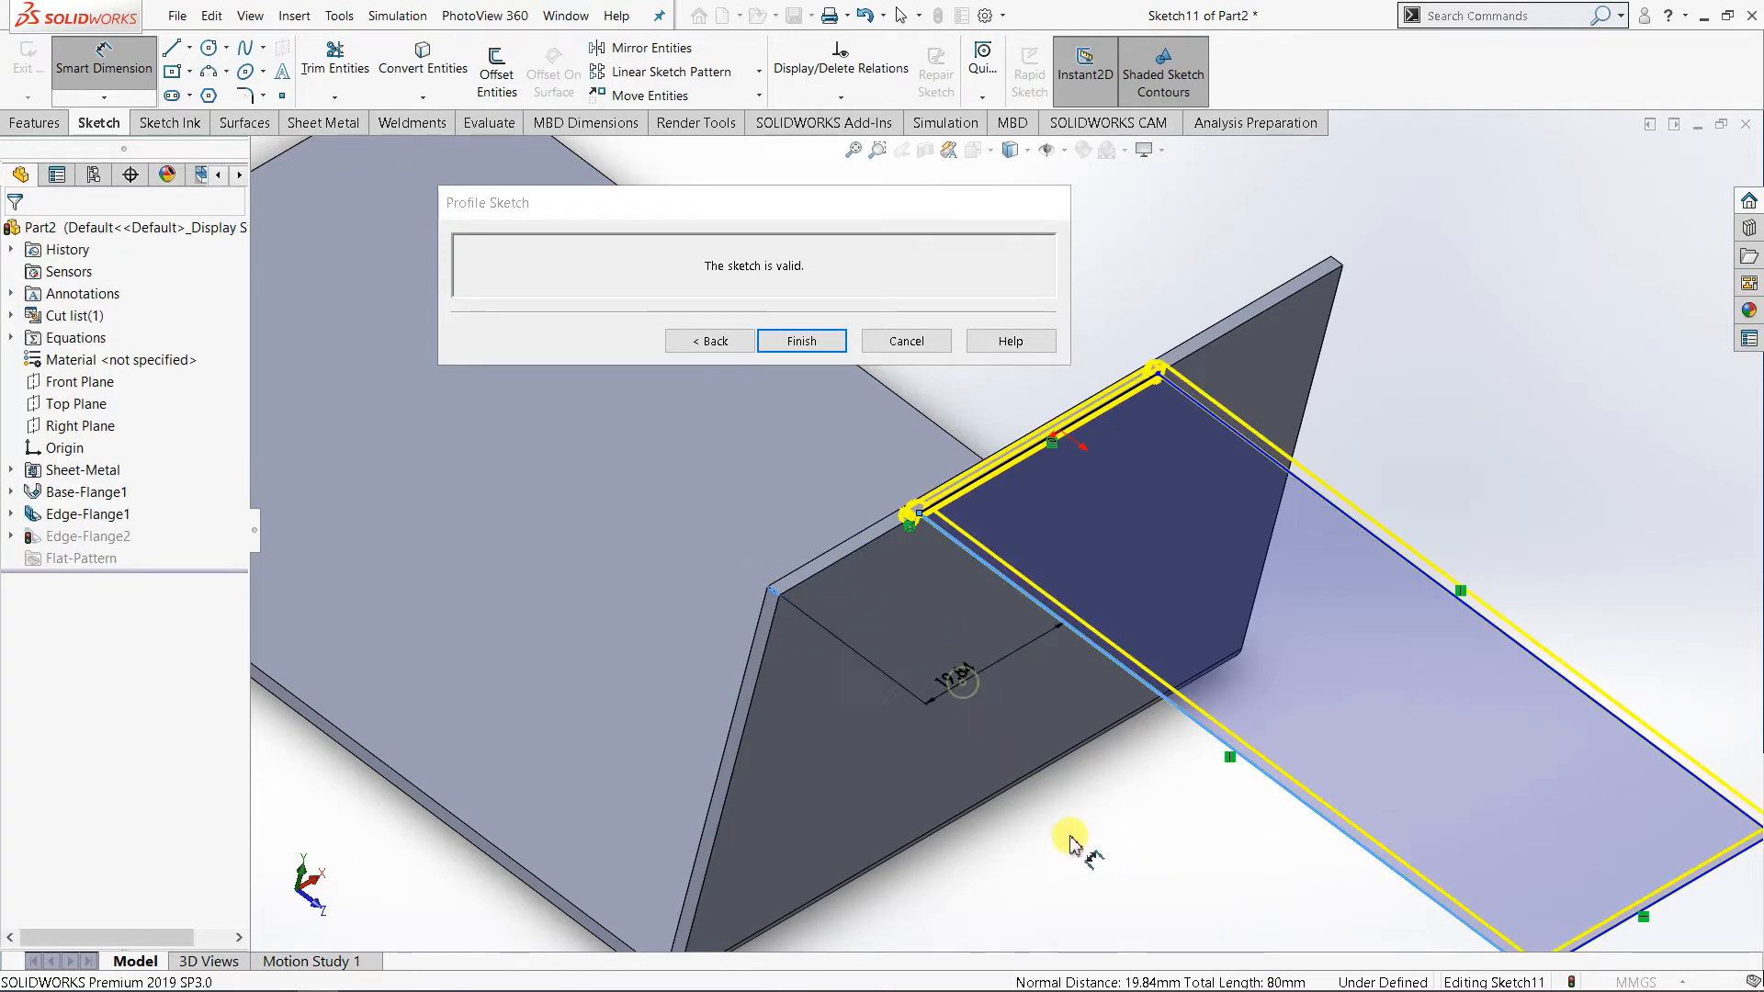
type("2")
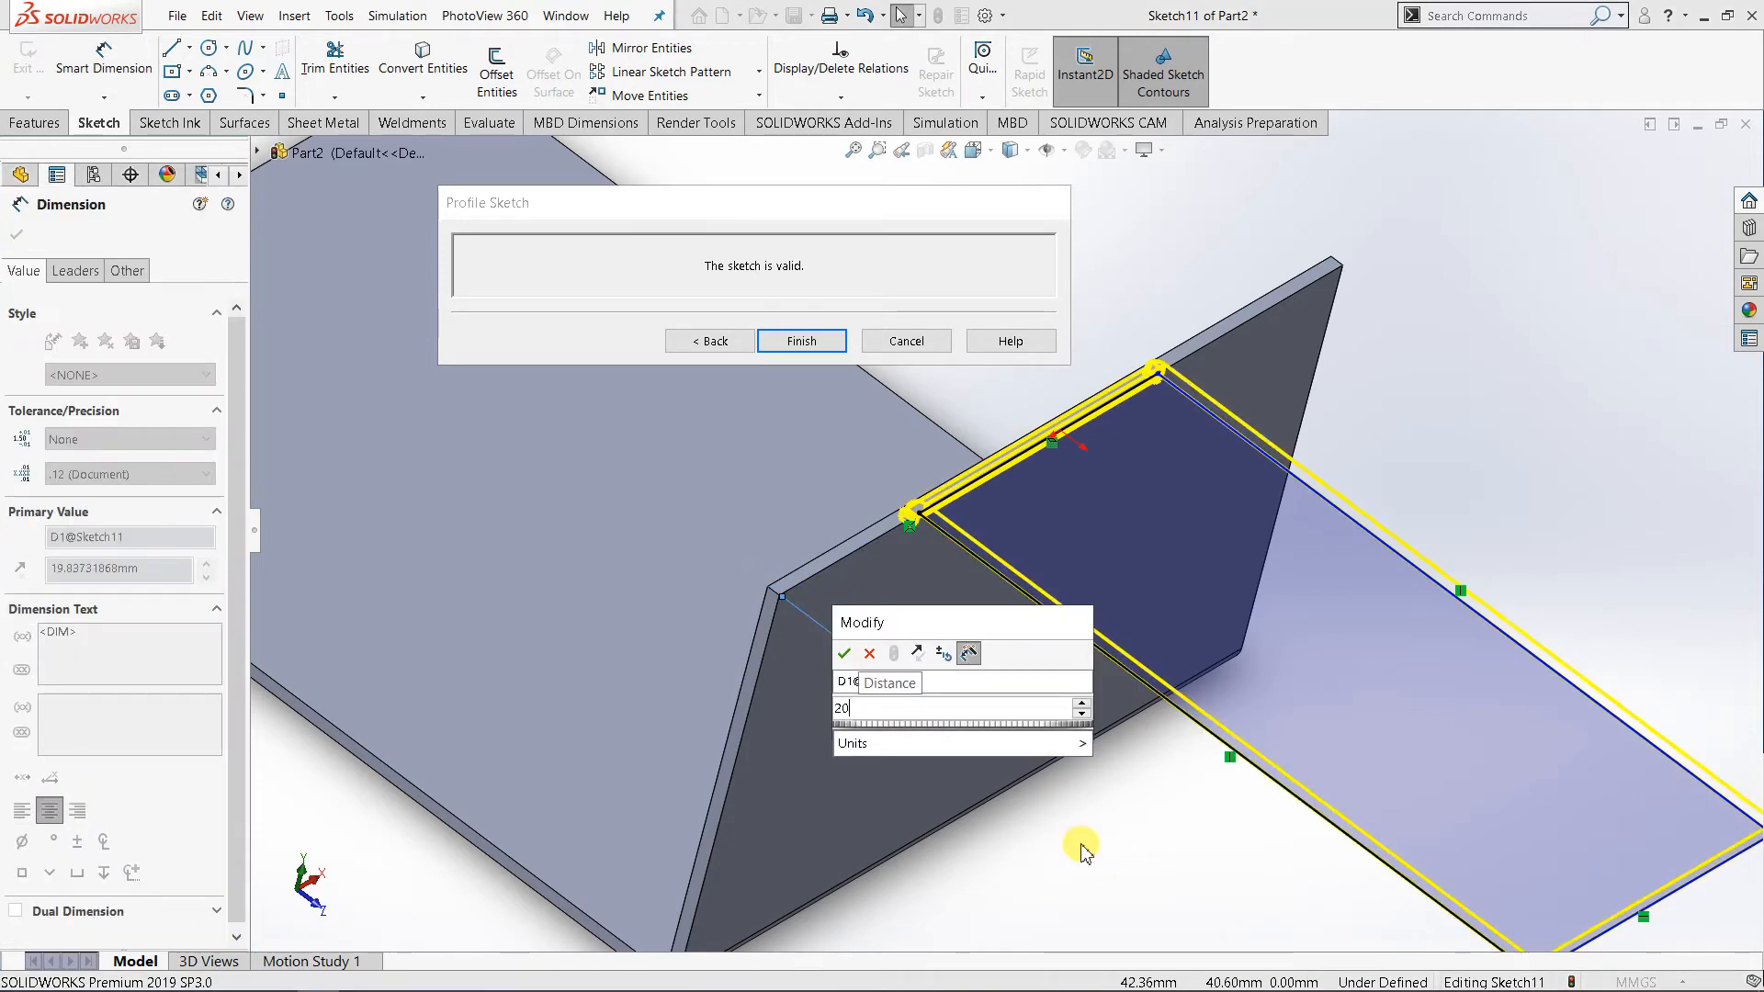
type("0")
key("Return")
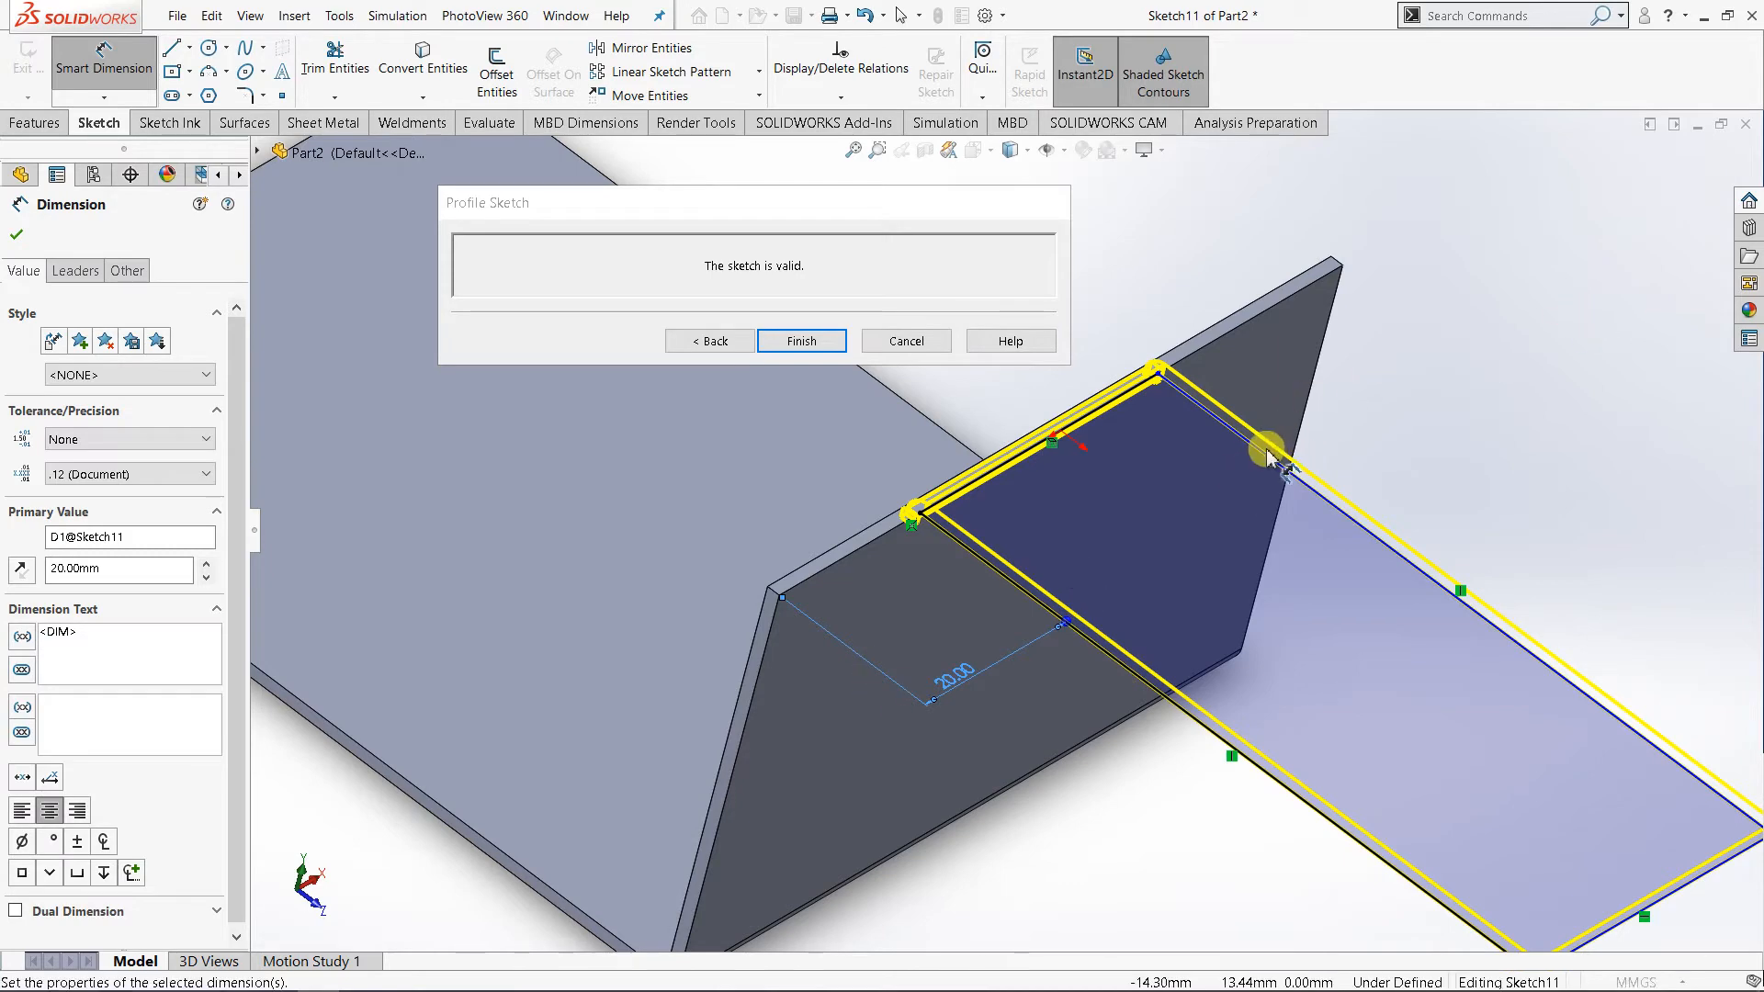
- Dimension the distance from the upright flange's far upper corner to the profile's far side line as 20 mm
mouse_move(1328, 430)
middle_mouse_down()
mouse_move(1306, 438)
mouse_move(1308, 468)
middle_mouse_up()
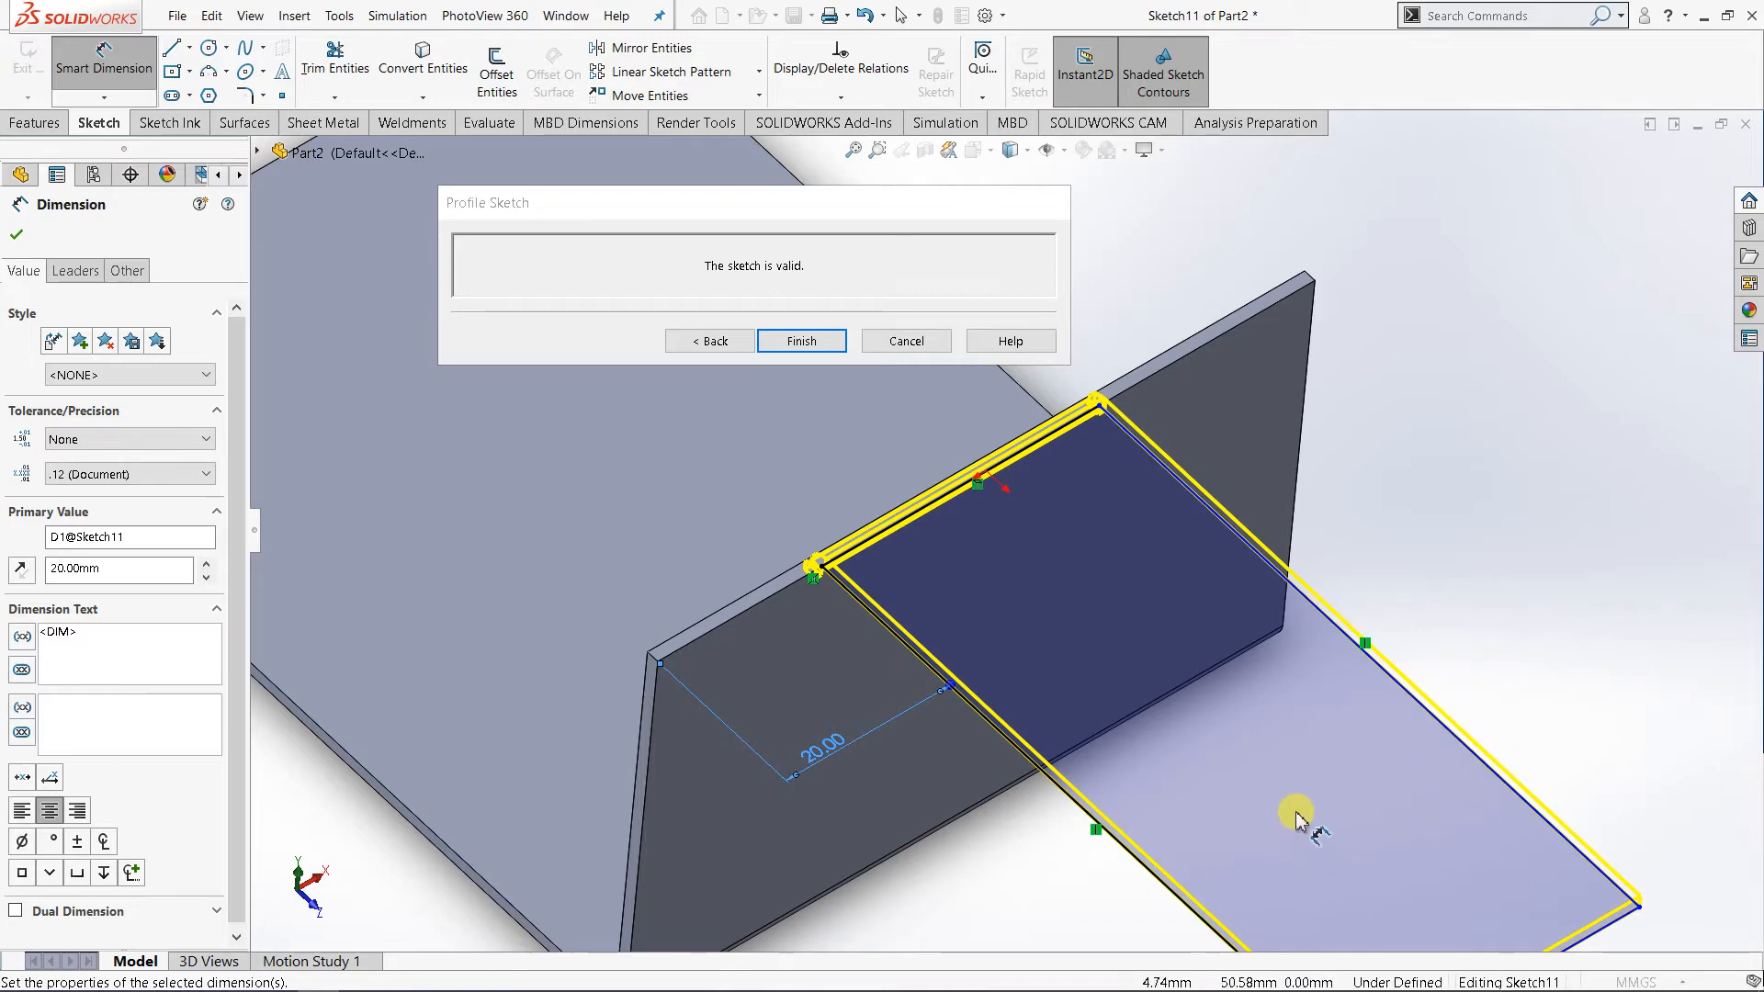
scroll(1297, 816, "up", 2)
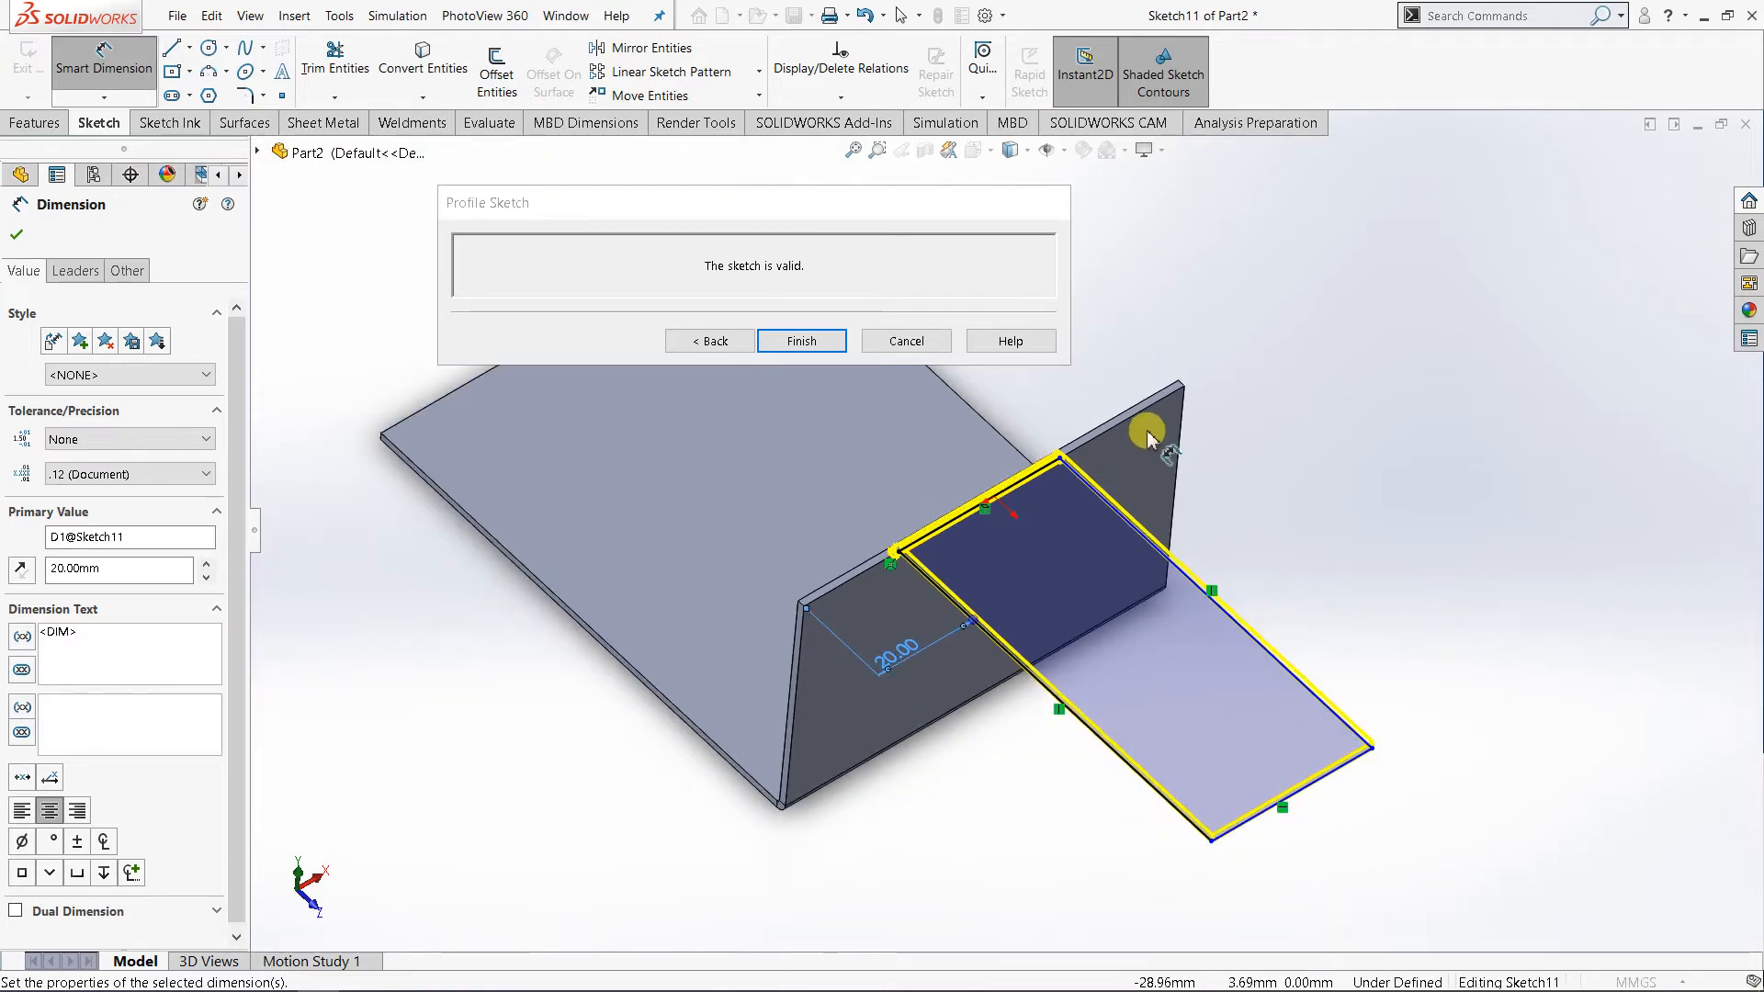
scroll(1148, 439, "down", 3)
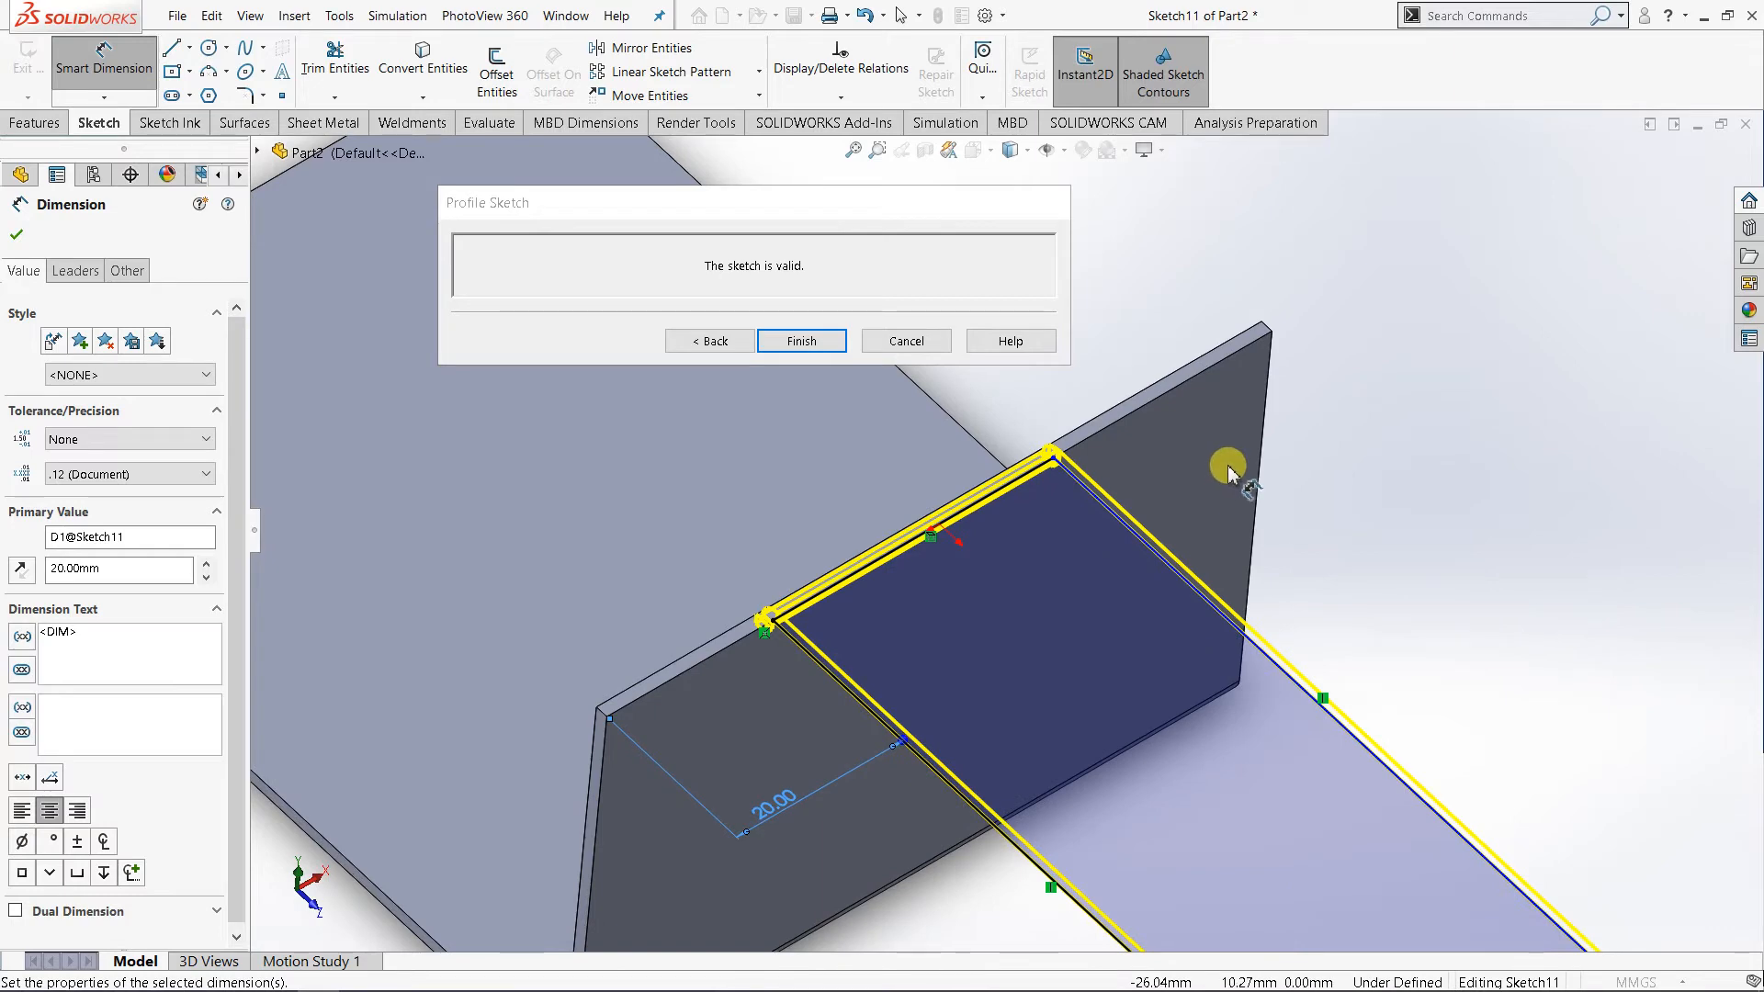
mouse_move(1252, 563)
middle_mouse_down()
mouse_move(1066, 551)
mouse_move(1138, 630)
mouse_move(996, 638)
mouse_move(926, 492)
middle_mouse_up()
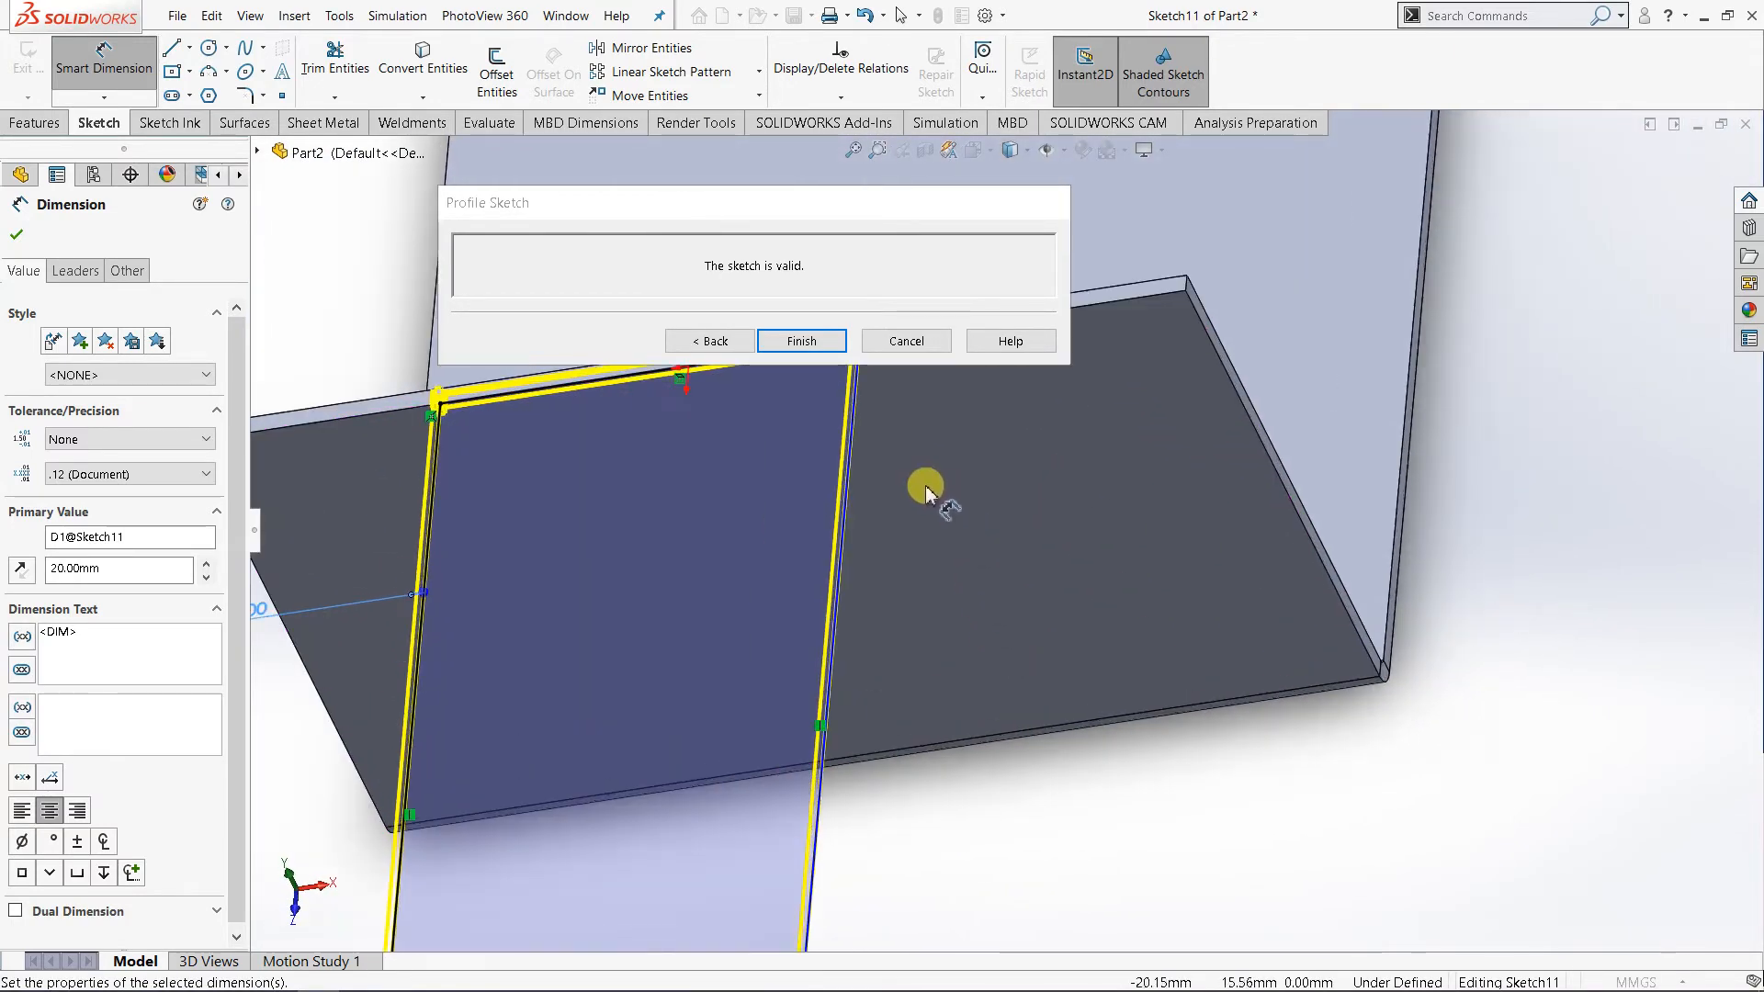
left_click(847, 504)
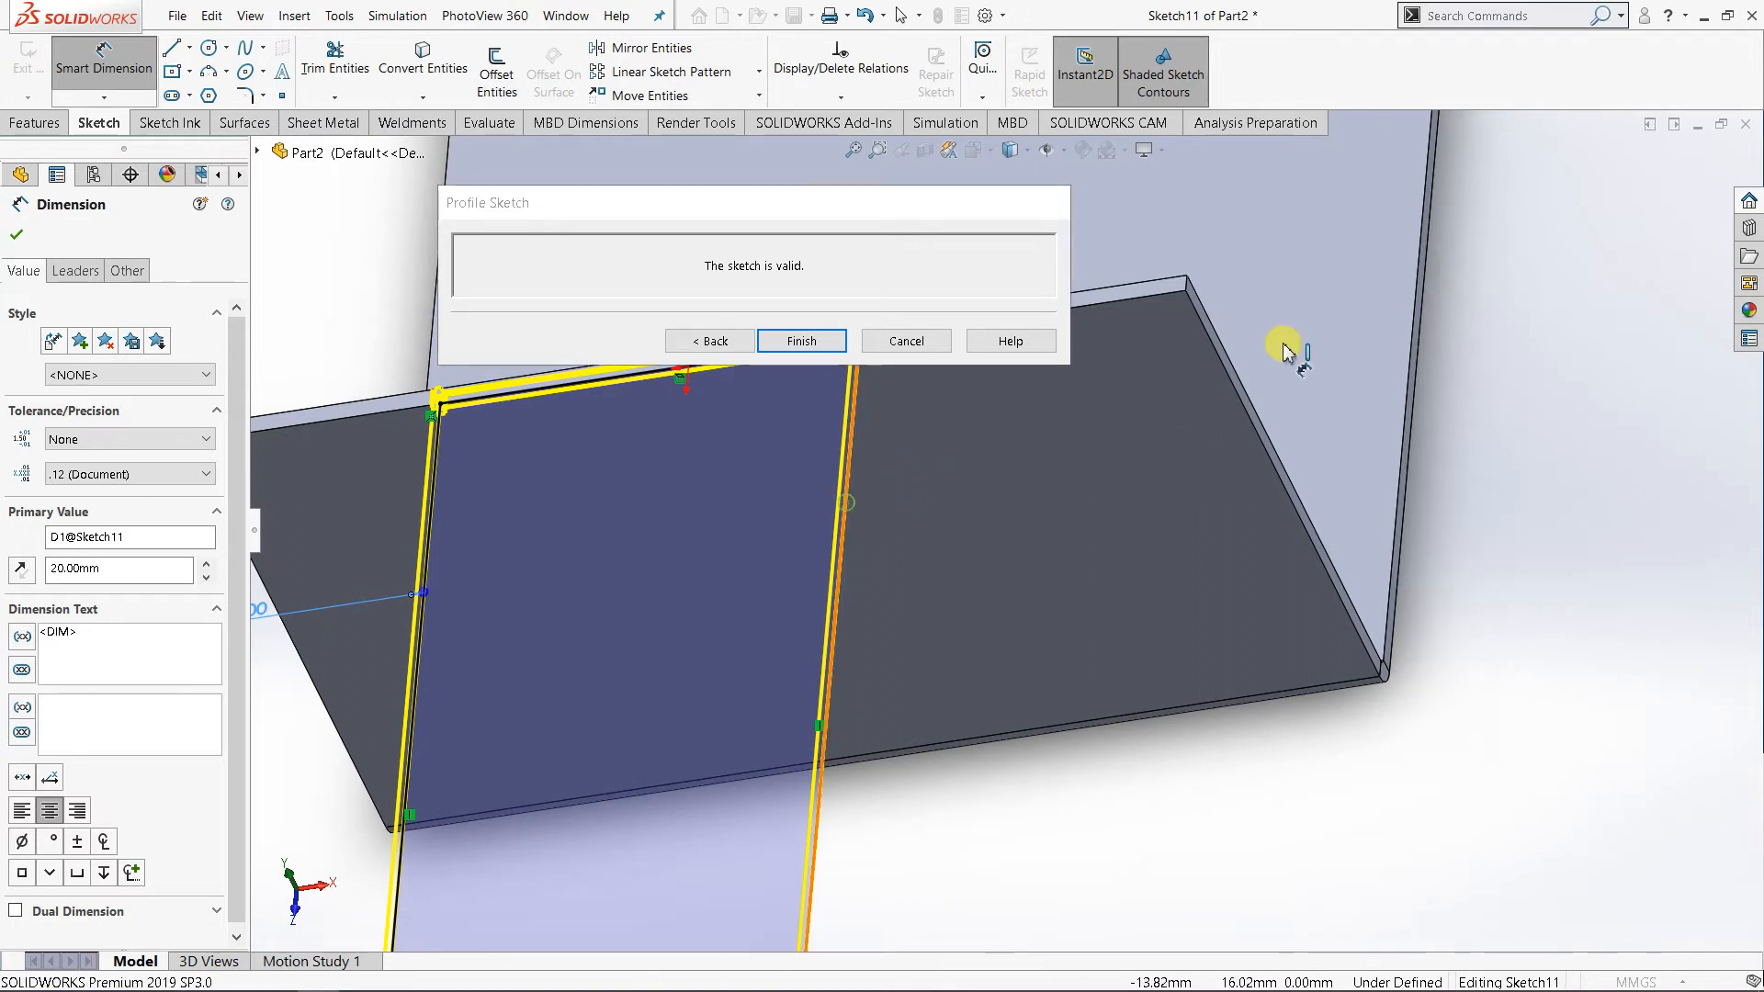
left_click(1190, 289)
left_click(1015, 531)
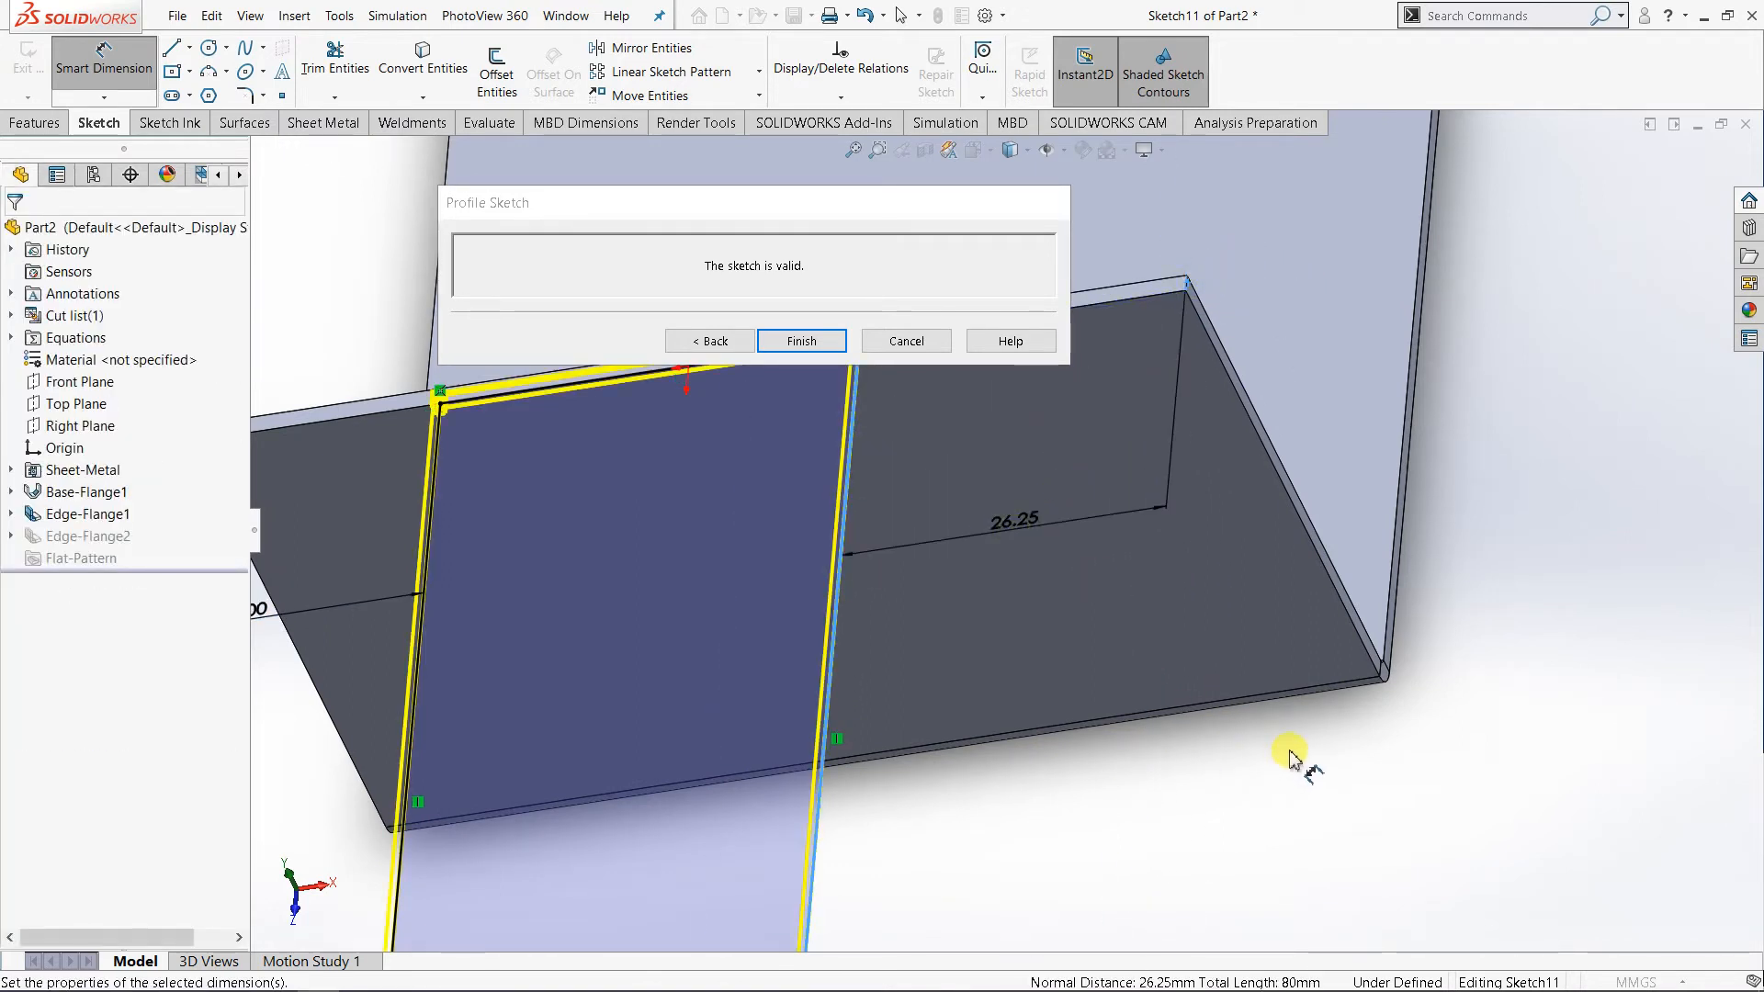
type("2")
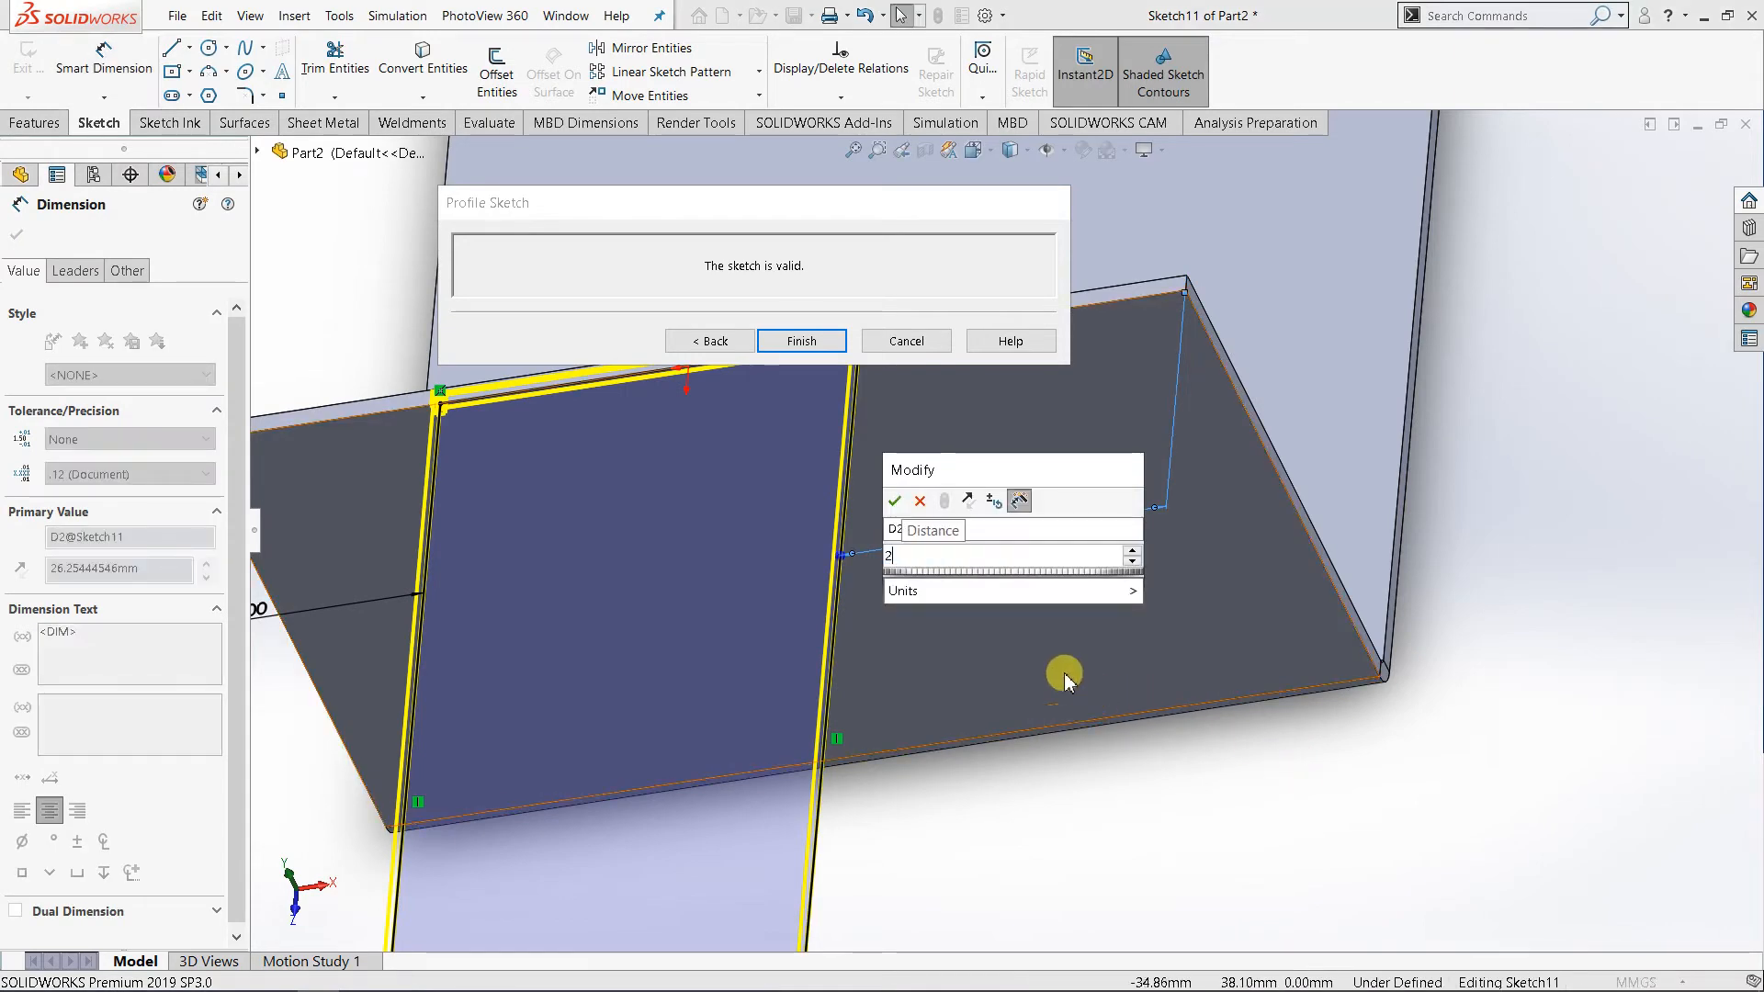
type("0")
left_click(905, 504)
- Return from the profile sketch to the flange settings and accept the narrowed second edge flange
mouse_move(1017, 815)
middle_mouse_down()
mouse_move(1220, 618)
mouse_move(1169, 721)
mouse_move(1145, 670)
middle_mouse_up()
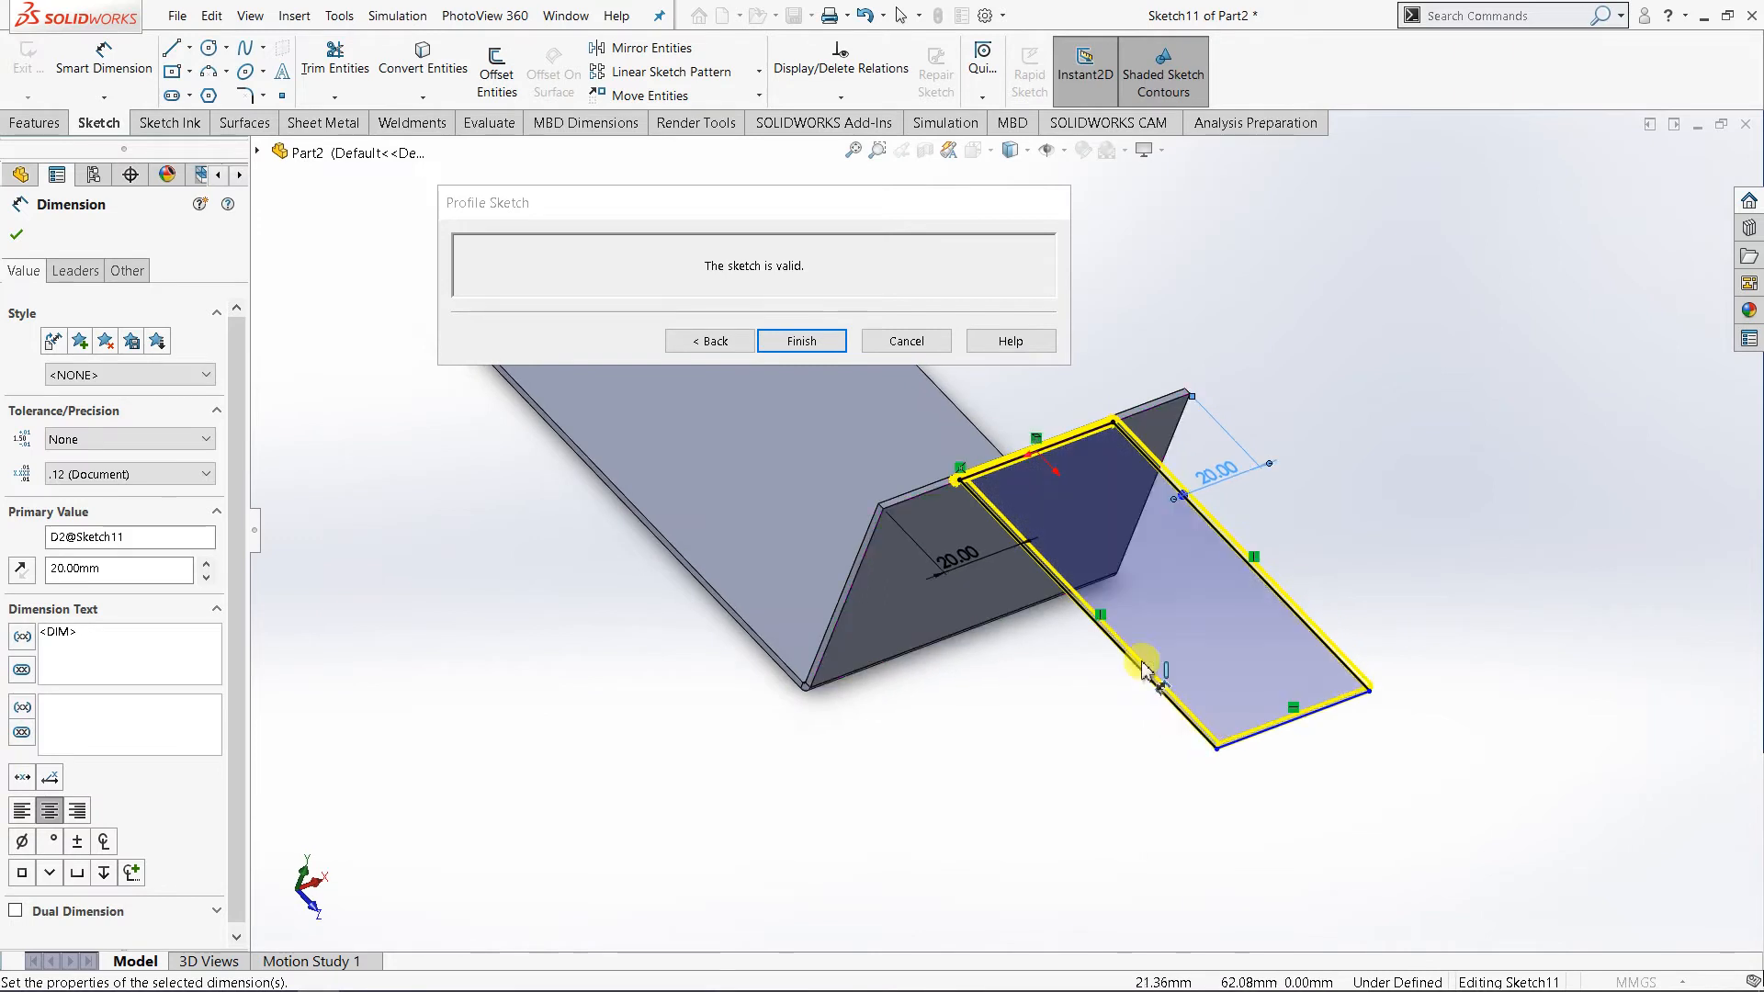
left_click(709, 343)
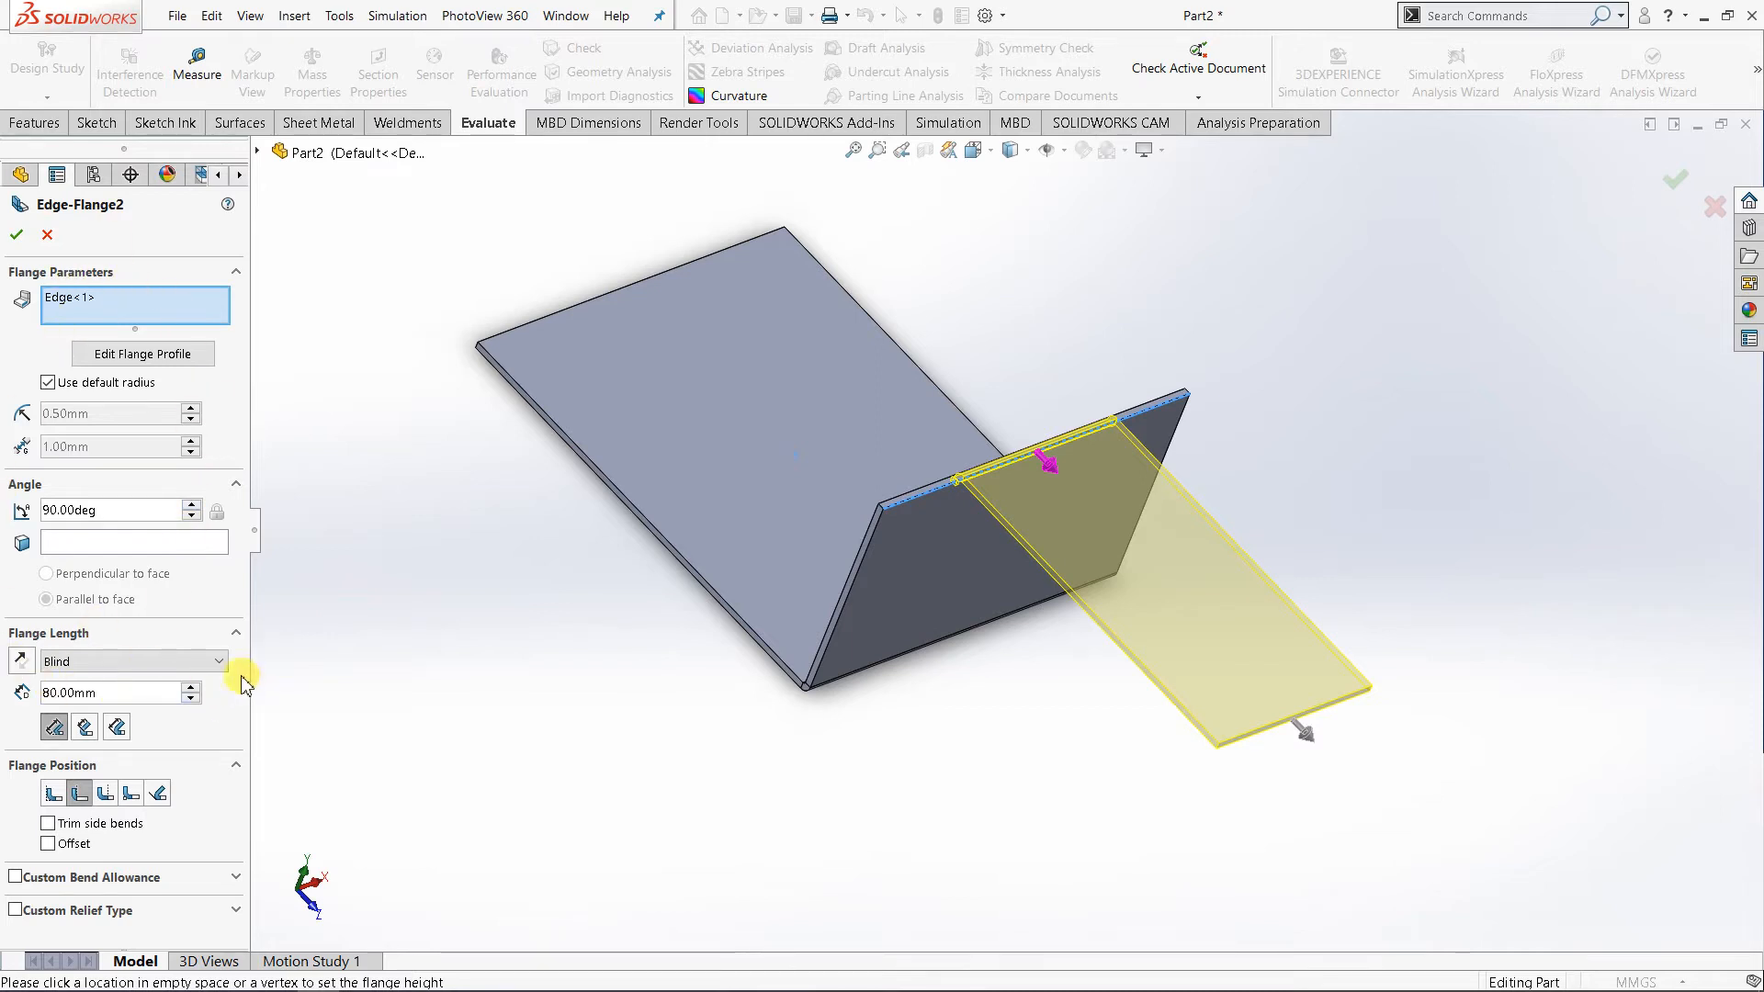
mouse_move(1209, 818)
middle_mouse_down()
mouse_move(1142, 758)
mouse_move(1201, 752)
mouse_move(1201, 784)
middle_mouse_up()
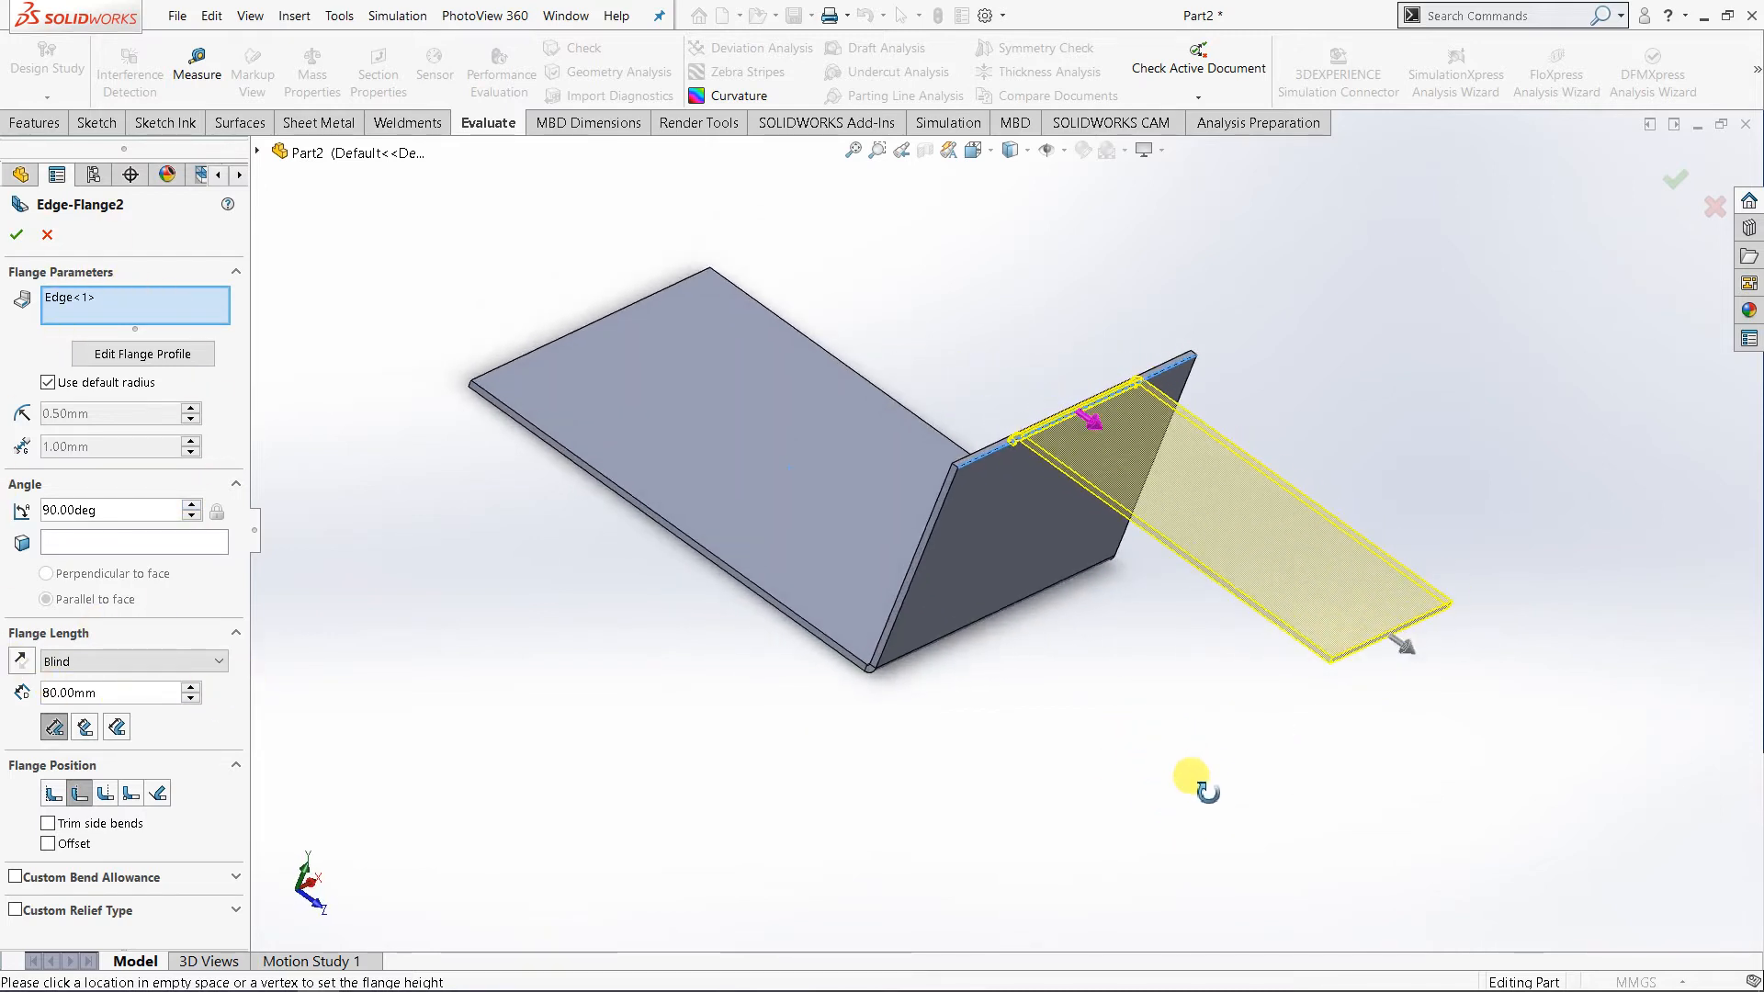
left_click(17, 235)
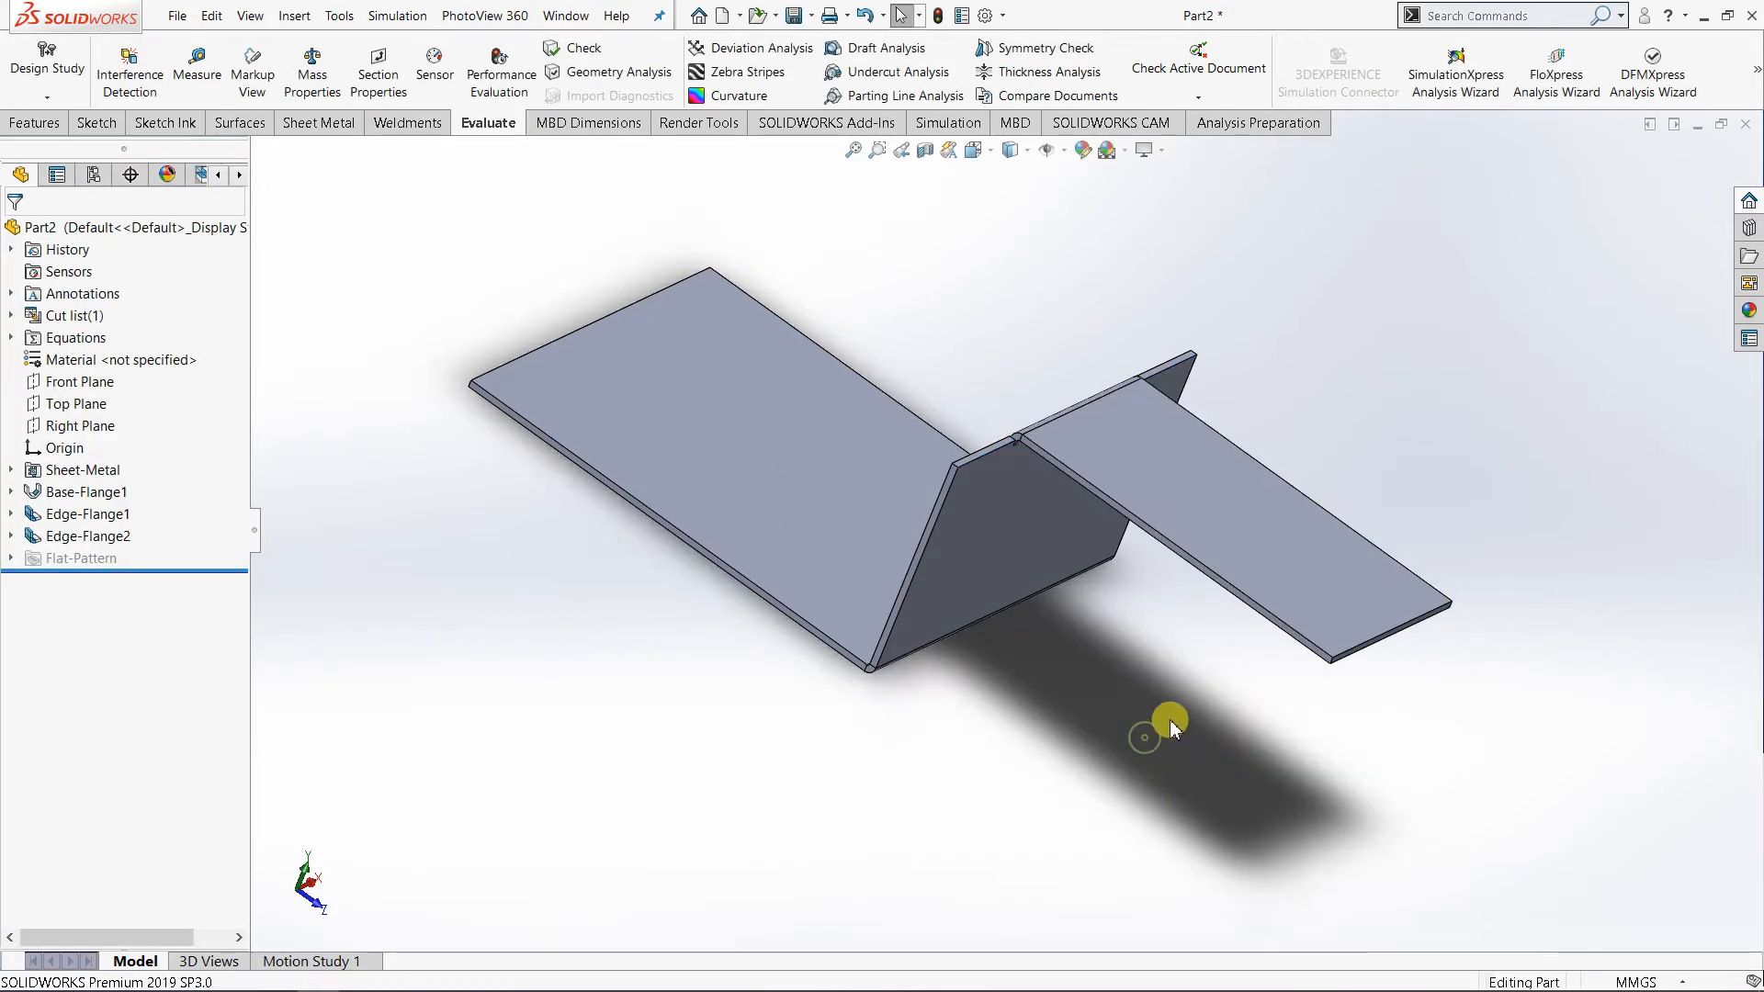
- Examine the narrowed flange's bend and reliefs, flatten the part to inspect its flat pattern, and fold it back
middle_click_drag(1174, 726, 1222, 826)
scroll(1127, 473, "up", 8)
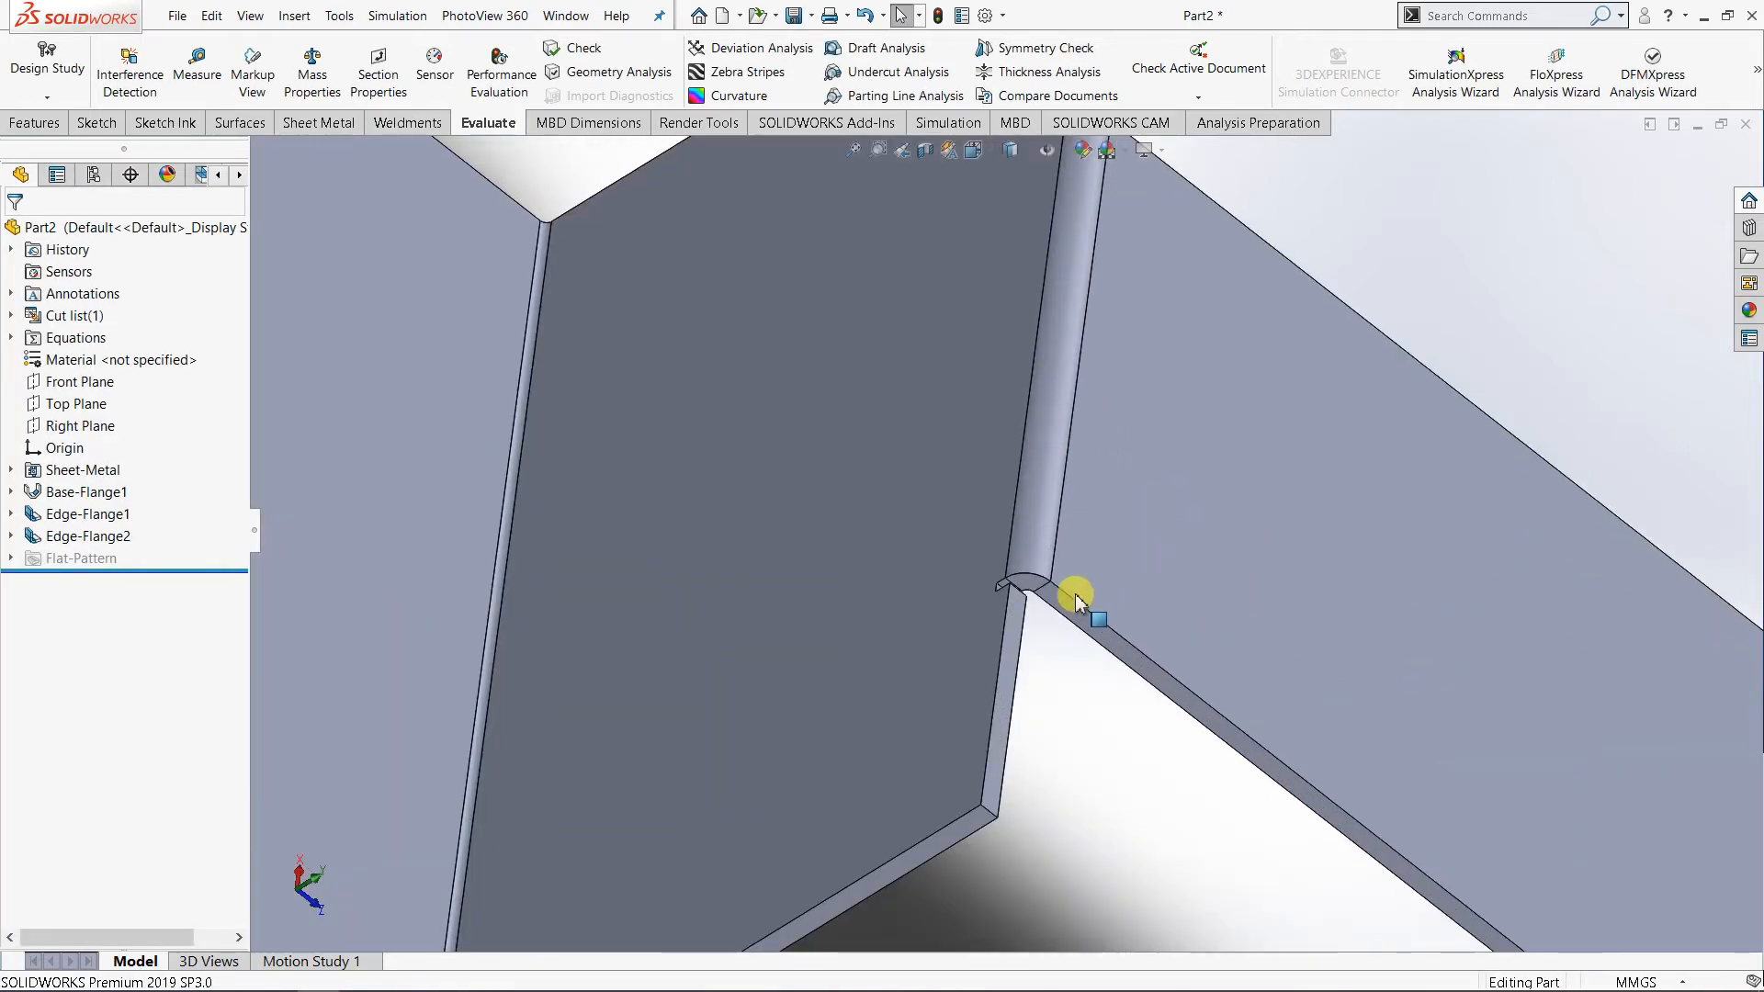
mouse_move(1065, 641)
middle_mouse_down()
mouse_move(1010, 792)
mouse_move(1055, 658)
middle_mouse_up()
scroll(1058, 533, "down", 4)
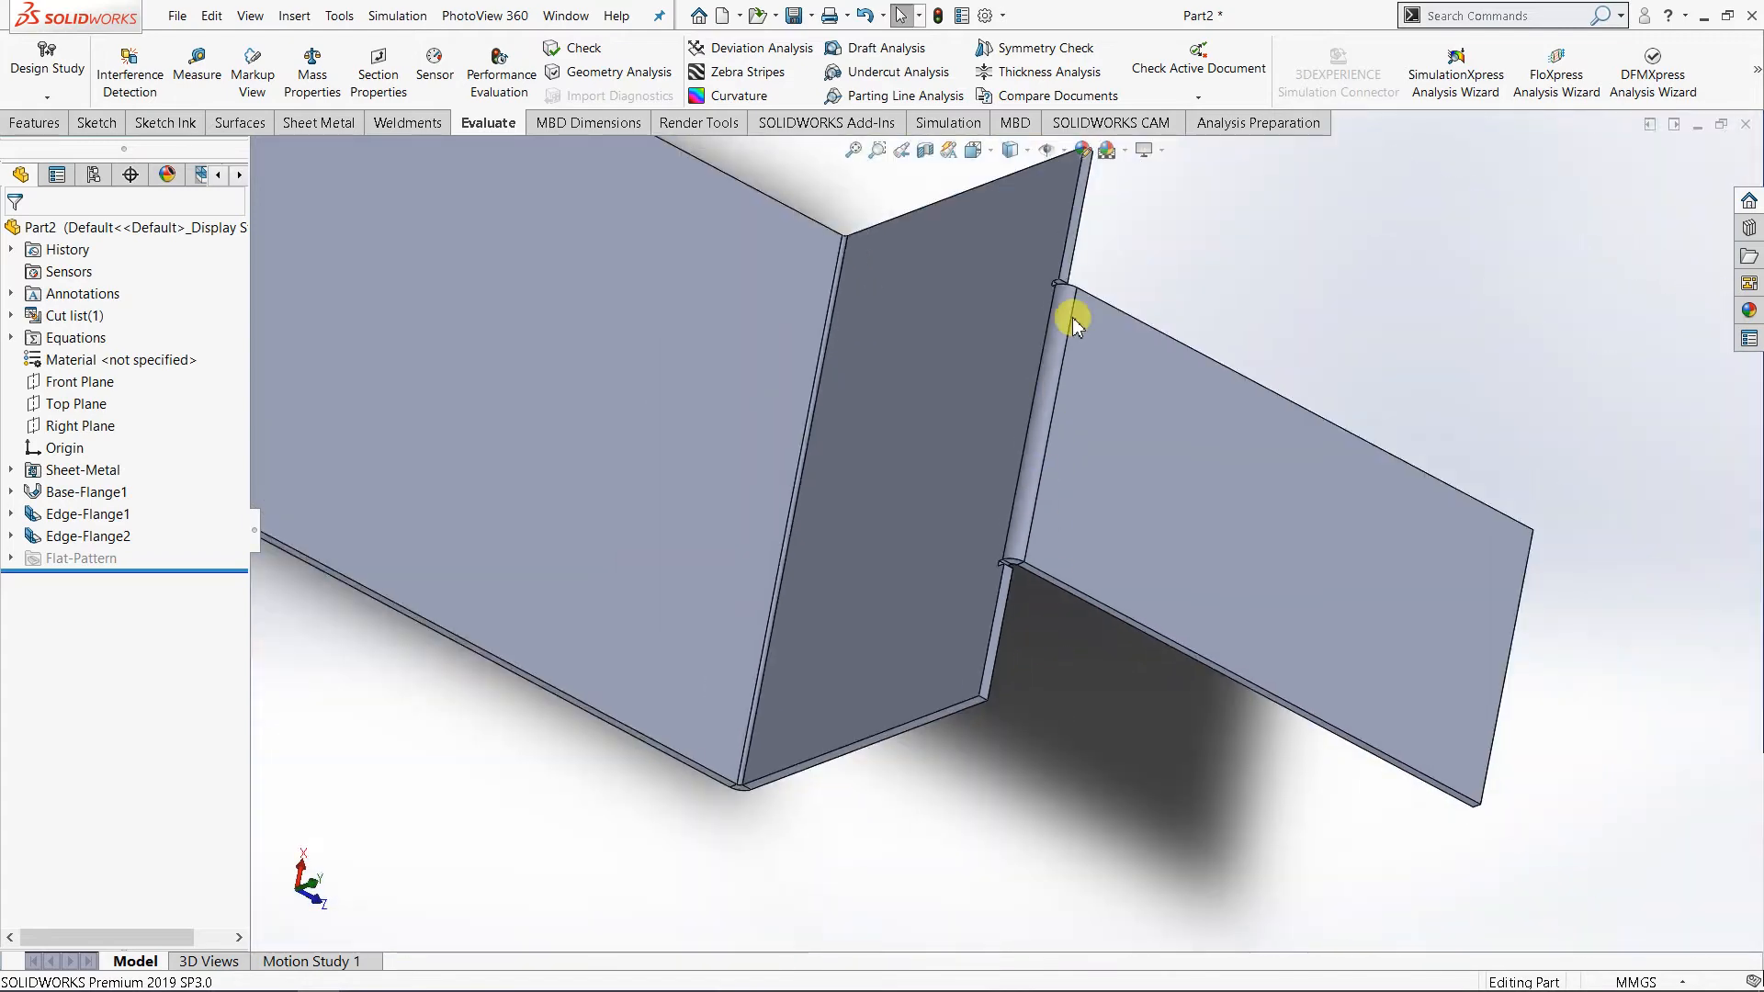
left_click(317, 122)
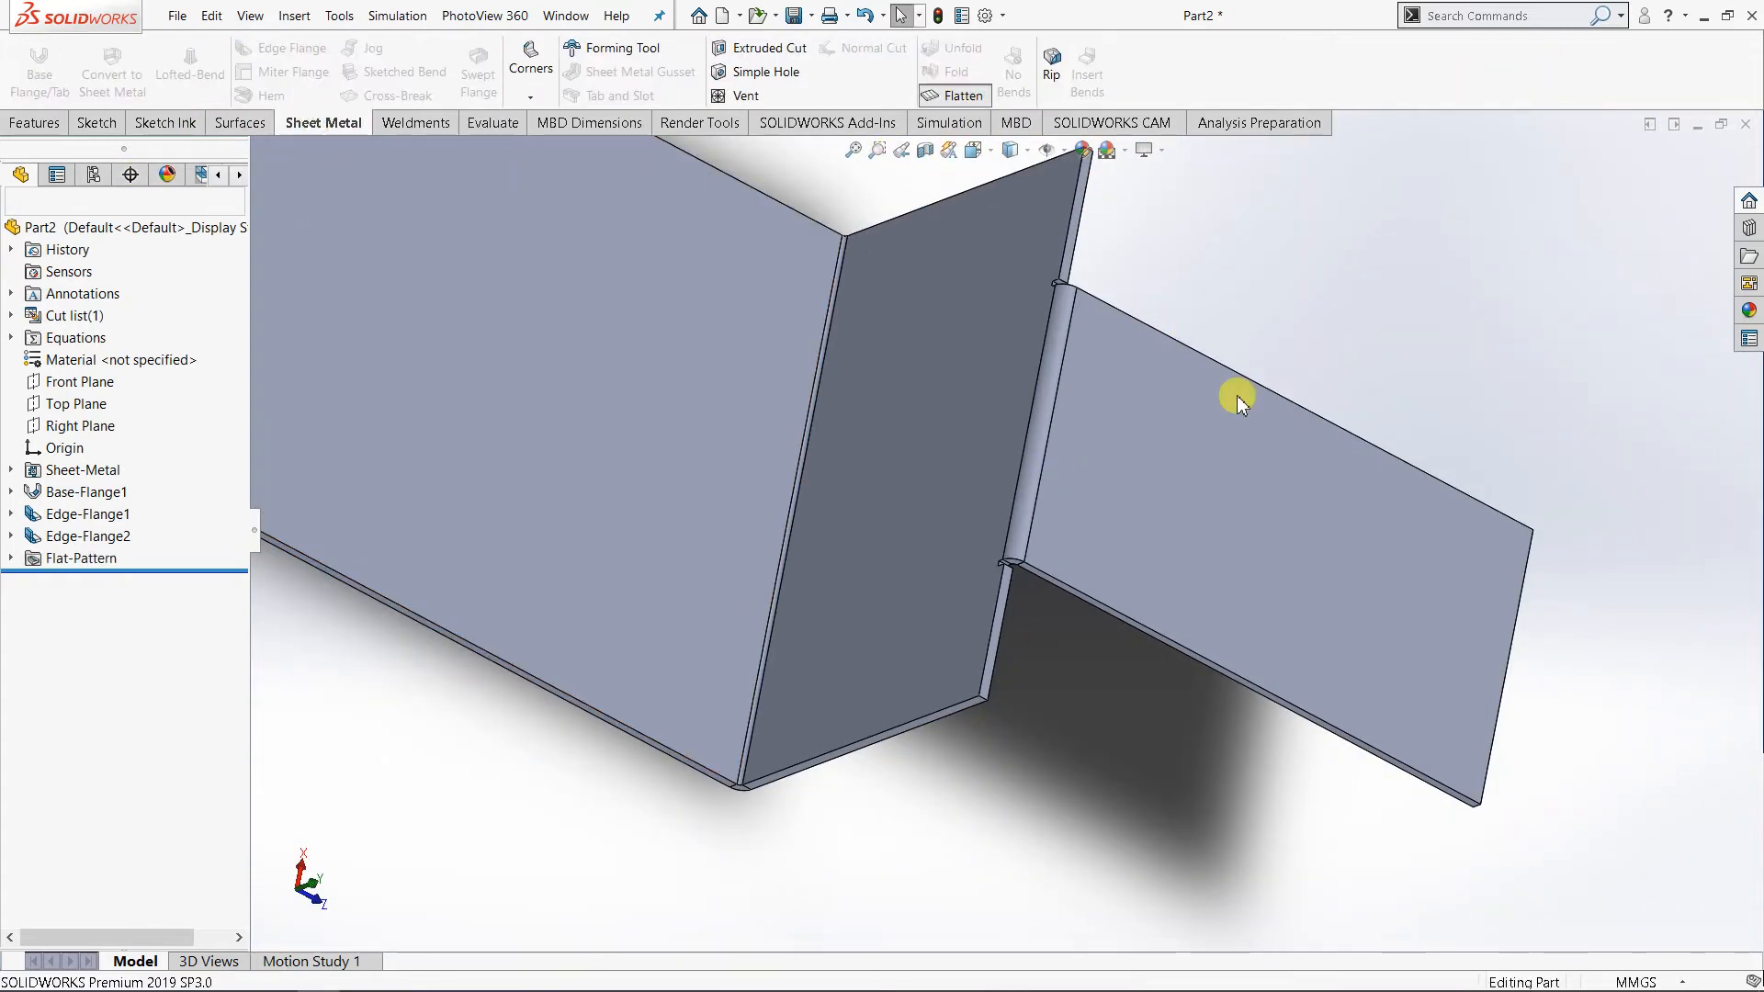
middle_click_drag(1009, 572, 896, 476)
scroll(1015, 613, "up", 2)
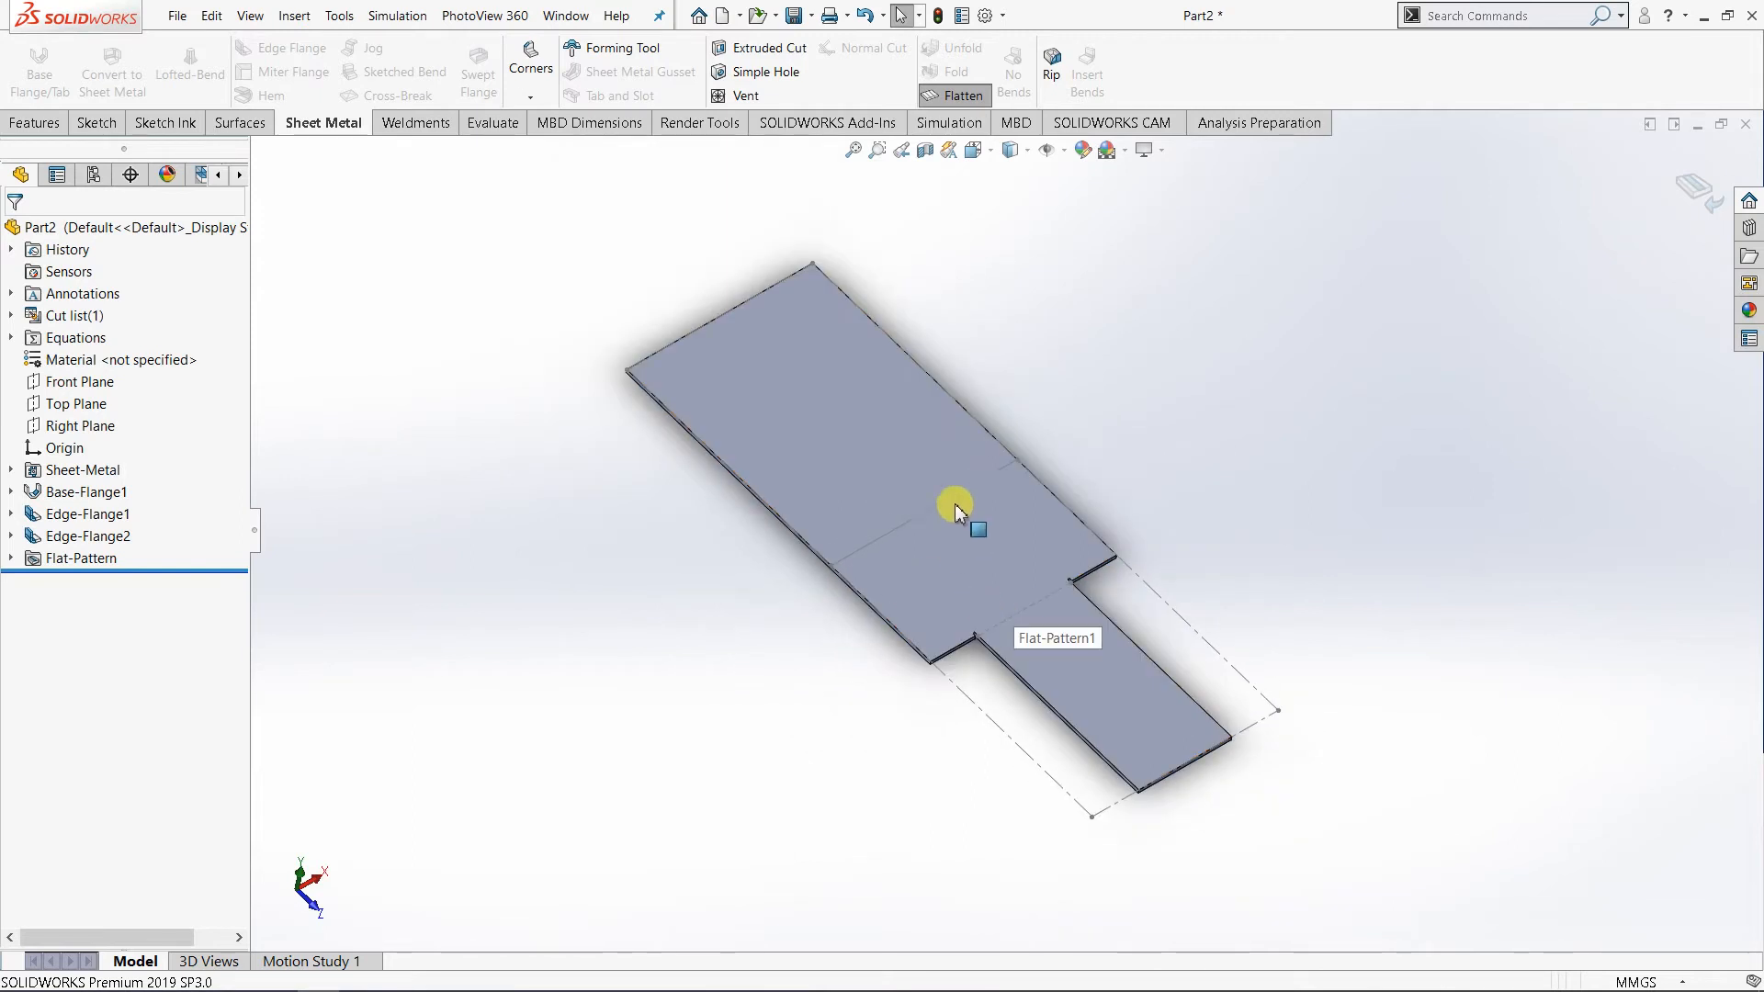
scroll(929, 515, "down", 2)
middle_click_drag(1055, 653, 1079, 583)
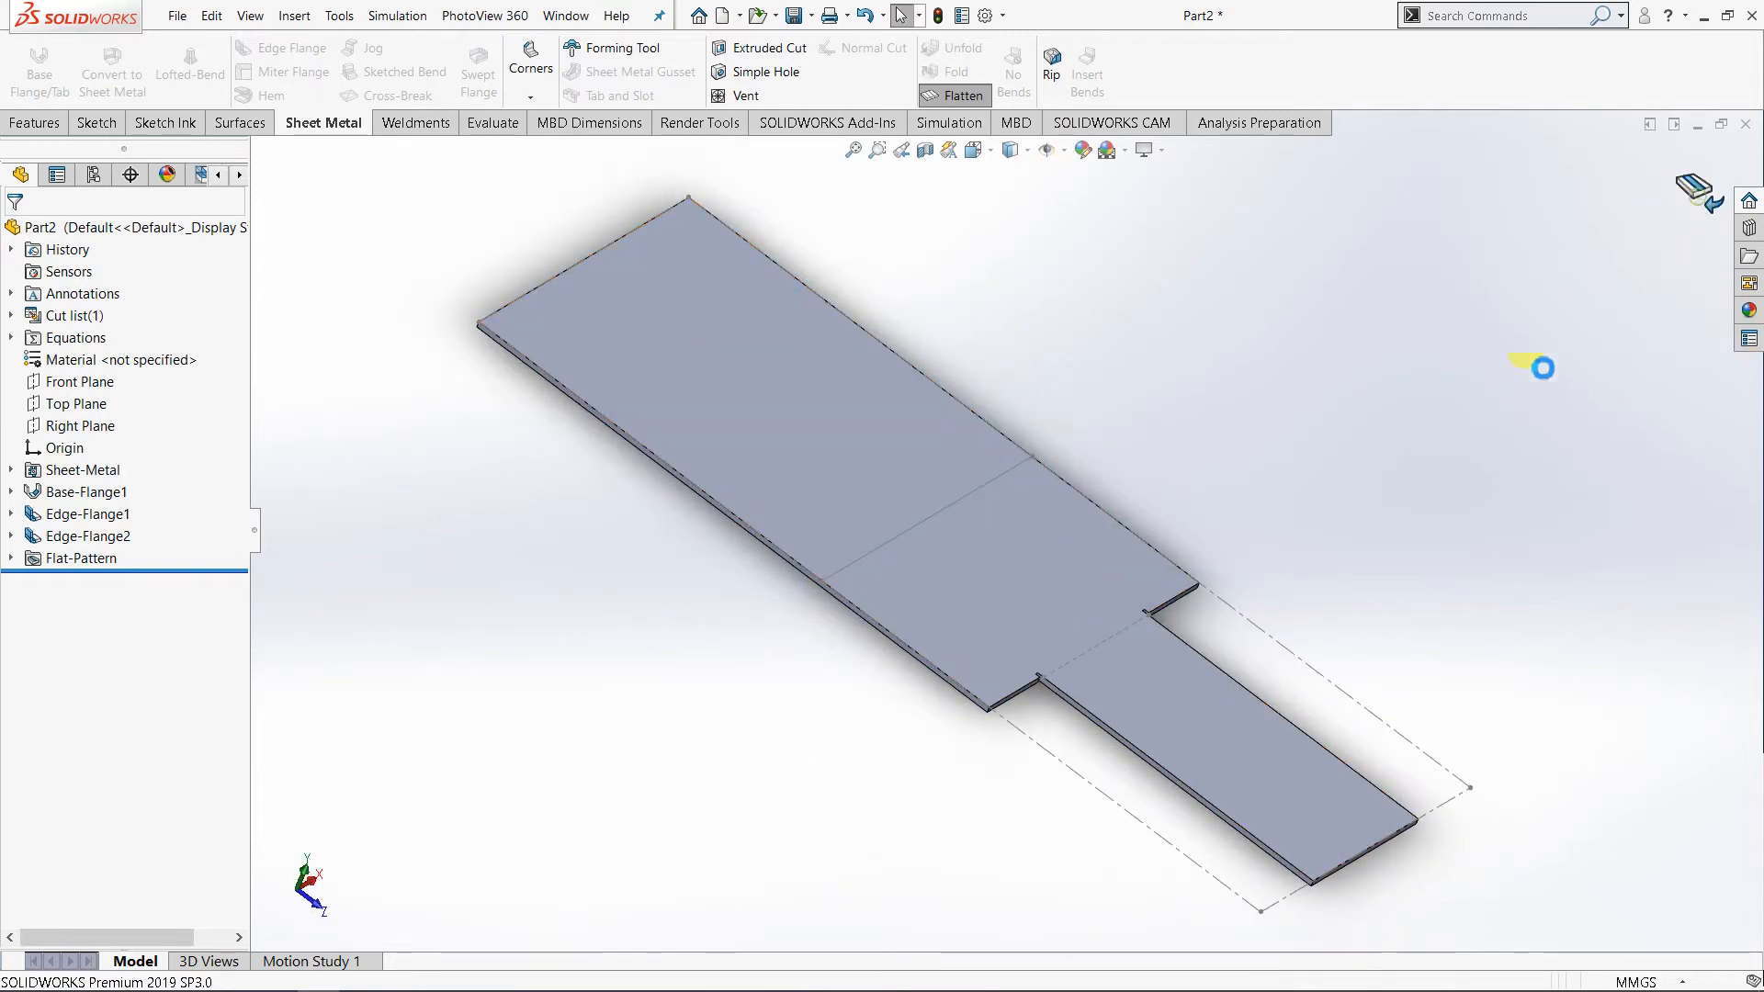
scroll(1250, 472, "down", 1)
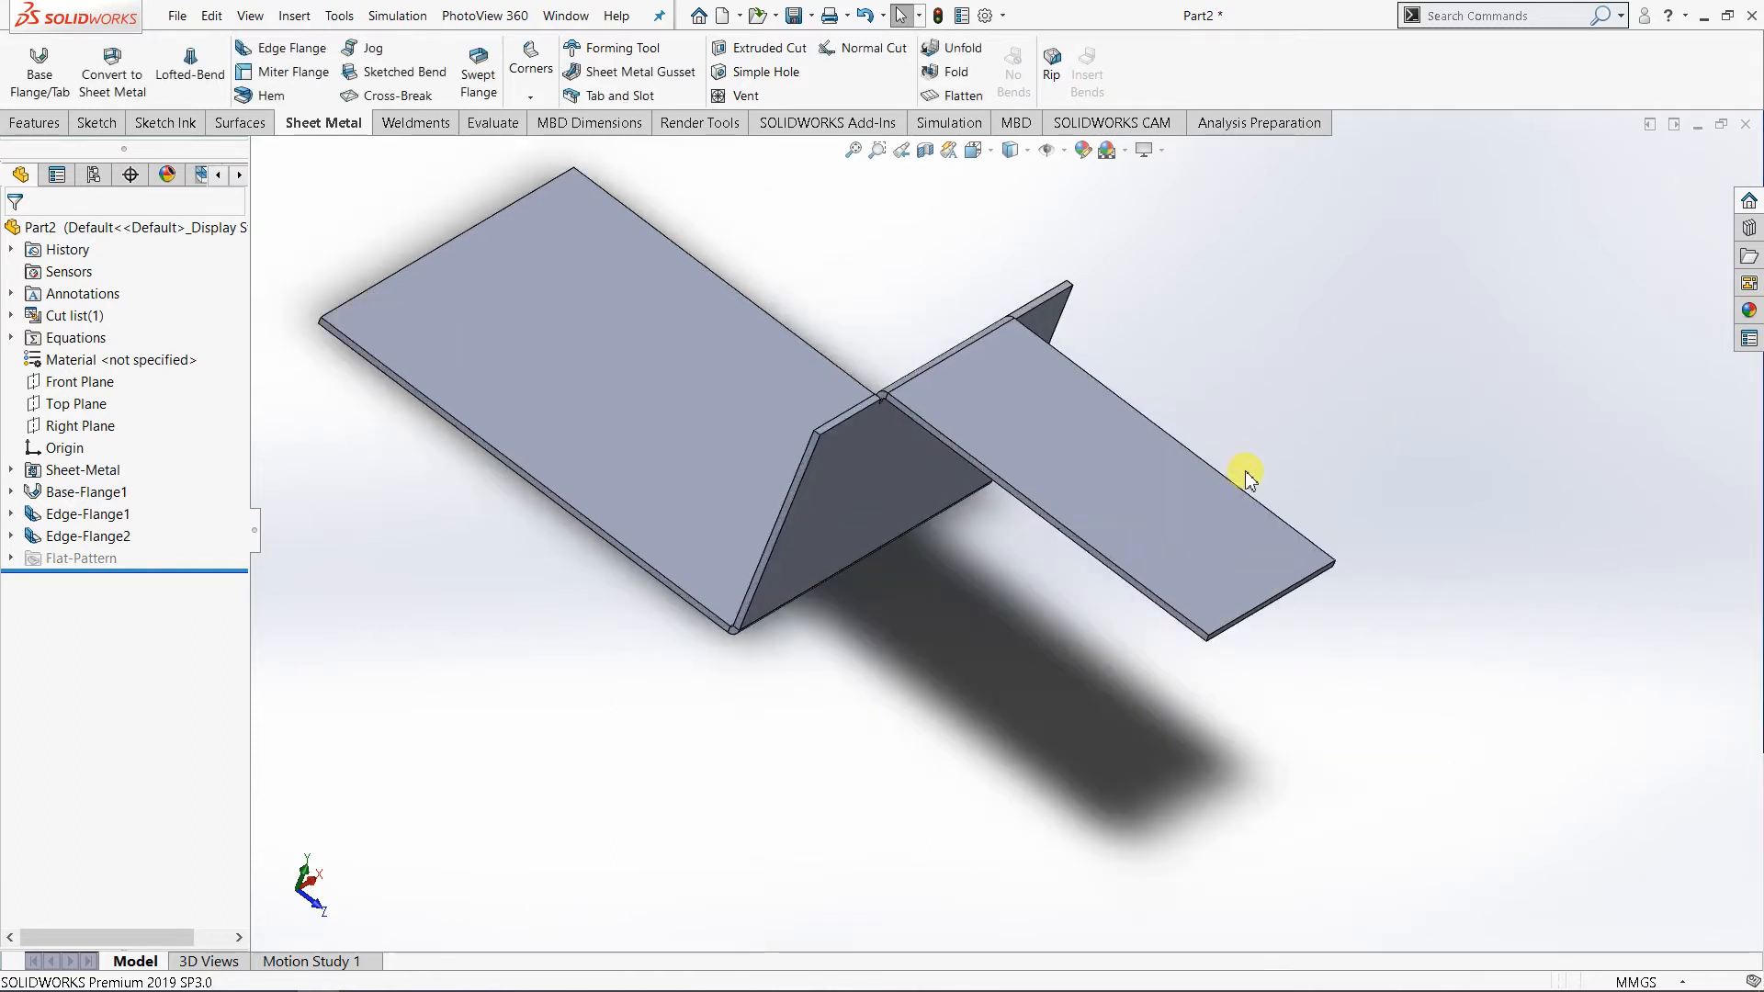
- Start a third edge flange on the narrowed flange's free end edge, extending upward about 64.5 mm
middle_click_drag(1317, 574, 1327, 630)
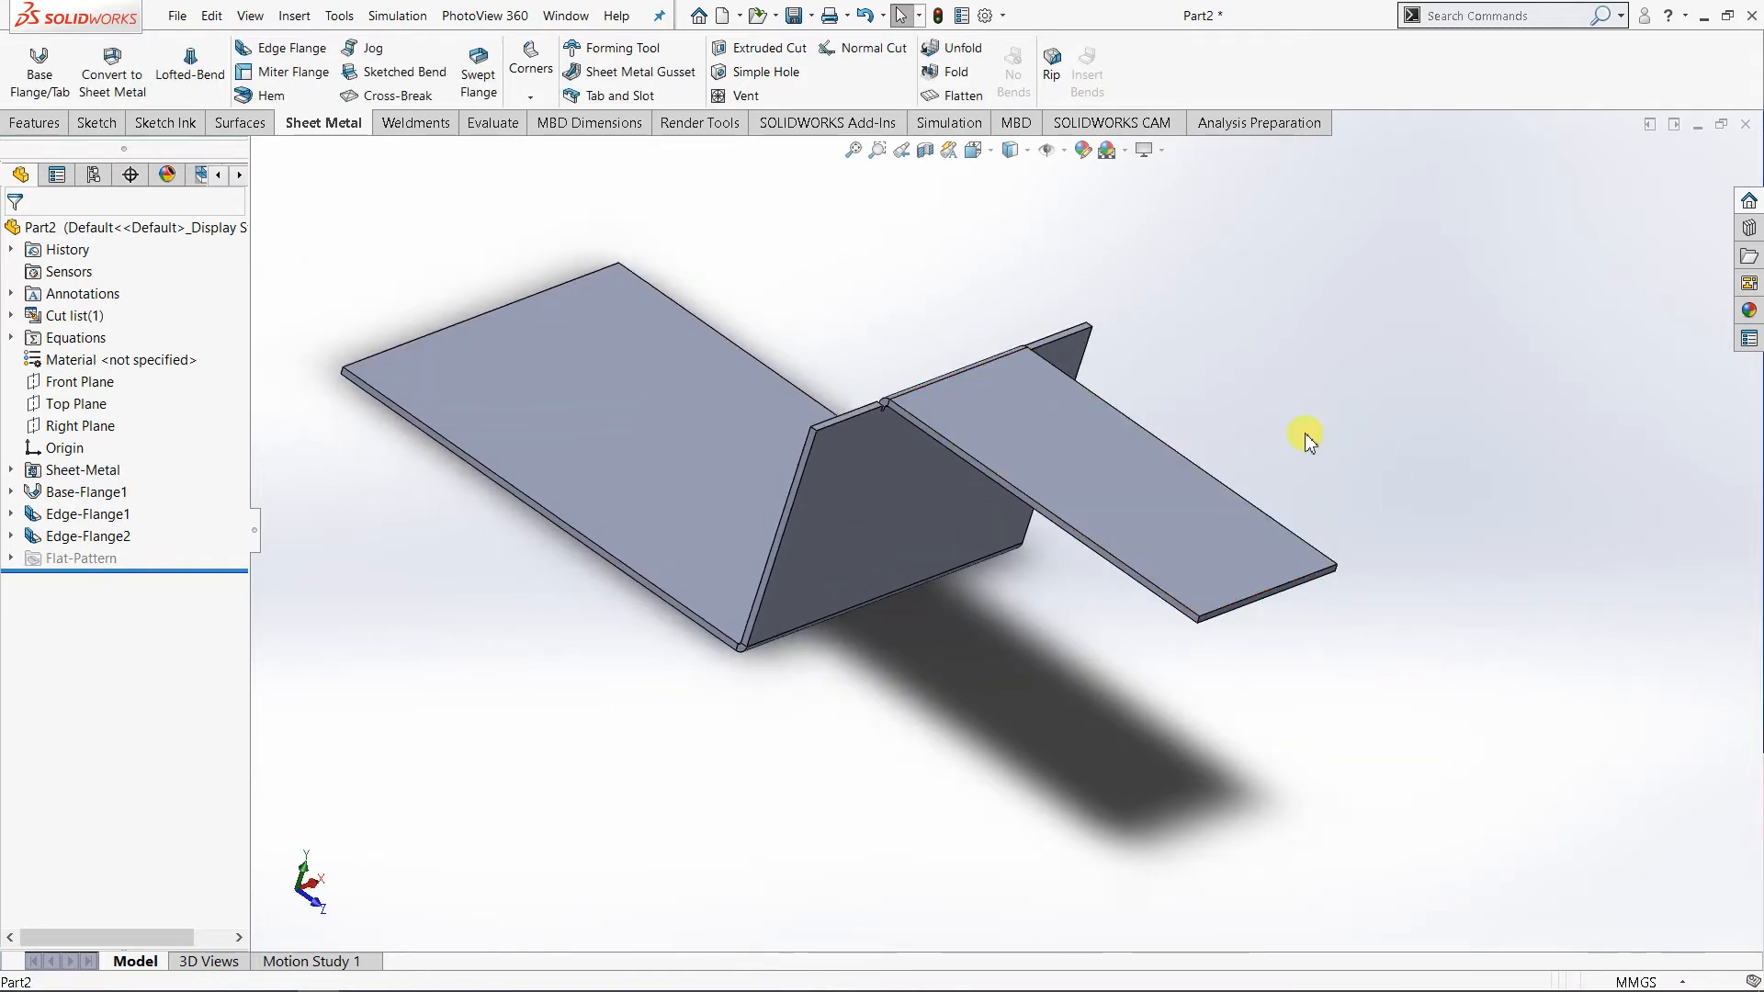
left_click(976, 150)
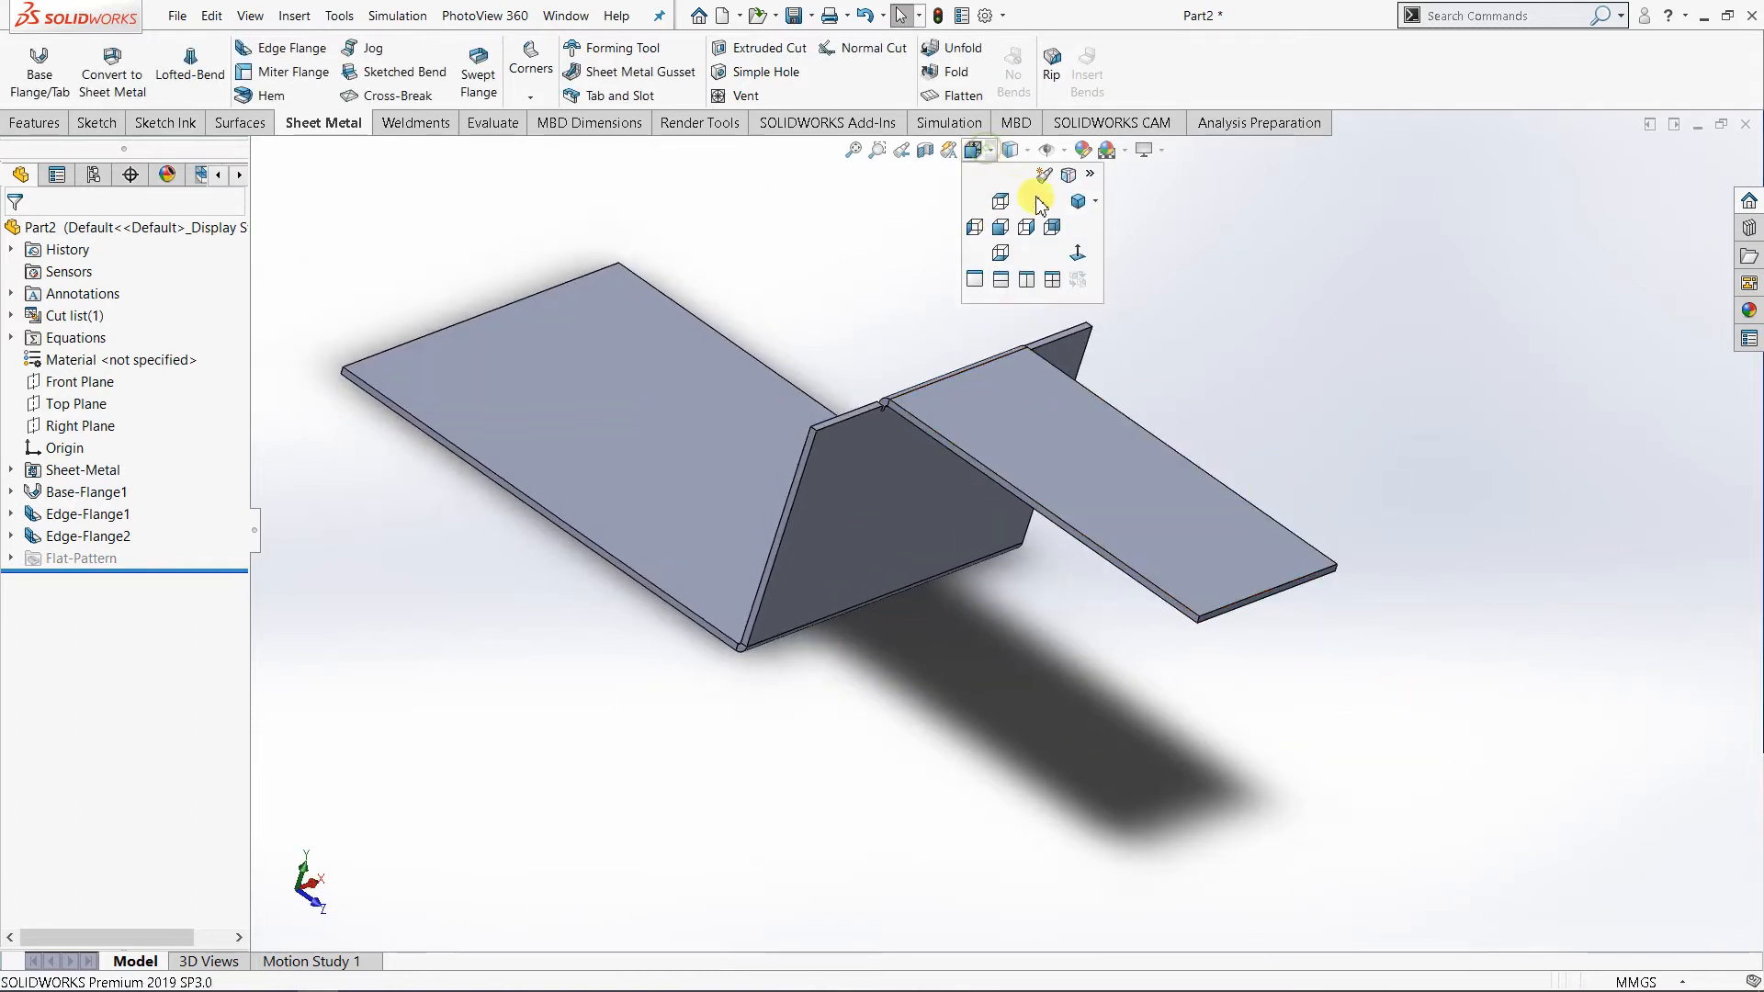
left_click(1085, 204)
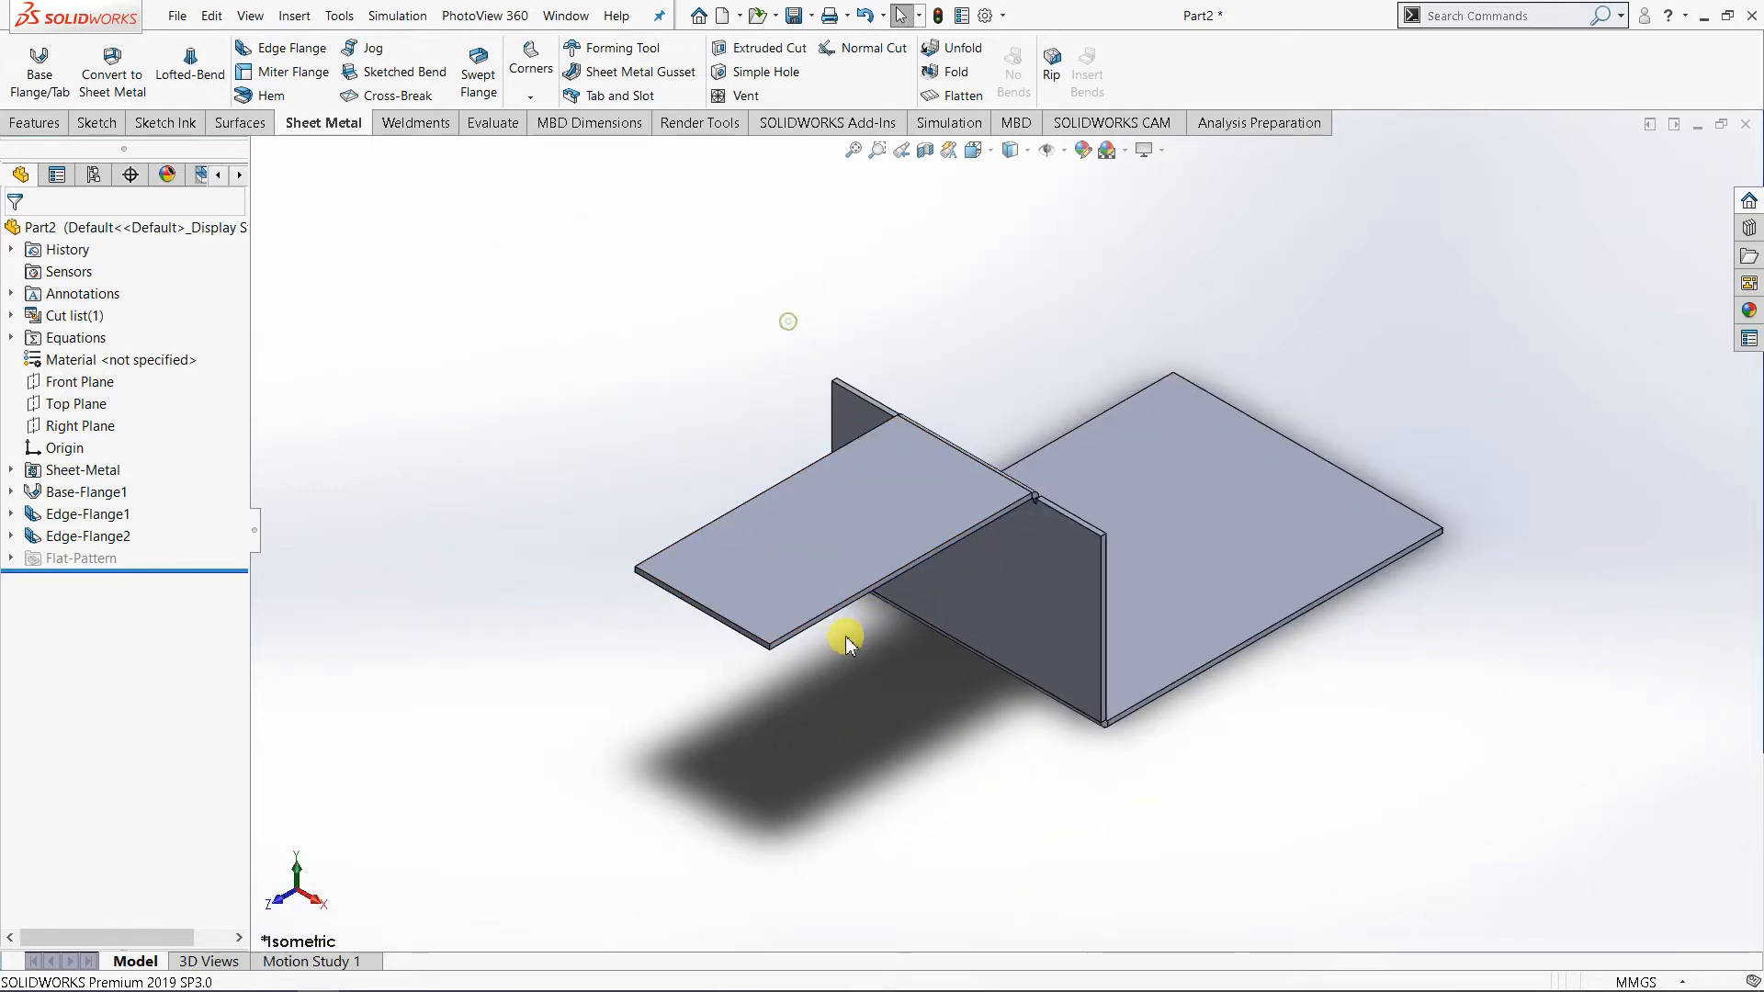
middle_click_drag(838, 632, 783, 602)
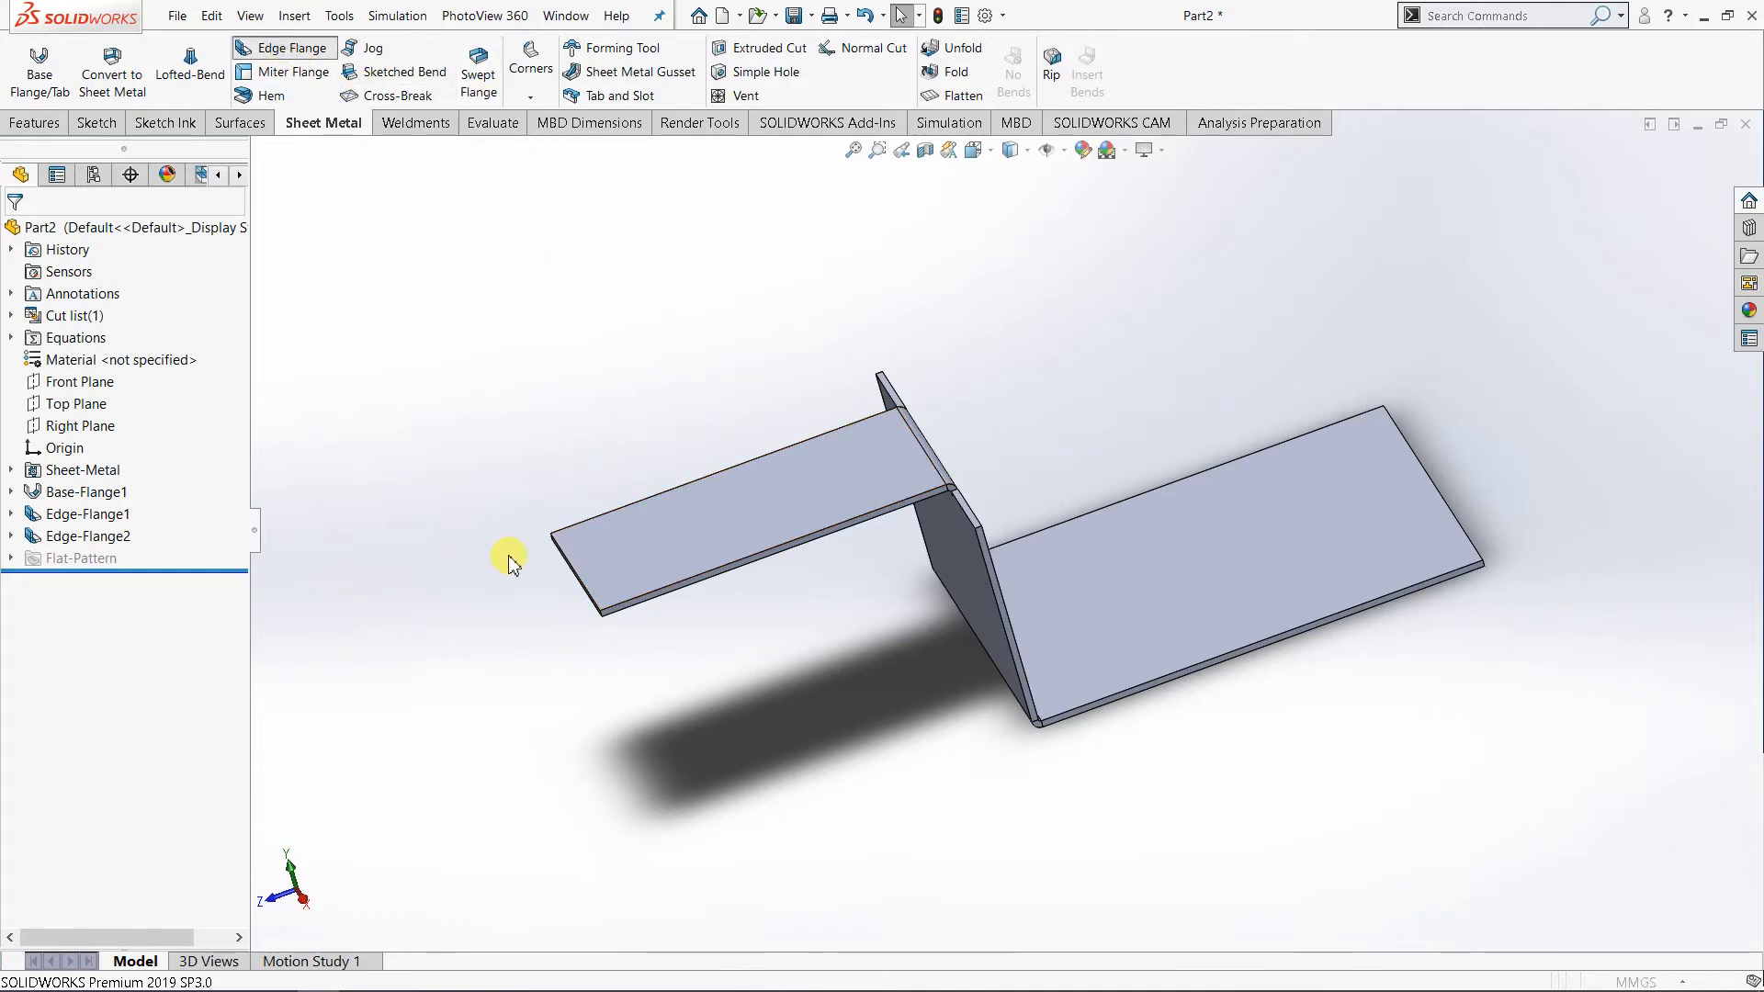
left_click(574, 575)
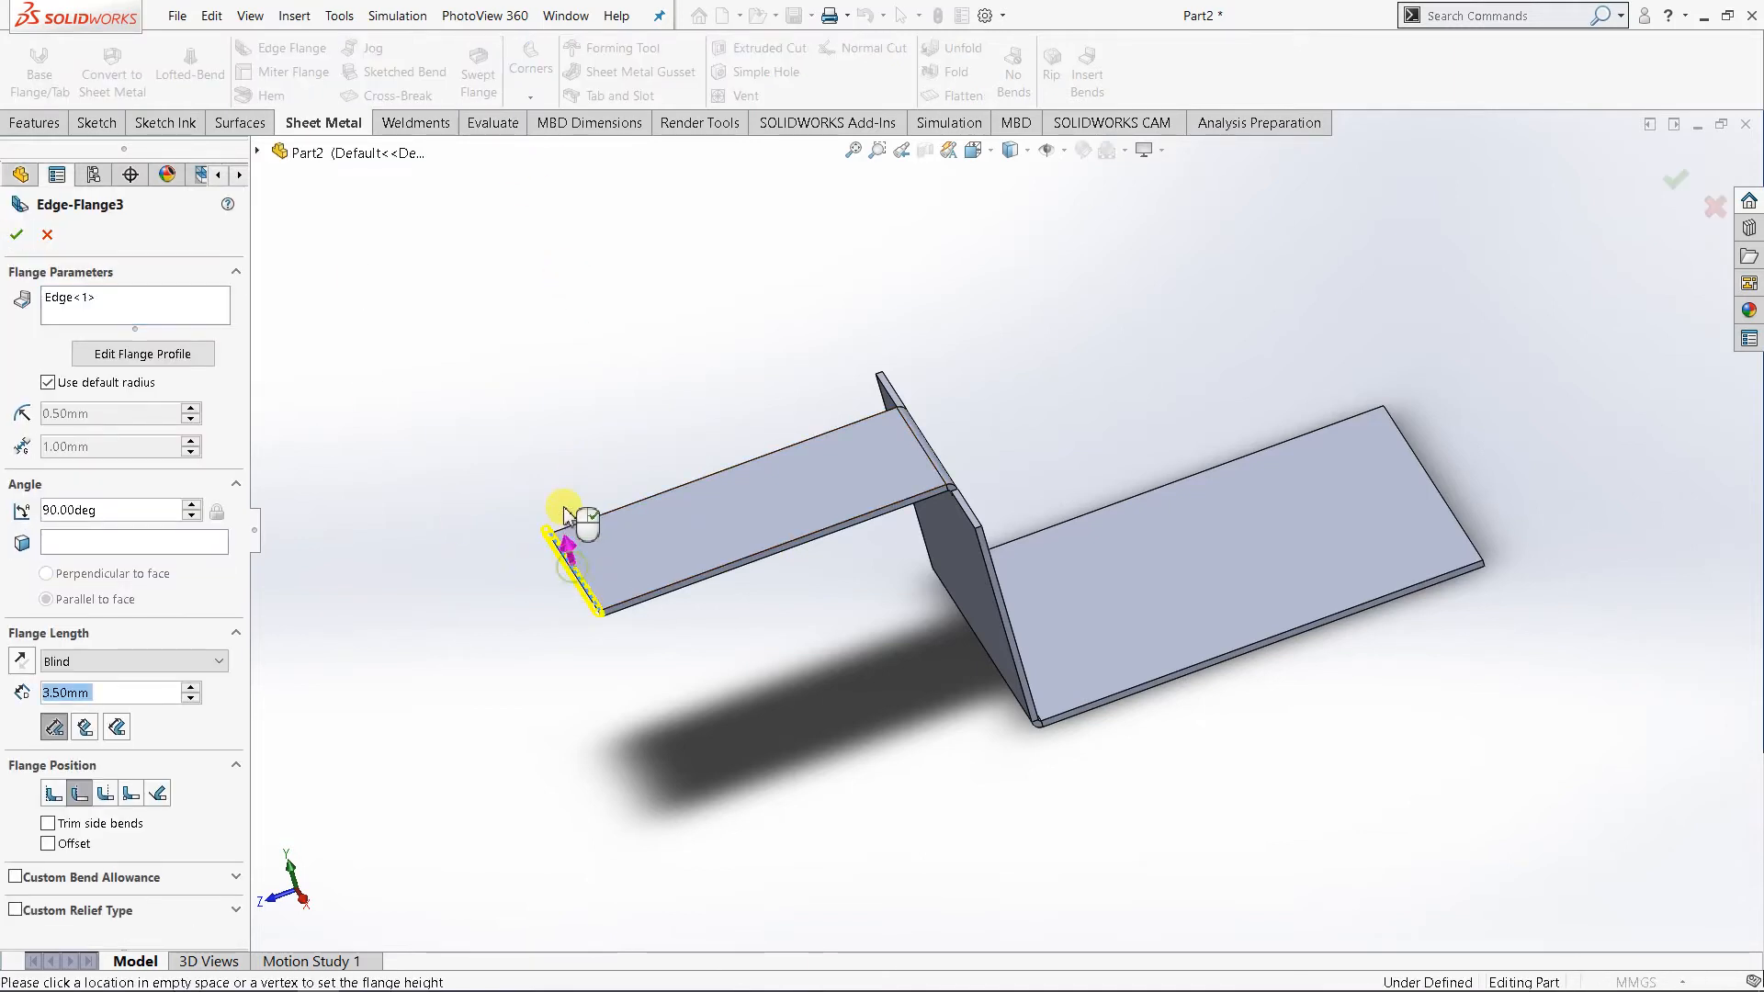
left_click(537, 307)
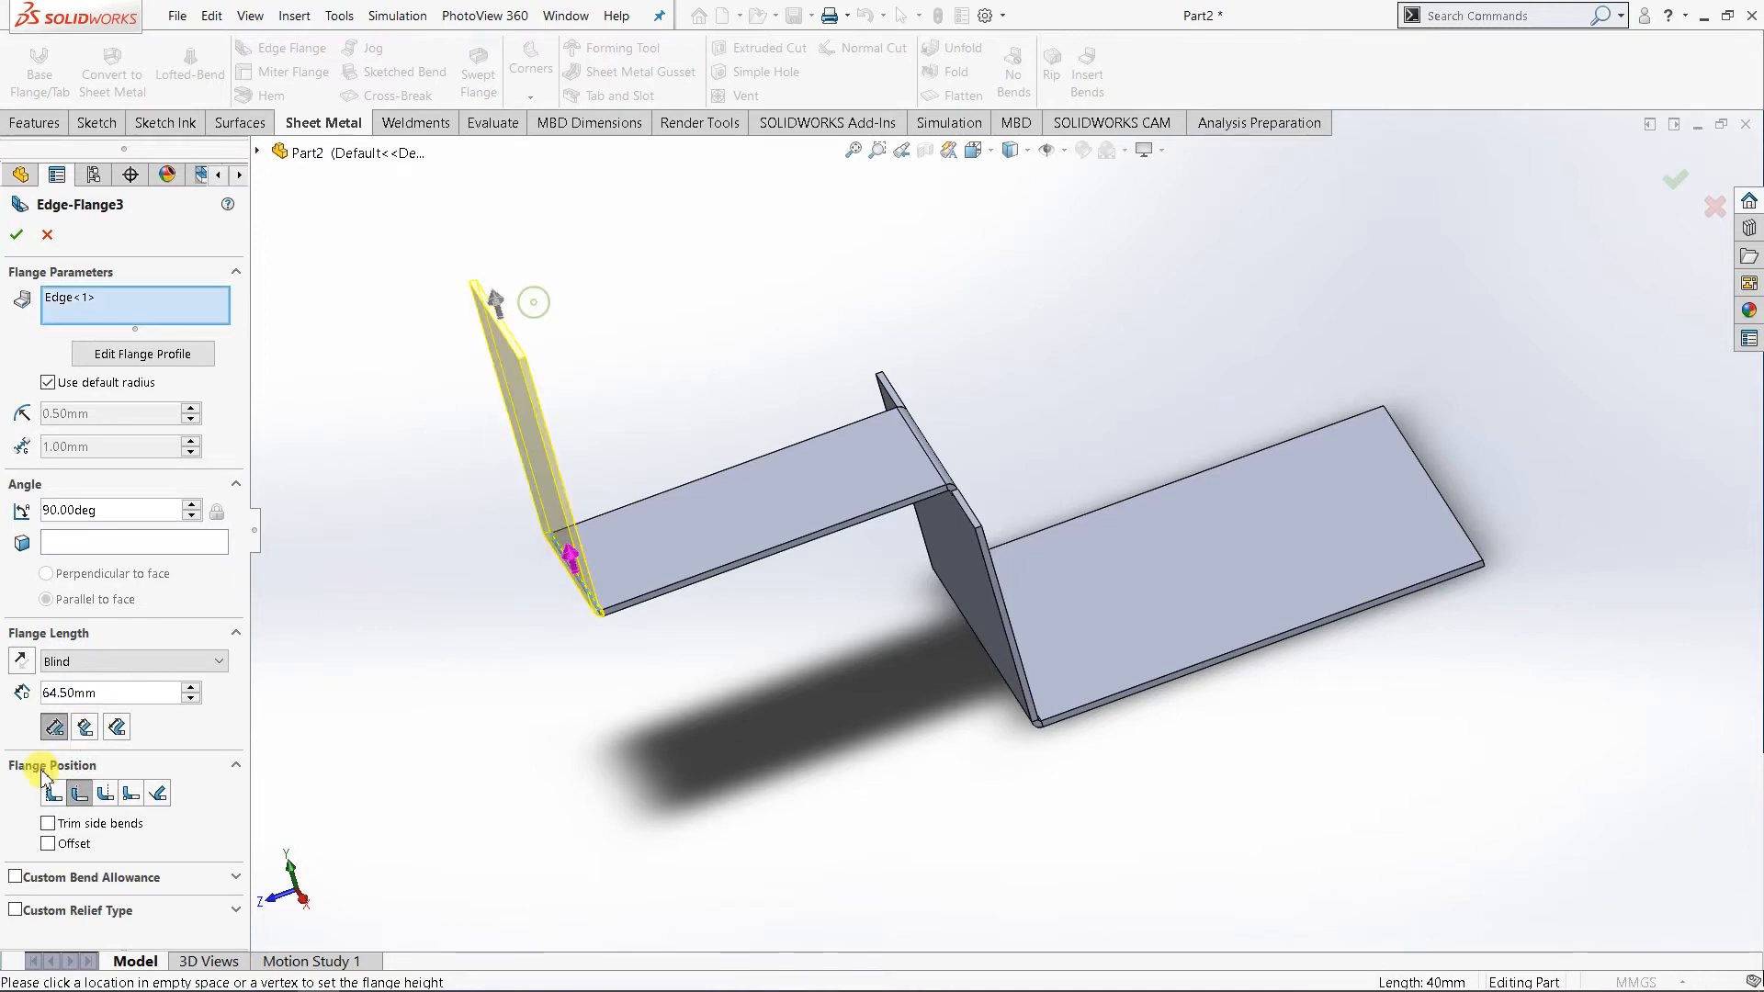
- Set the third edge flange's length to 70 mm and accept the flange
double_click(126, 695)
type("70")
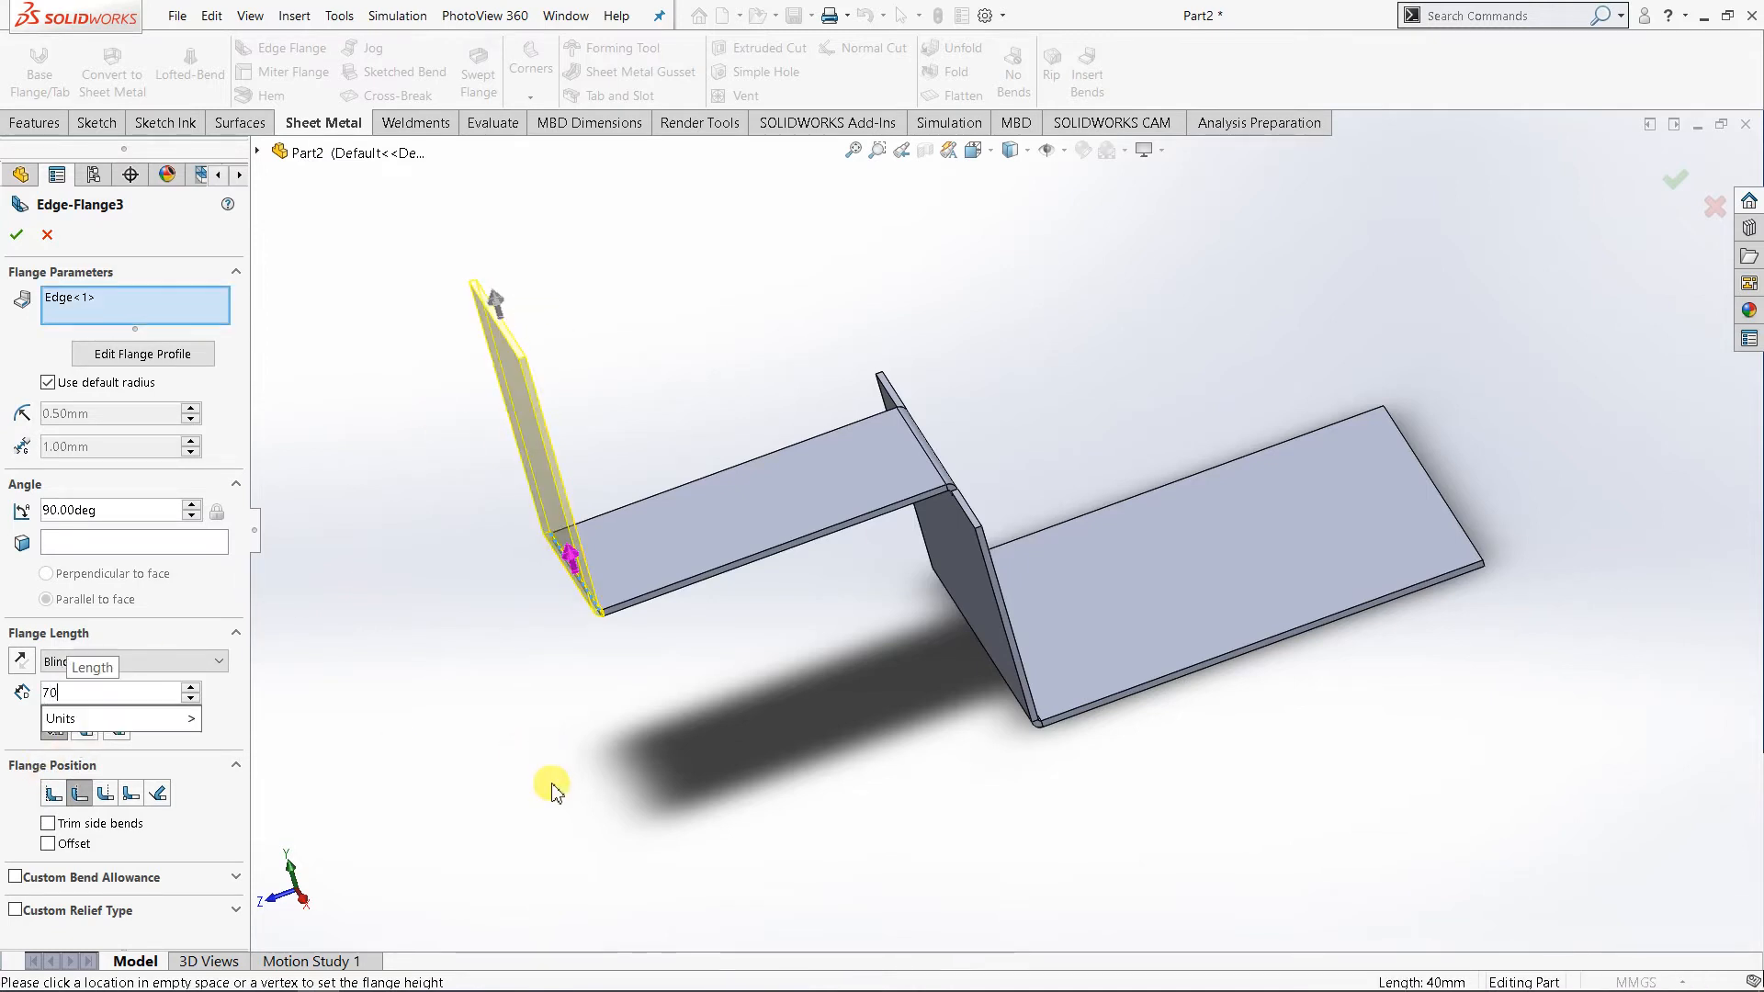
key("Return")
middle_click_drag(591, 733, 516, 673)
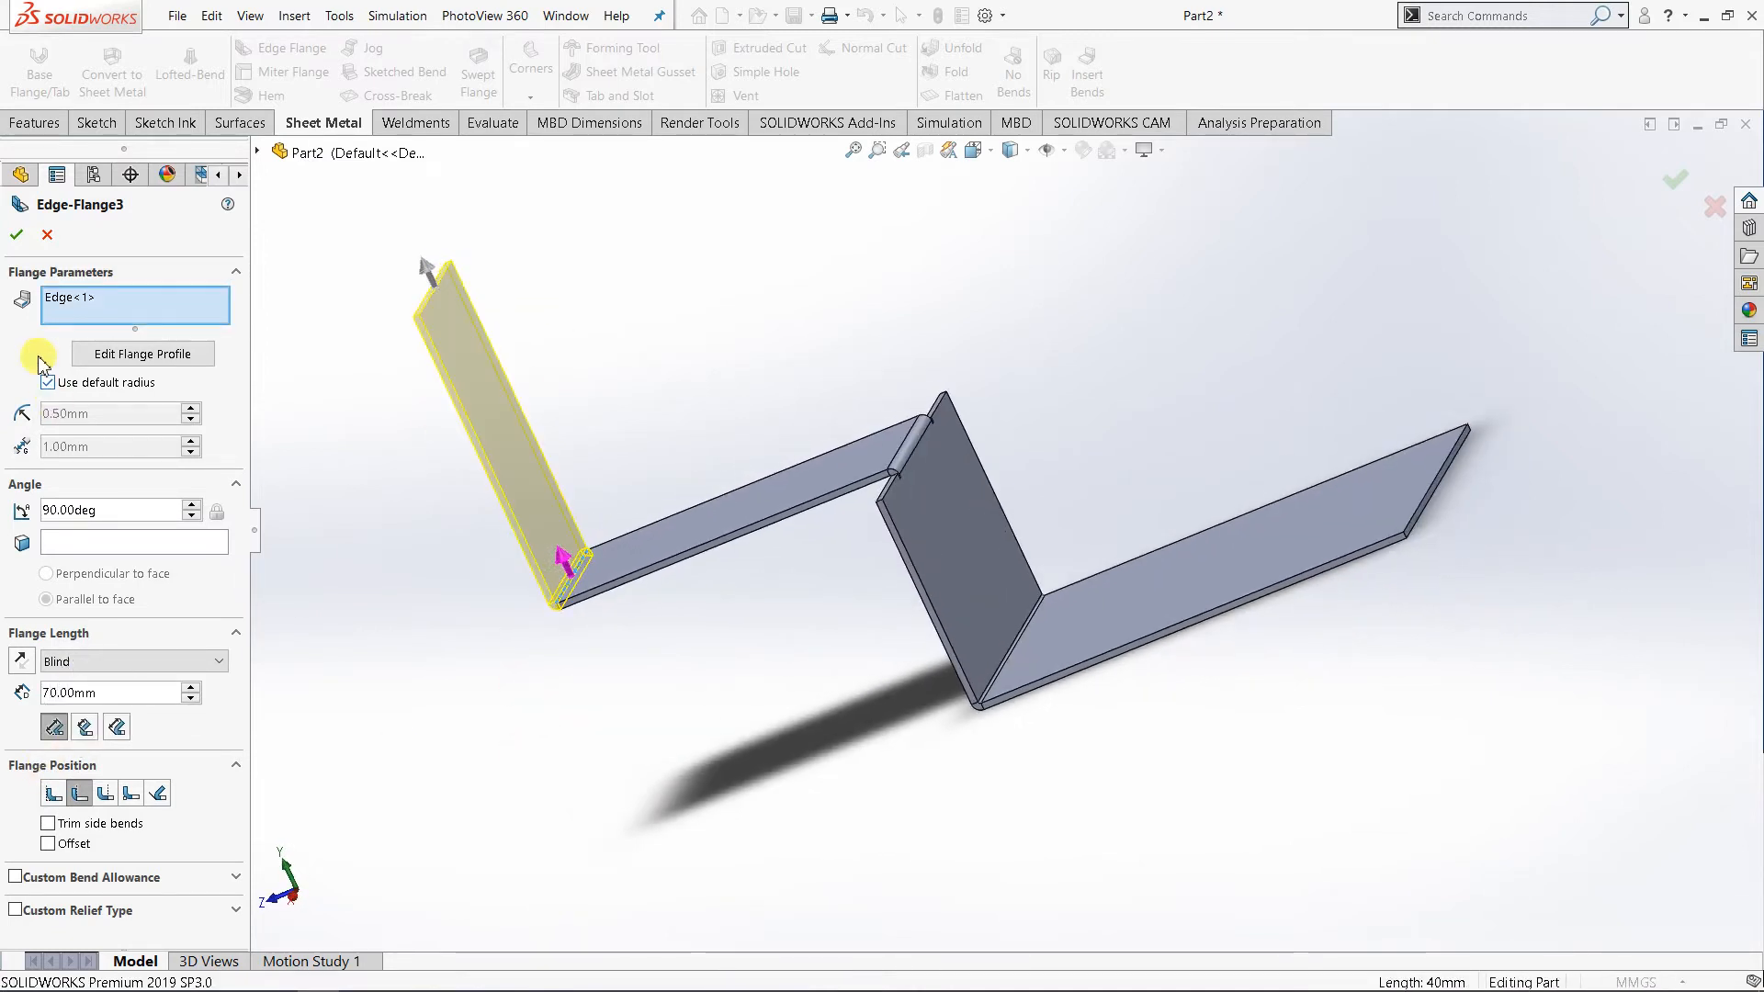
left_click(18, 241)
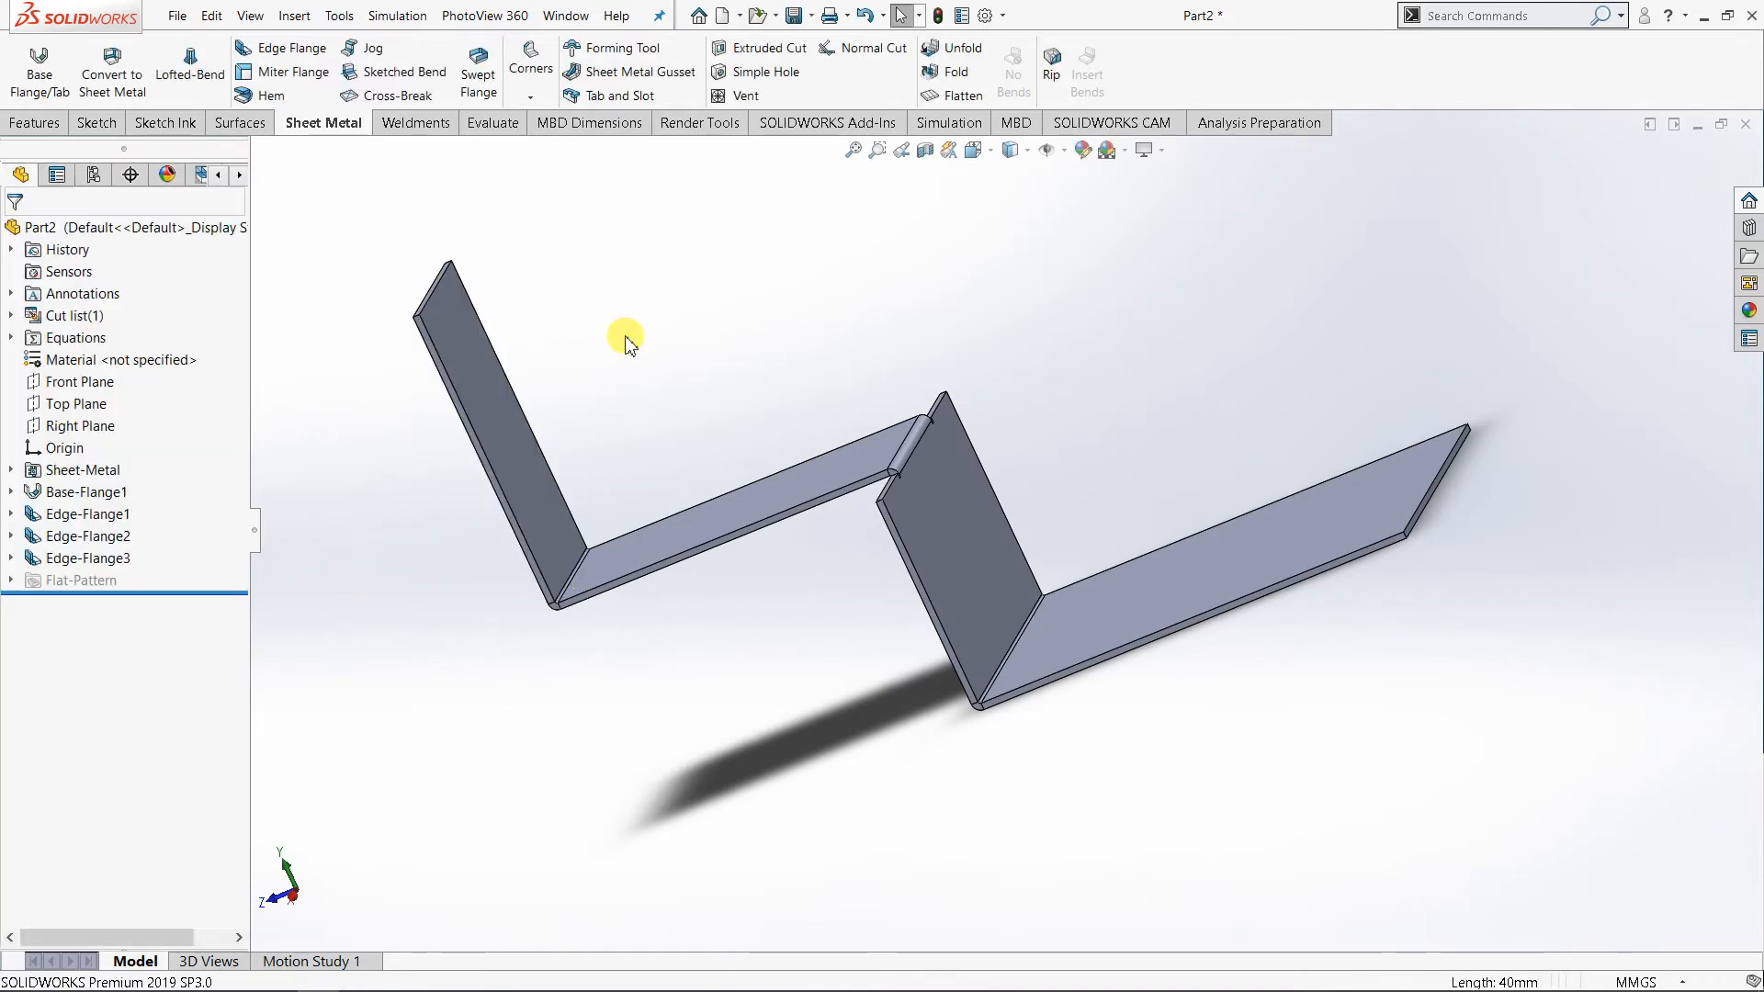
- Start a hem on the outer top edge of the third flange
middle_click_drag(919, 445, 748, 374)
middle_click_drag(753, 468, 664, 407)
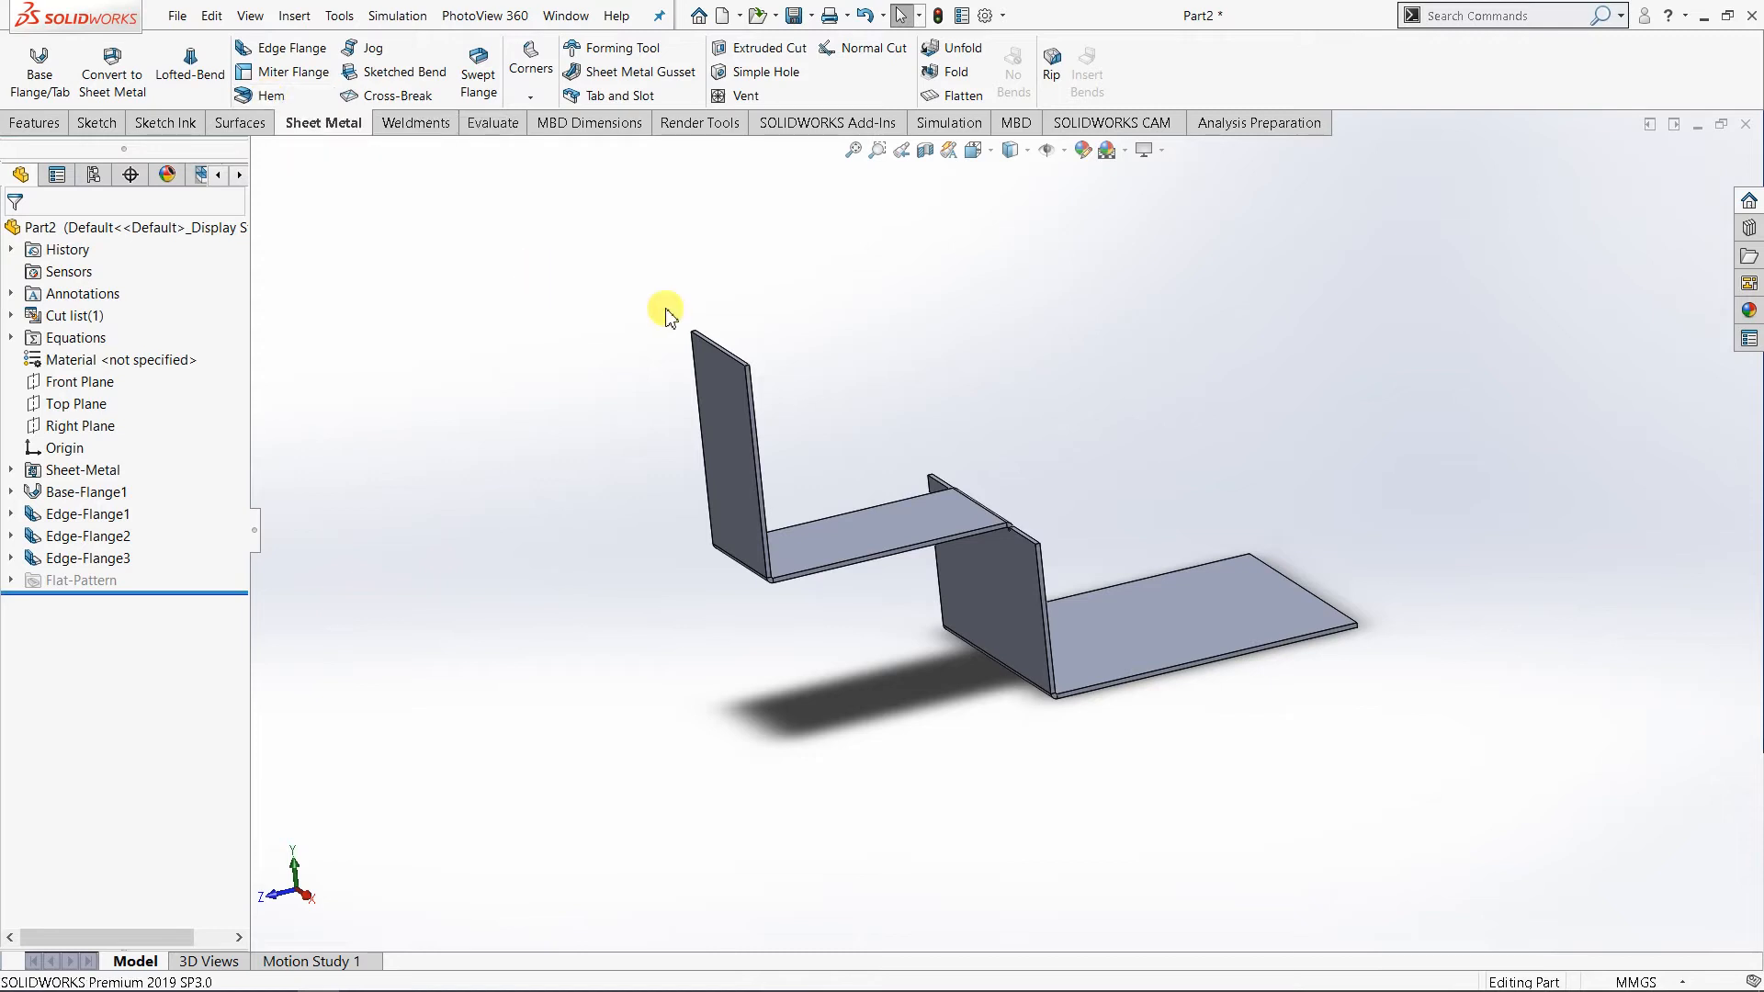
mouse_move(776, 443)
middle_mouse_down()
mouse_move(791, 453)
mouse_move(748, 465)
mouse_move(788, 453)
middle_mouse_up()
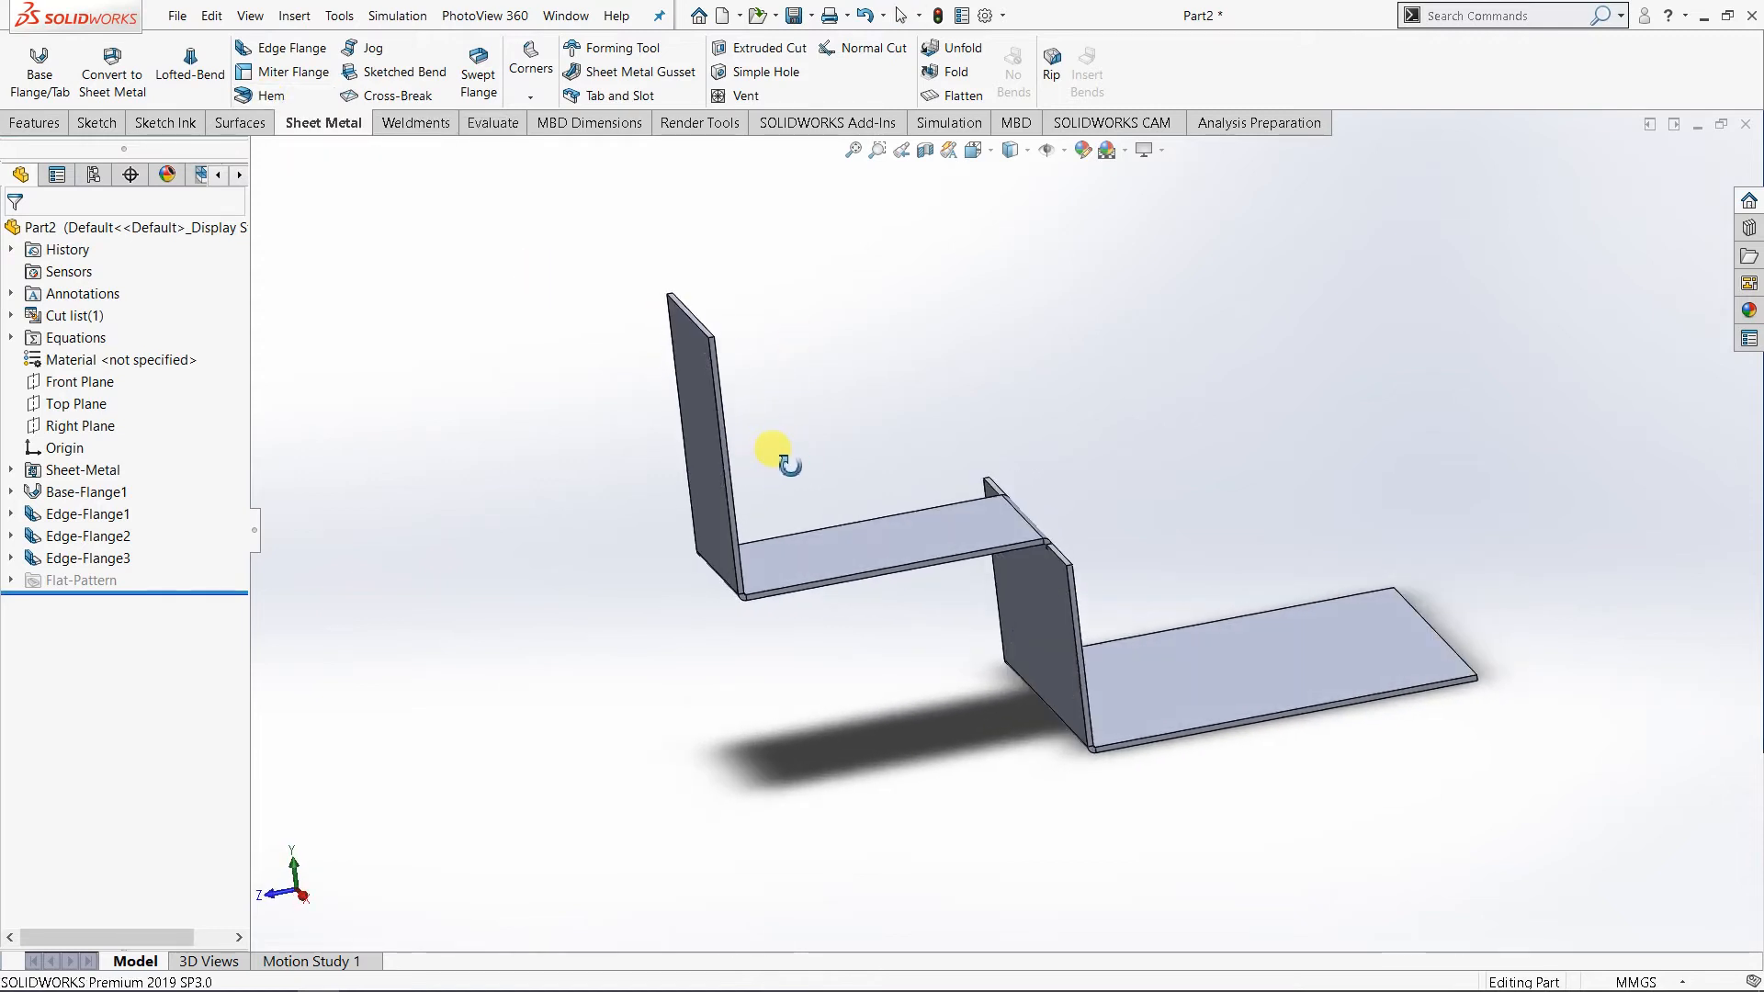
scroll(464, 265, "down", 3)
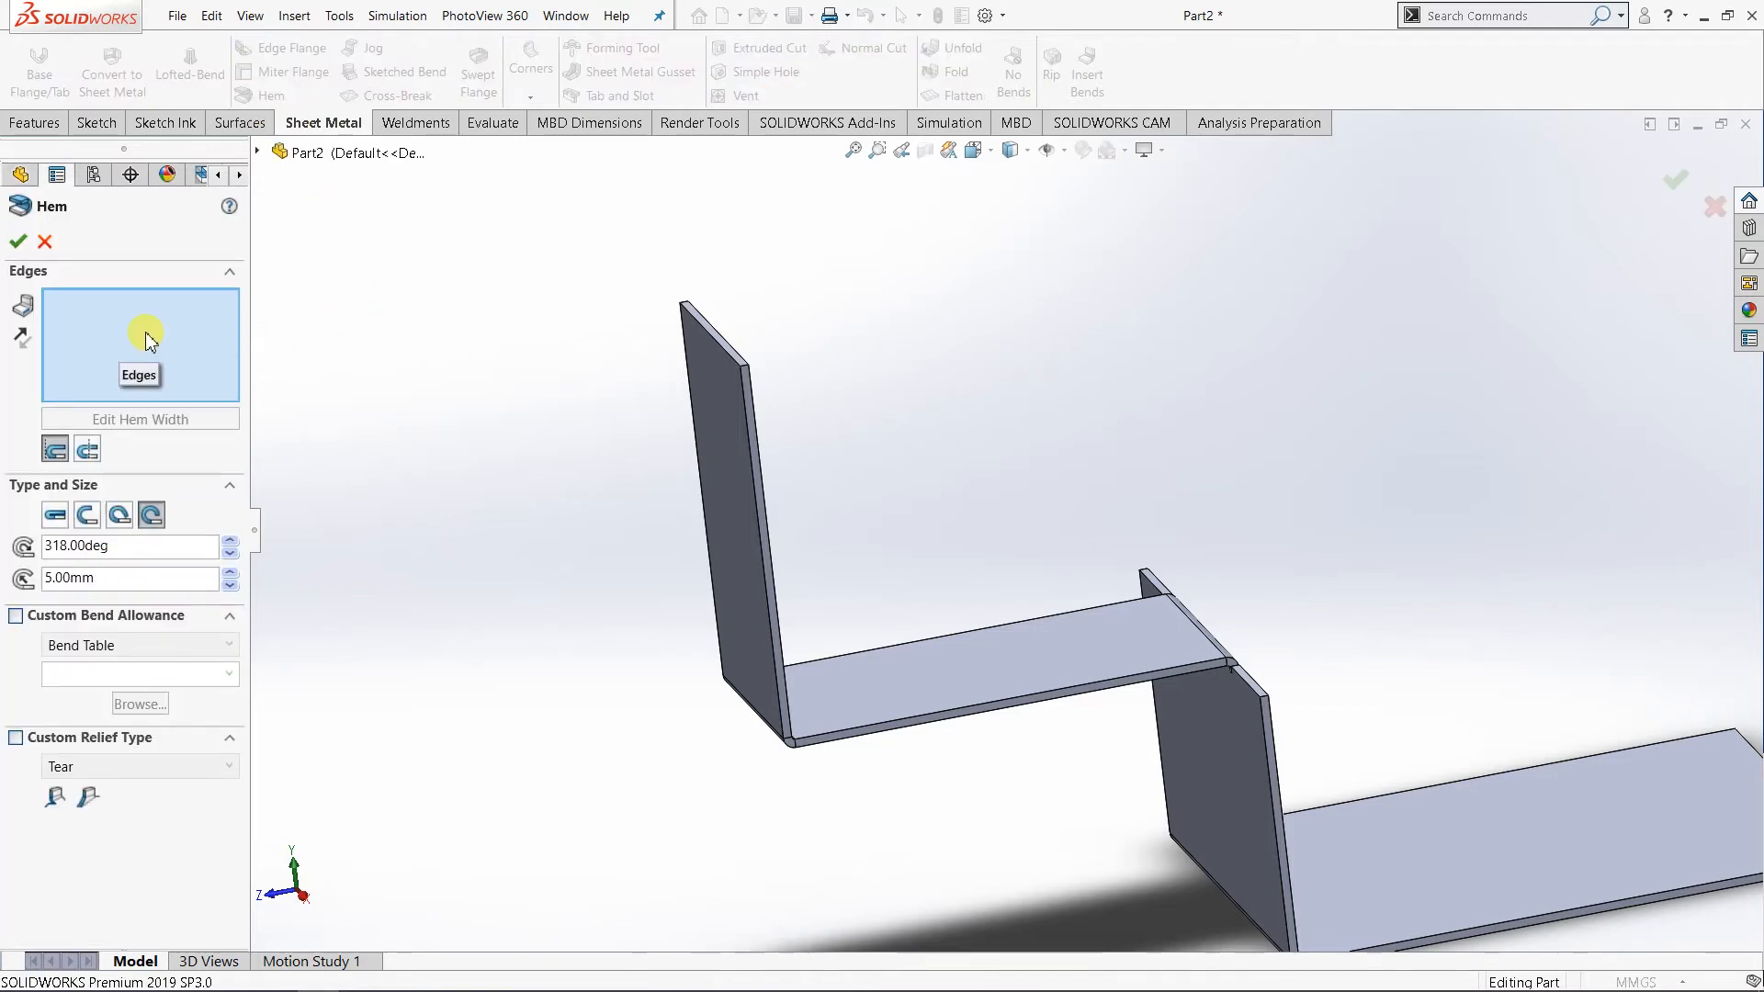
scroll(721, 349, "down", 3)
middle_click_drag(764, 410, 753, 465)
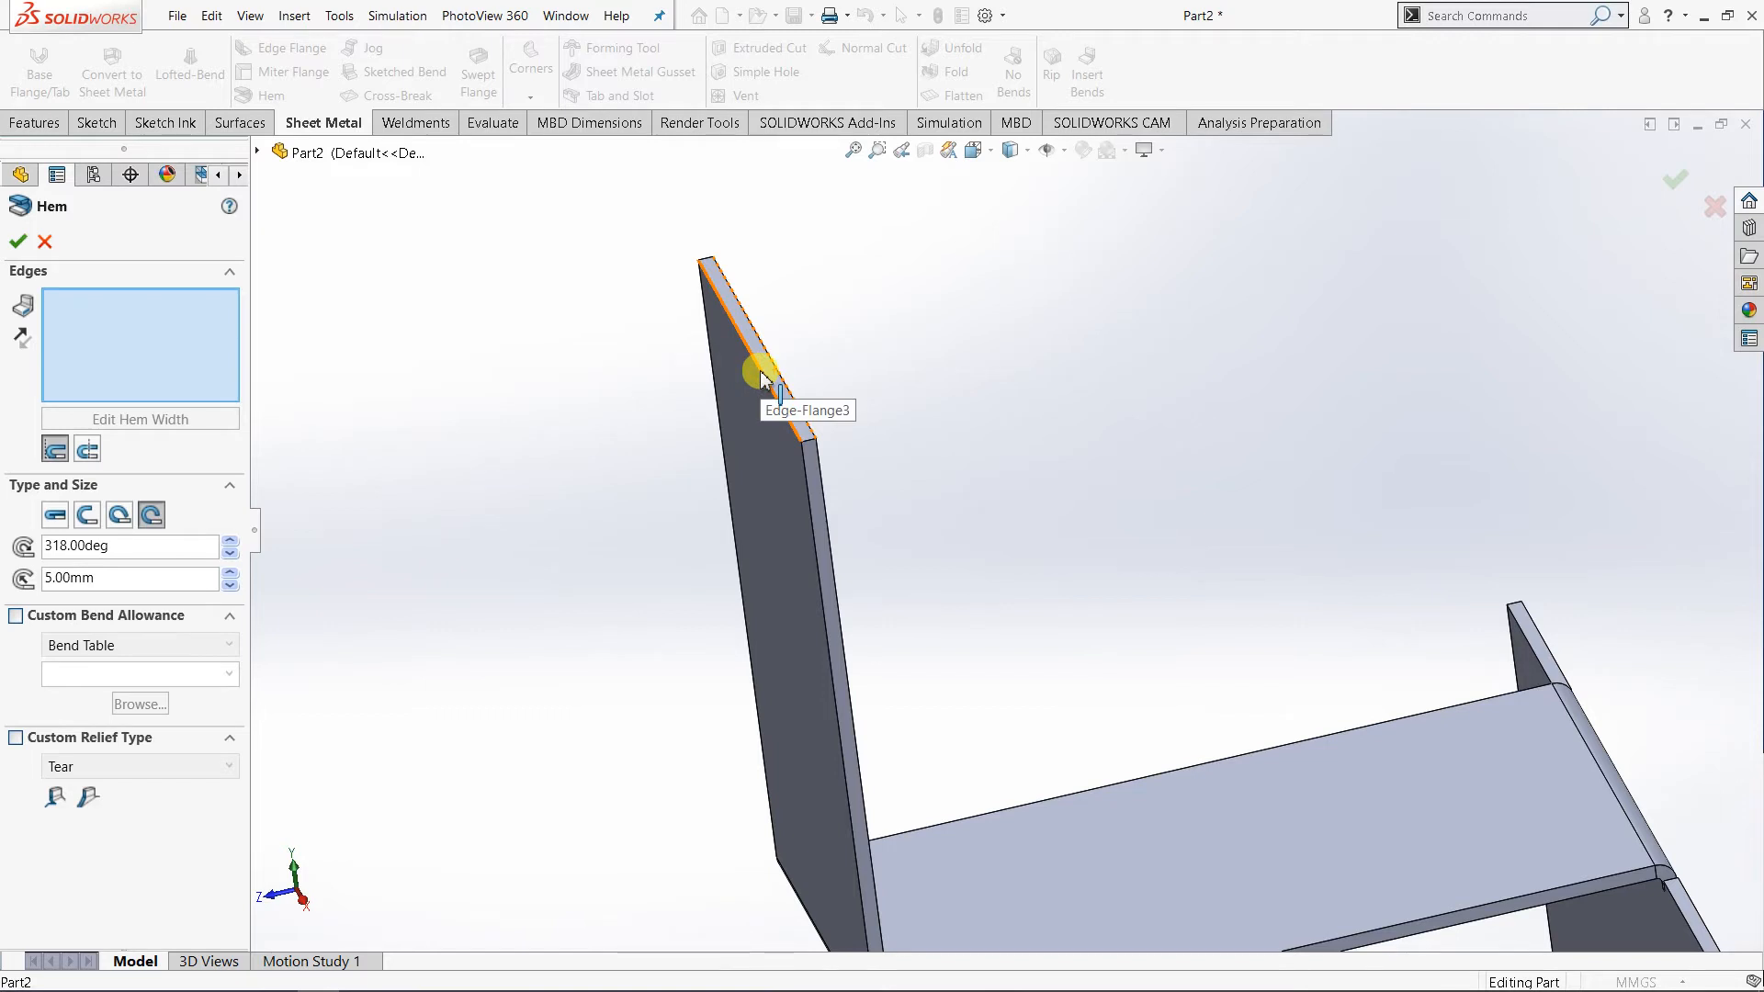
scroll(754, 386, "down", 3)
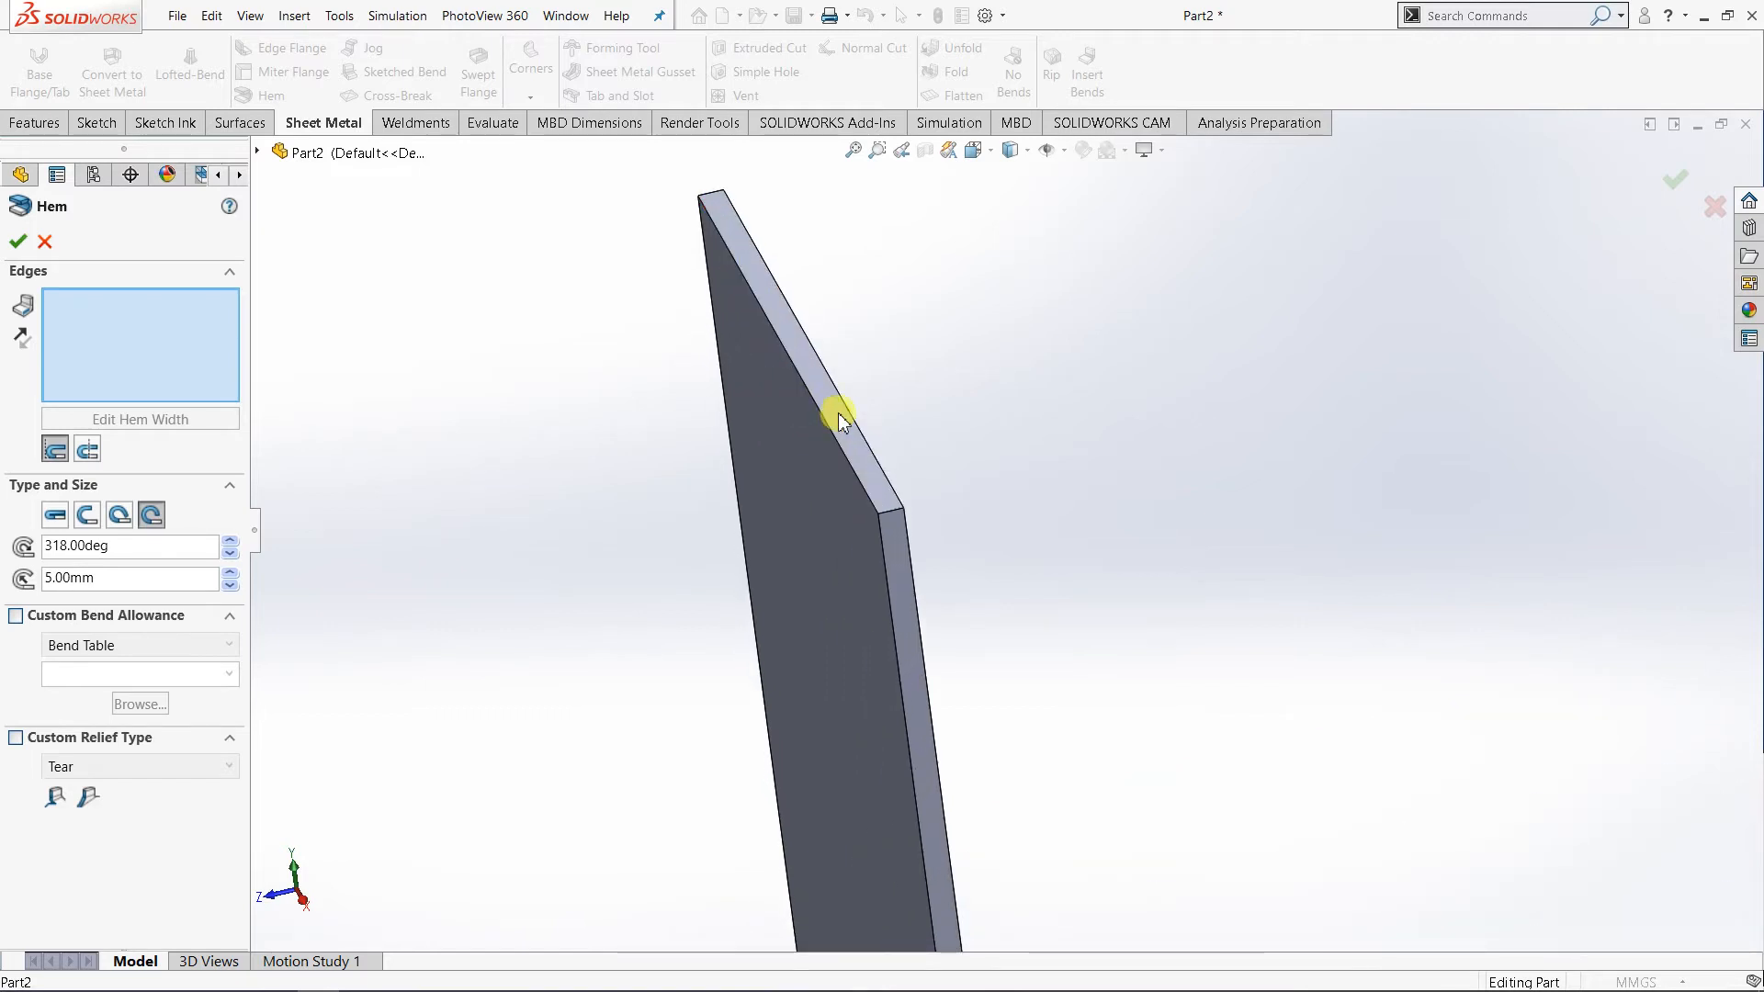
middle_click_drag(724, 465, 712, 386)
scroll(713, 388, "up", 4)
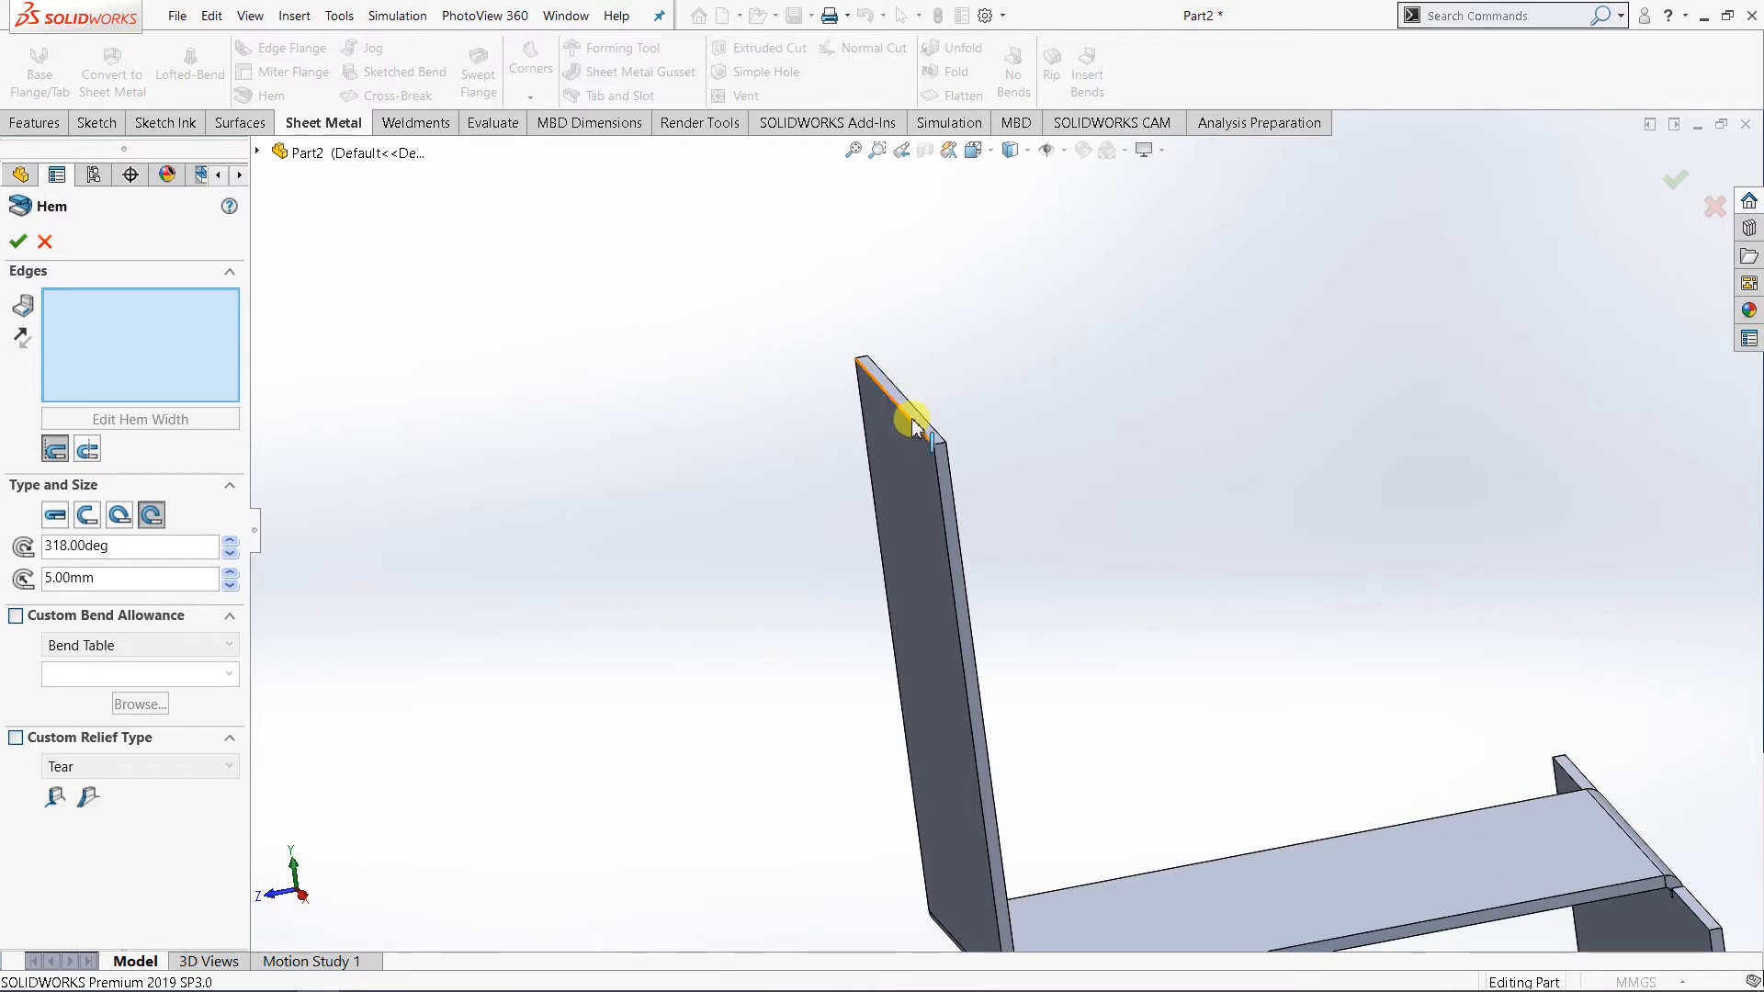
left_click(914, 428)
middle_click_drag(870, 505, 790, 522)
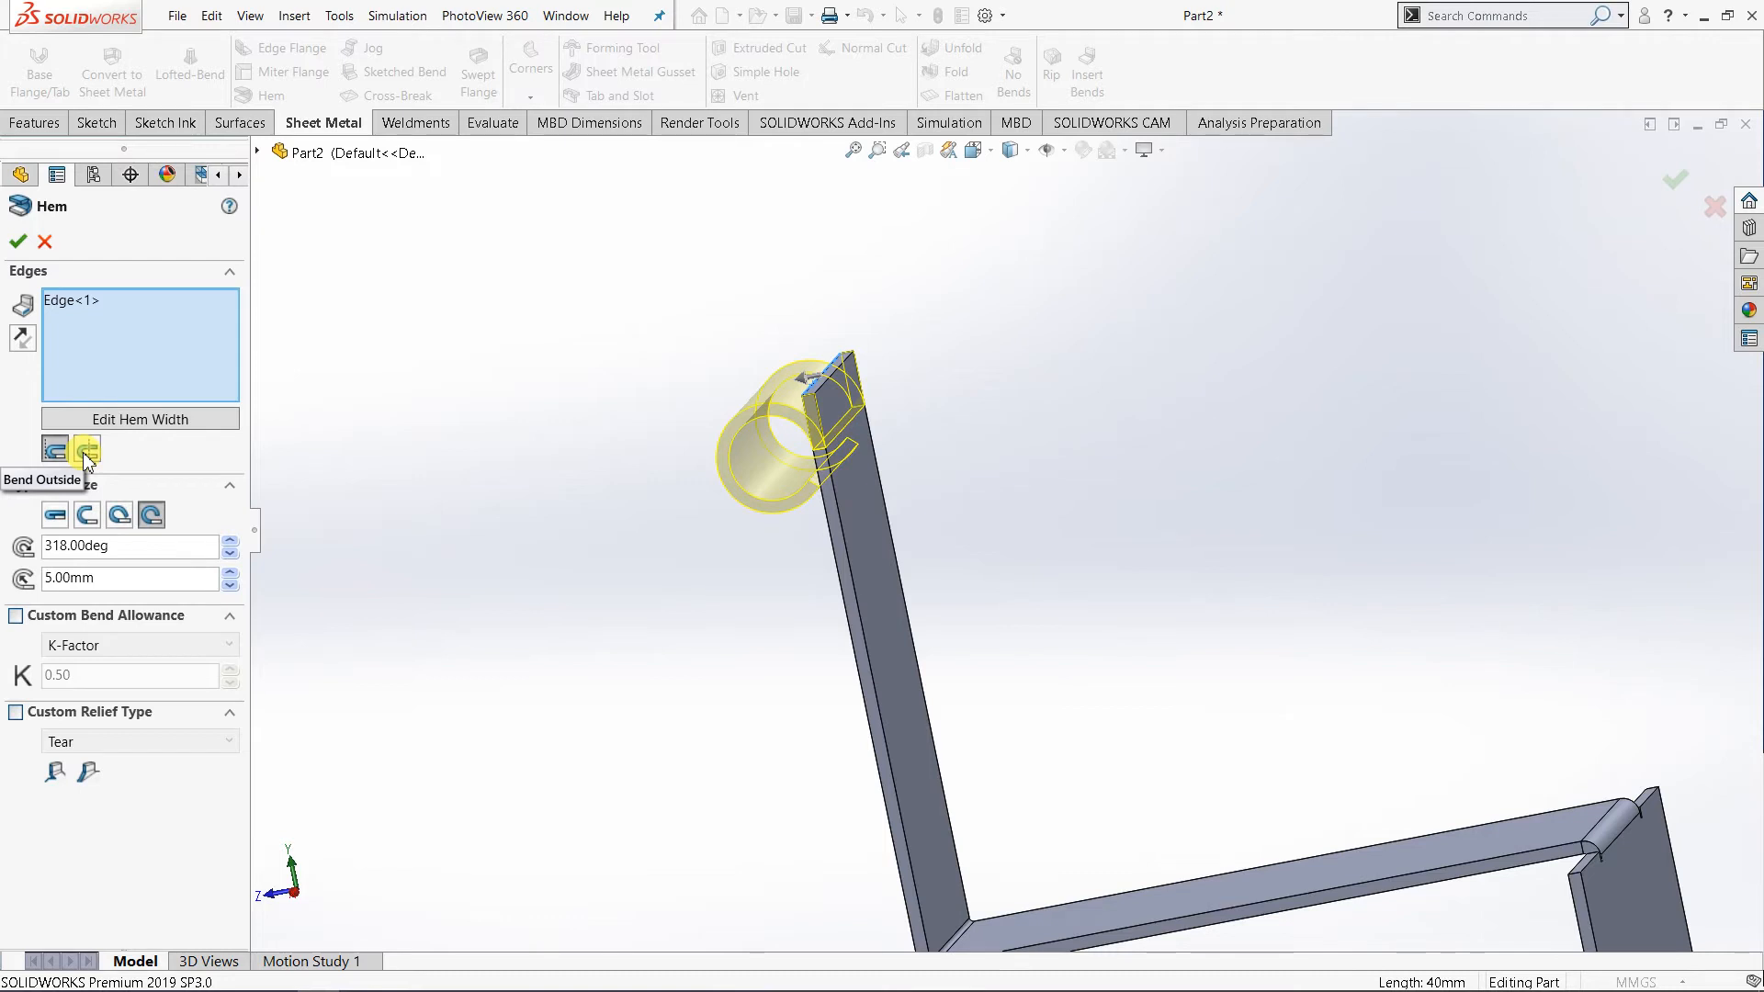
- Compare the Material Inside and Bend Outside positions for the hem and keep Bend Outside
scroll(1033, 462, "down", 2)
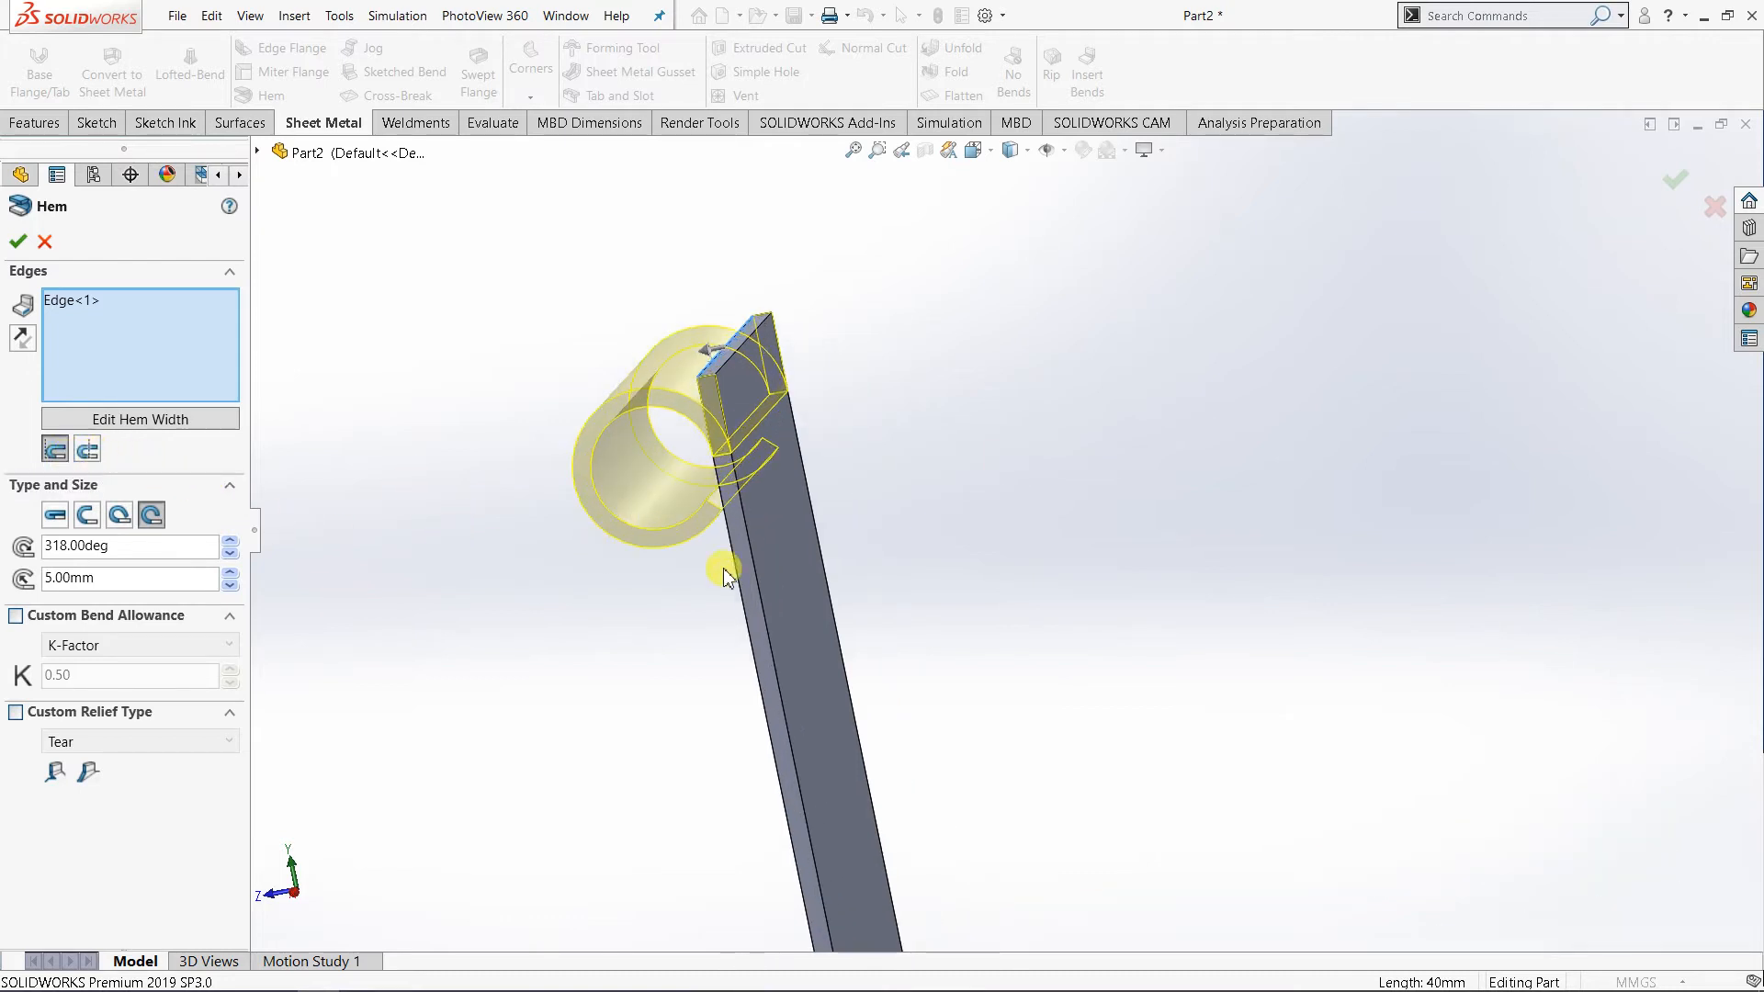
middle_click_drag(722, 570, 924, 531)
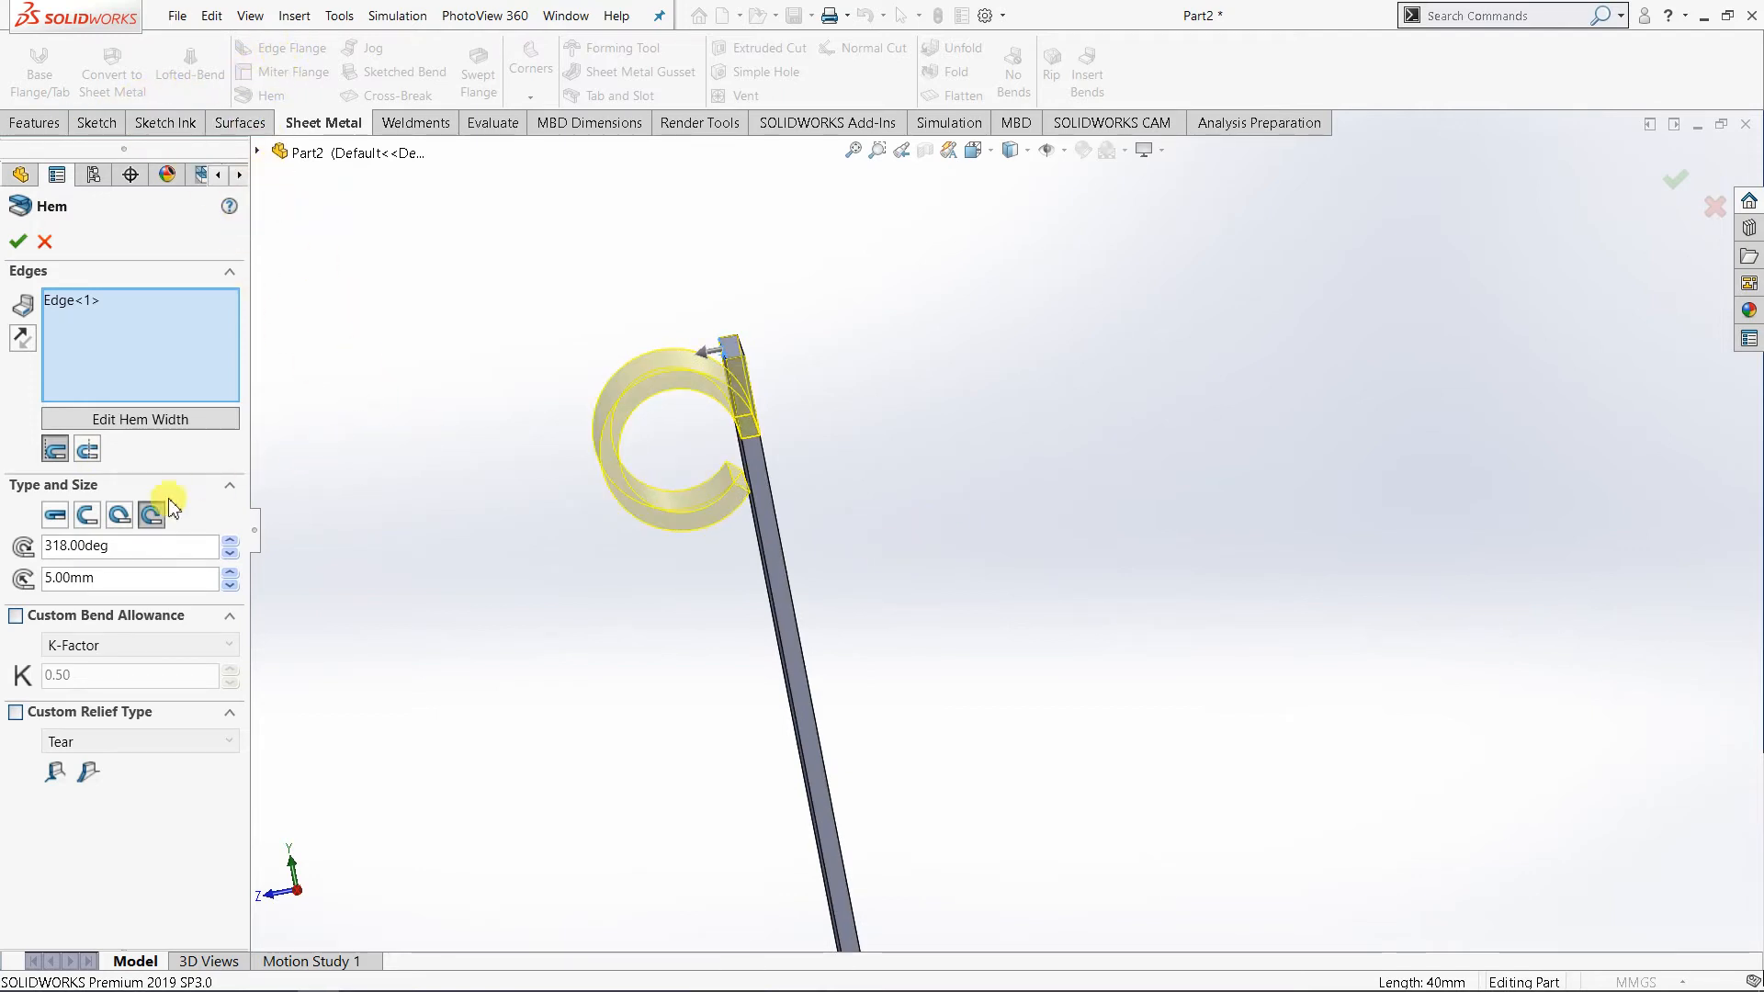
left_click(95, 453)
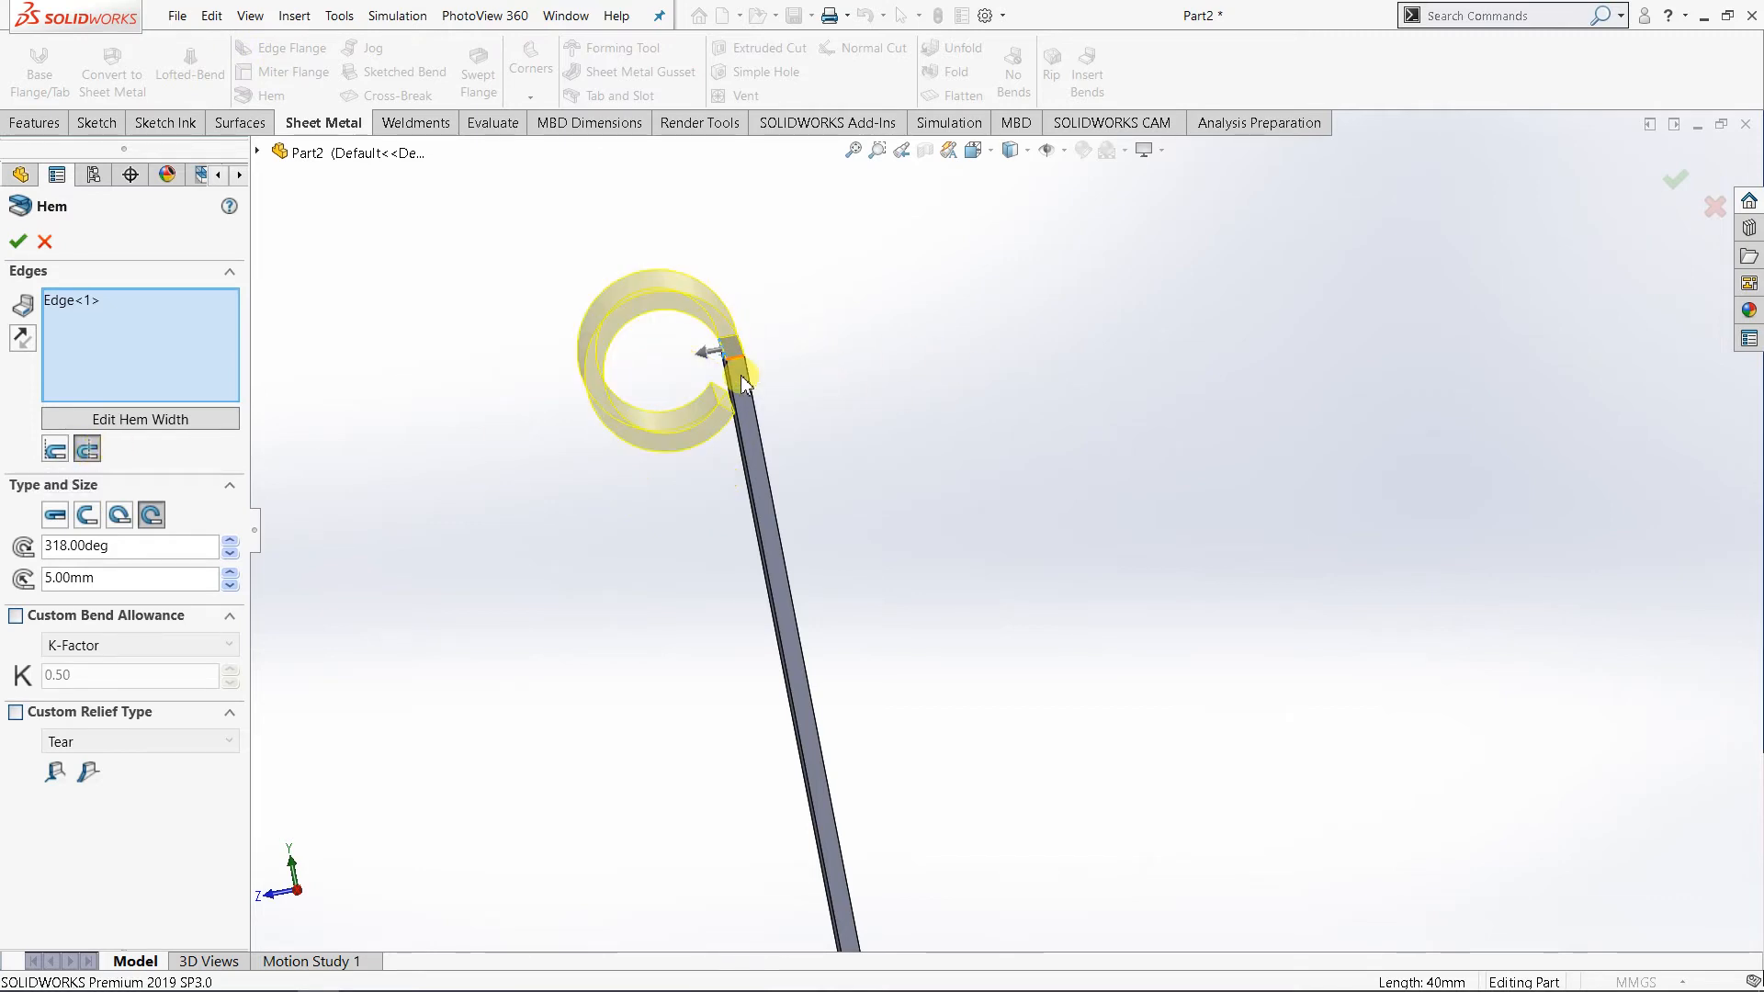
middle_click_drag(784, 374, 787, 380)
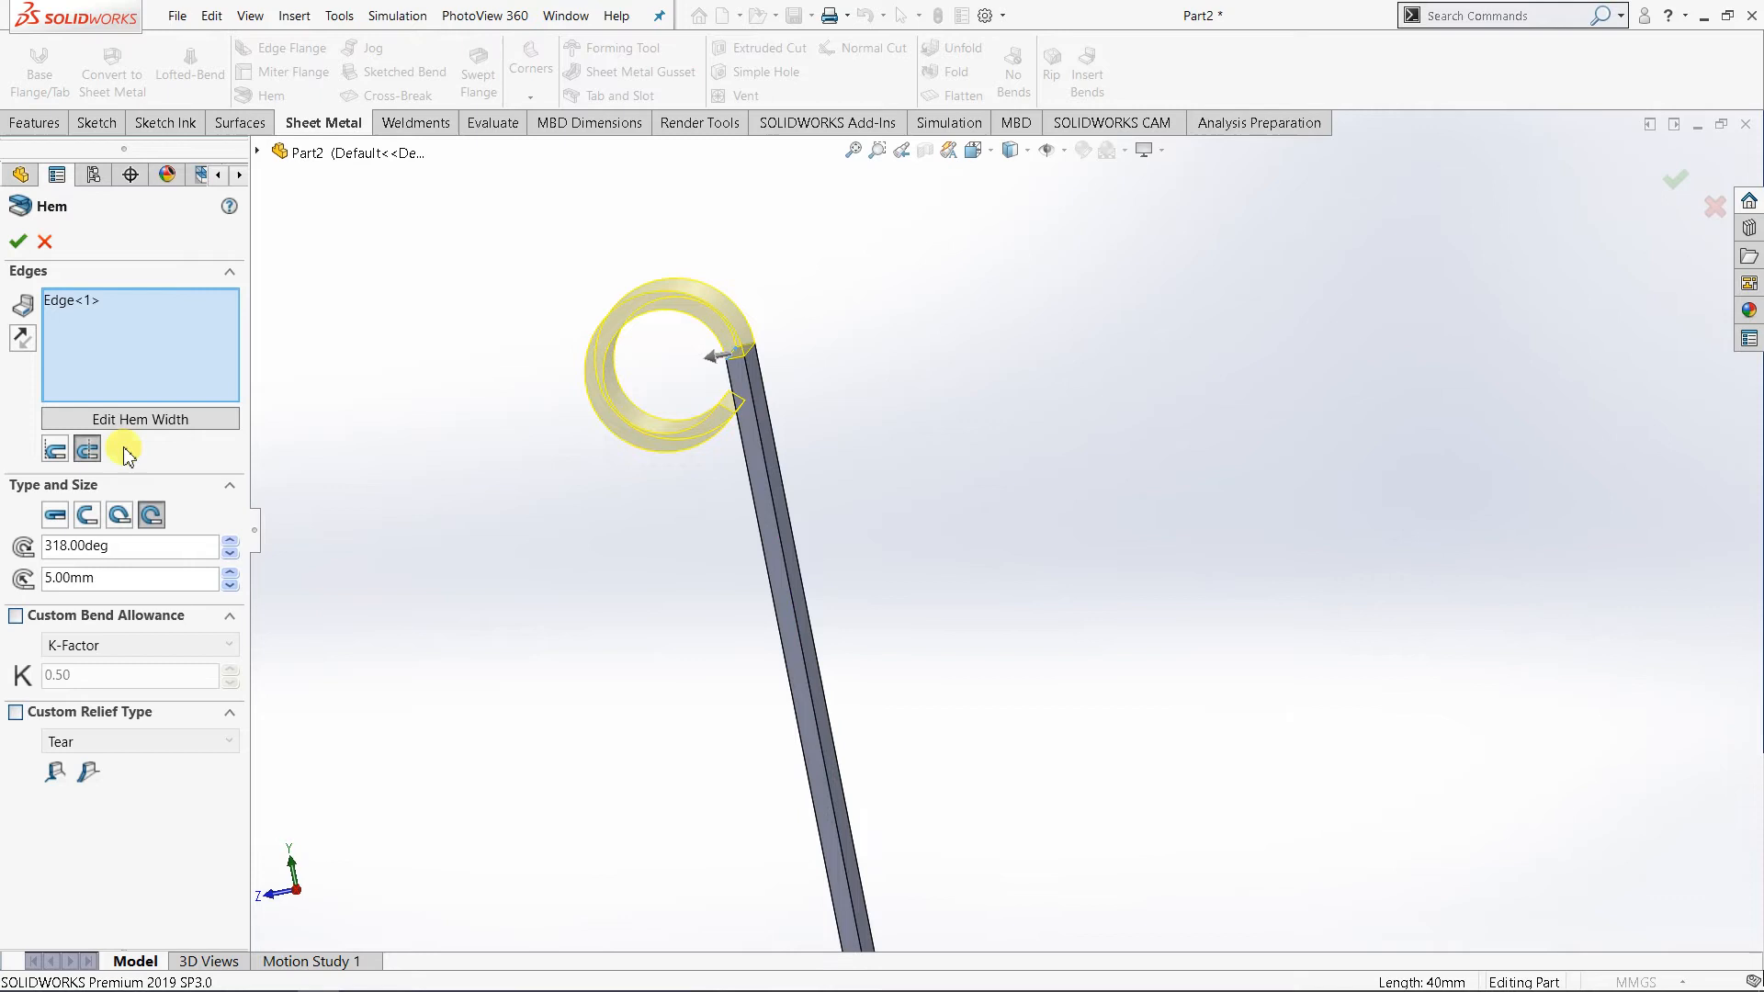
left_click(49, 457)
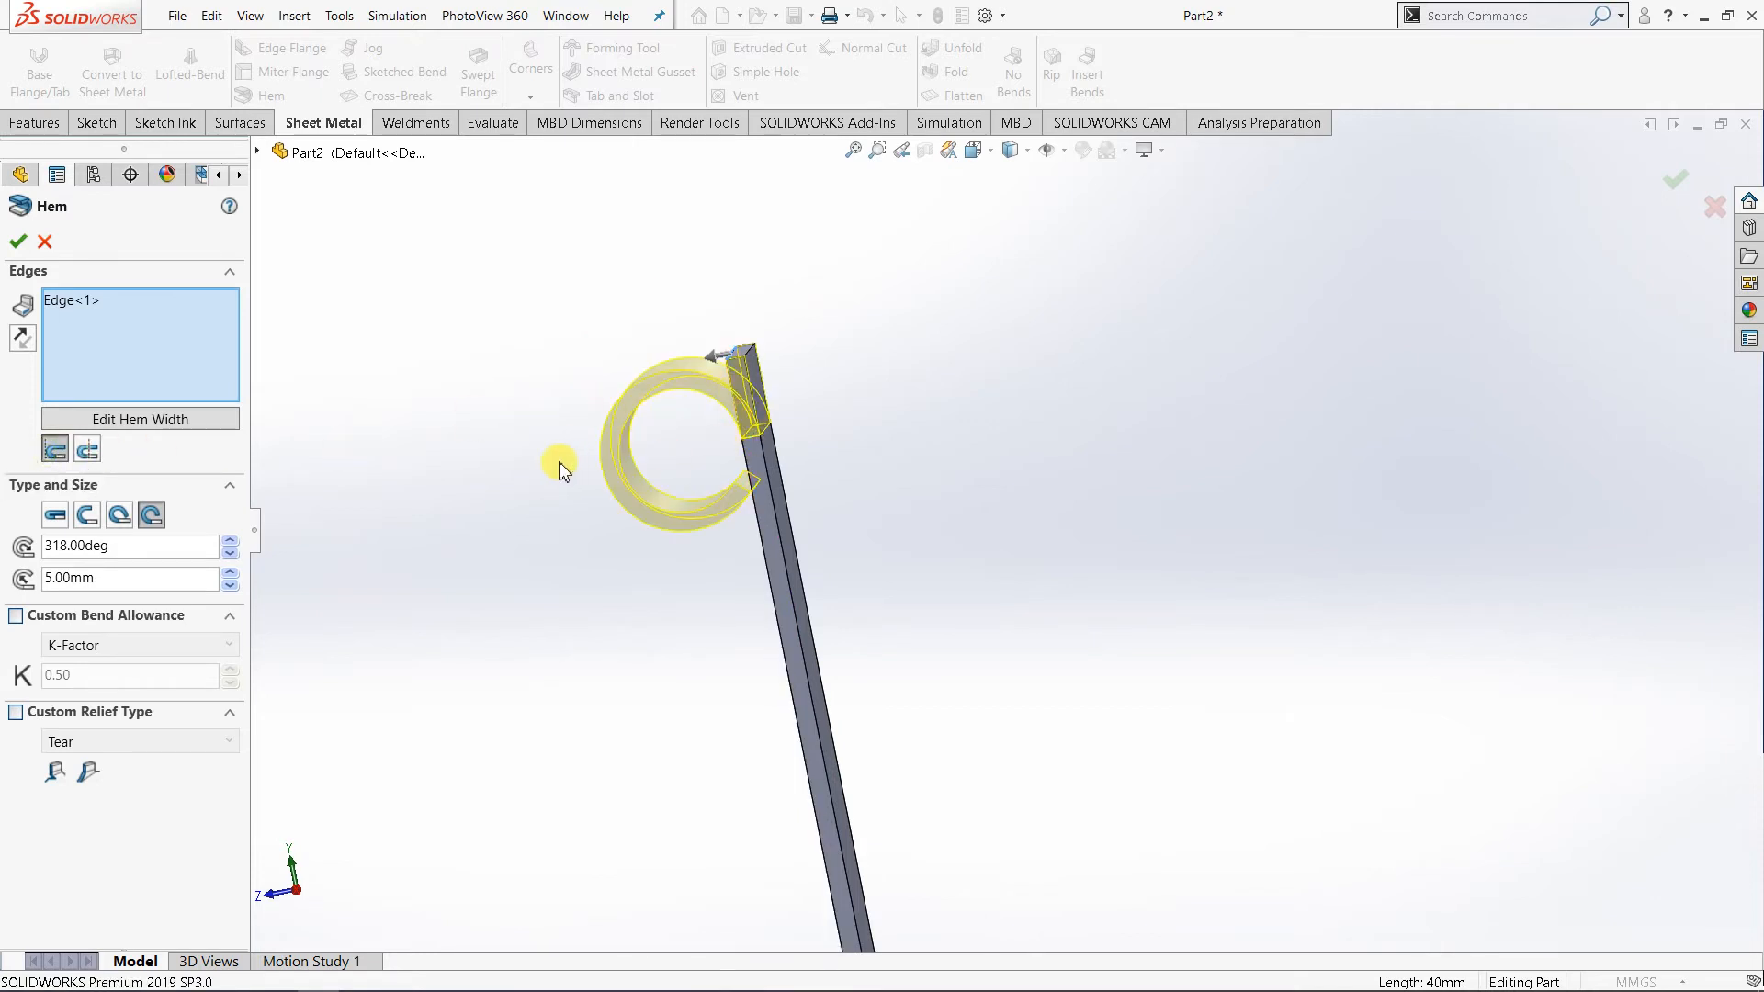
left_click(92, 455)
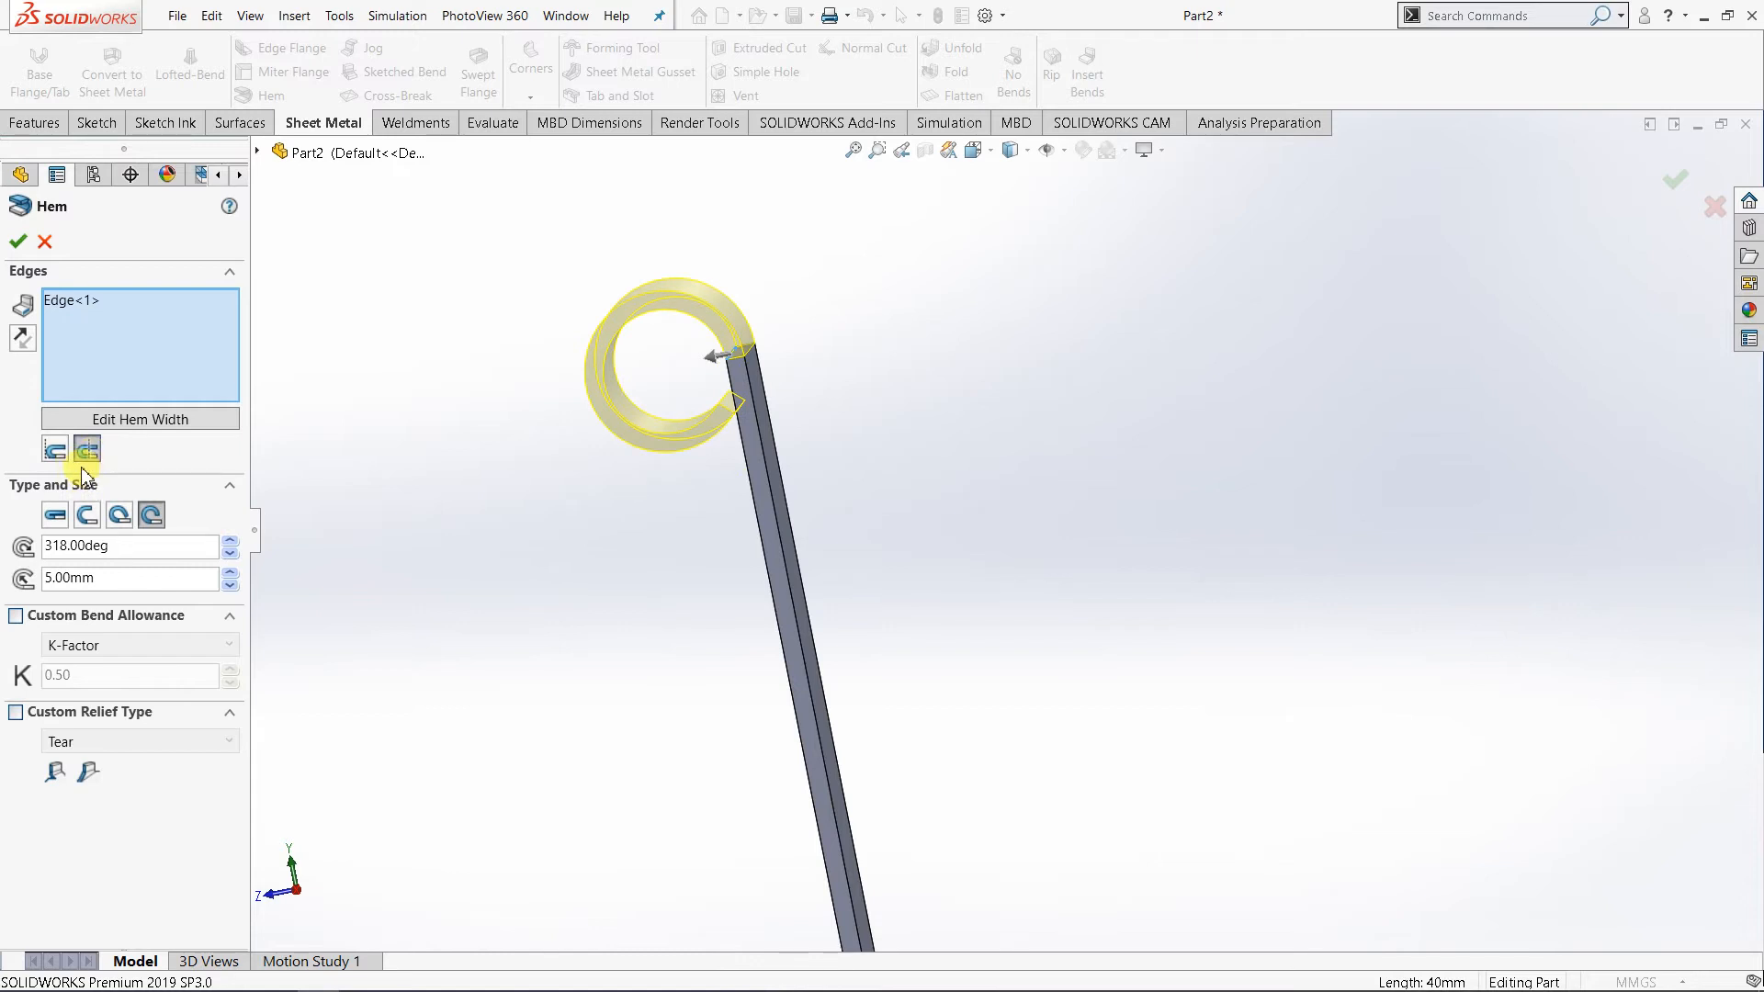
middle_click_drag(1016, 535, 863, 524)
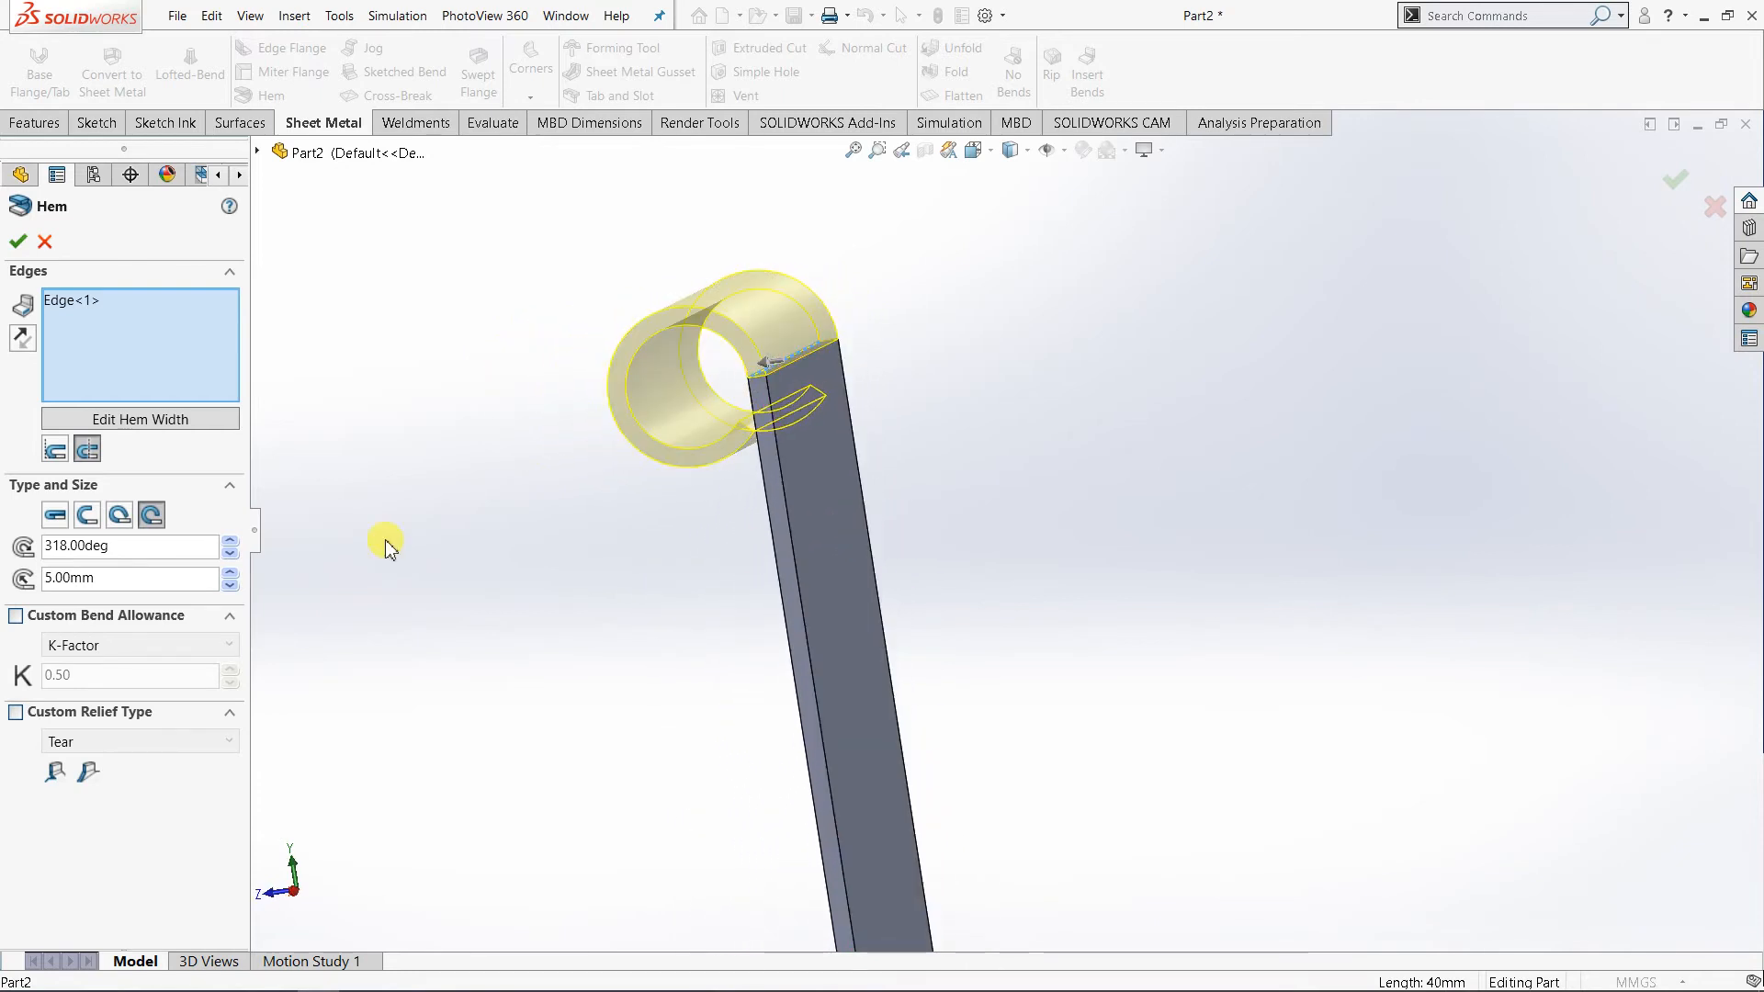
- Change the hem type to Closed and set its length to 20 mm
left_click(55, 514)
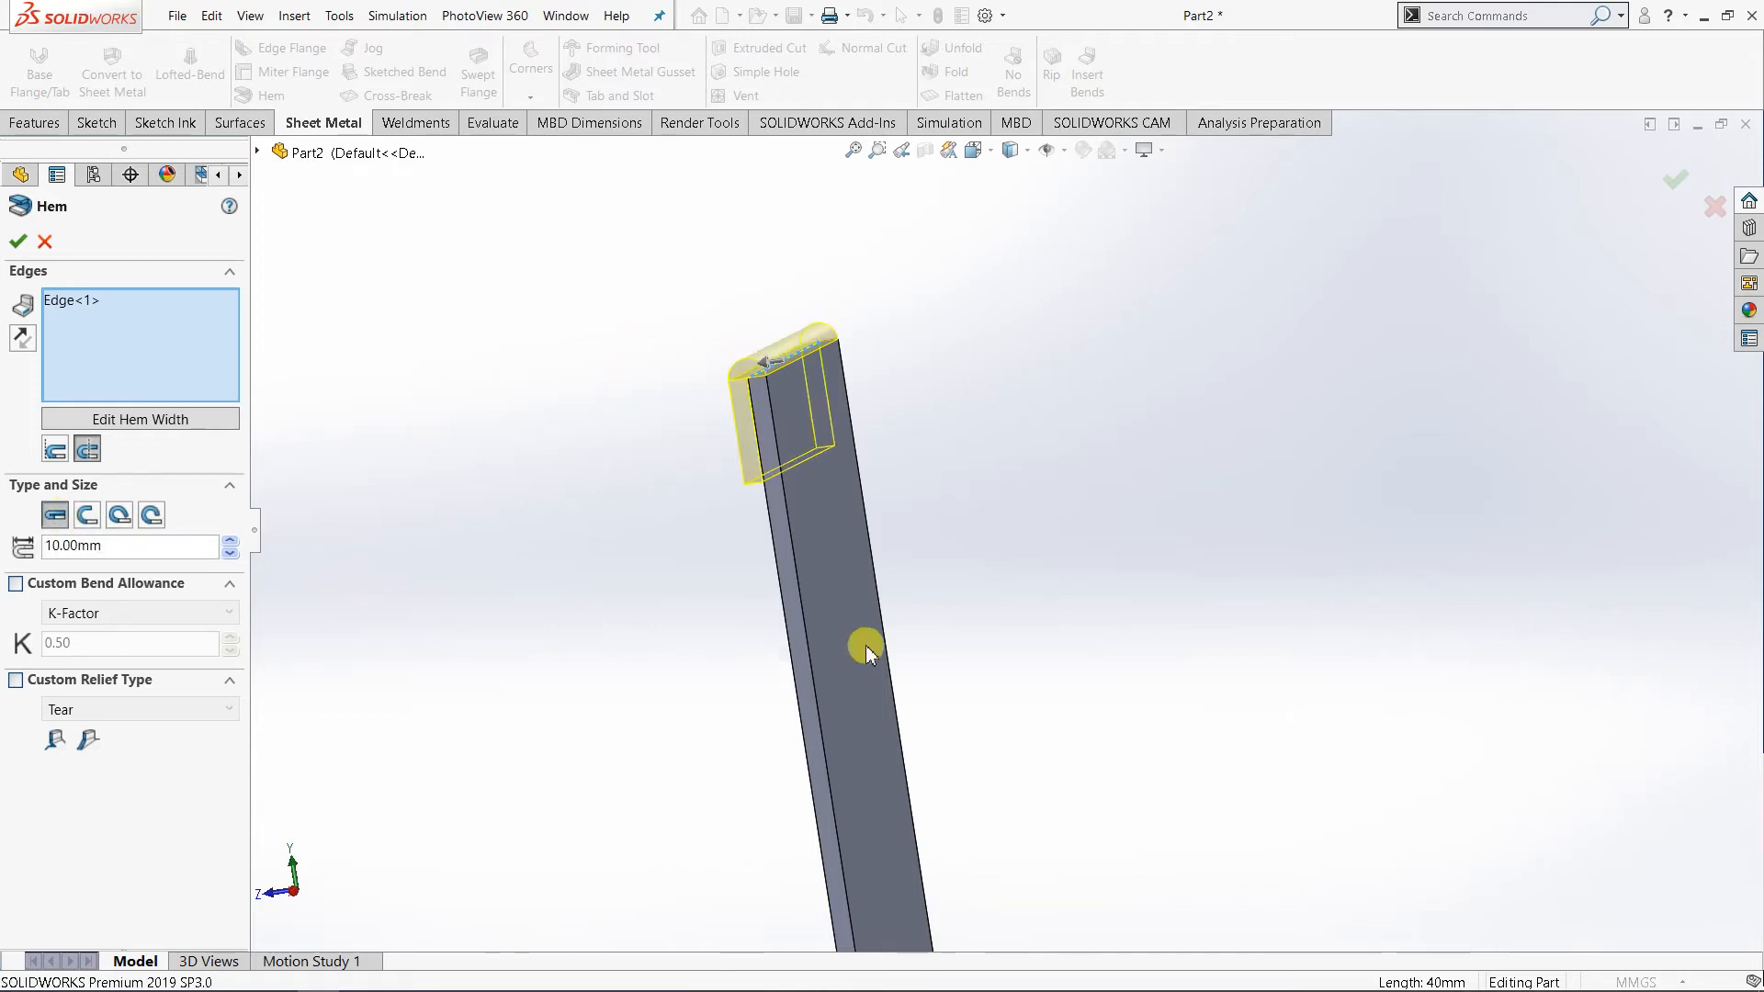
middle_click_drag(858, 642, 974, 501)
scroll(902, 412, "down", 5)
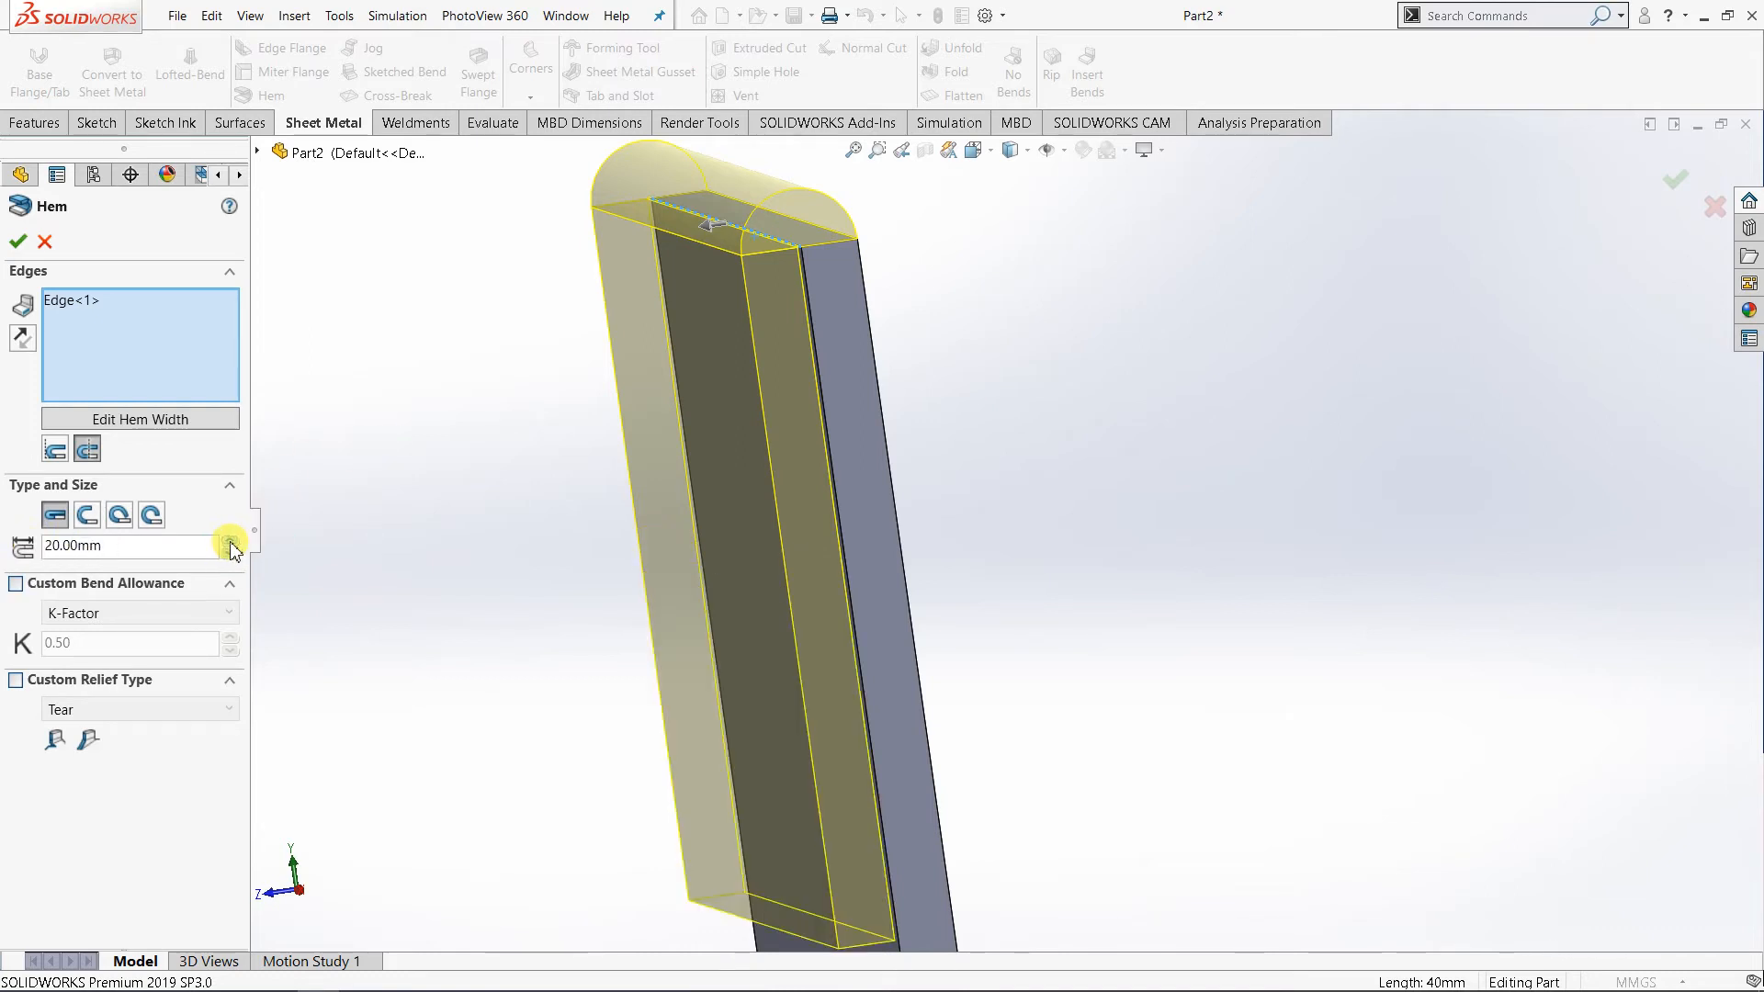
scroll(725, 584, "up", 2)
scroll(1008, 783, "up", 2)
scroll(1038, 801, "down", 1)
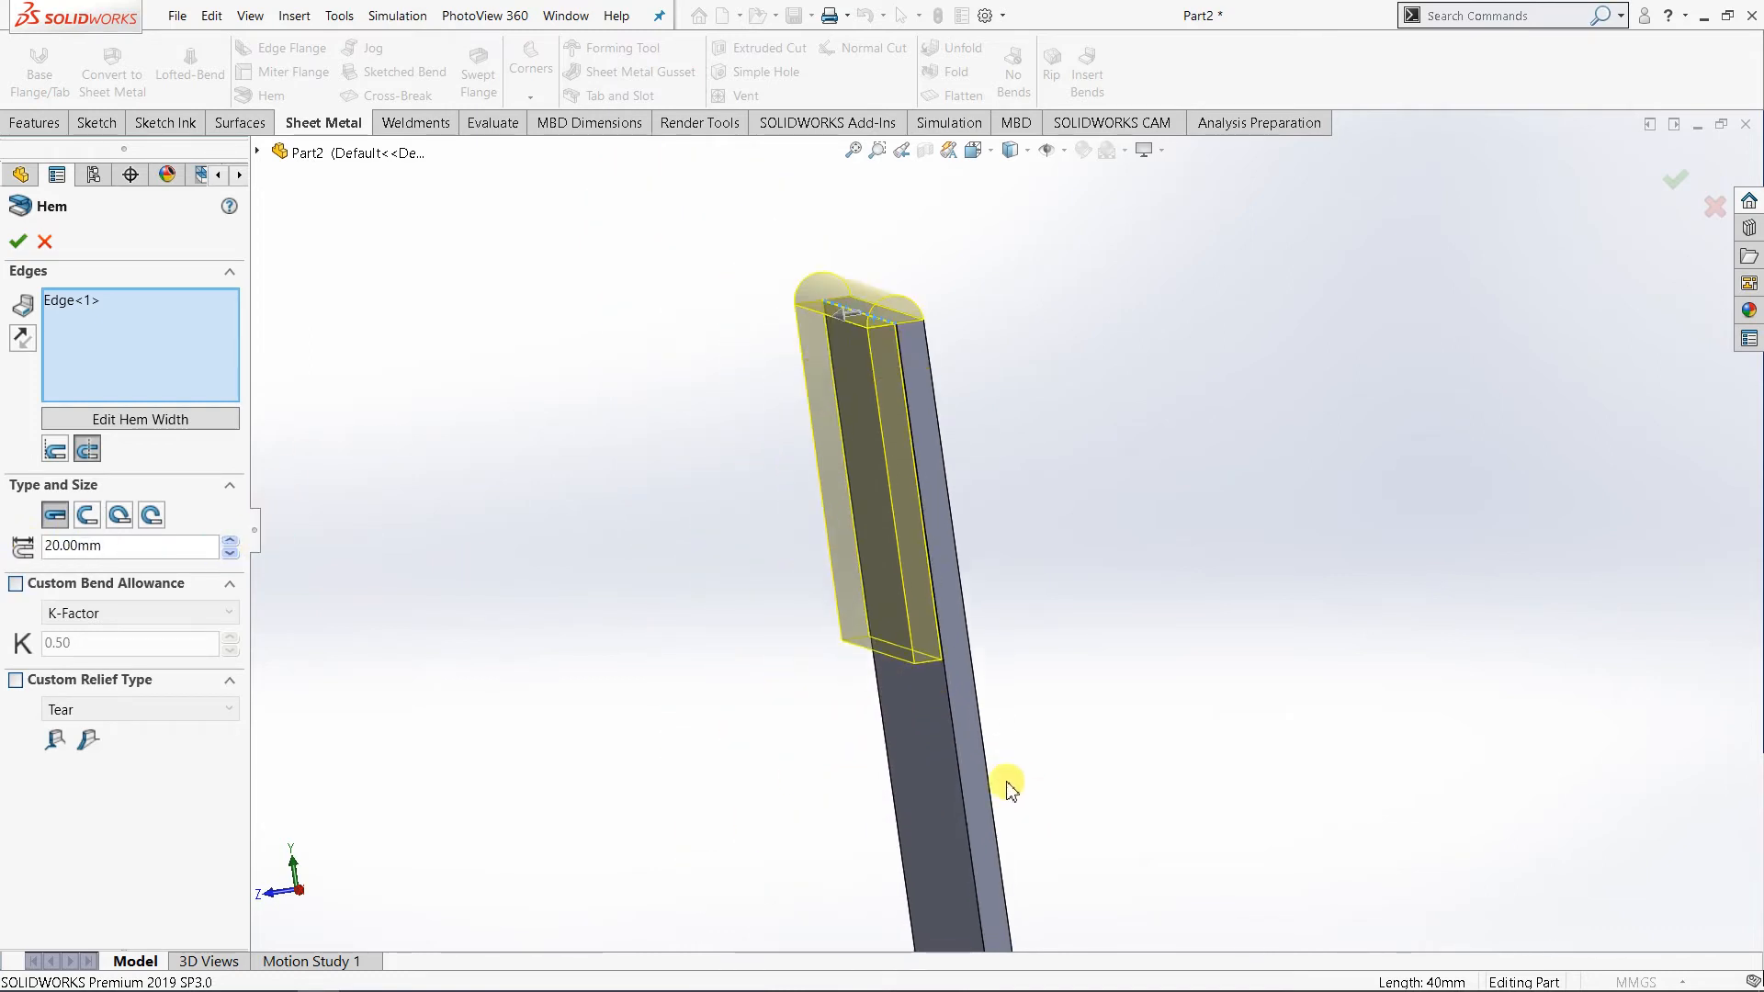
- Try a 40 mm length for the closed hem and set it back to 20 mm
left_click_drag(129, 549, 33, 551)
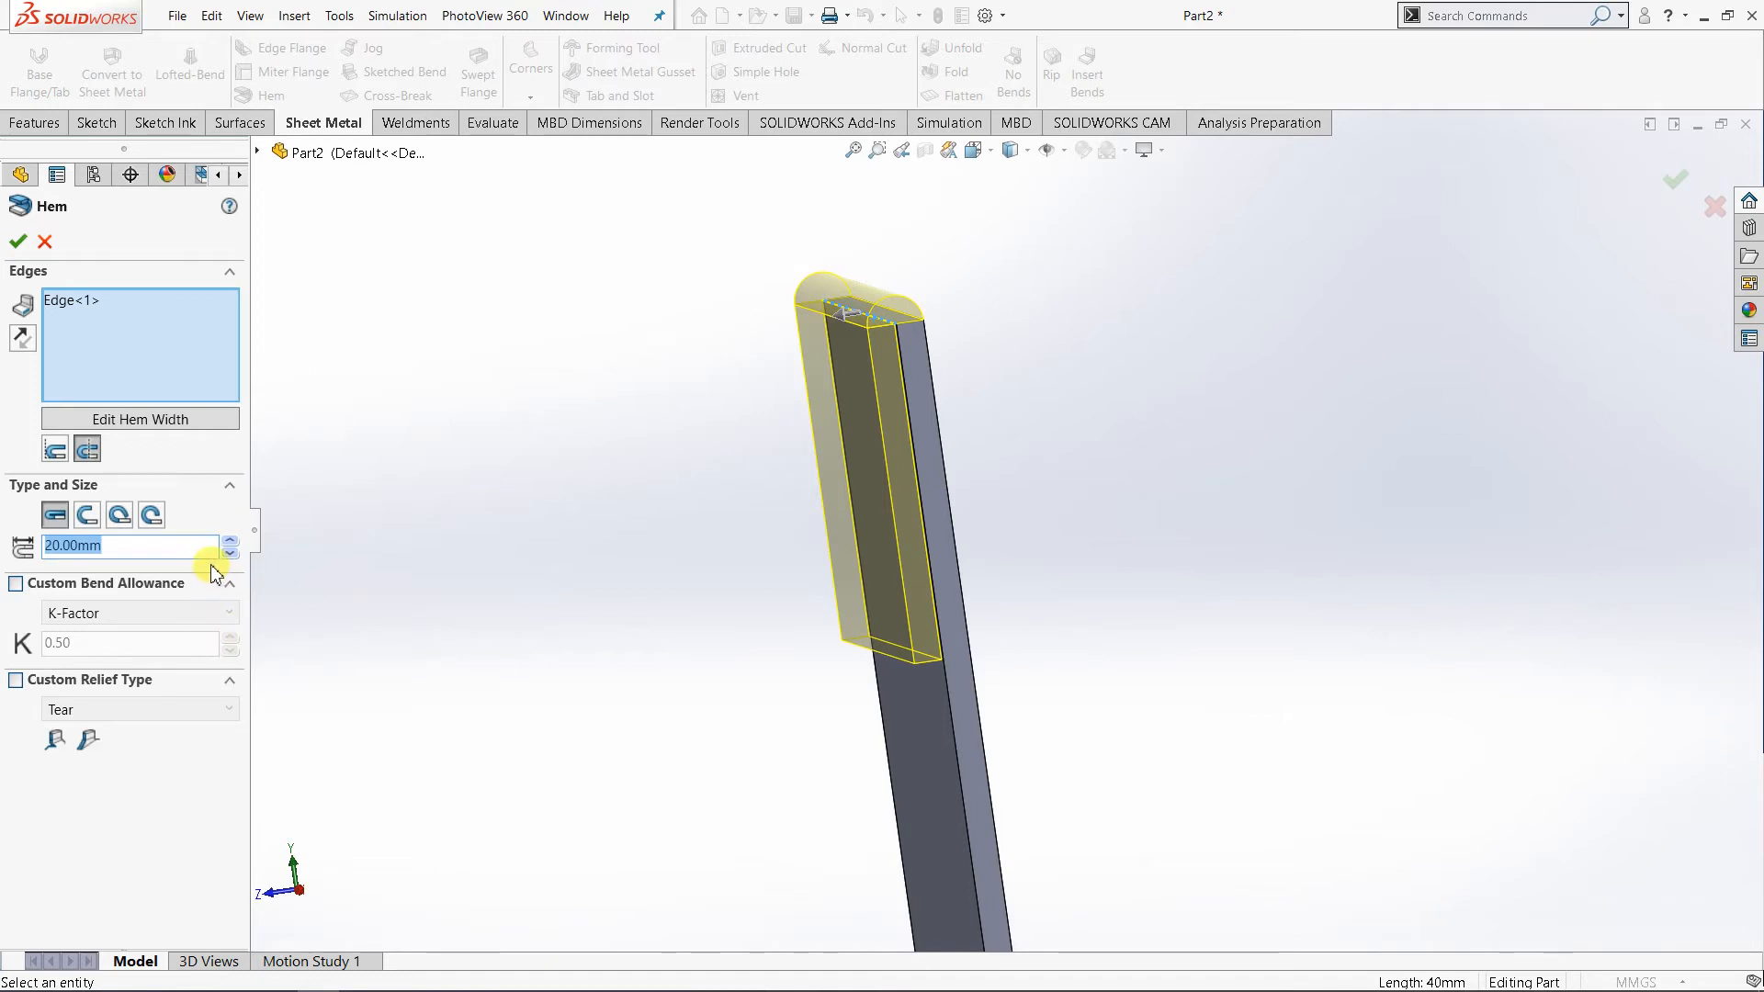
left_click(175, 546)
double_click(161, 552)
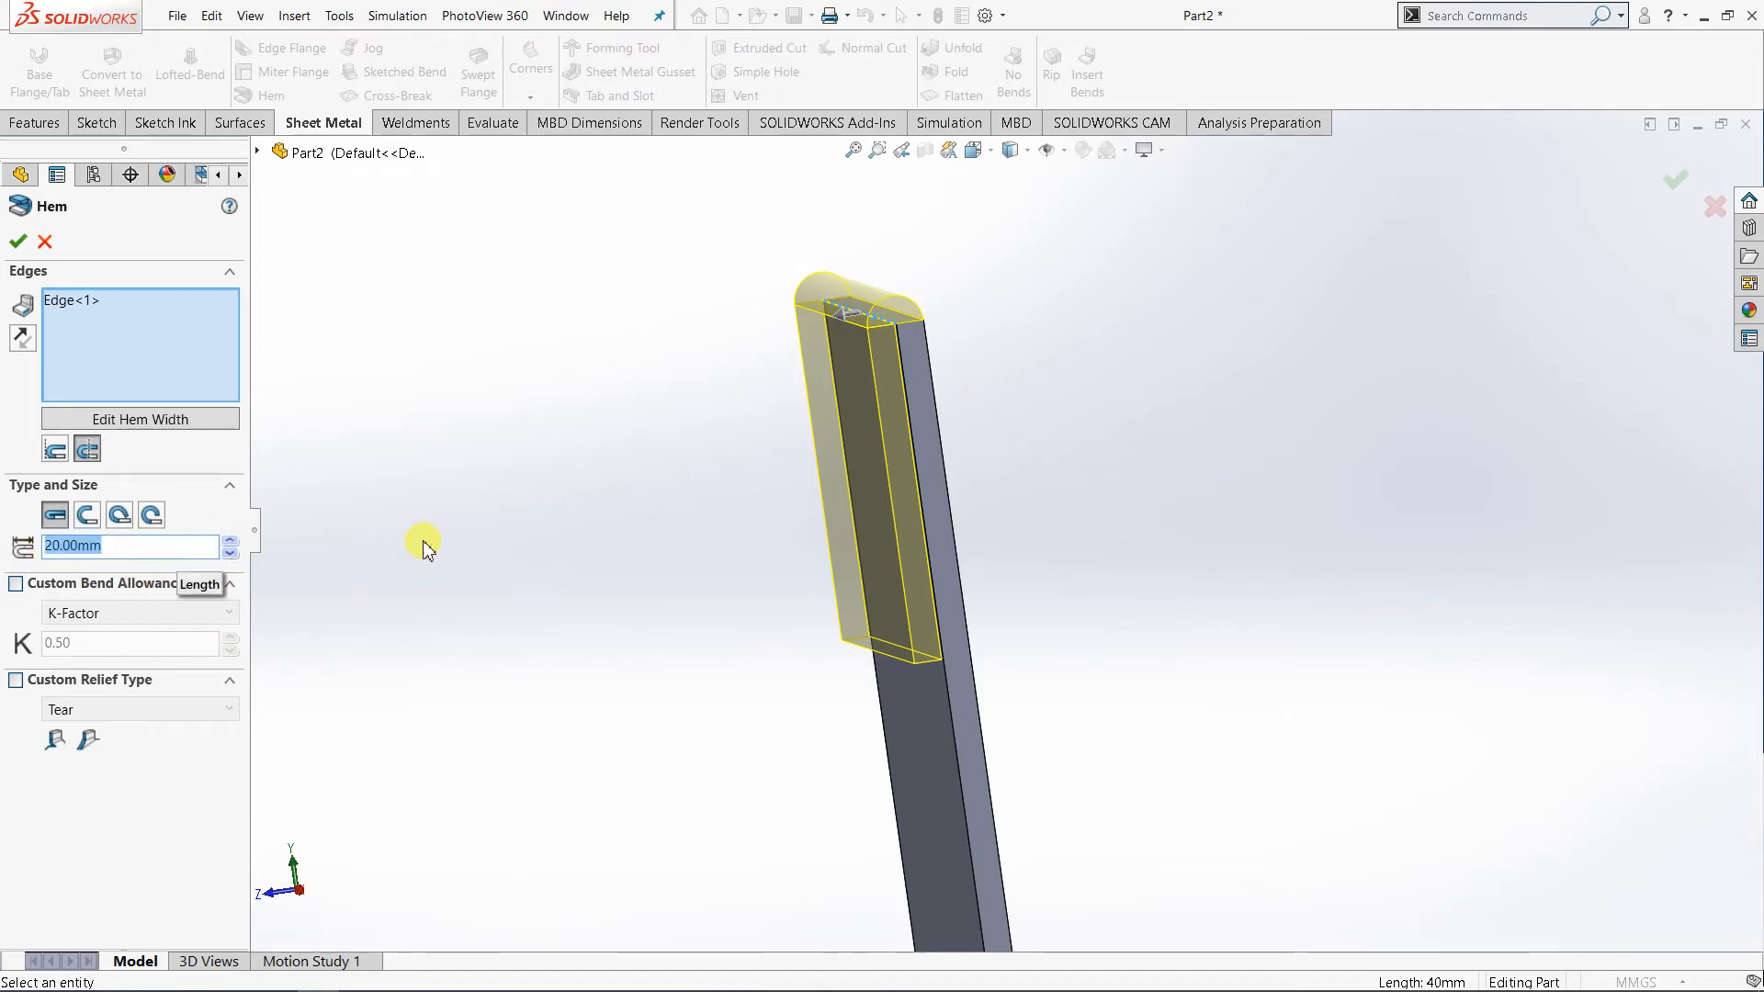
left_click(235, 542)
left_click(235, 542)
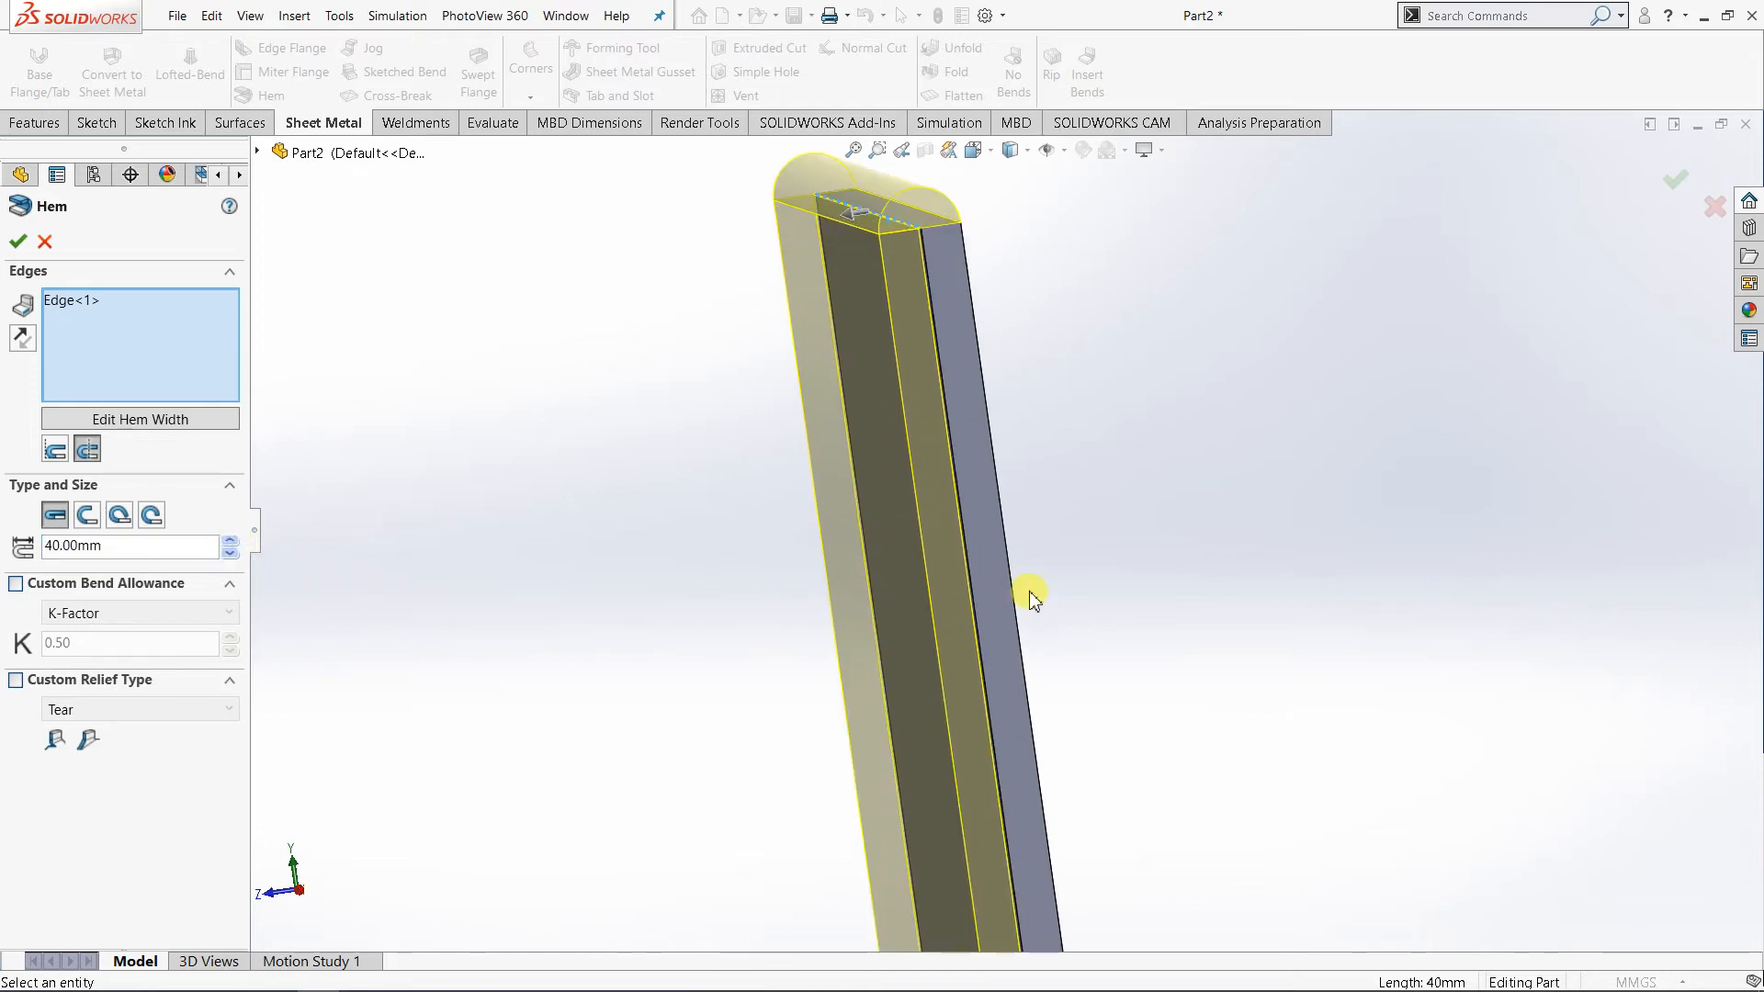
scroll(1102, 708, "up", 4)
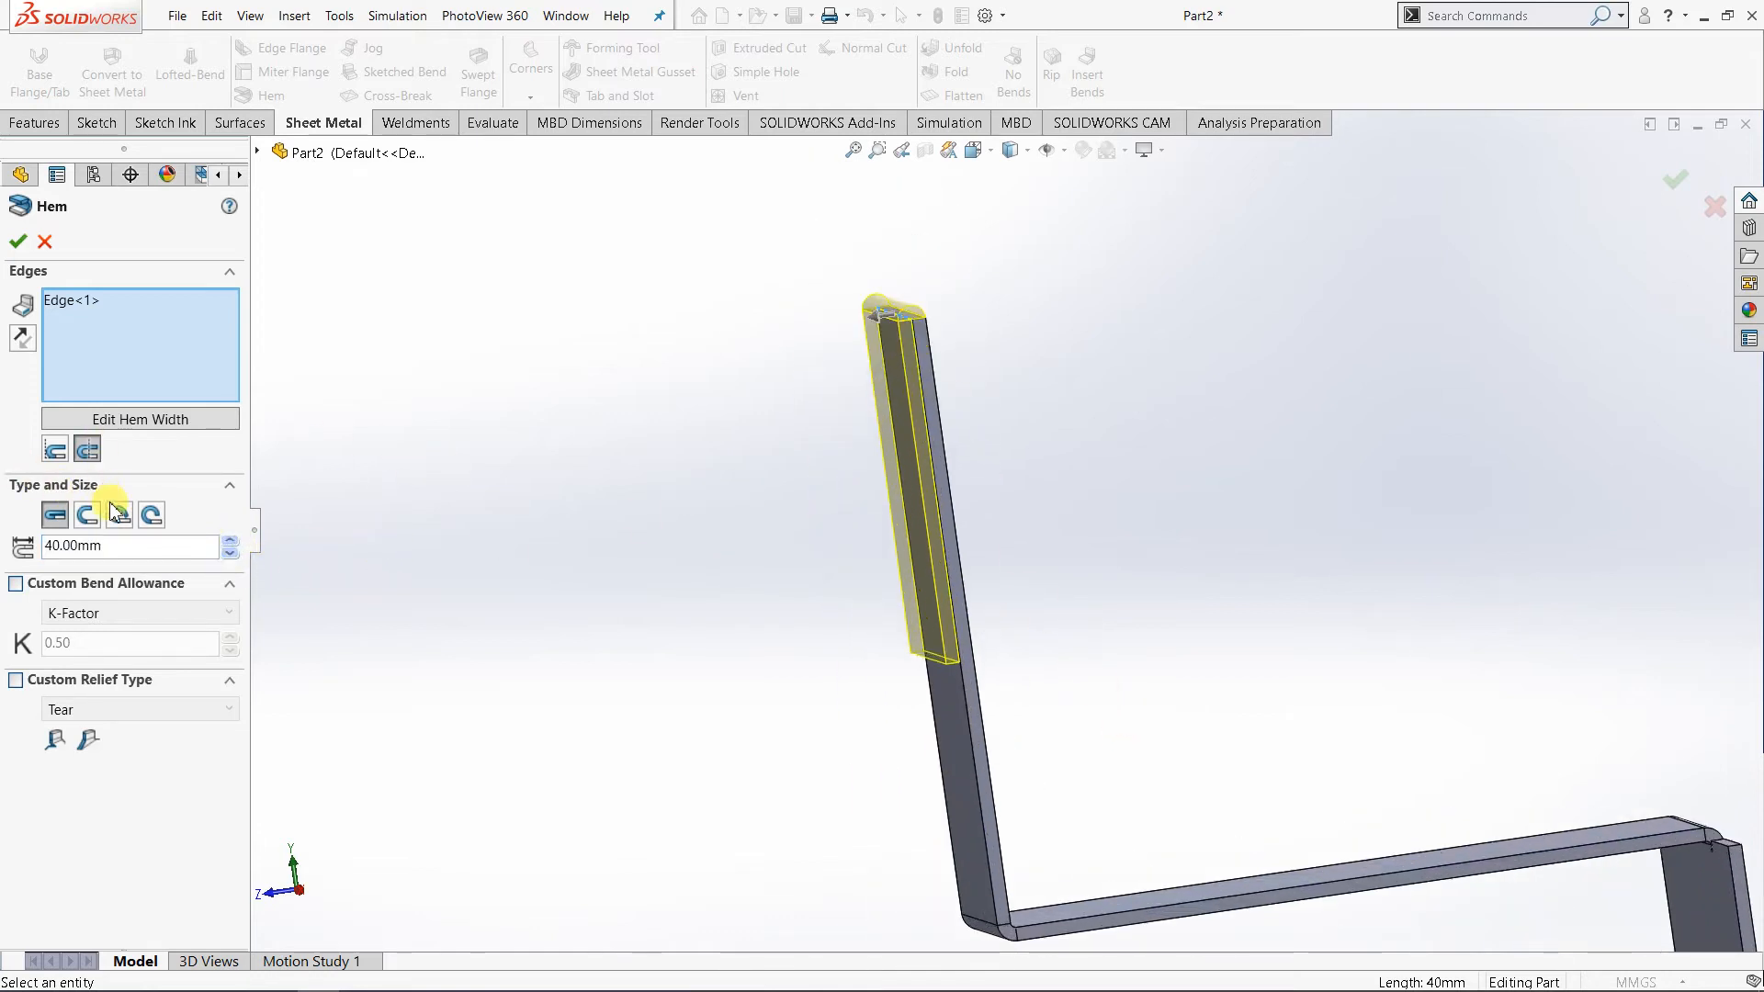
left_click(229, 553)
left_click(230, 553)
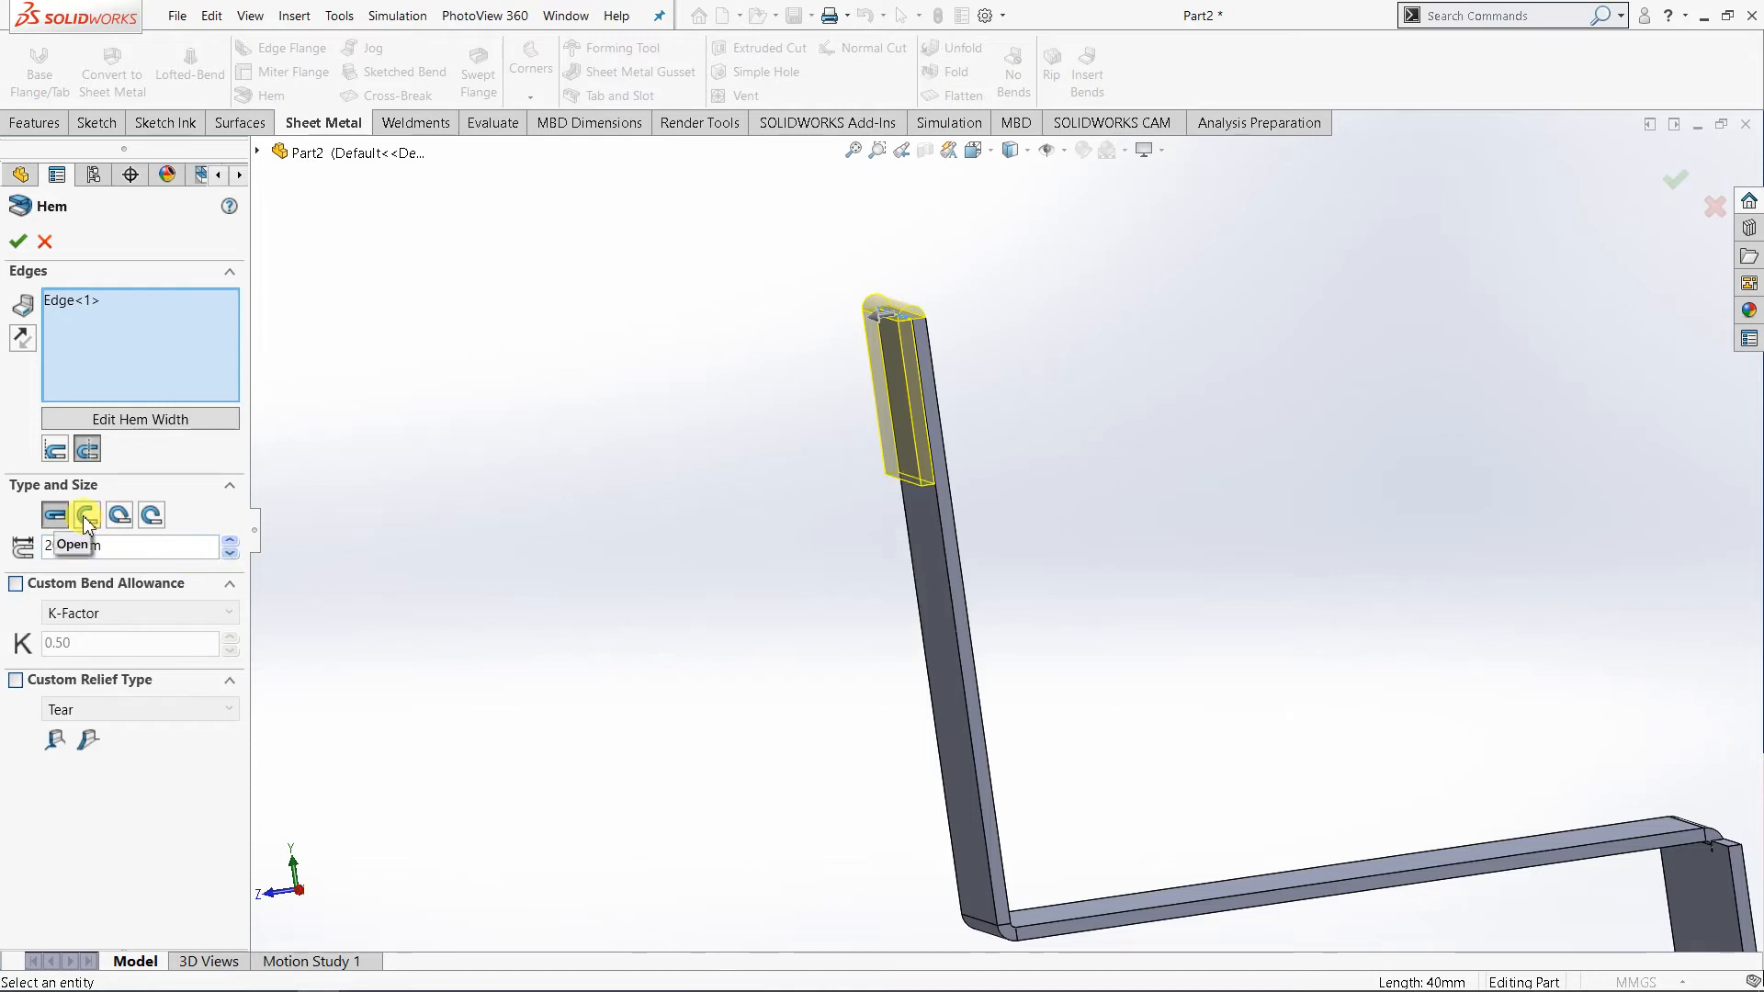
- Change the hem type to Open and examine the previewed hook shape from several sides
left_click(85, 520)
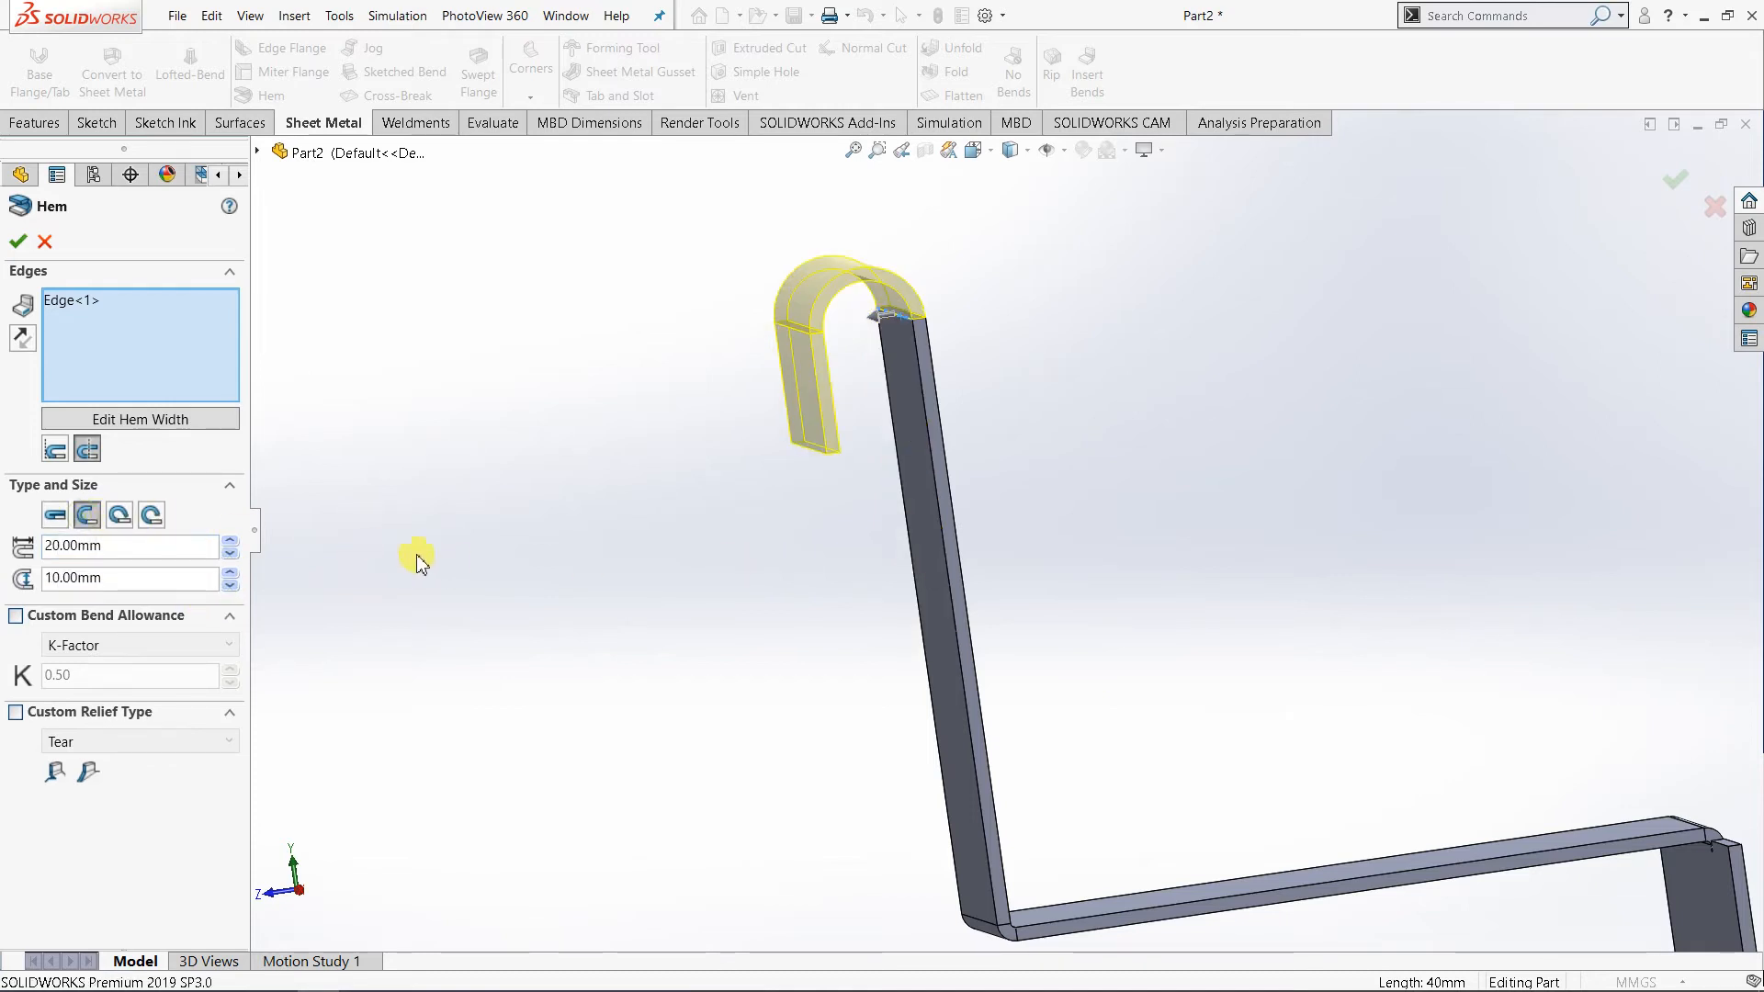
scroll(896, 579, "up", 4)
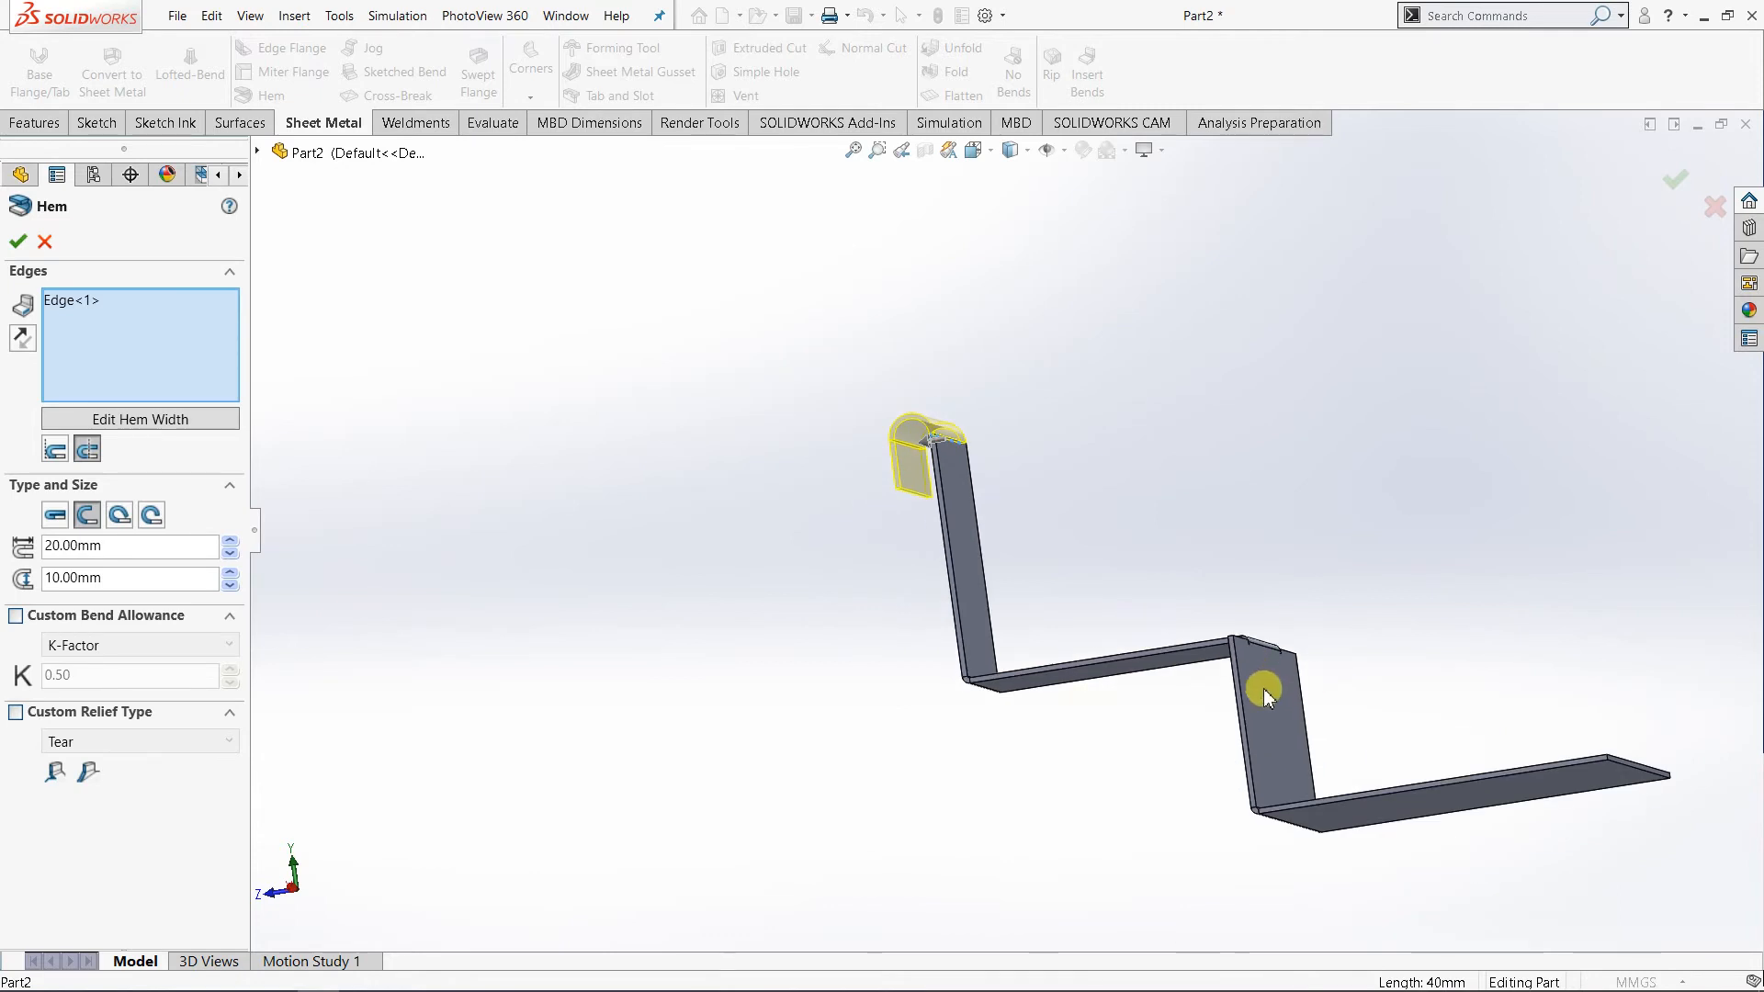
middle_click_drag(1265, 696, 1244, 729)
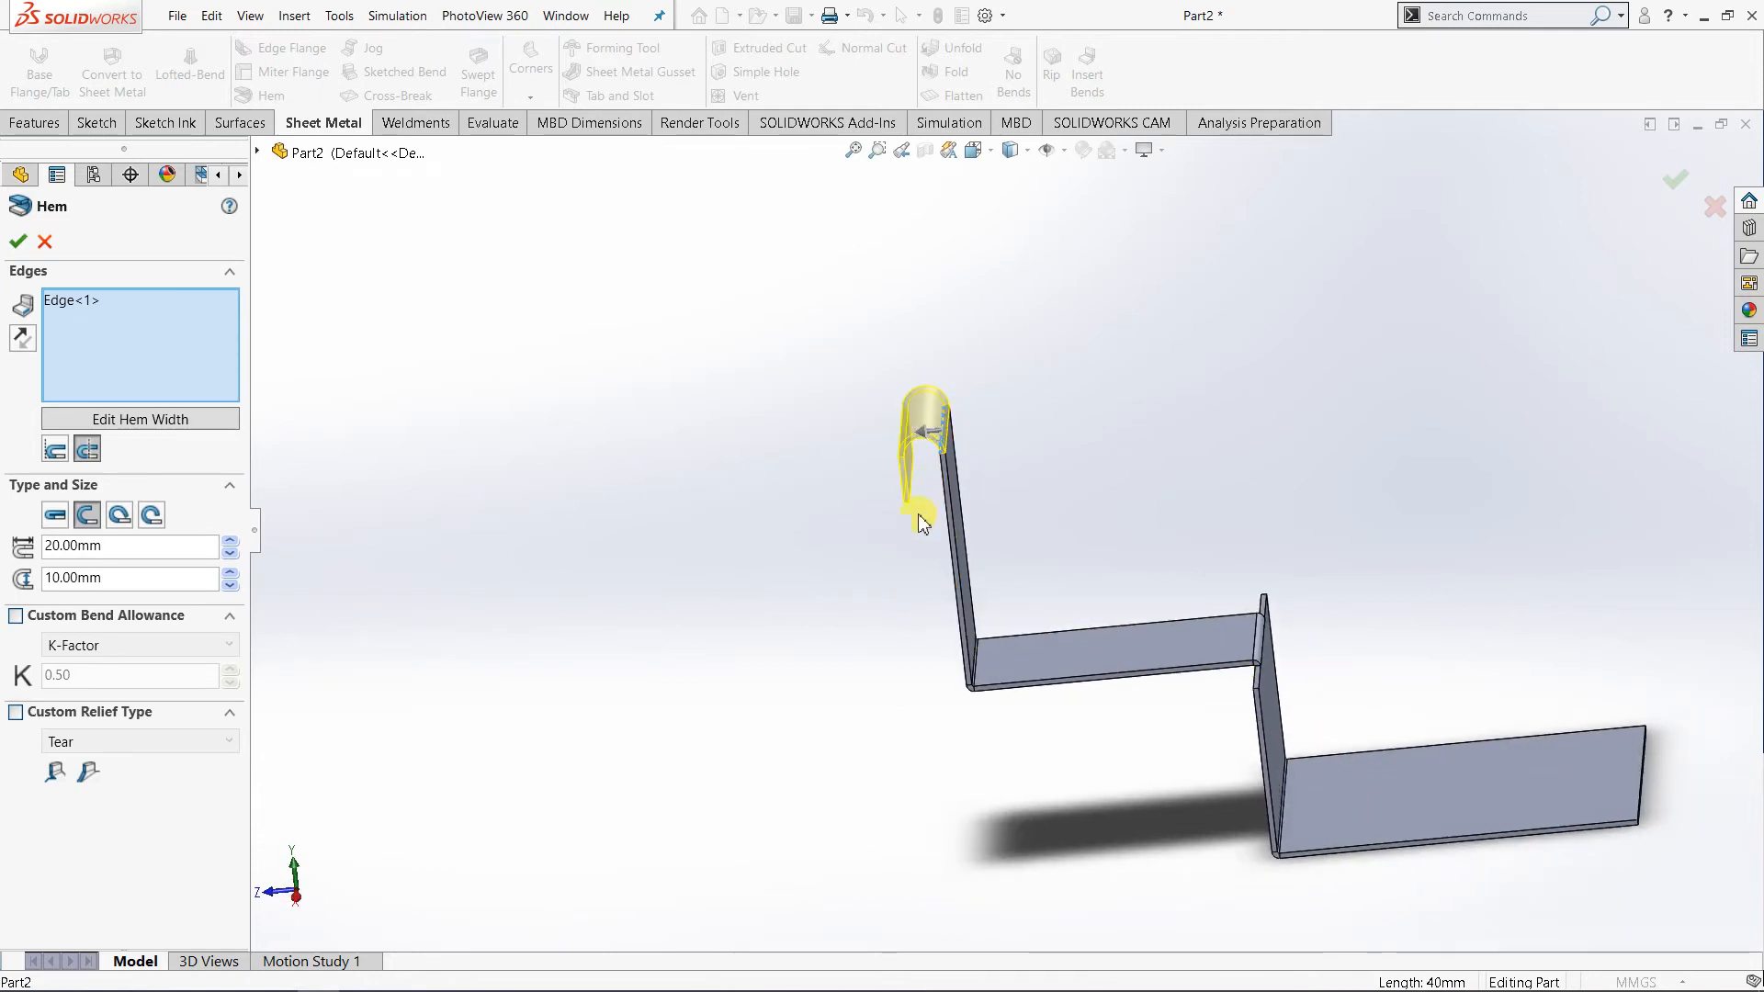
middle_click_drag(1156, 584, 1016, 449)
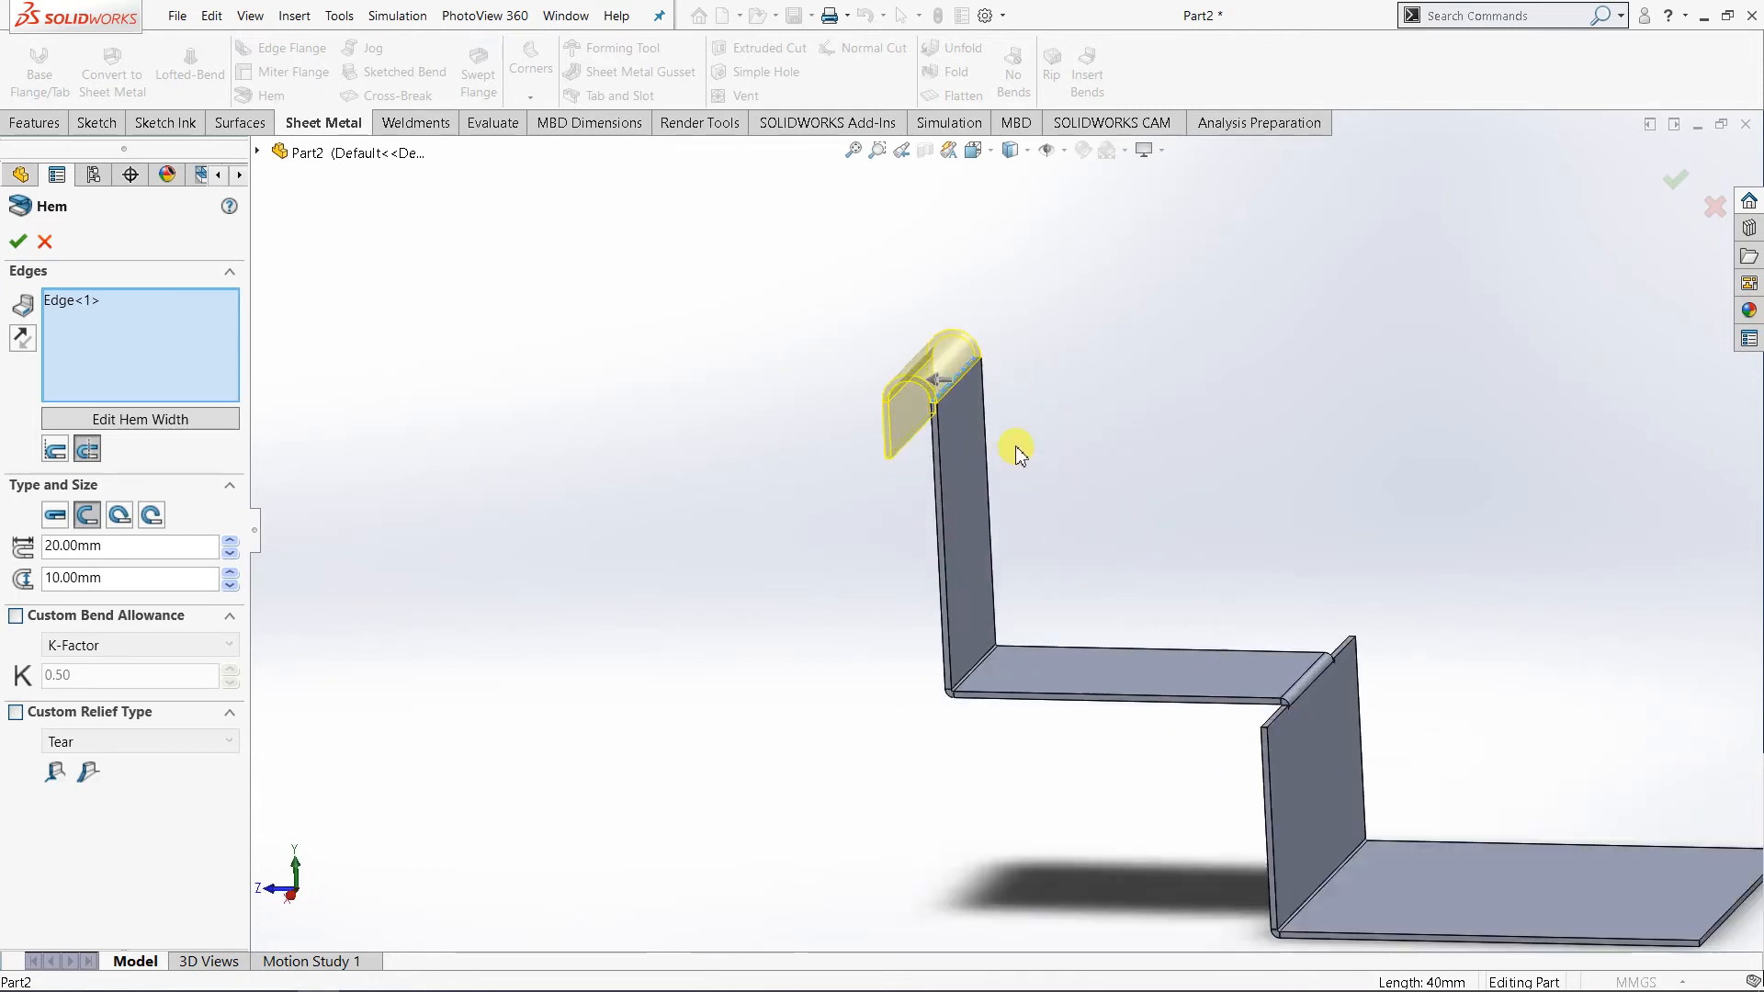
scroll(905, 448, "down", 3)
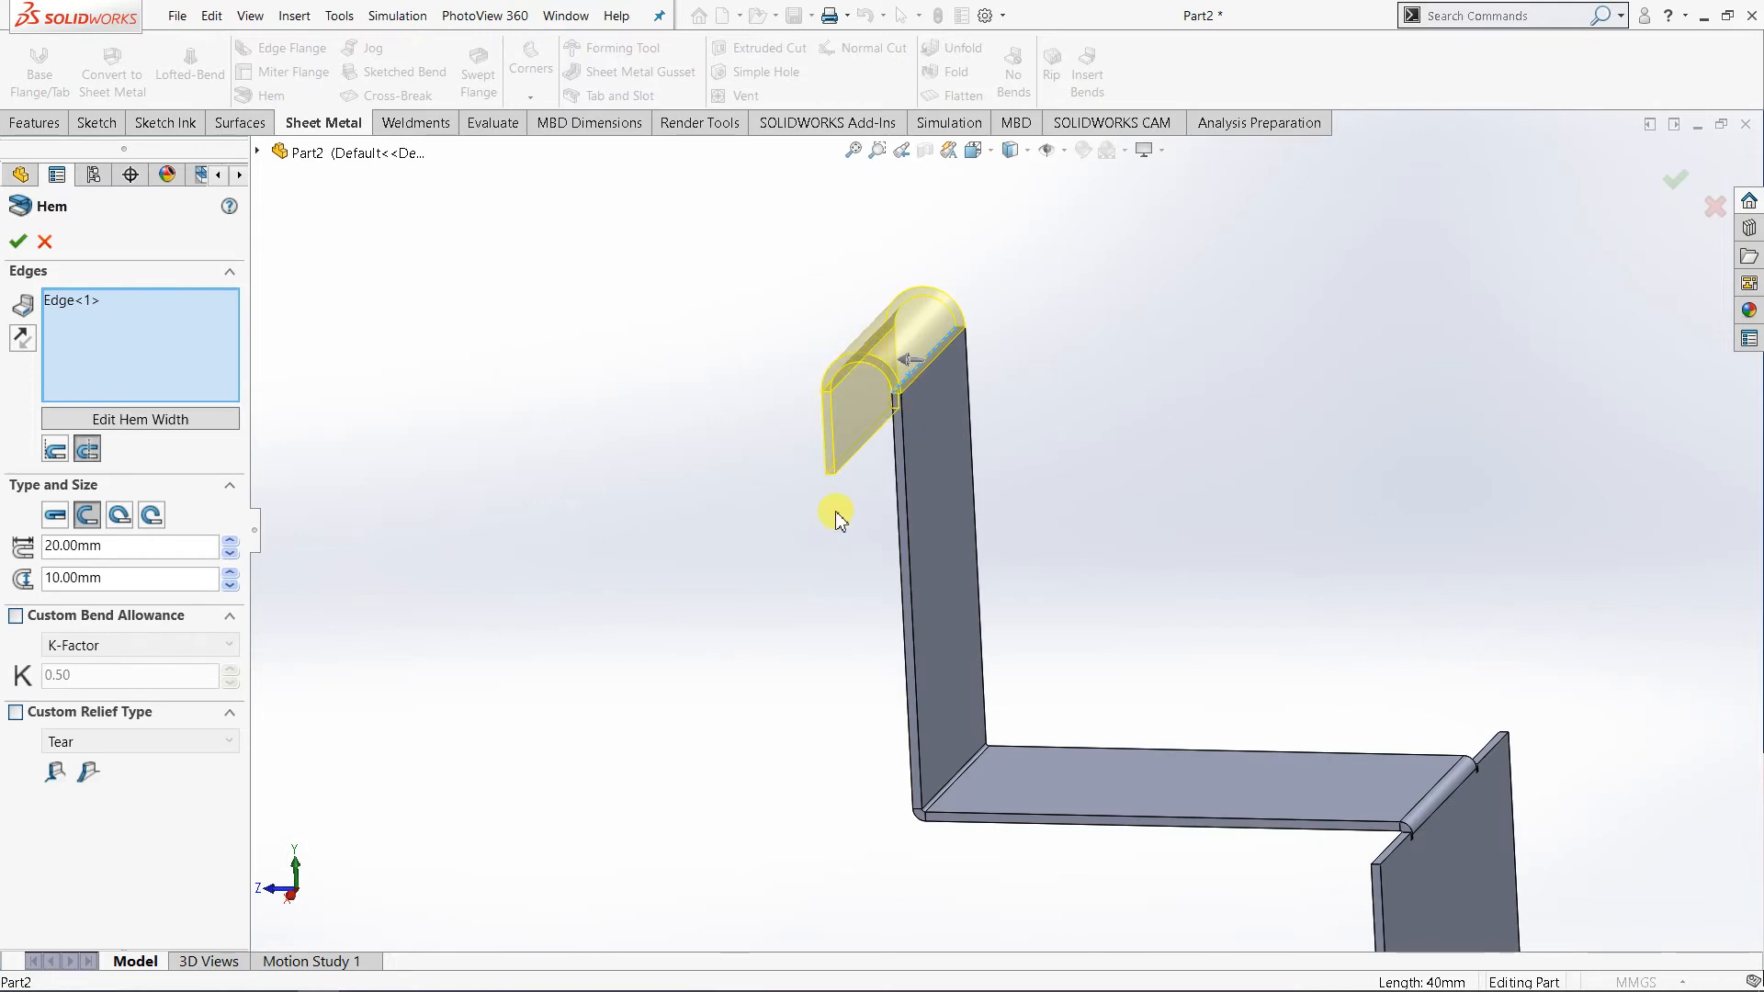
middle_click_drag(906, 465, 956, 439)
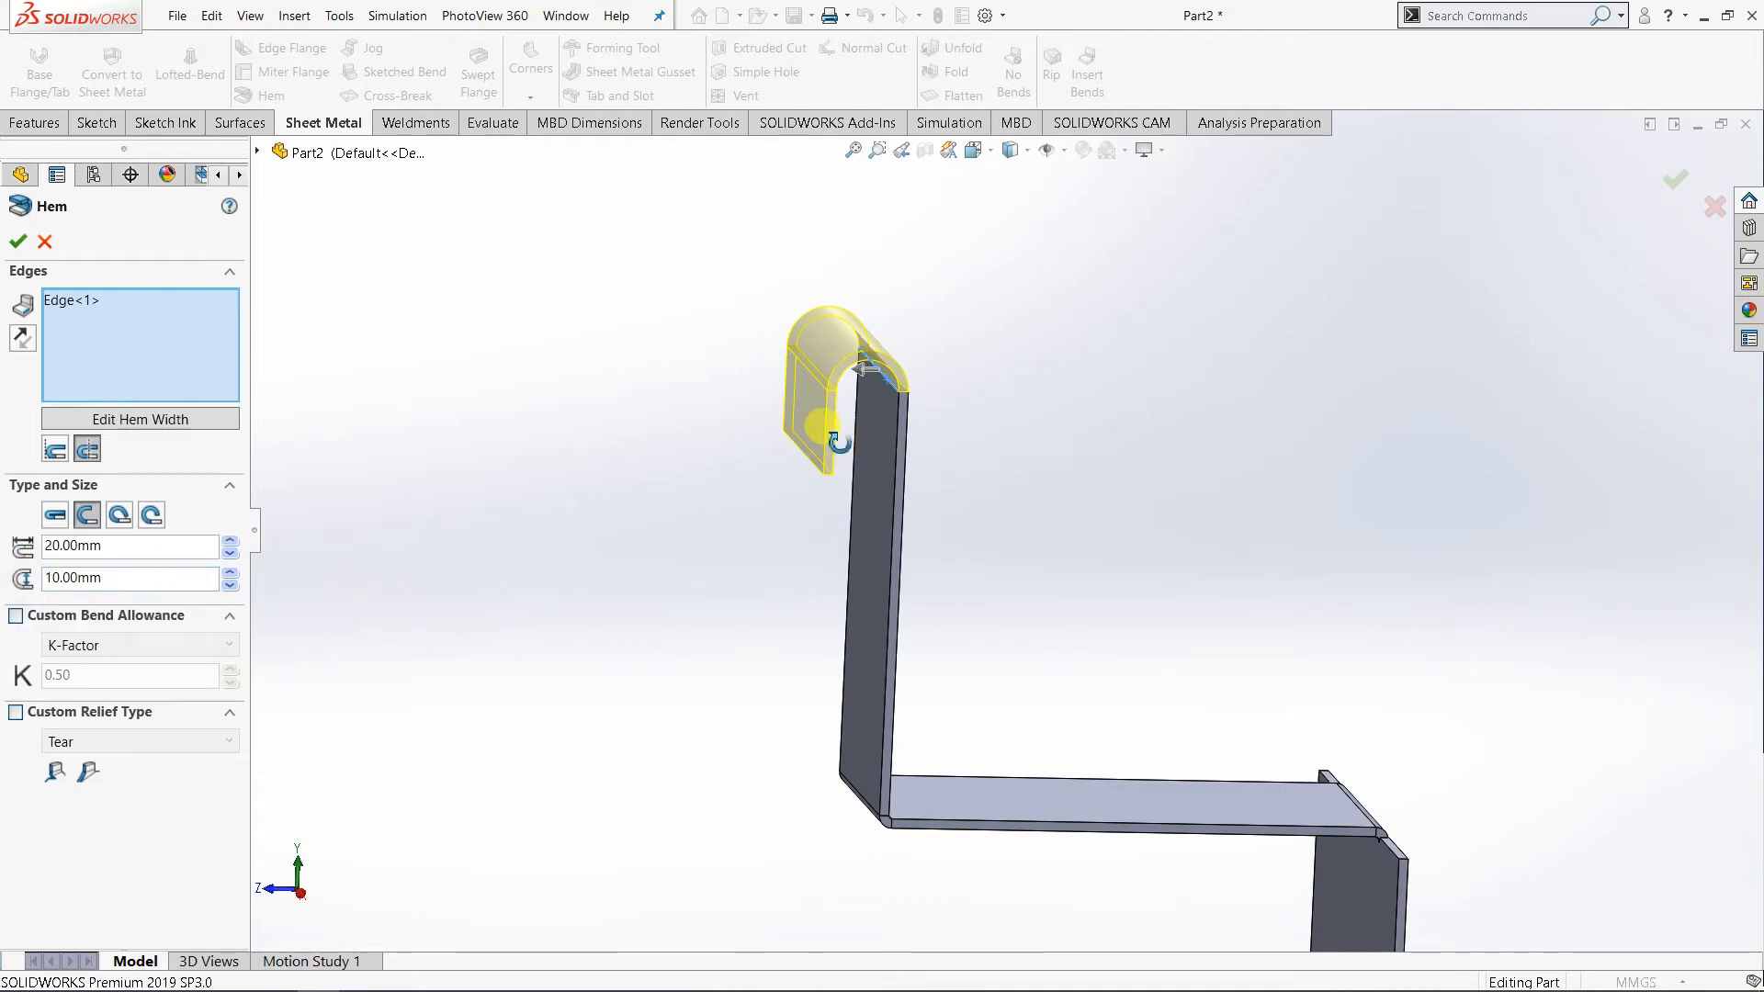
middle_click_drag(835, 441, 807, 419)
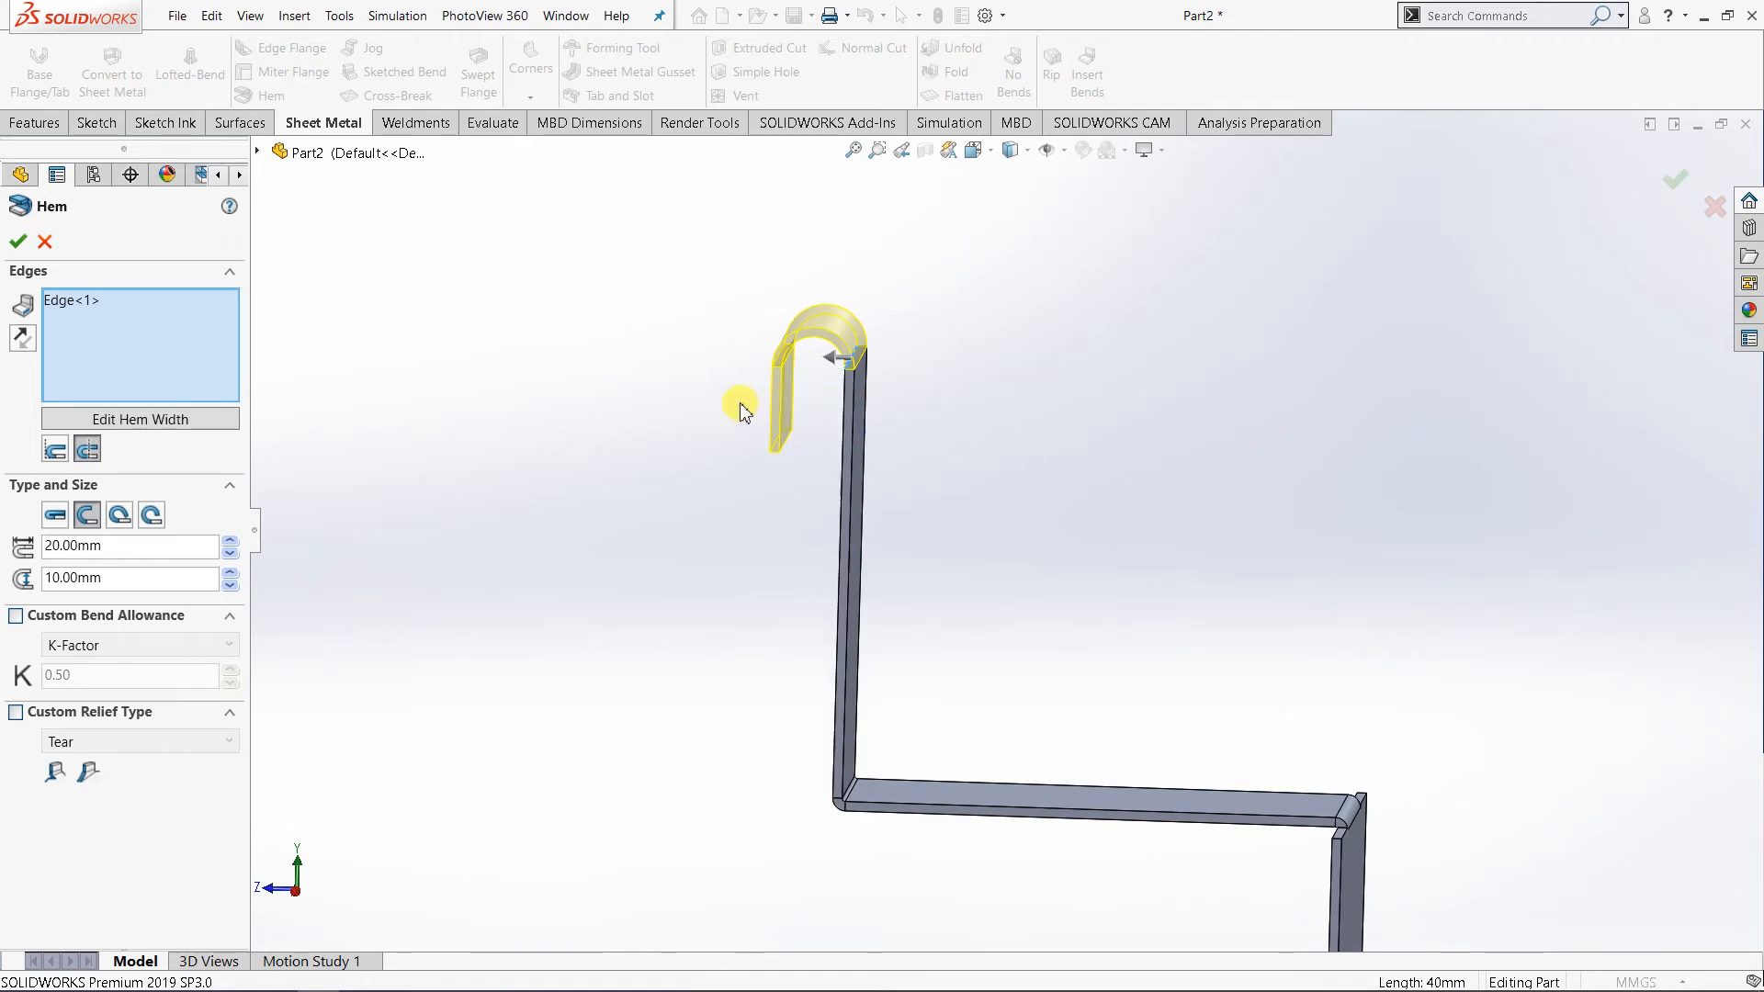
scroll(812, 419, "down", 4)
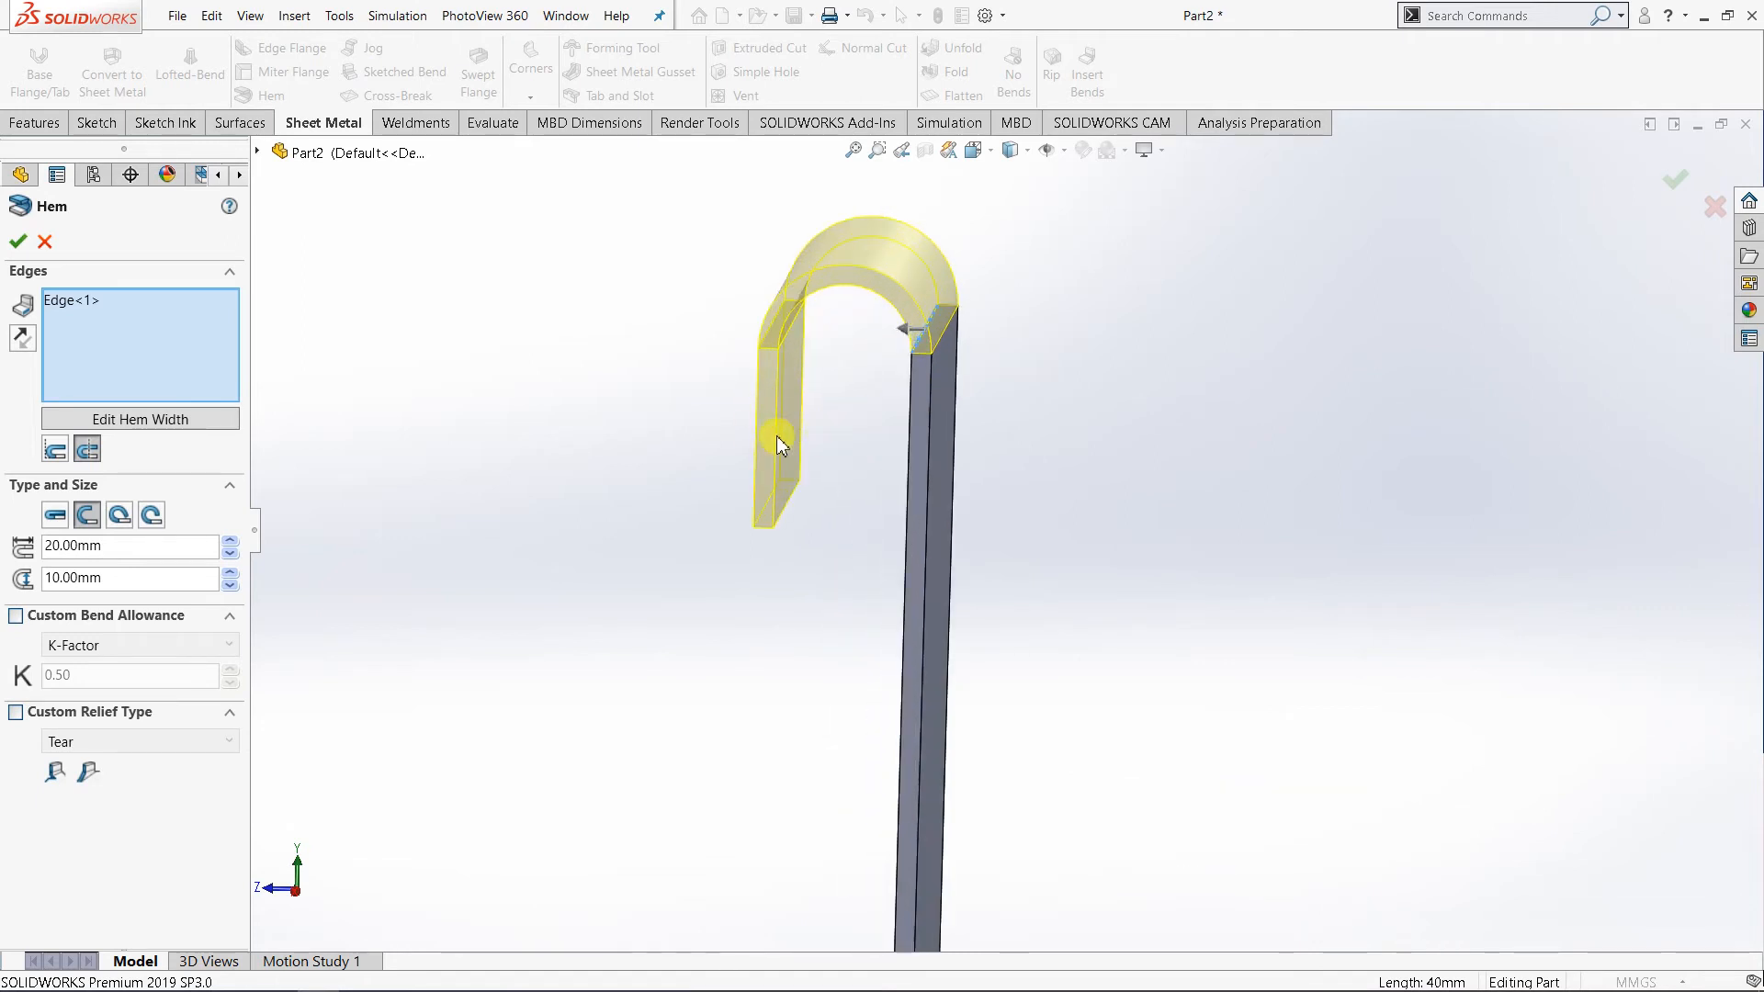
- Set the open hem's gap distance to 30 mm
left_click(230, 572)
left_click(230, 572)
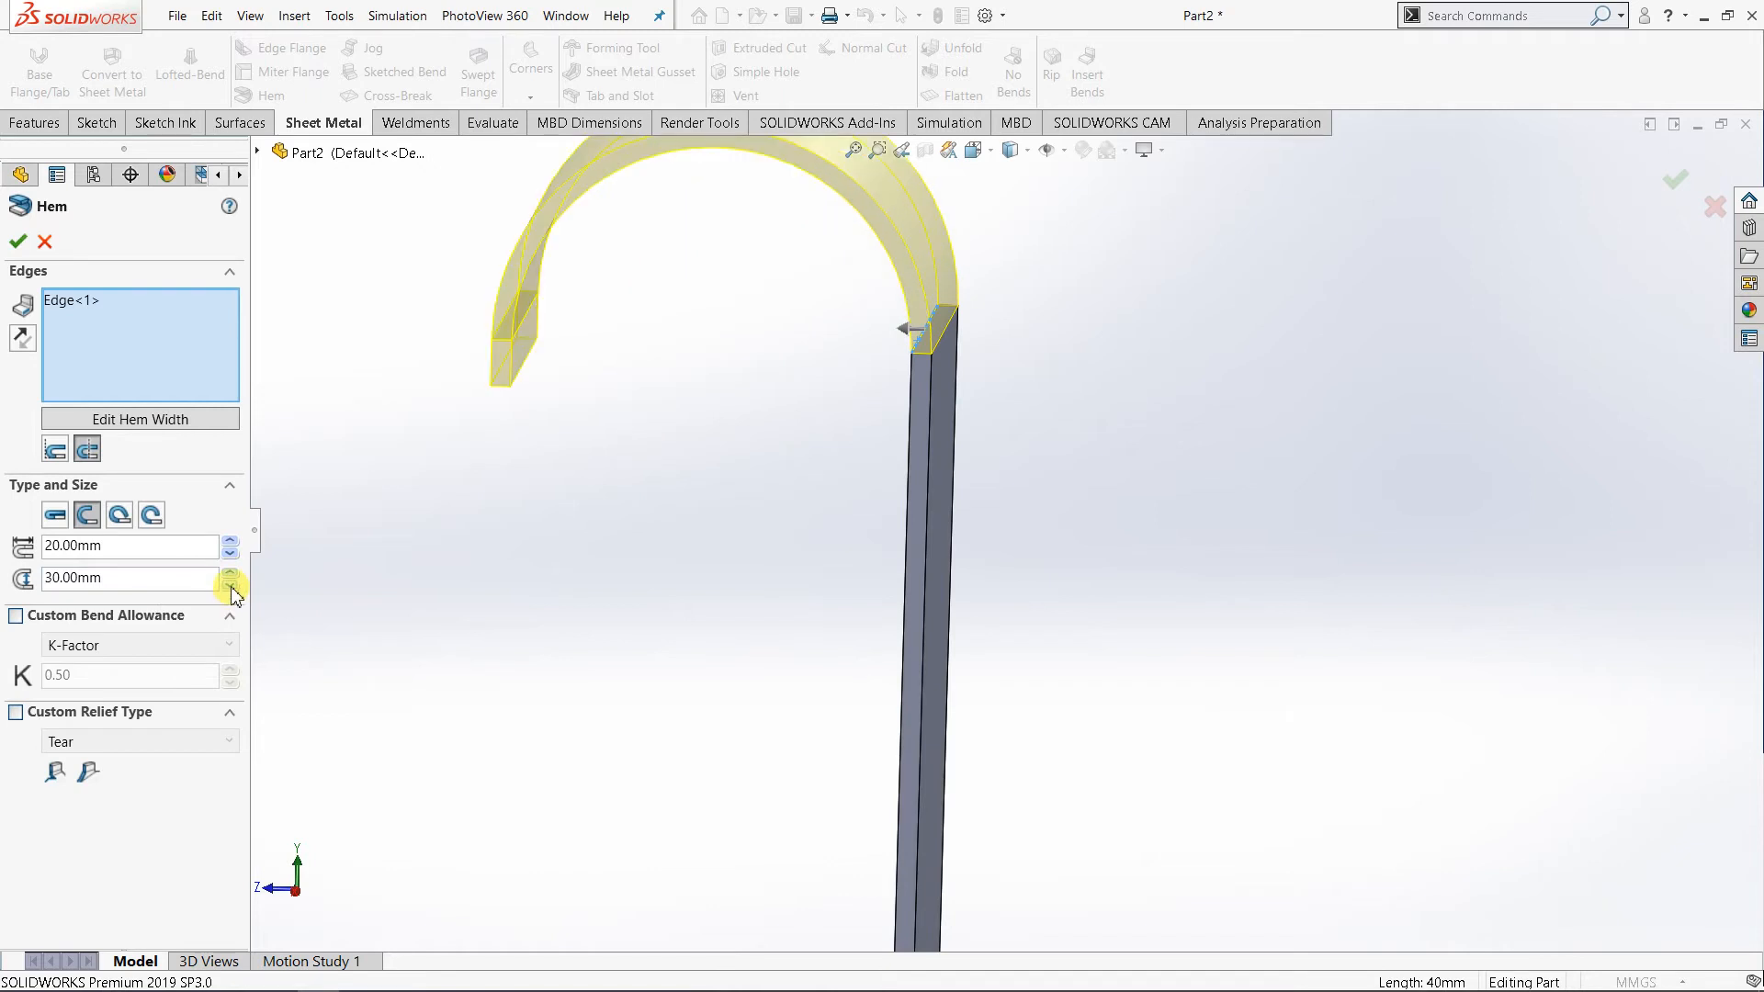
left_click(230, 587)
left_click(230, 573)
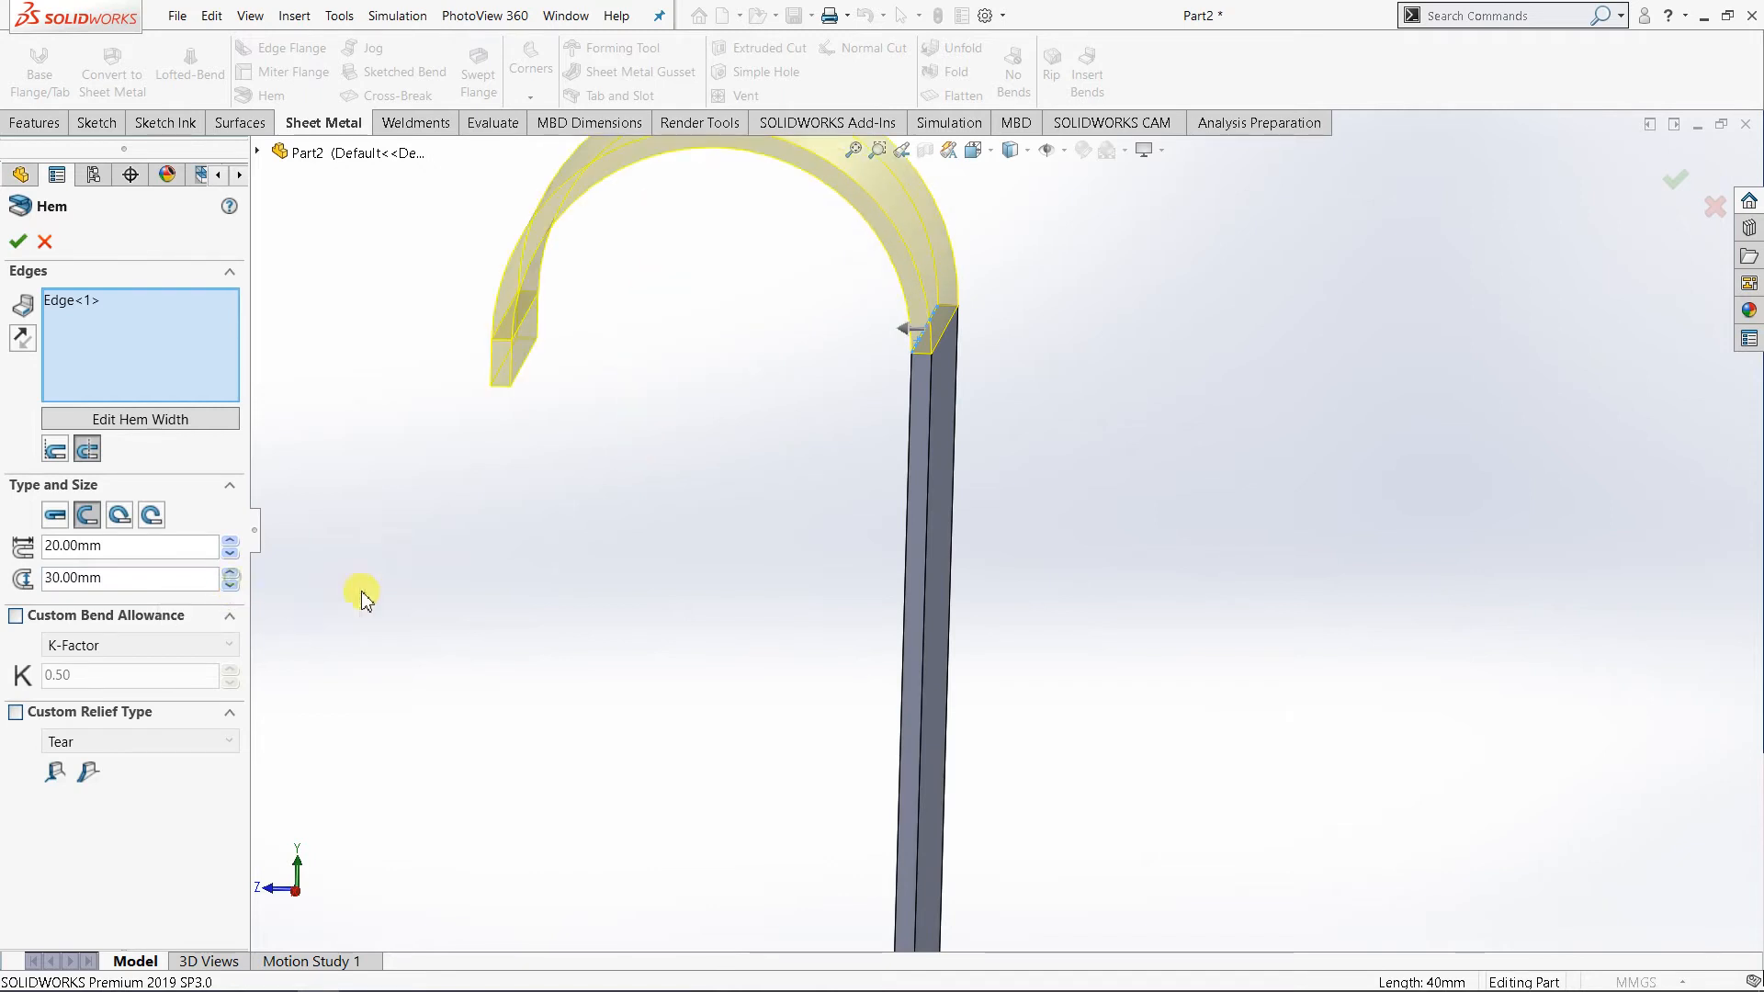
- Set the open hem's length to 40 mm and check its previewed shape
scroll(756, 630, "up", 3)
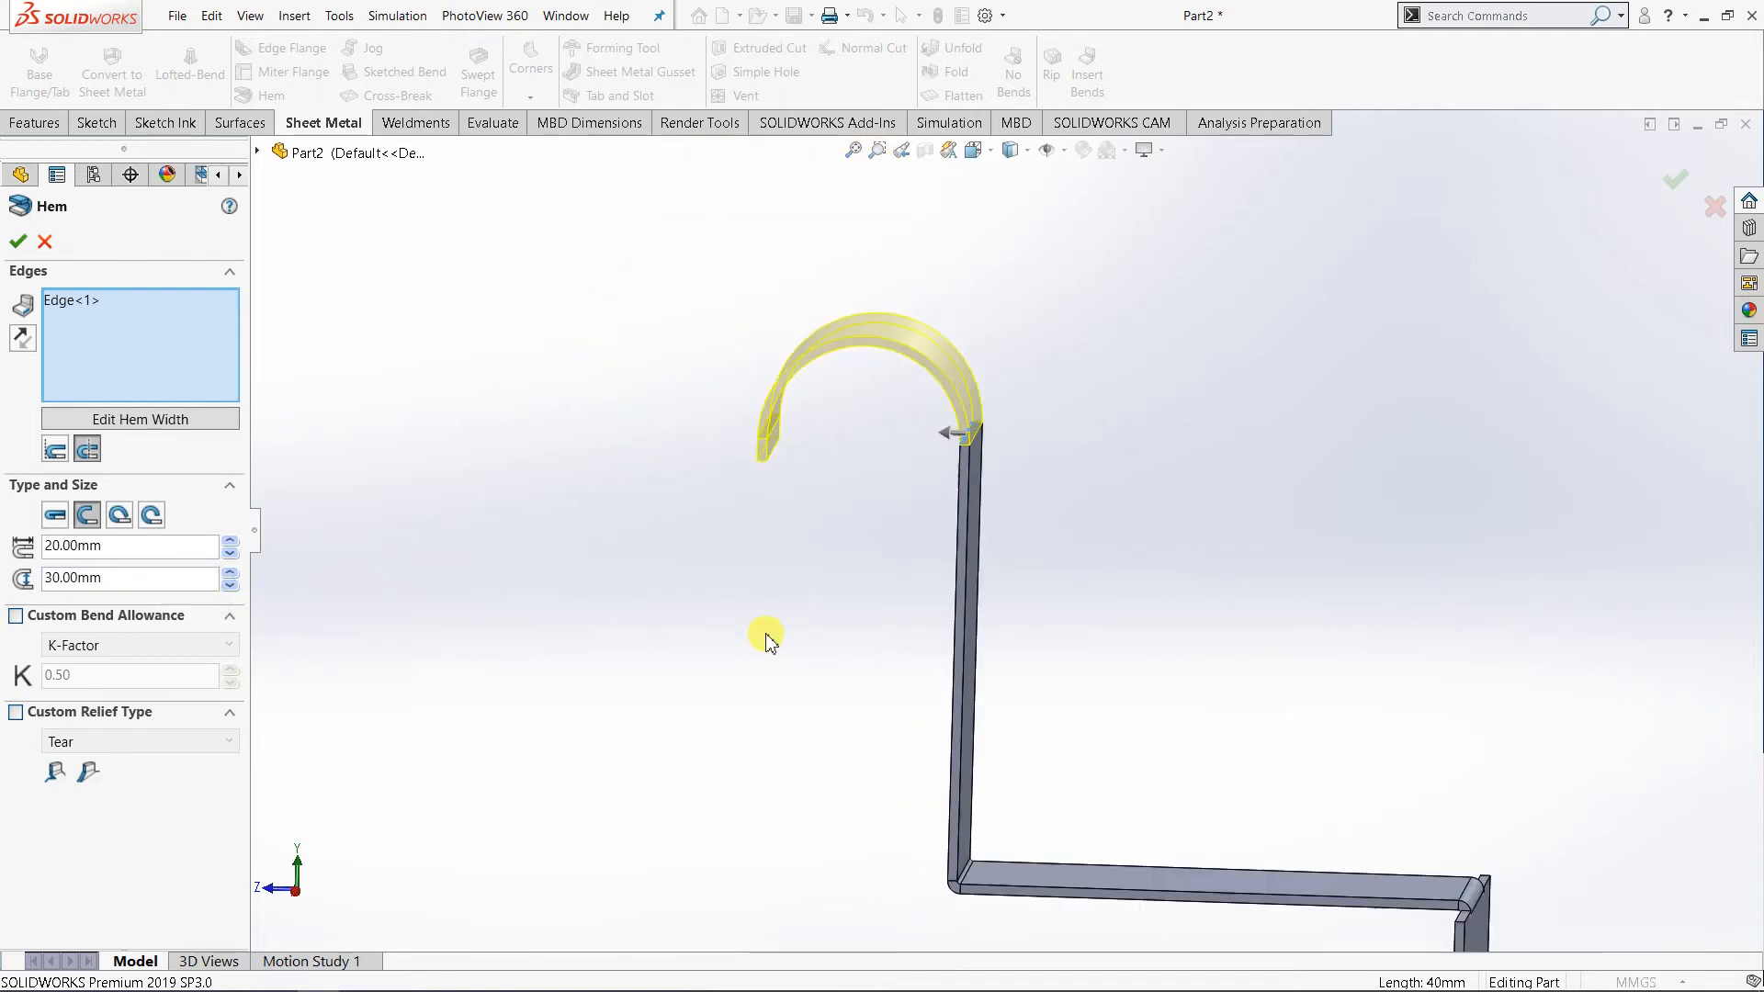
left_click(230, 540)
left_click(230, 540)
middle_click_drag(691, 708, 615, 689)
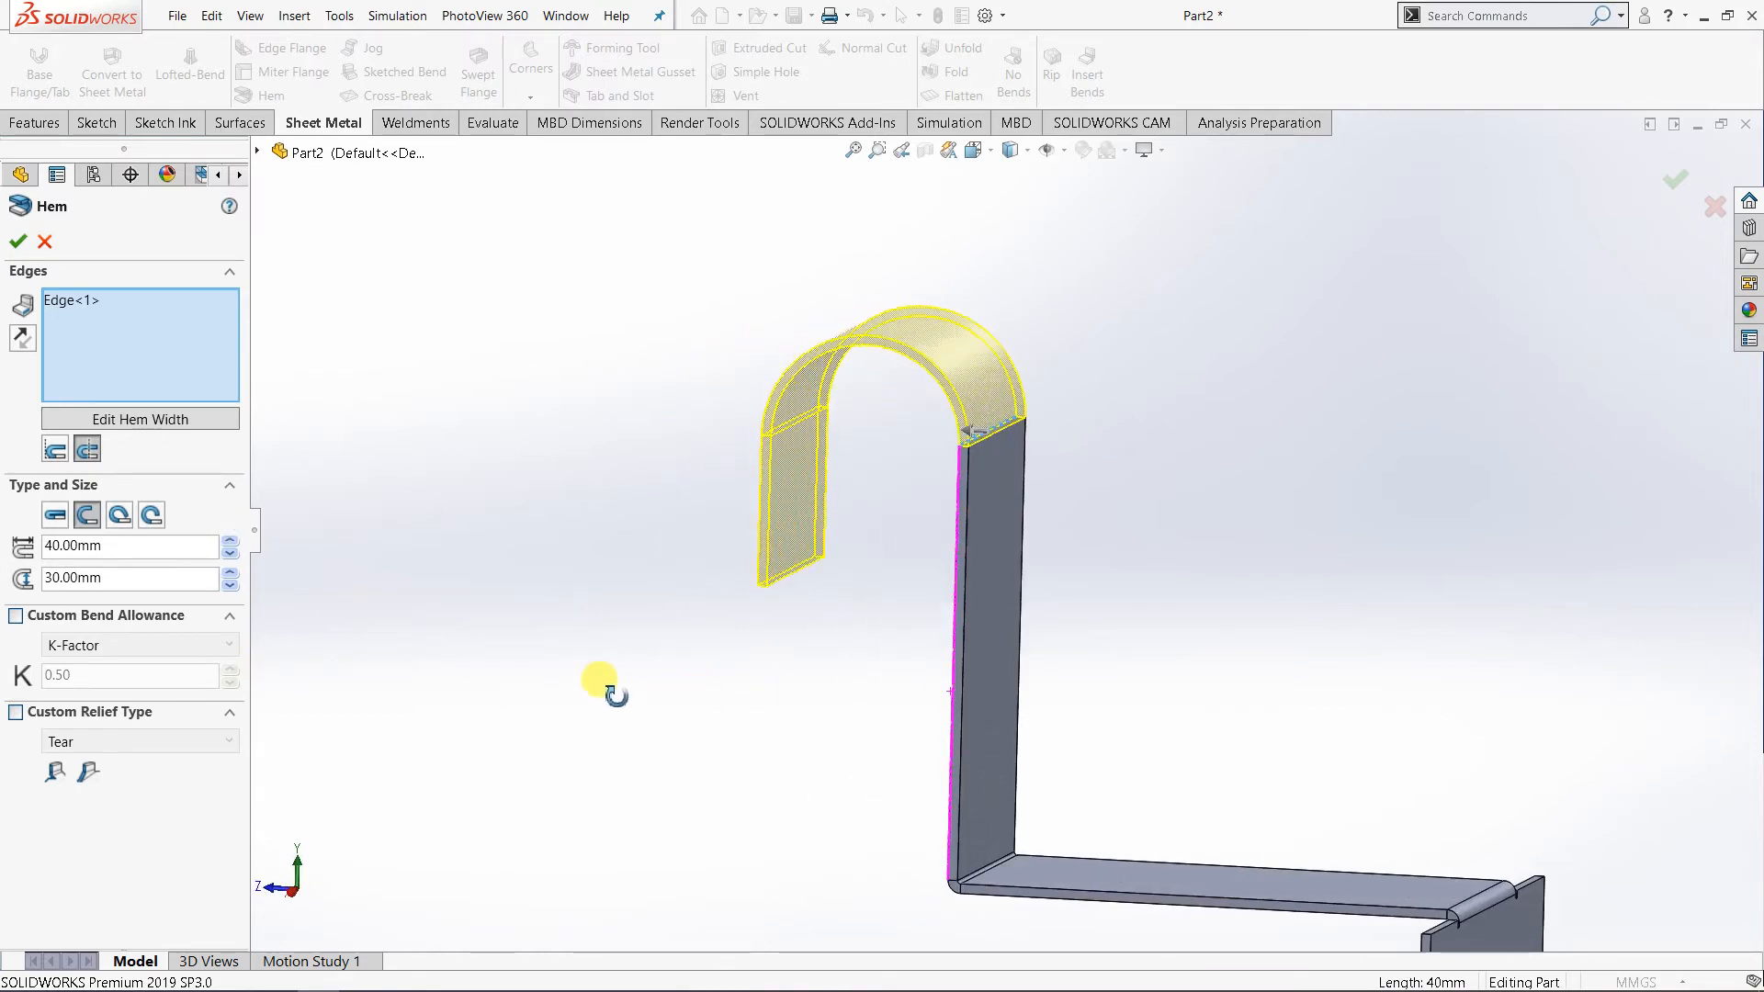
- Change the hem type to Tear Drop and examine the previewed loop on the third flange from several sides
left_click(119, 515)
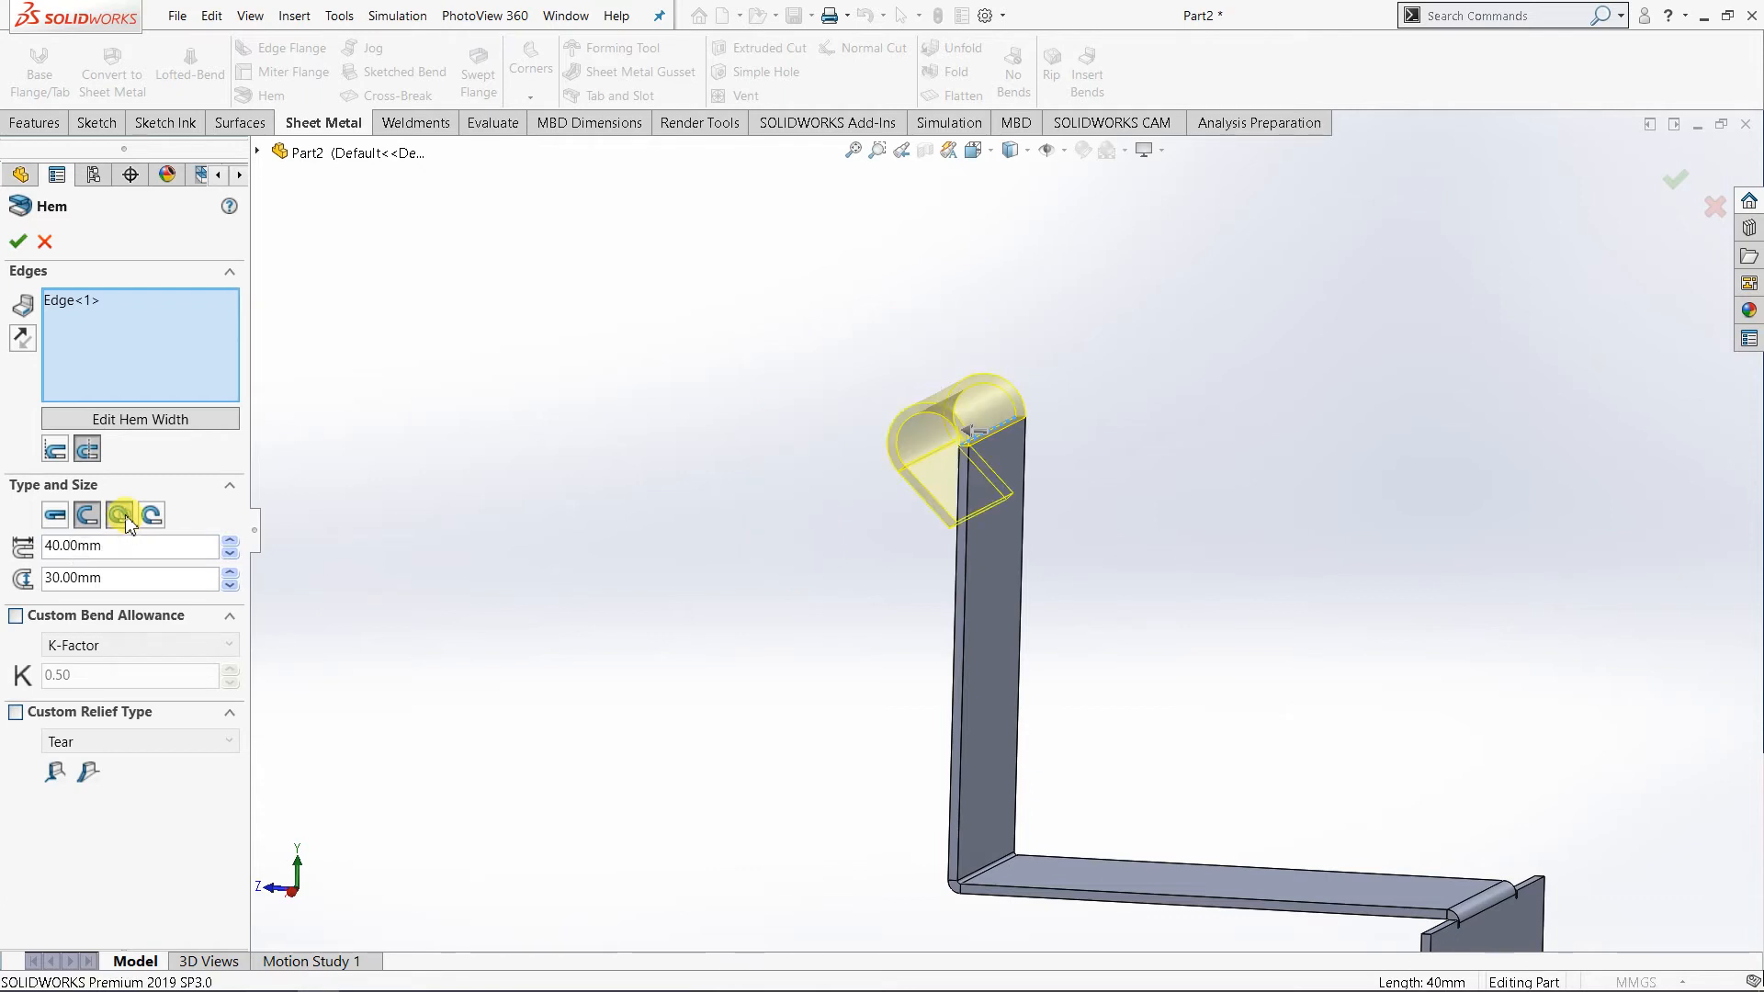
middle_click_drag(815, 693, 974, 675)
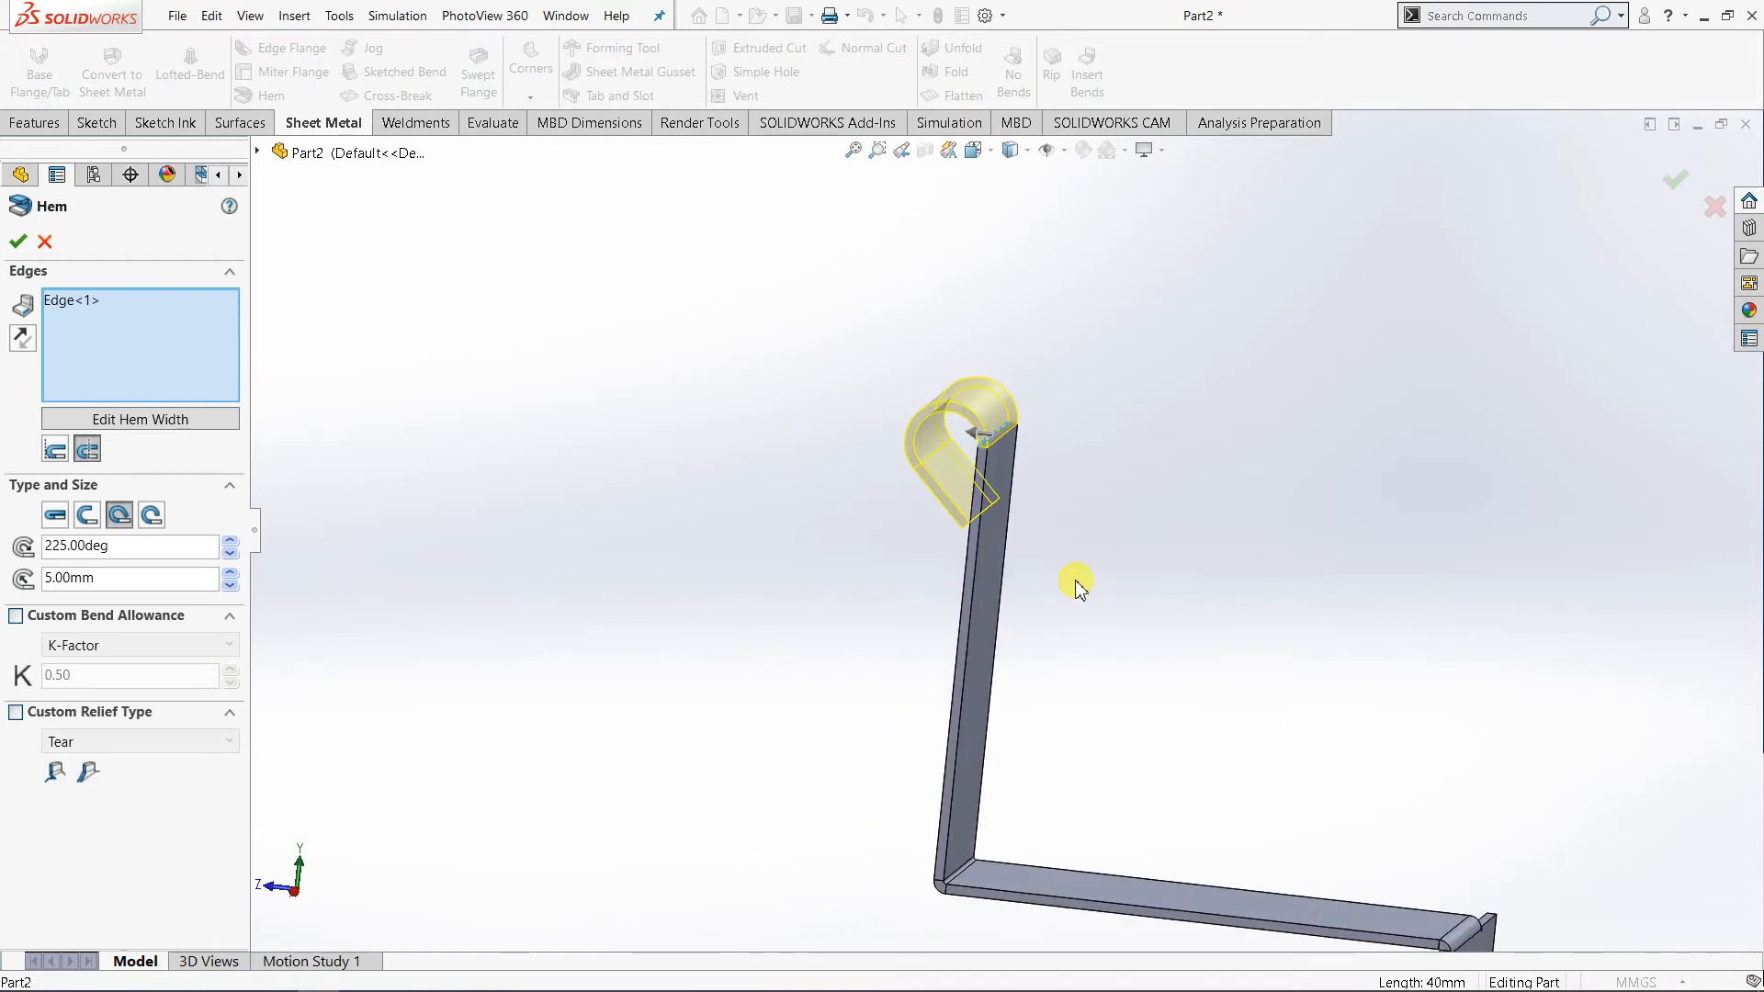
scroll(1073, 553, "down", 2)
middle_click_drag(707, 556, 1031, 438)
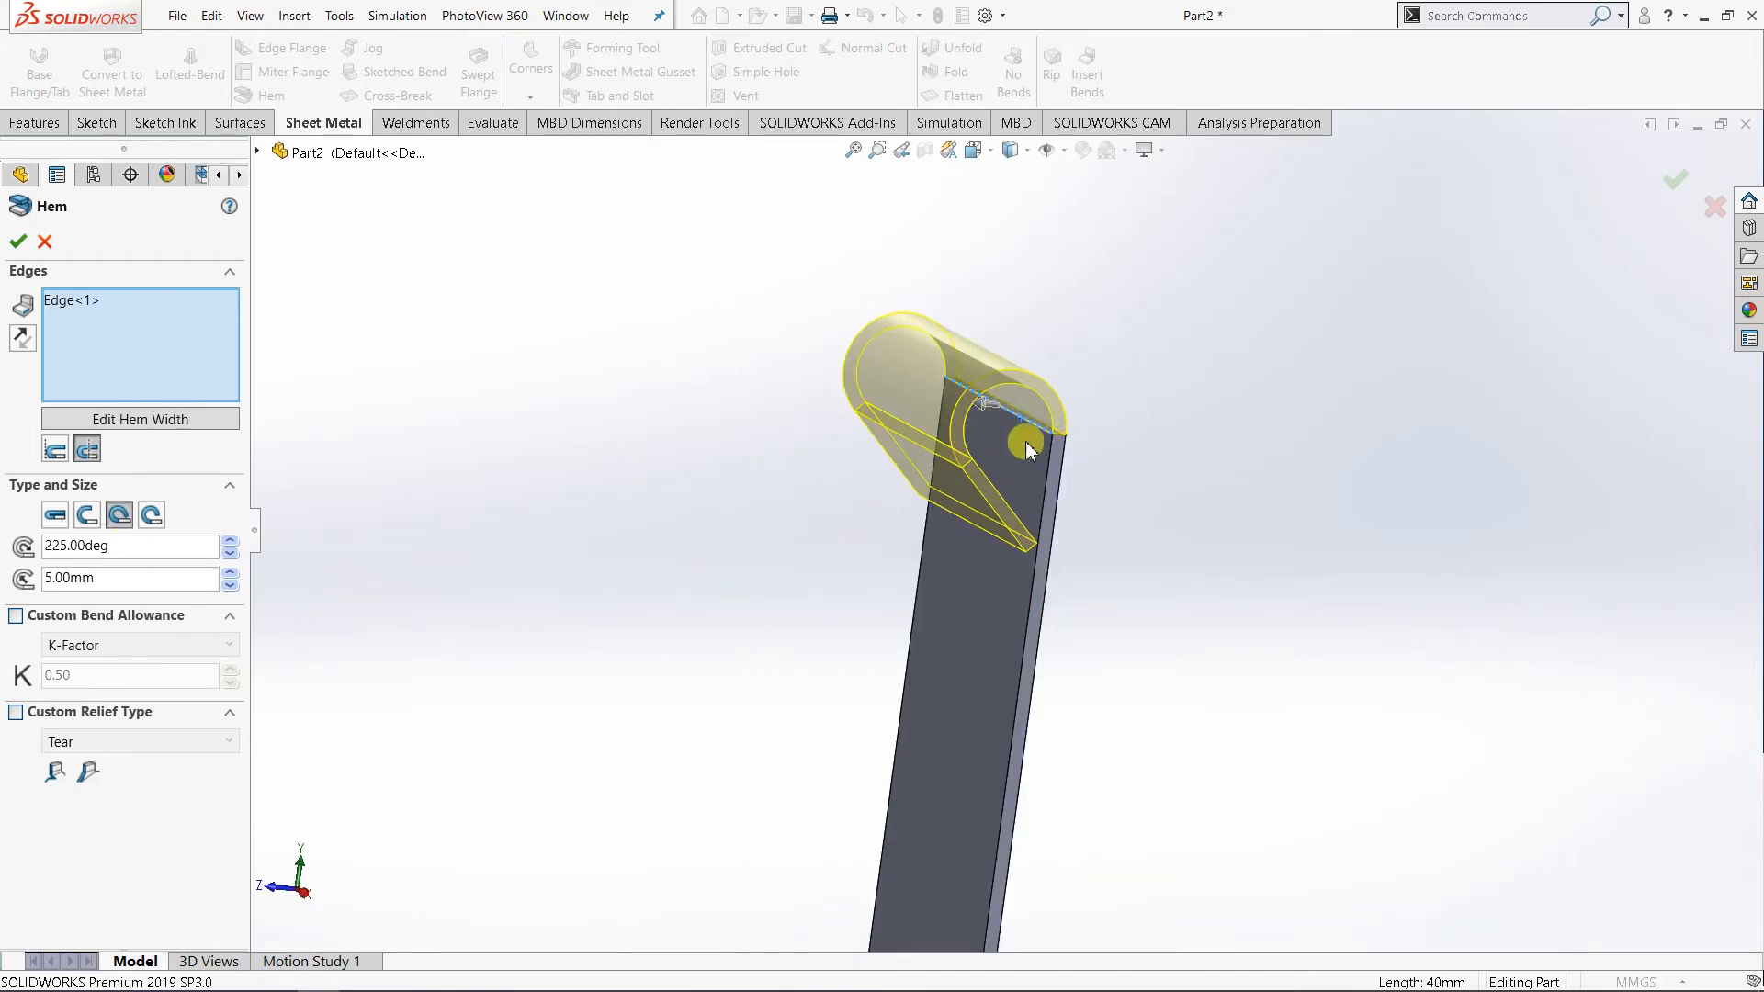
middle_click_drag(1061, 524, 1006, 467)
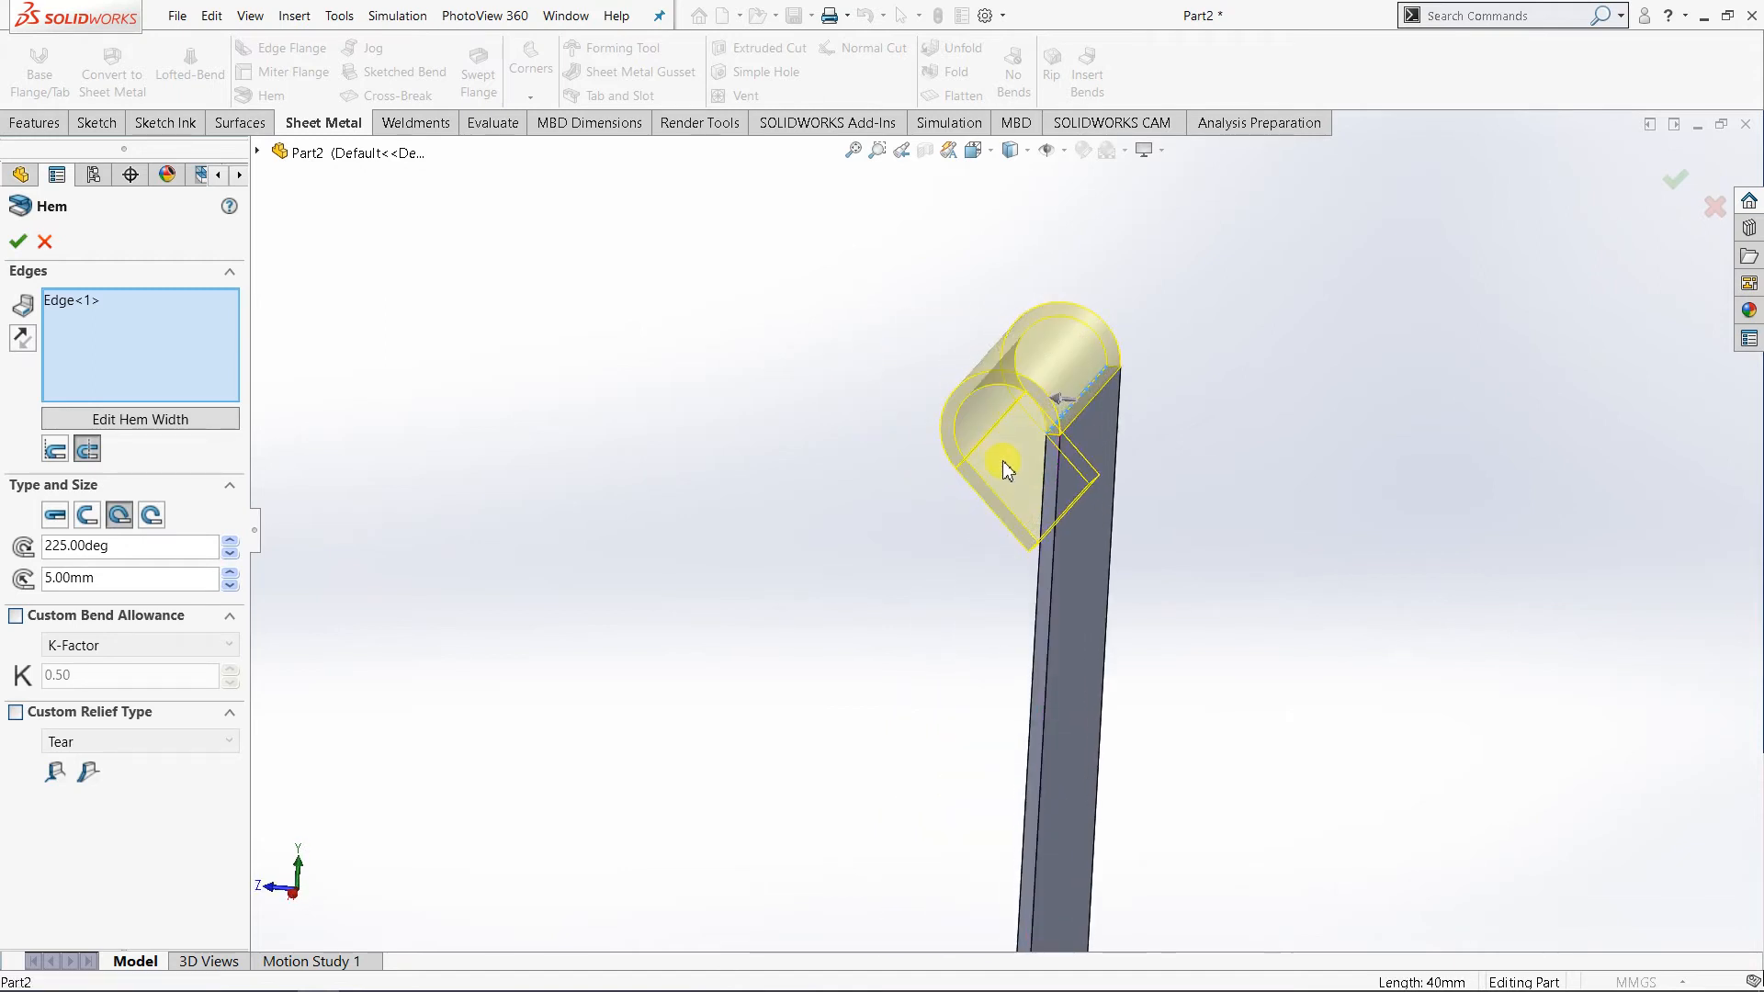
middle_click_drag(1167, 536, 831, 512)
middle_click_drag(1240, 552, 1023, 413)
scroll(984, 542, "up", 3)
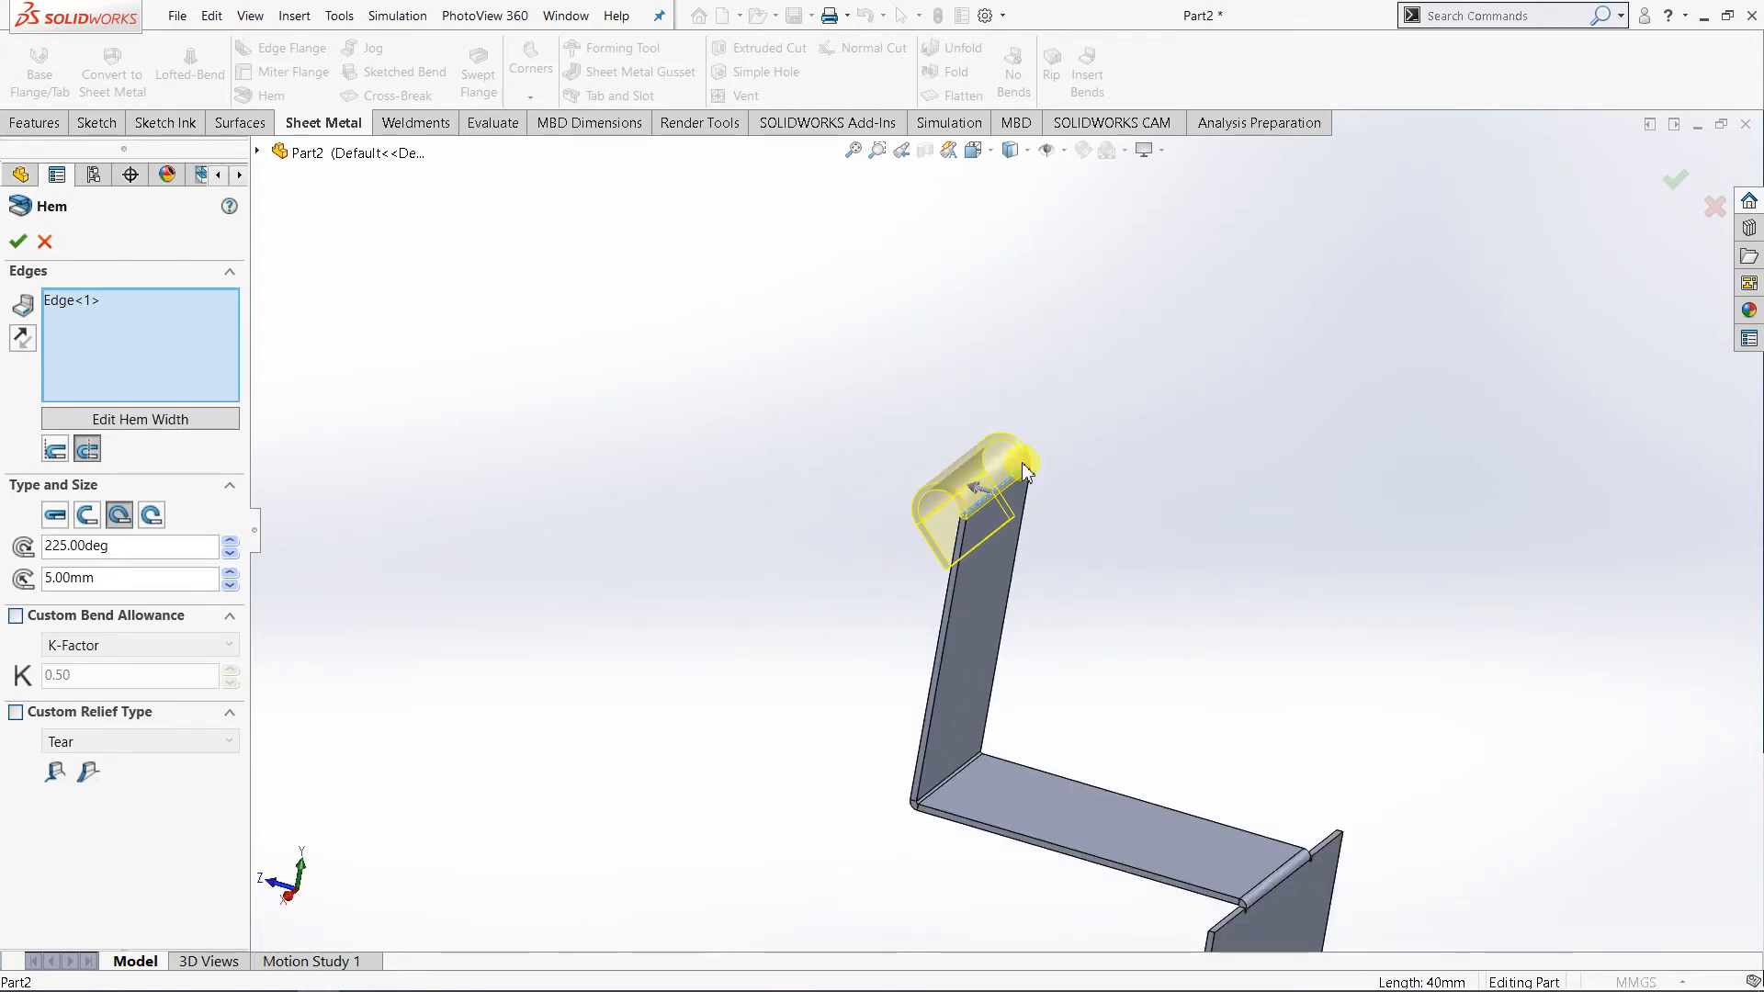
scroll(1117, 629, "down", 2)
scroll(1130, 634, "up", 3)
scroll(1130, 638, "down", 3)
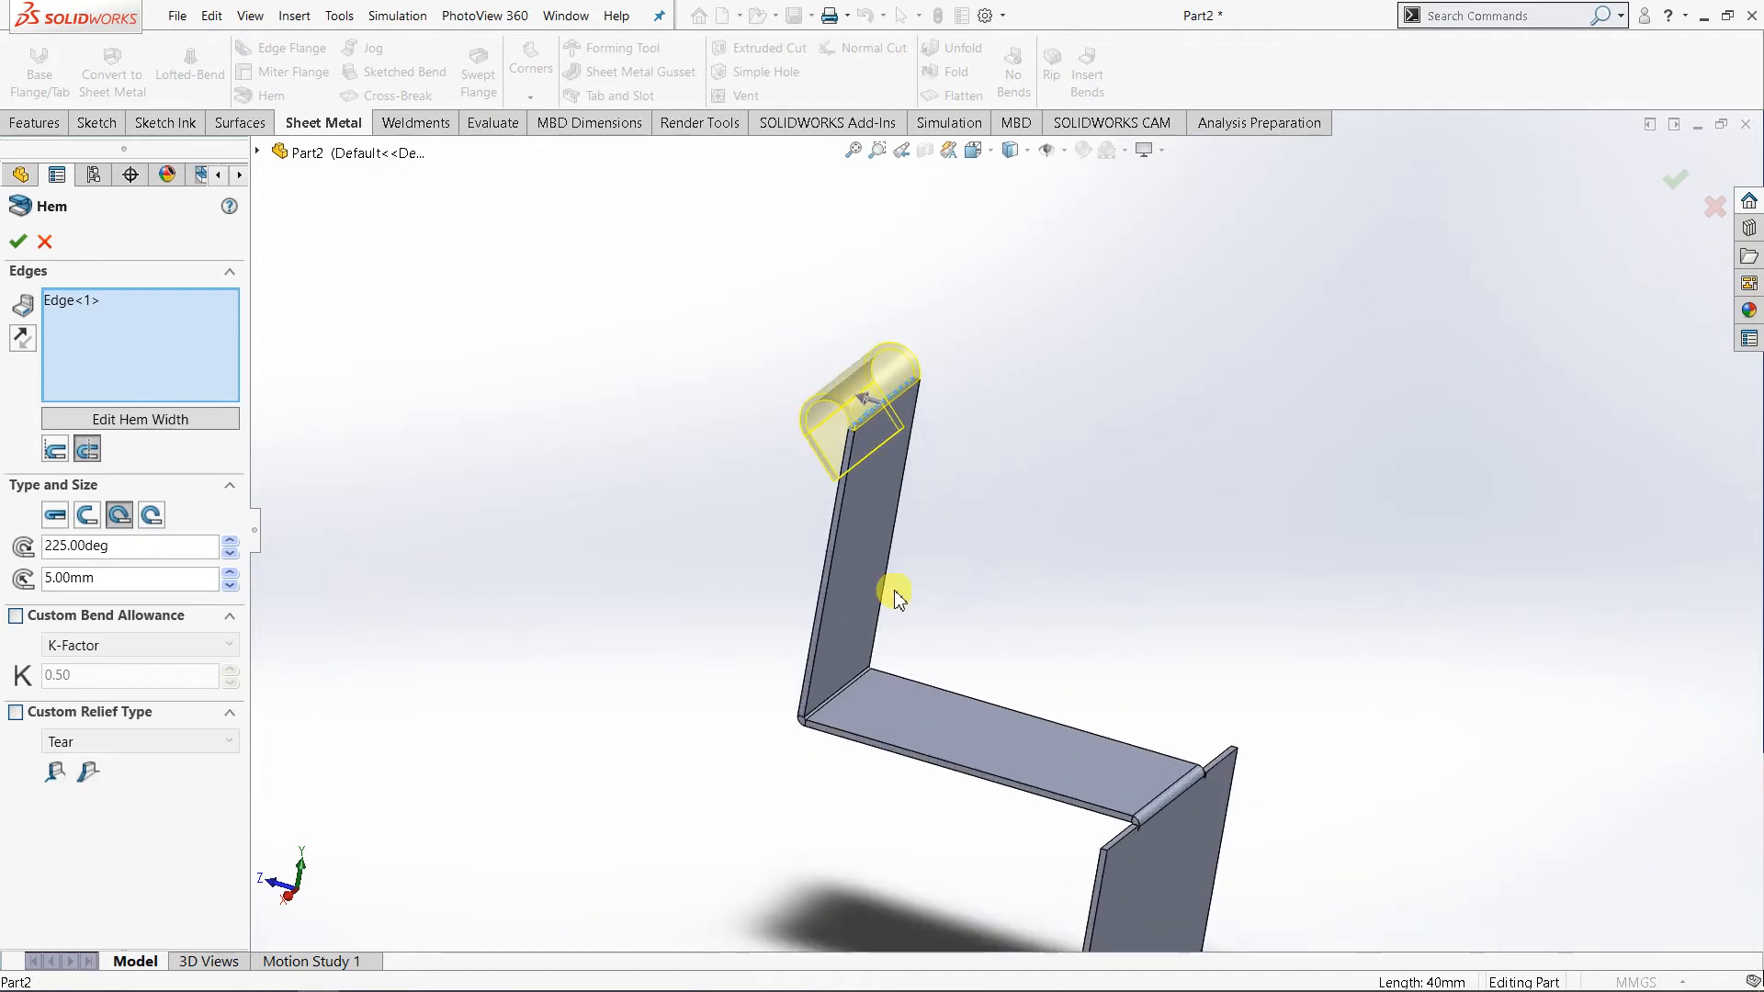
middle_click_drag(753, 574, 765, 555)
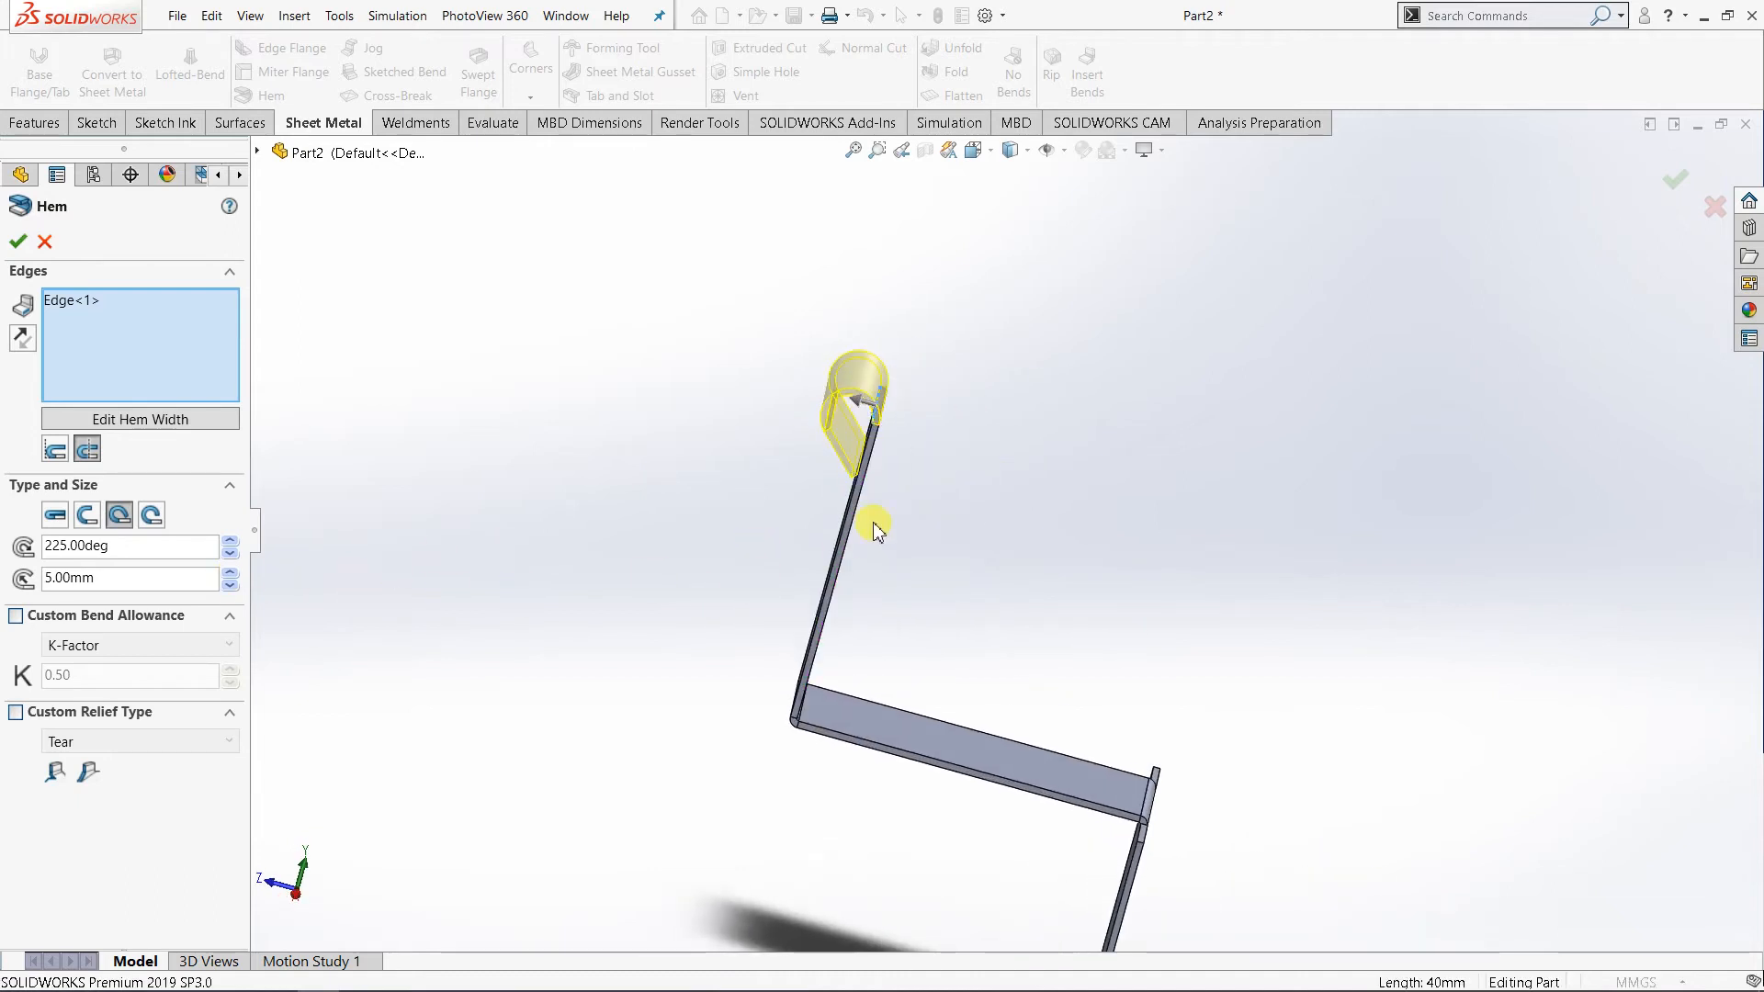
scroll(956, 405, "down", 4)
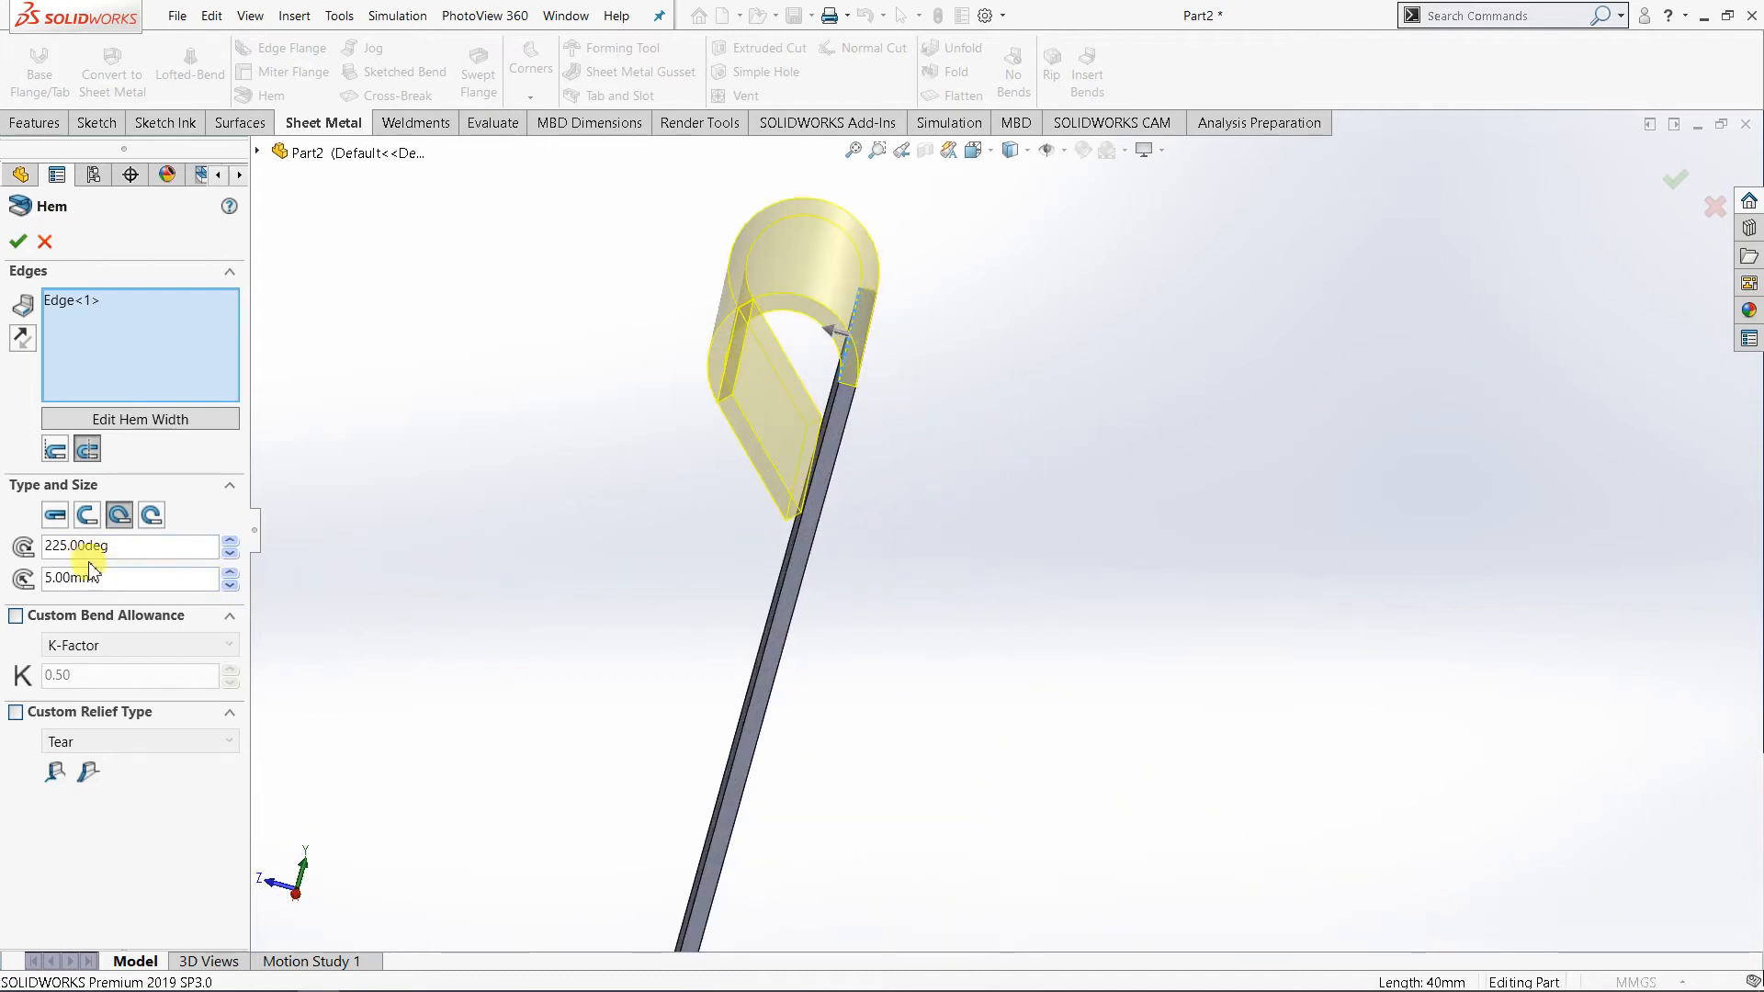
- Set the teardrop hem's angle to 220 degrees and its radius to 25 mm
left_click(233, 551)
left_click_drag(233, 554, 231, 542)
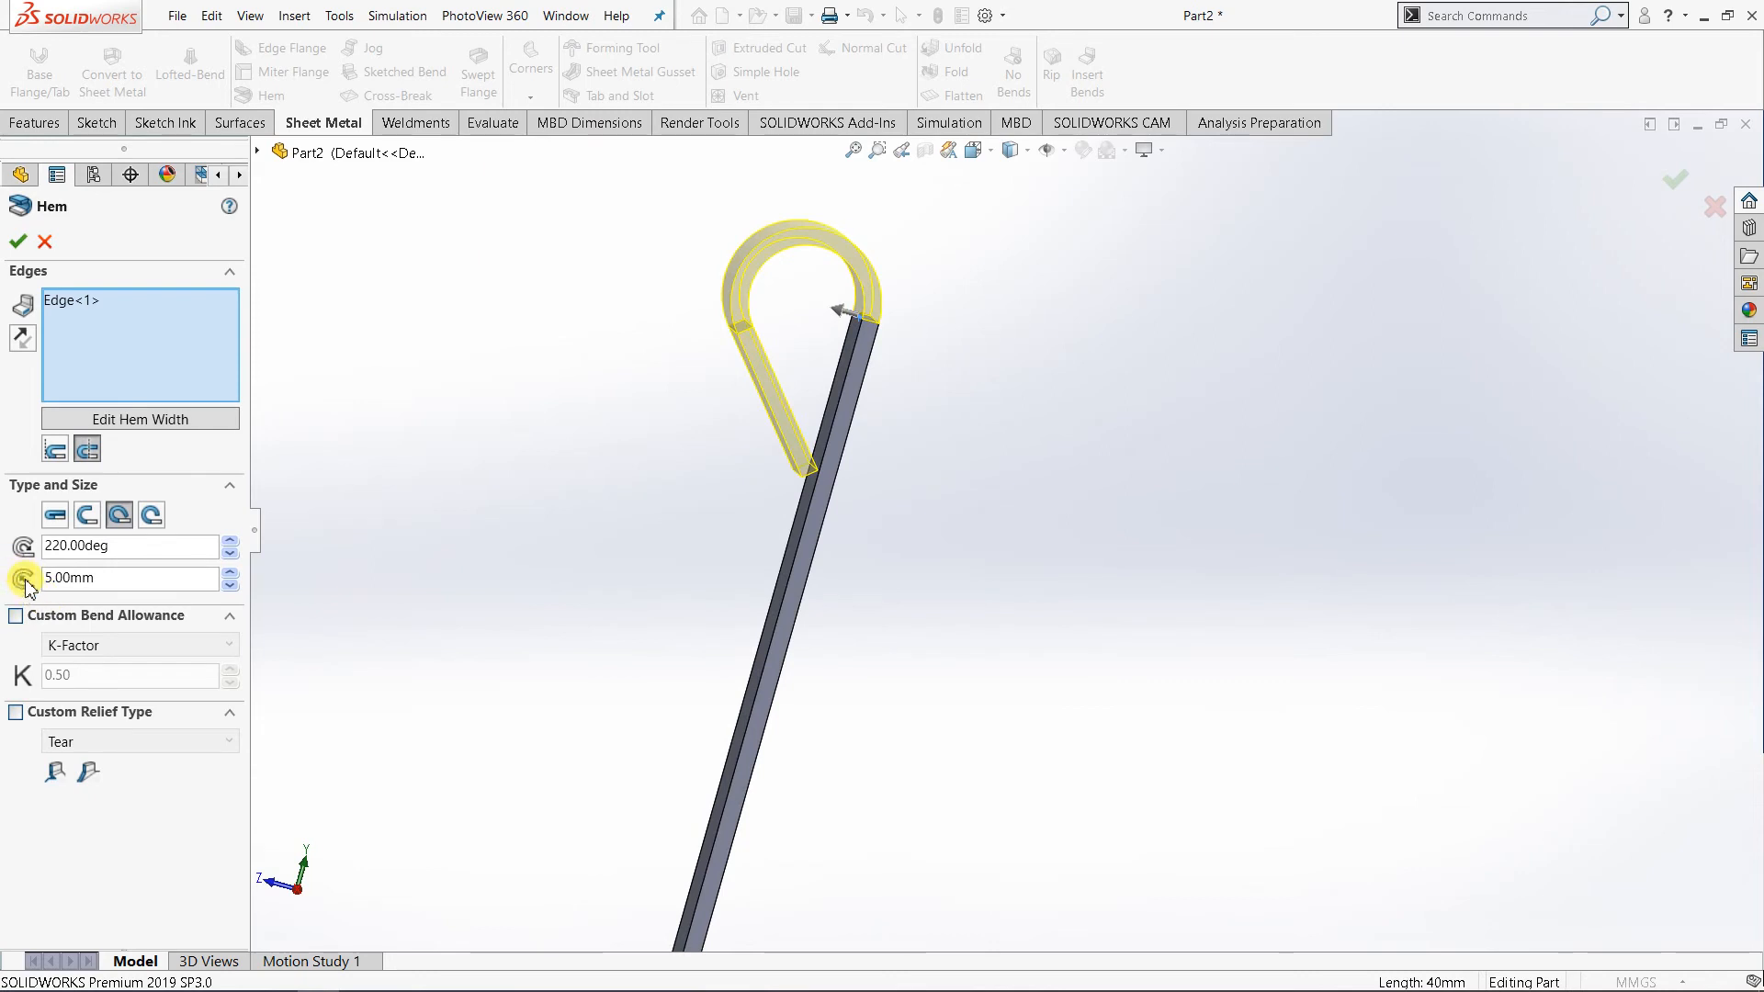
left_click(230, 573)
left_click(230, 573)
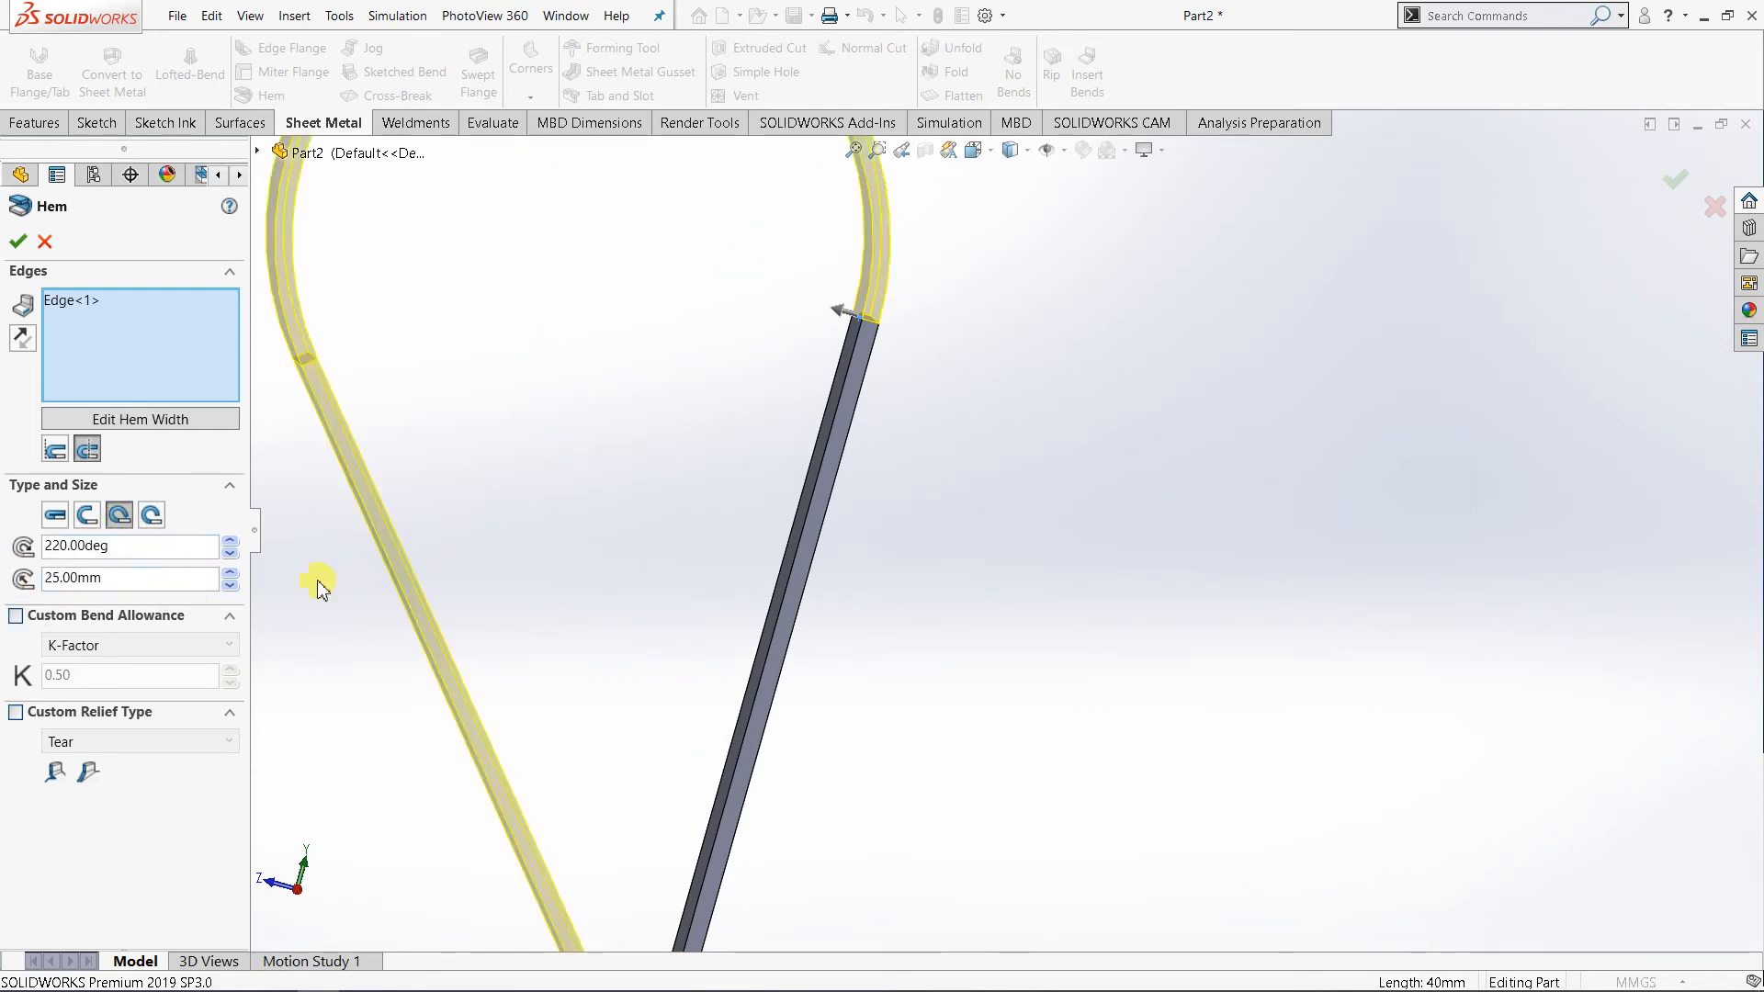
- Check the enlarged teardrop hem and set its radius back to 5 mm
scroll(746, 634, "up", 5)
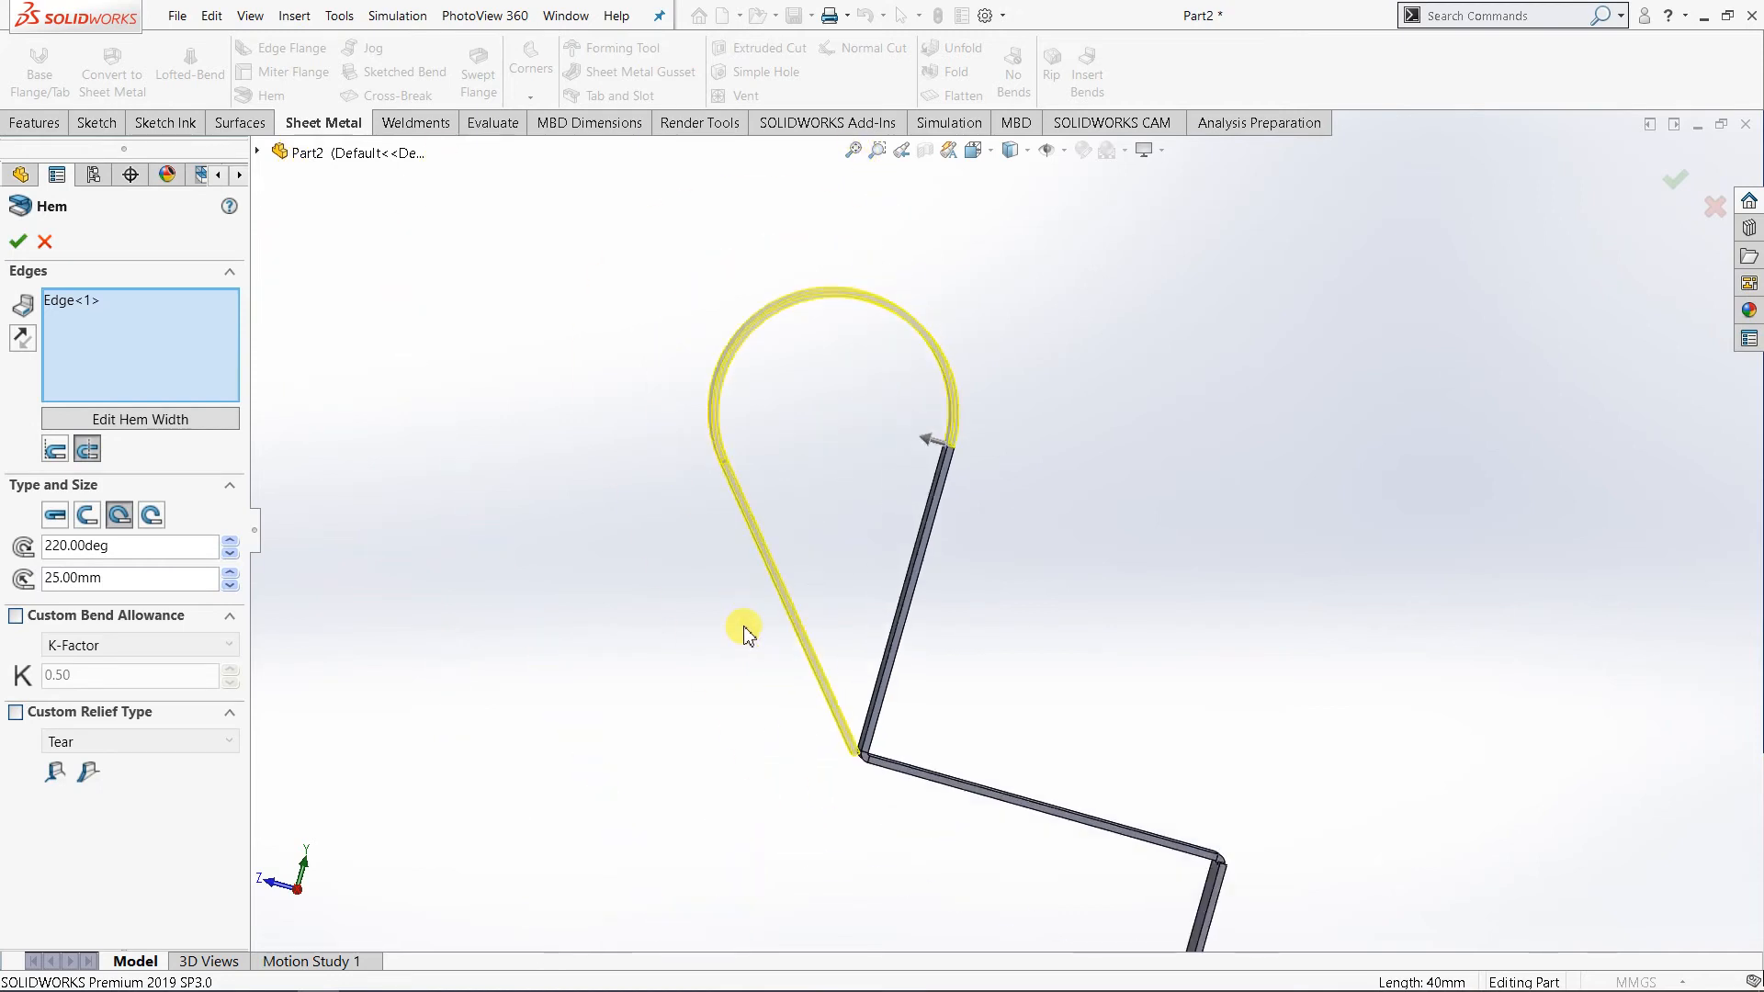
left_click(230, 585)
left_click(230, 585)
scroll(1002, 478, "down", 5)
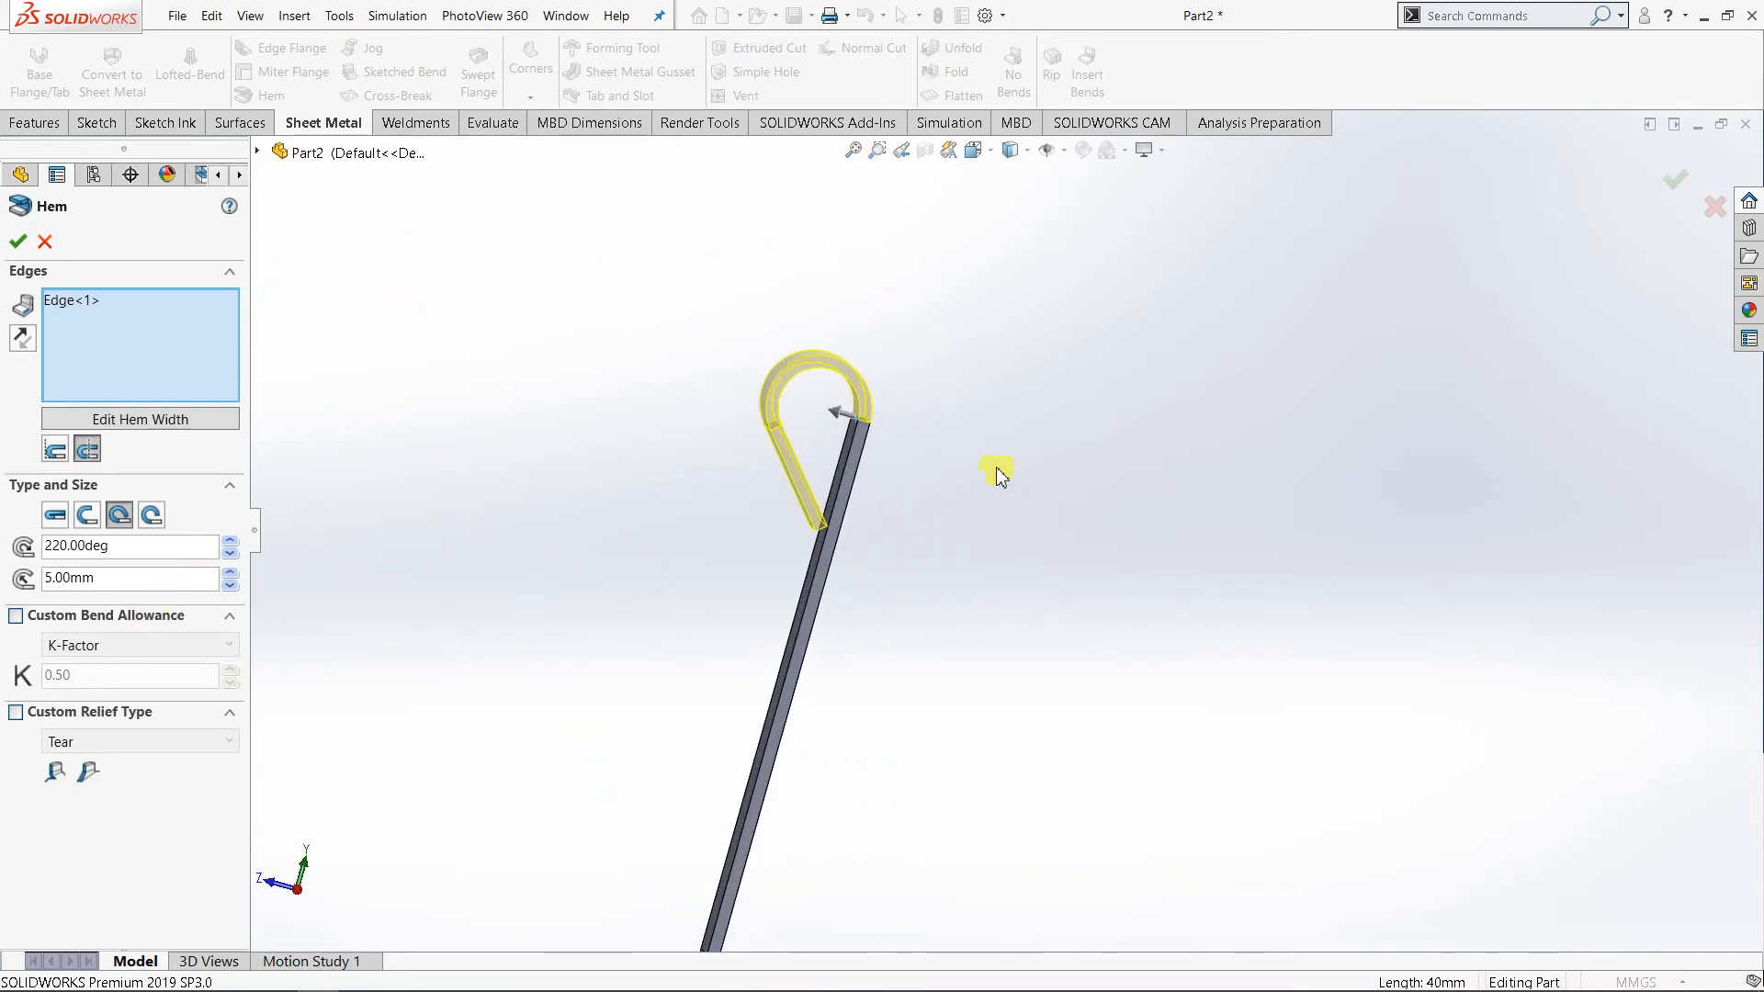
- Change the hem type to Rolled and set its angle to 300 degrees
left_click(151, 517)
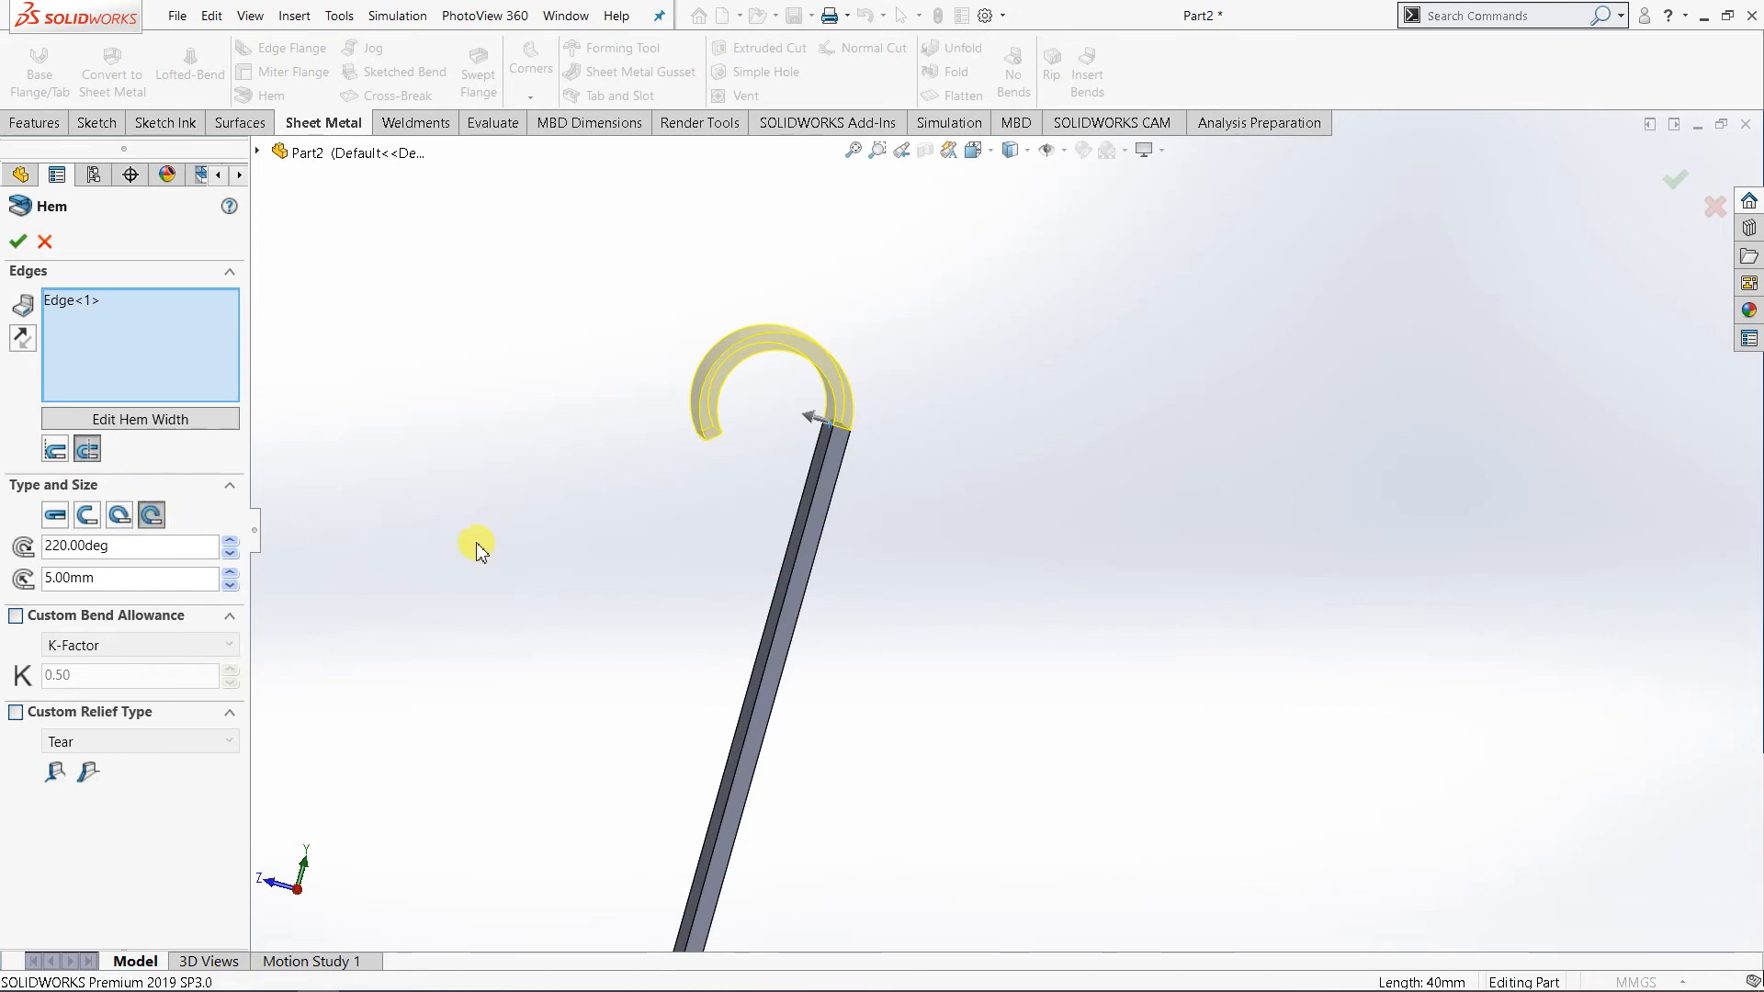
mouse_move(949, 493)
middle_mouse_down()
mouse_move(945, 469)
mouse_move(928, 477)
middle_mouse_up()
middle_click_drag(838, 544, 889, 593)
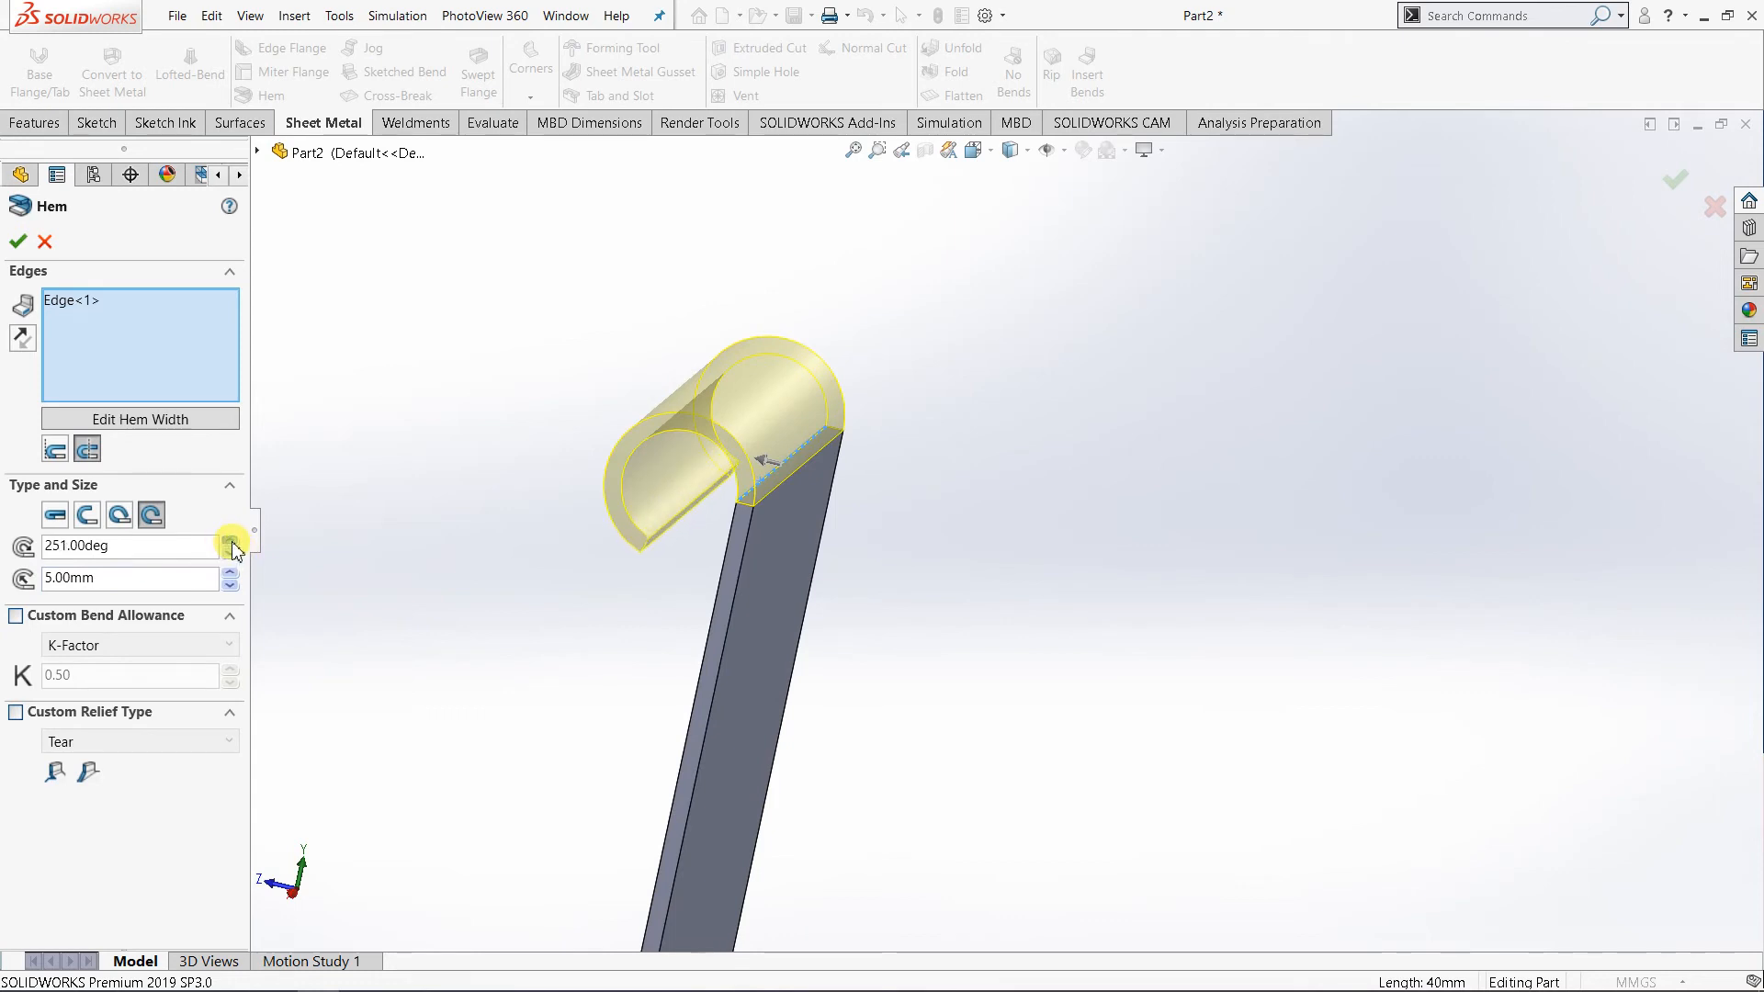
left_click_drag(233, 550, 241, 551)
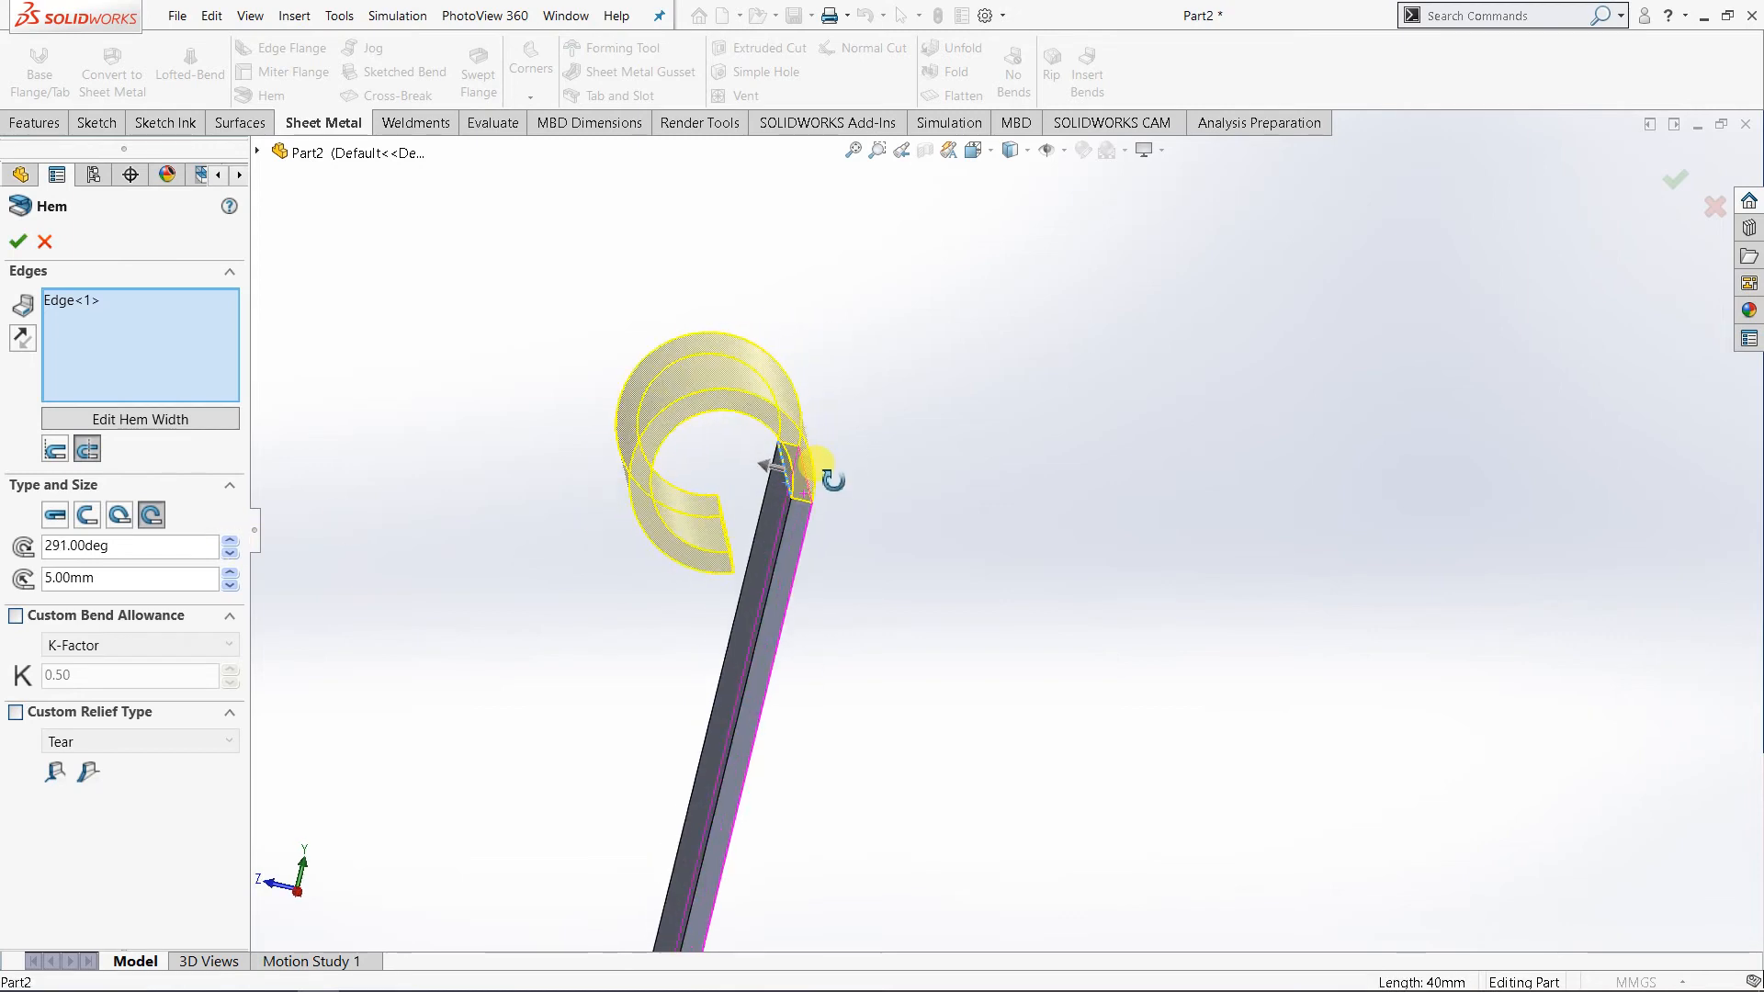
left_click(231, 544)
left_click(231, 544)
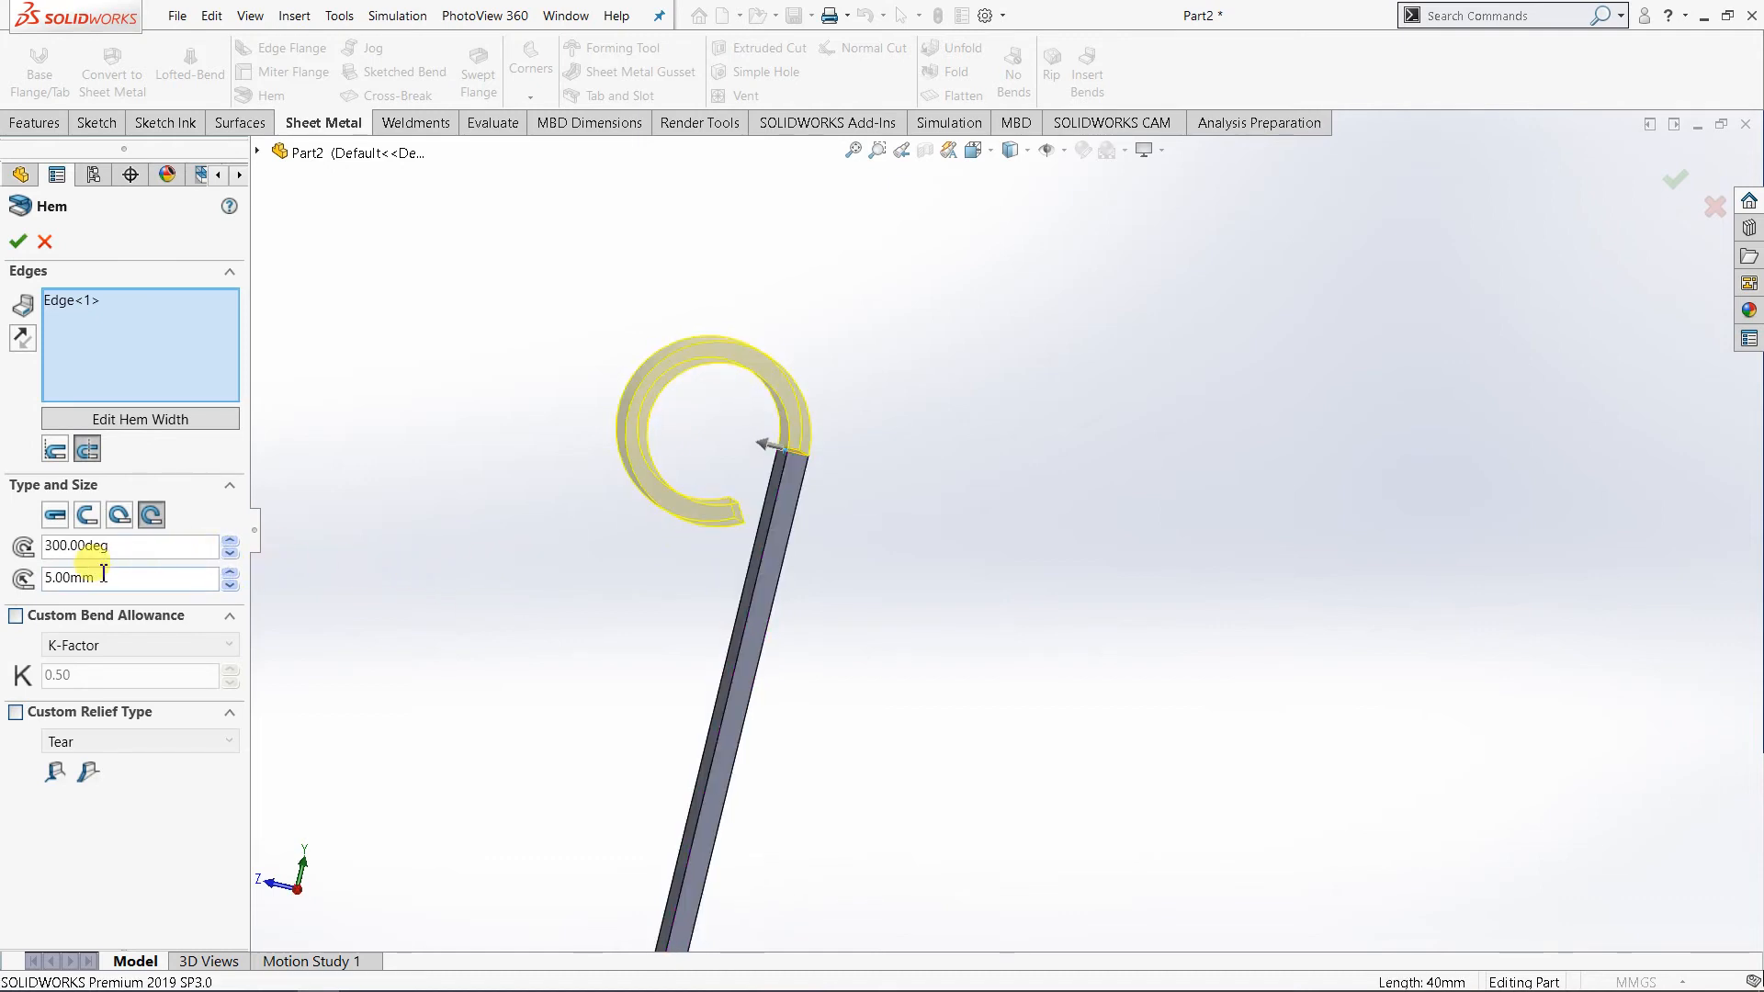
- Try a 15 mm radius and a 318-degree angle for the rolled hem and examine the preview
left_click(231, 572)
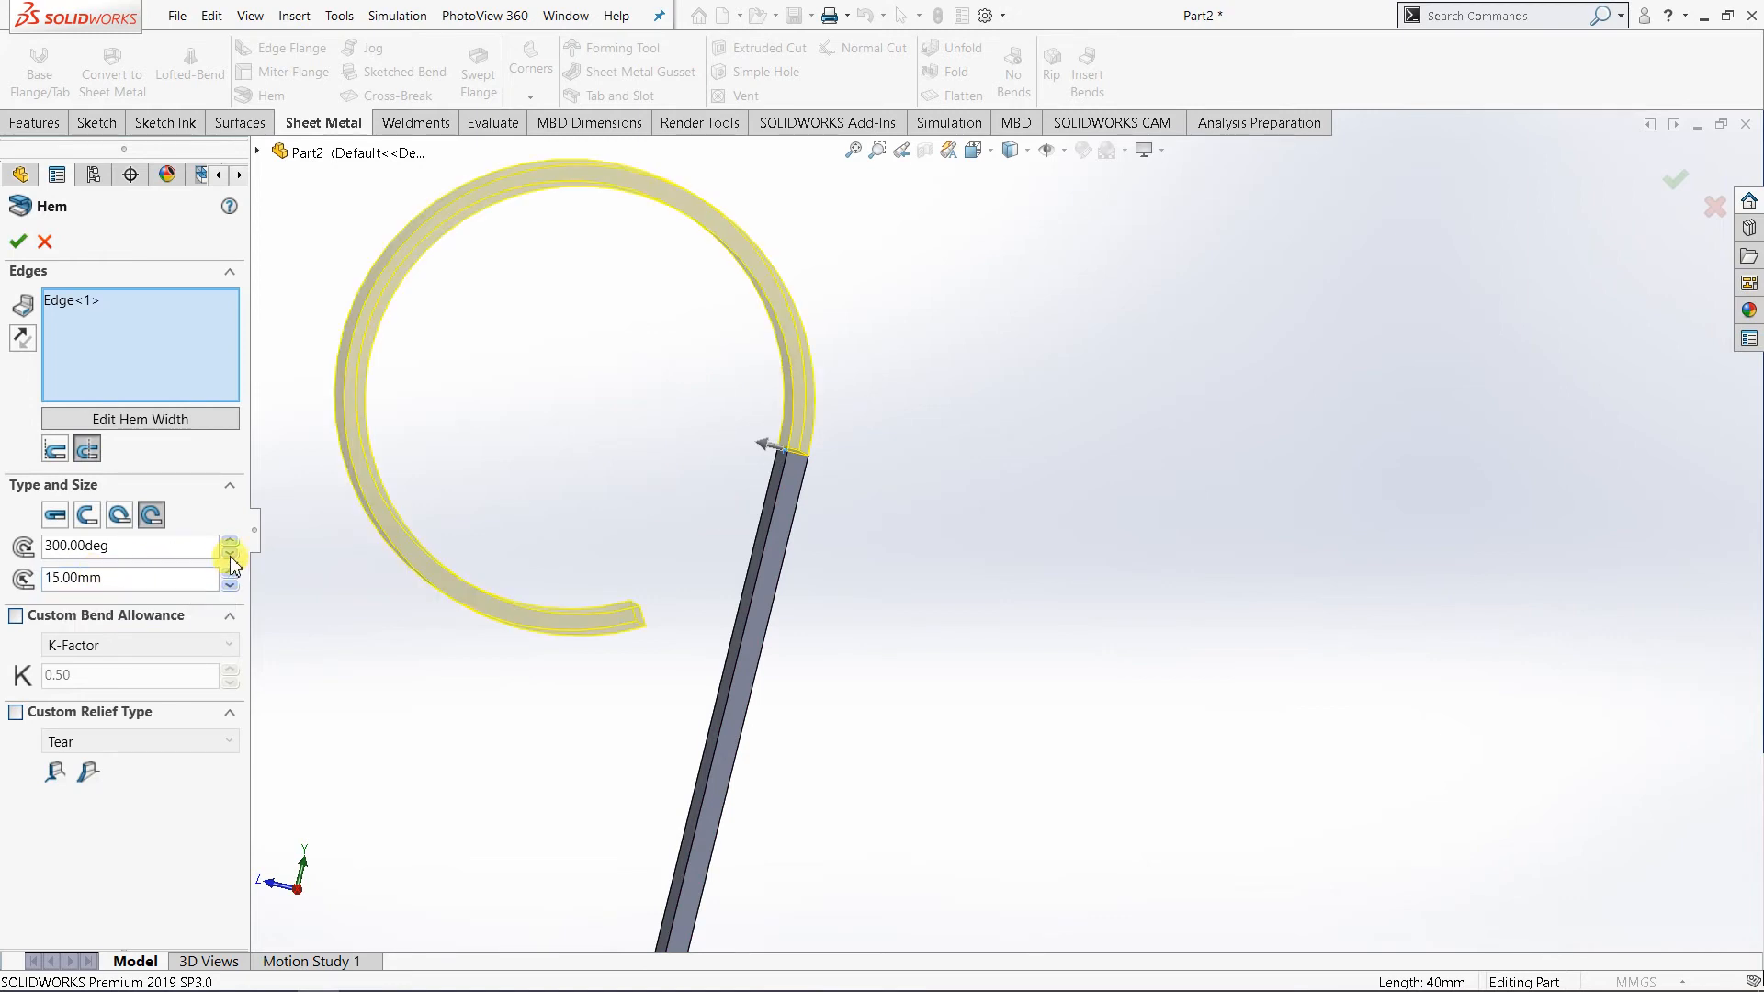
left_click(231, 542)
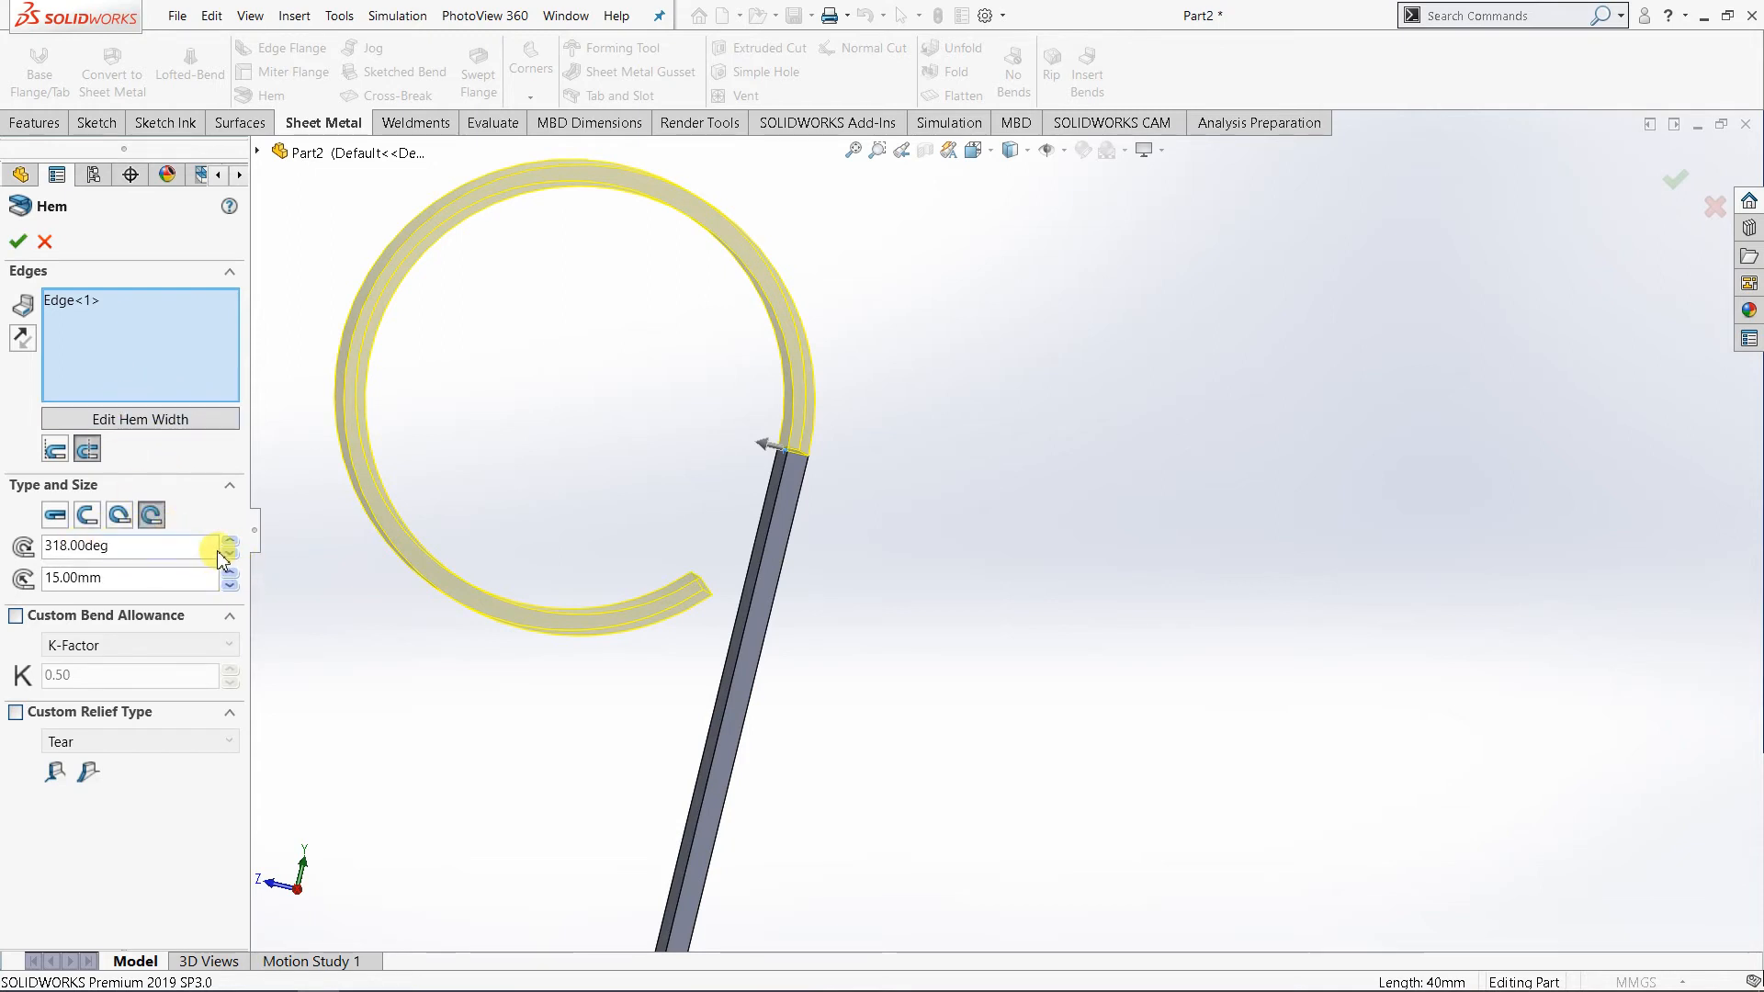
scroll(602, 583, "up", 4)
middle_click_drag(733, 614, 753, 461)
scroll(769, 570, "up", 3)
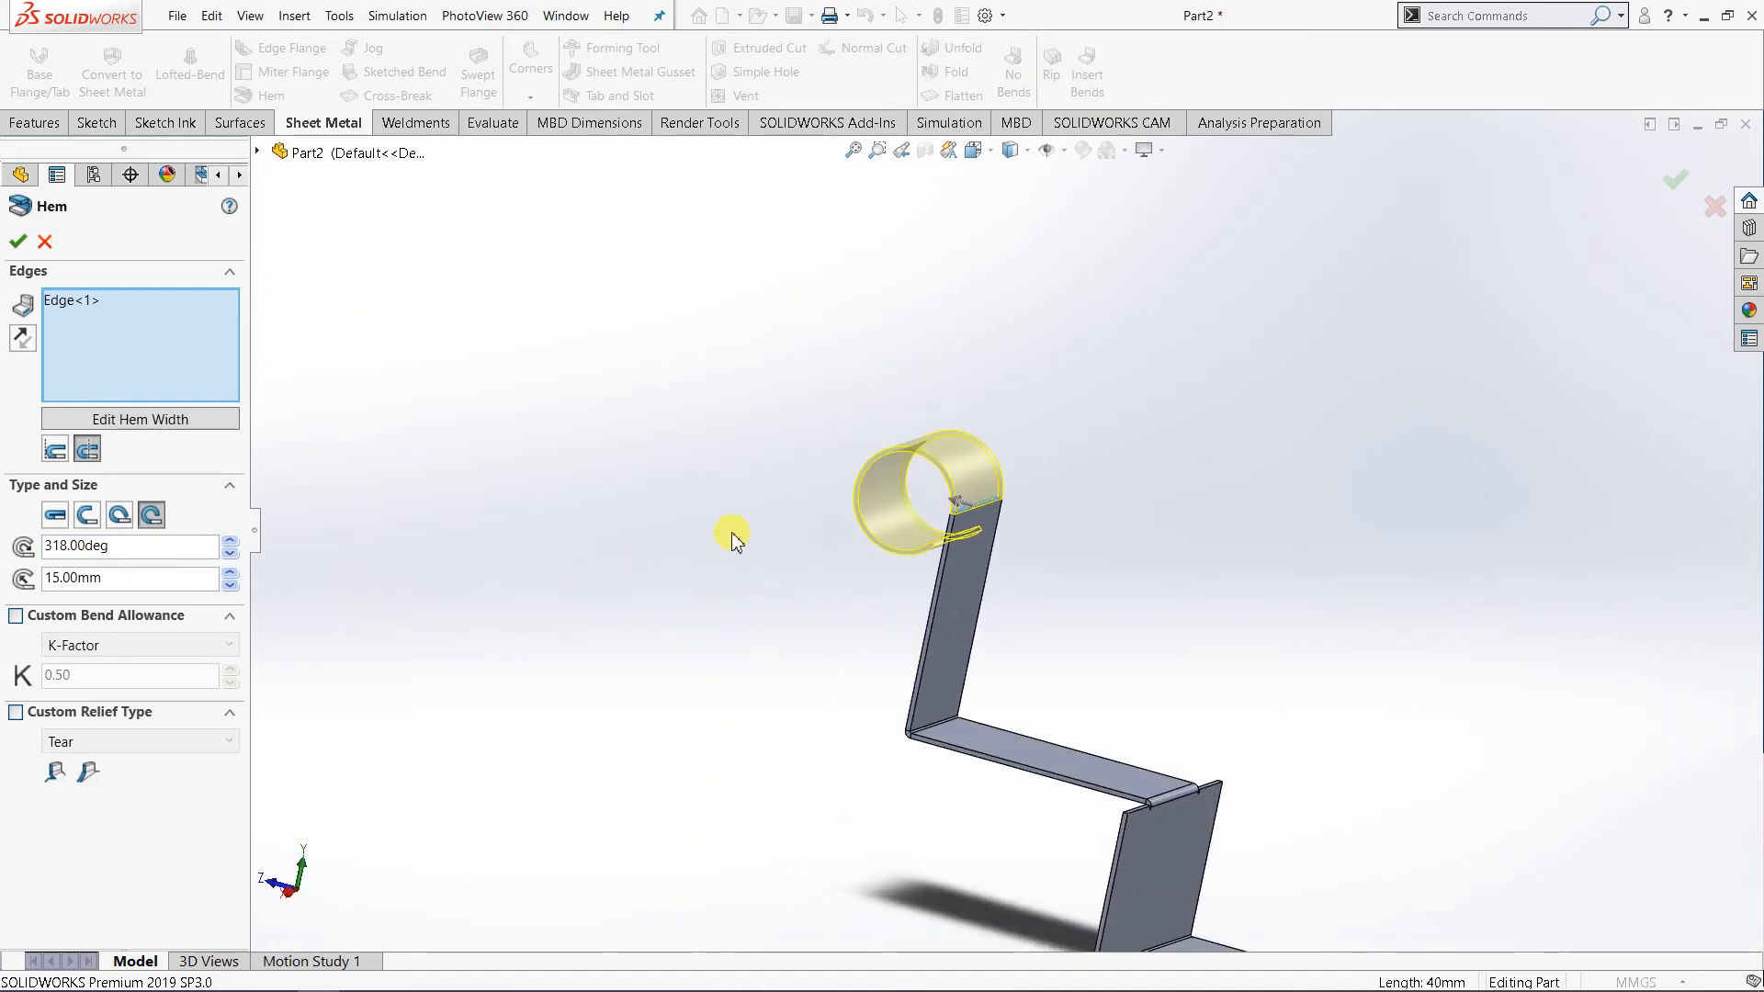
scroll(924, 510, "down", 3)
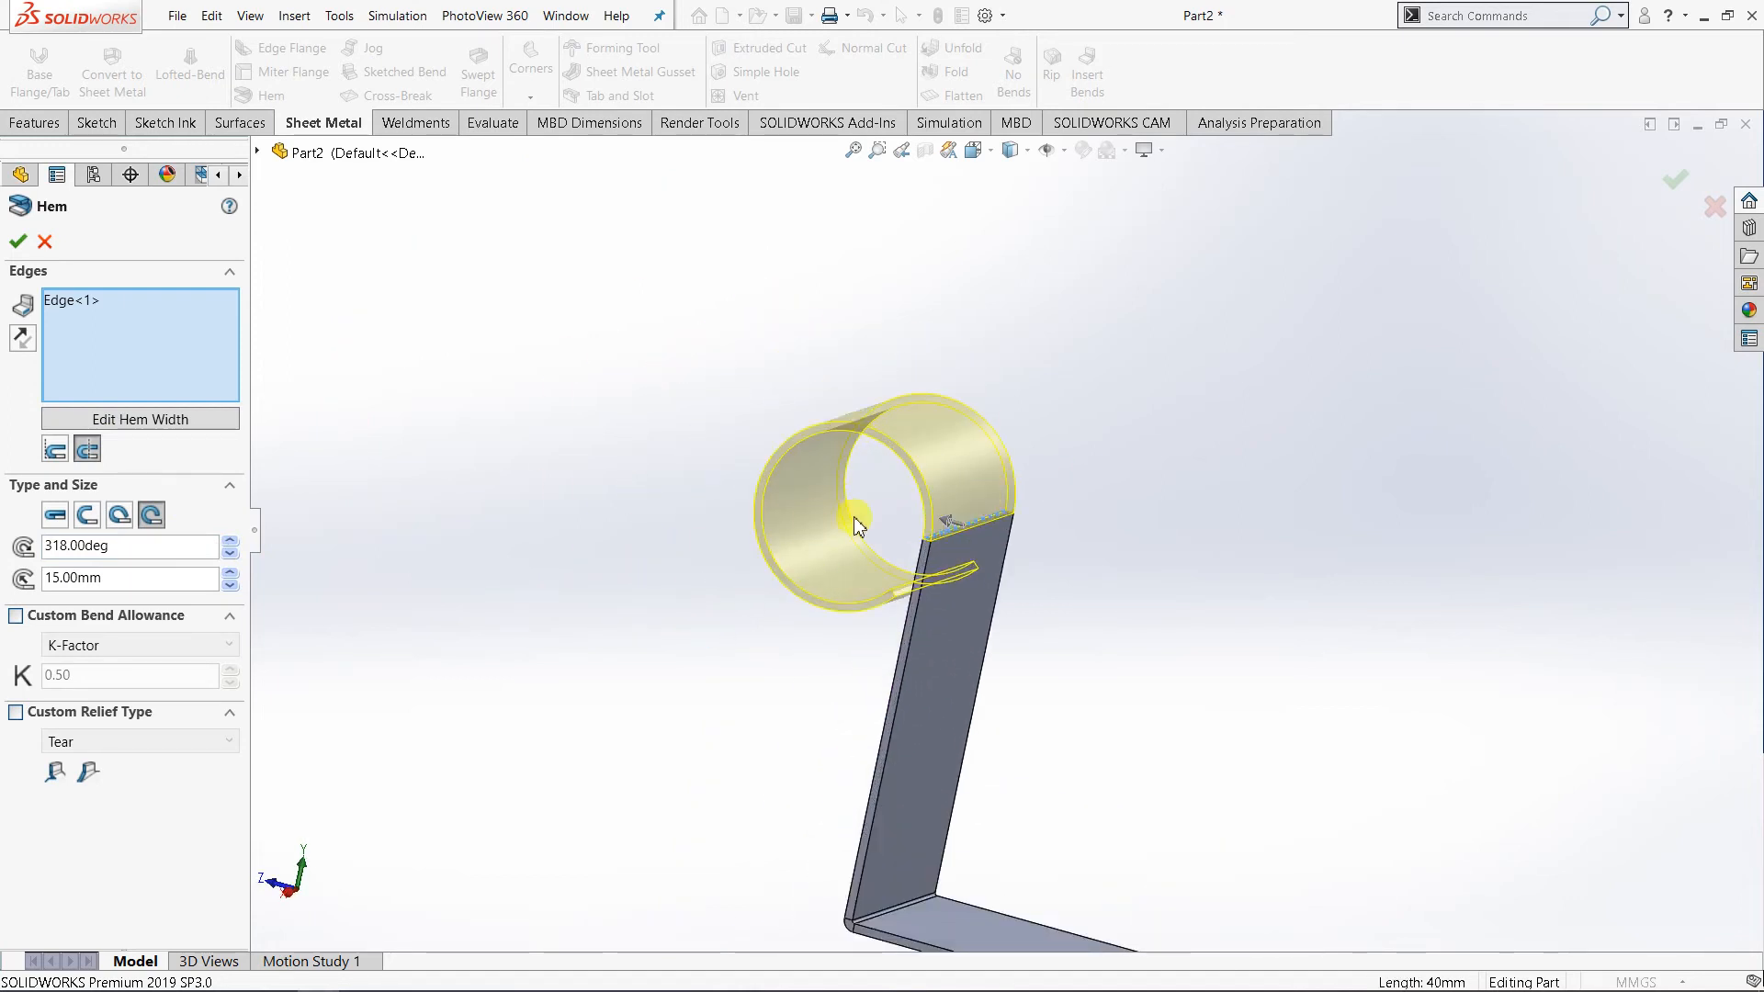
- Set the rolled hem's radius to 5 mm and its angle to 315 degrees
left_click(229, 585)
scroll(540, 562, "down", 1)
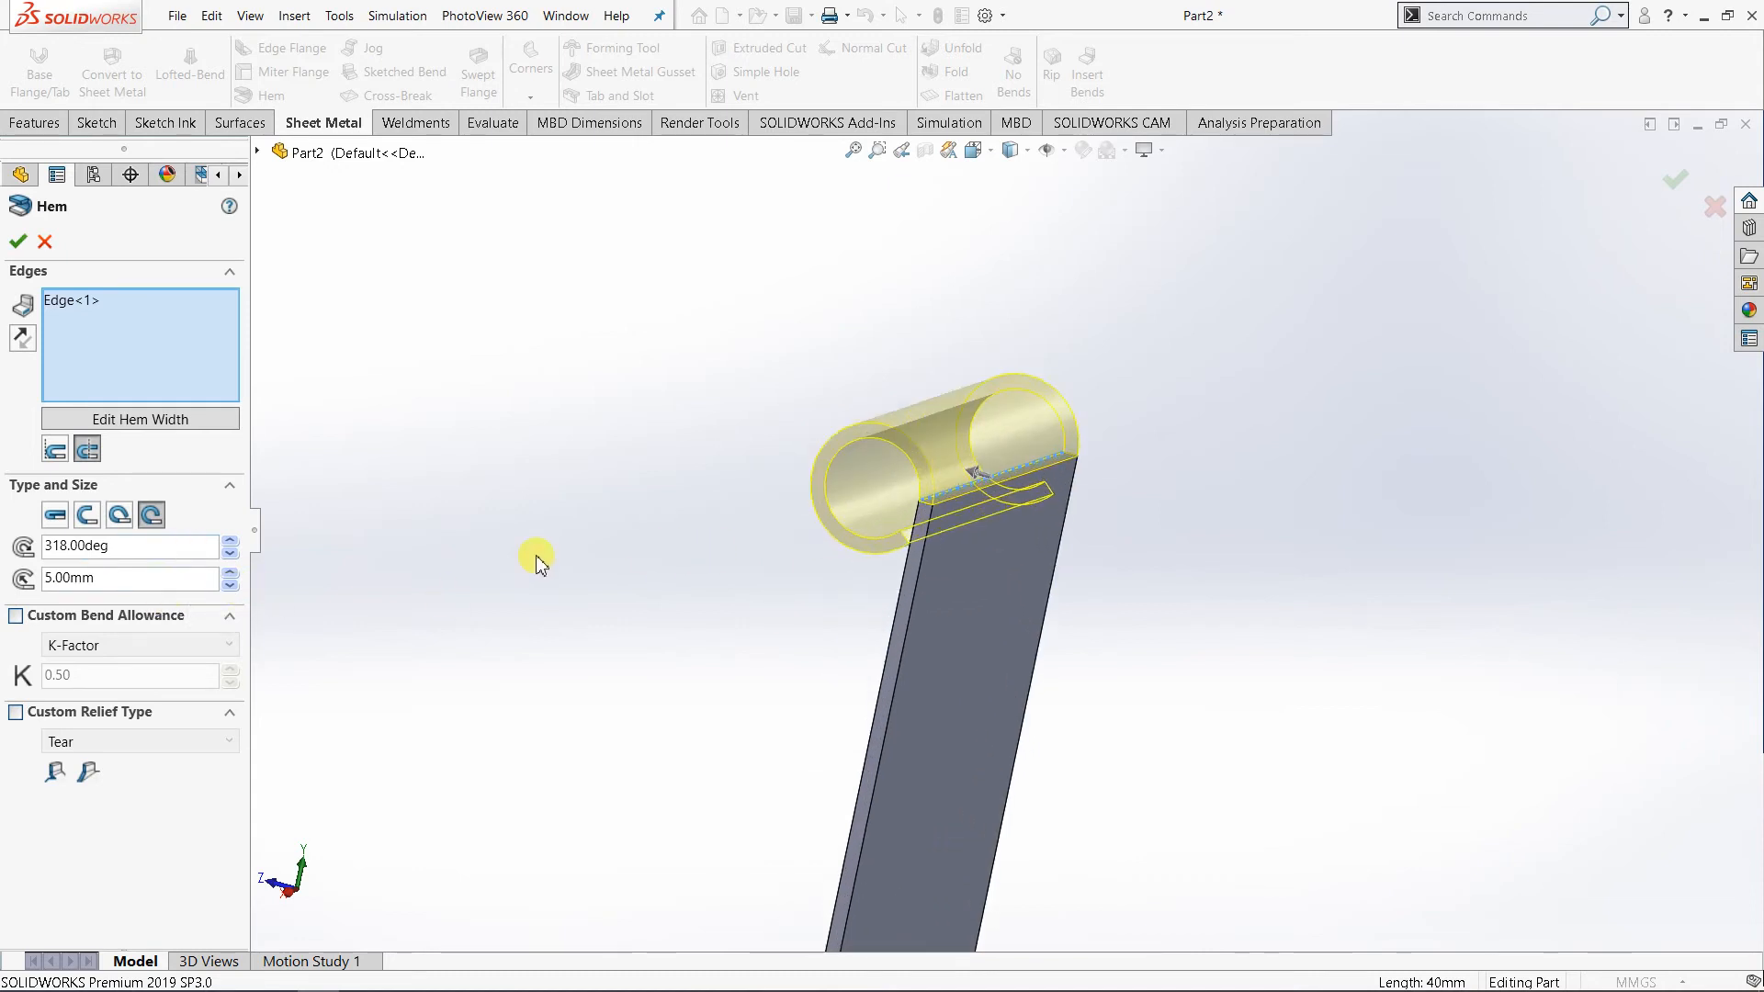
middle_click_drag(1183, 662, 1216, 619)
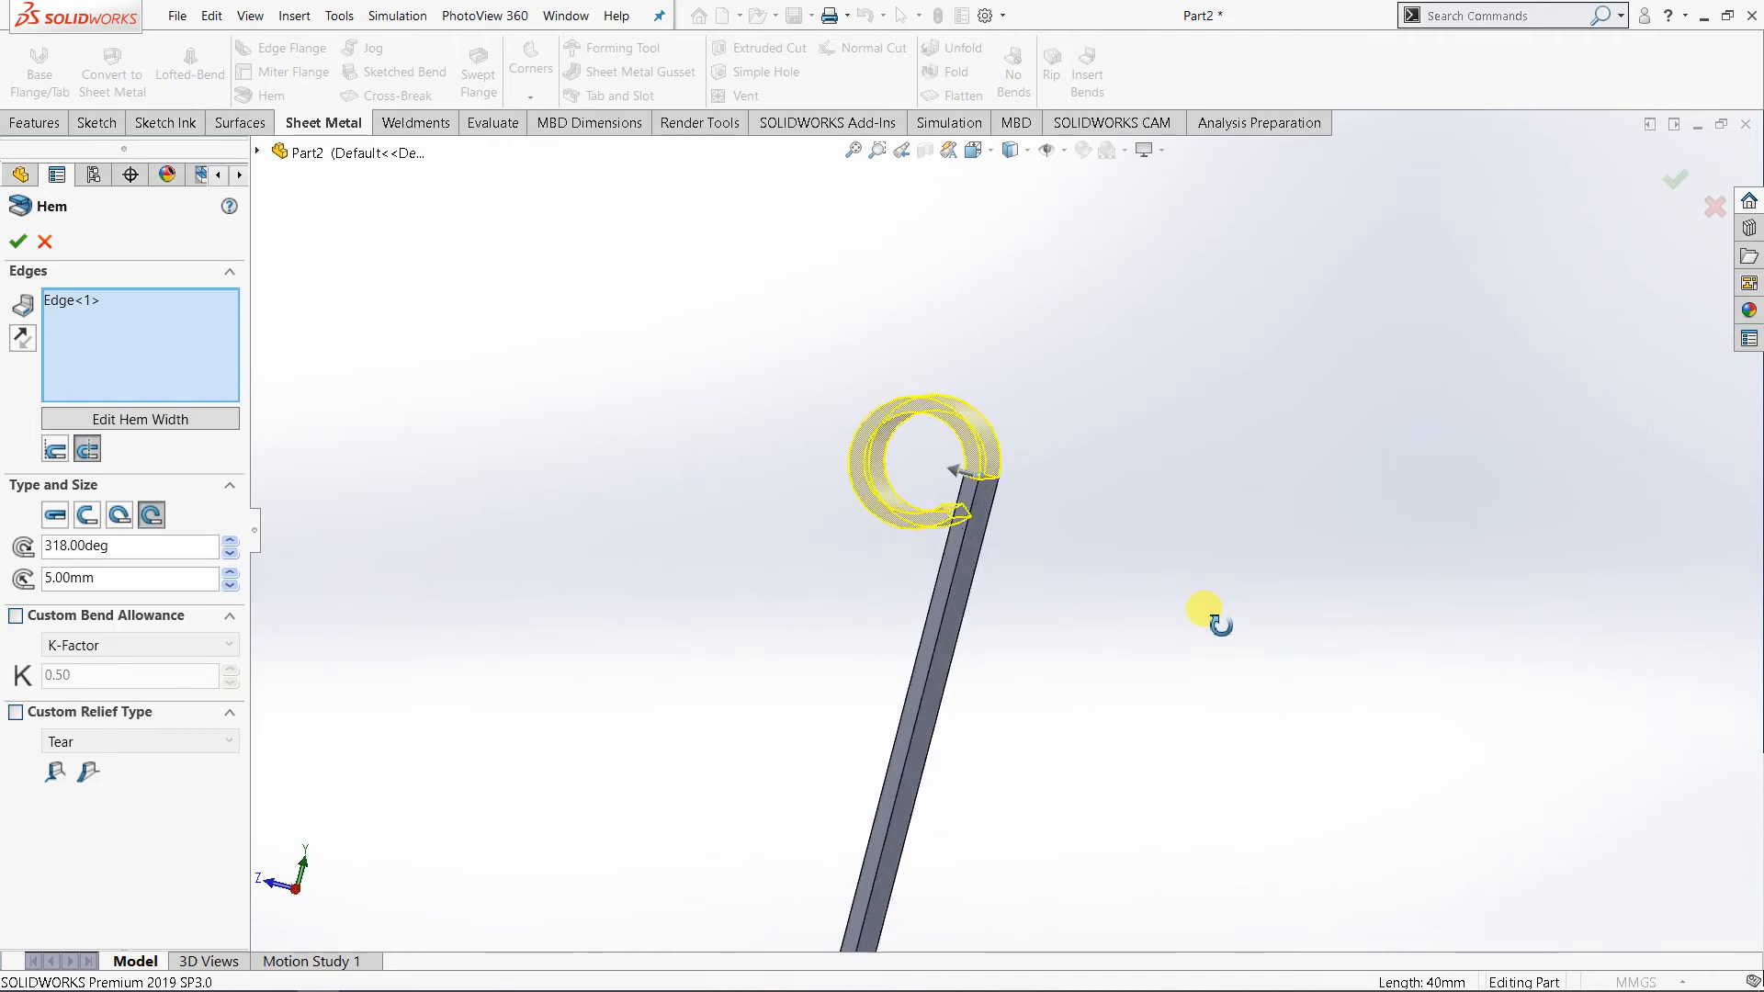
left_click(230, 555)
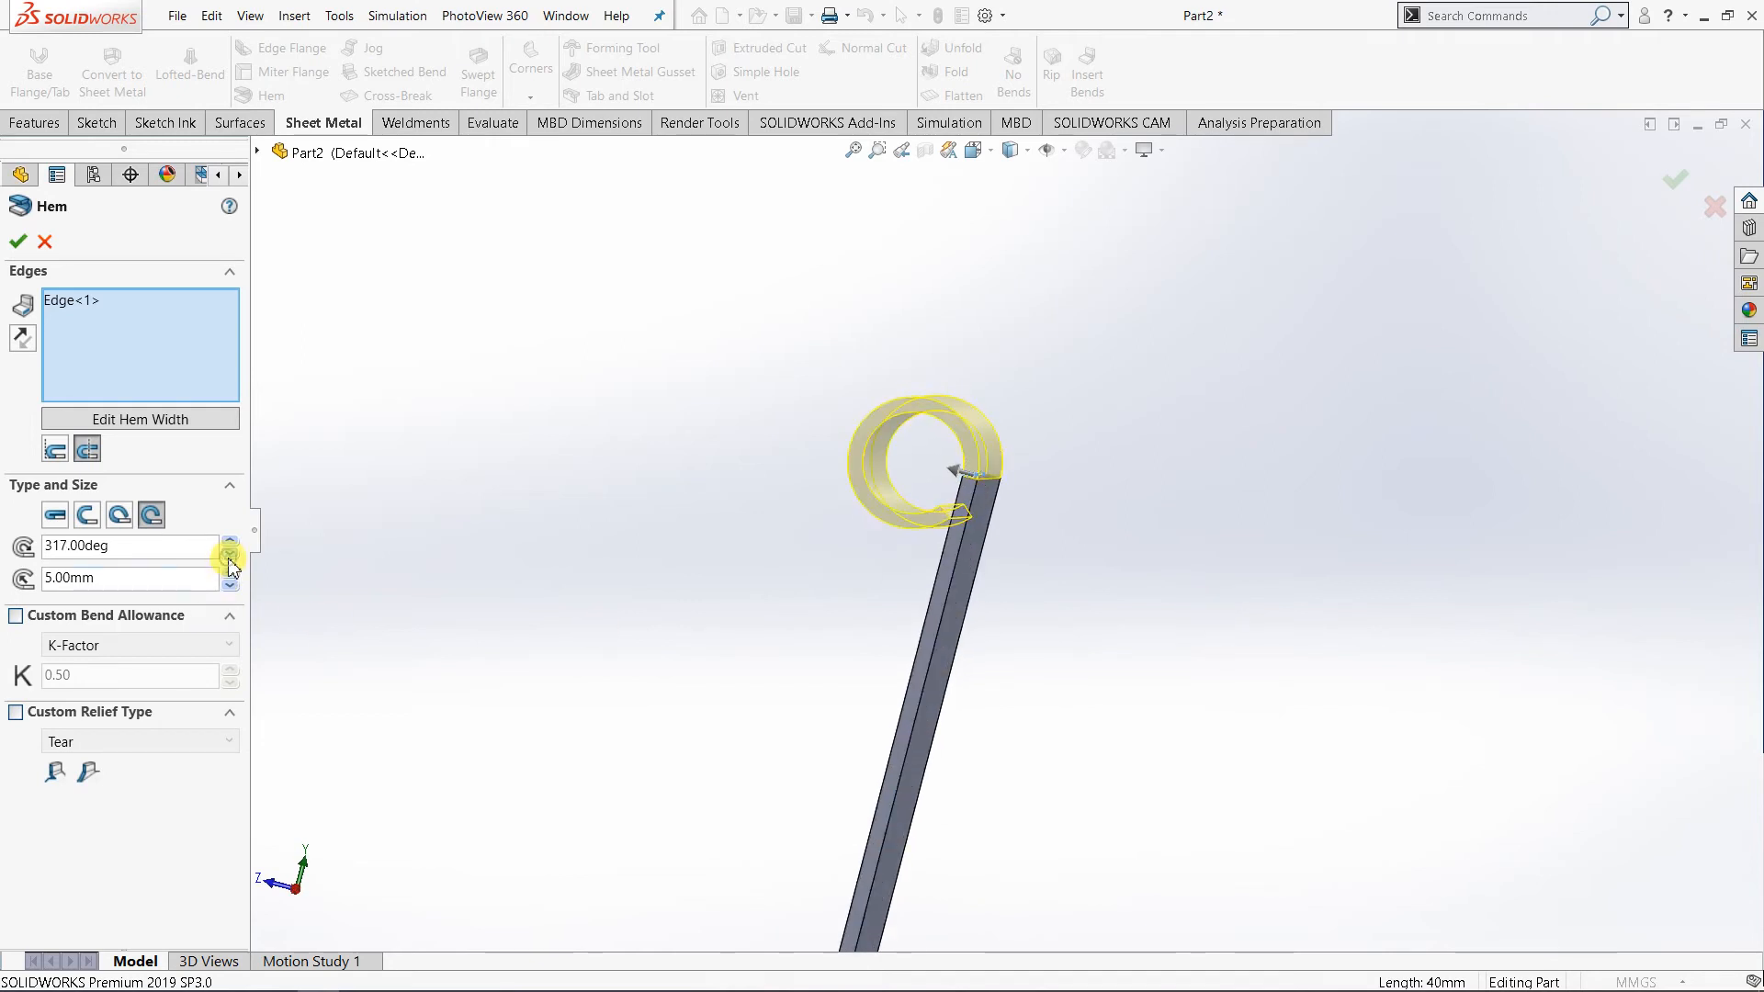
middle_click_drag(746, 643, 1017, 423)
- Check the rolled hem's profile in the Right view and create the hem on the third flange's top edge
left_click(951, 124)
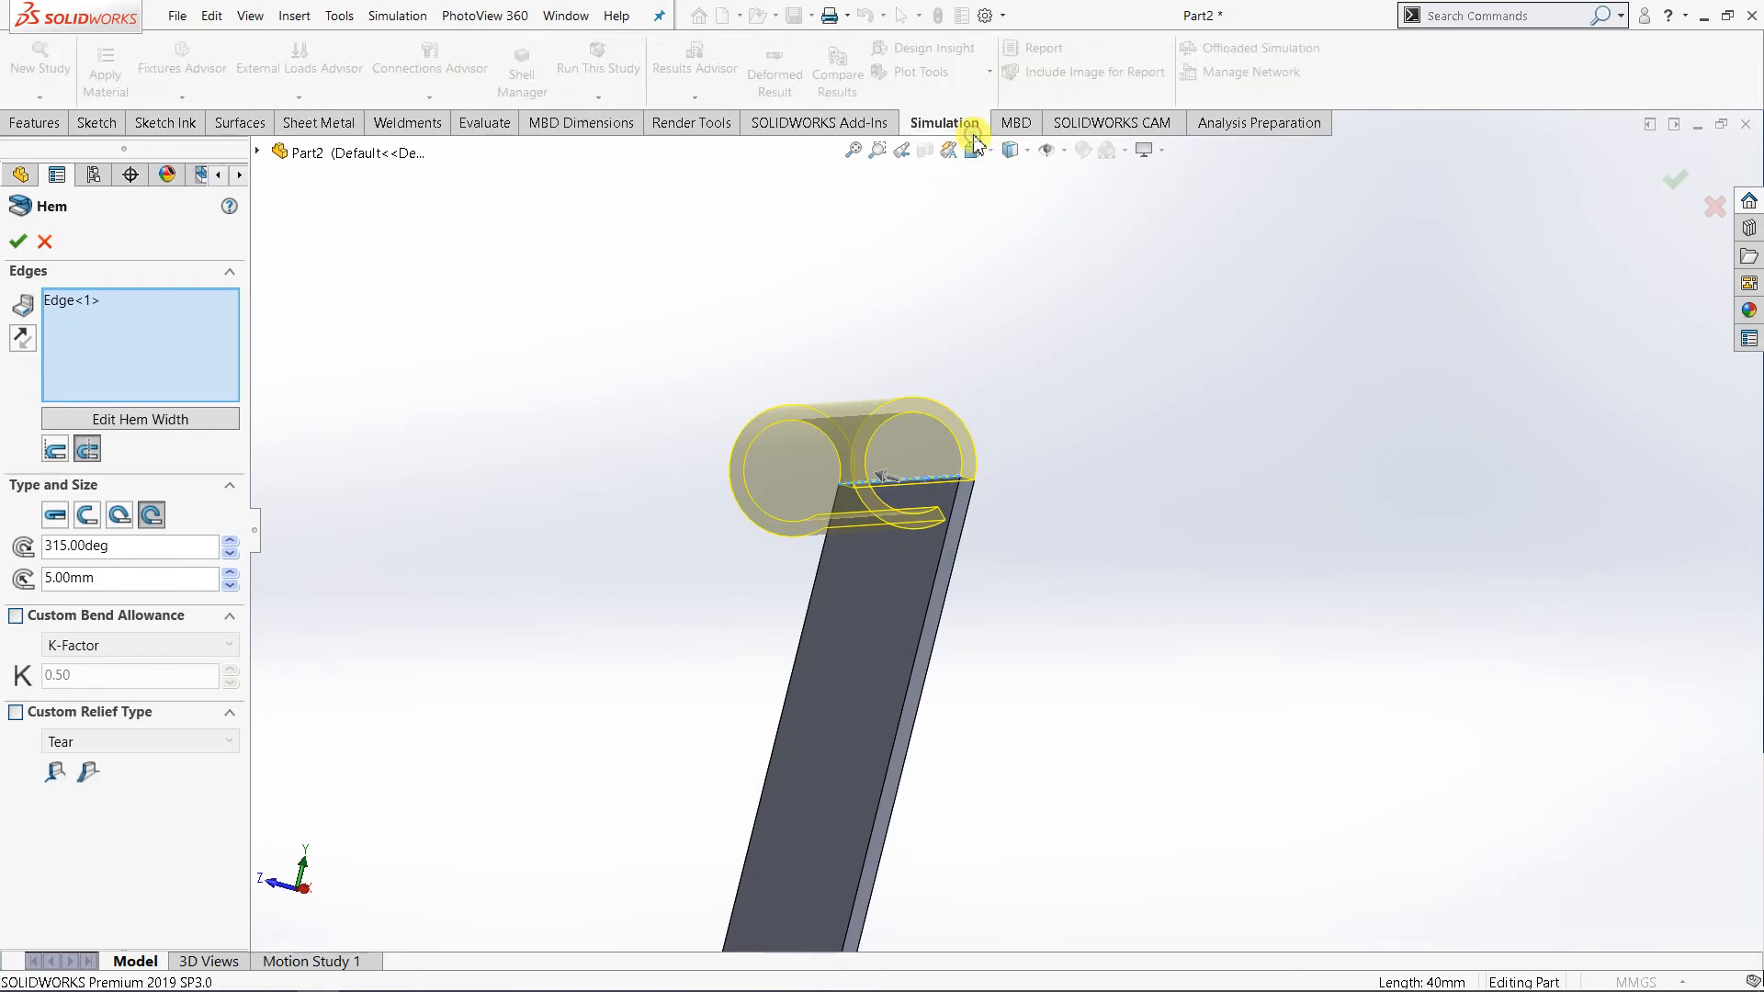
left_click(974, 150)
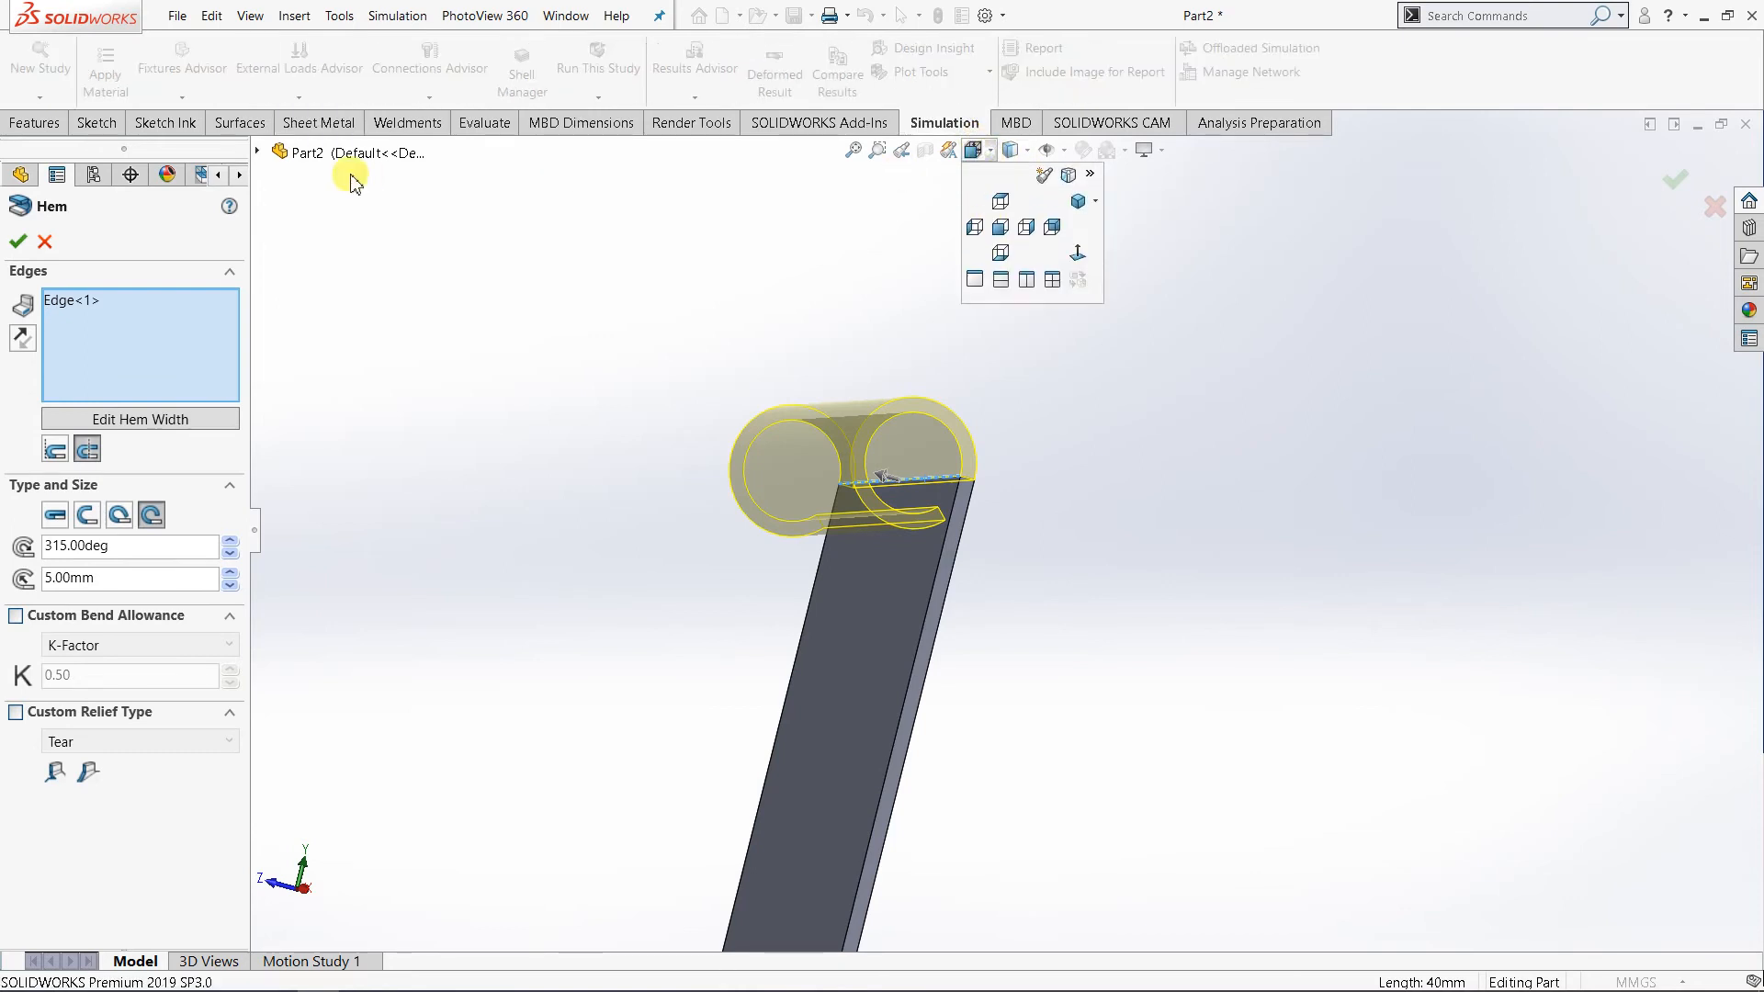
left_click(318, 123)
left_click(978, 154)
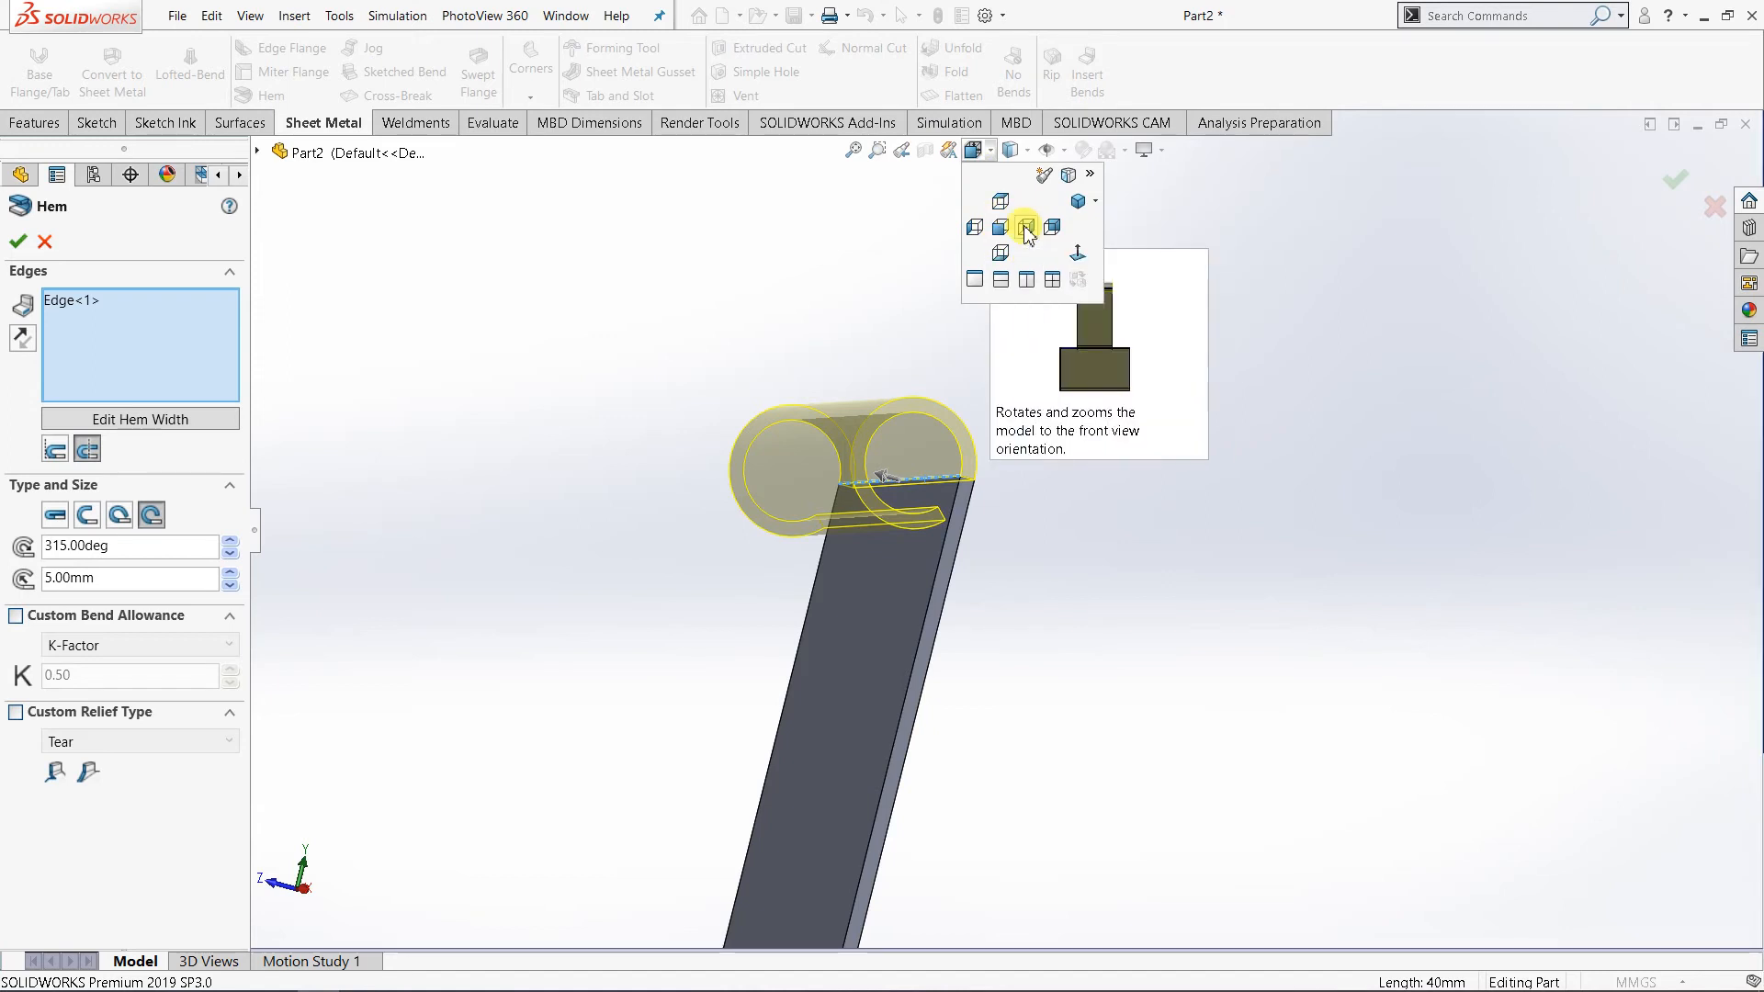
left_click(1027, 228)
scroll(623, 304, "down", 2)
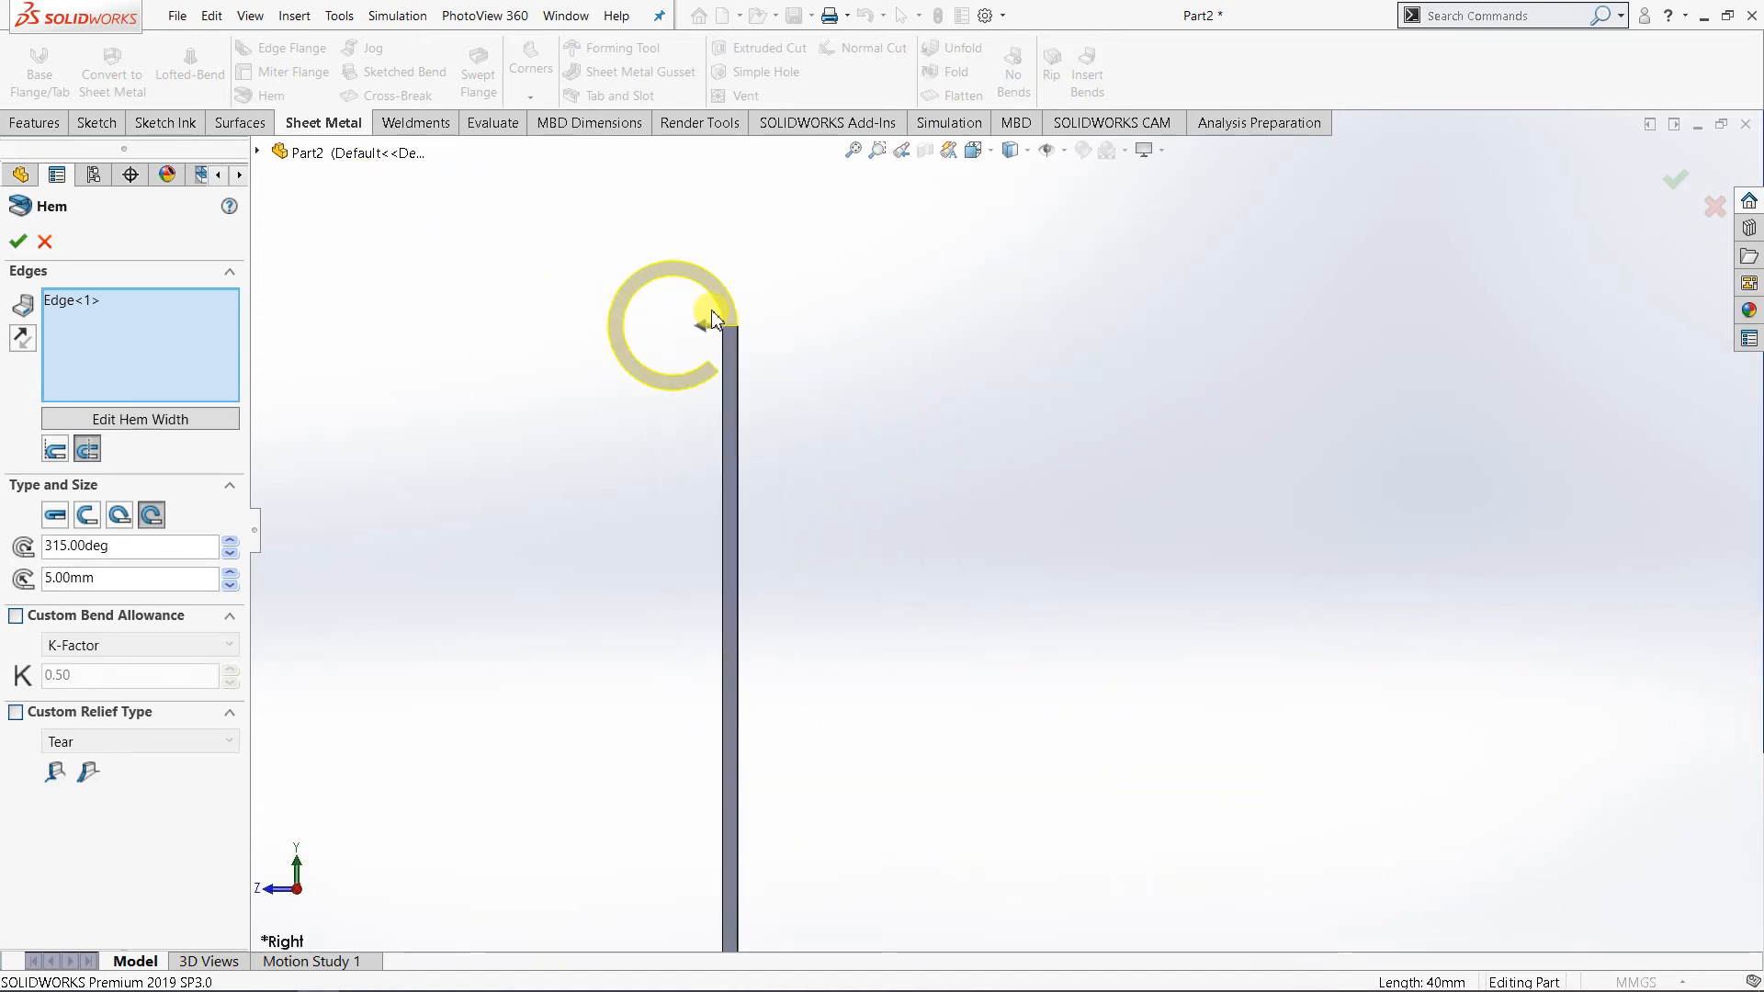
scroll(649, 421, "down", 2)
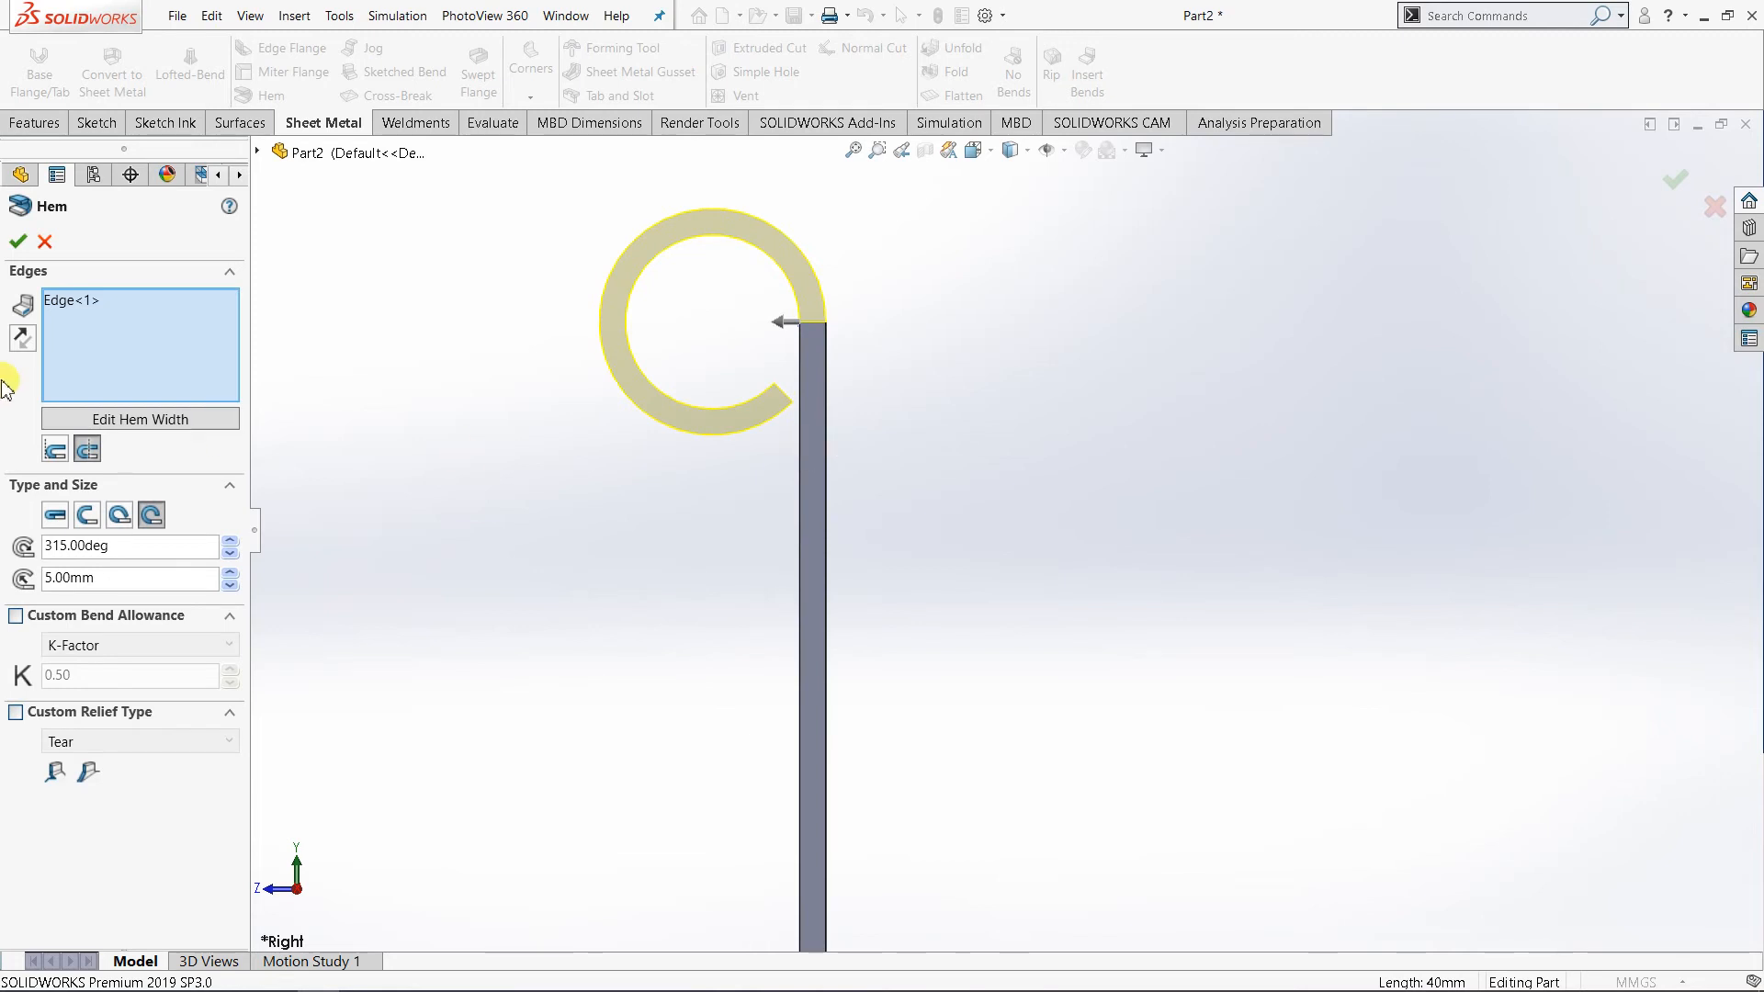
scroll(686, 453, "up", 2)
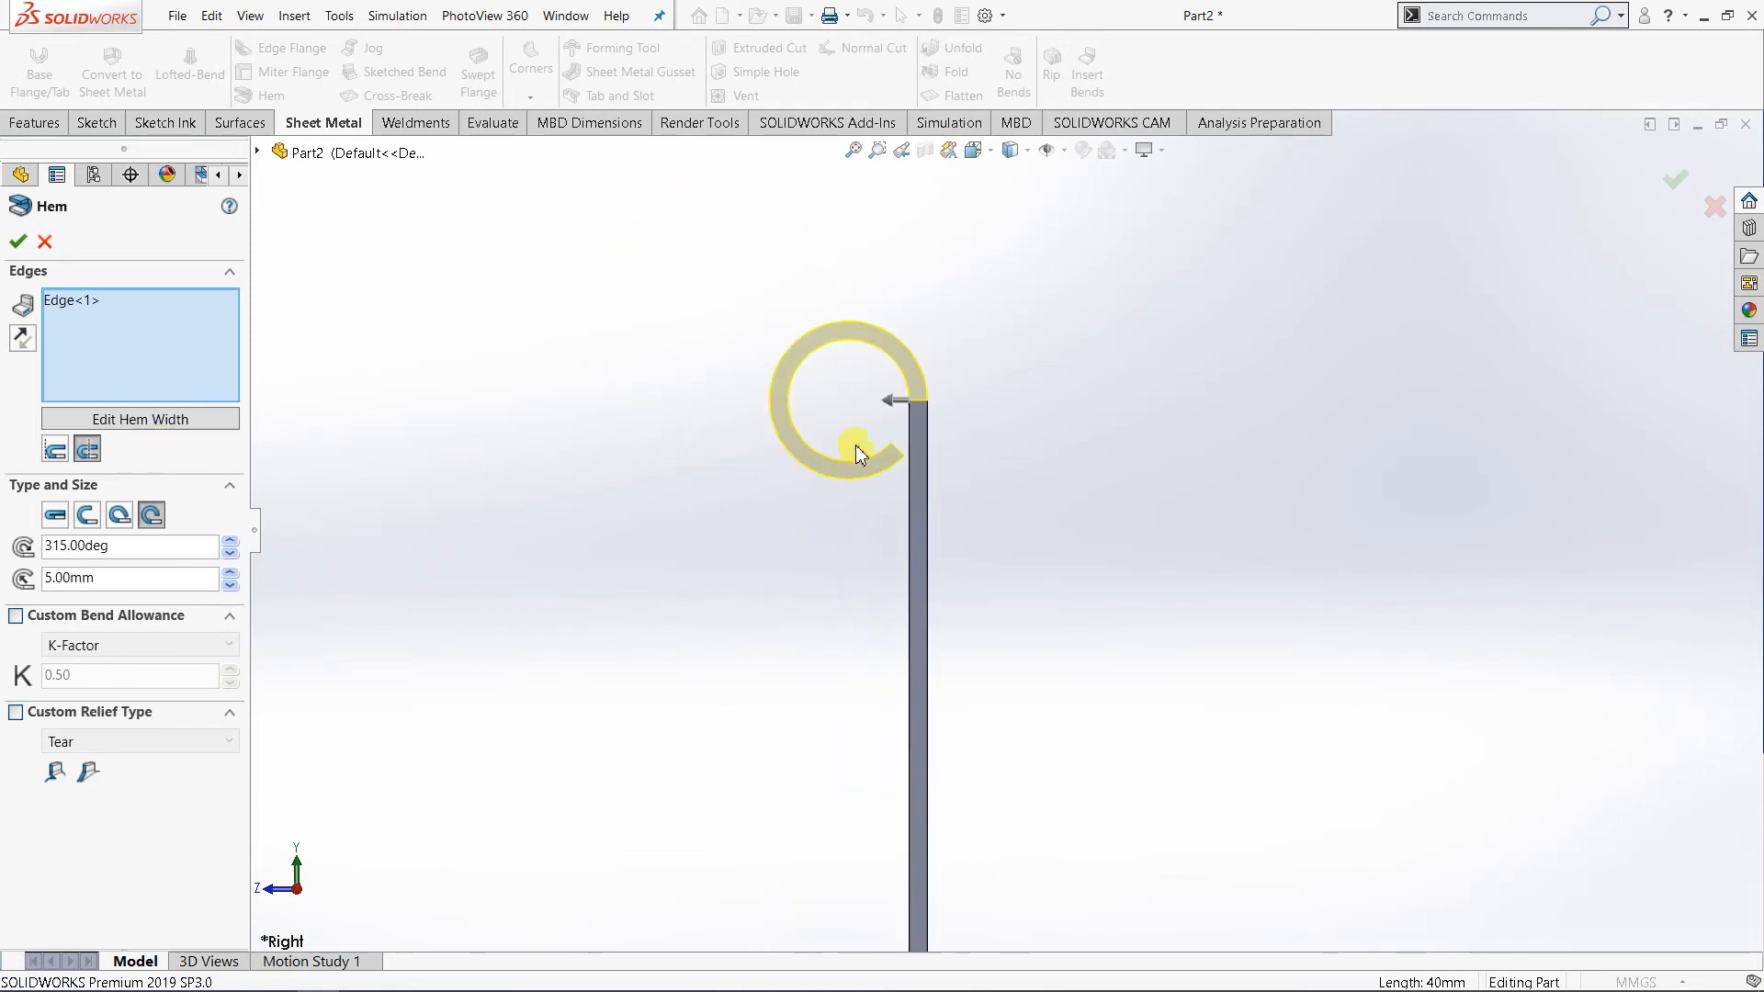
middle_click_drag(916, 557, 862, 621)
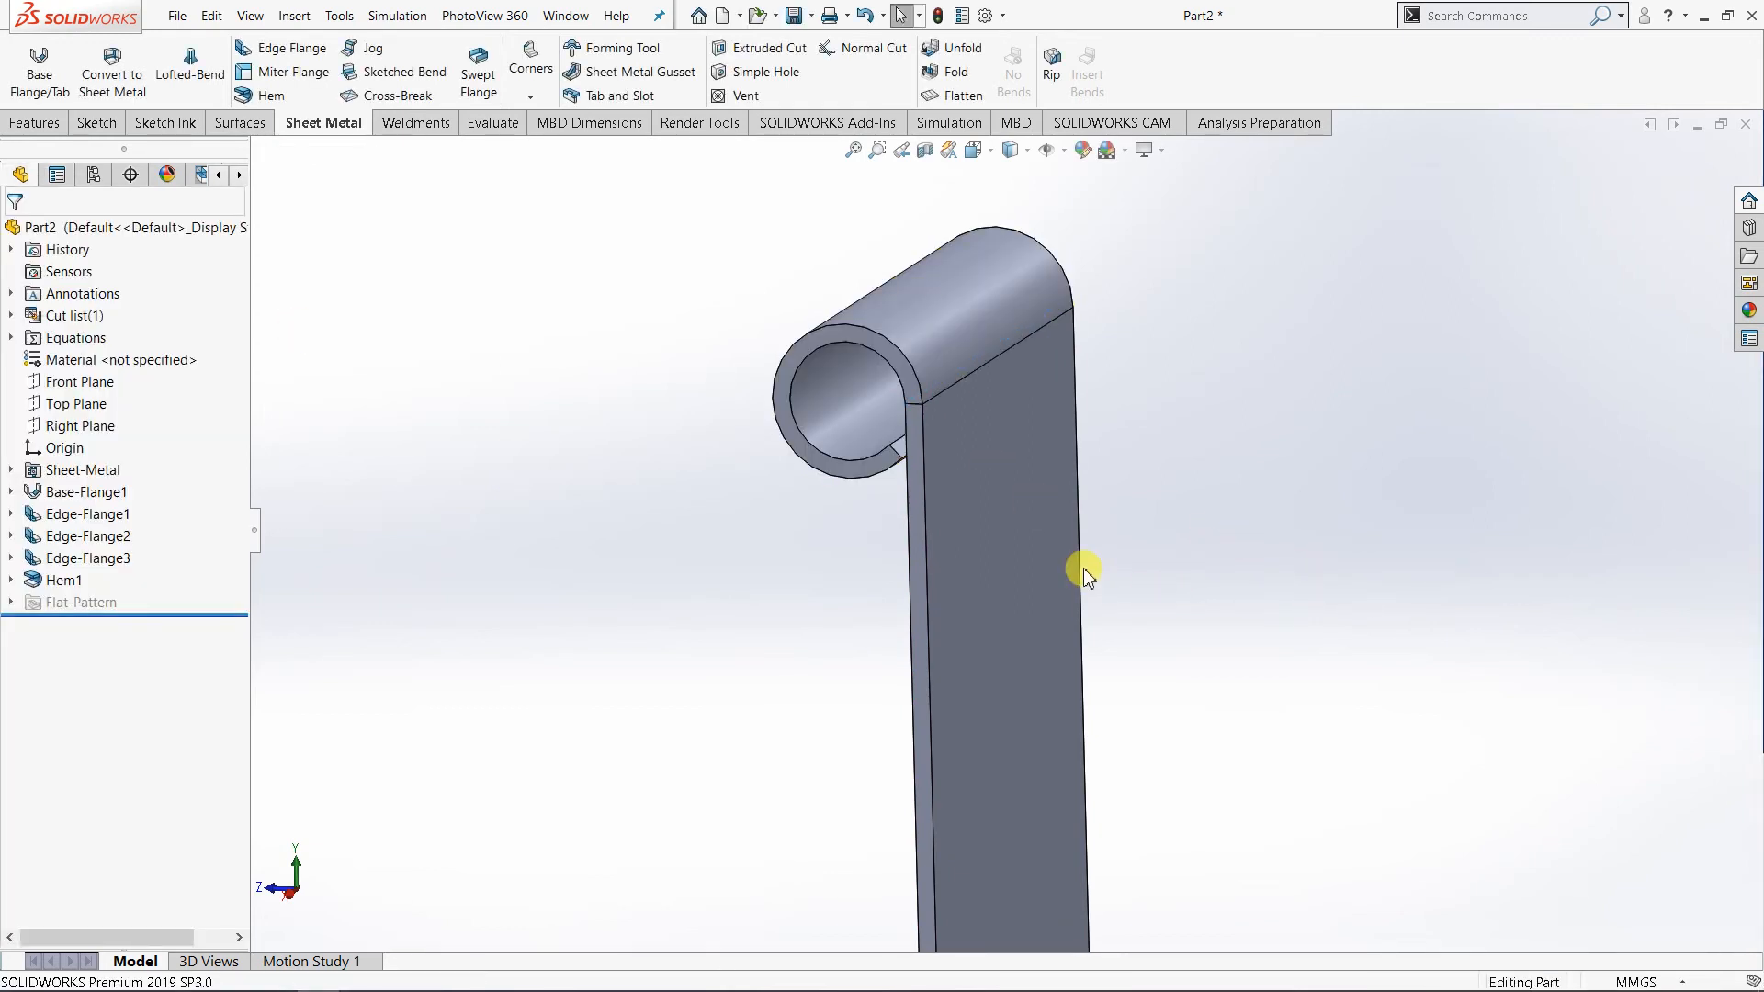
middle_click_drag(1084, 571, 1109, 480)
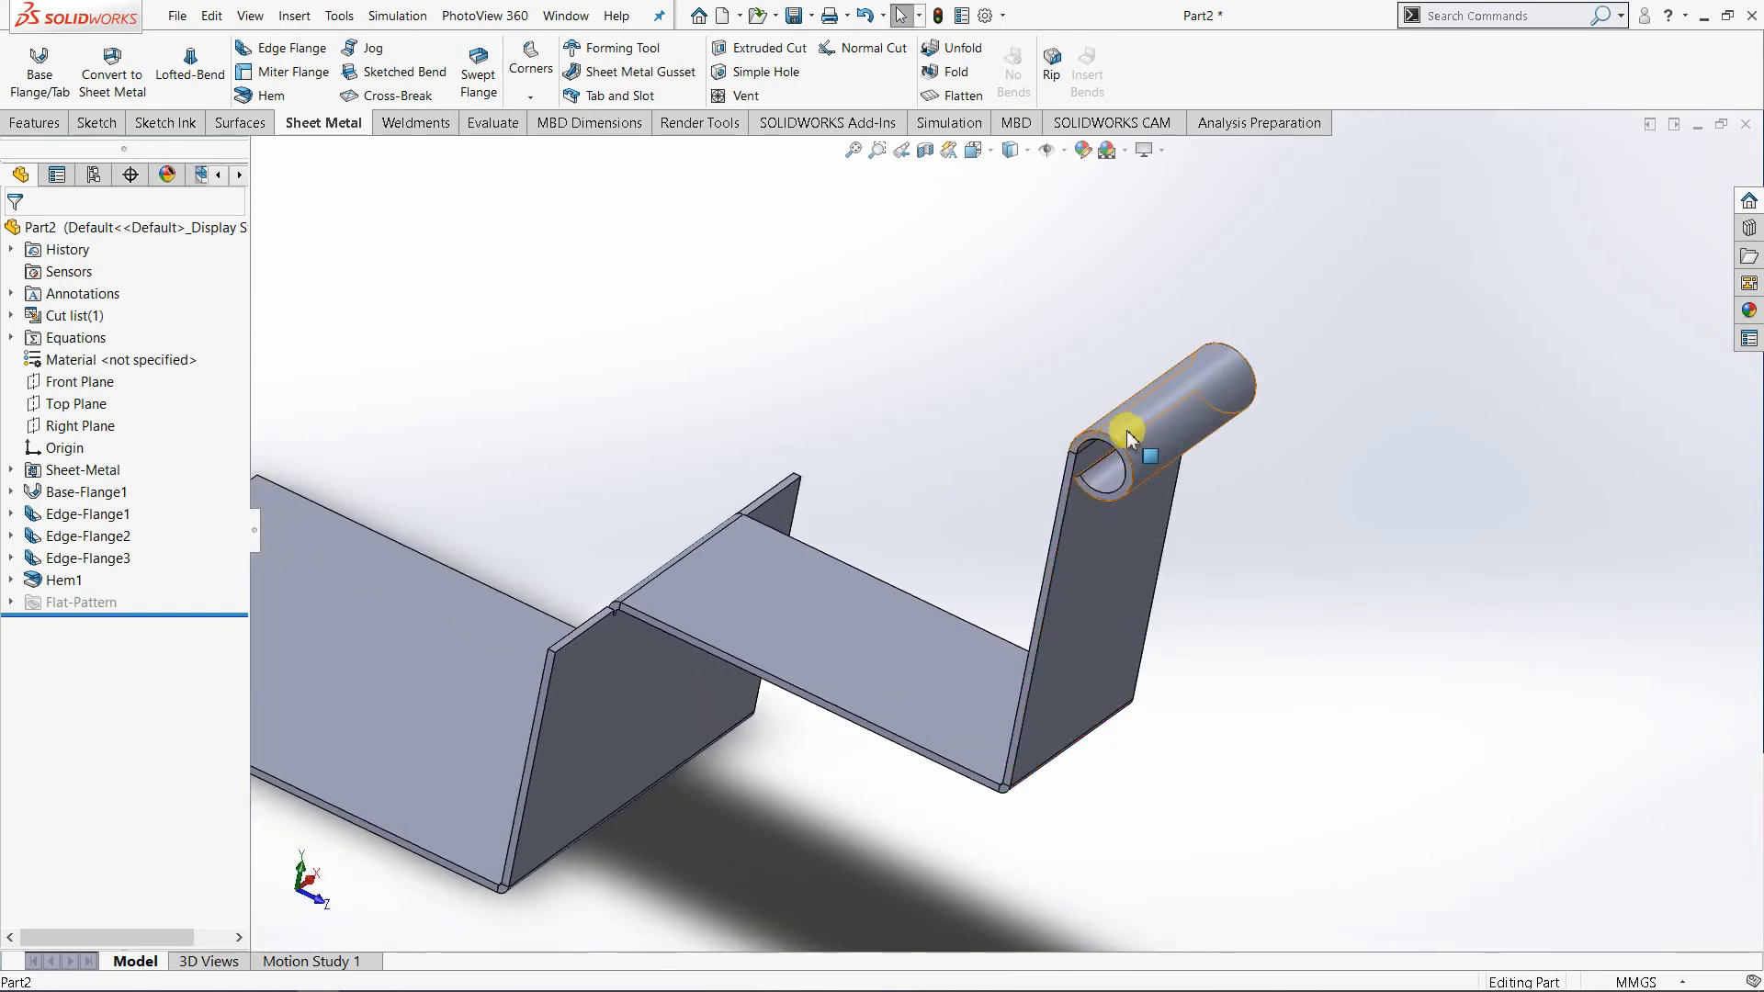
scroll(1119, 425, "down", 3)
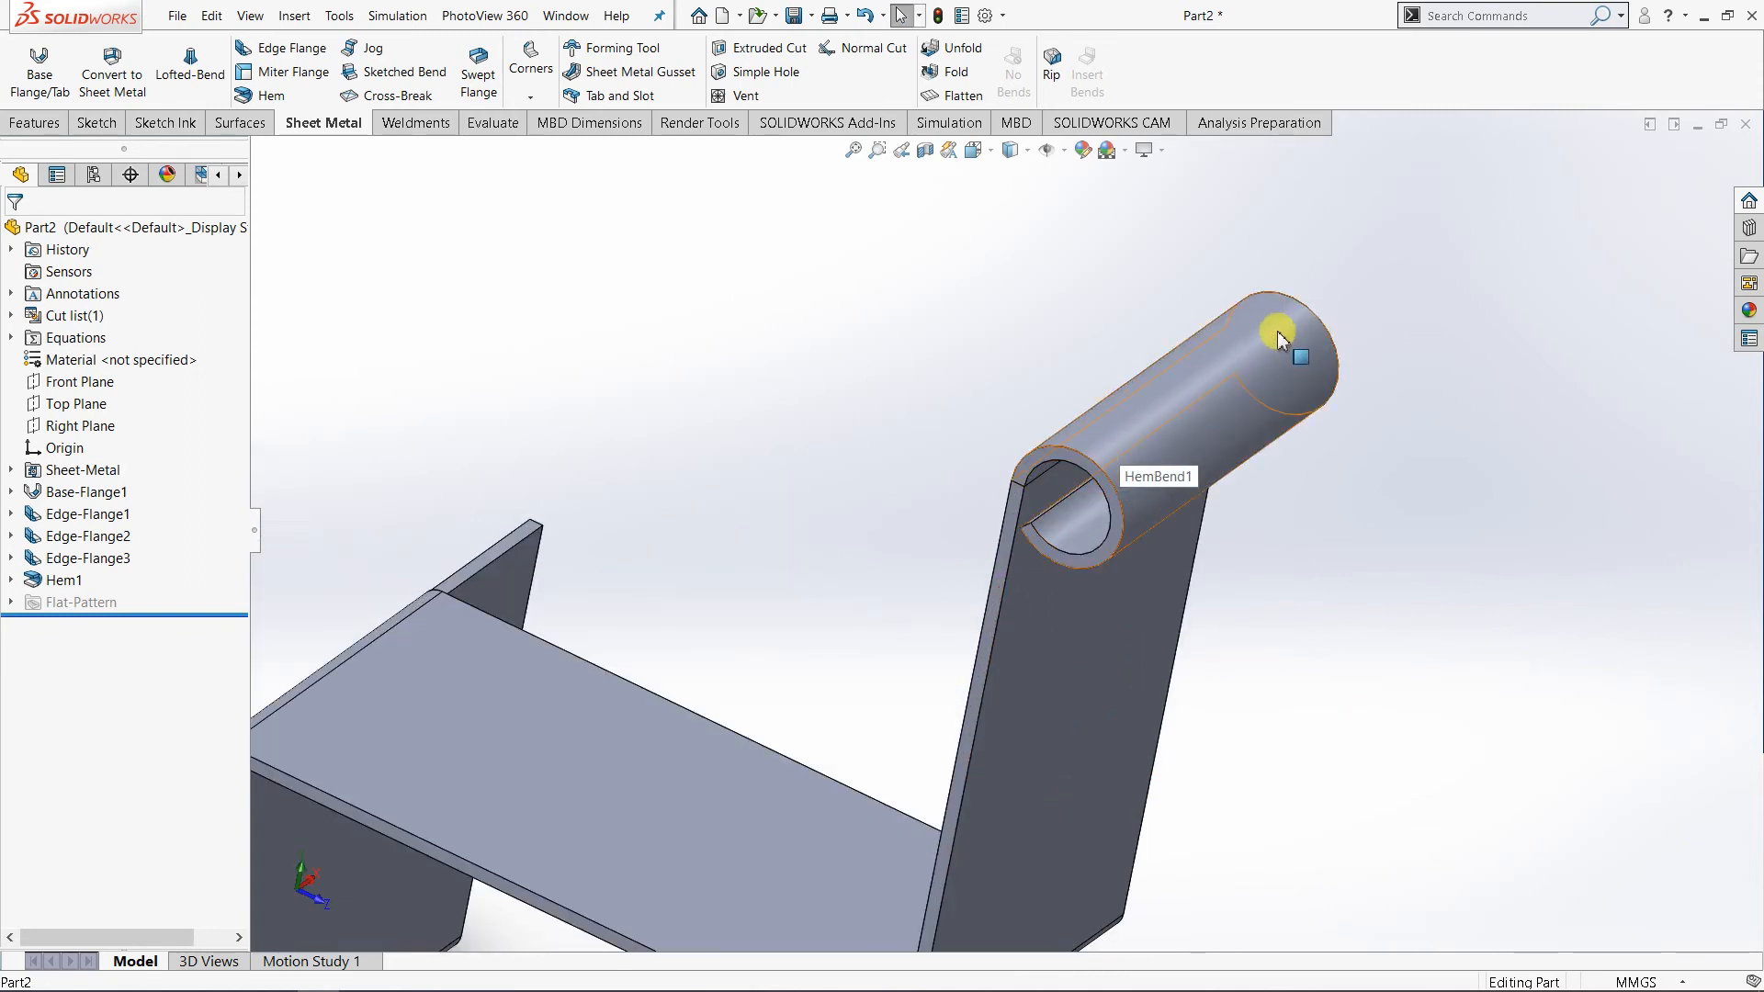
middle_click_drag(1206, 416, 1161, 453)
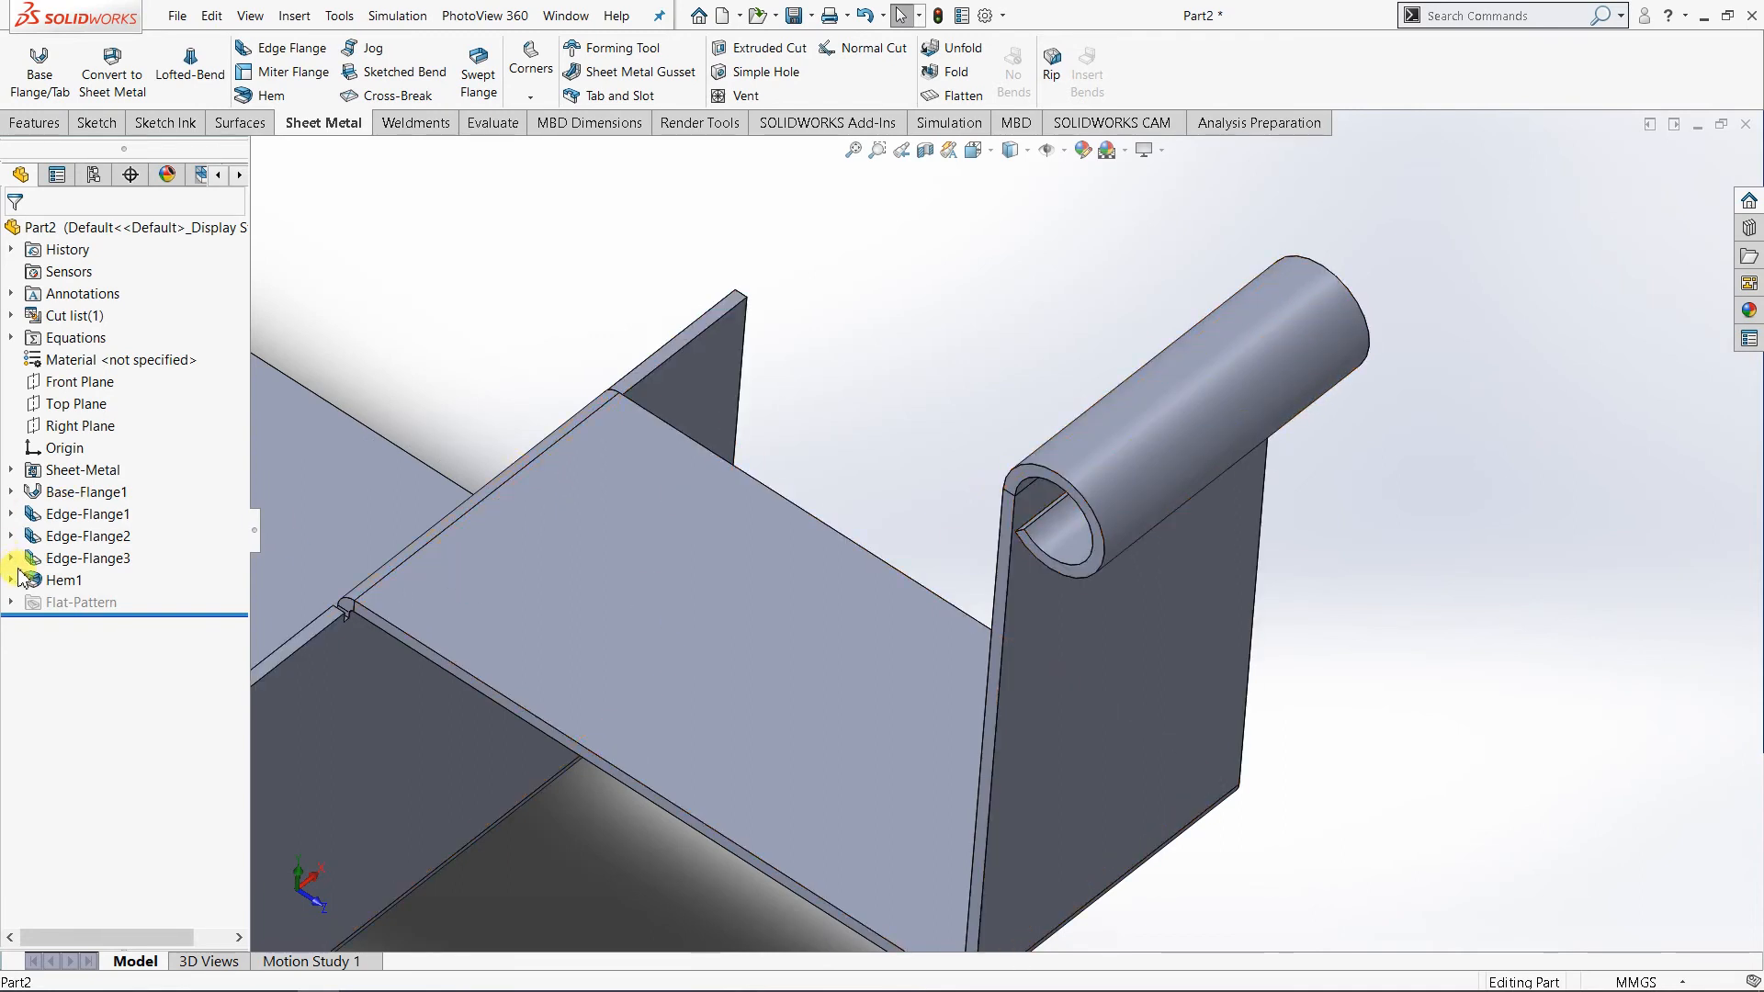
- Edit the rolled hem's width profile and pull both ends of its line inward from the flange's side edges by about 10 mm
right_click(55, 588)
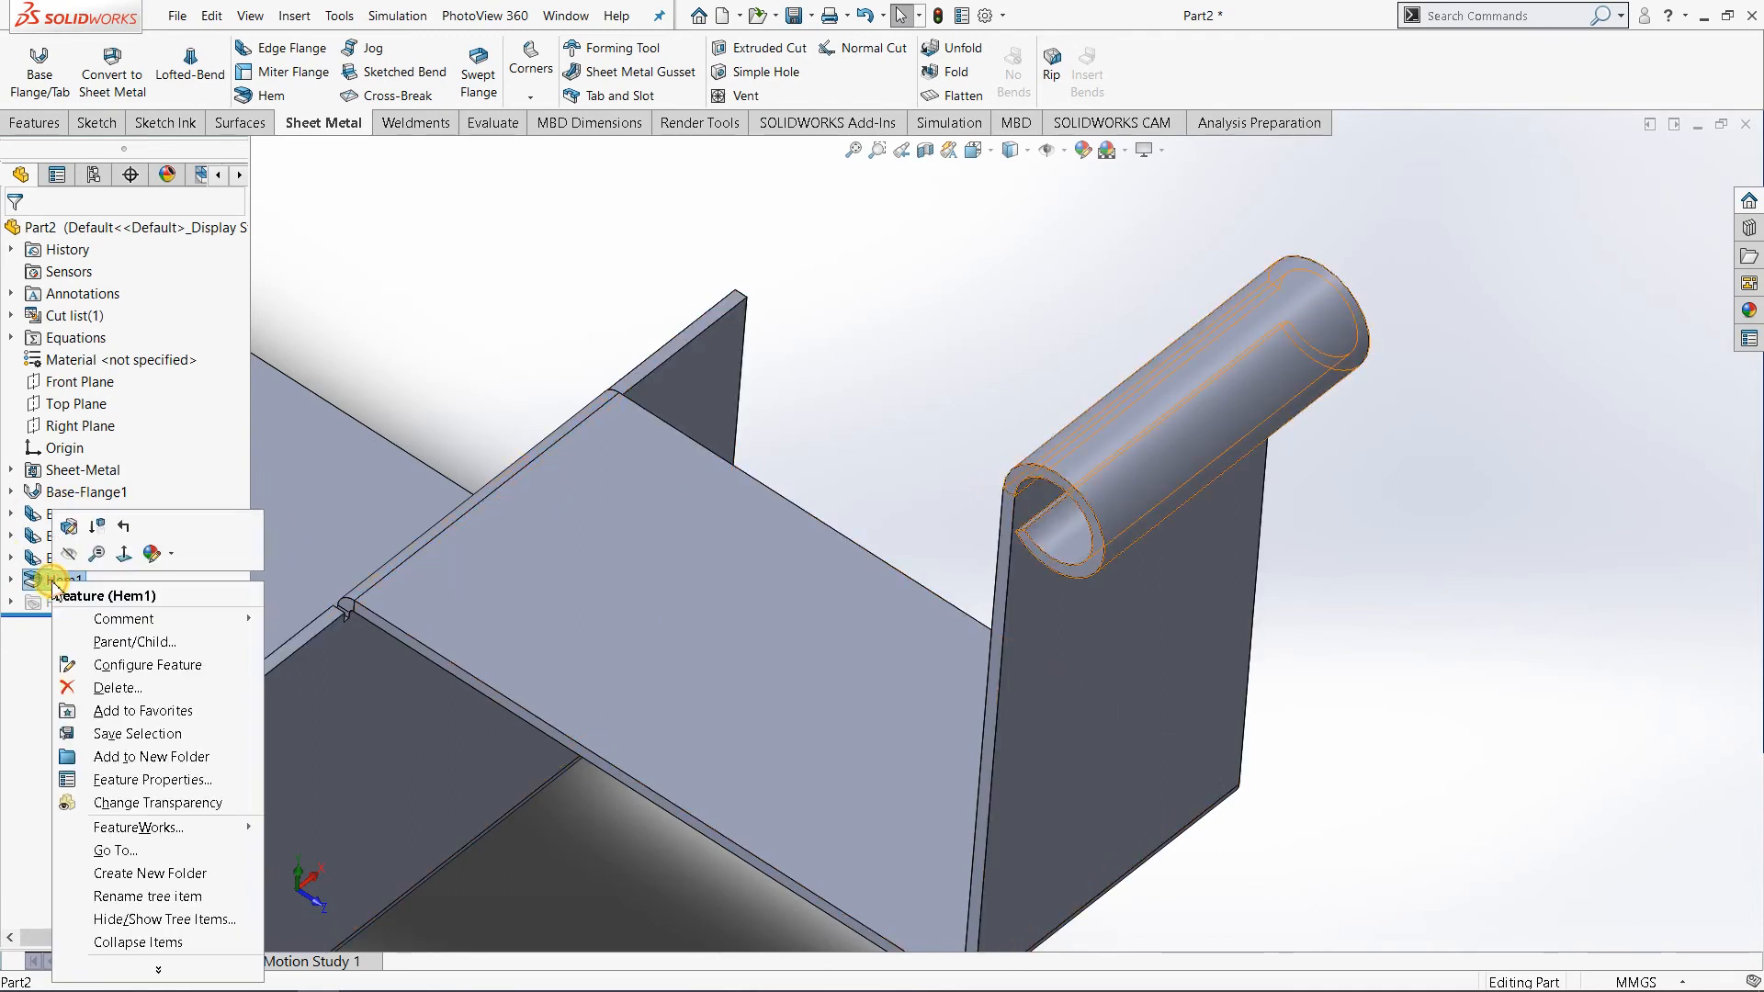
left_click(70, 529)
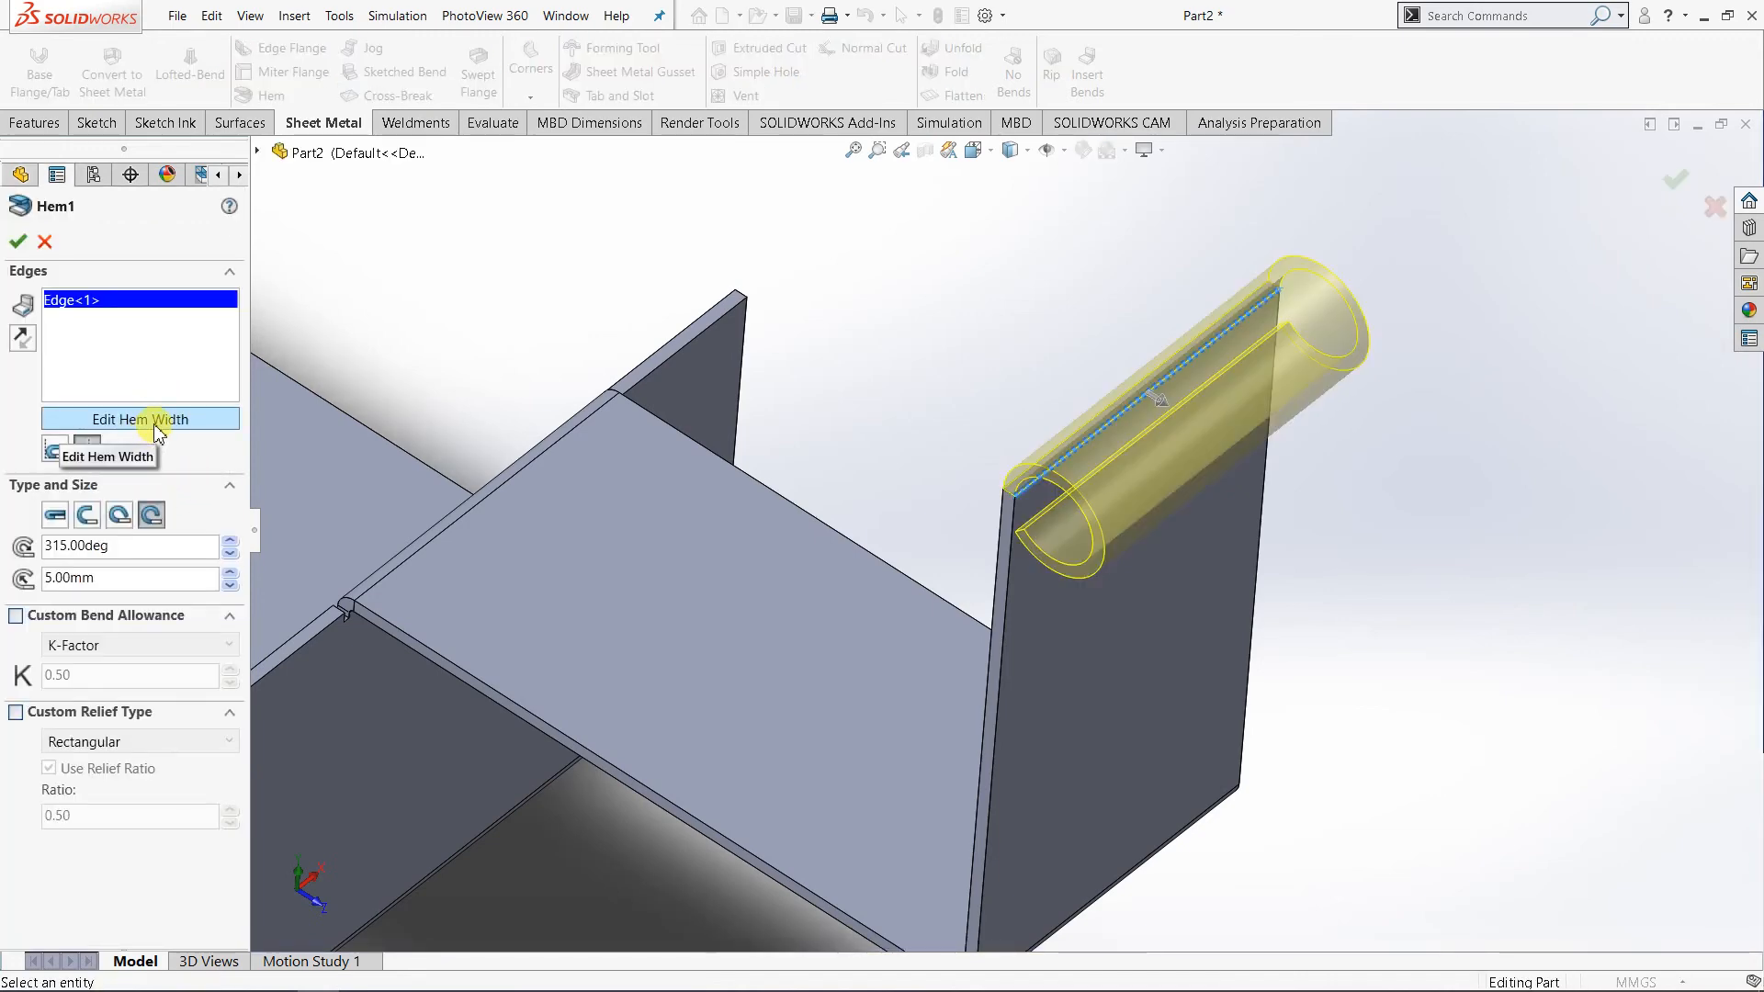
left_click(154, 425)
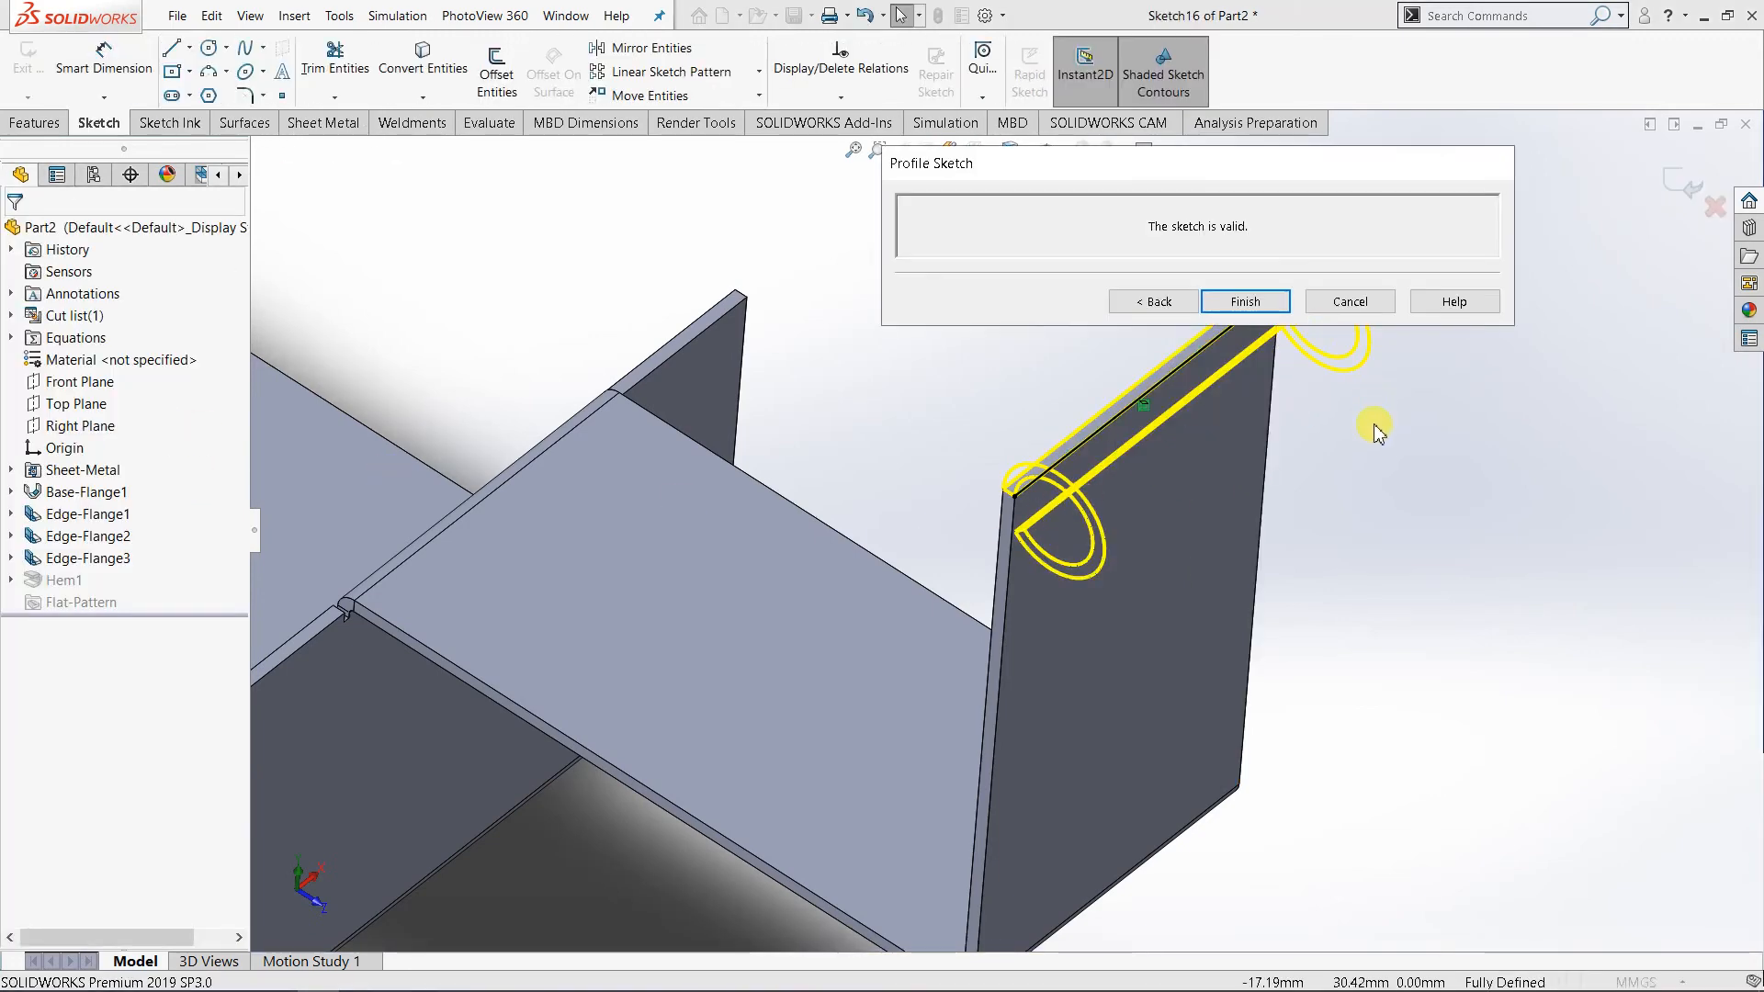
scroll(1365, 441, "up", 3)
scroll(1180, 443, "down", 3)
scroll(611, 562, "up", 3)
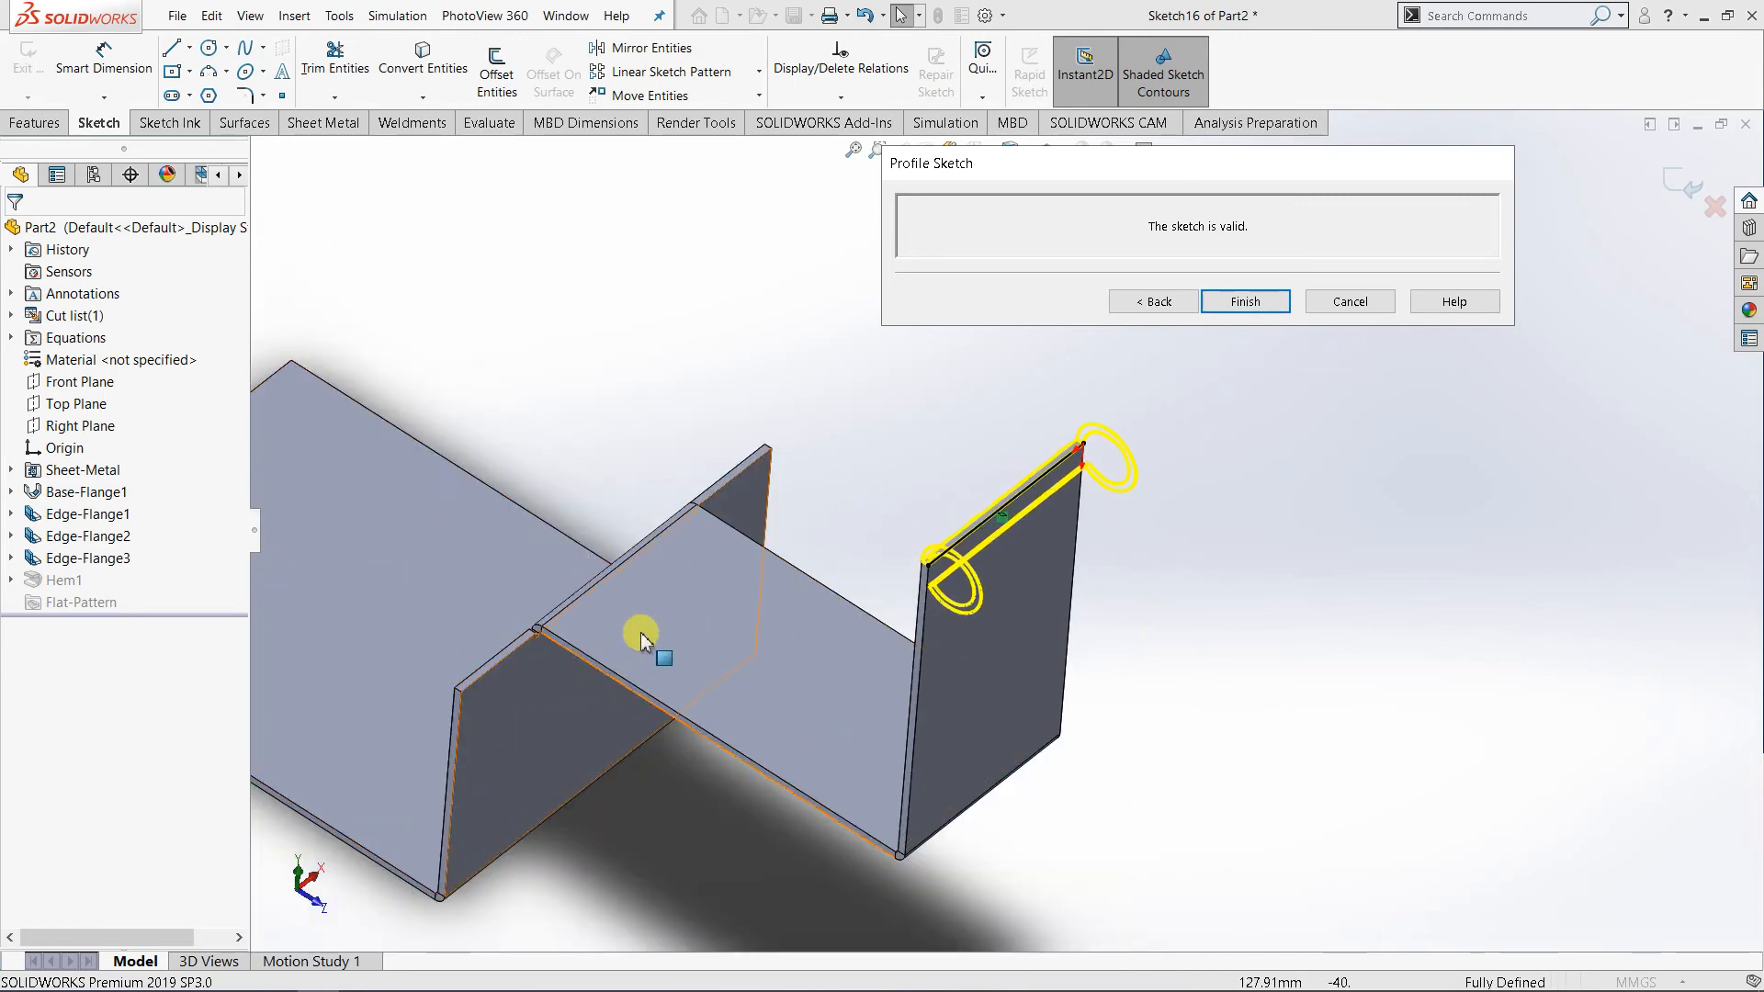
scroll(988, 524, "down", 3)
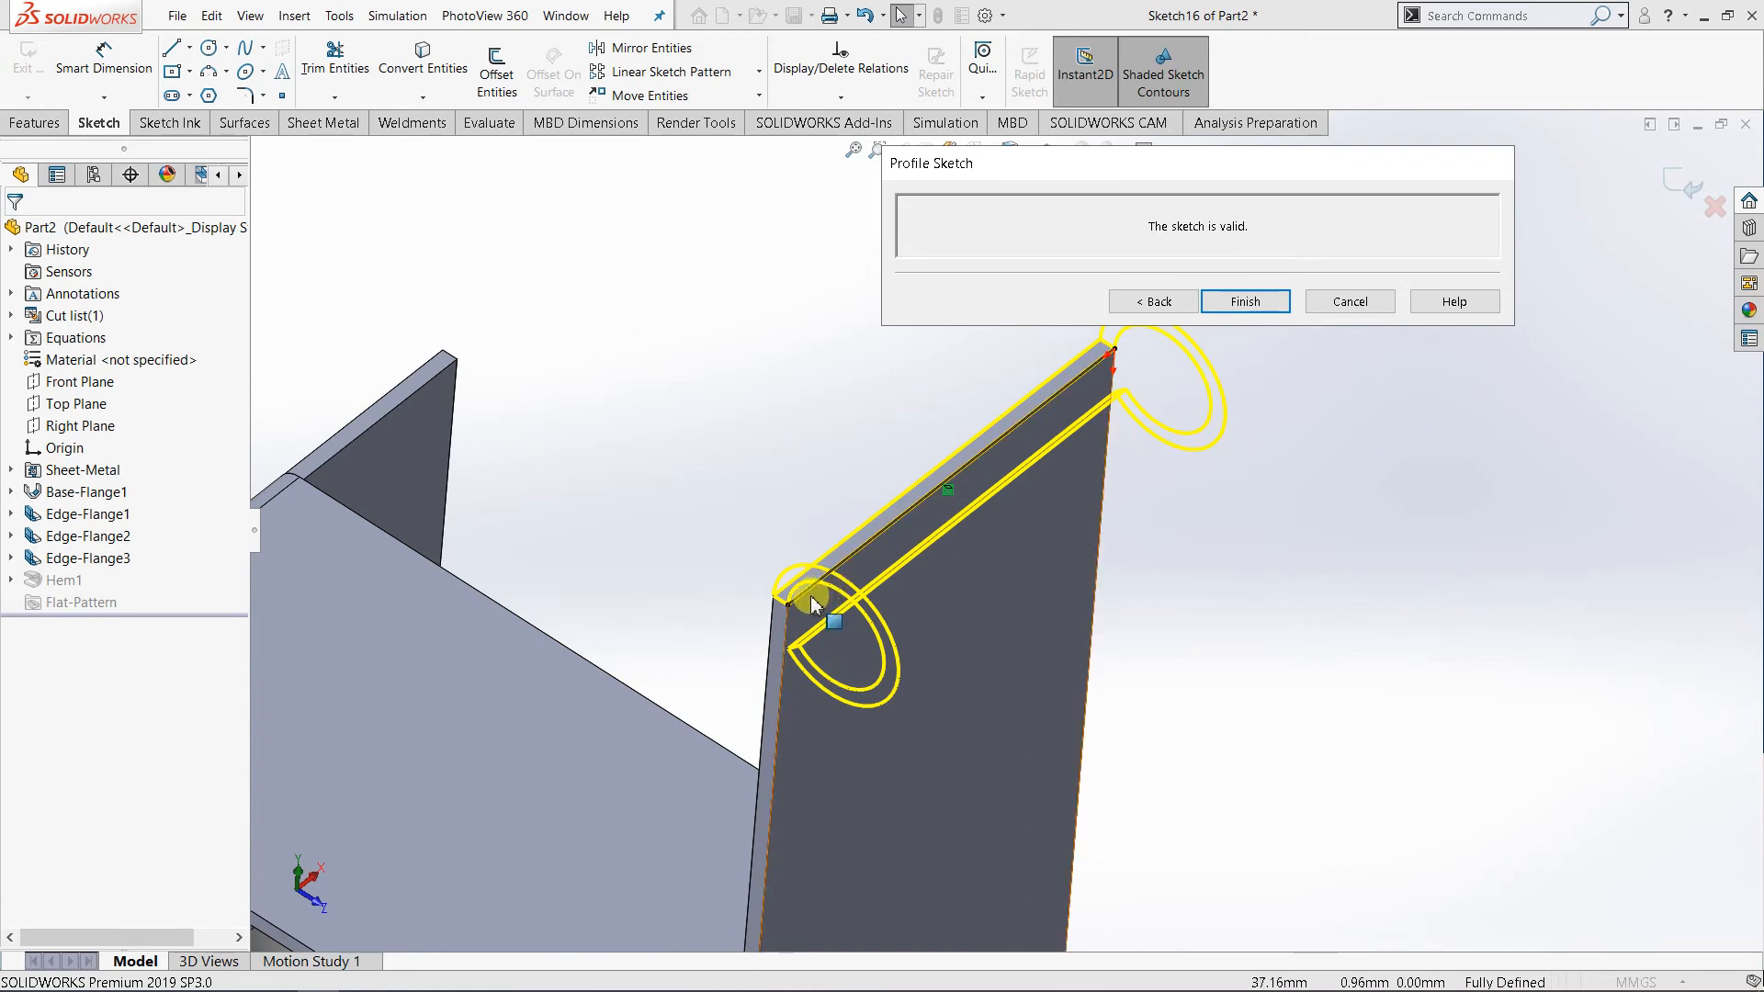
left_click_drag(813, 605, 867, 568)
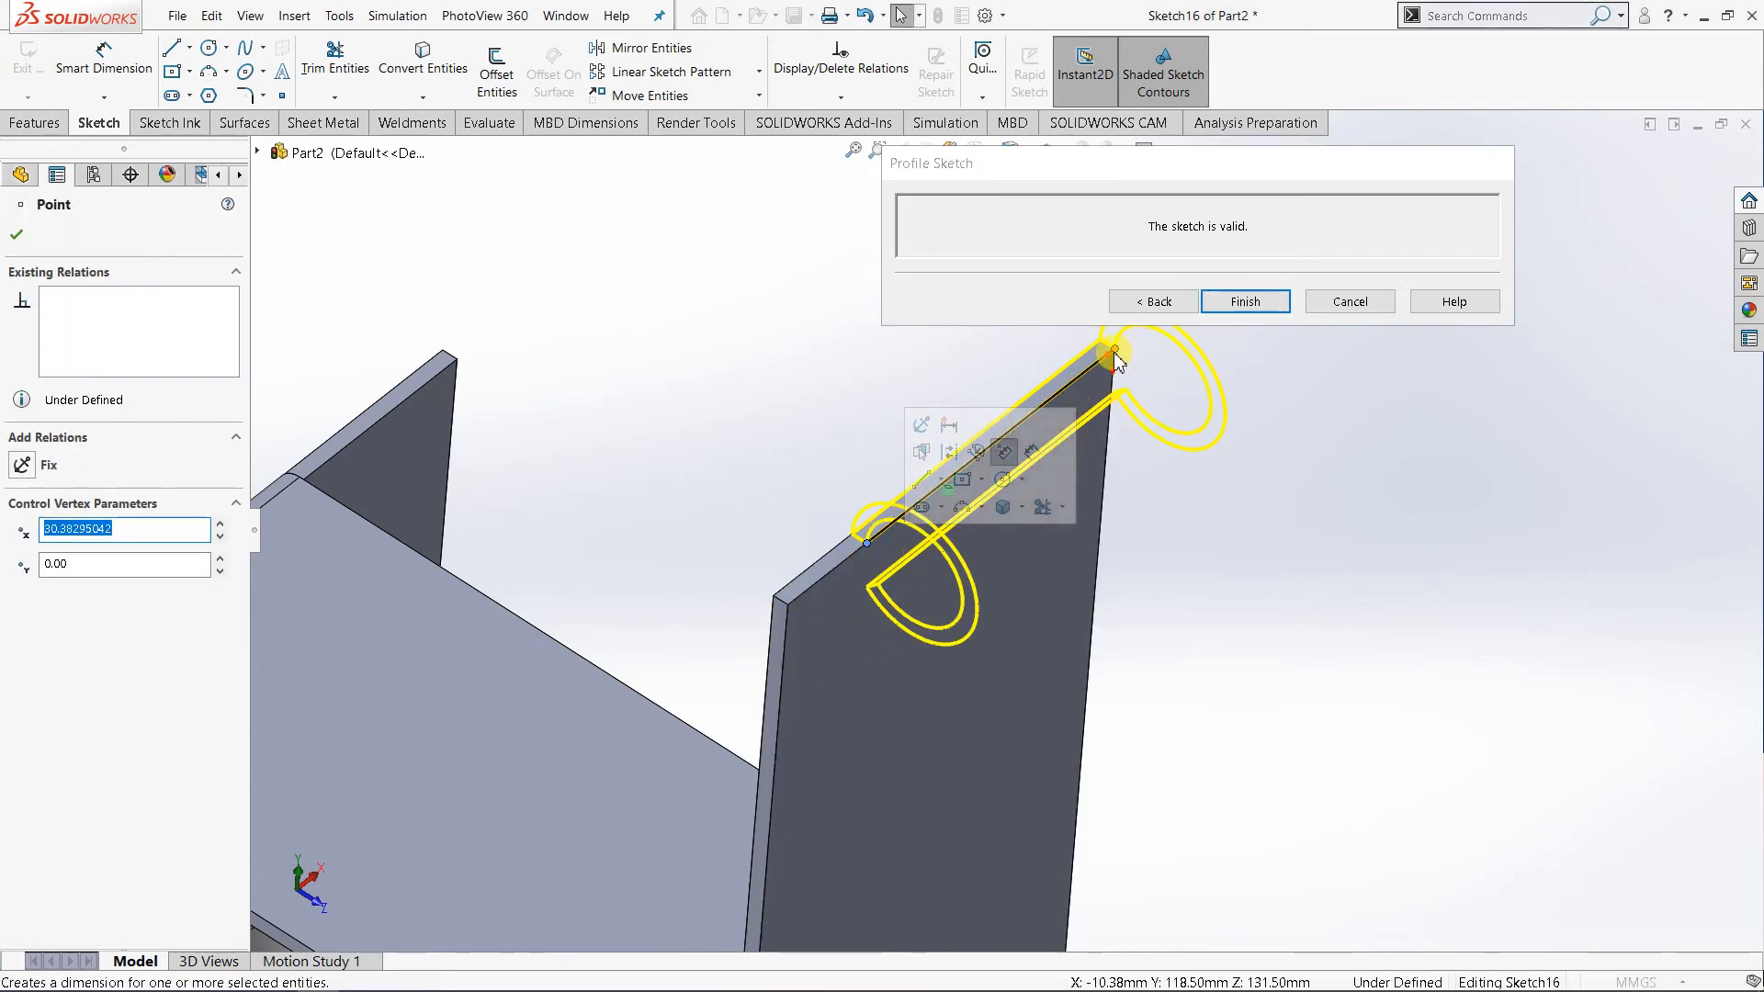
left_click_drag(1114, 358, 1034, 450)
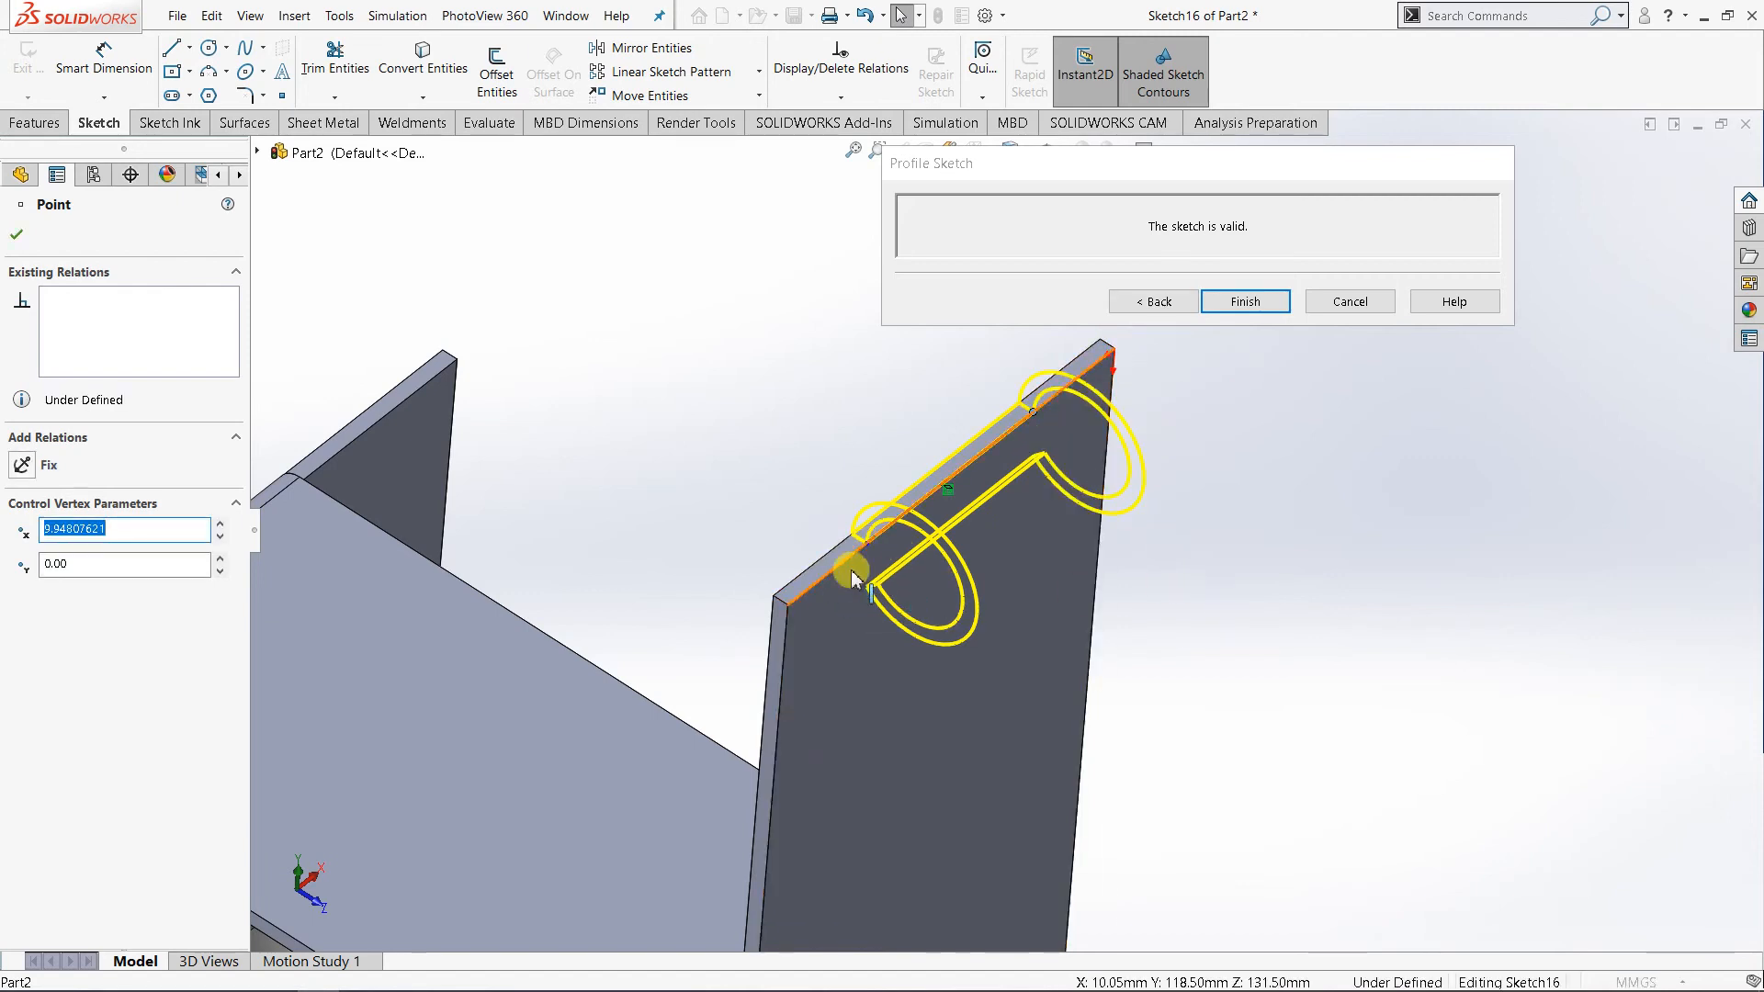
- Dimension the near end of the hem's profile line 10 mm from the flange's adjacent side edge
right_click(778, 468)
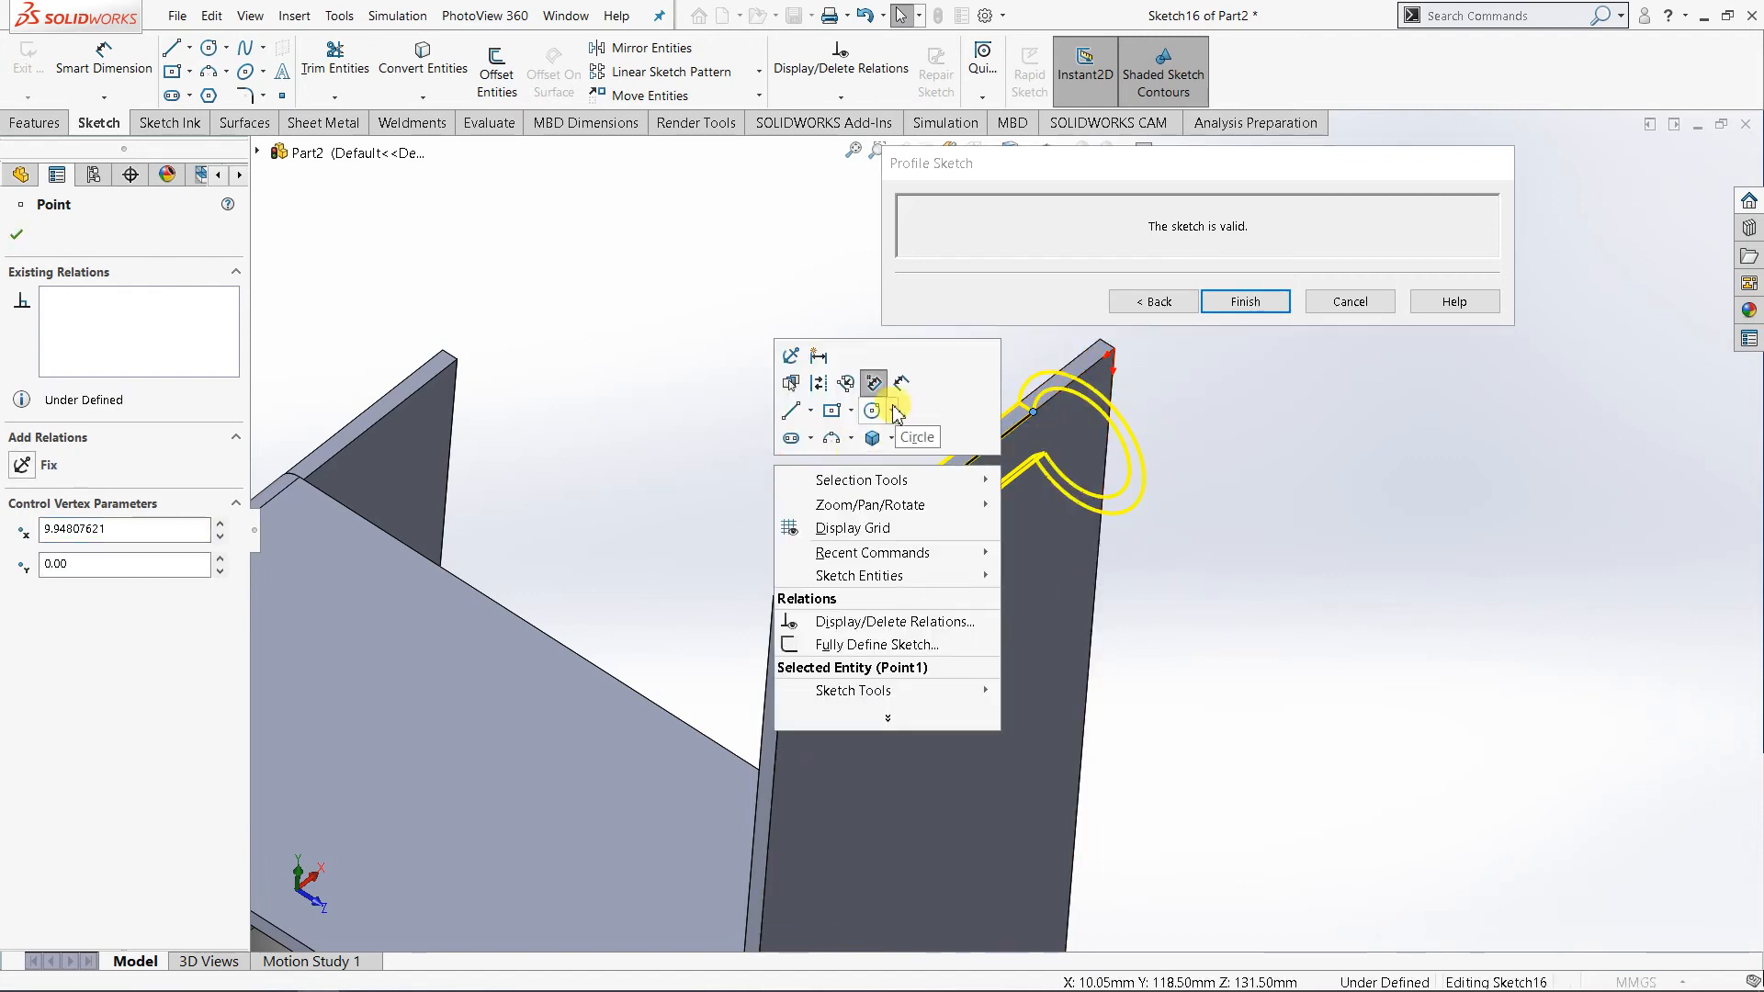
left_click(874, 382)
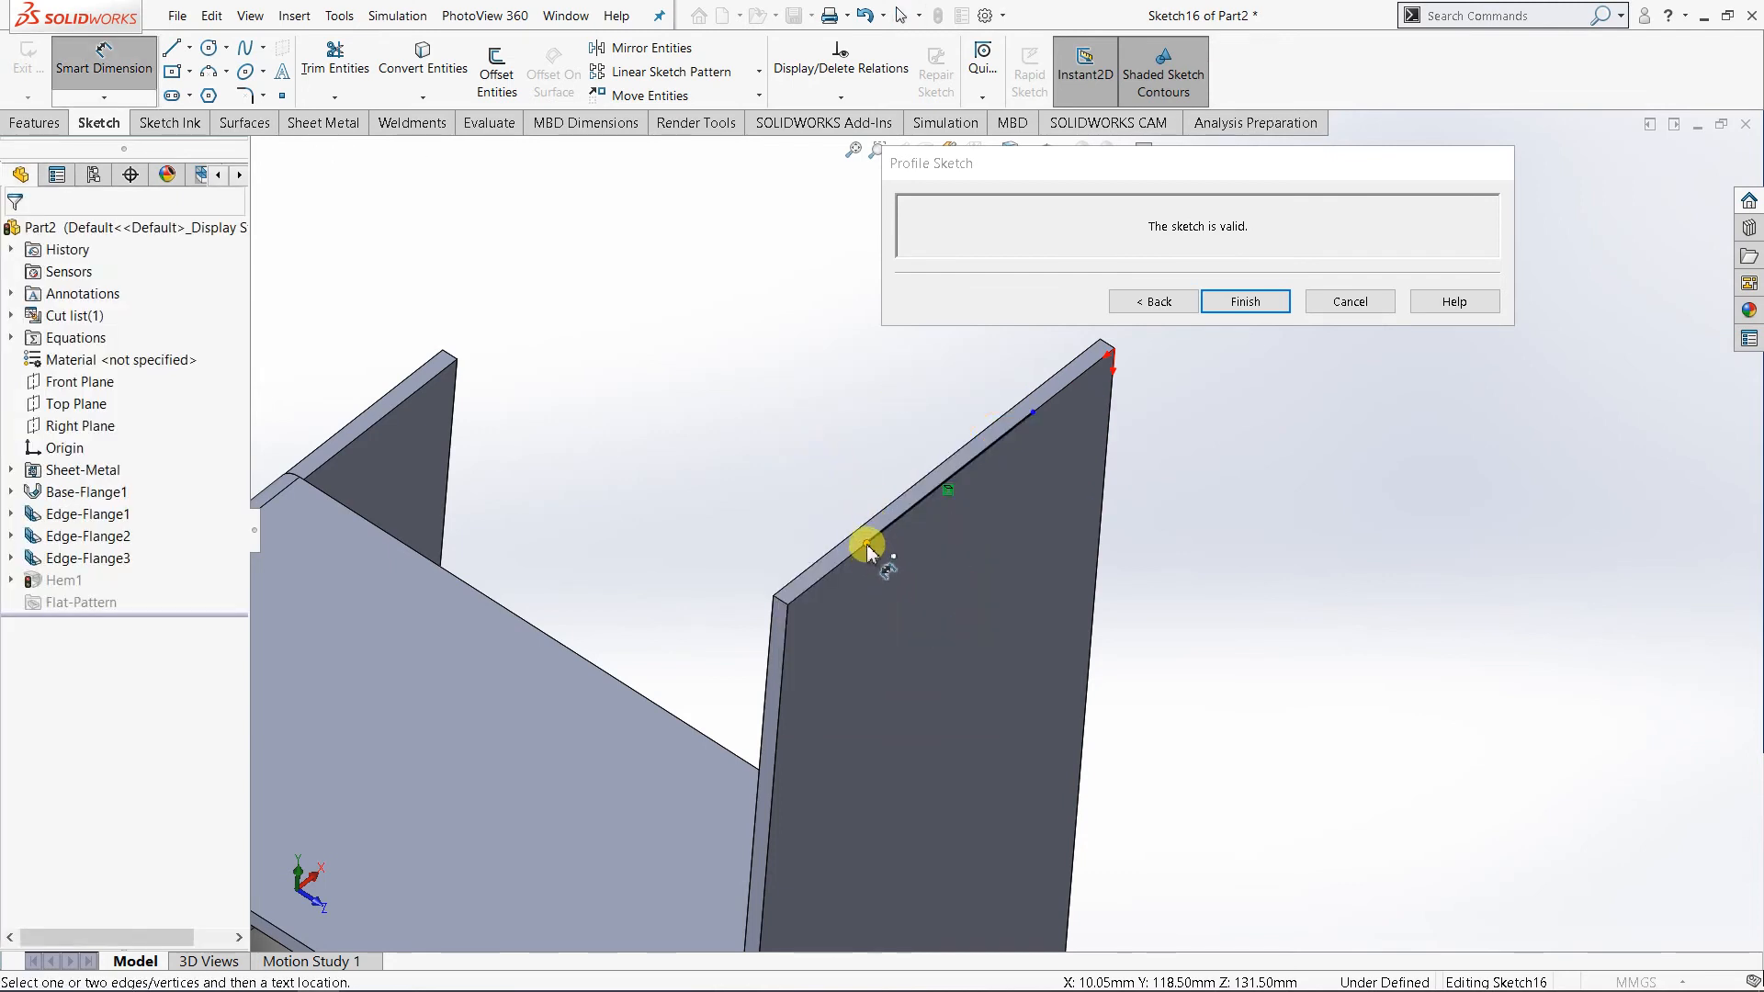
left_click(867, 550)
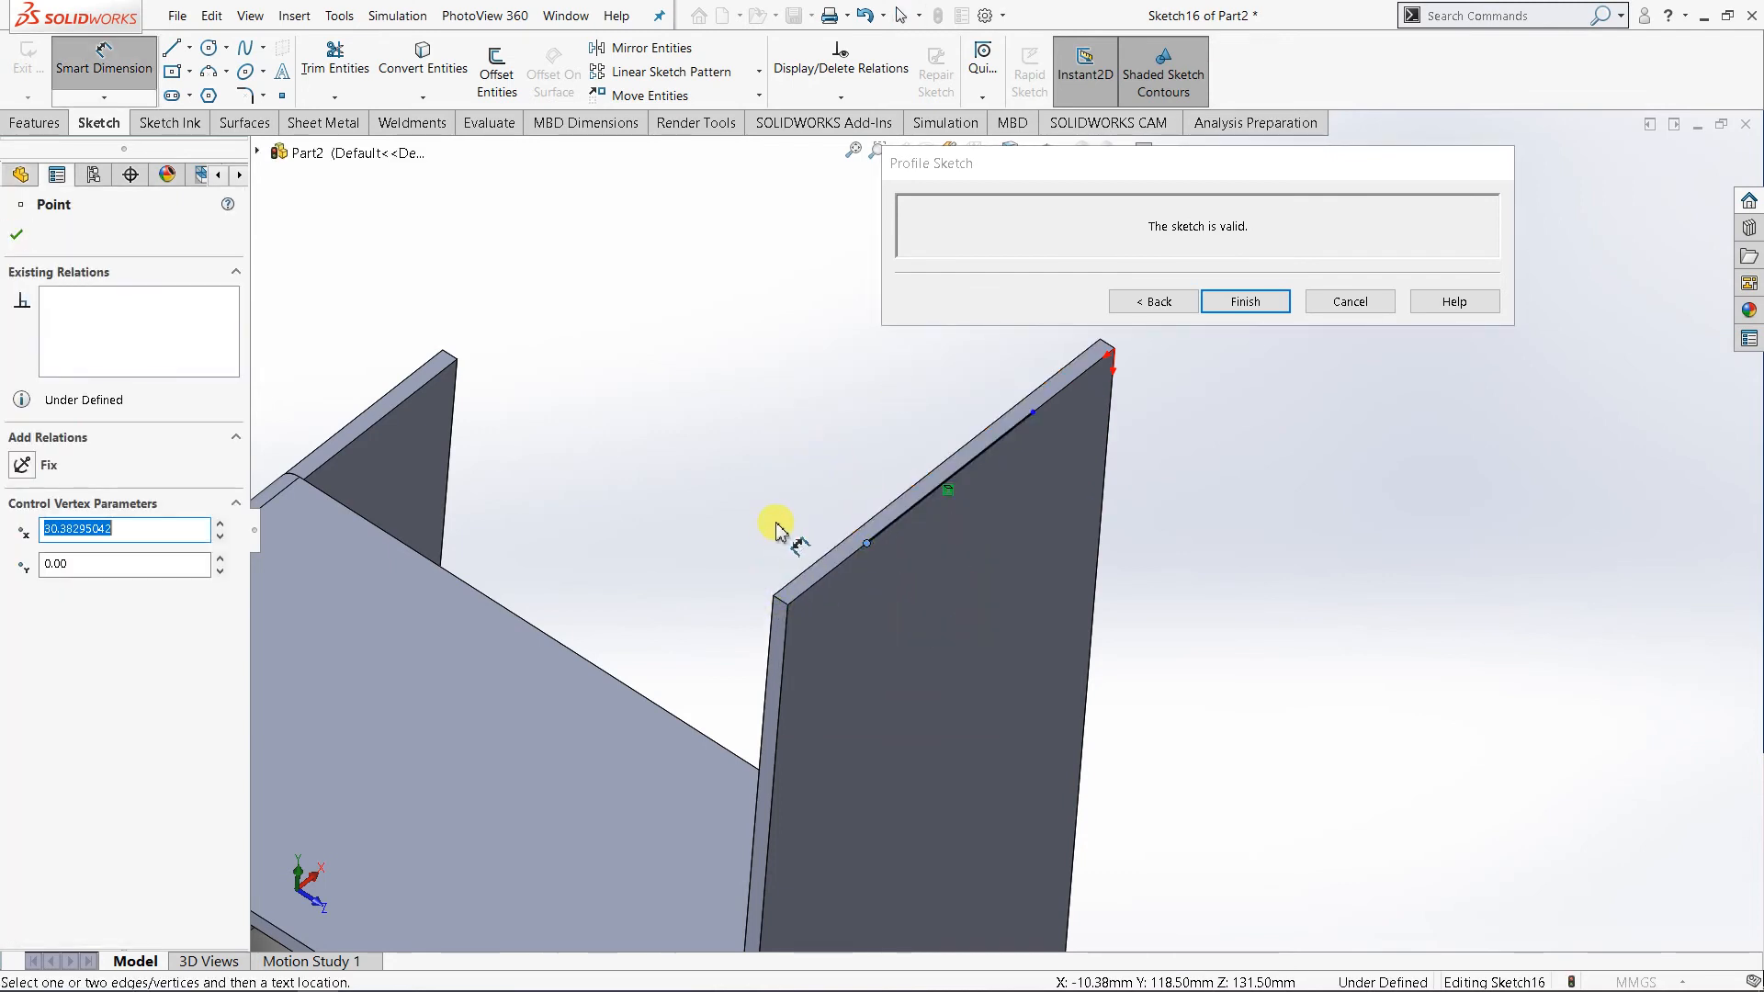
left_click(787, 620)
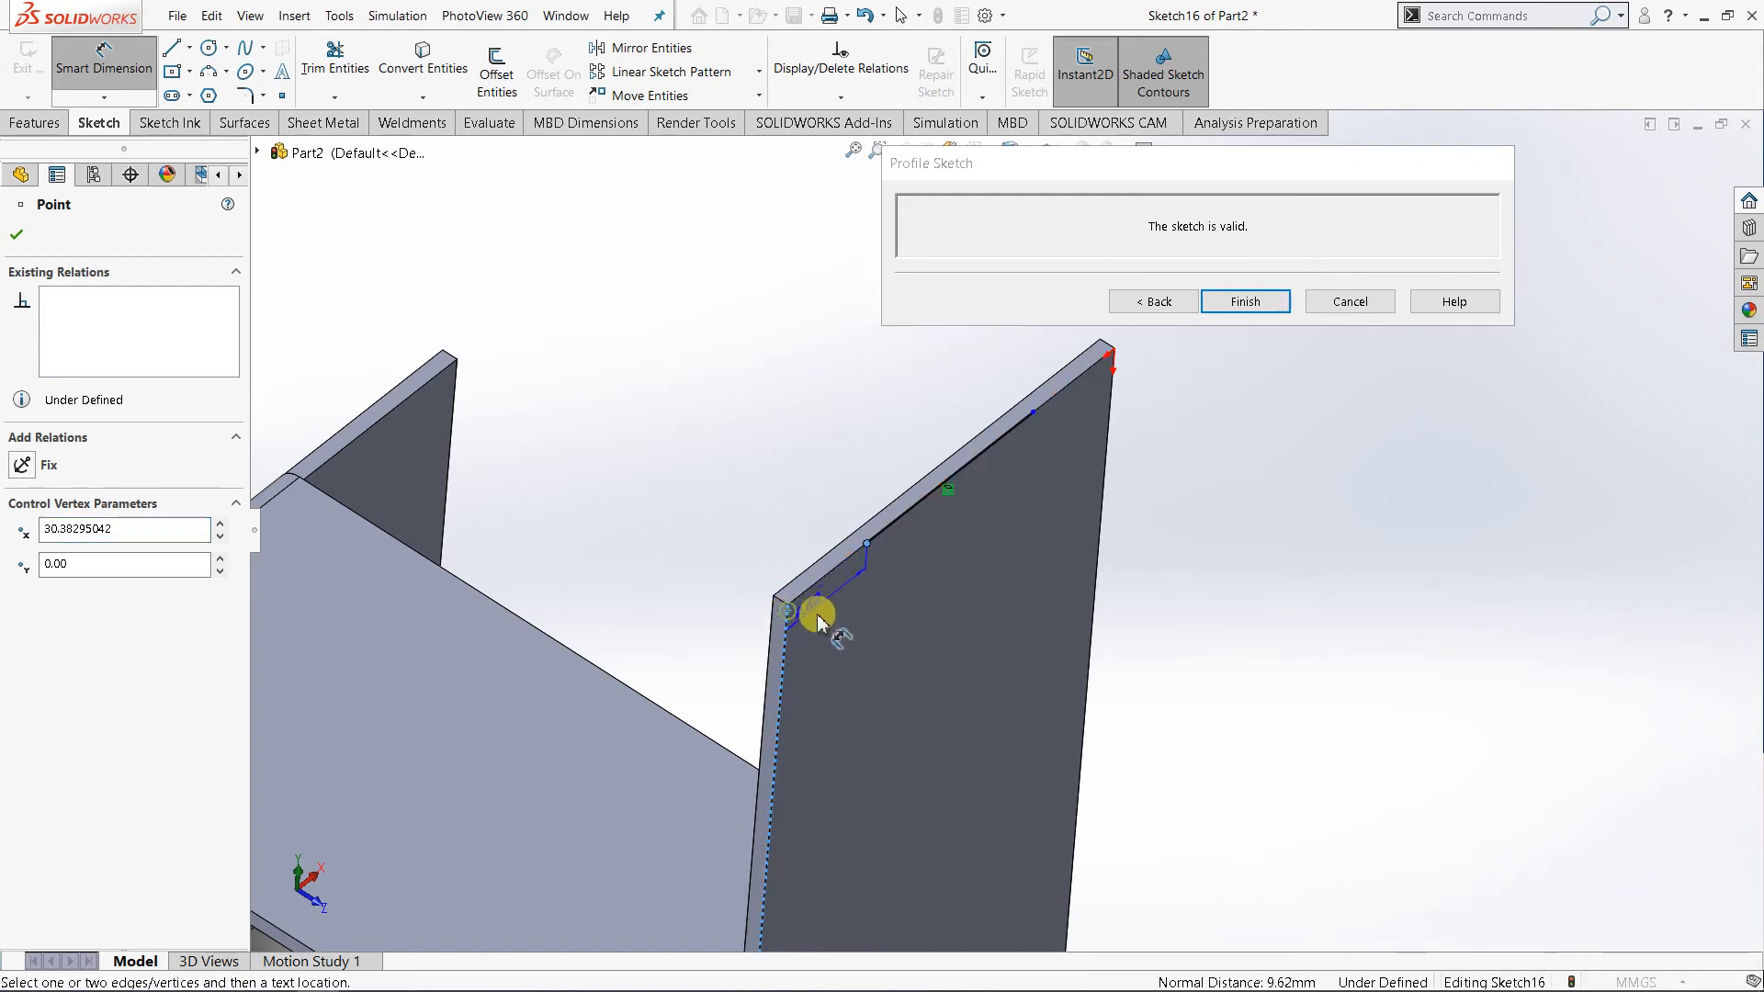
left_click(1123, 652)
type("10")
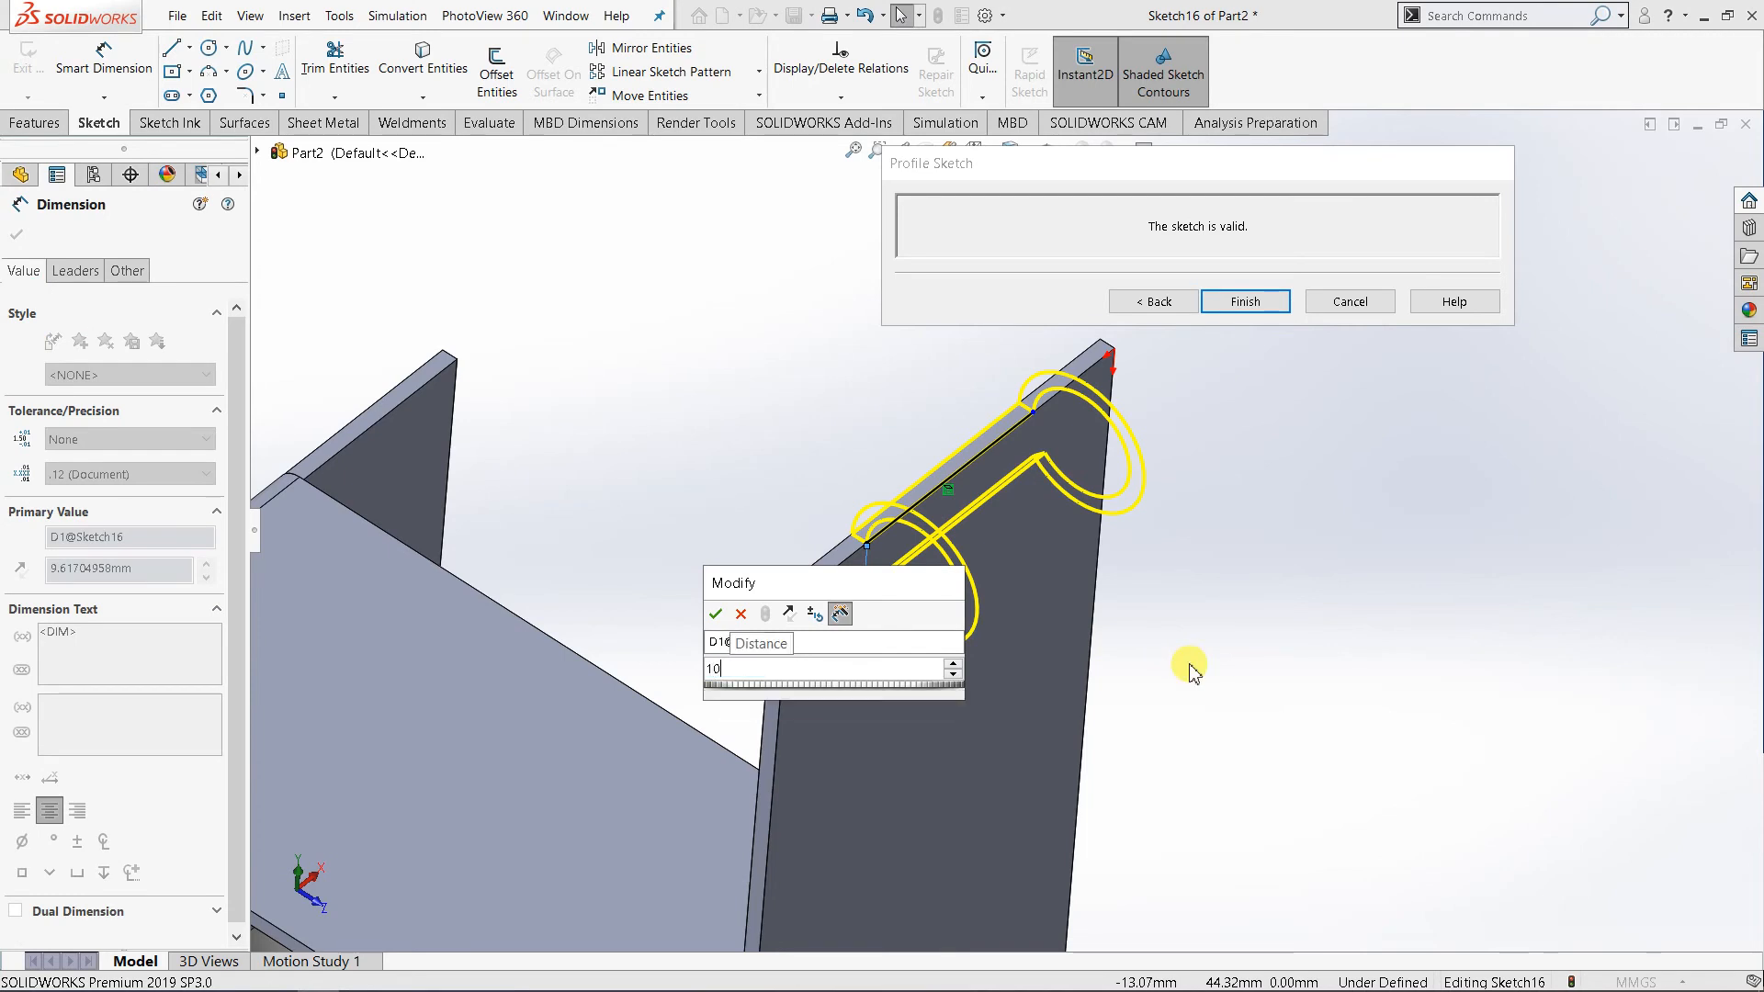
key("Return")
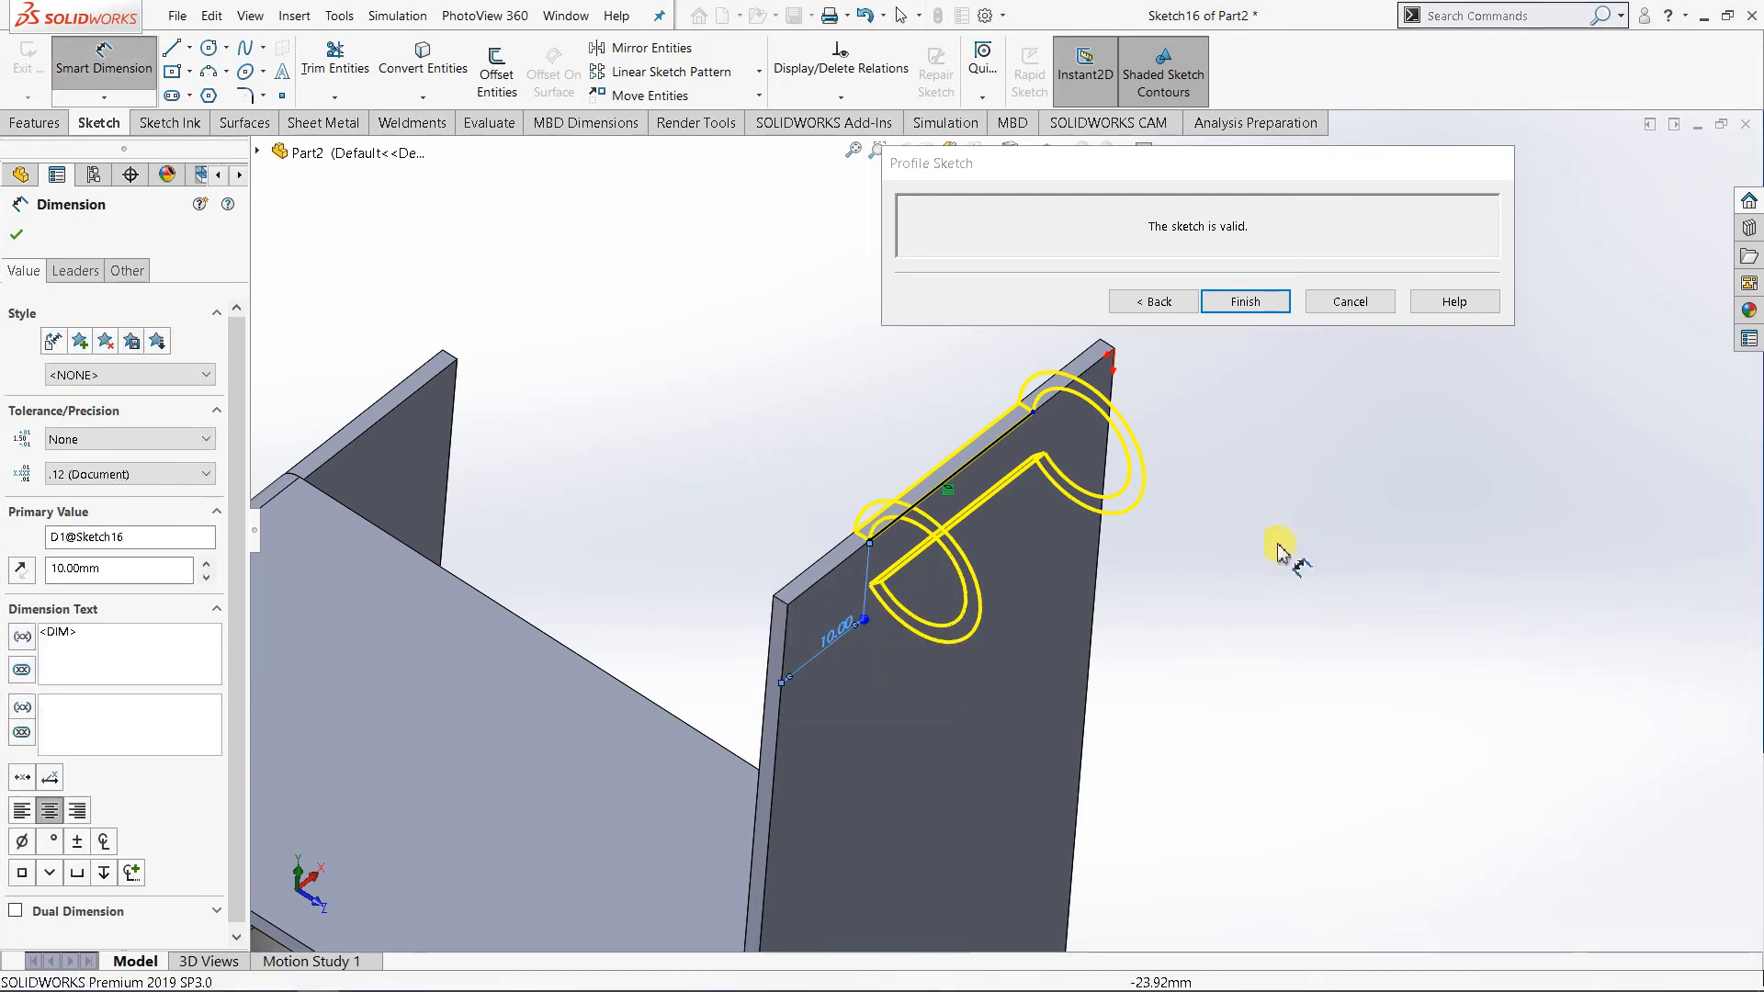
left_click(1275, 546)
- Dimension the far end of the hem's profile line 10 mm from the flange's opposite side edge
scroll(1320, 446, "down", 2)
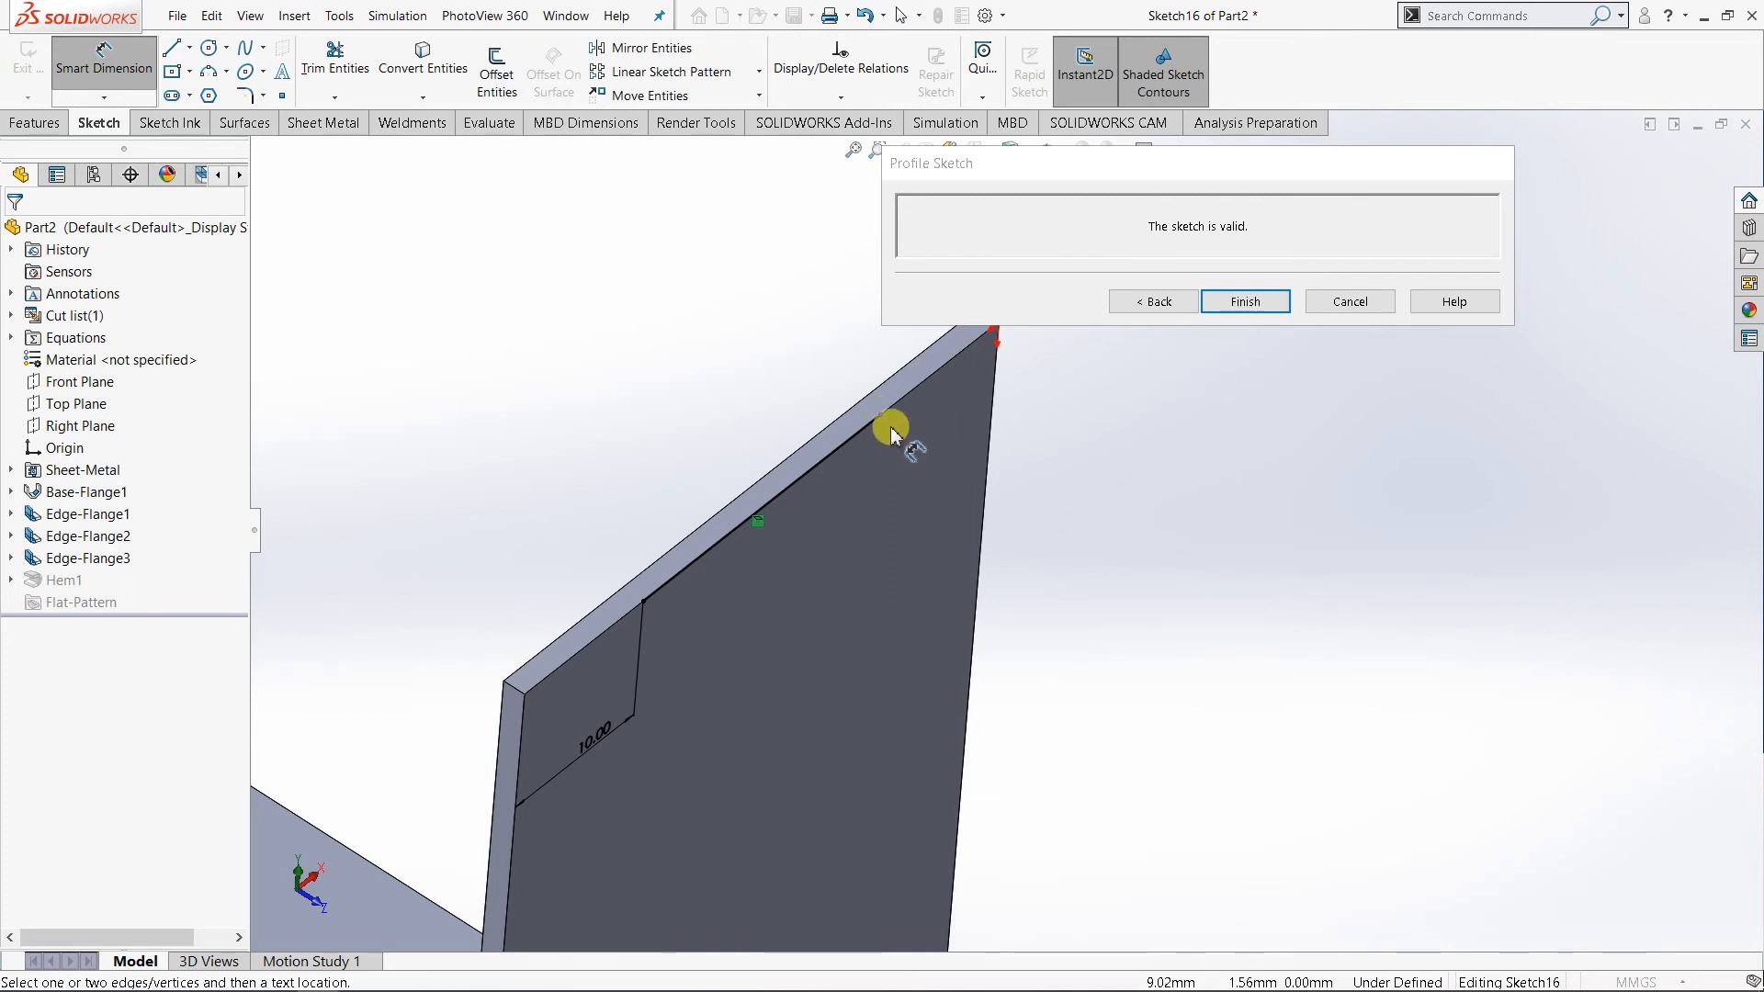
left_click(881, 415)
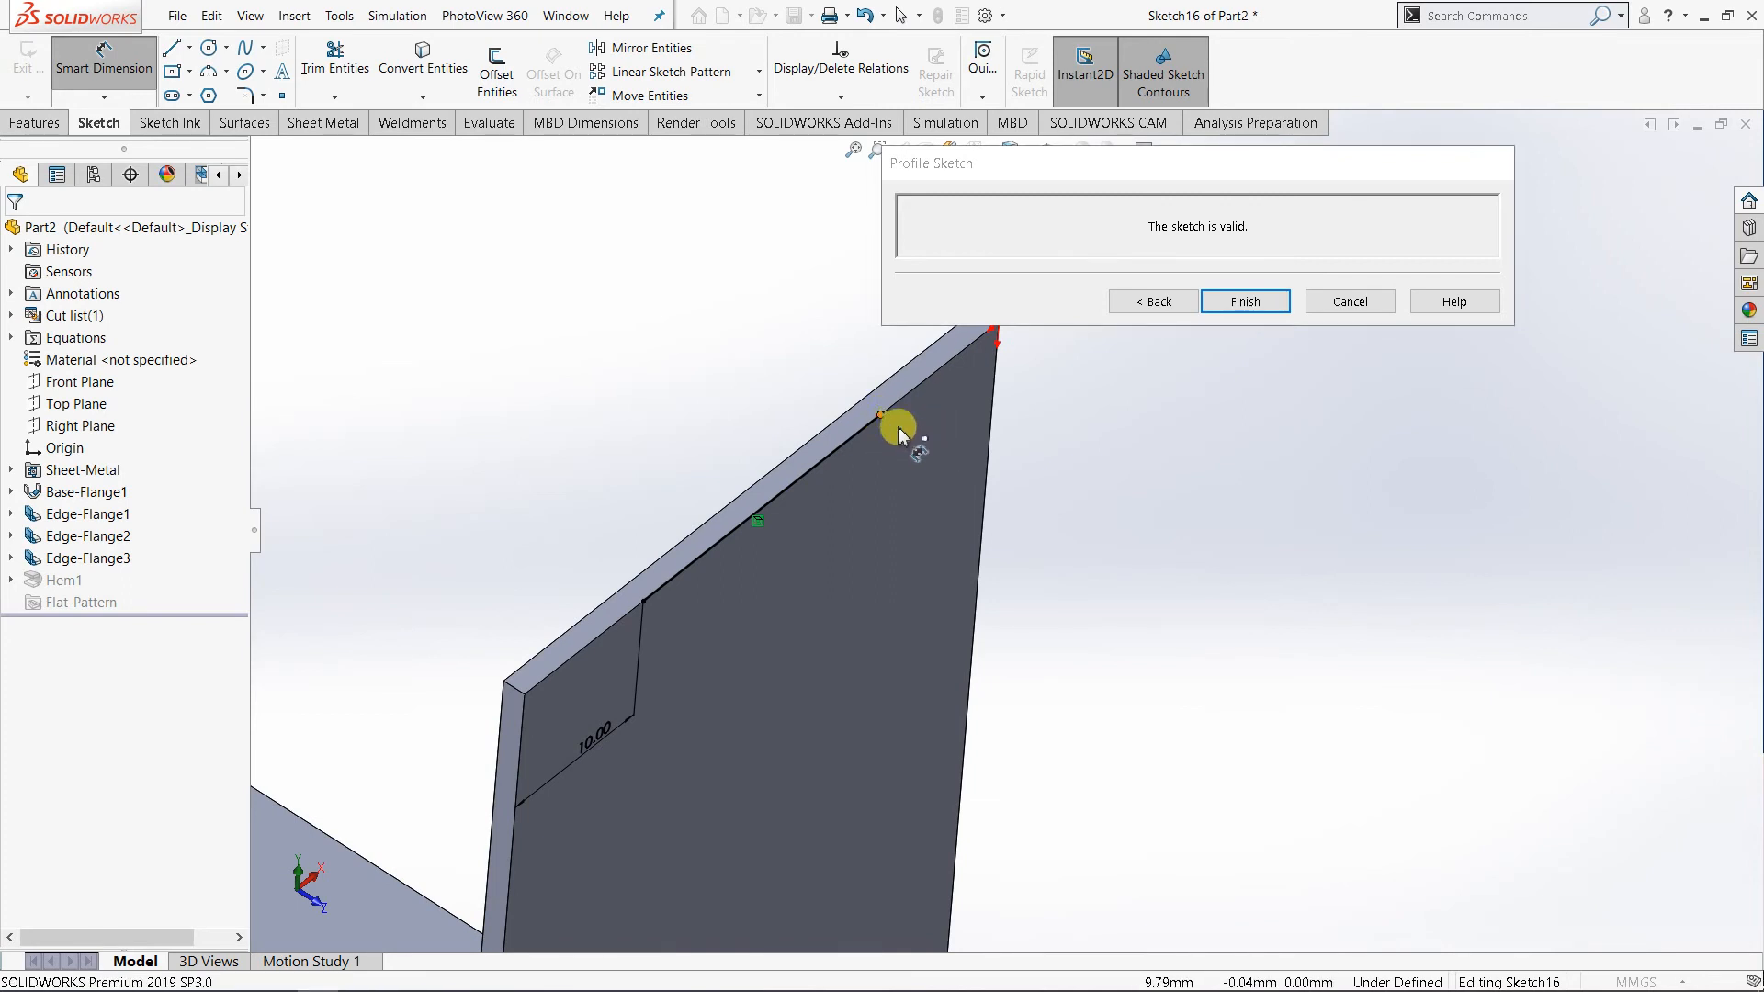
left_click(981, 467)
left_click(937, 504)
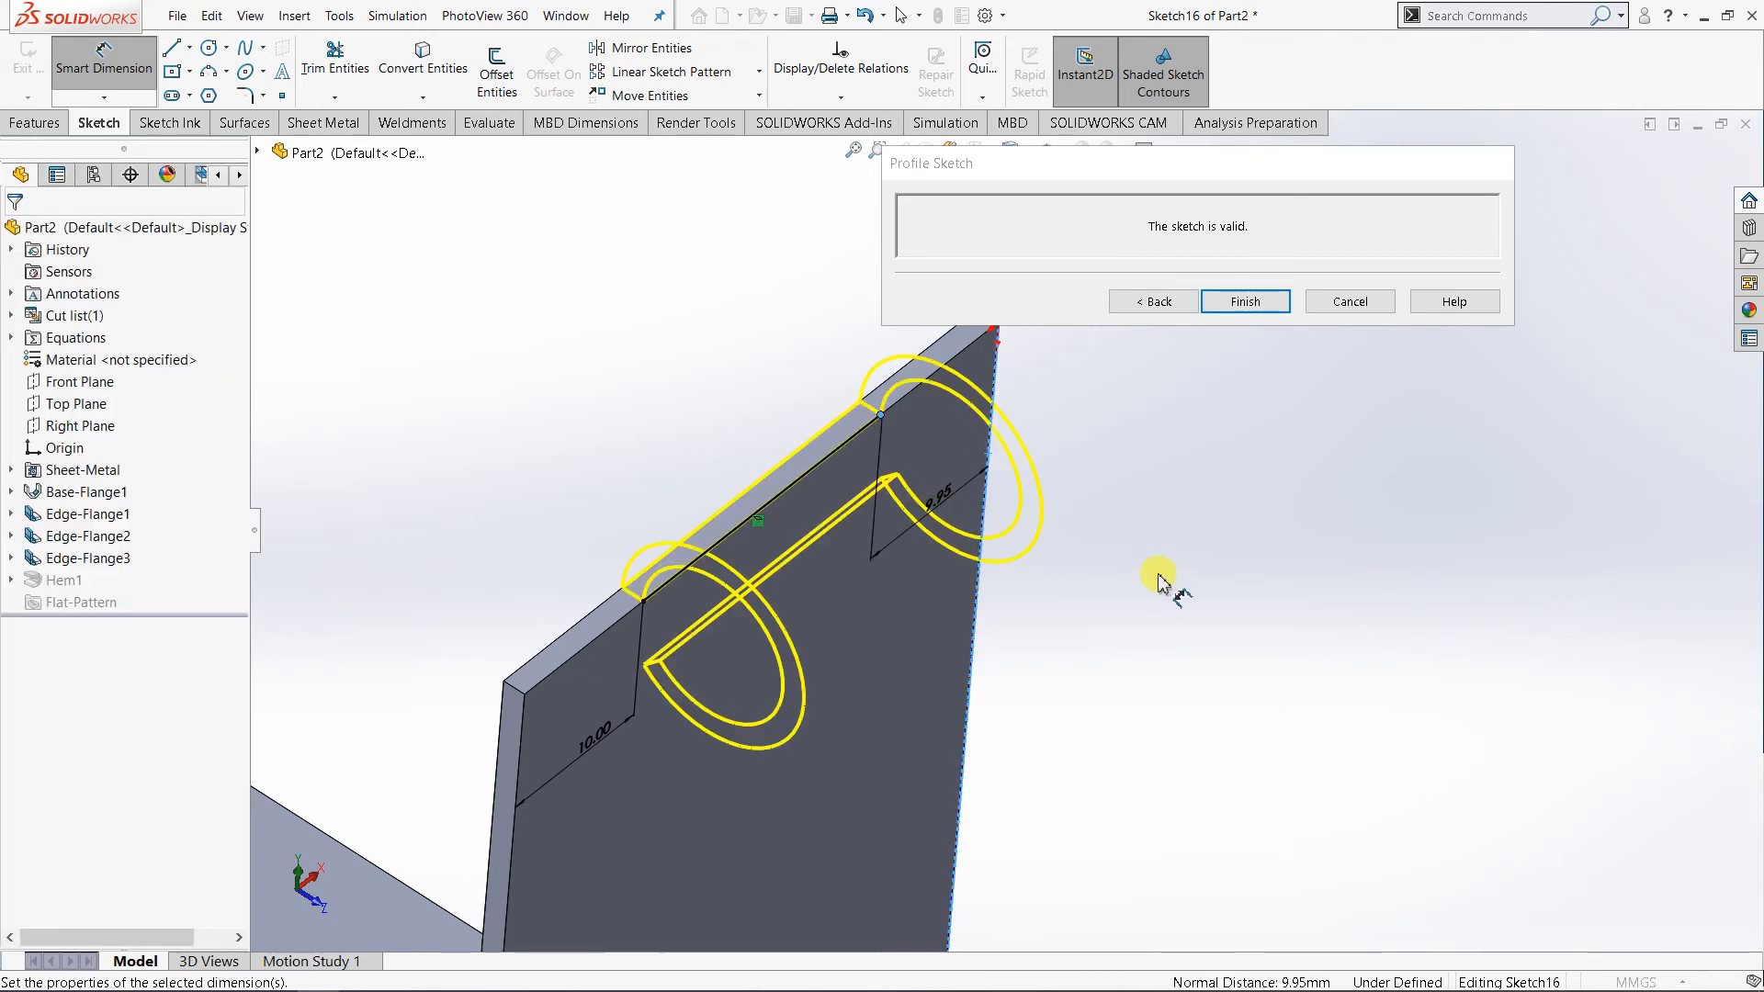
type("10")
key("Return")
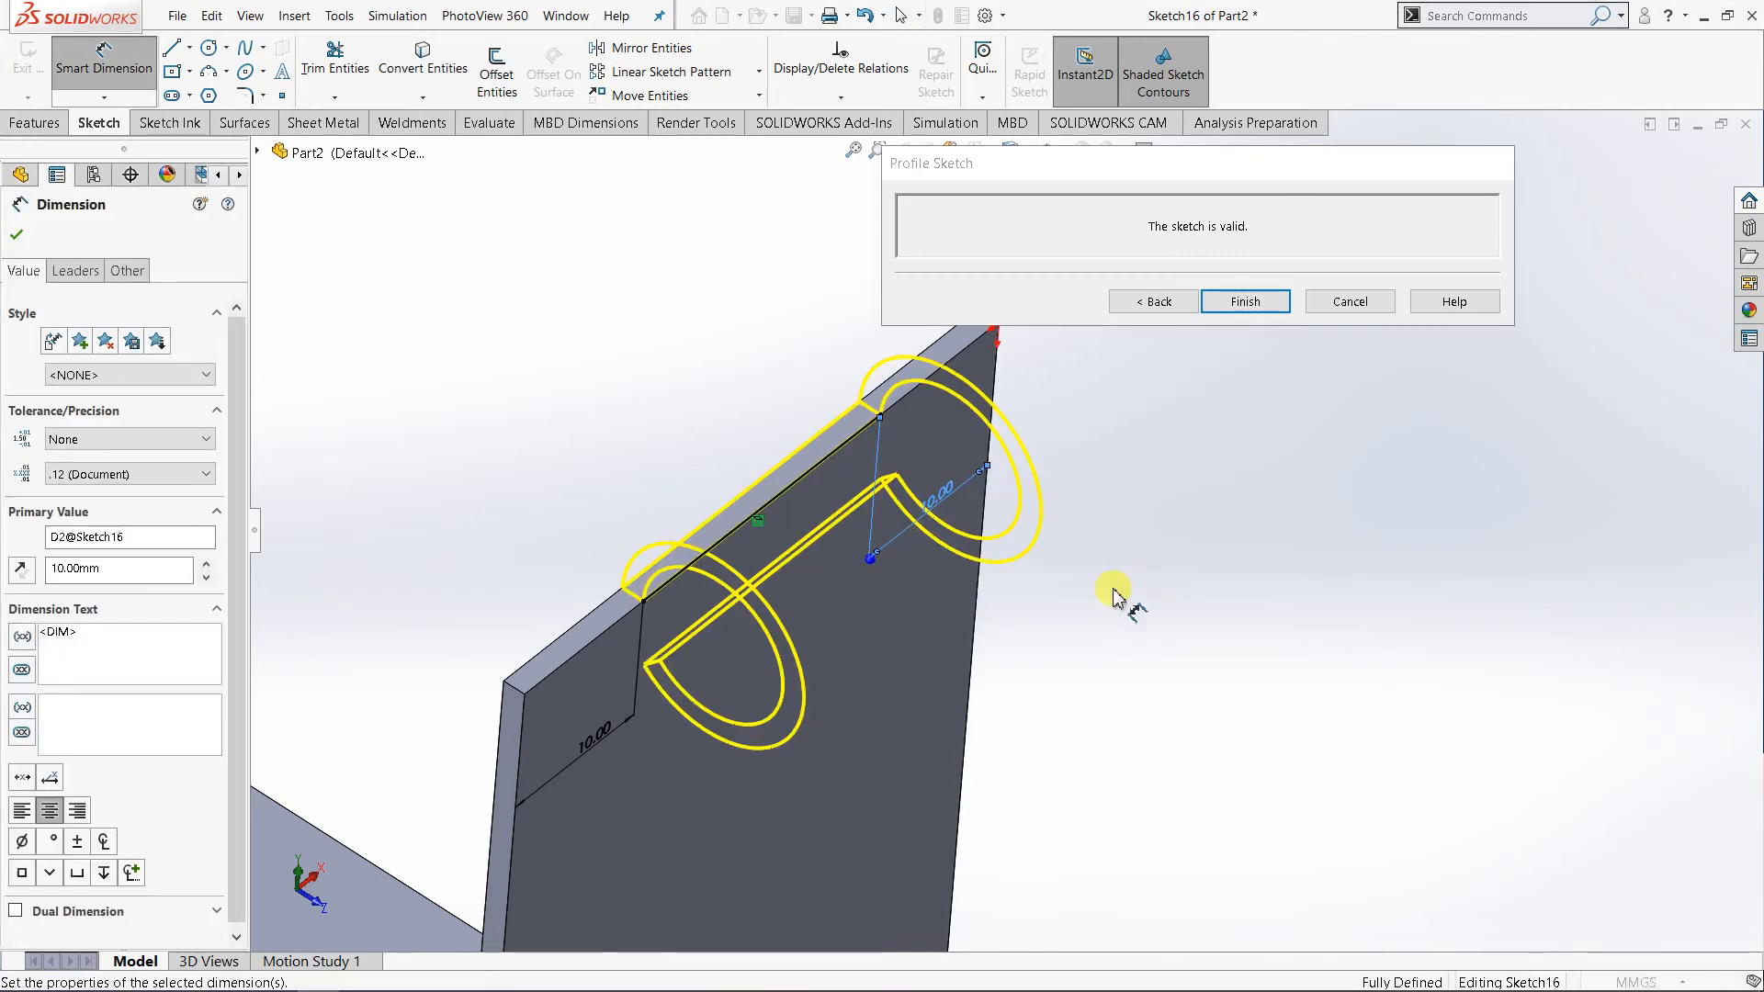
- Finish the hem's profile sketch and inspect the narrowed hem on the whole part
mouse_move(1113, 597)
middle_mouse_down()
mouse_move(1032, 649)
mouse_move(950, 622)
mouse_move(1048, 654)
mouse_move(1016, 610)
middle_mouse_up()
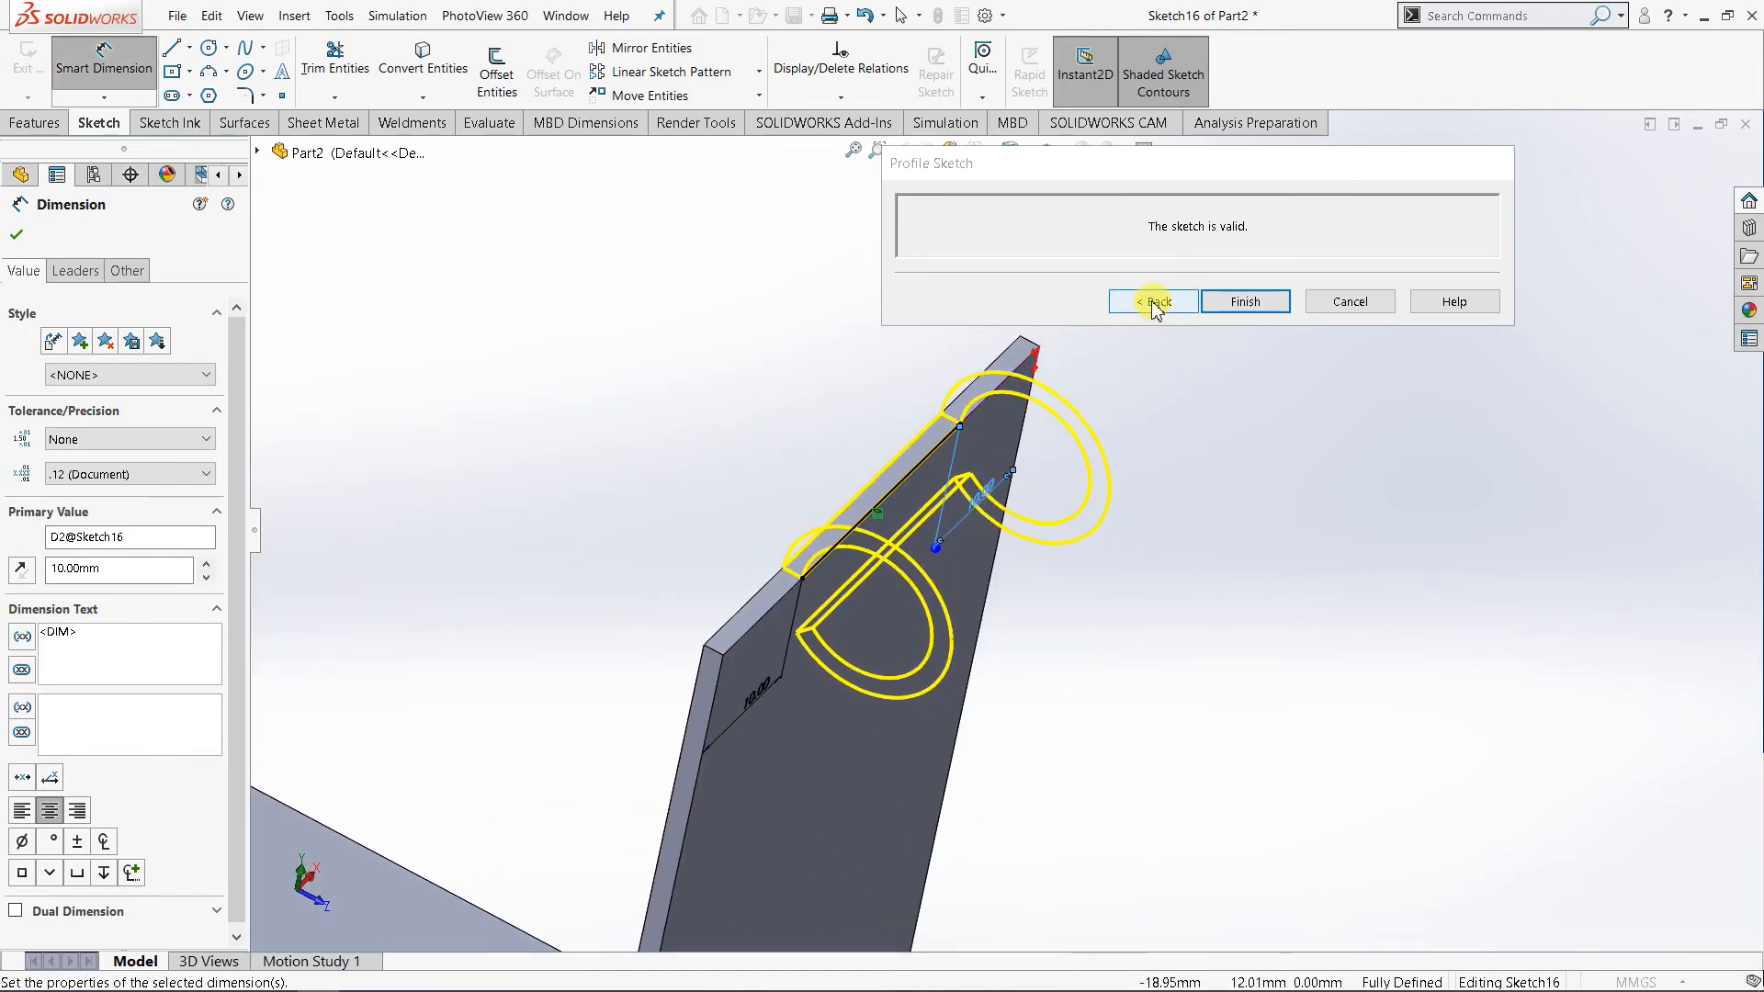
left_click(1266, 306)
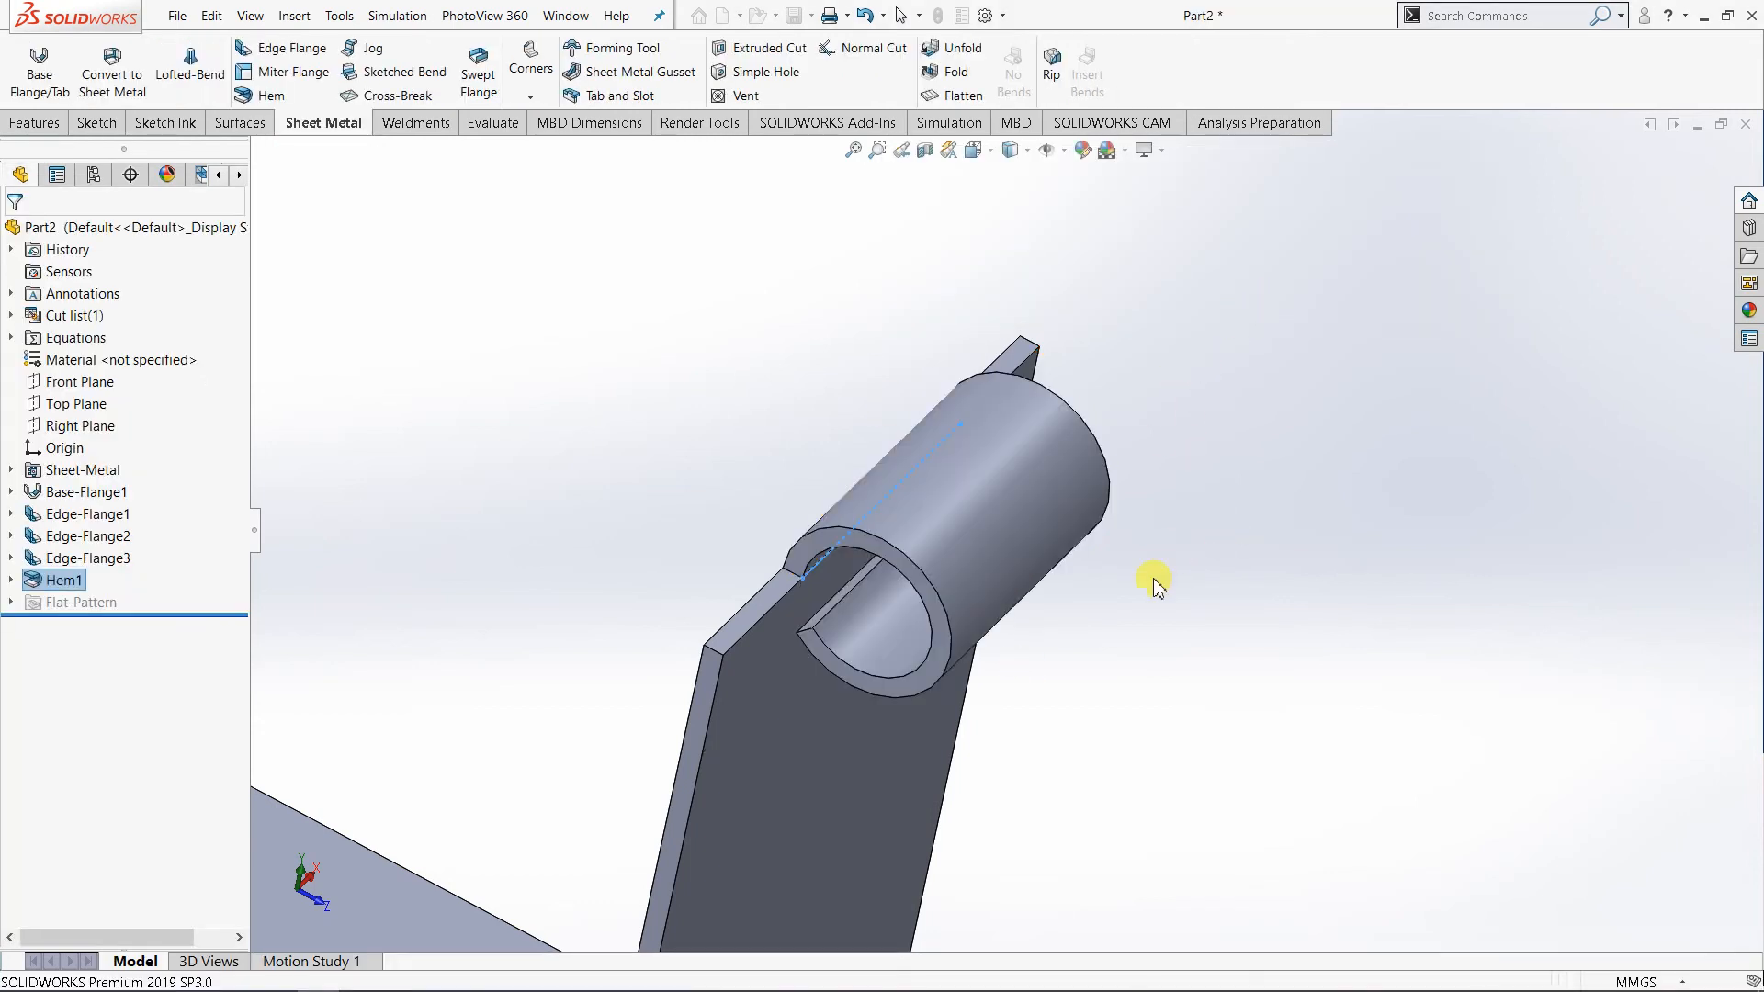
mouse_move(917, 788)
middle_mouse_down()
mouse_move(965, 878)
mouse_move(981, 706)
mouse_move(926, 669)
mouse_move(1044, 657)
mouse_move(809, 611)
mouse_move(741, 689)
mouse_move(1292, 563)
mouse_move(1240, 583)
mouse_move(976, 825)
mouse_move(1075, 834)
middle_mouse_up()
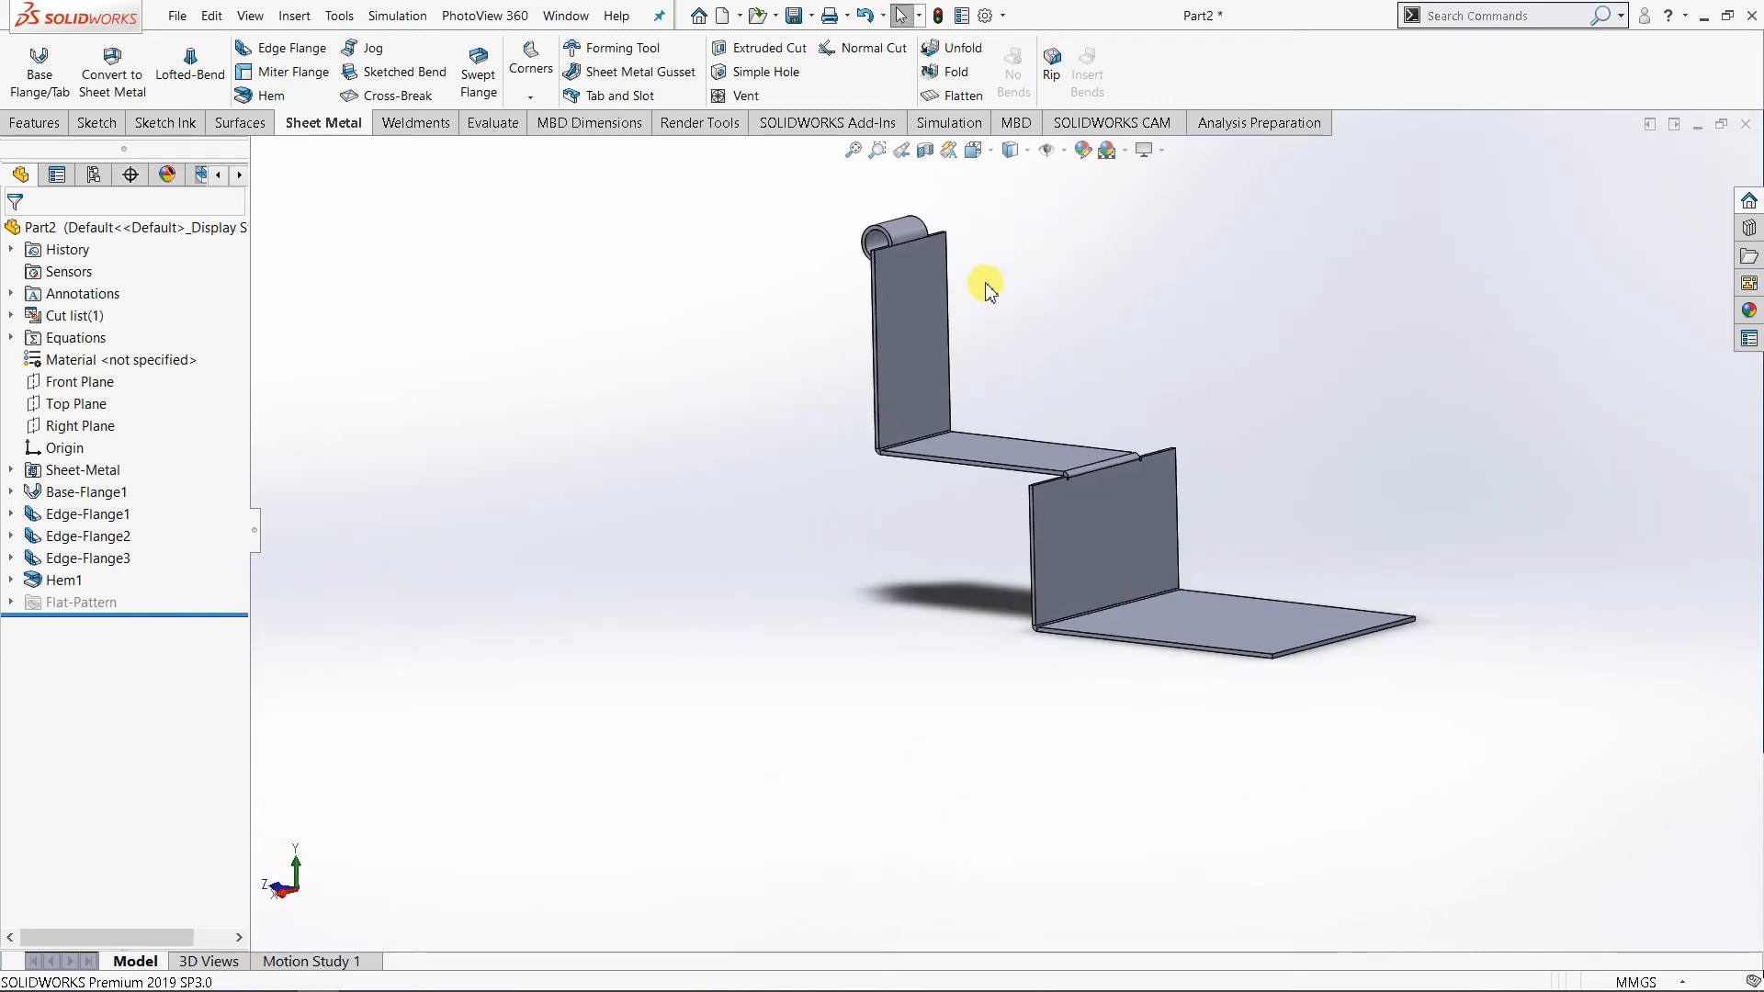
scroll(997, 312, "down", 3)
middle_click_drag(1090, 491, 1176, 522)
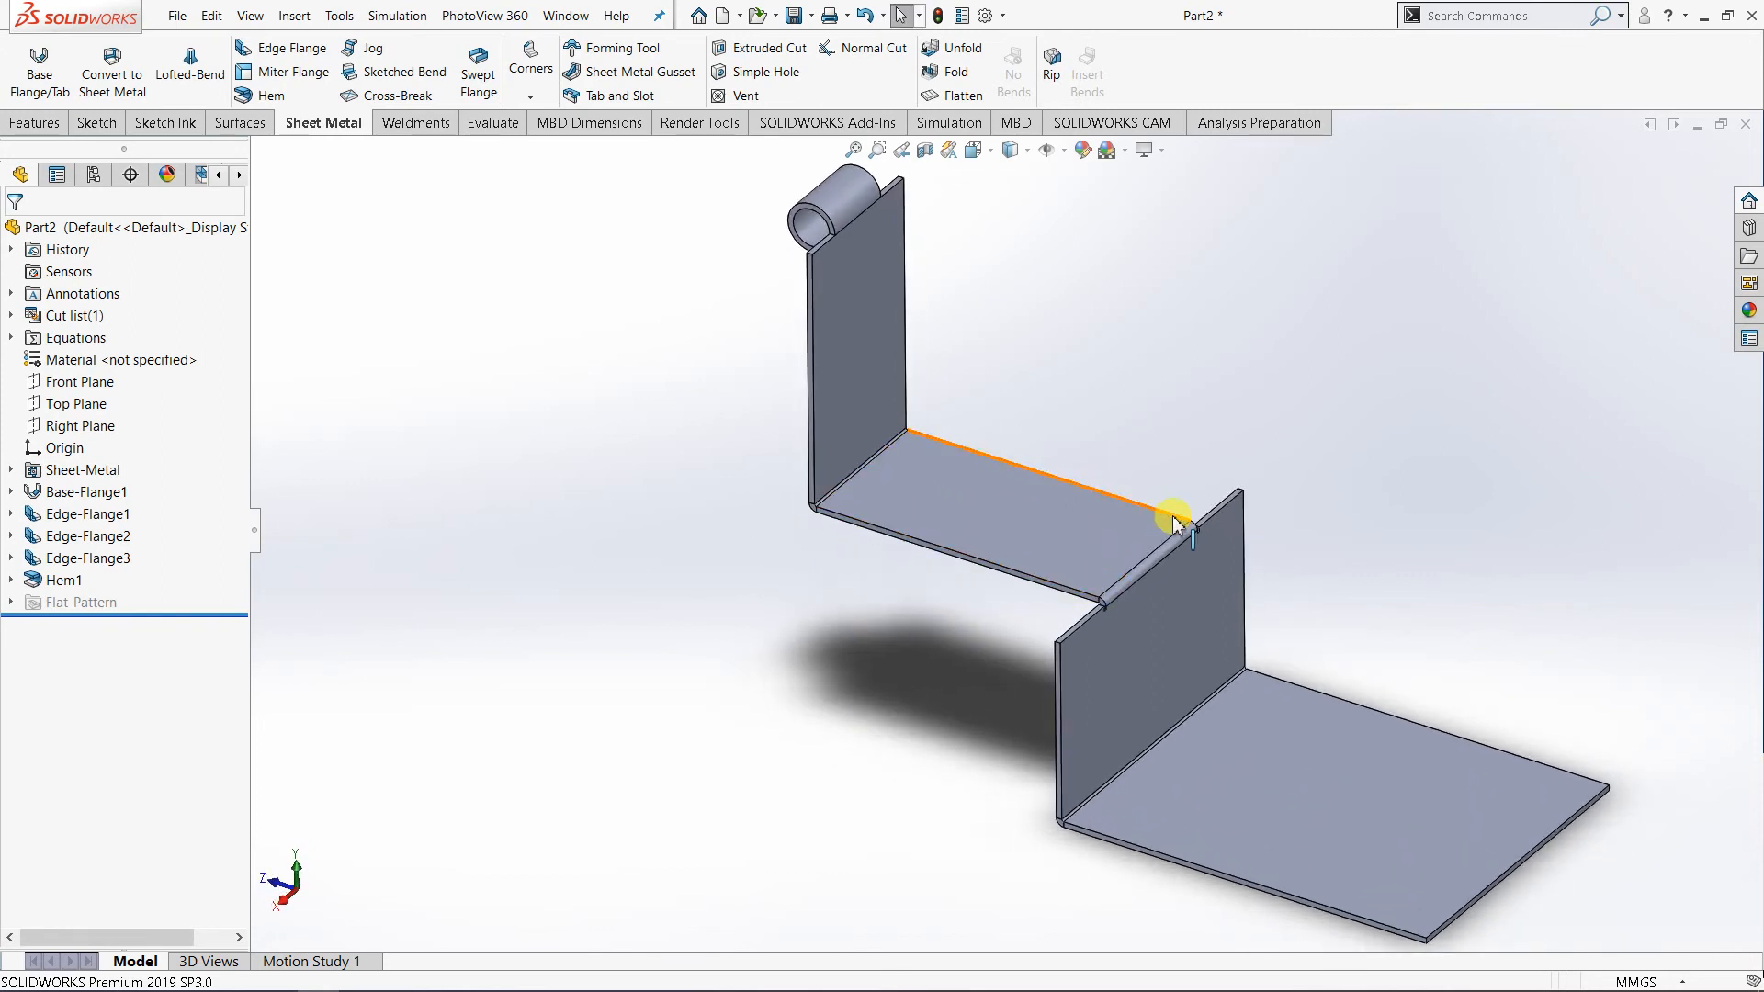
scroll(919, 211, "down", 2)
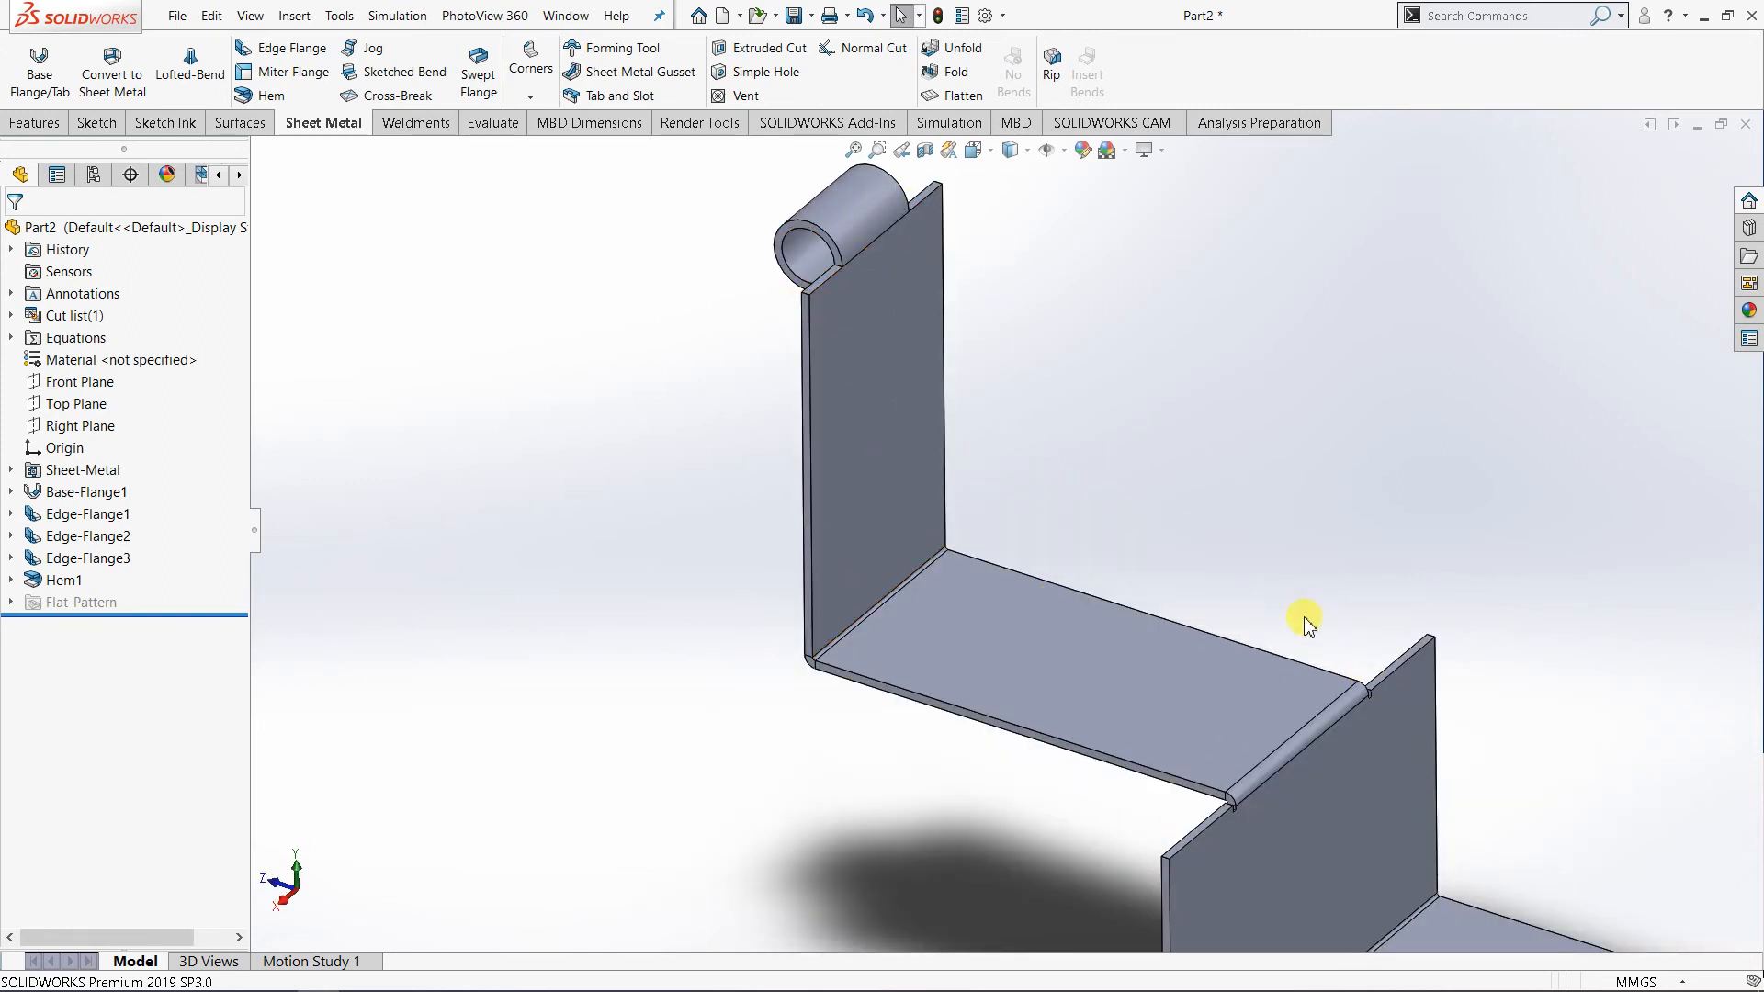
scroll(1089, 473, "up", 2)
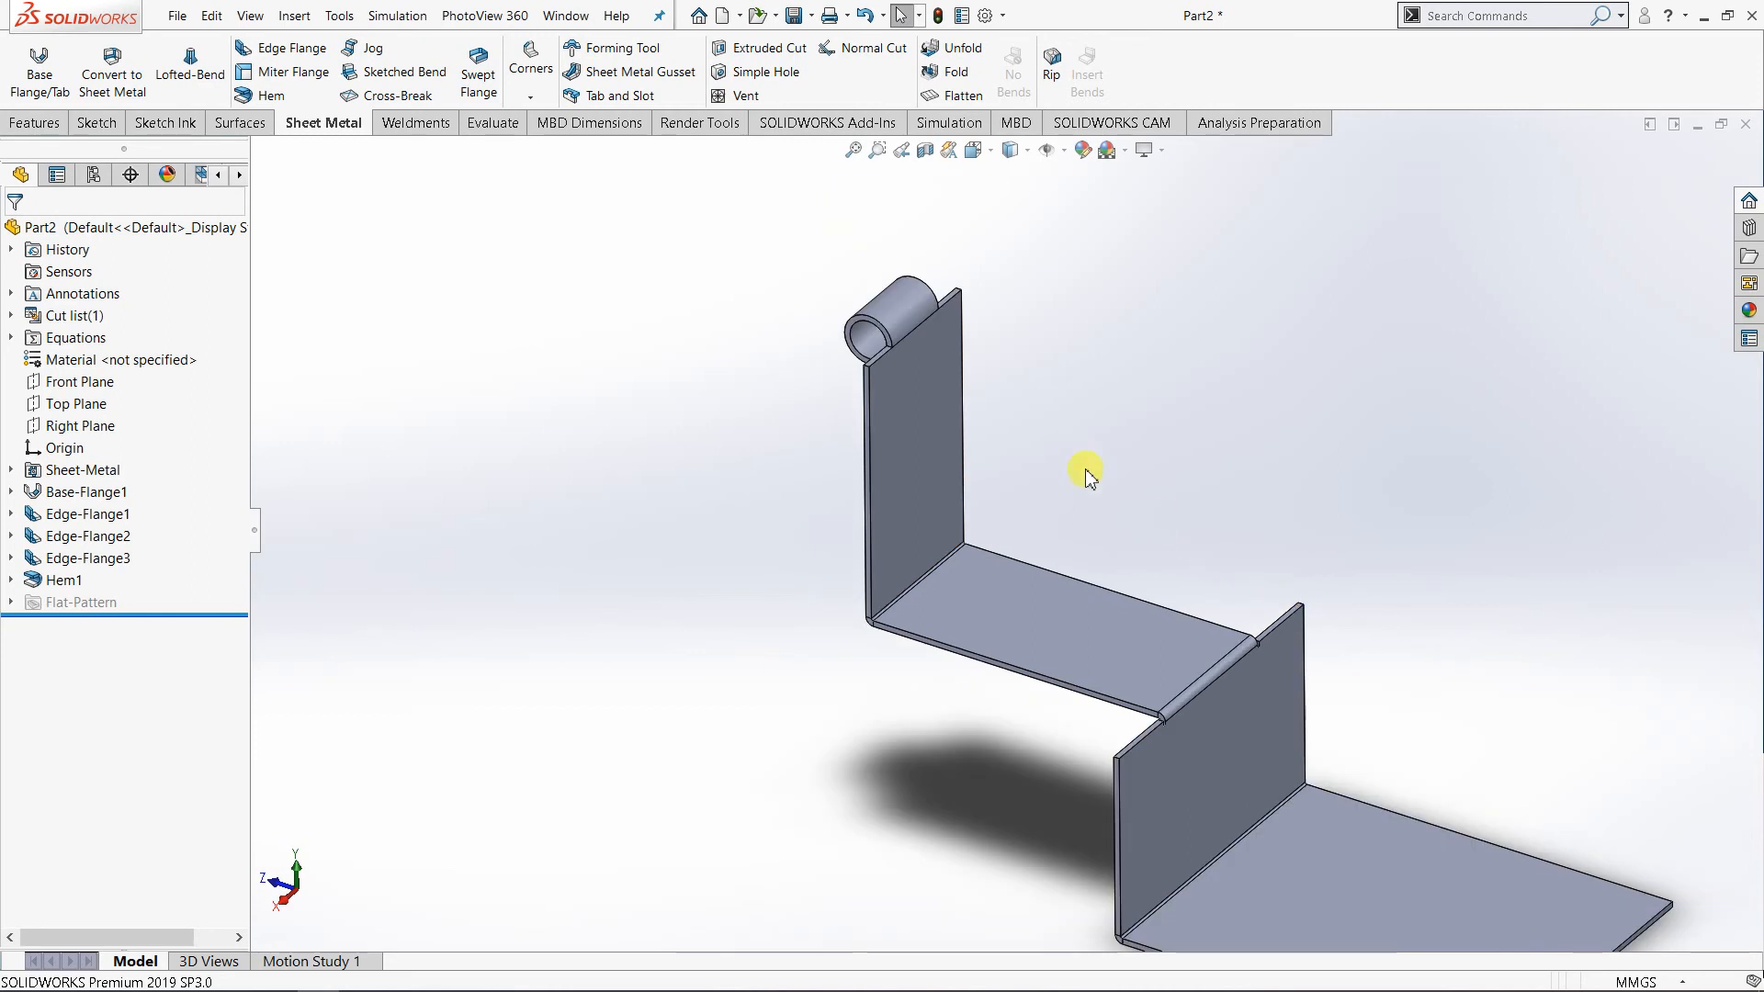
left_click(524, 98)
left_click(576, 169)
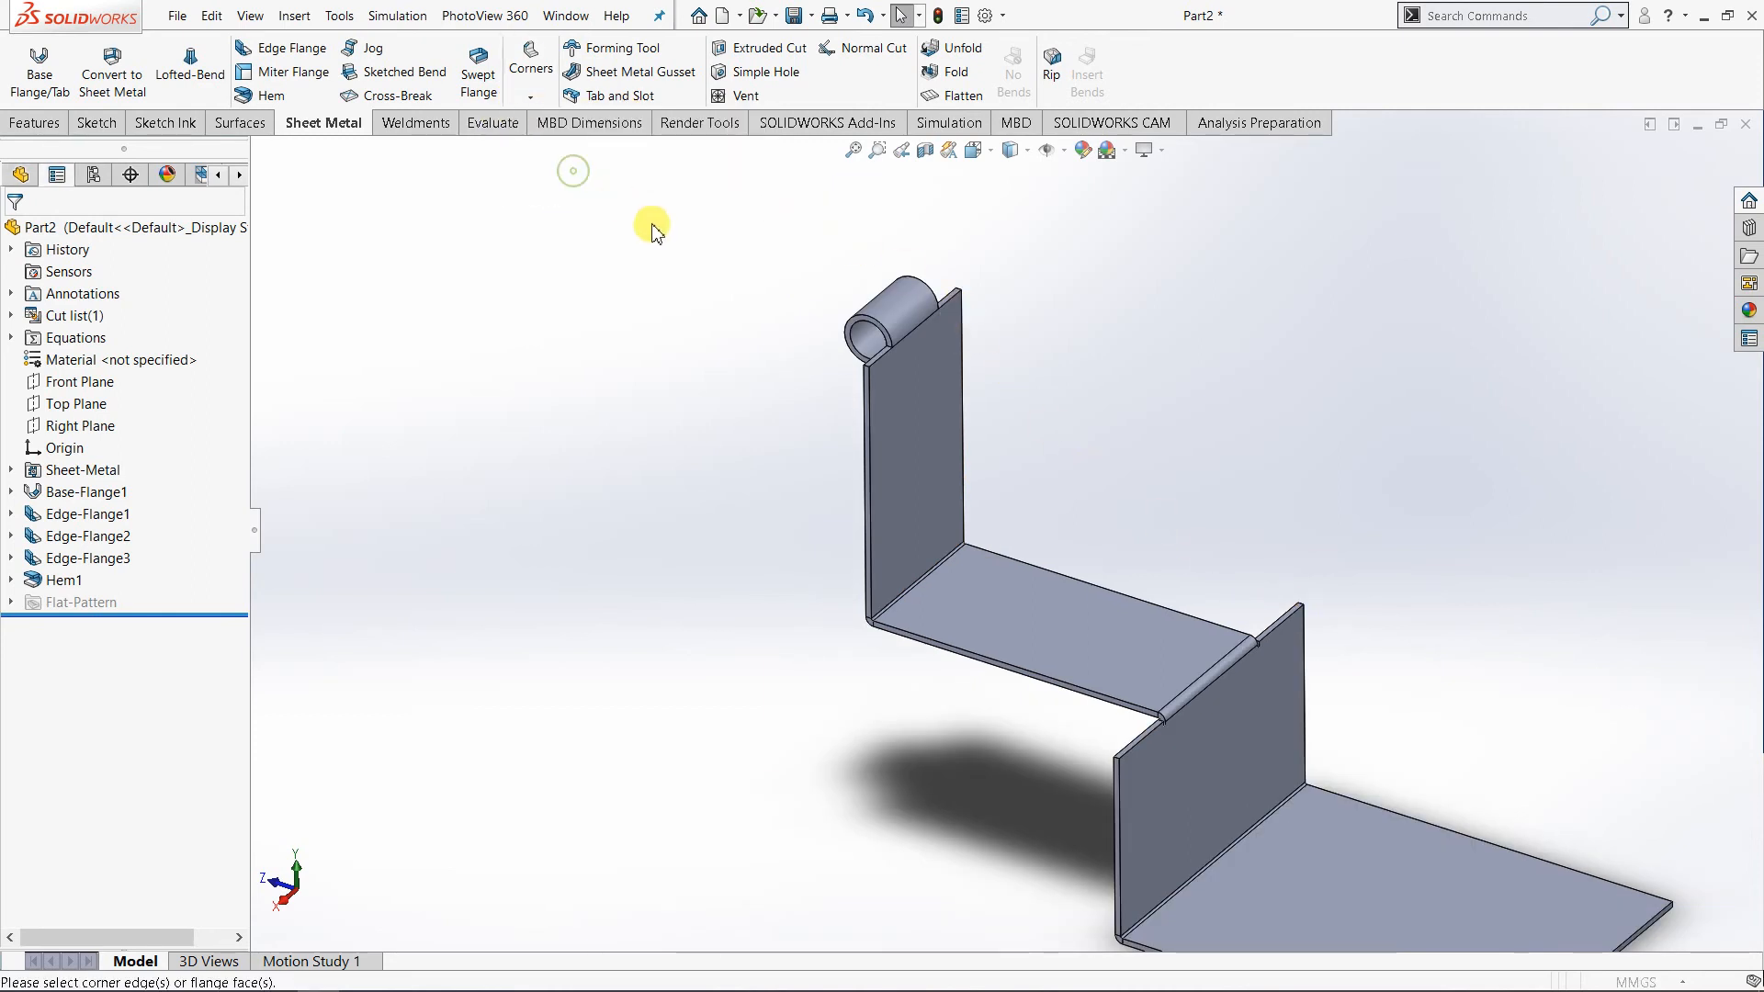
left_click(47, 236)
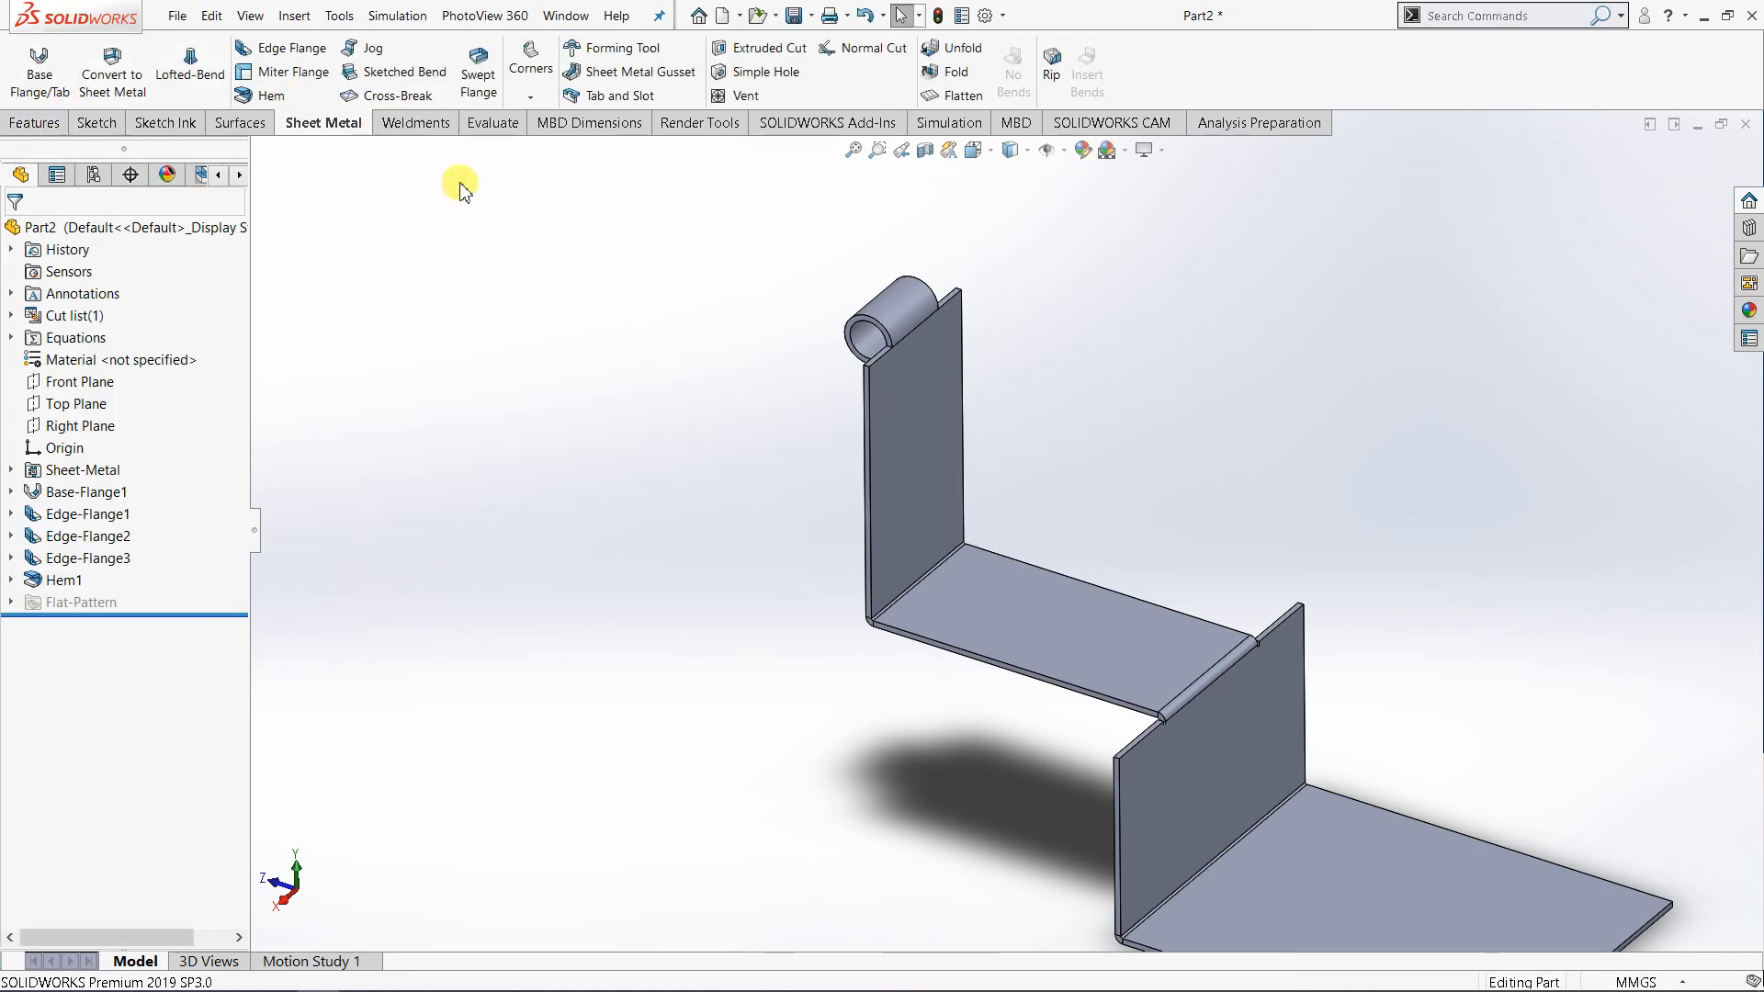
left_click(38, 129)
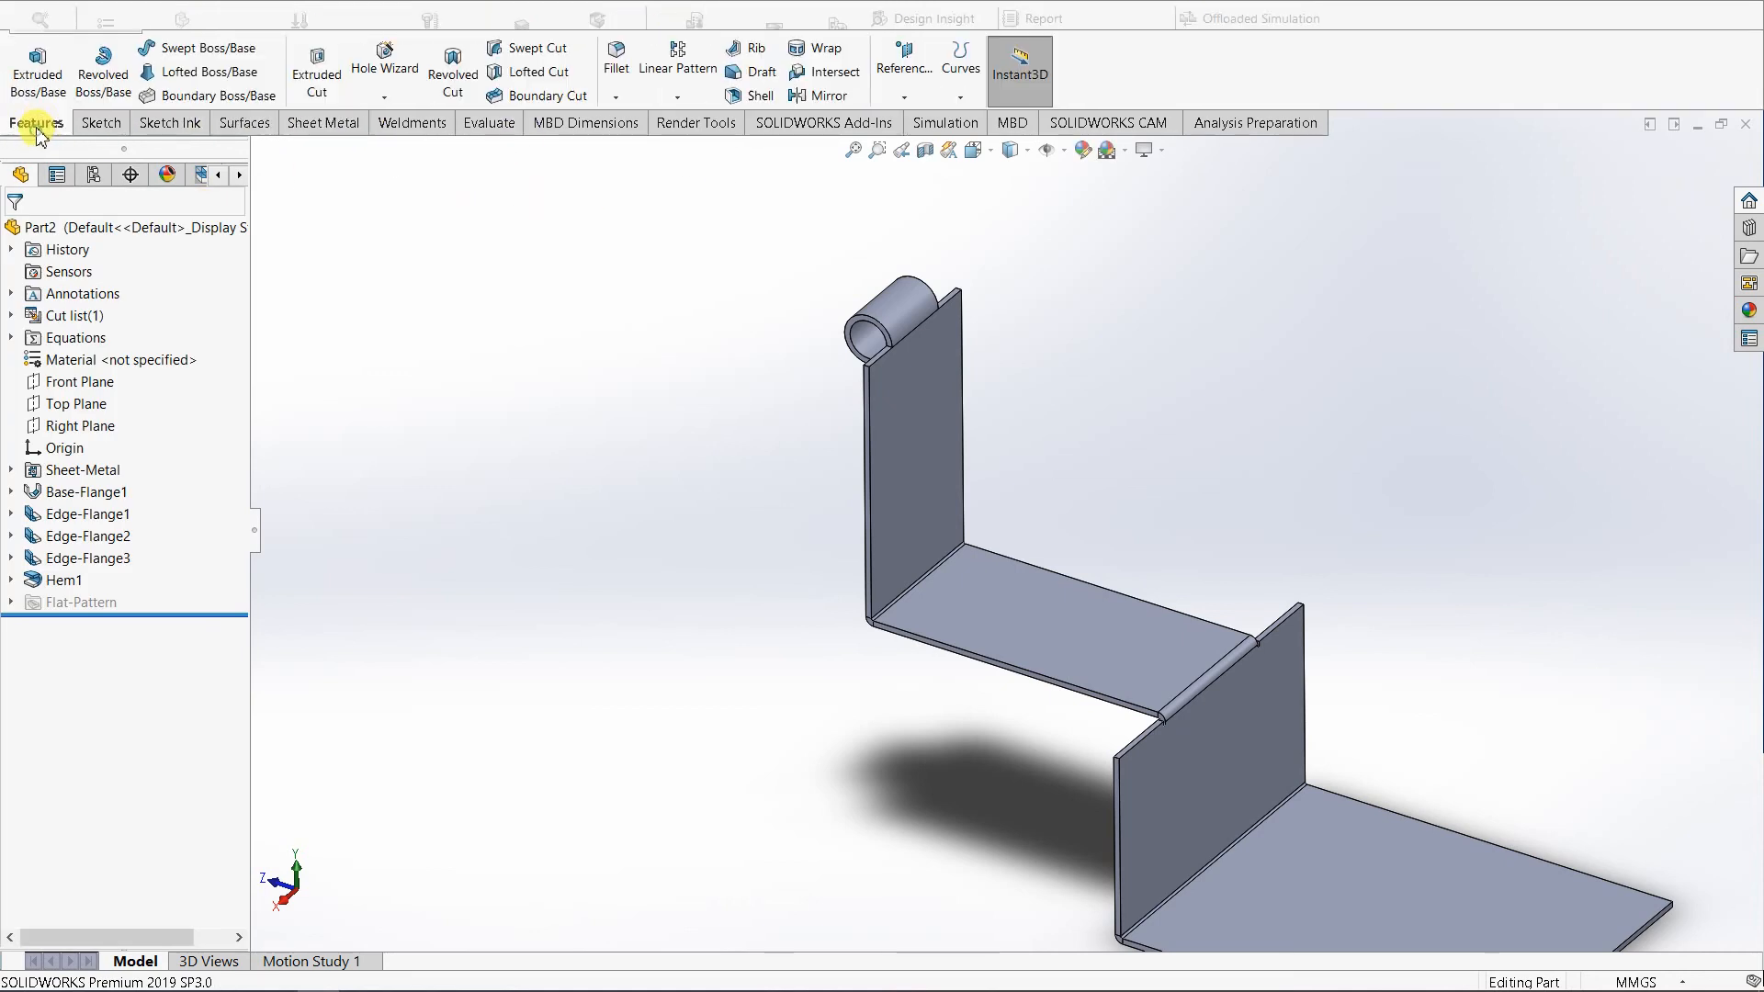
left_click(616, 98)
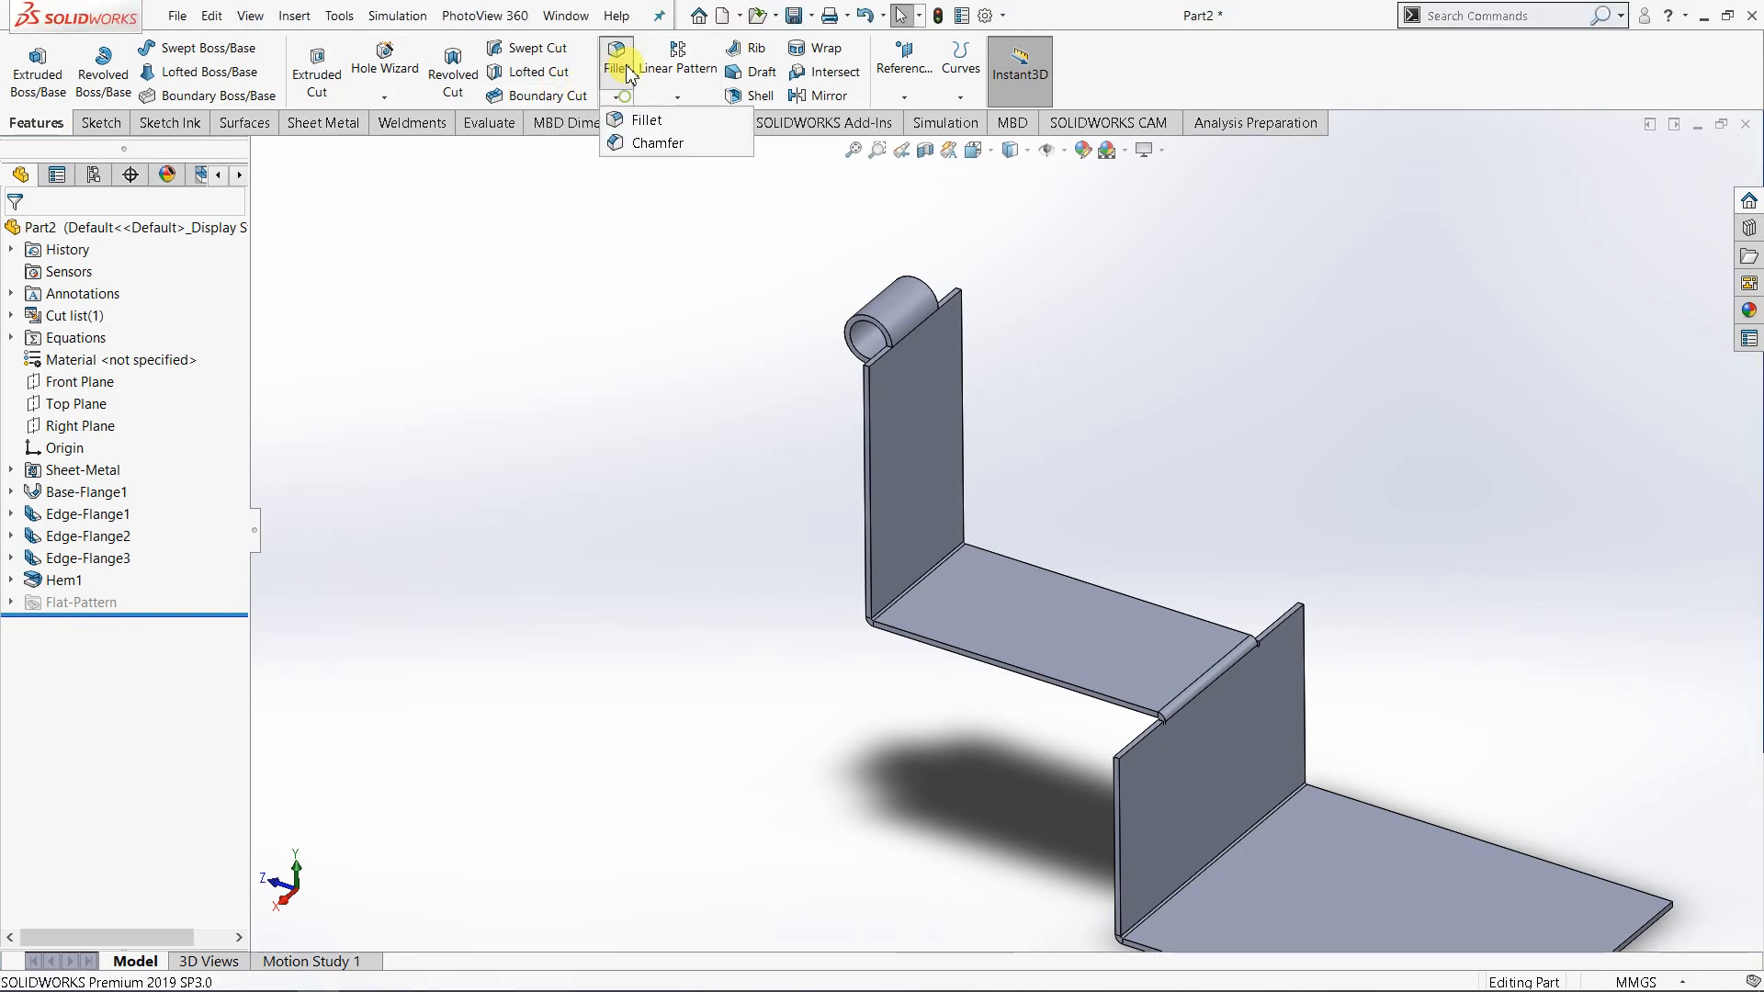
left_click(356, 125)
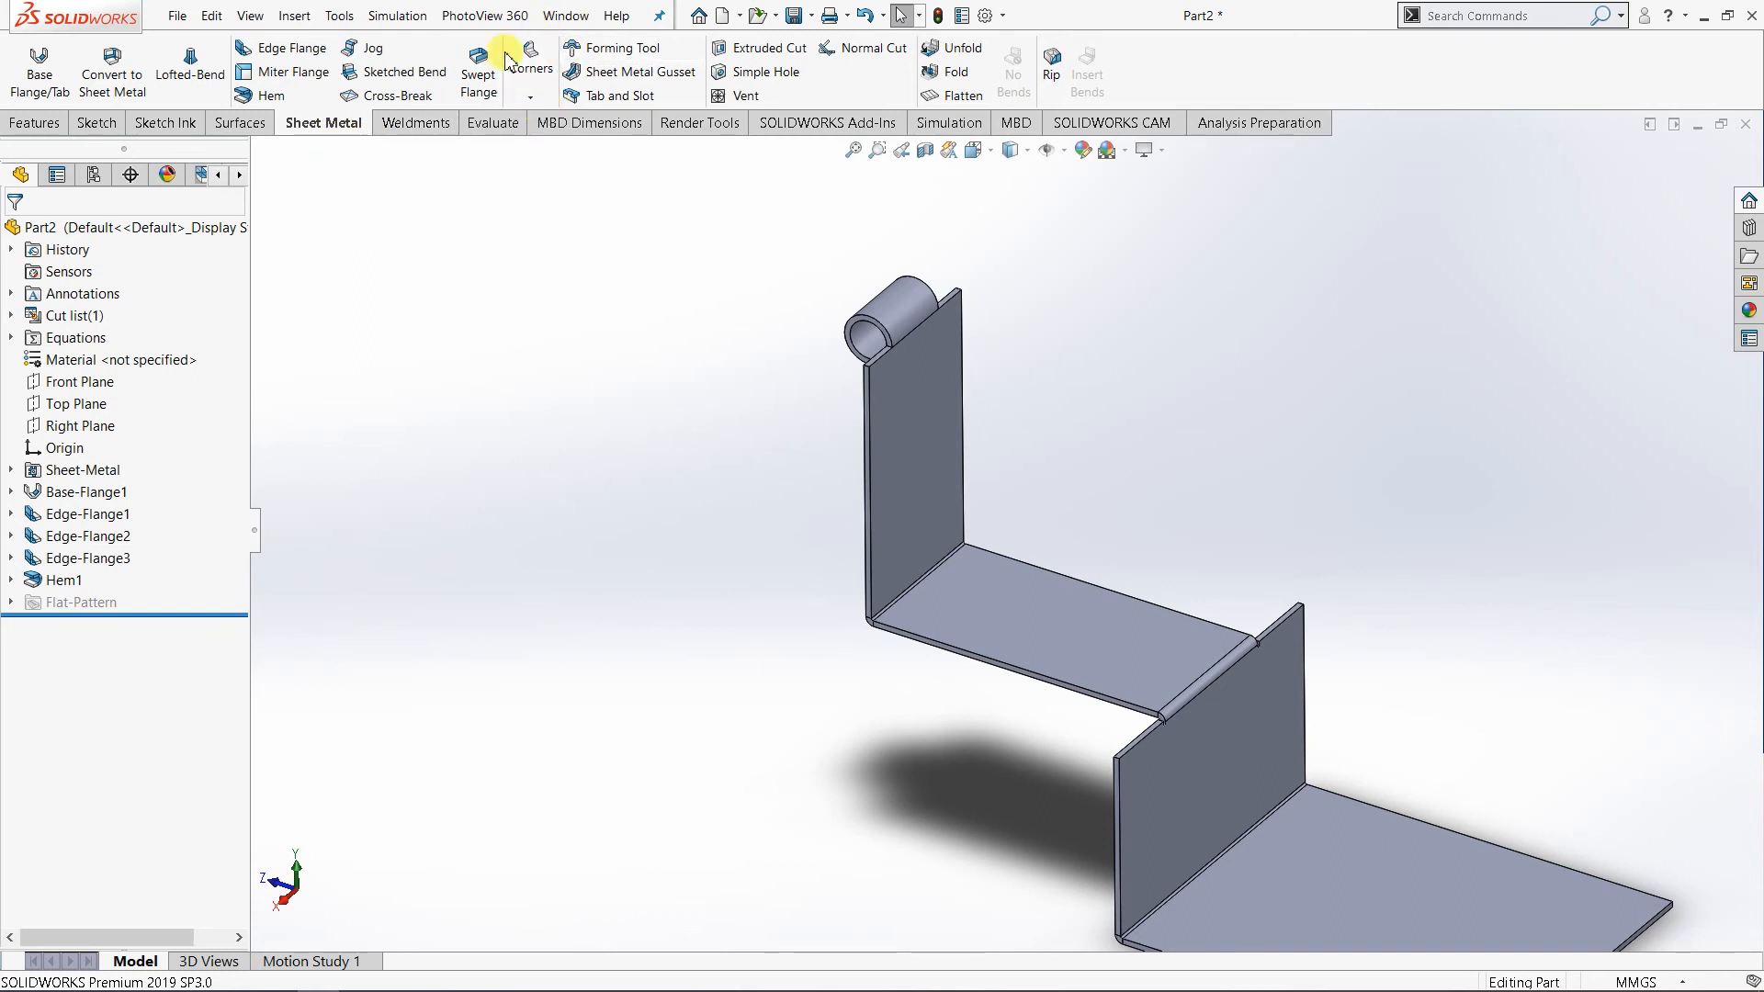
- Break the two upper corners of the first edge flange with 10 mm chamfers
left_click(531, 97)
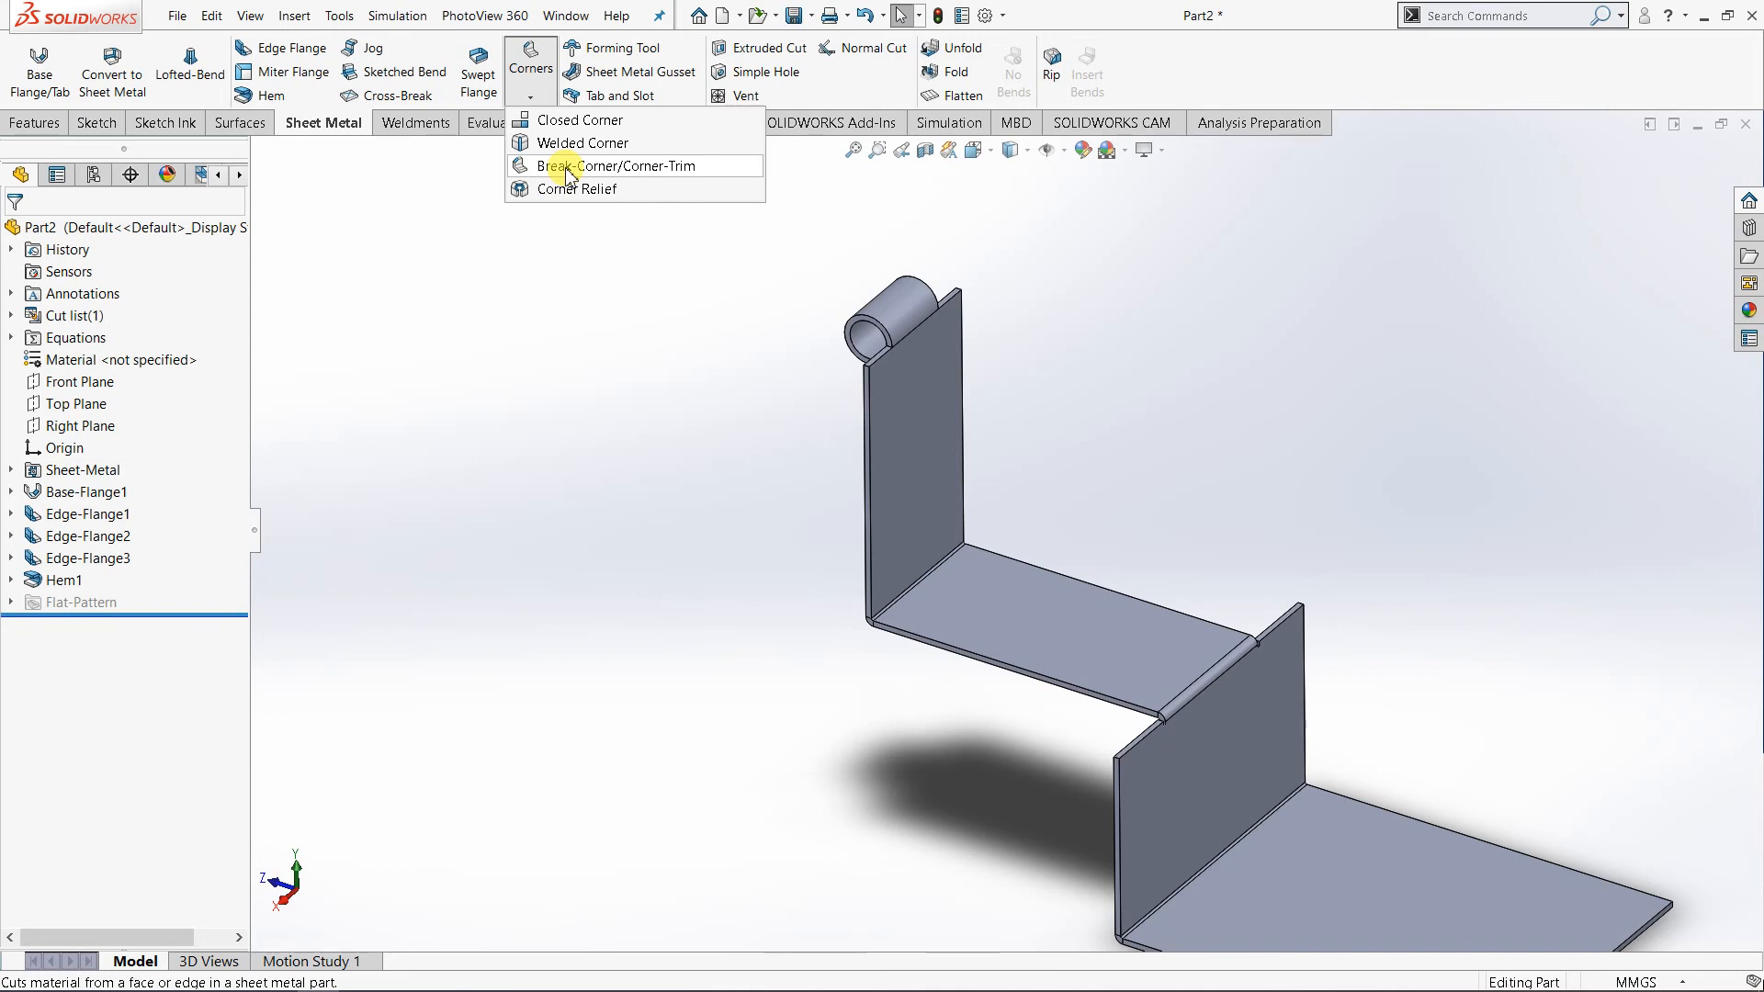
left_click(566, 170)
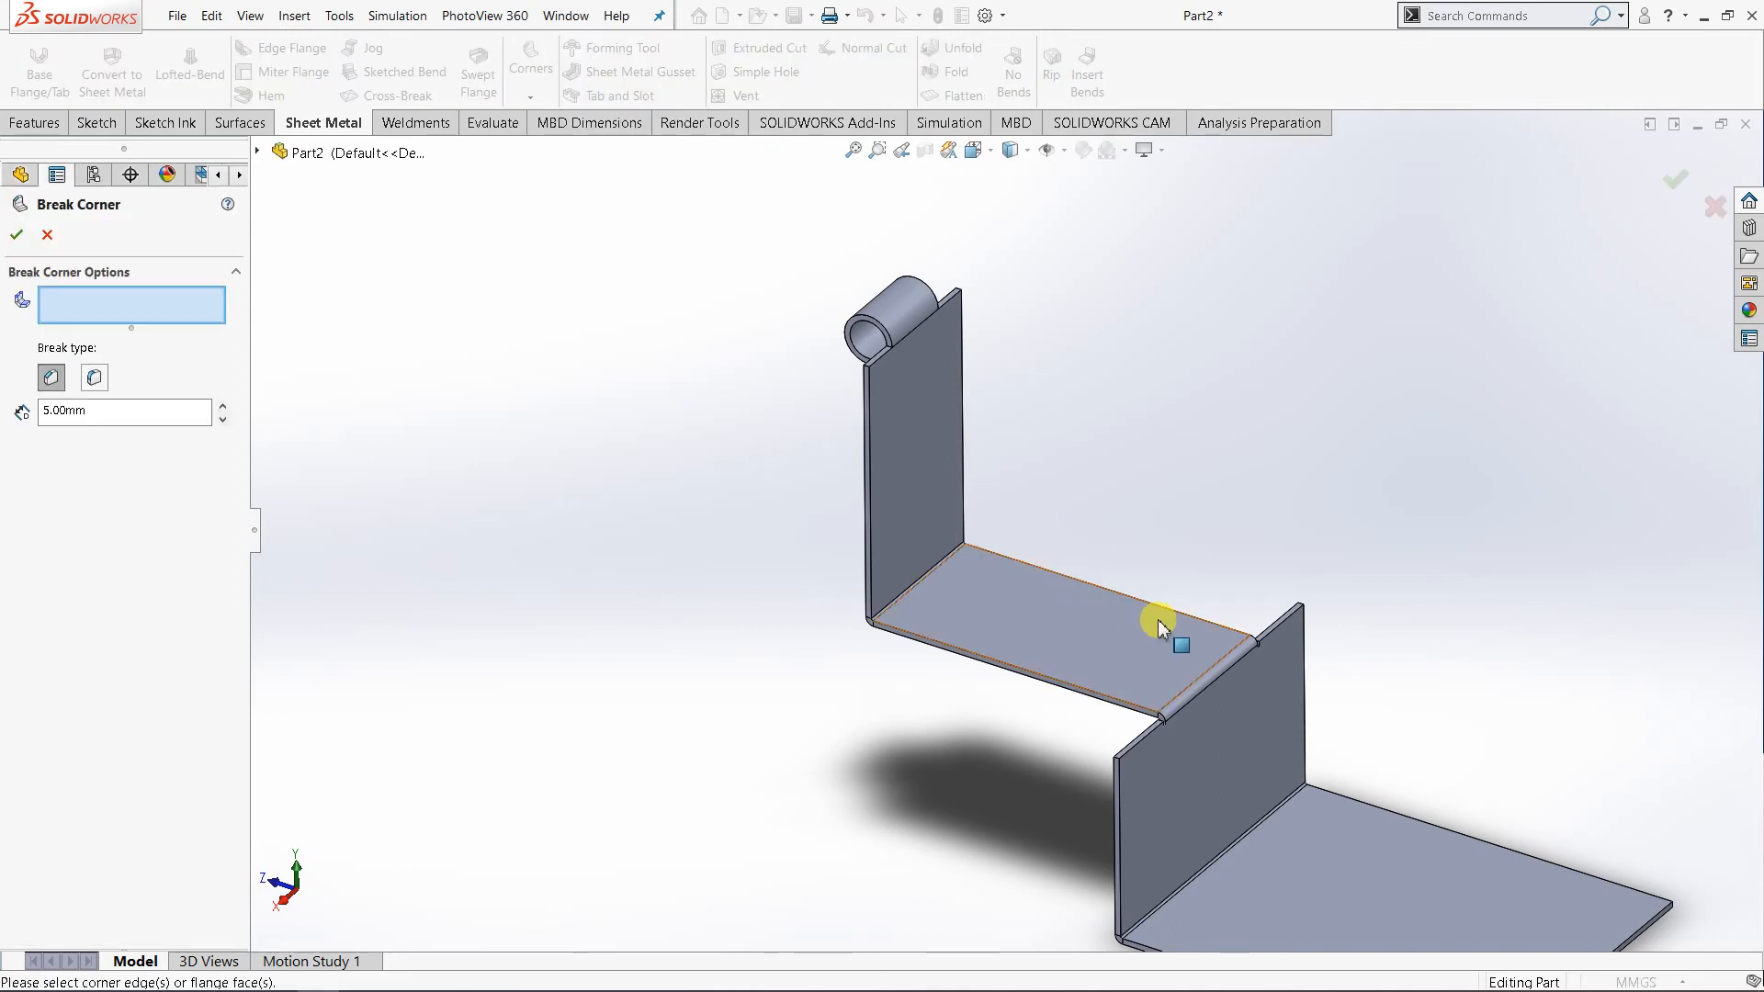
scroll(1325, 665, "up", 2)
scroll(1364, 699, "down", 2)
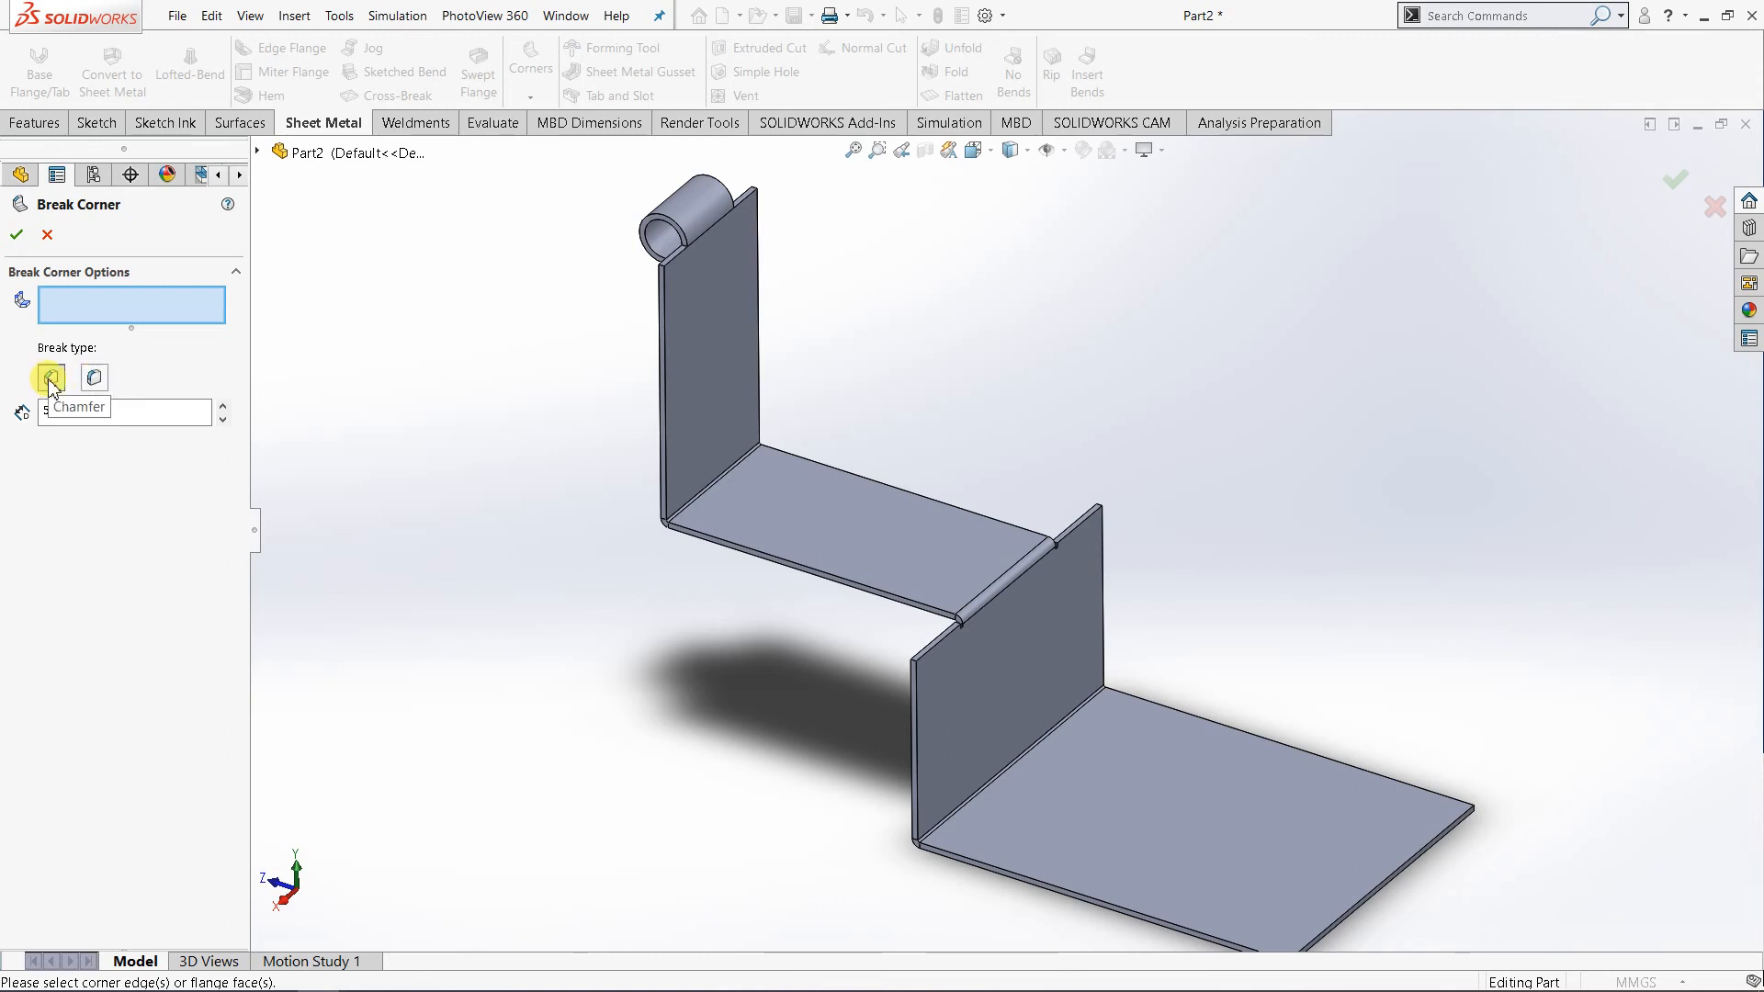
scroll(970, 666, "down", 5)
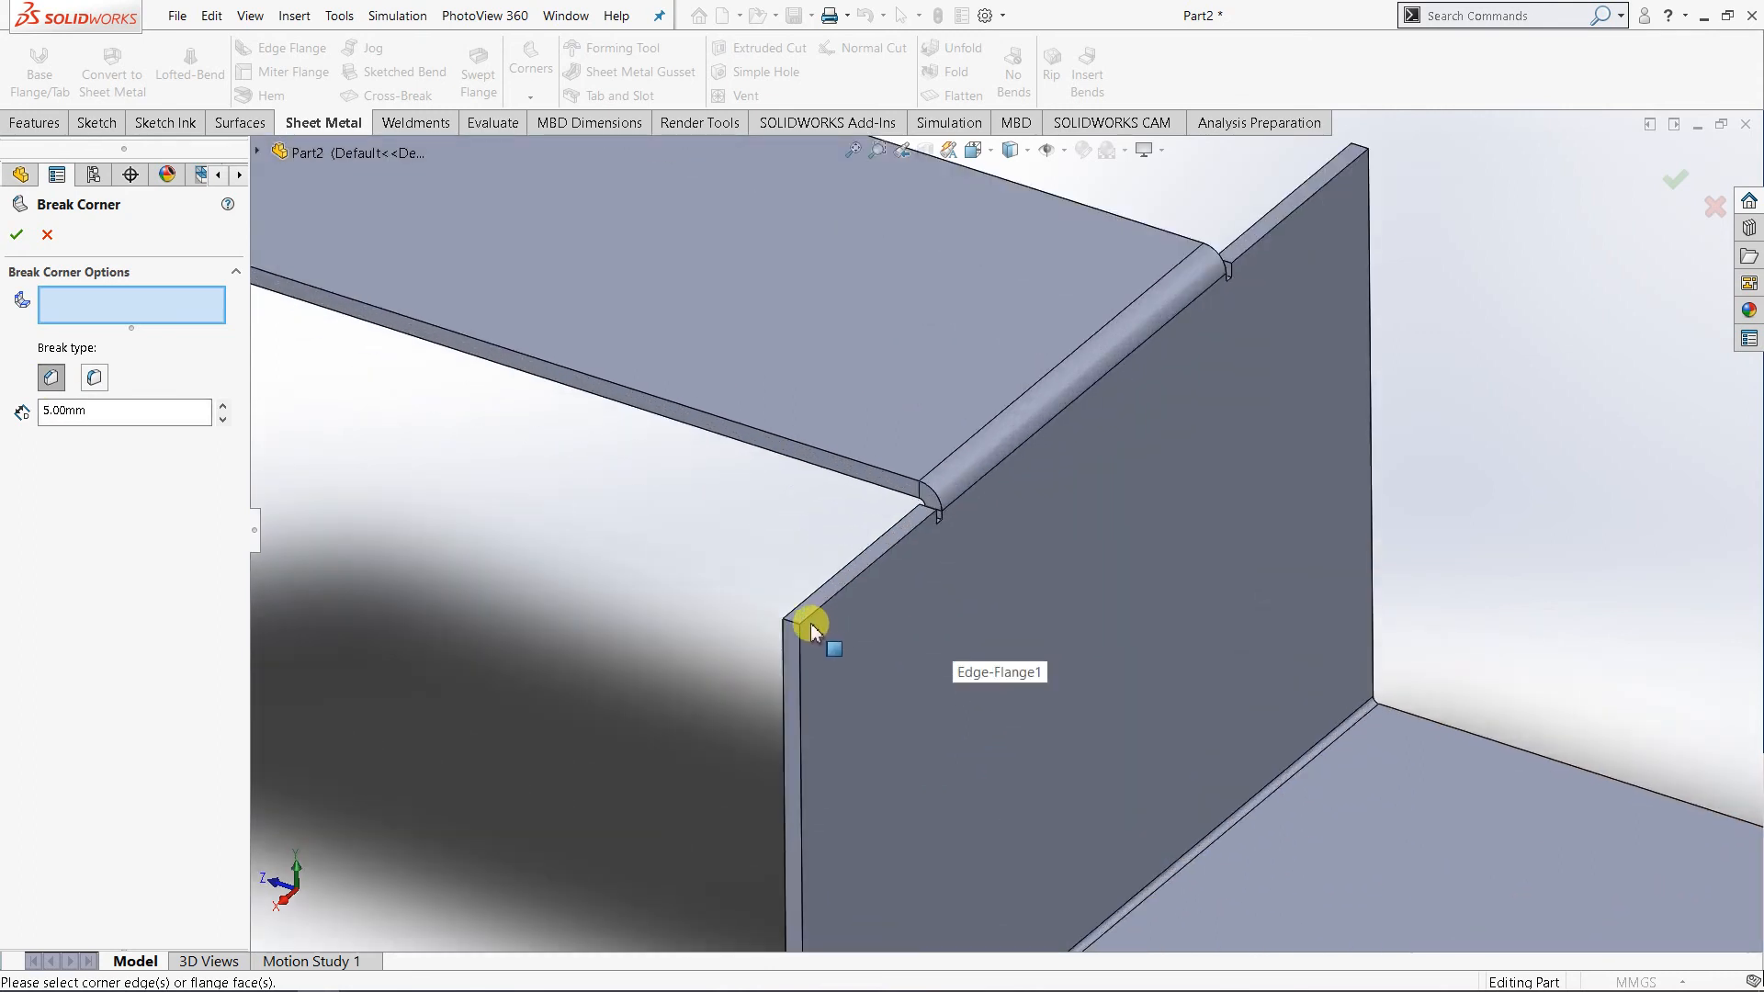
left_click(790, 621)
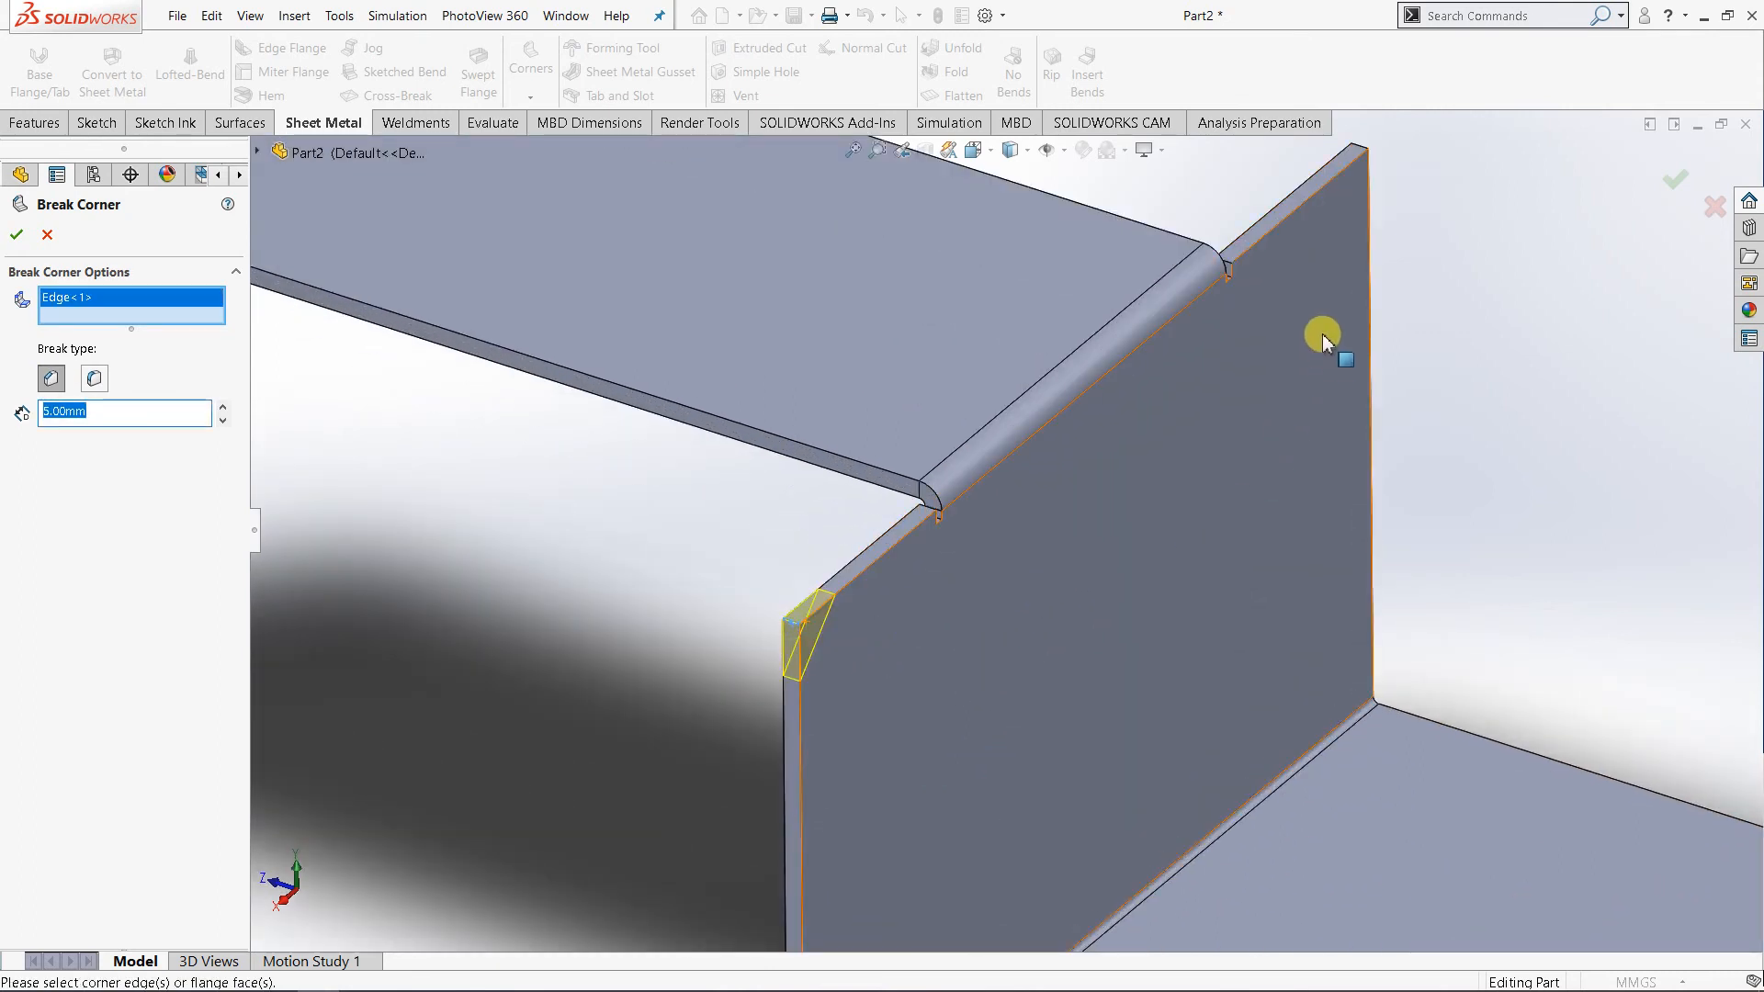
left_click(1357, 154)
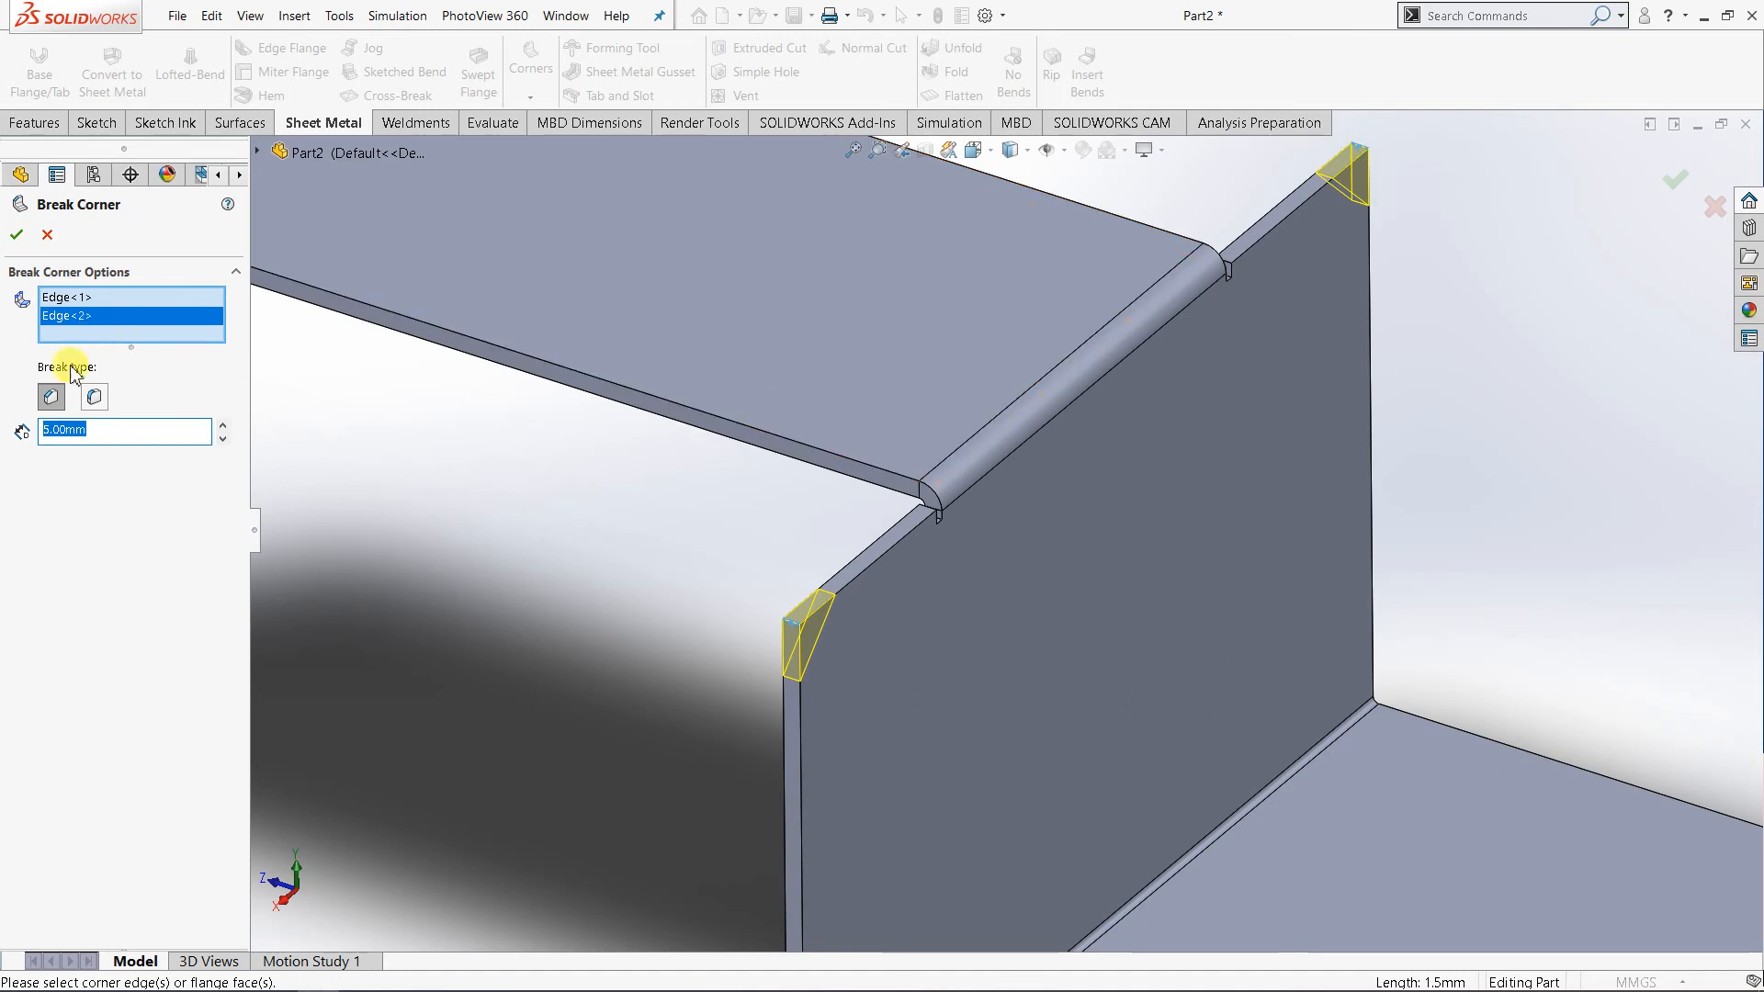
left_click(225, 425)
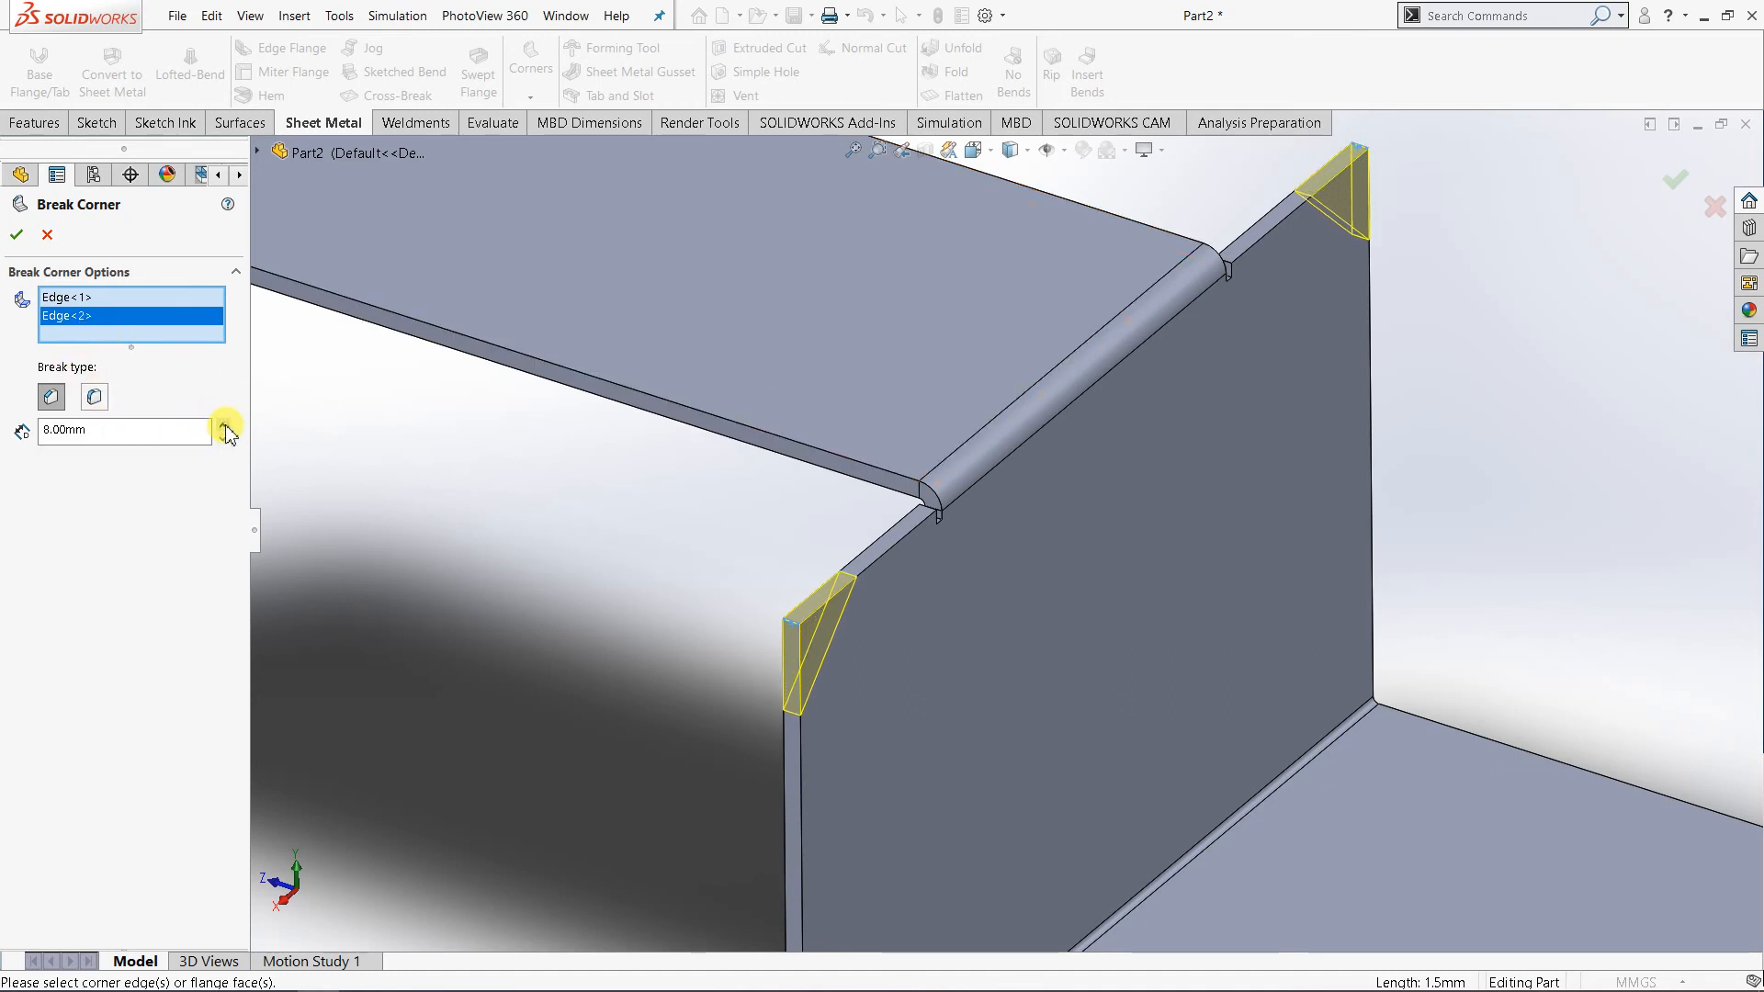
scroll(504, 473, "up", 5)
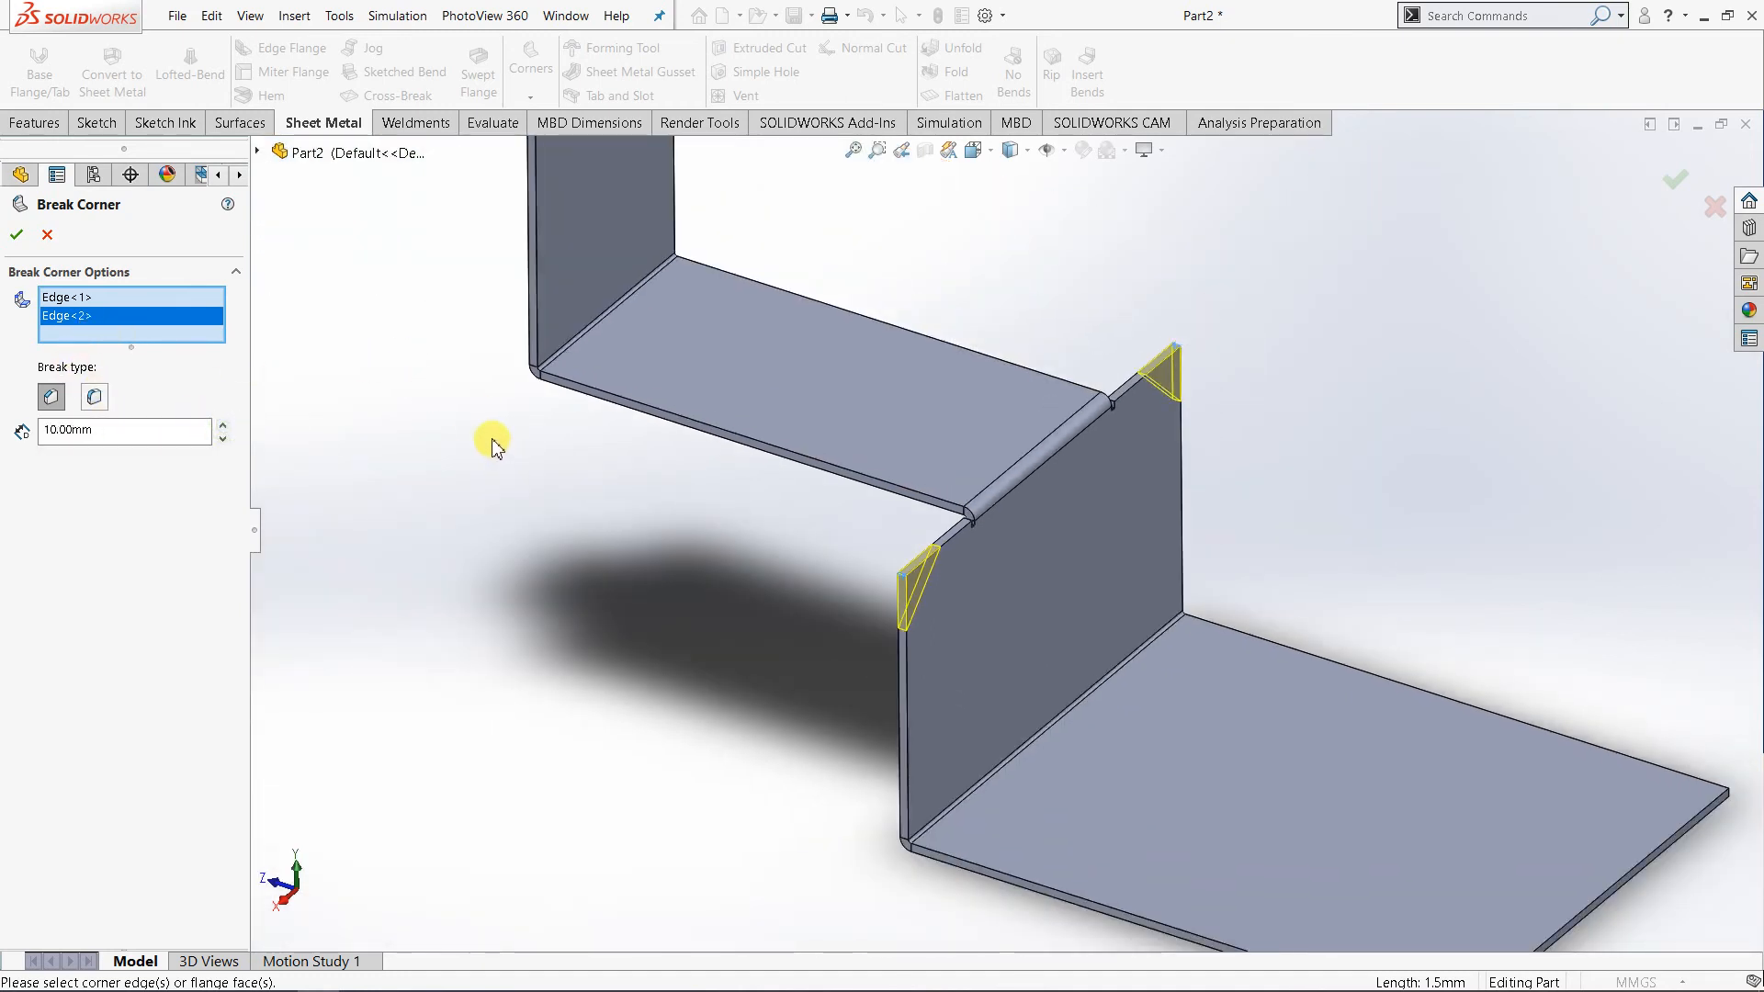
left_click(25, 242)
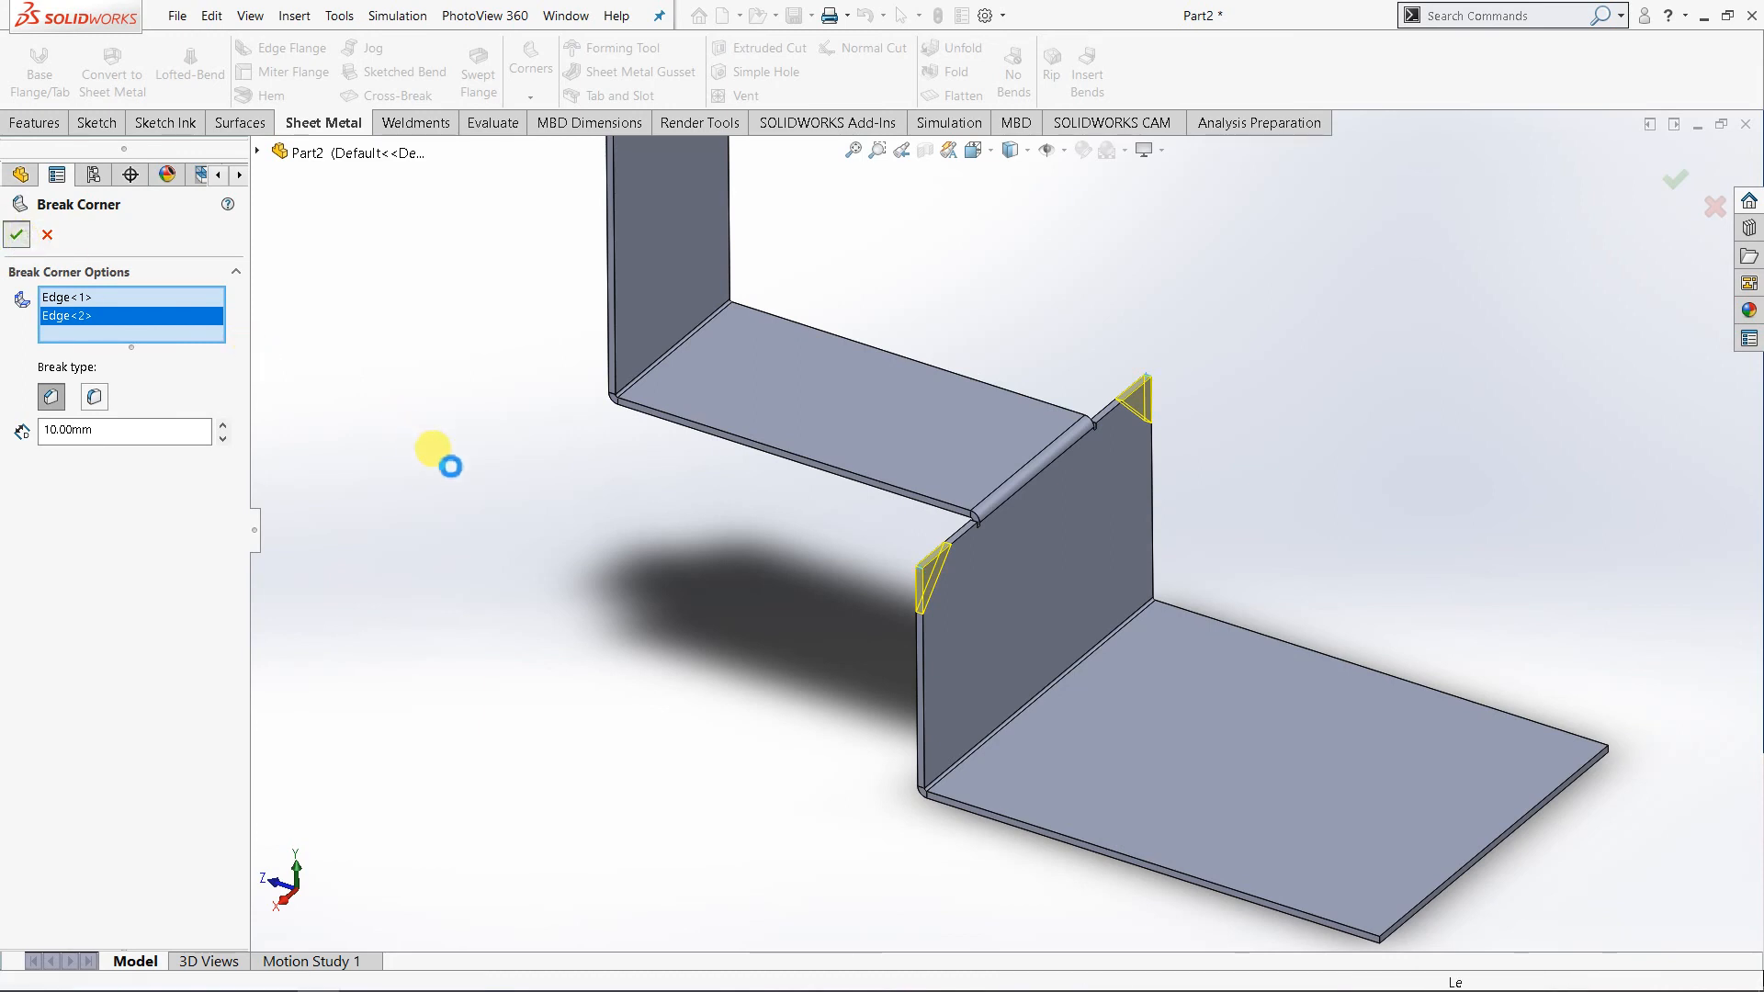
scroll(1483, 822, "up", 1)
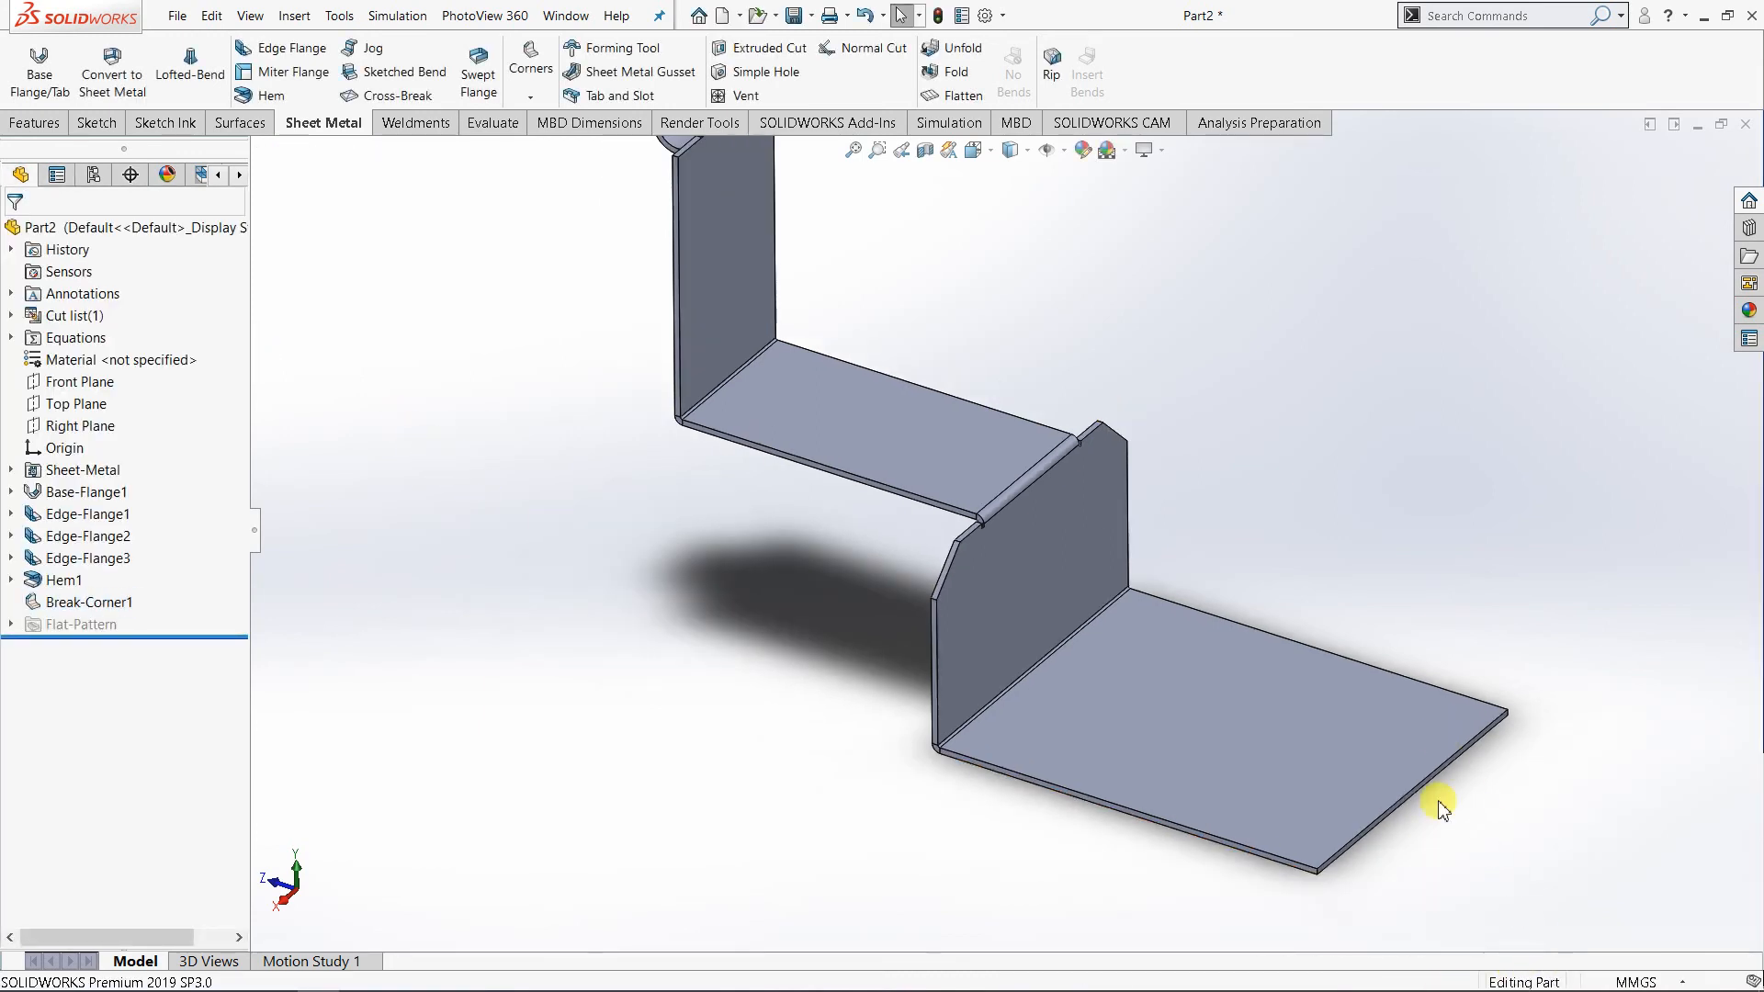
- Break the two free outer corners of the base flange with rounded corners of 20 mm radius
middle_click_drag(1403, 846, 1397, 858)
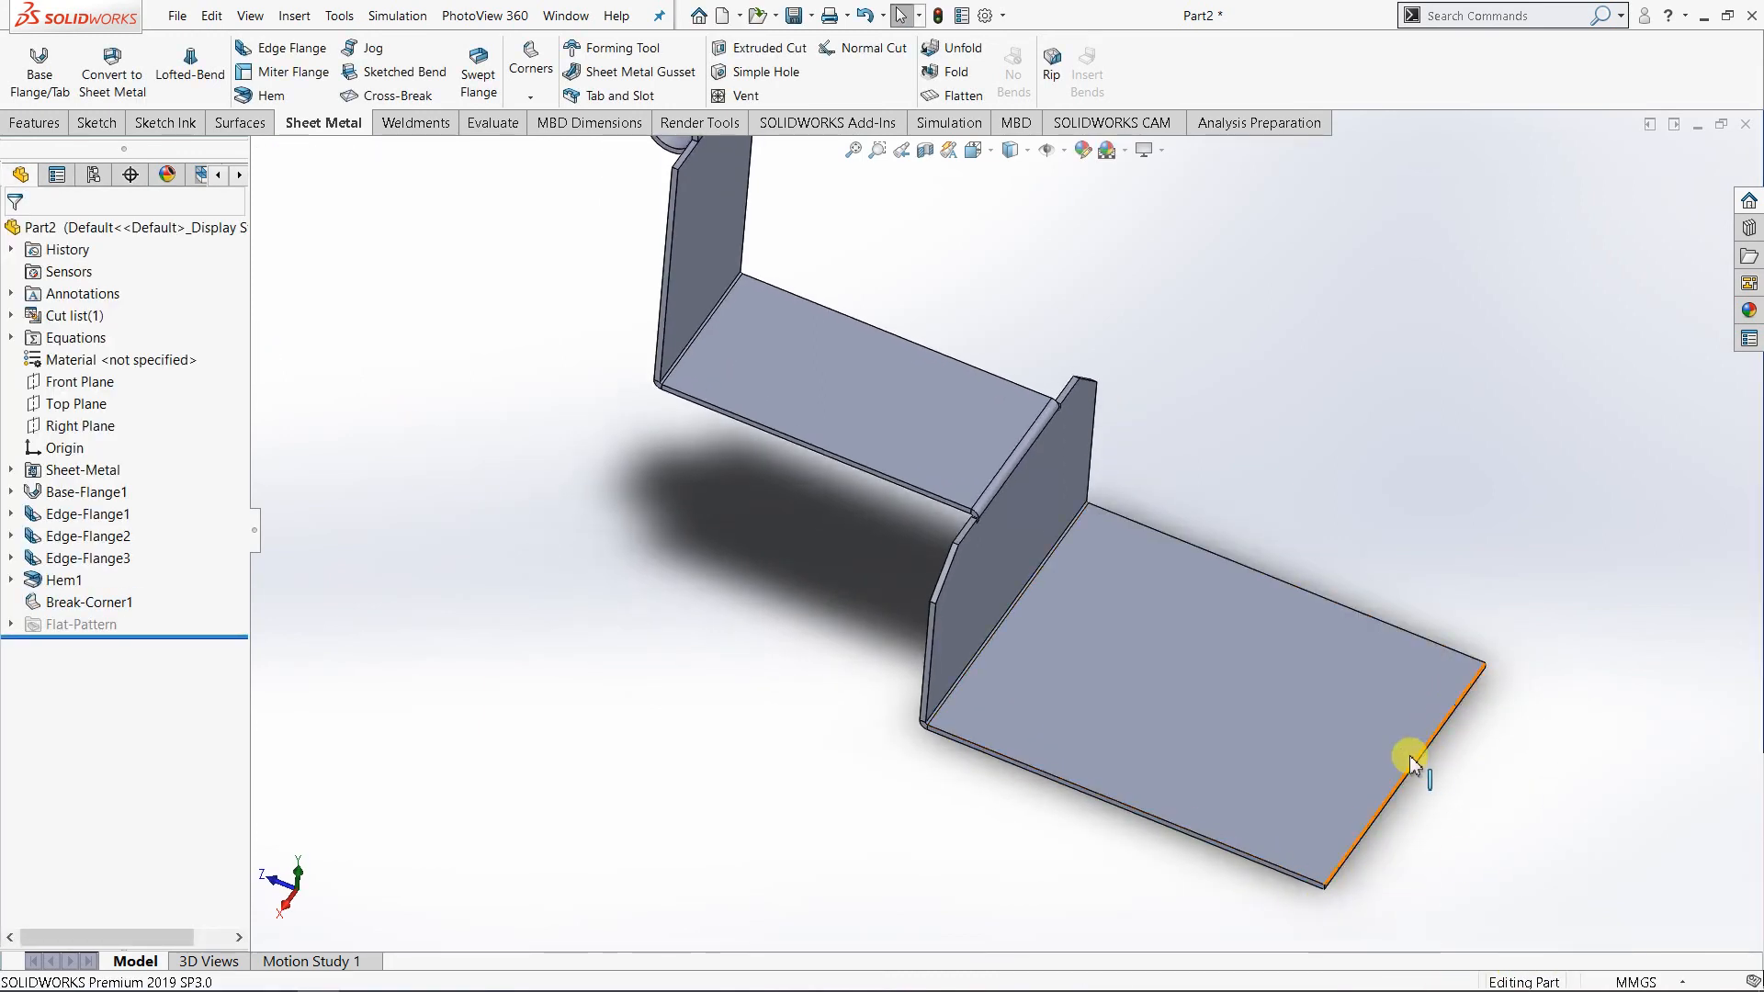
scroll(1470, 816, "up", 2)
scroll(1333, 718, "down", 2)
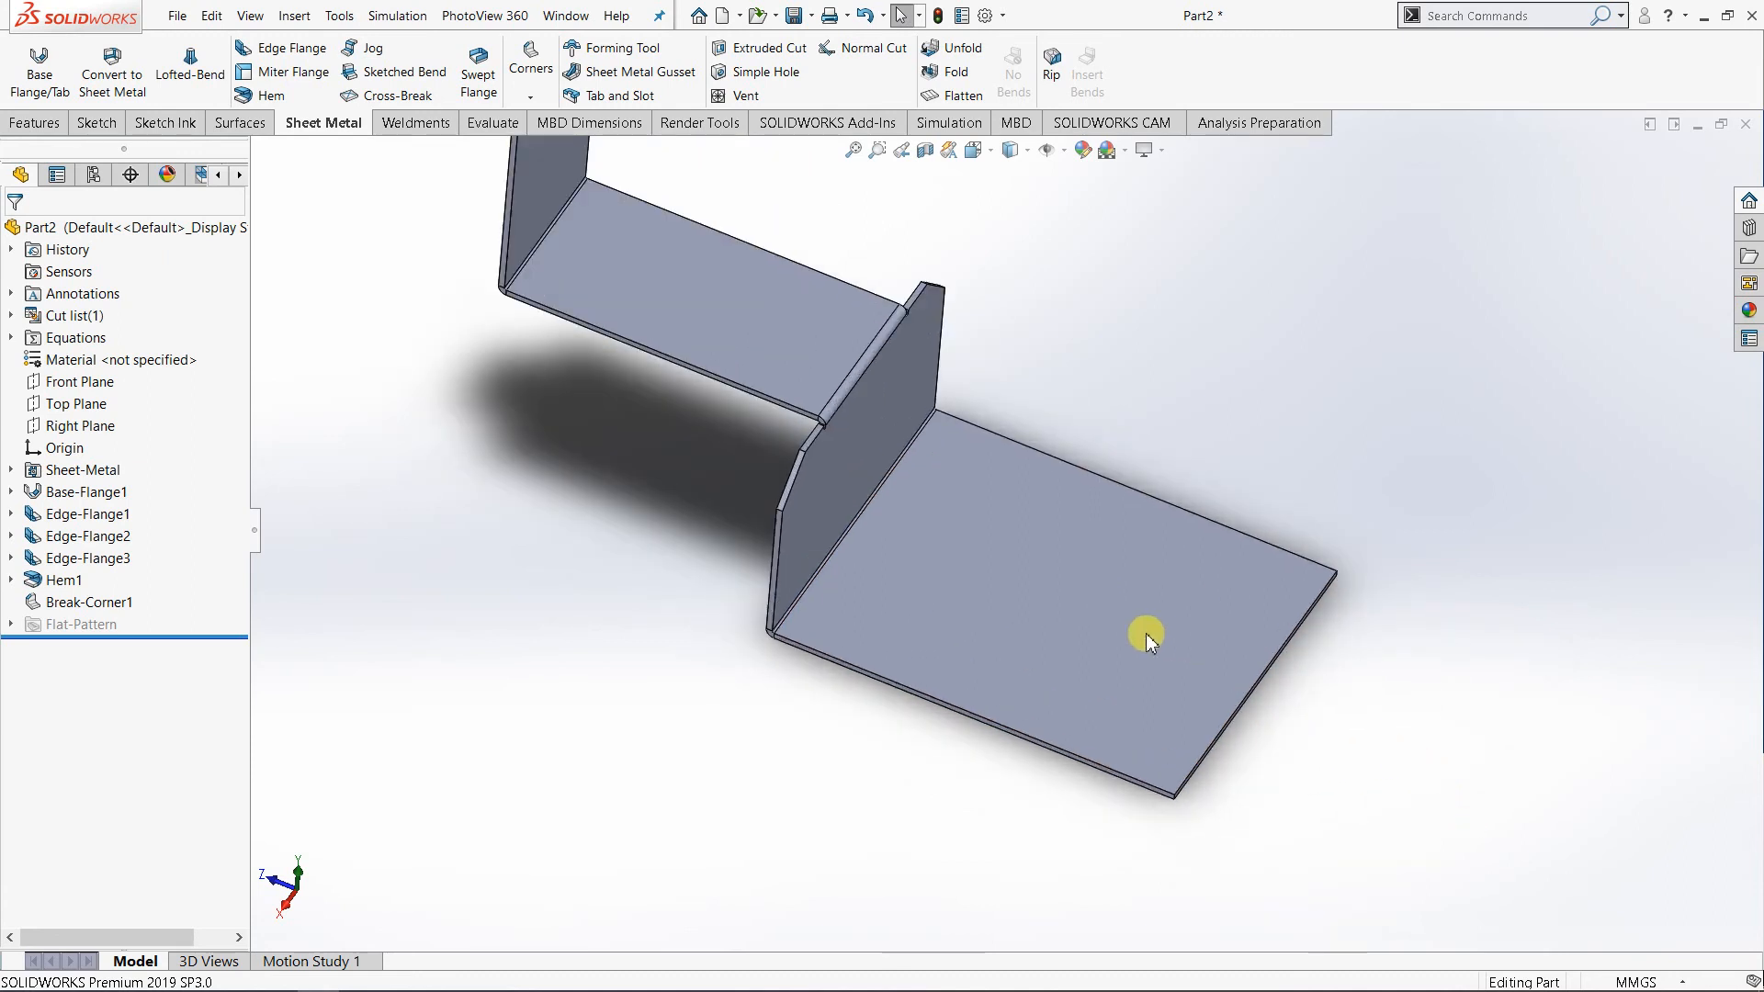
scroll(1145, 632, "down", 1)
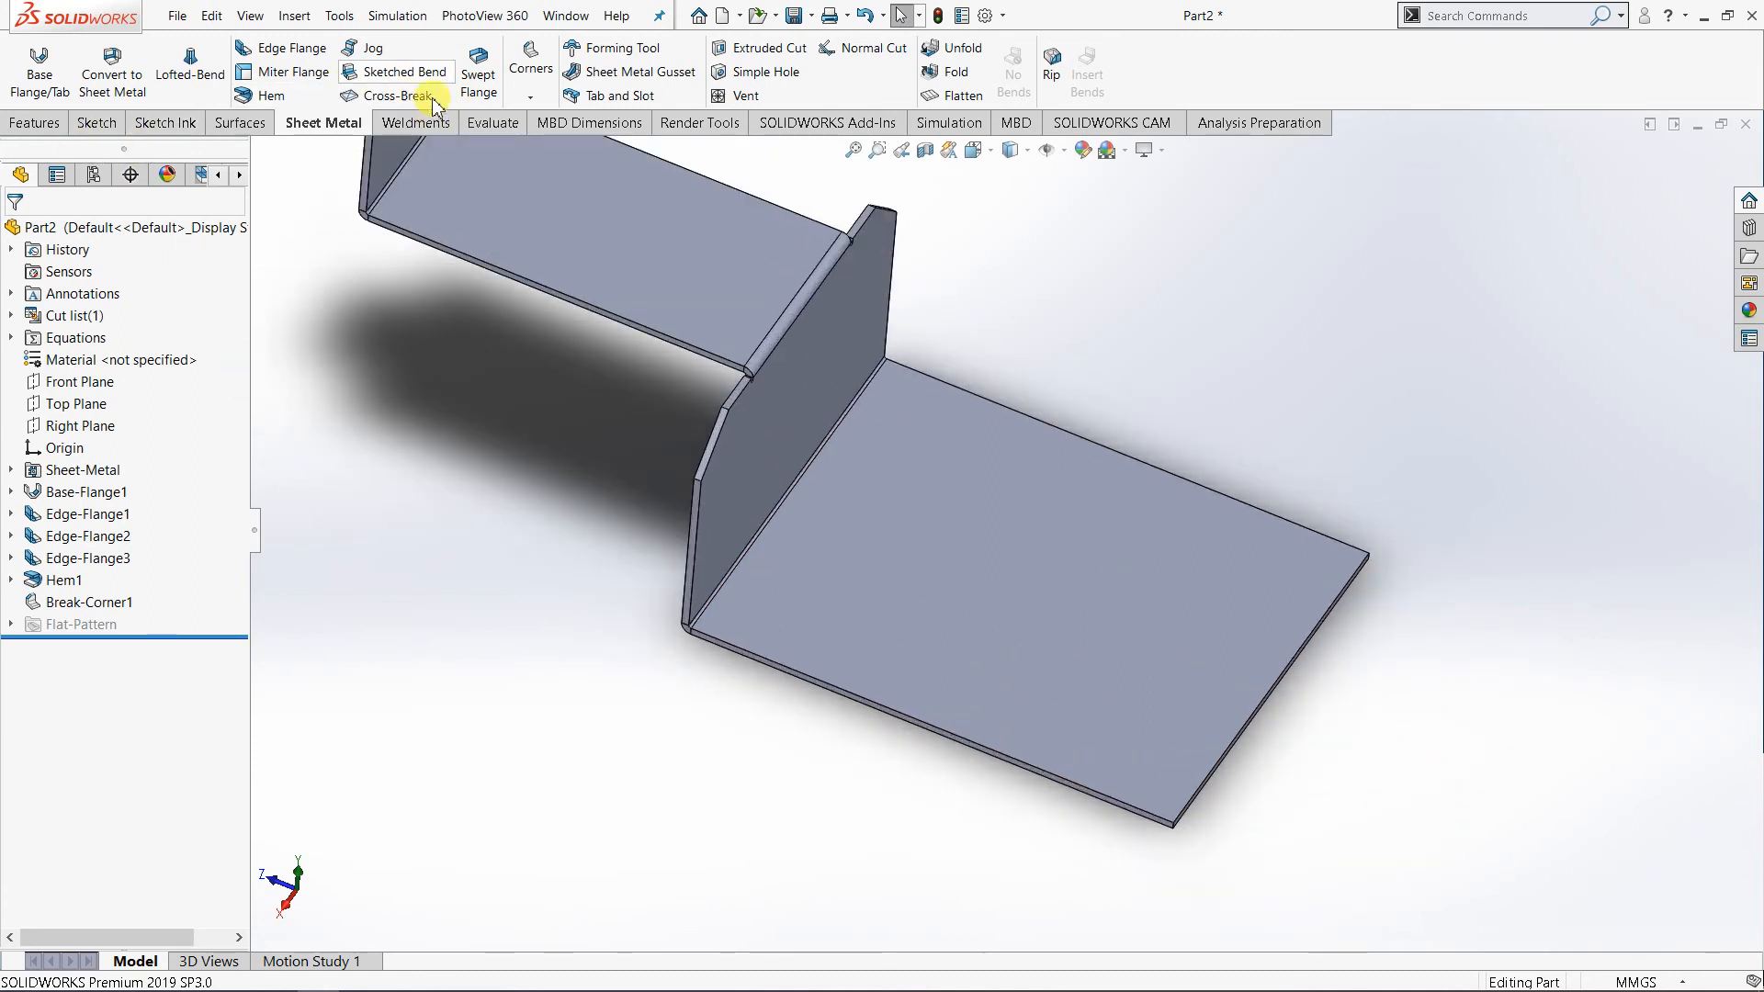
left_click(531, 98)
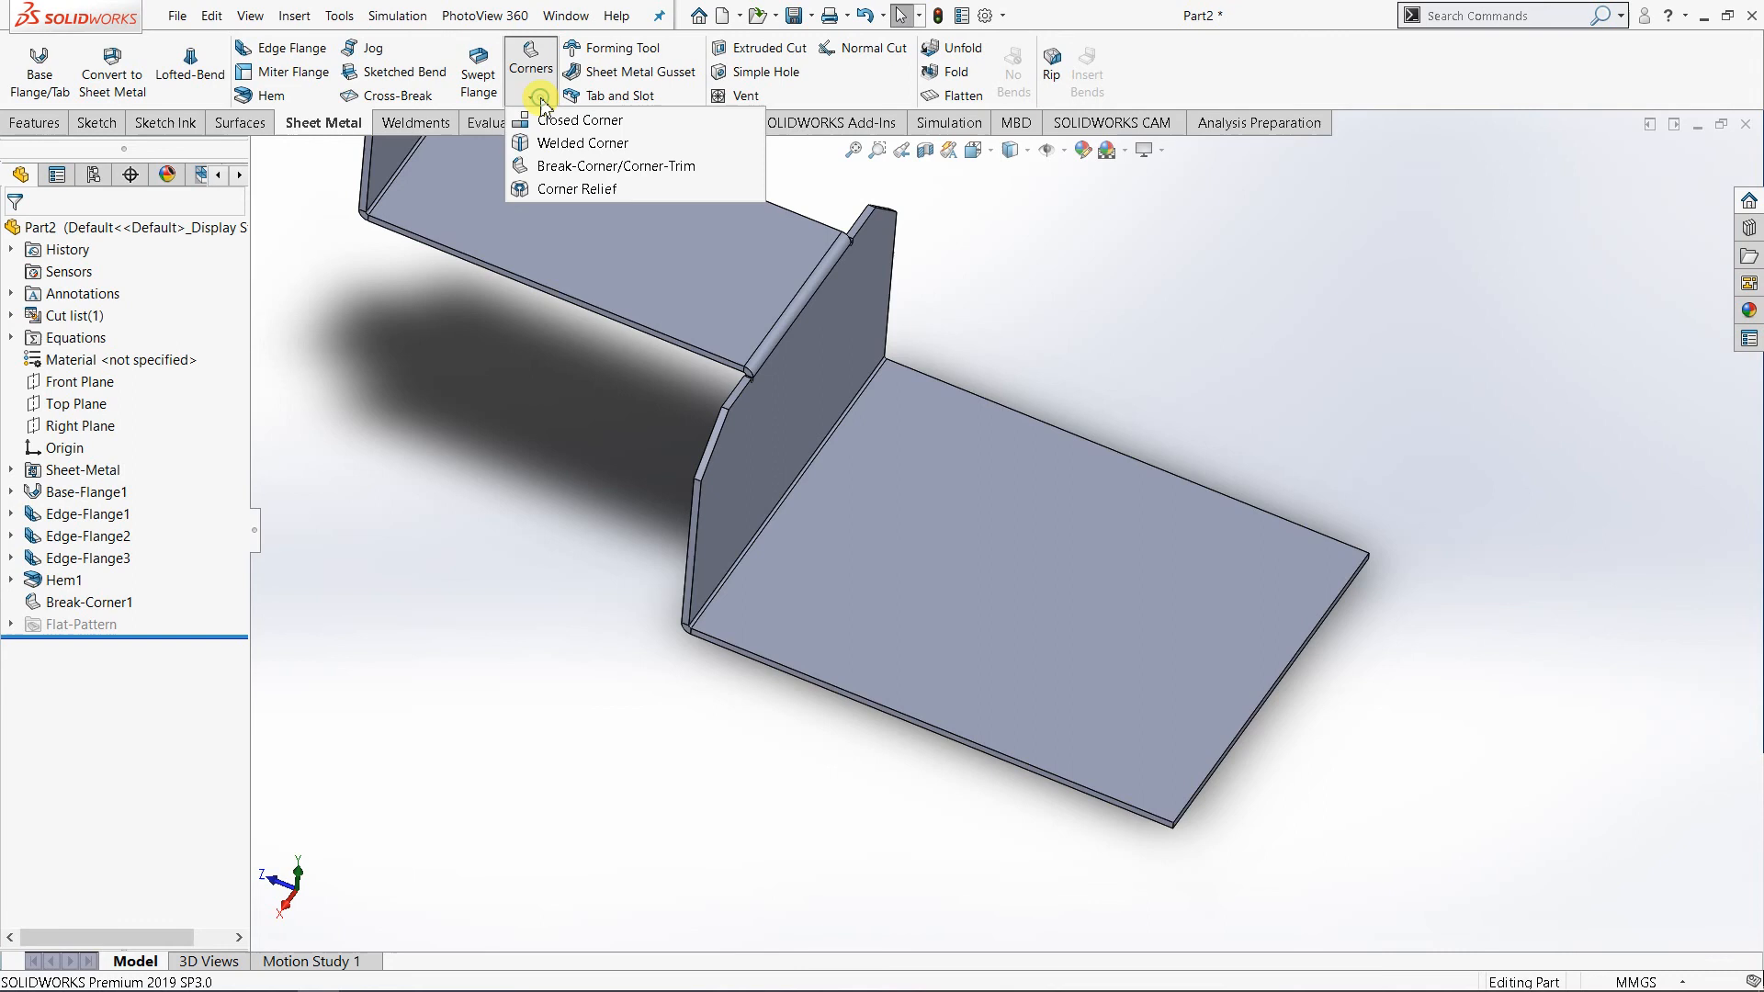
left_click(577, 168)
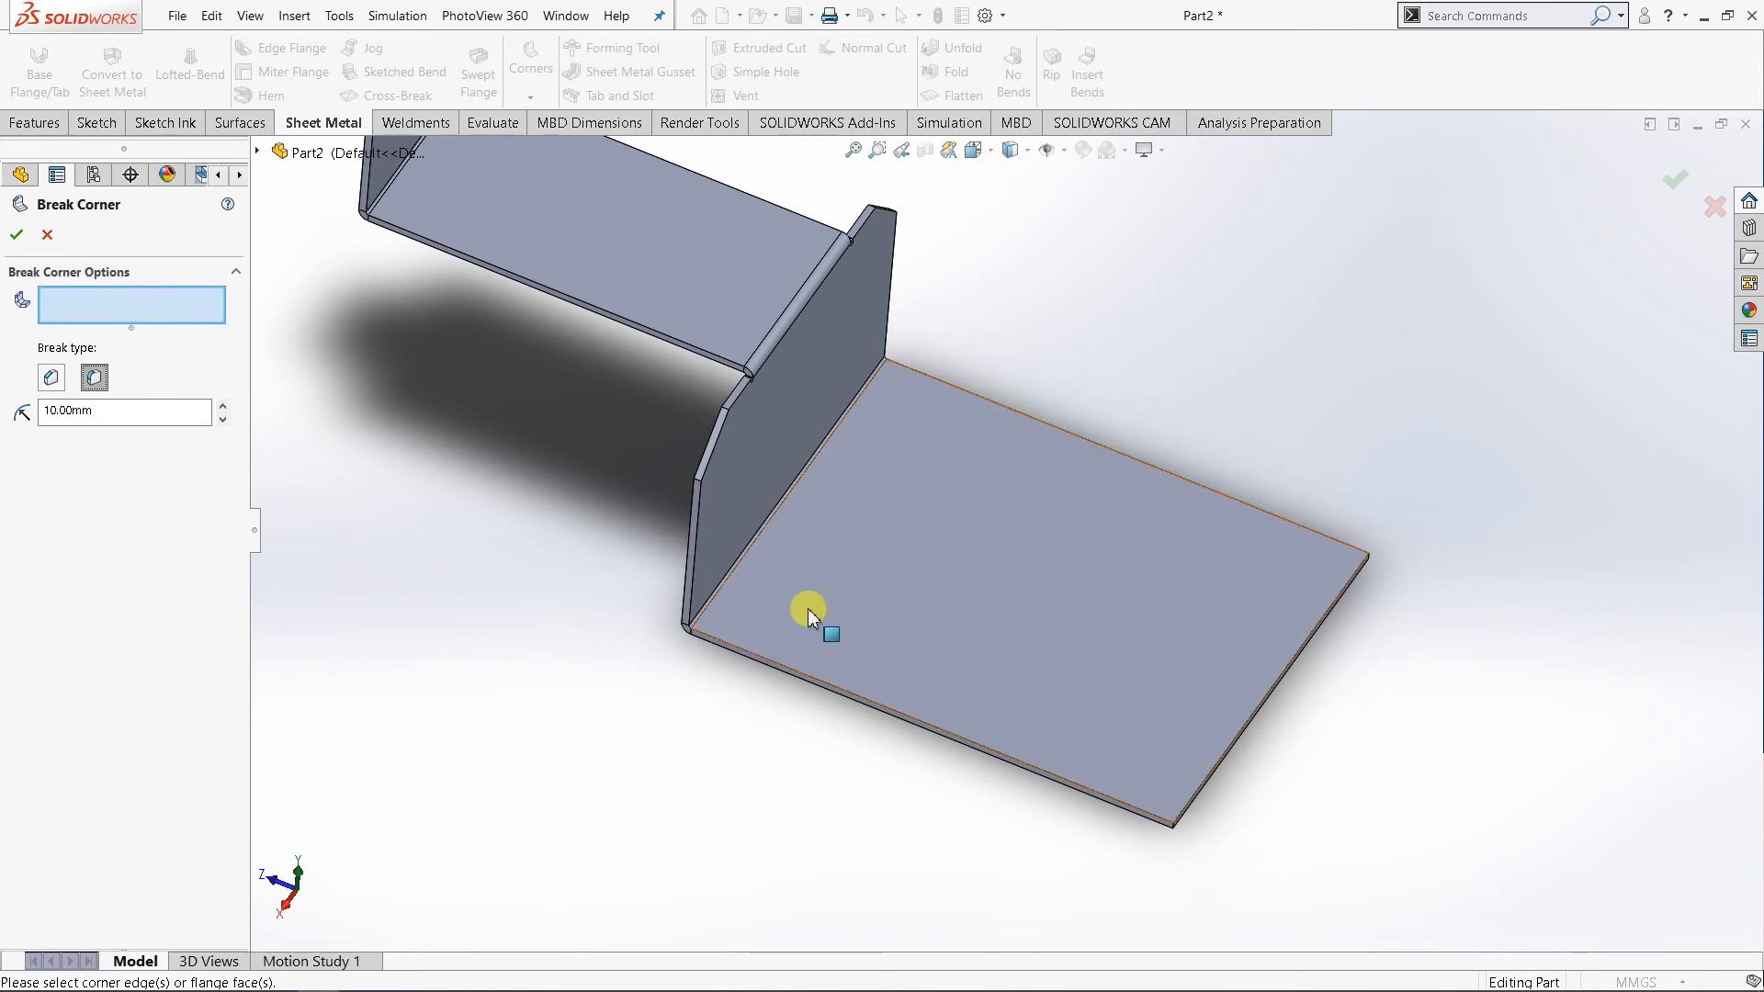
scroll(1098, 764, "down", 5)
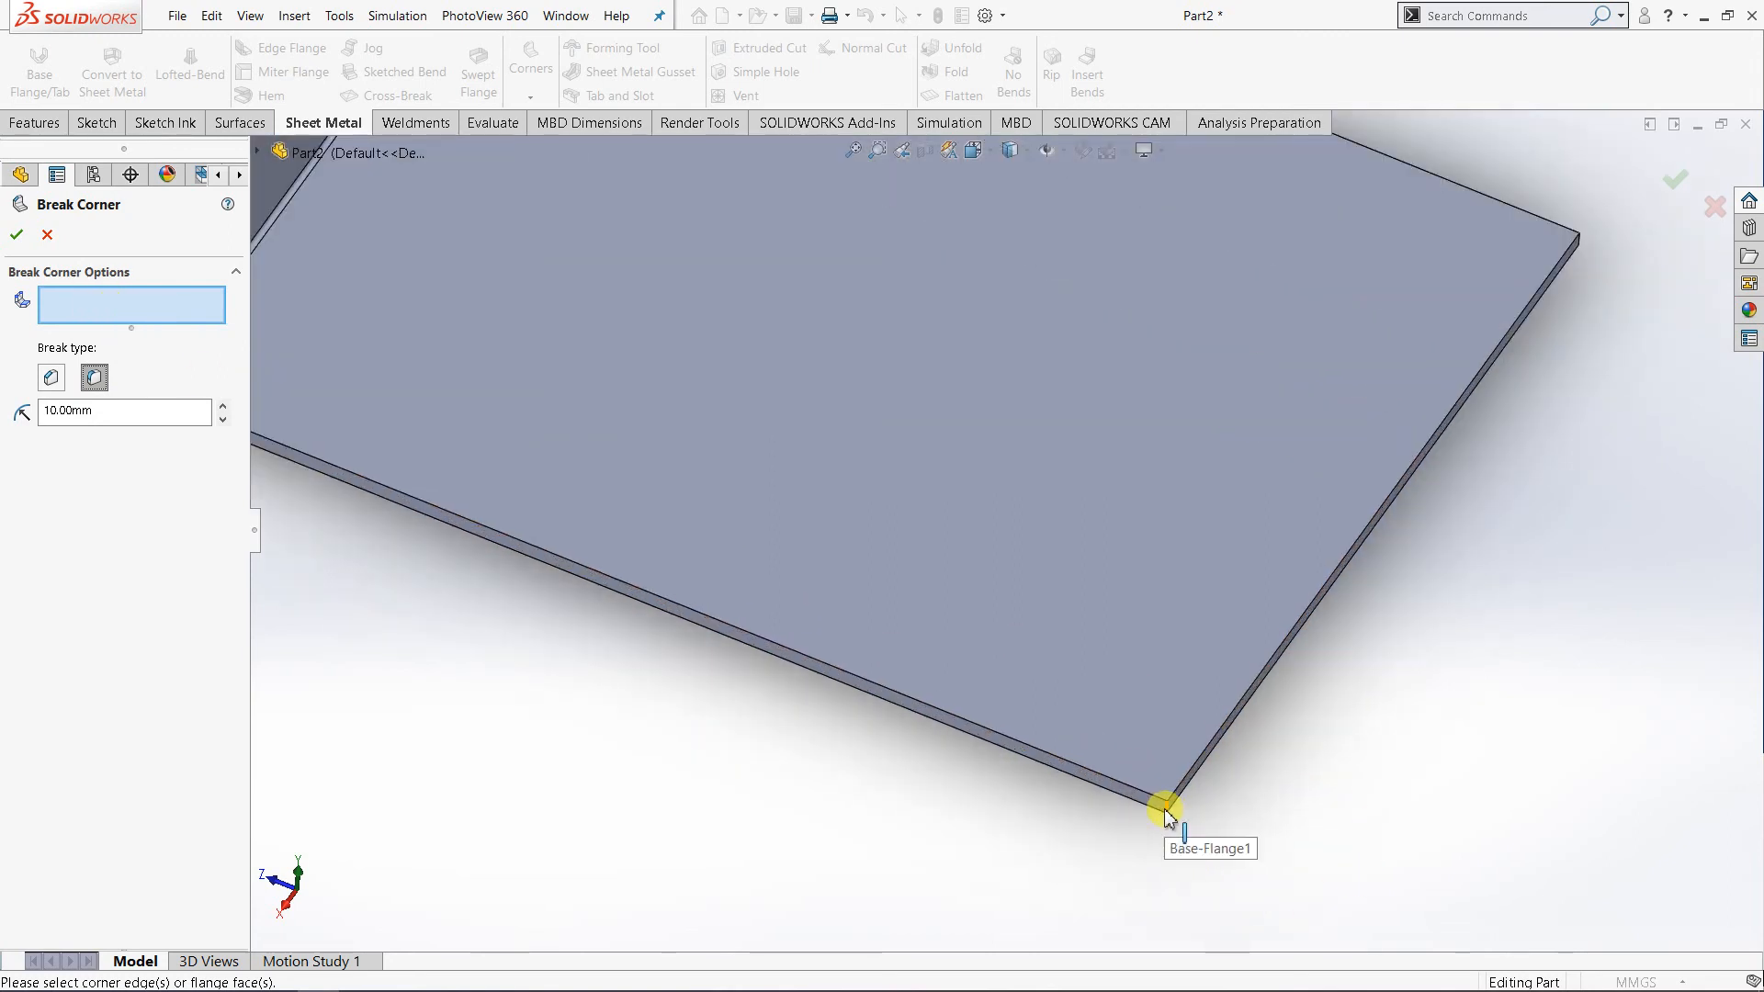
left_click(1167, 809)
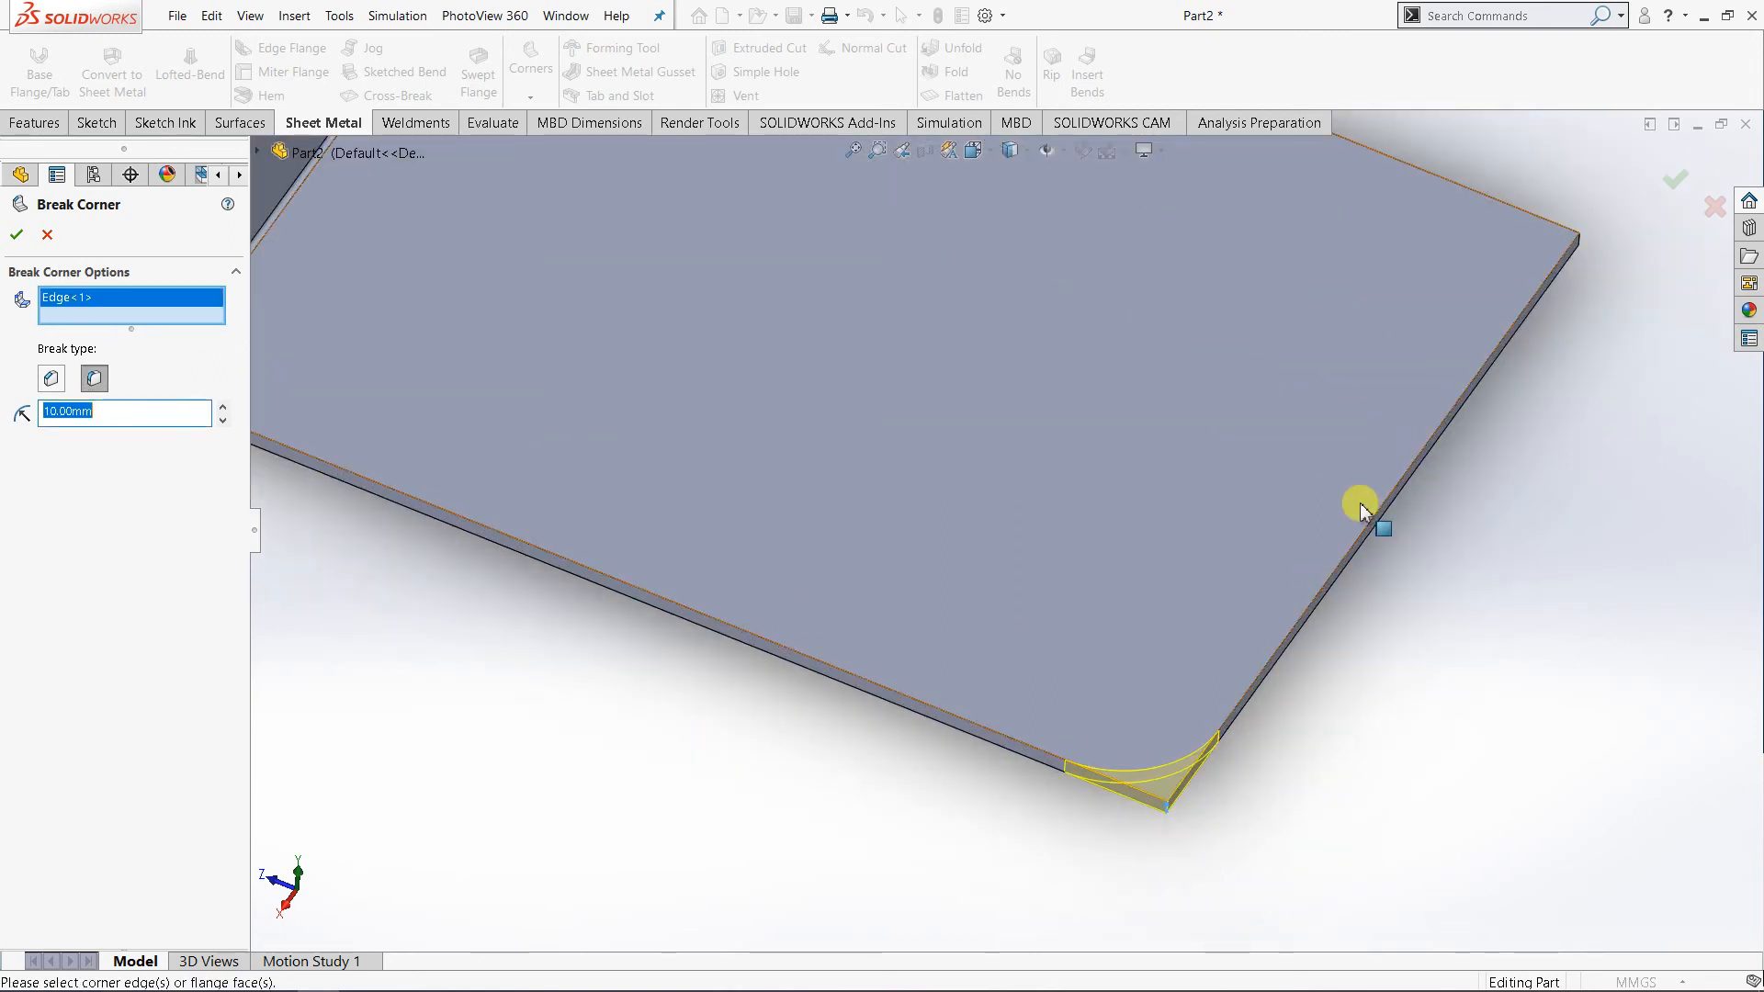
left_click(1581, 244)
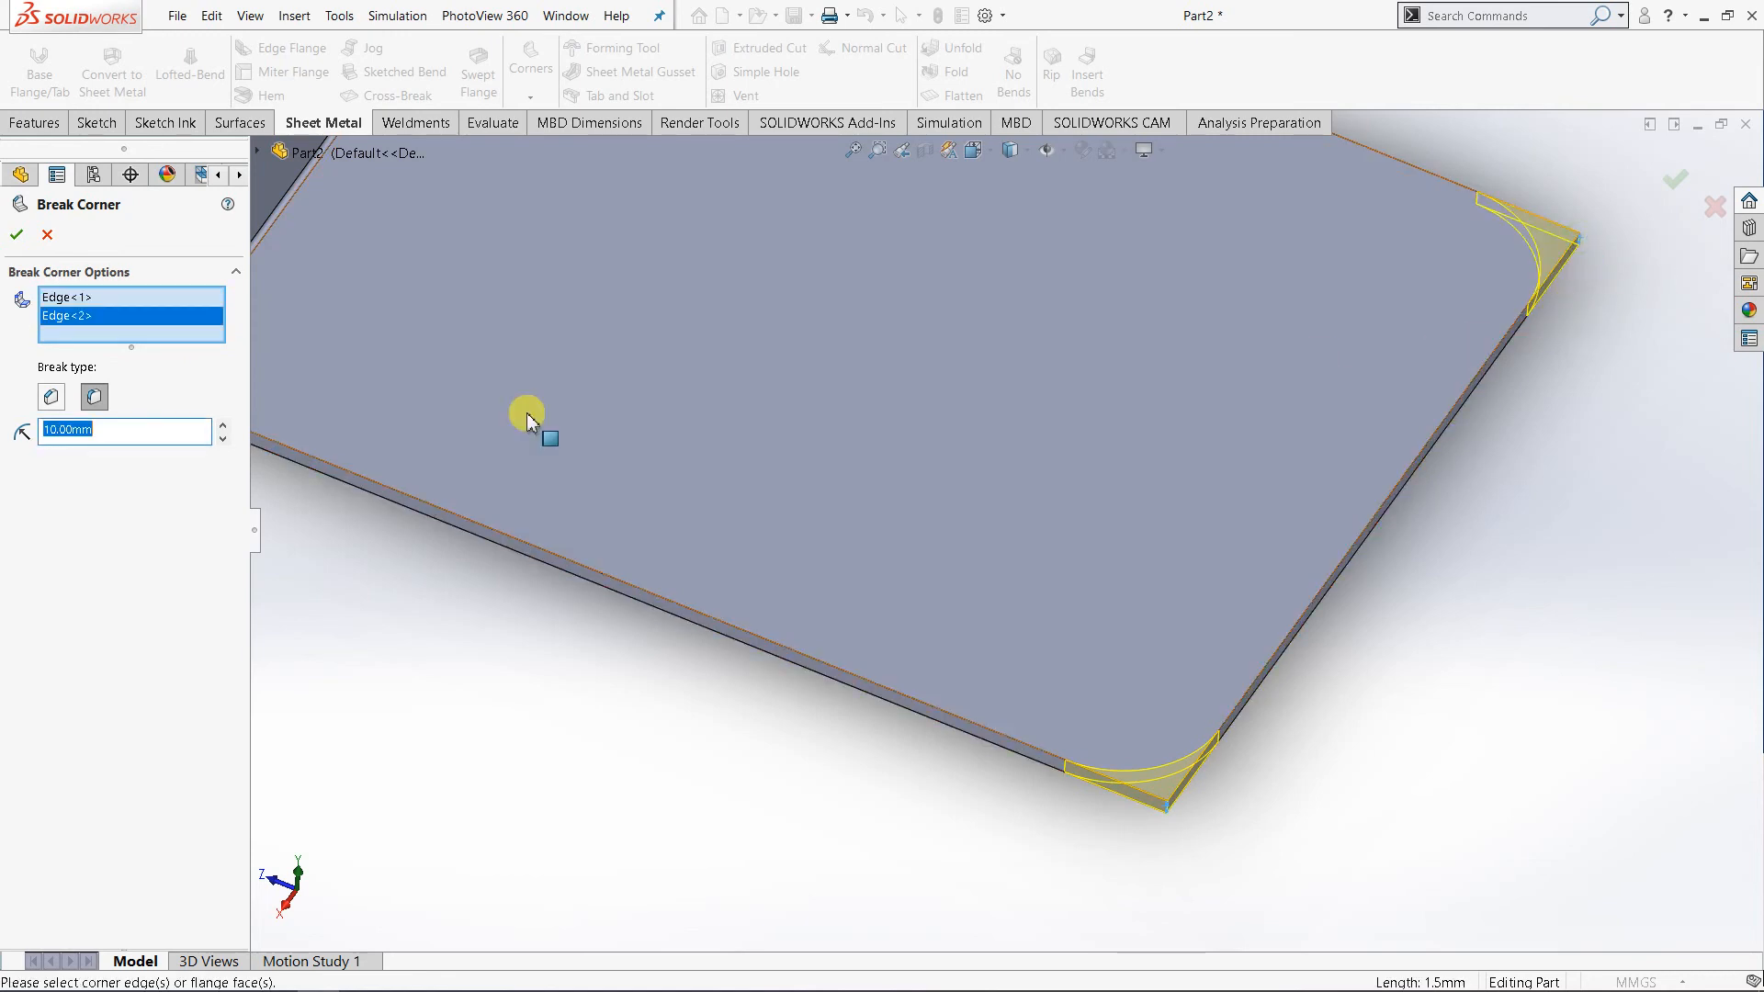
left_click_drag(221, 432, 224, 432)
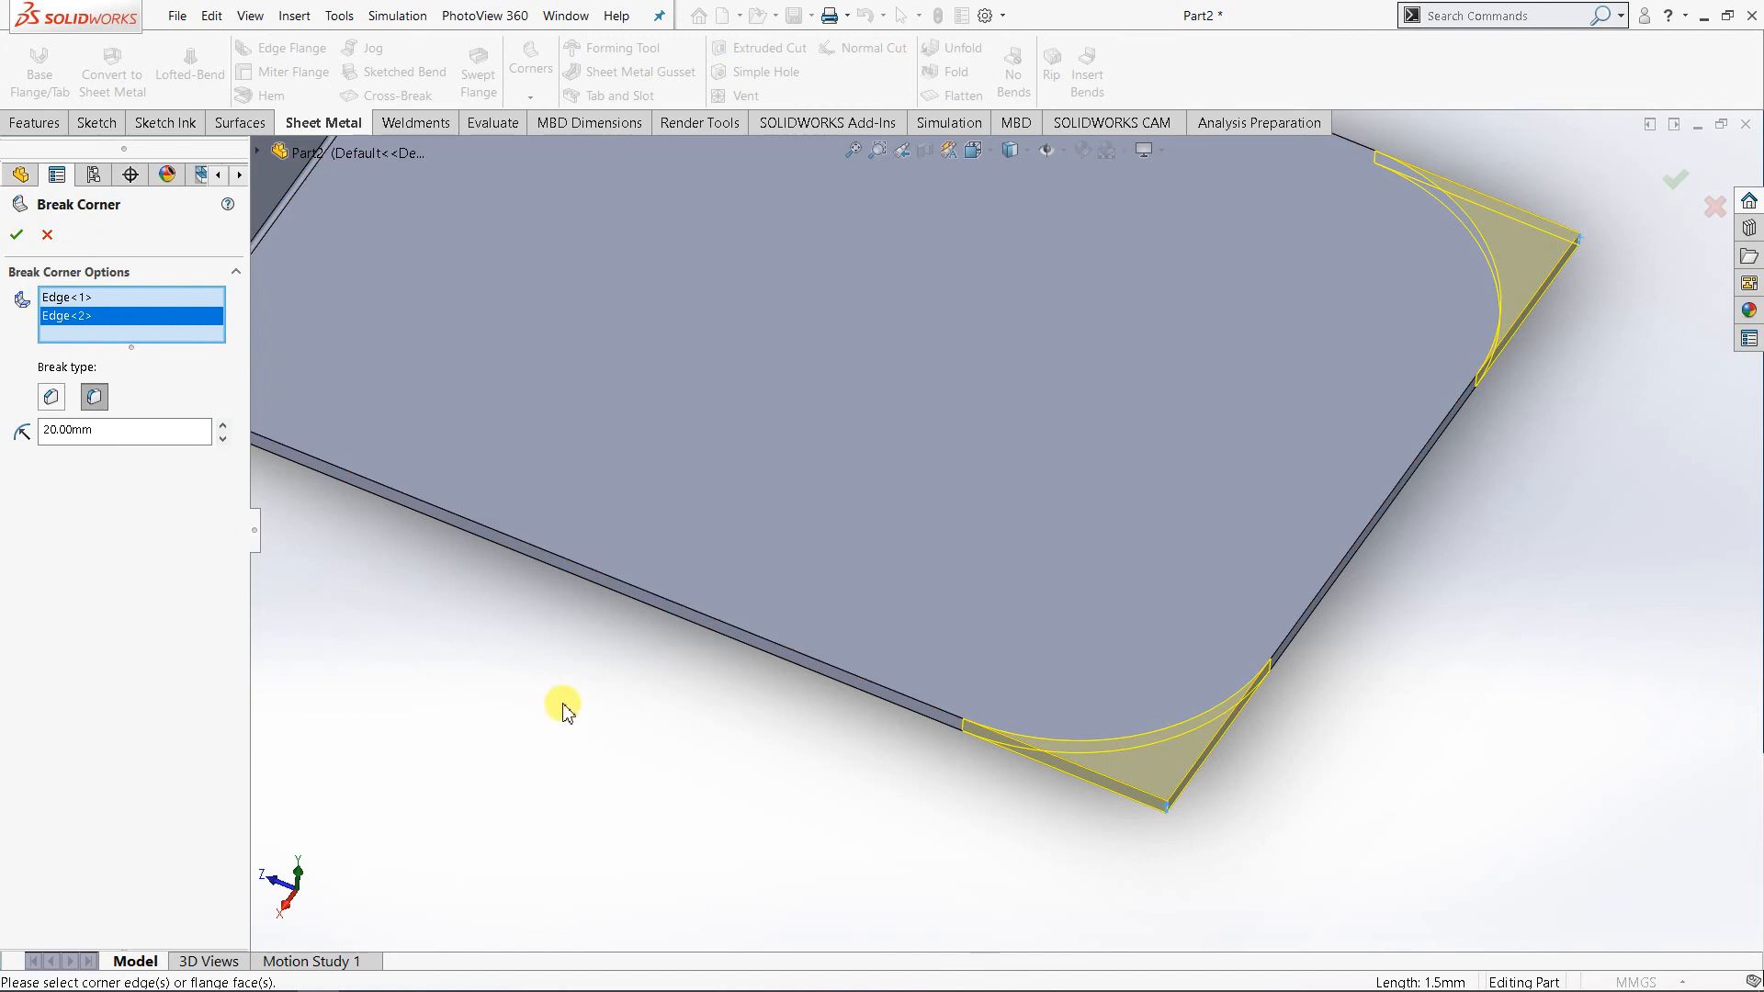
scroll(564, 708, "up", 3)
left_click(20, 236)
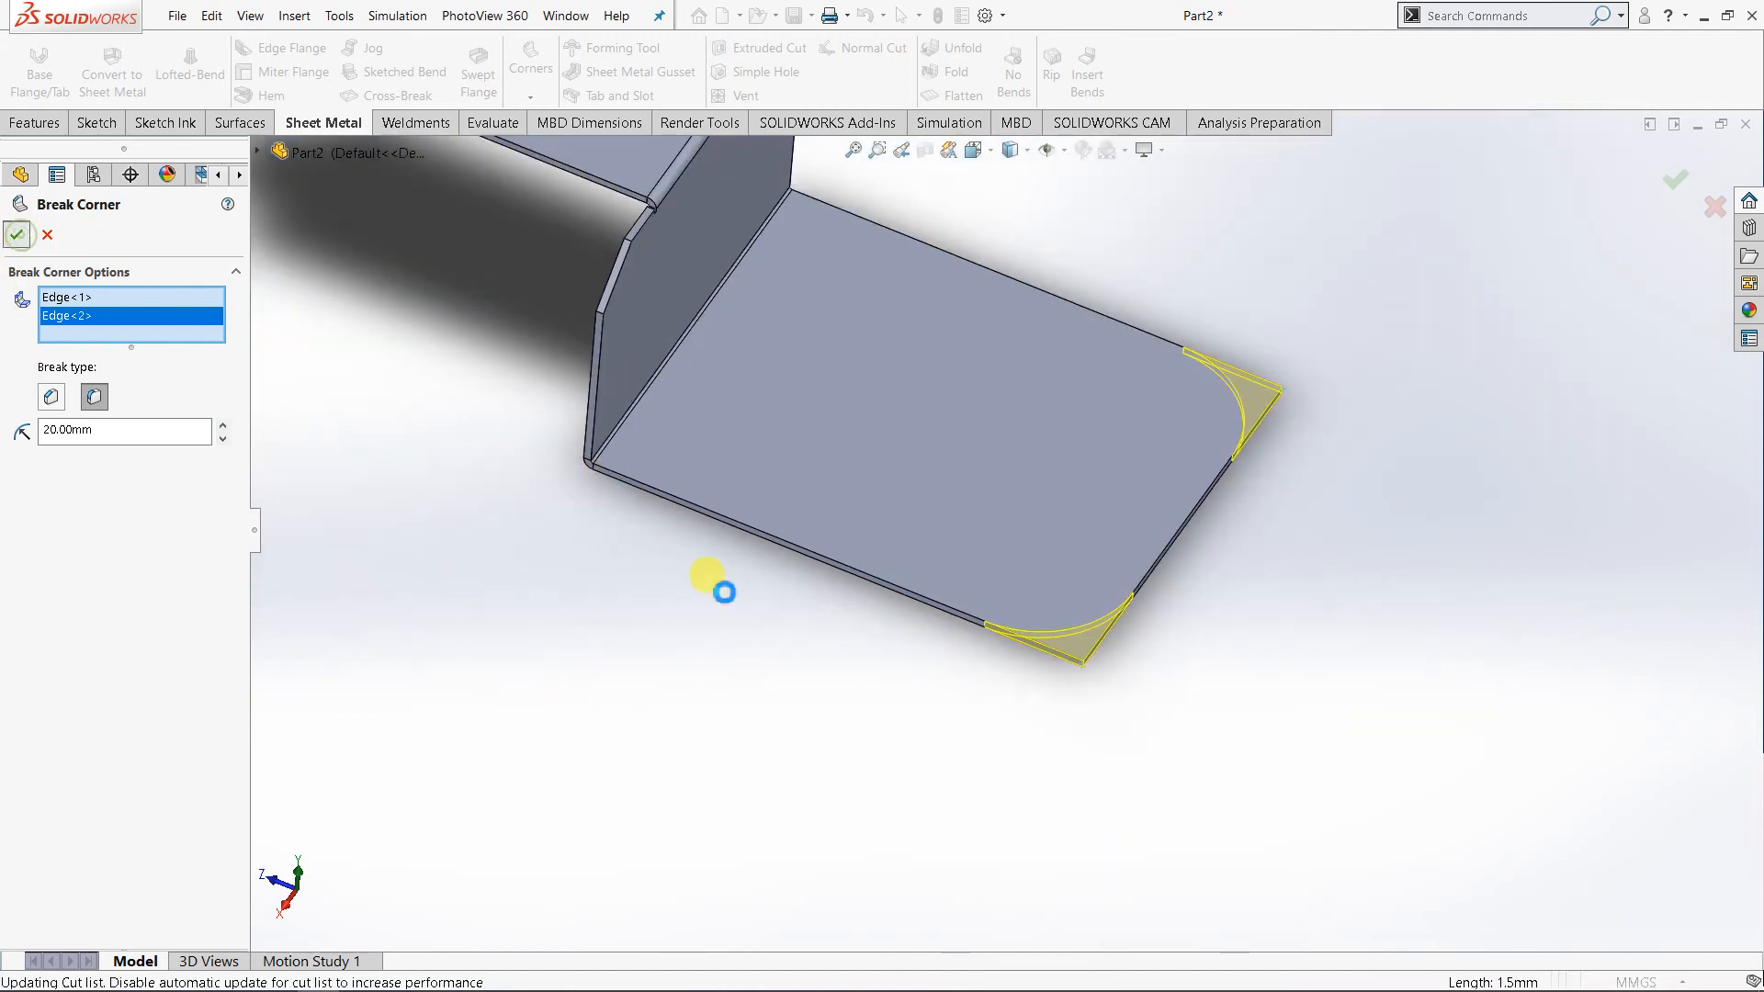
scroll(788, 384, "up", 3)
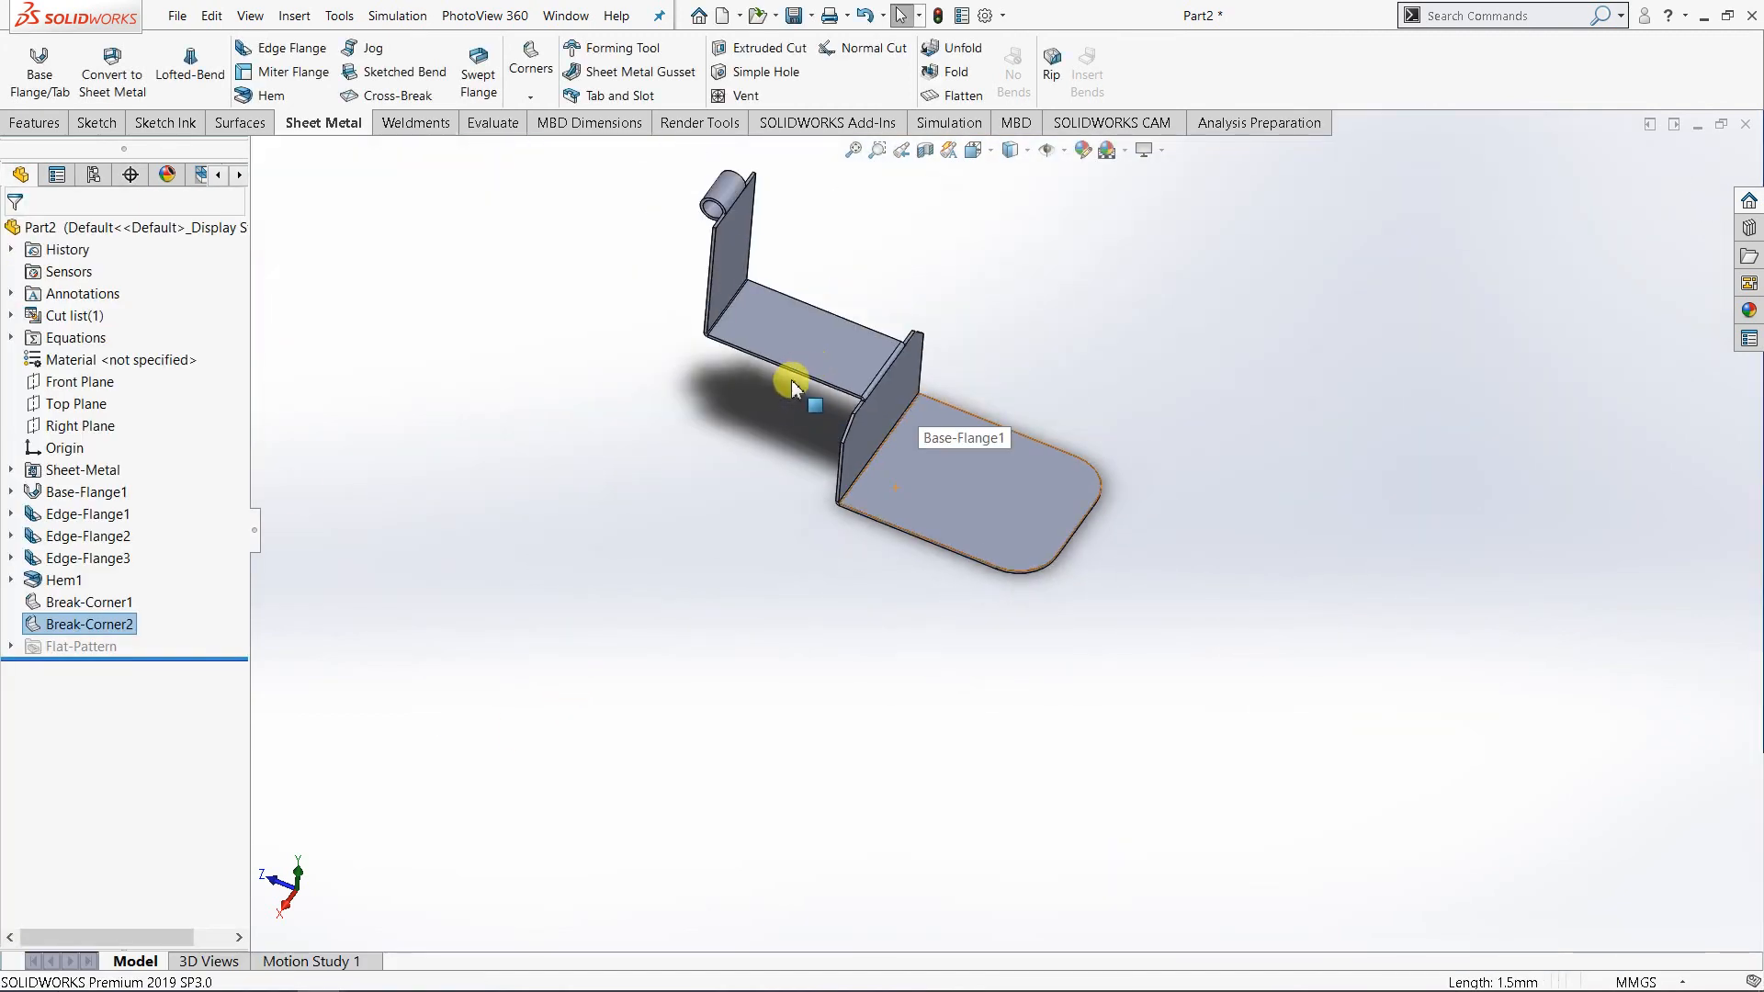
- Start a Fillet with a 5 mm radius and select the near corner edge beside the hem on the third edge flange
scroll(733, 229, "down", 5)
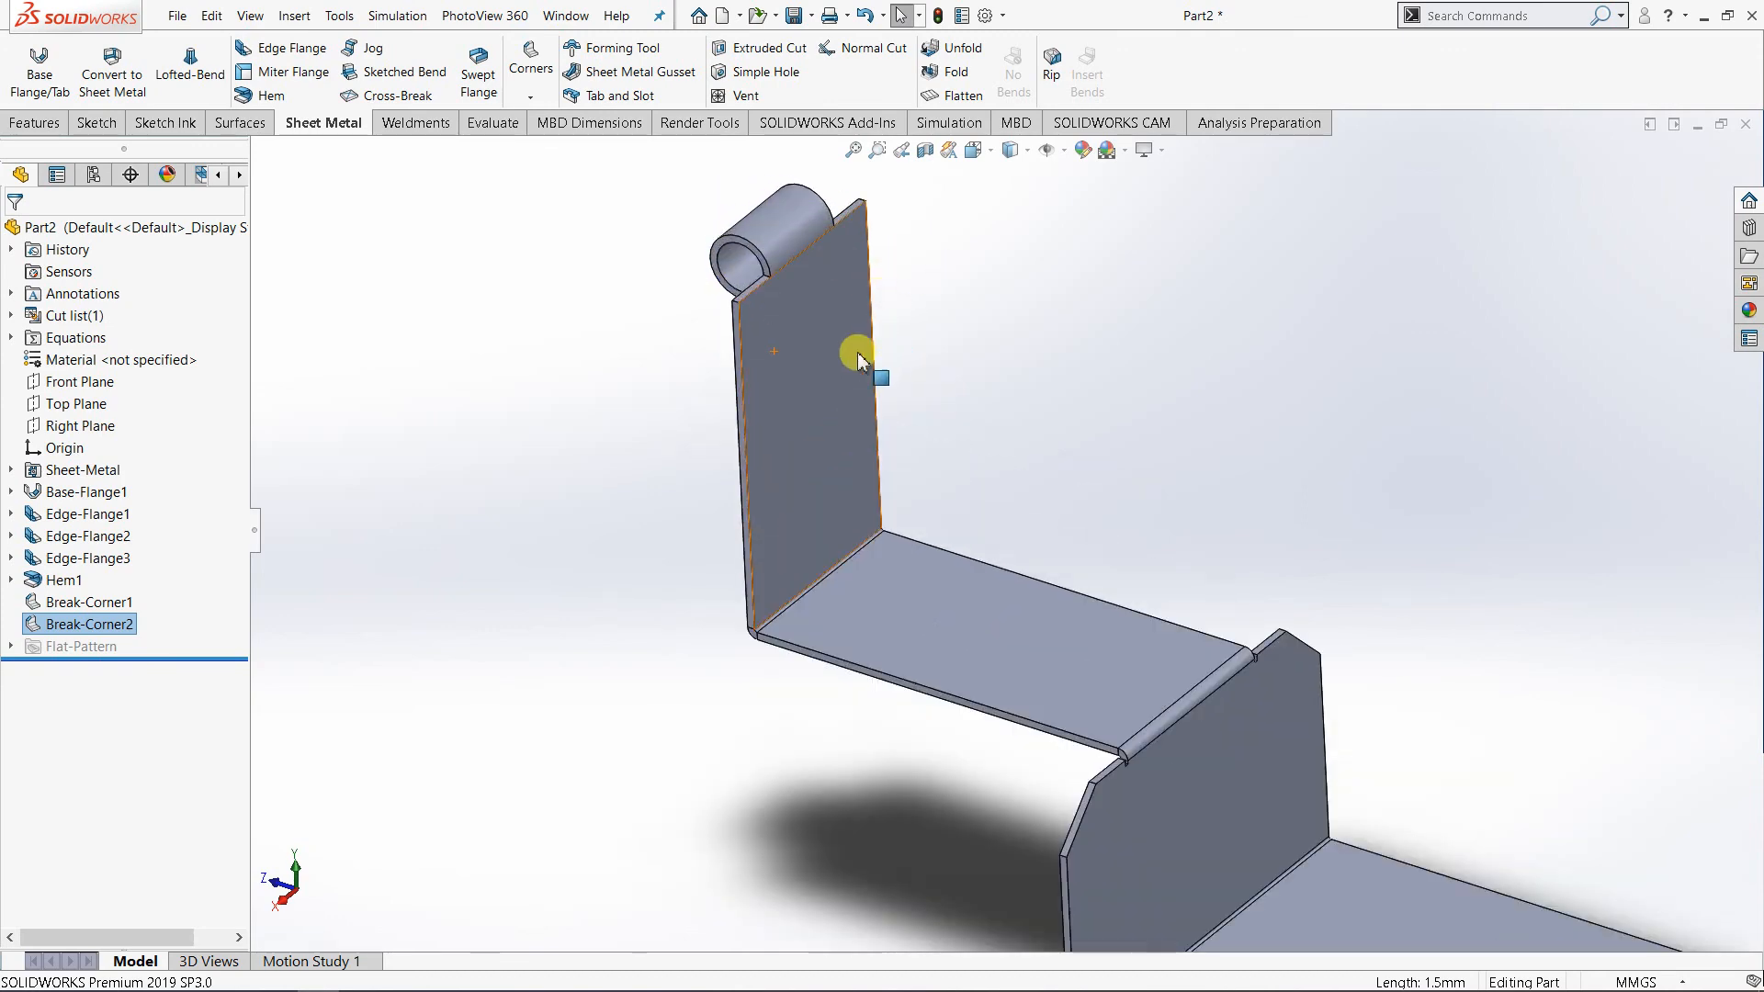
middle_click_drag(858, 357, 720, 422)
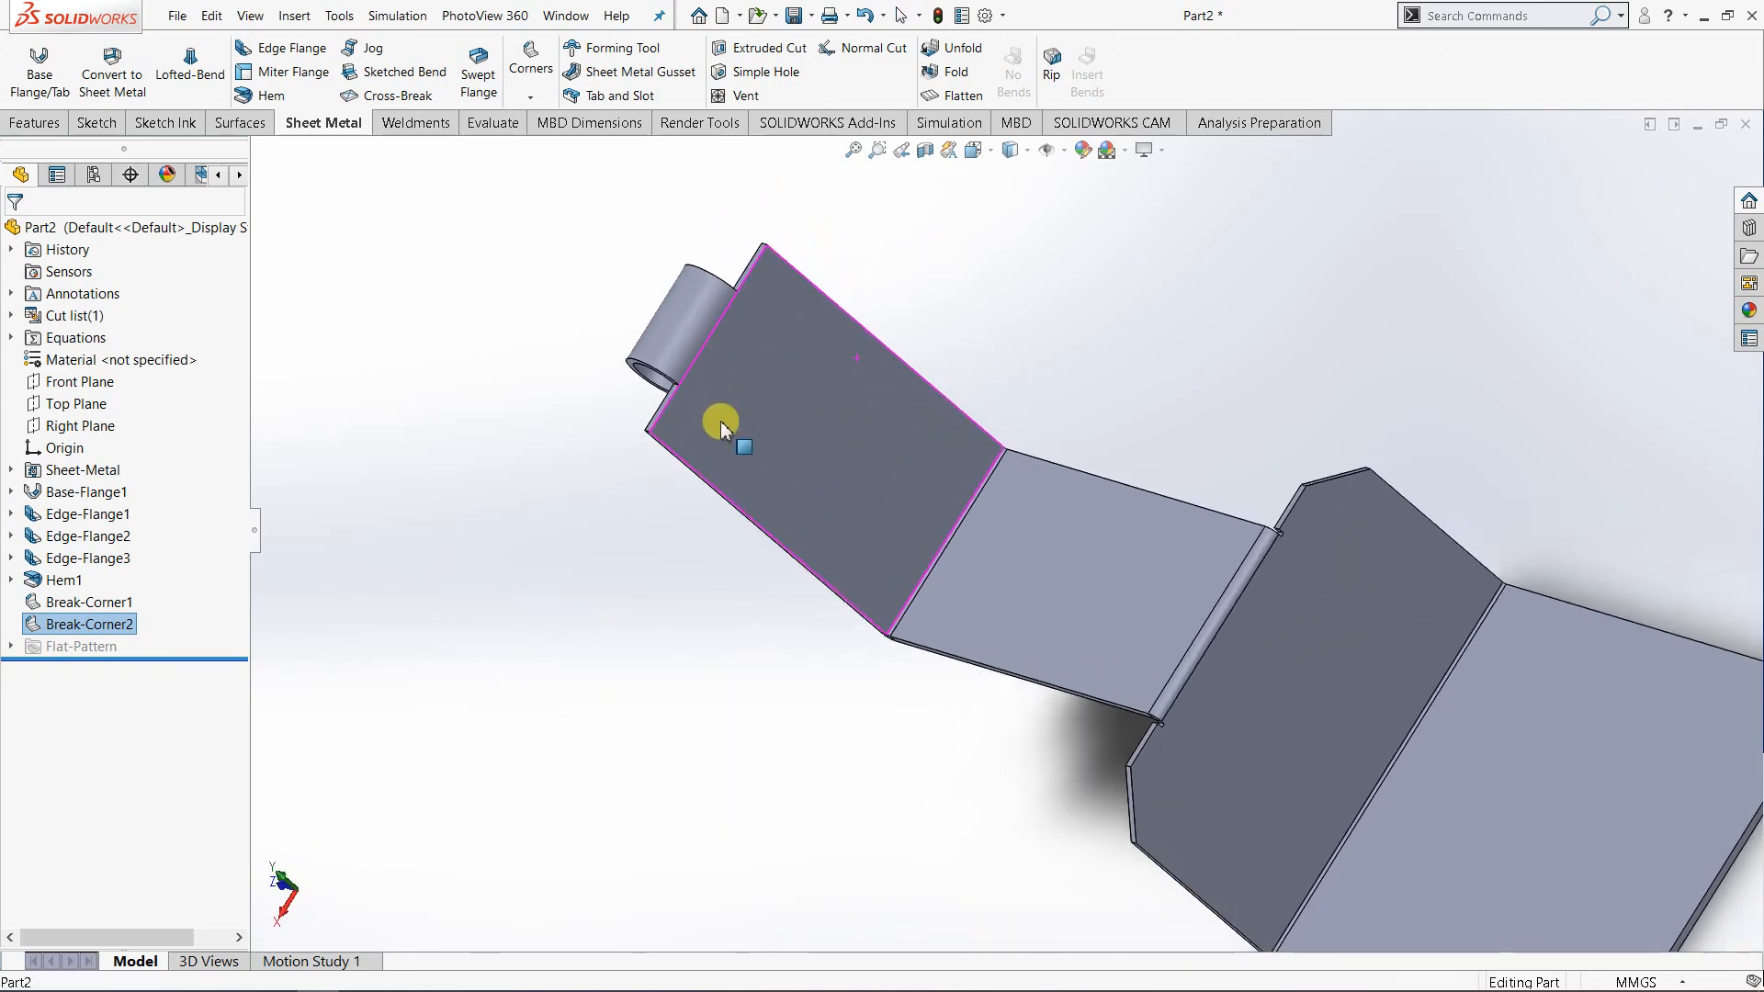
scroll(716, 419, "down", 2)
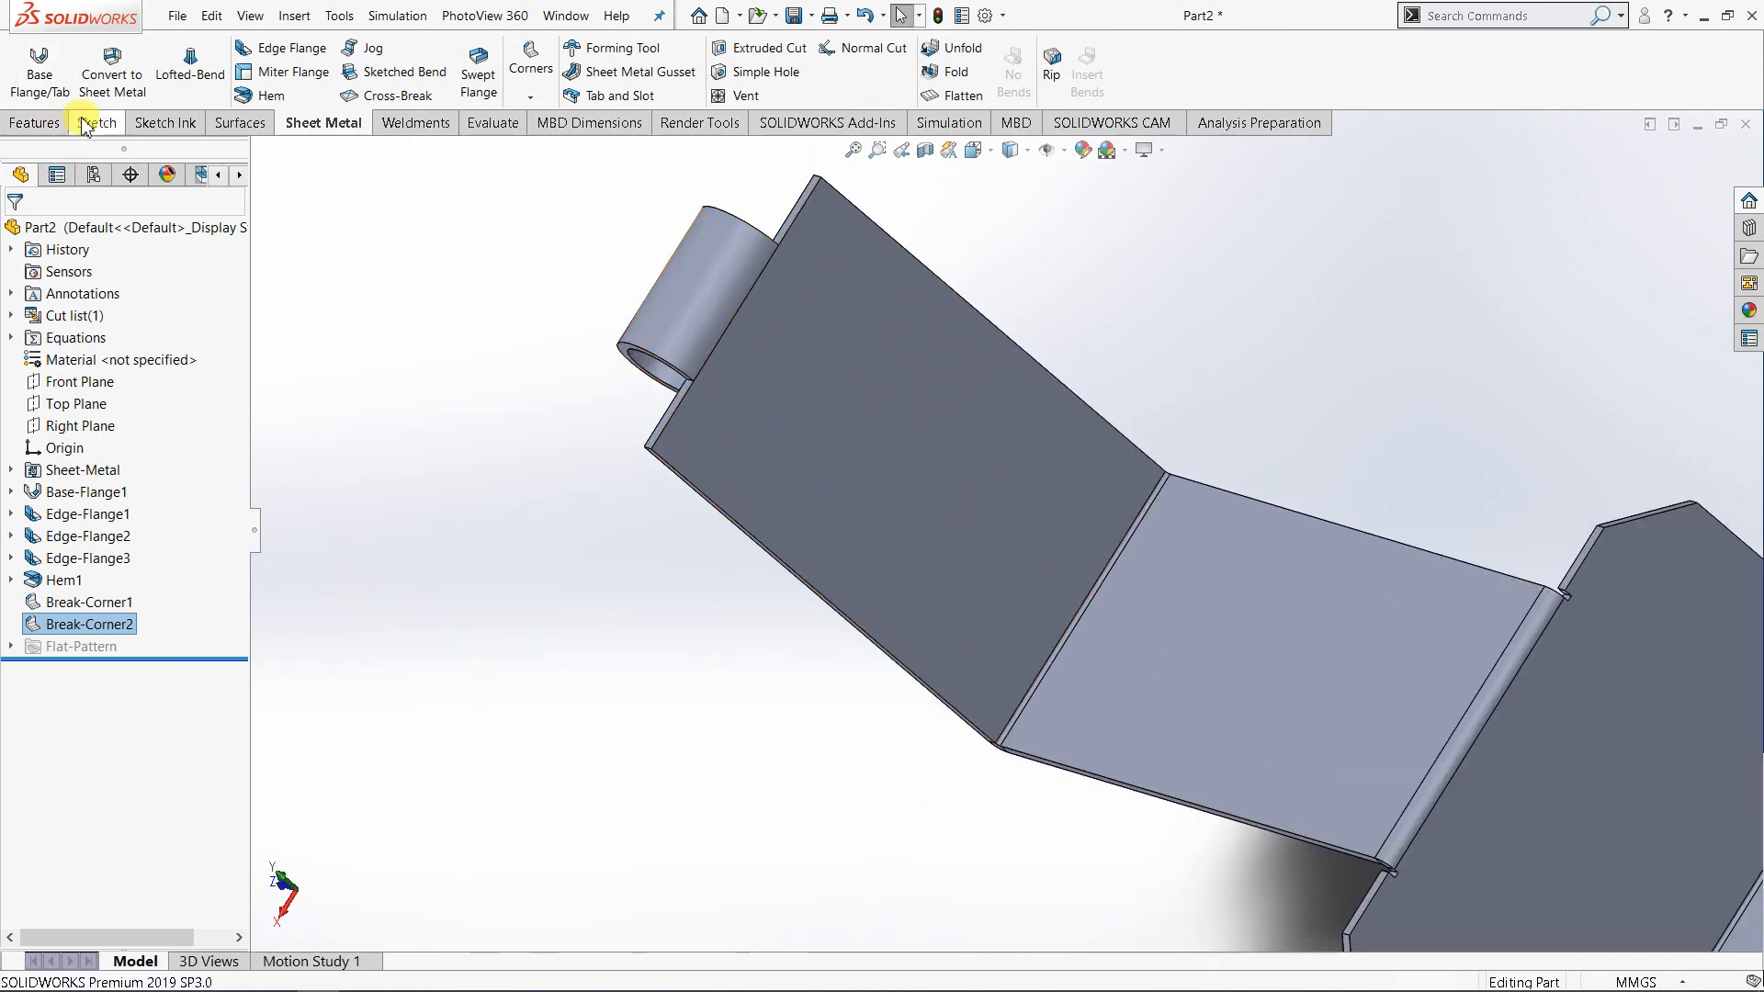
left_click(30, 127)
left_click(616, 99)
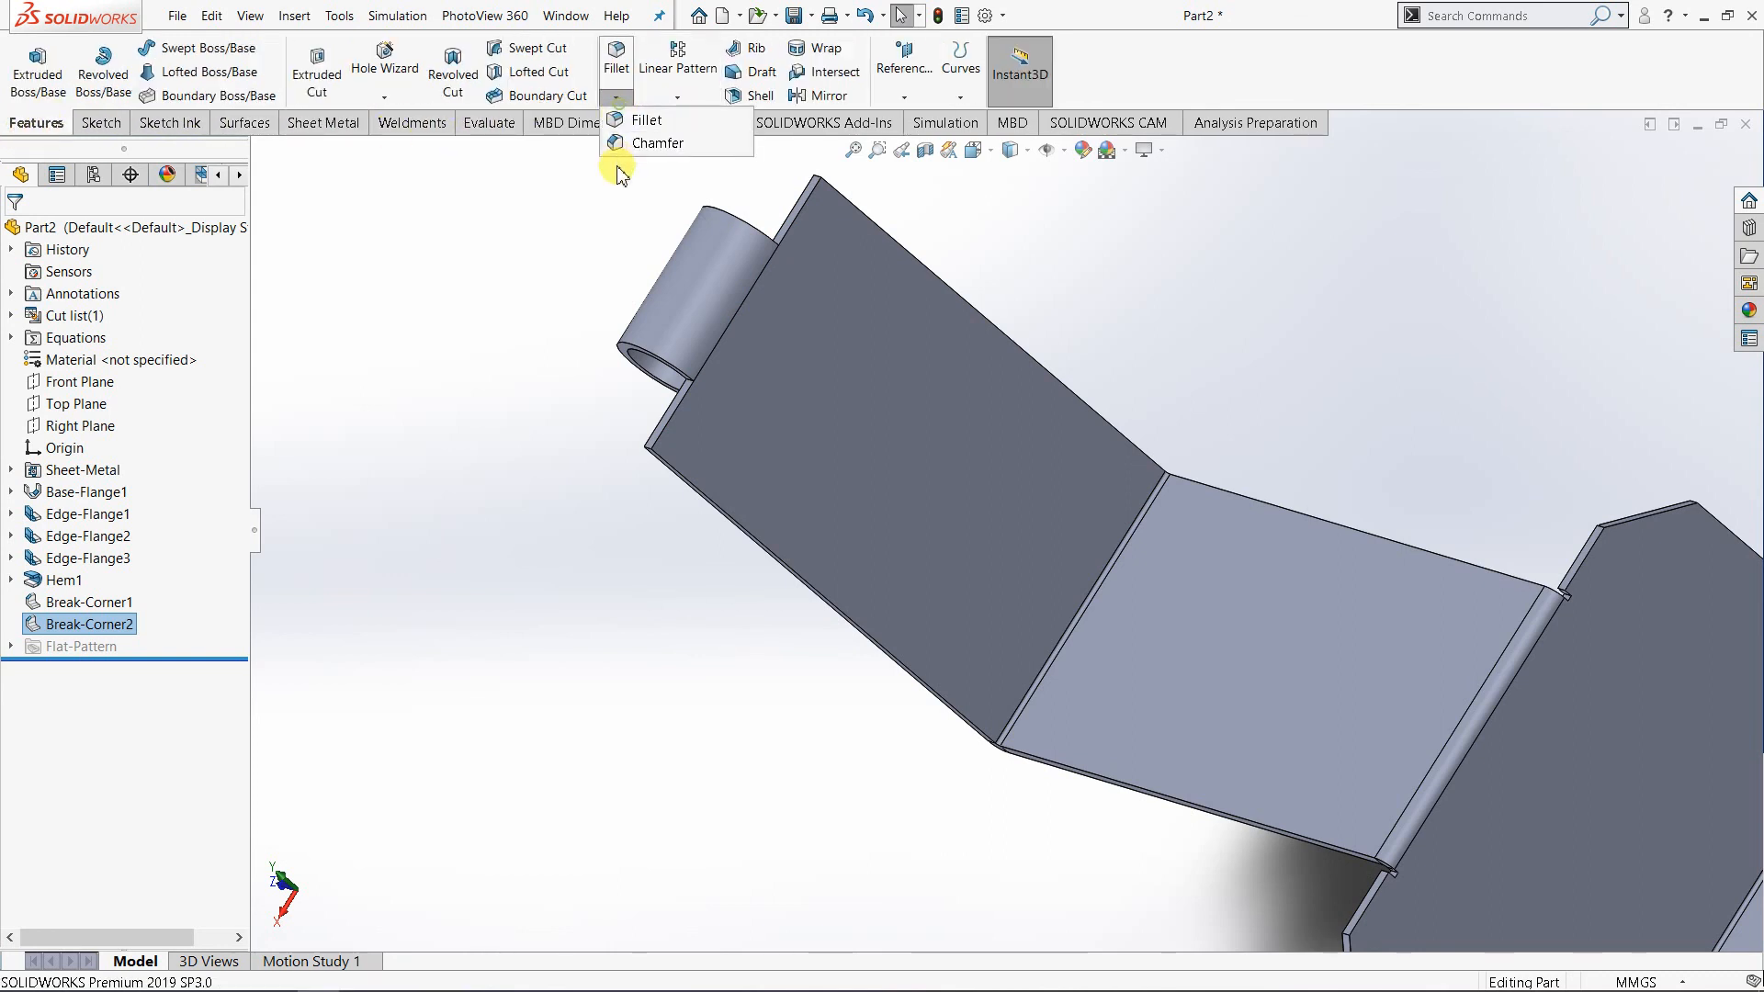
left_click(637, 121)
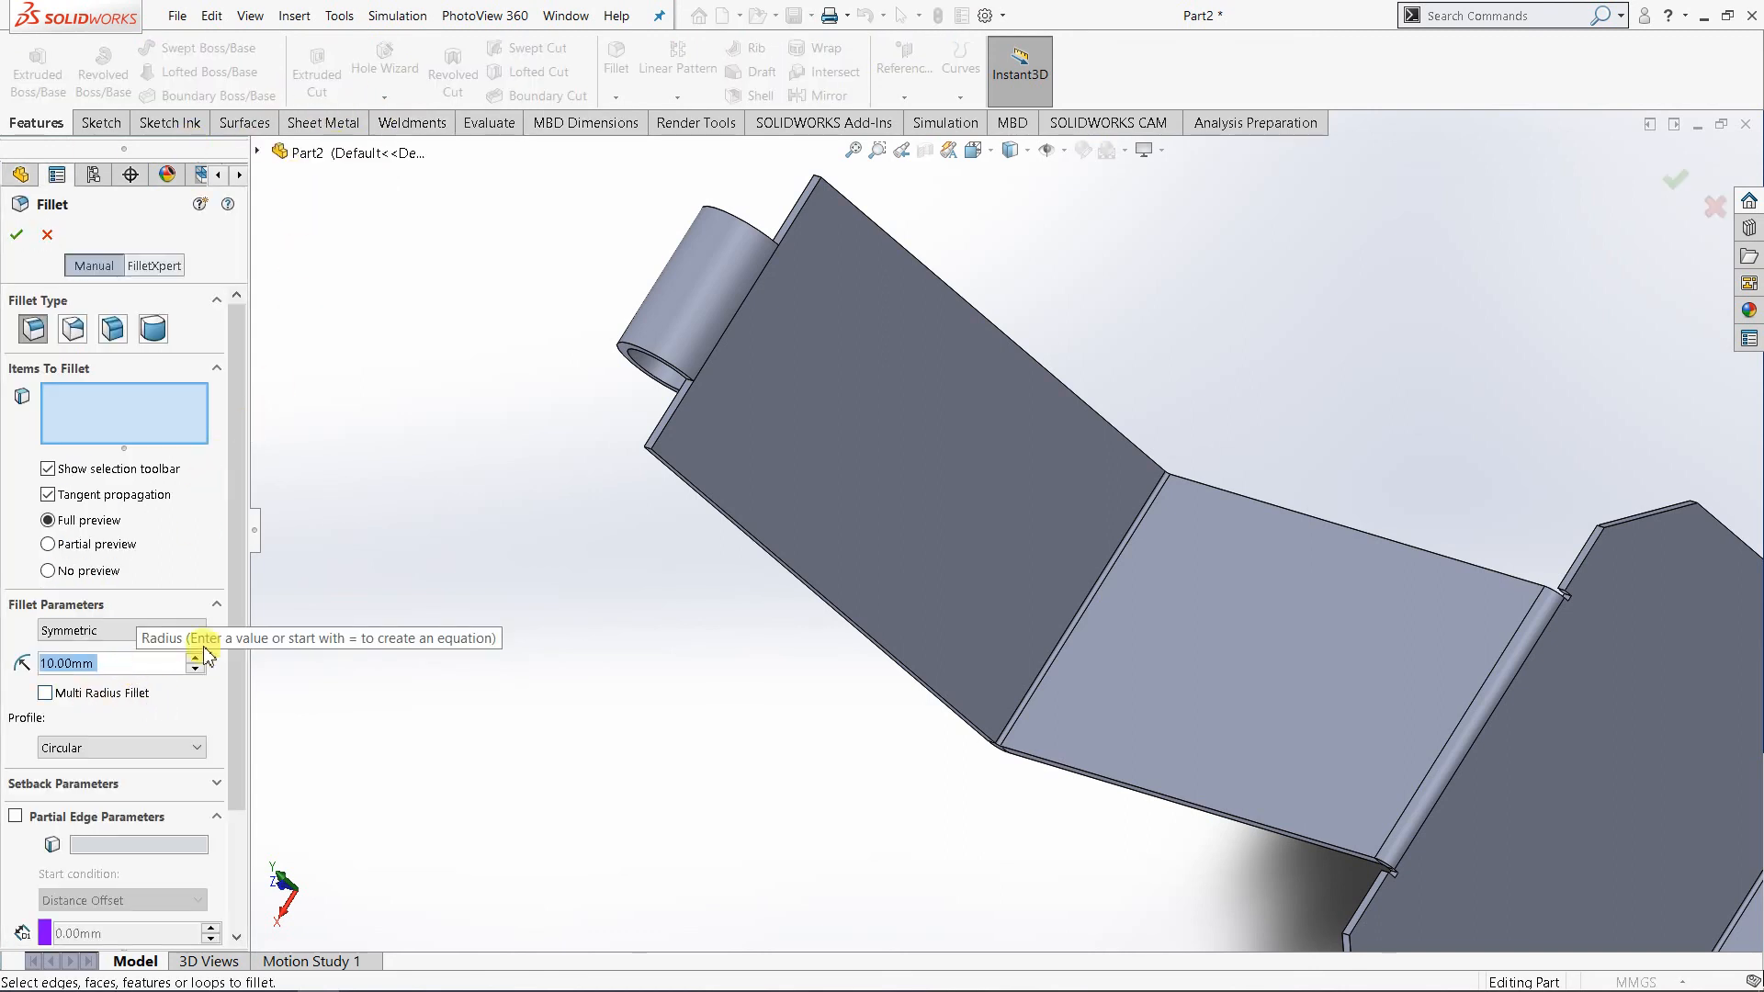
type("5")
key("Return")
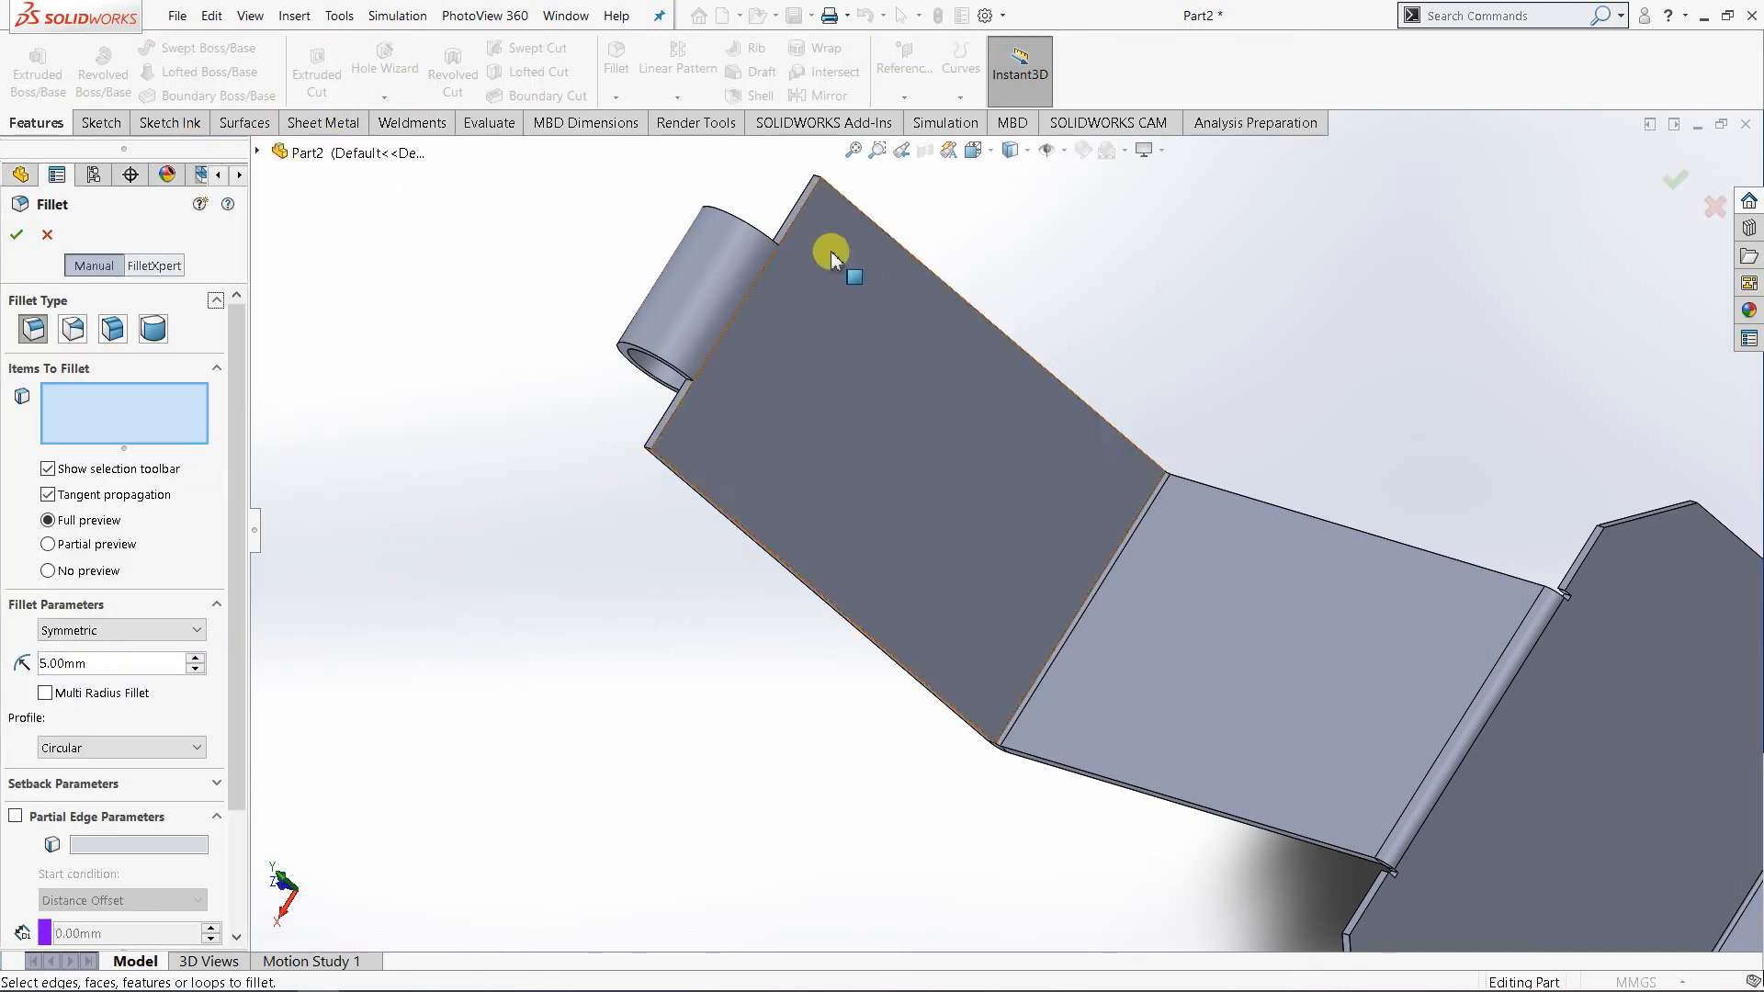
scroll(776, 212, "down", 3)
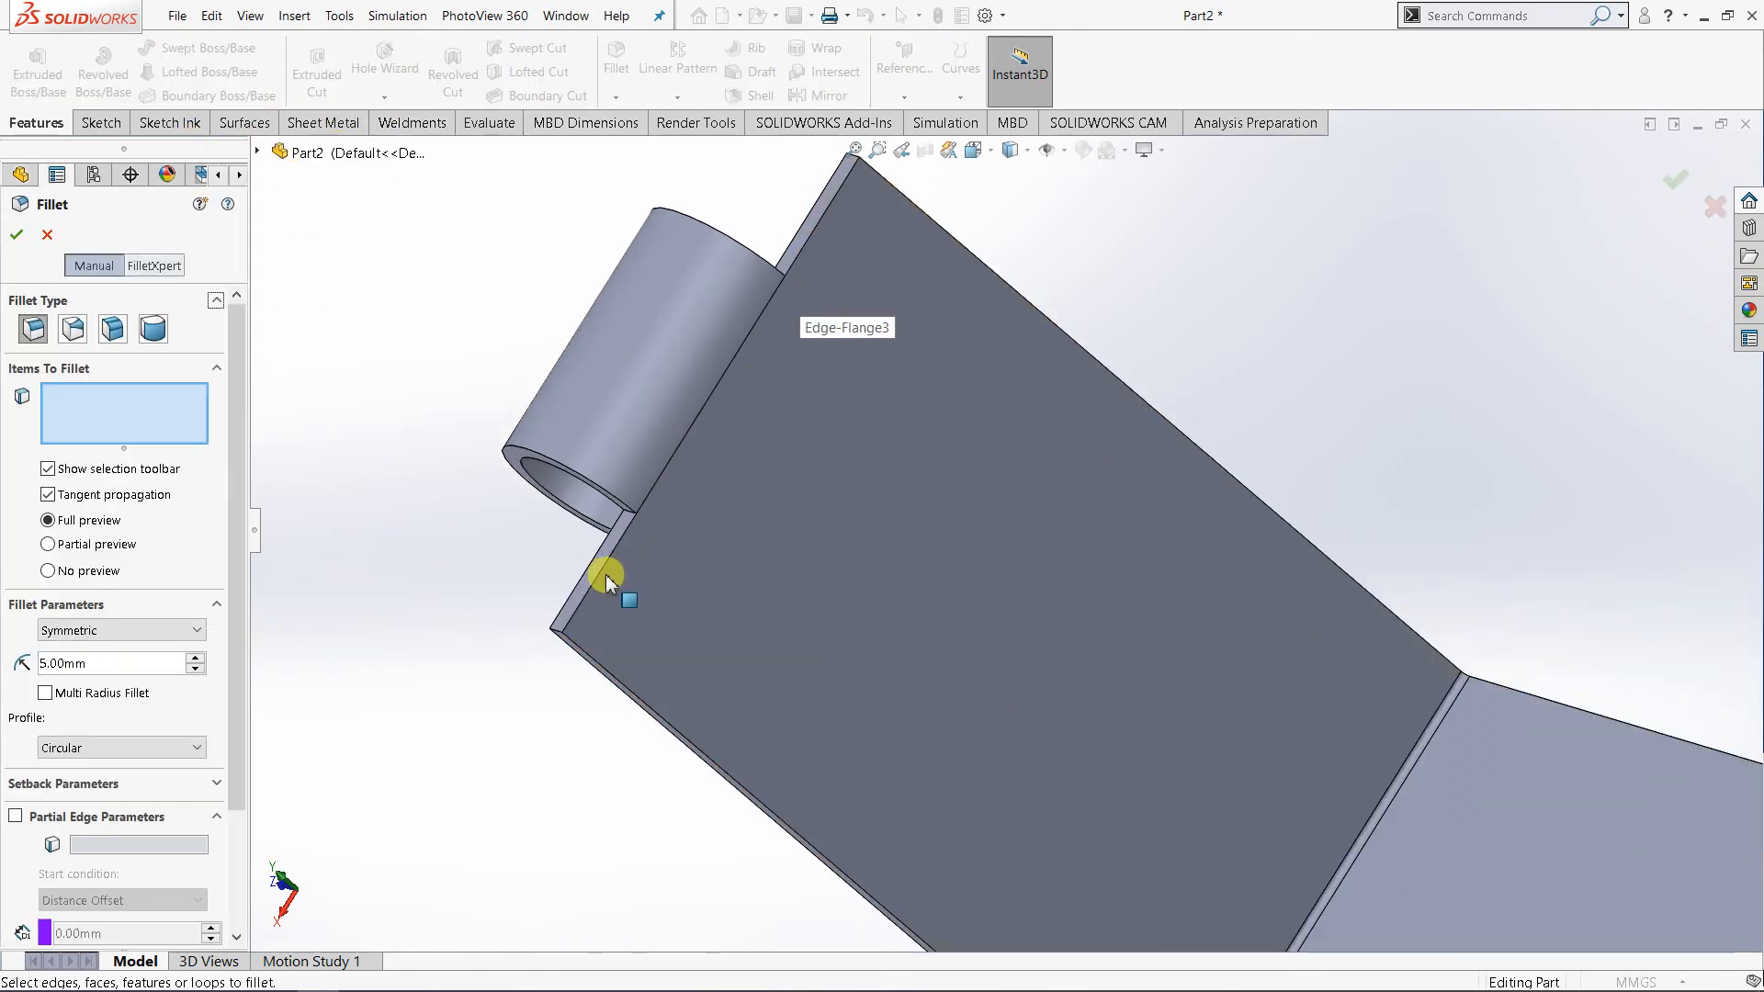
left_click(562, 634)
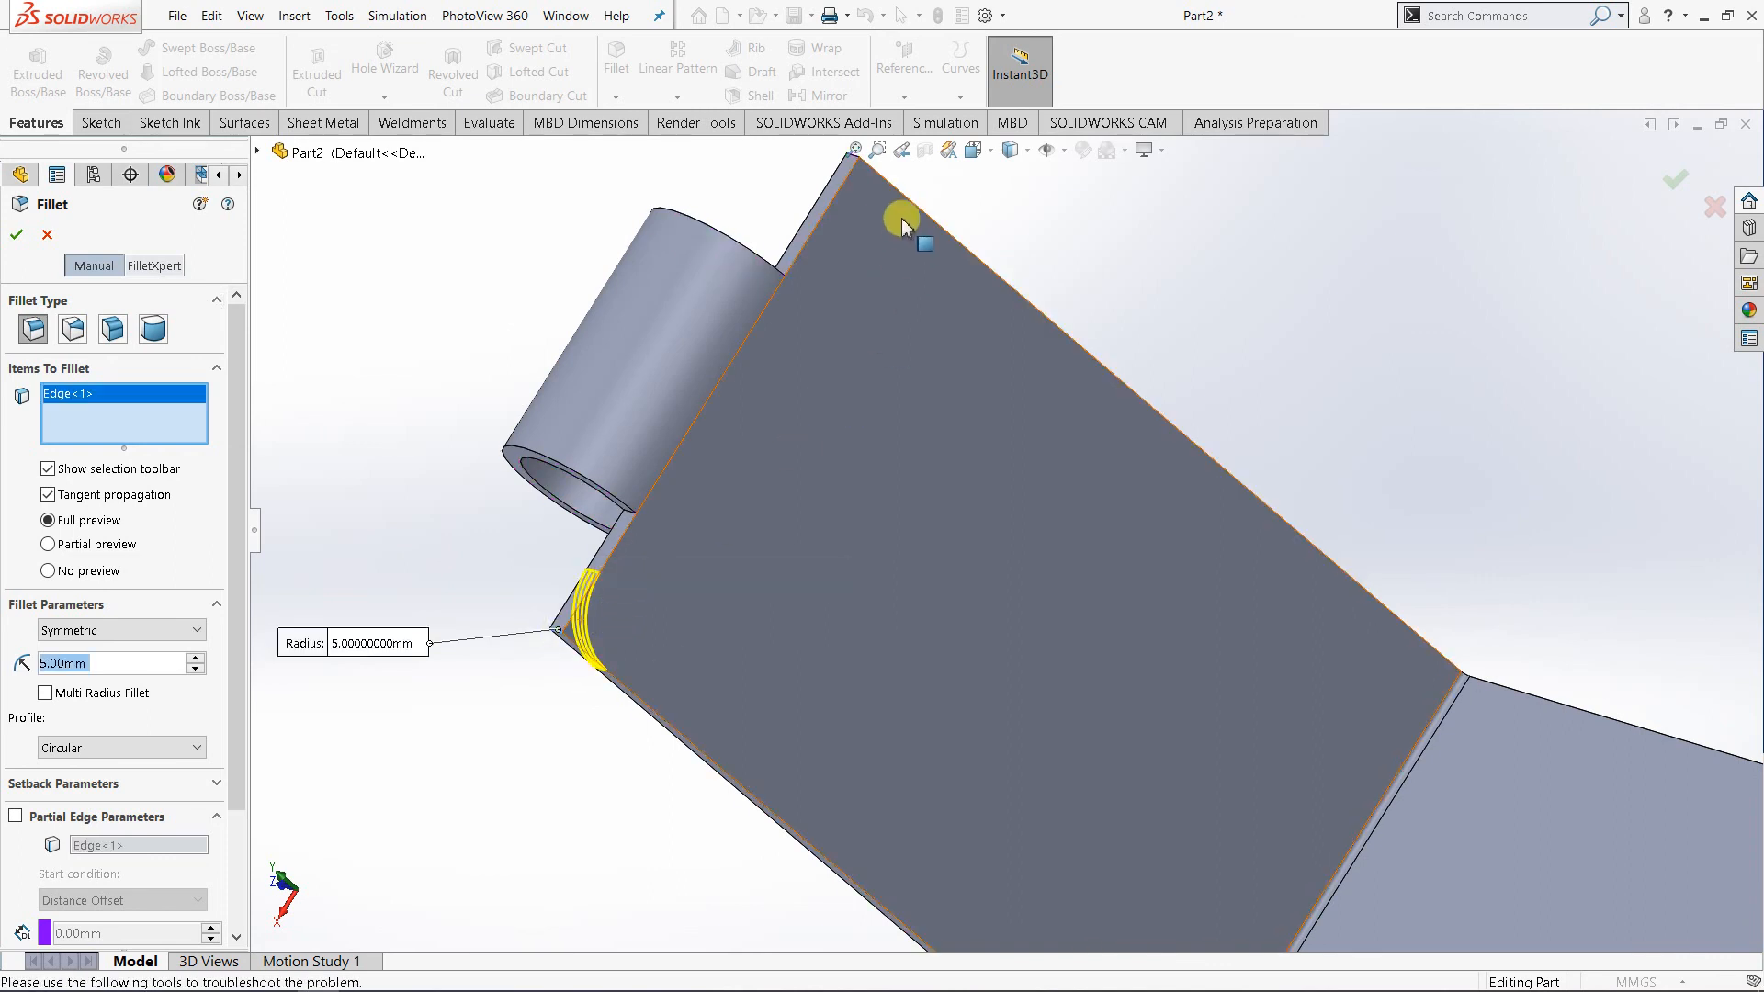
- Add the third flange's opposite corner edge beside the hem to the fillet and apply it
scroll(886, 212, "up", 2)
middle_click_drag(899, 285, 874, 245)
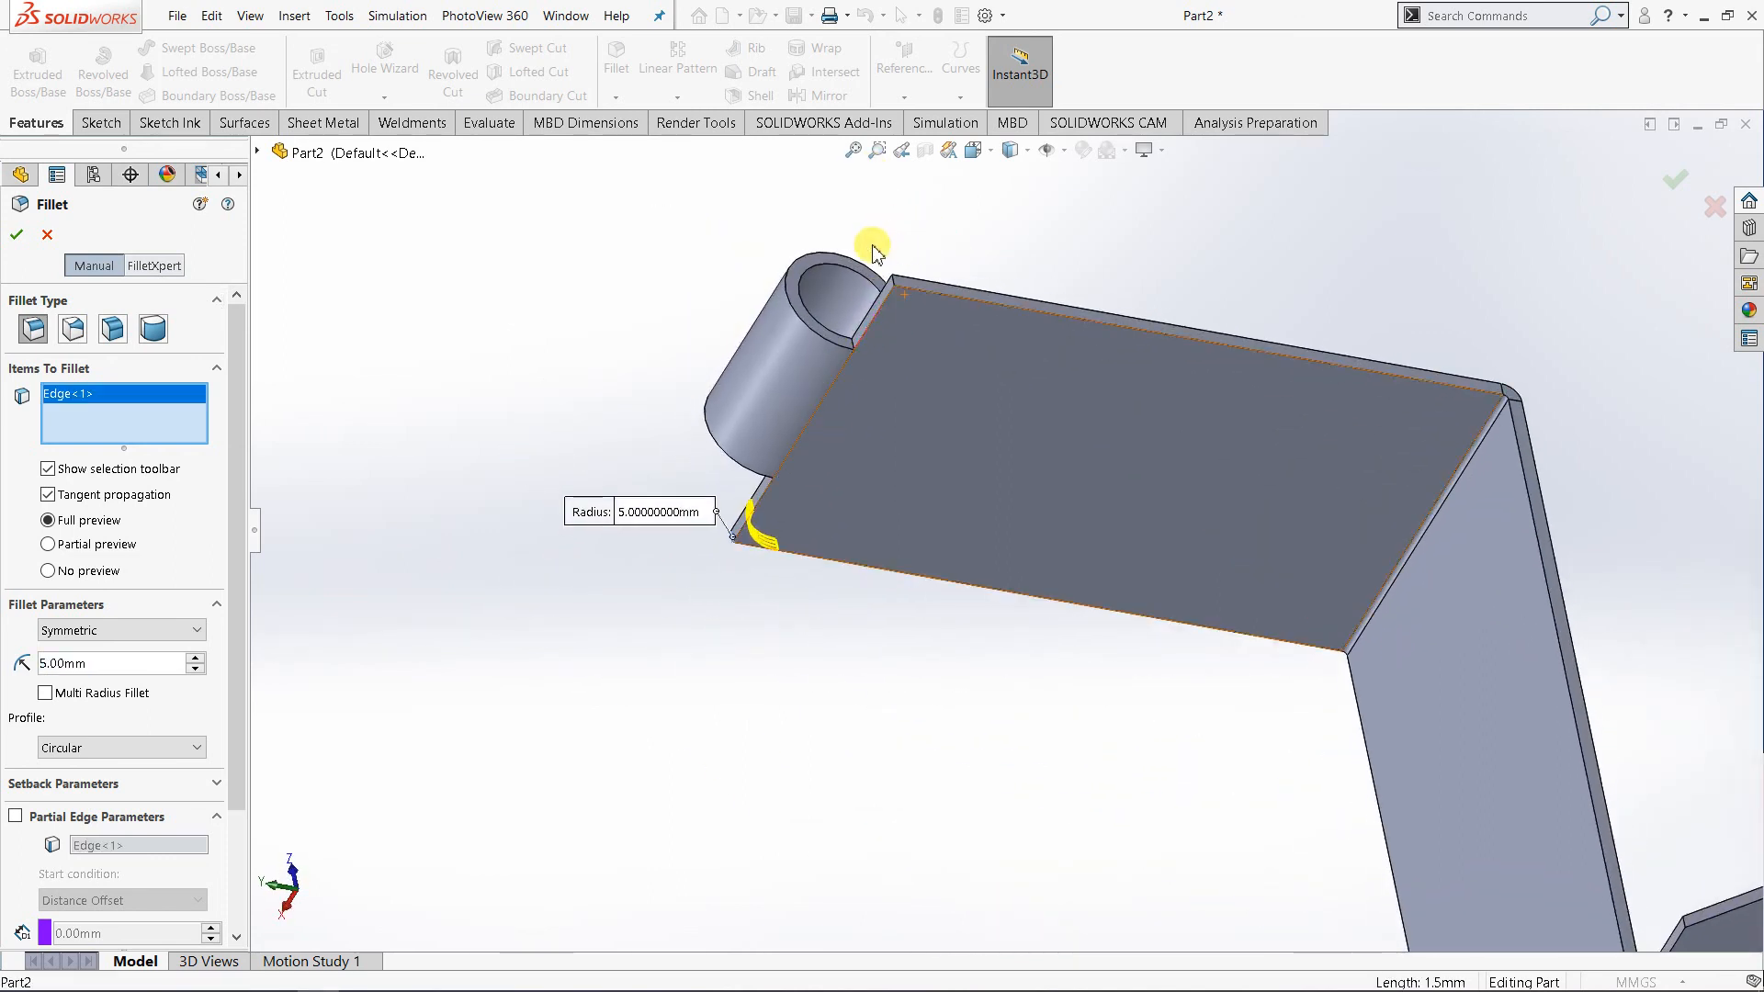
scroll(914, 382, "down", 4)
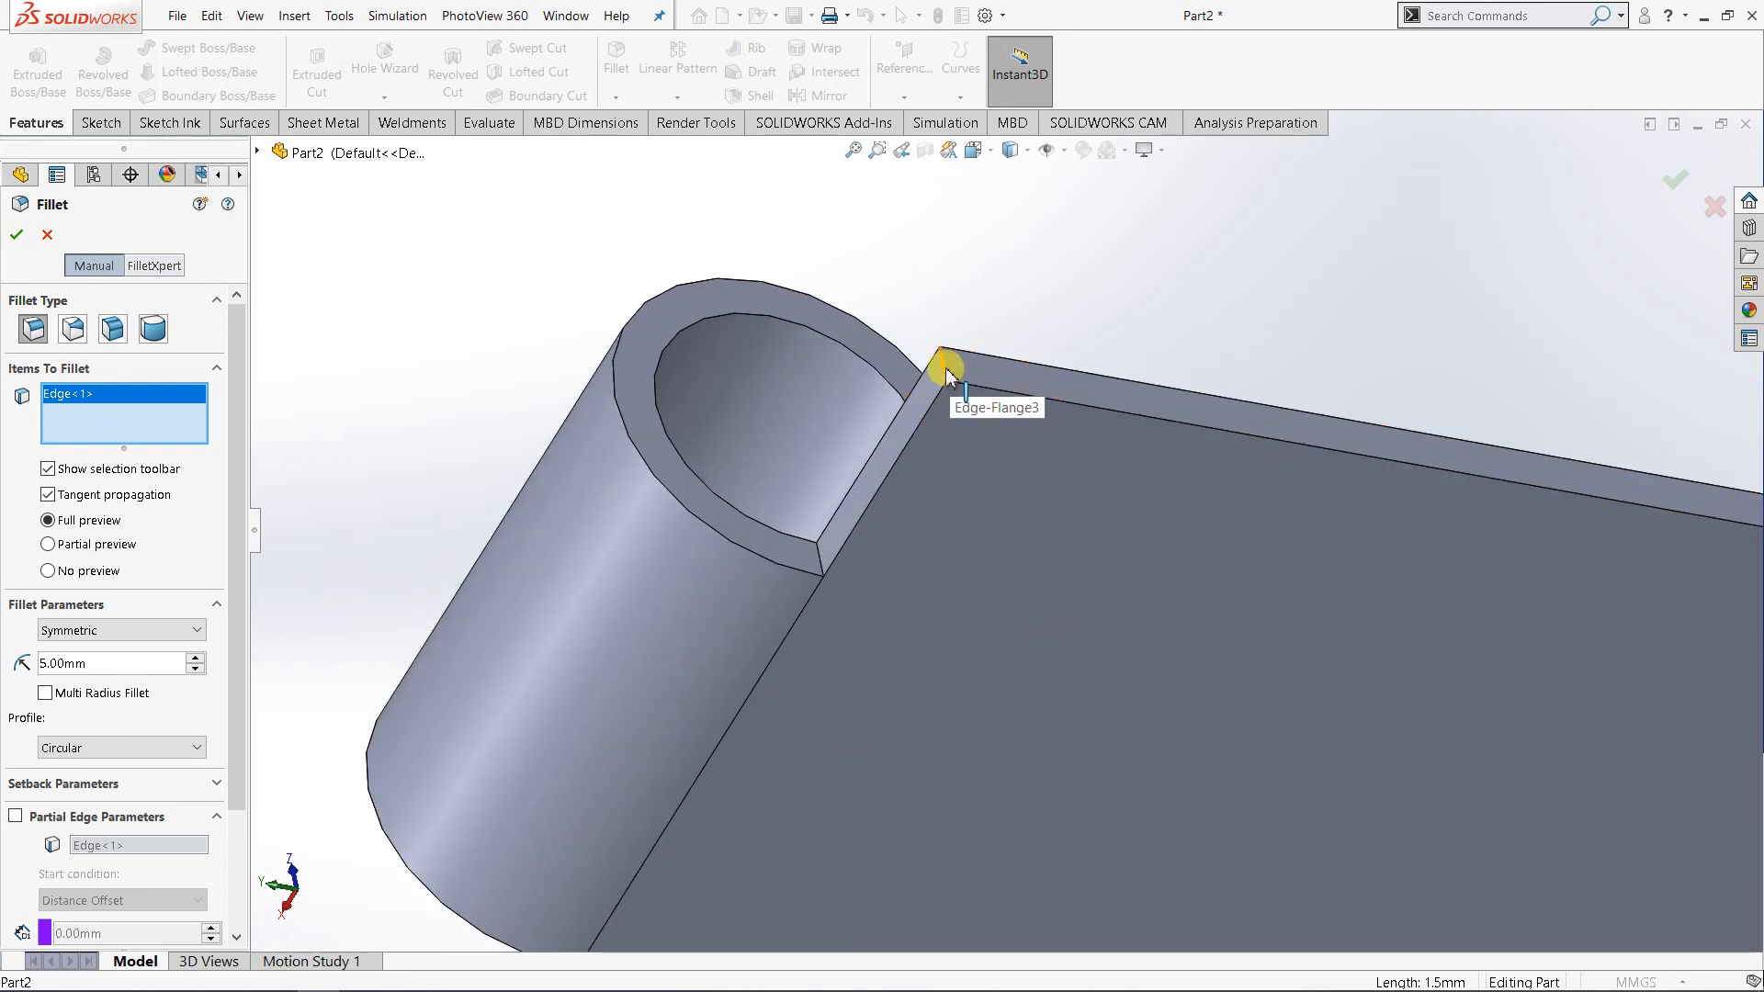
left_click(945, 366)
scroll(983, 530, "up", 4)
middle_click_drag(999, 563, 1231, 505)
scroll(1232, 510, "down", 3)
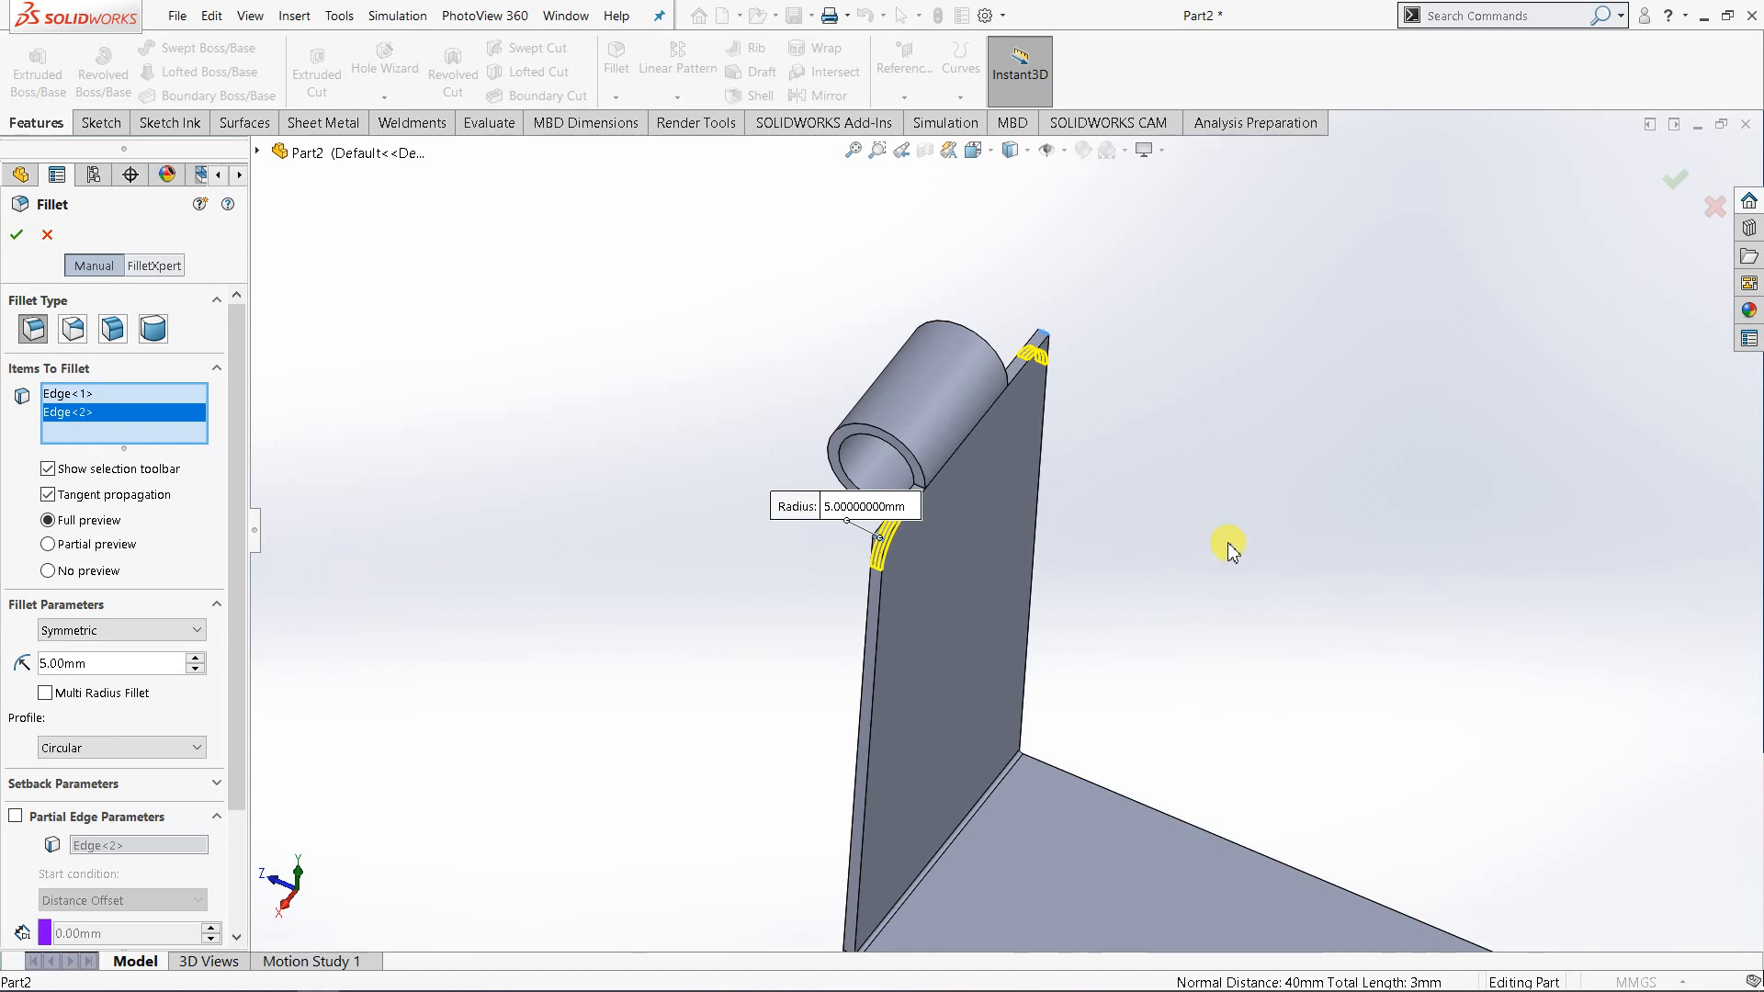
scroll(1263, 593, "up", 8)
scroll(1251, 636, "down", 5)
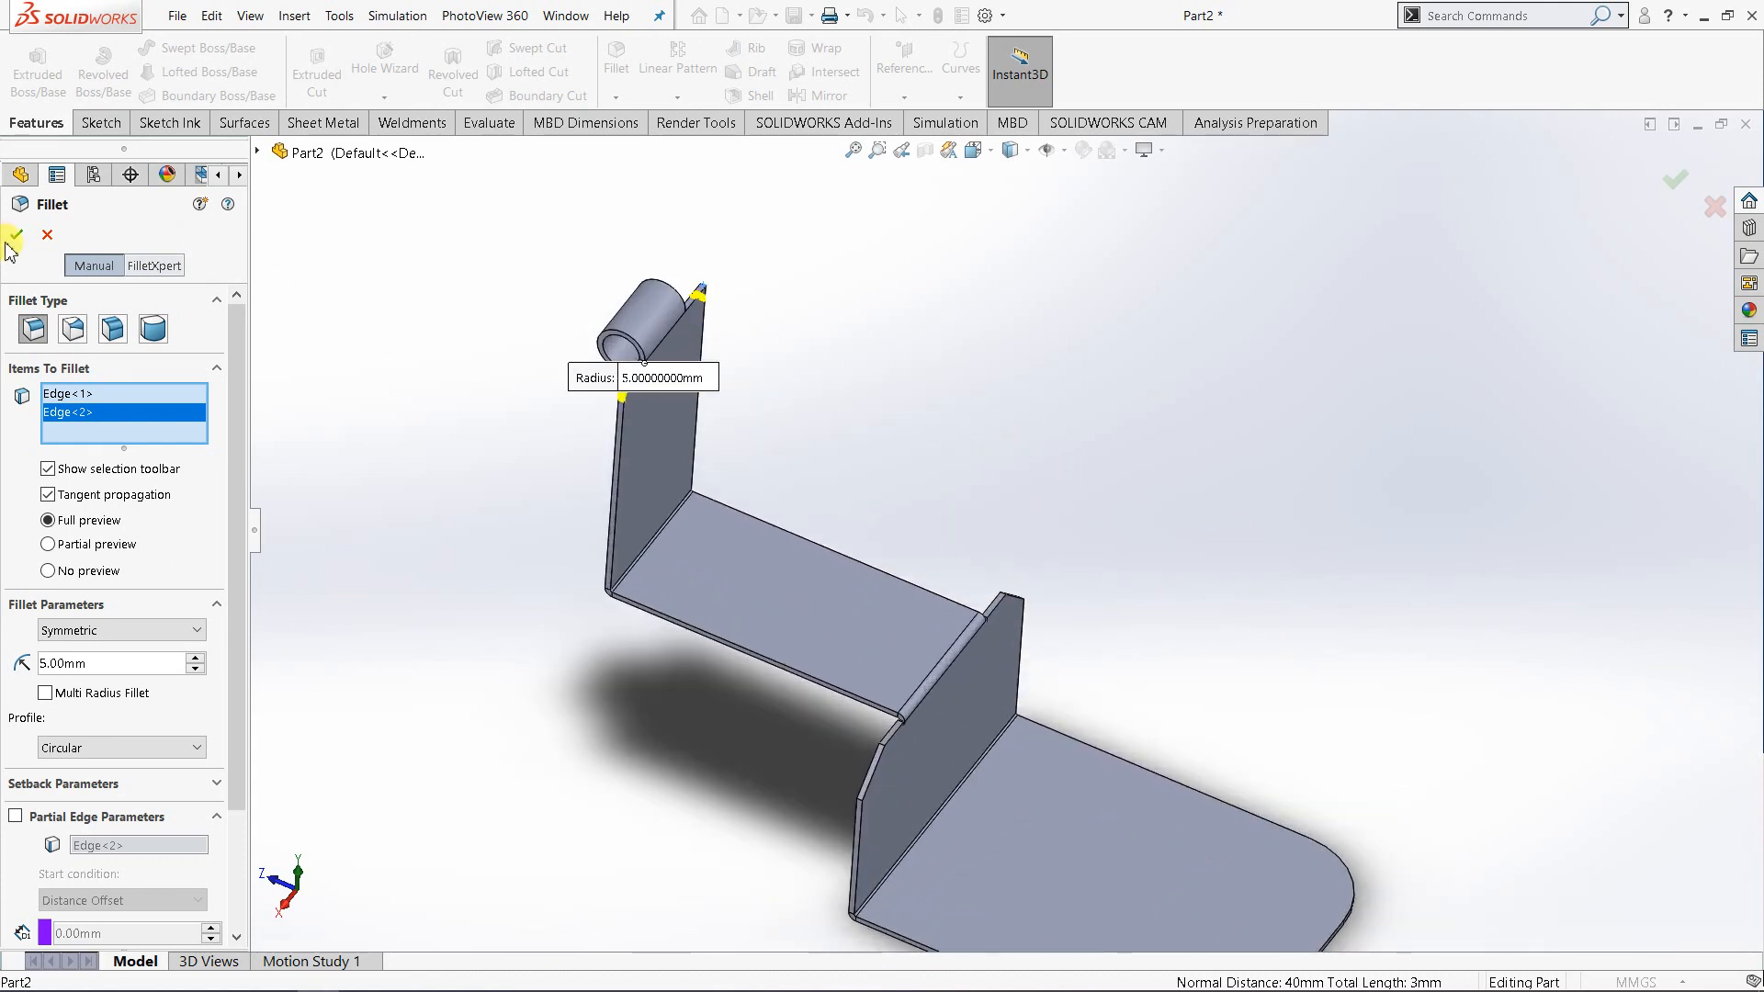
left_click(15, 241)
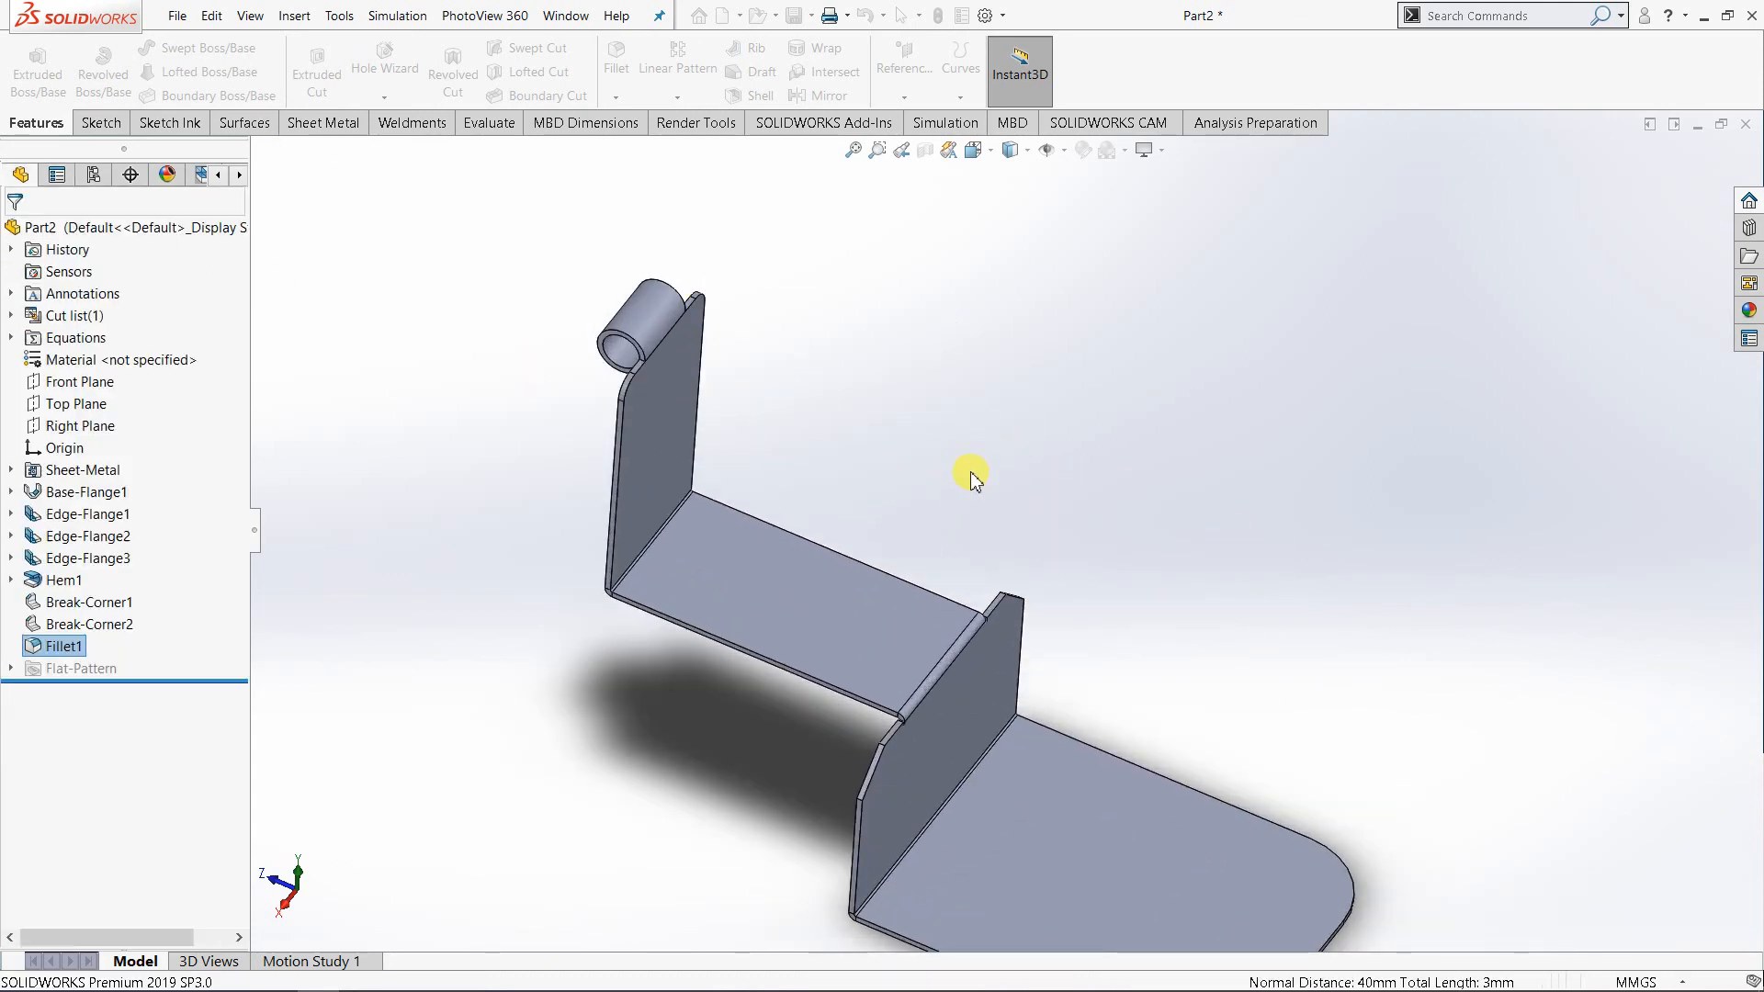
- Flatten the sheet metal part in isometric orientation to examine its flat pattern, and return it to the folded state
left_click(977, 150)
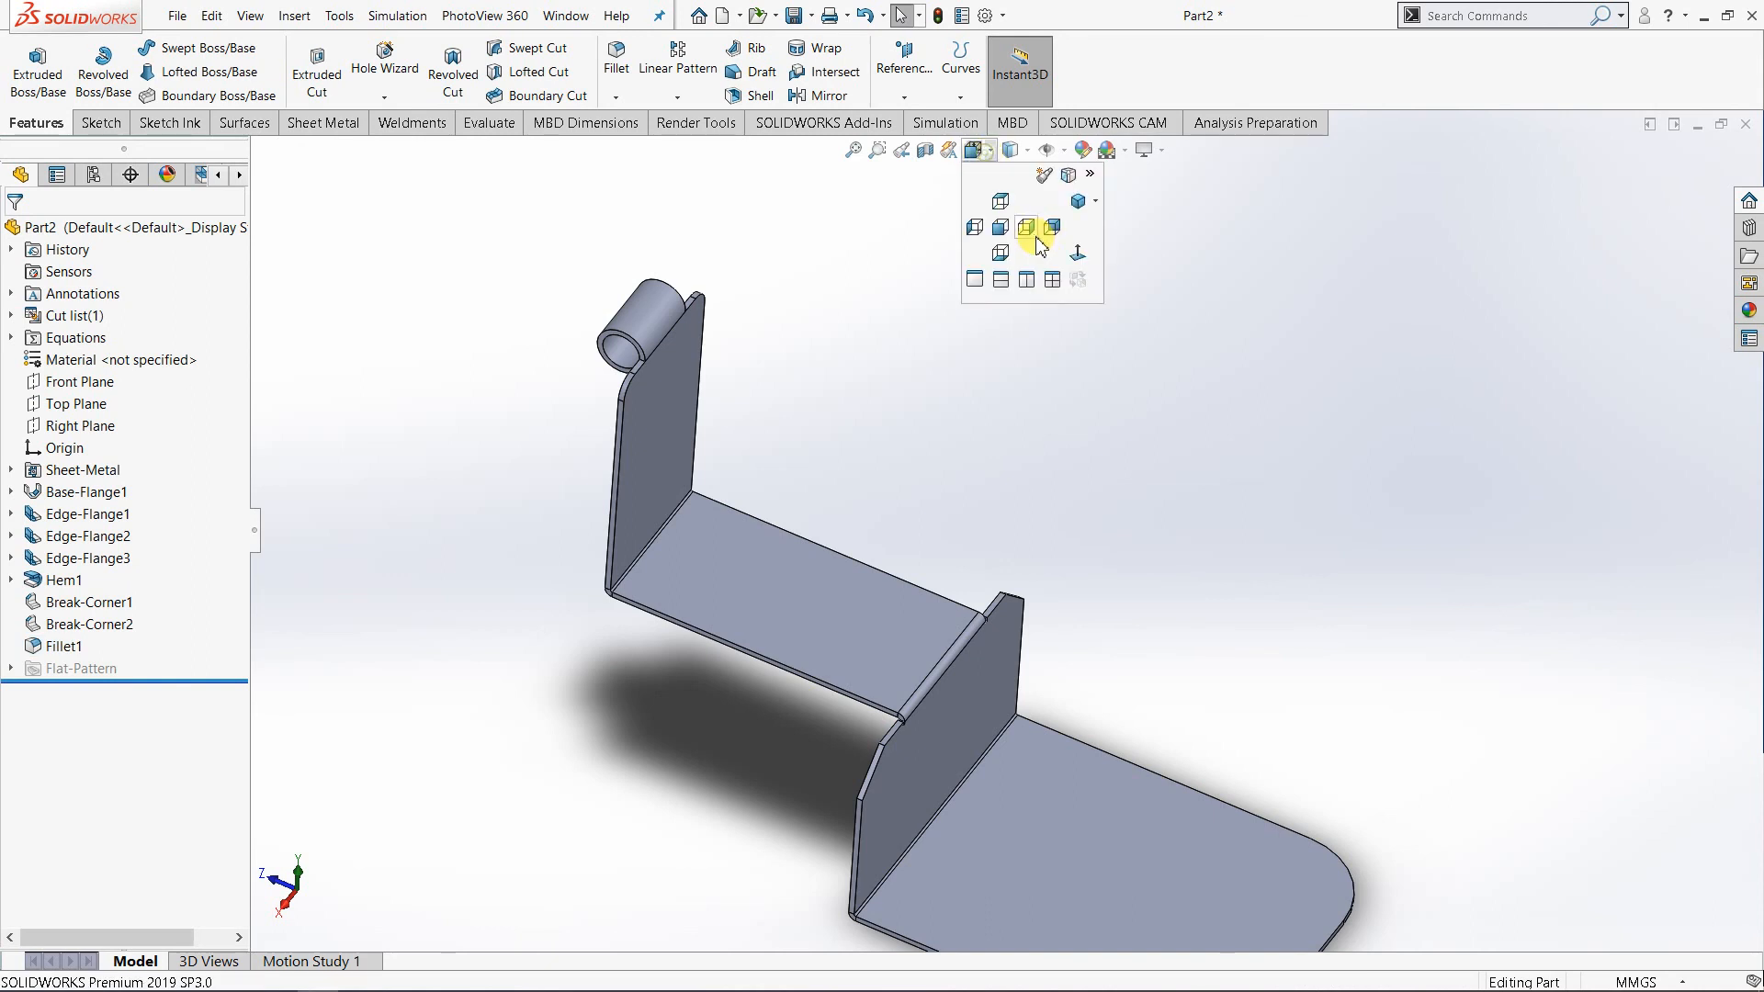
left_click(1096, 204)
key("ctrl+7")
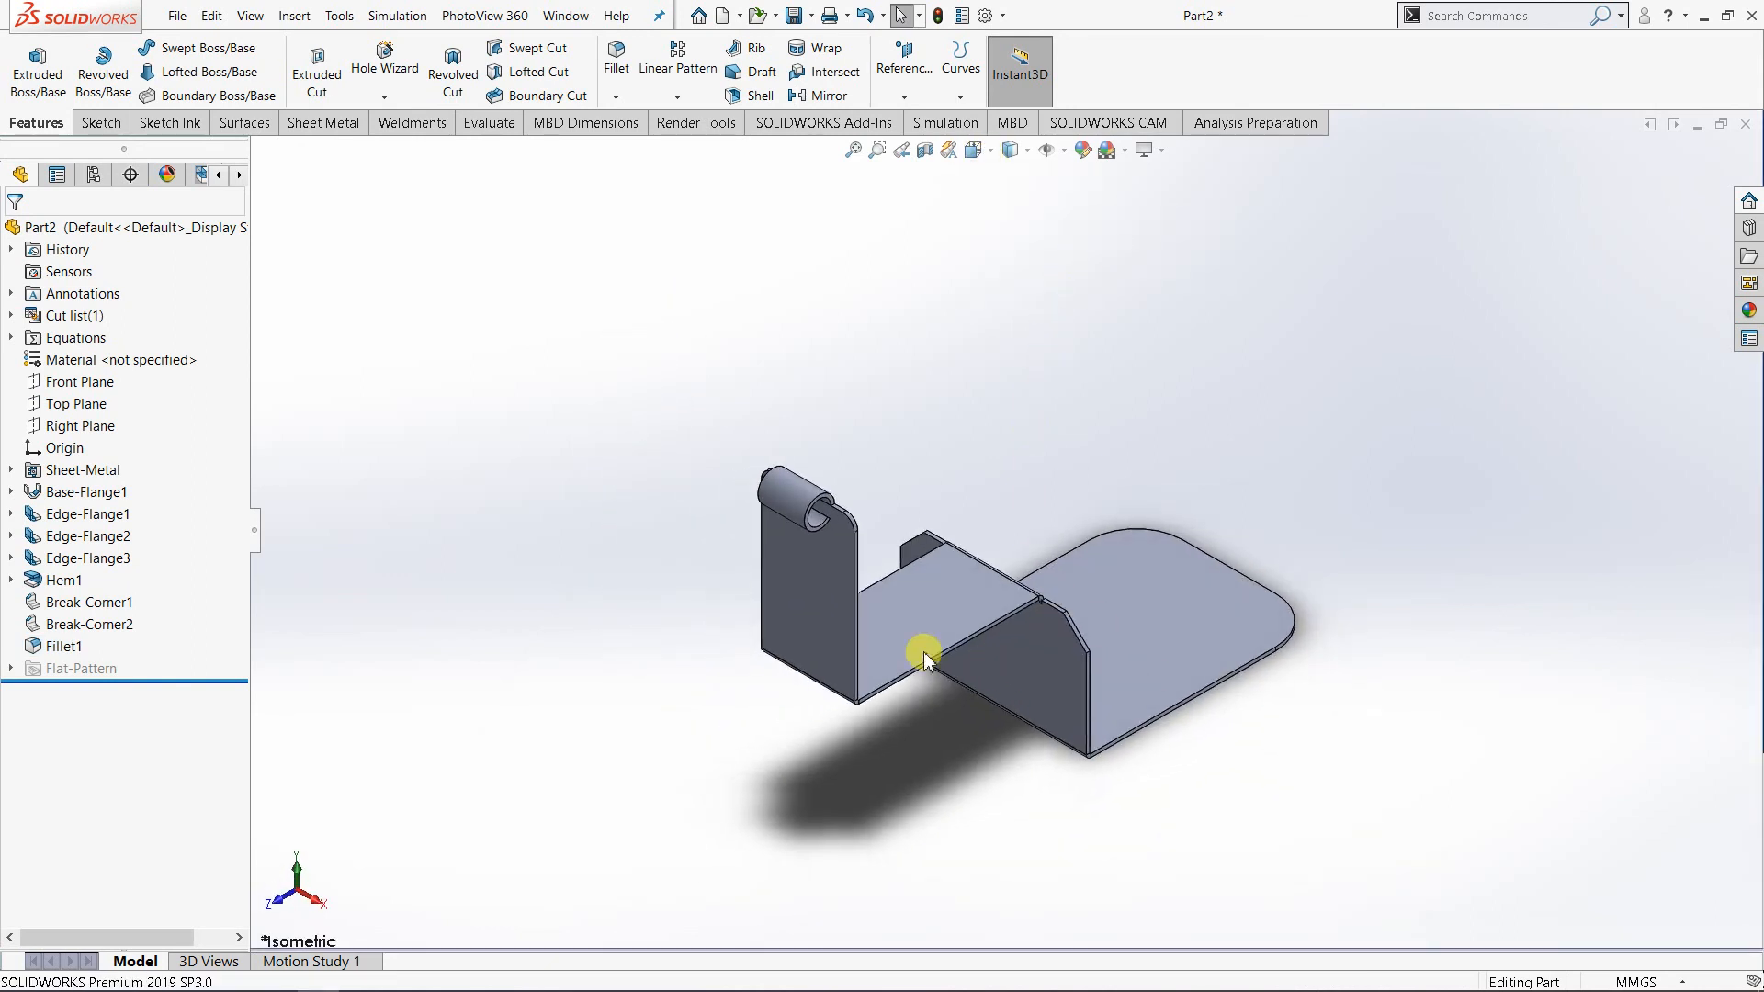
left_click(323, 122)
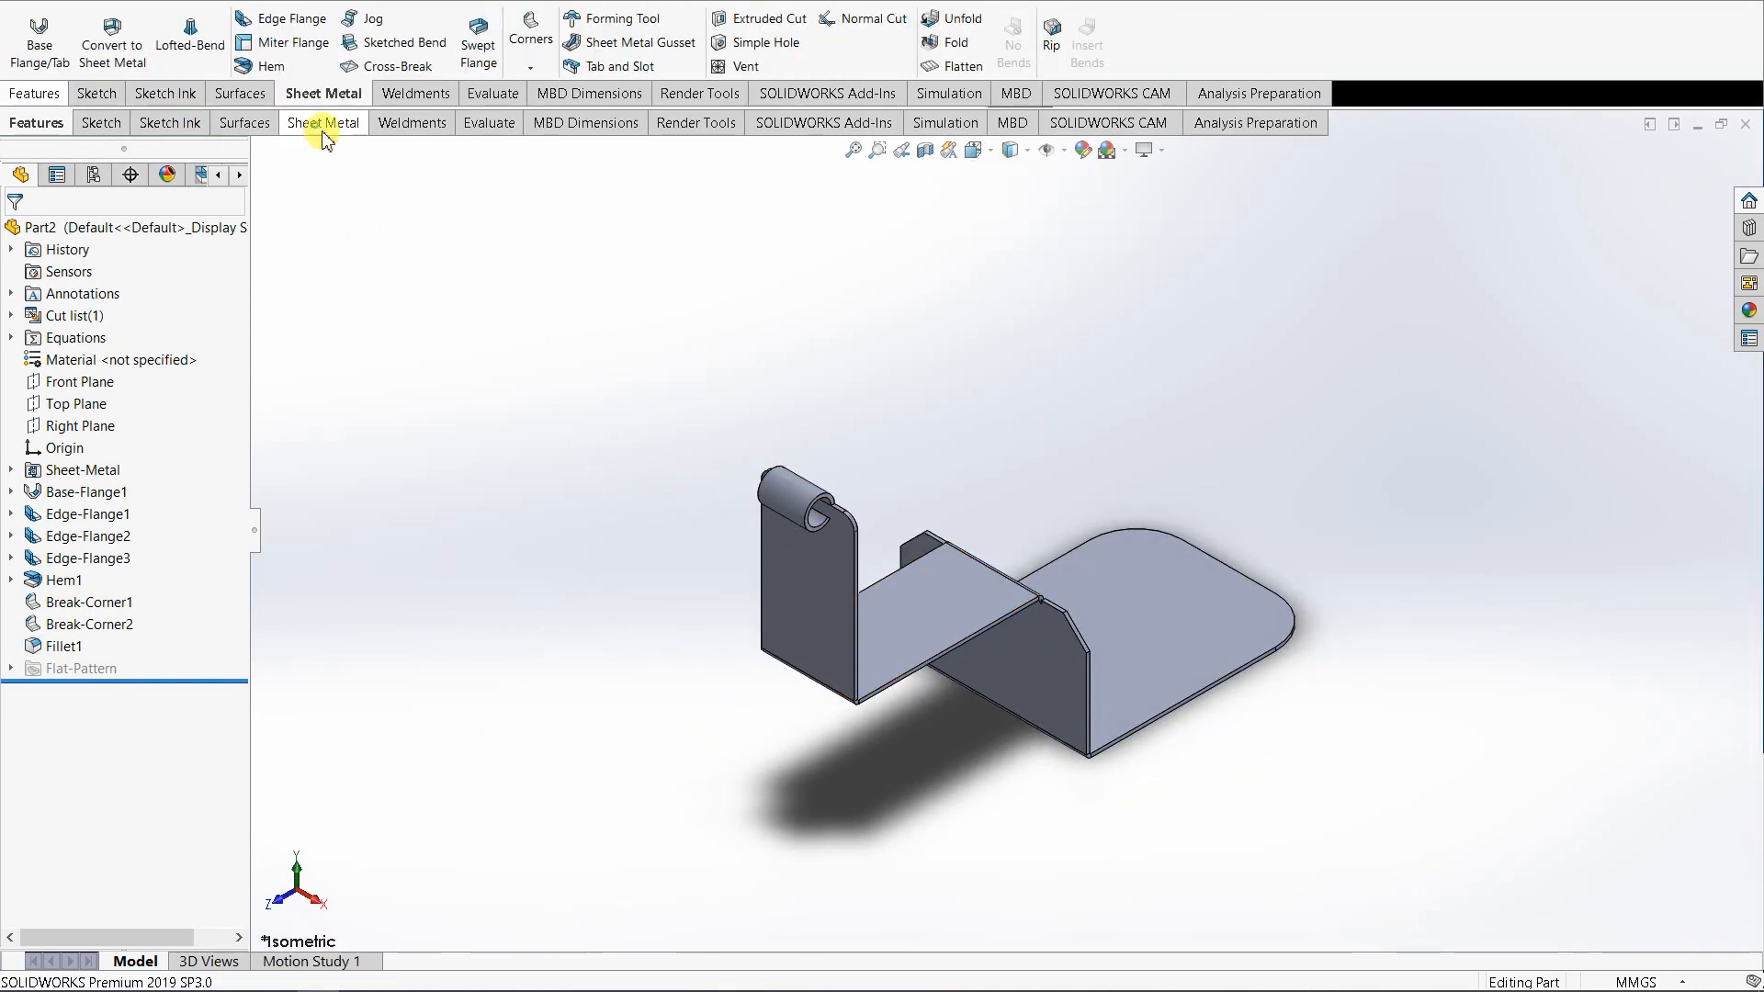
left_click(955, 95)
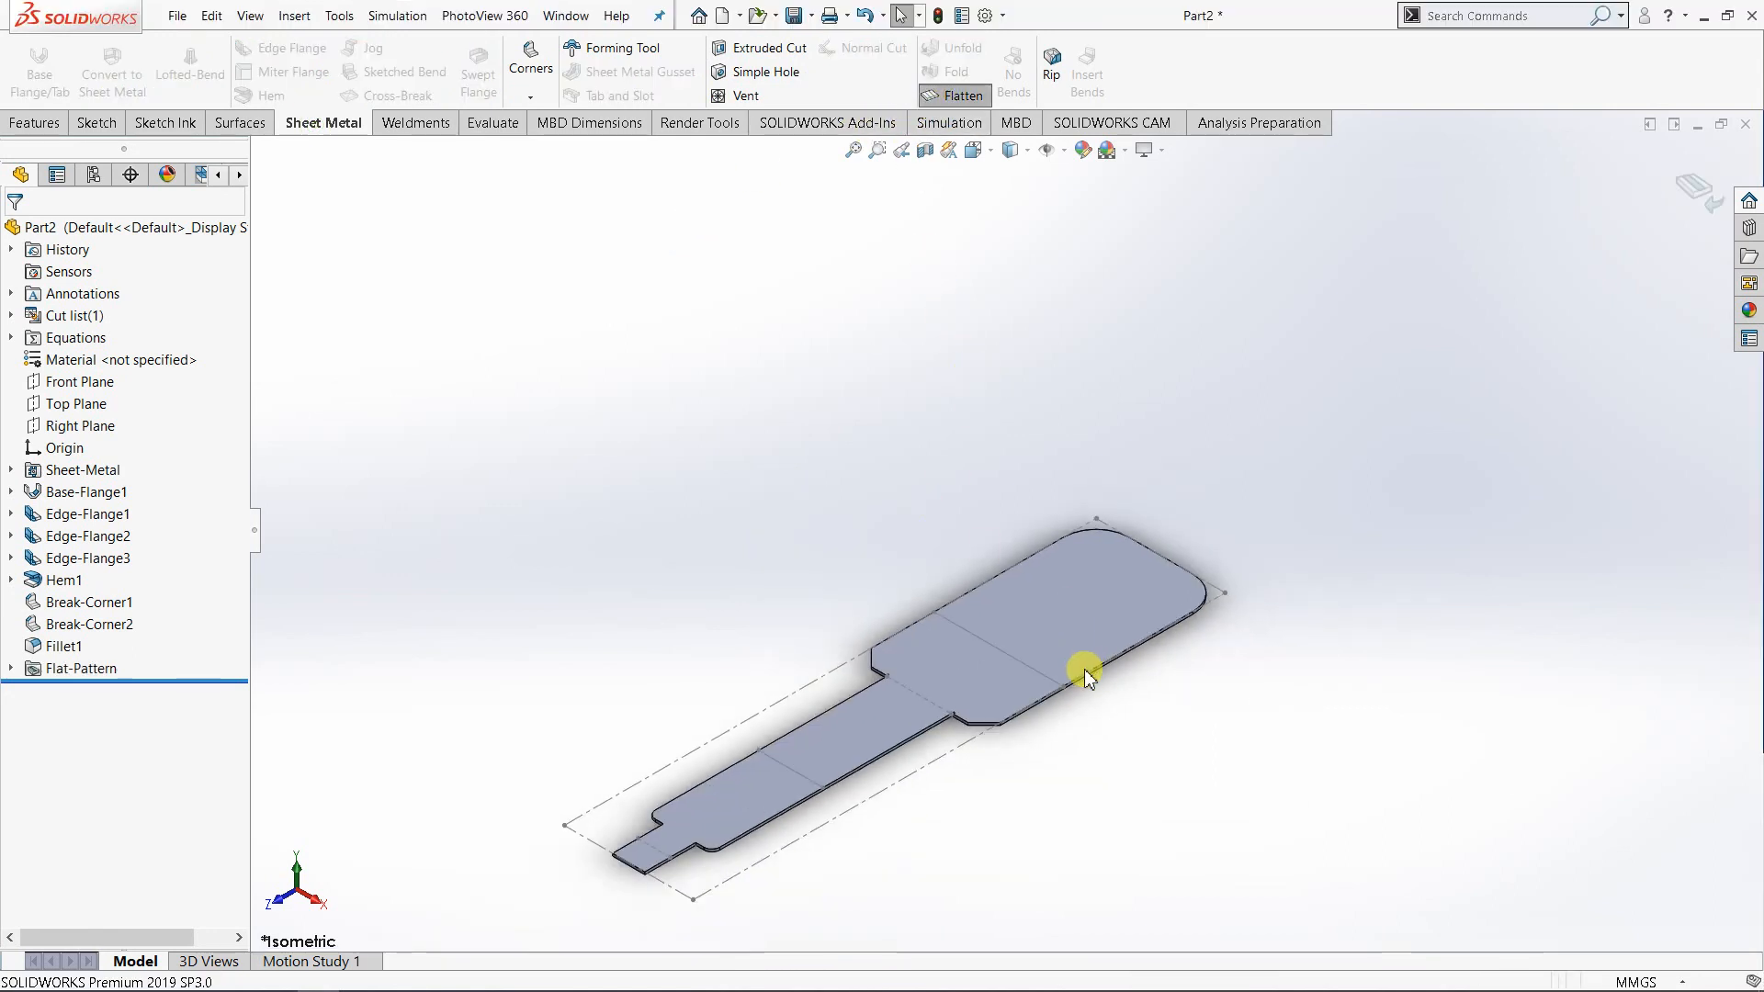
middle_click_drag(1075, 669, 1164, 681)
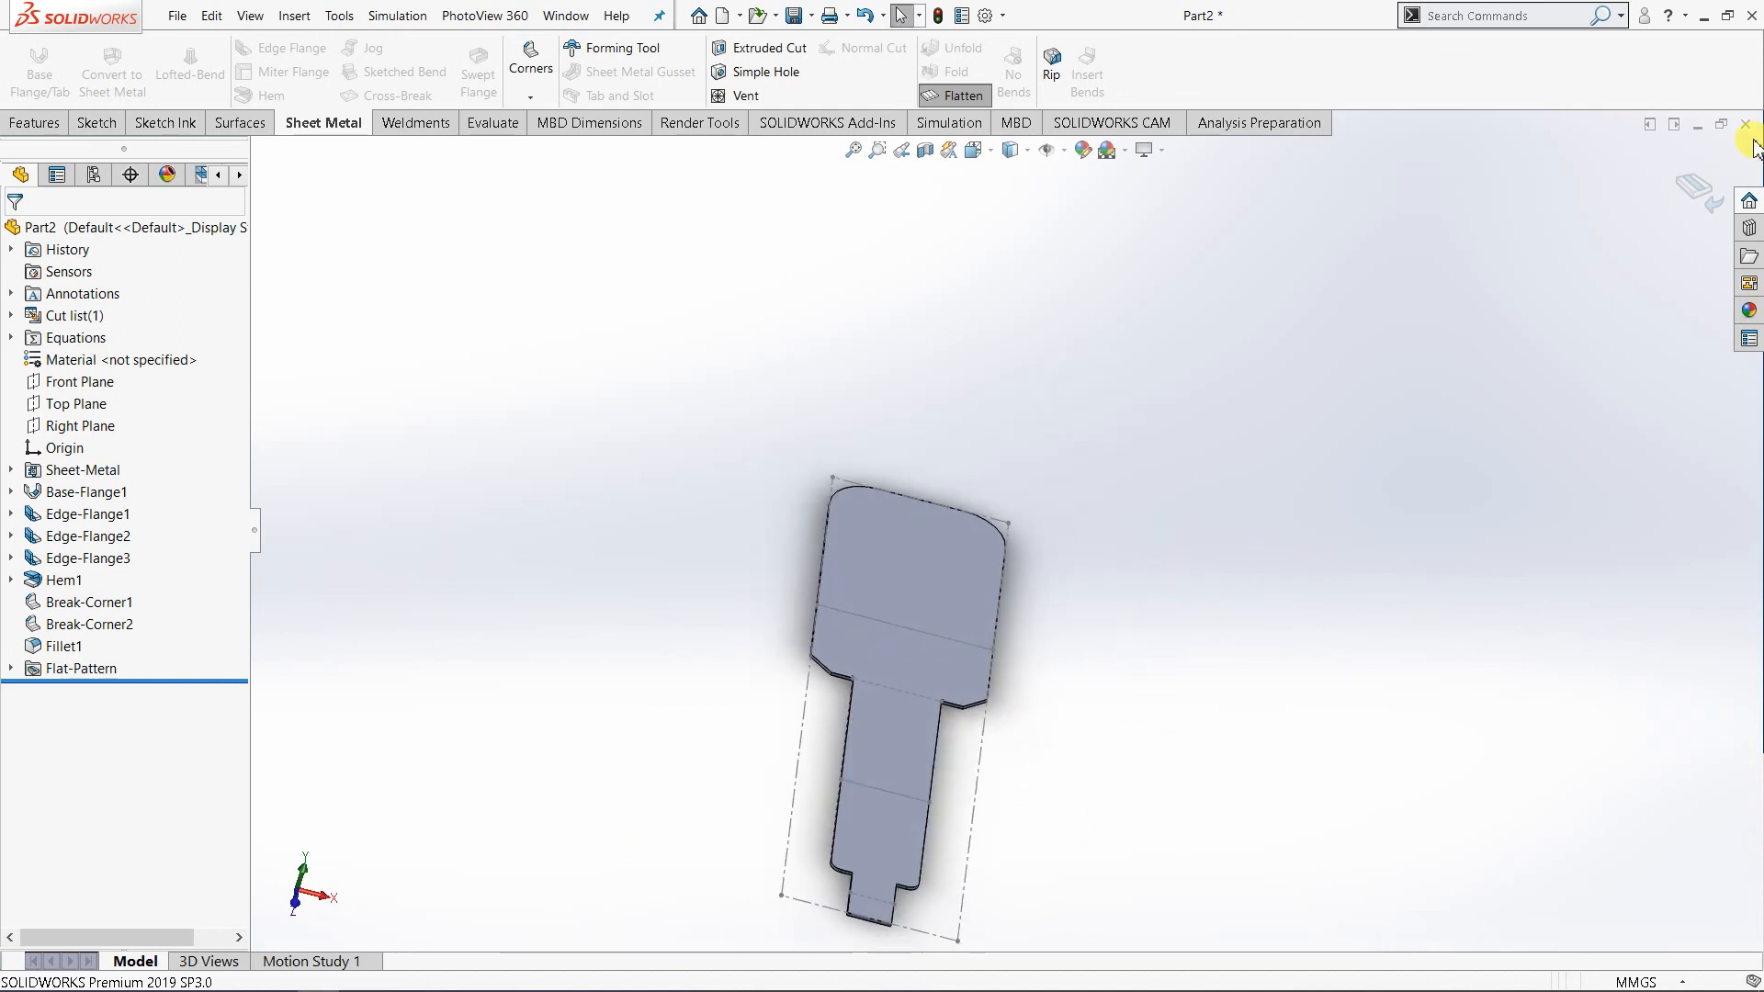
left_click(1697, 187)
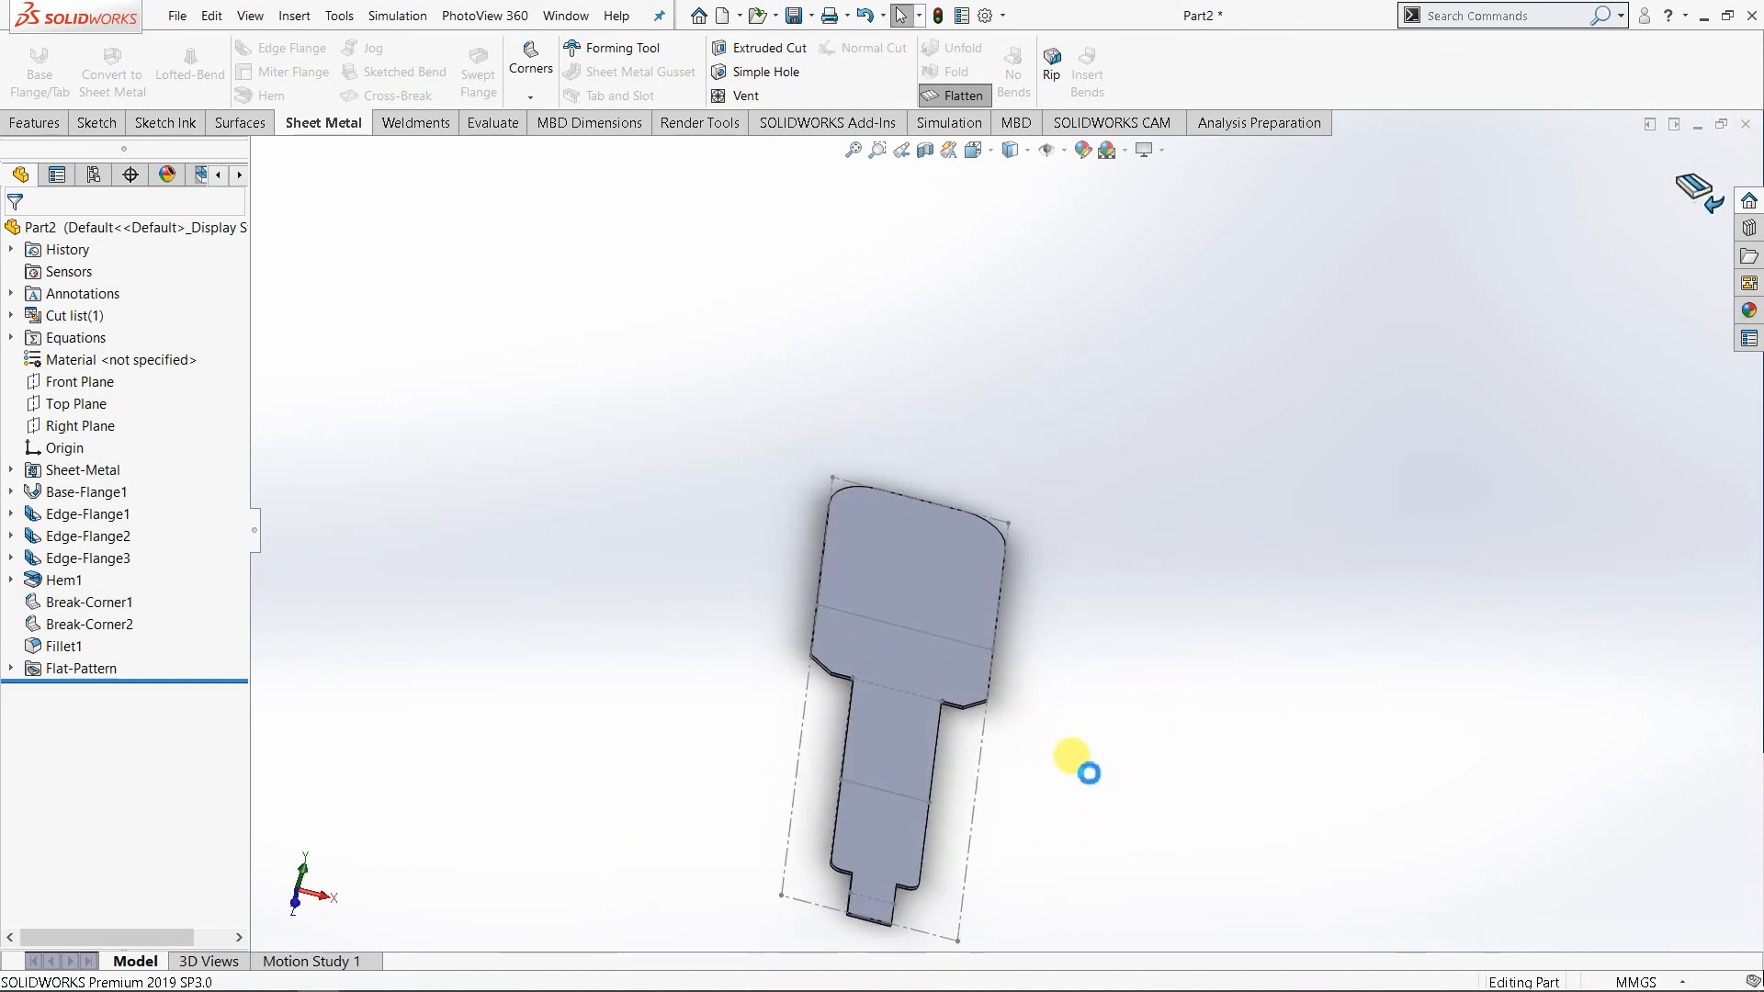
middle_click_drag(980, 780, 806, 680)
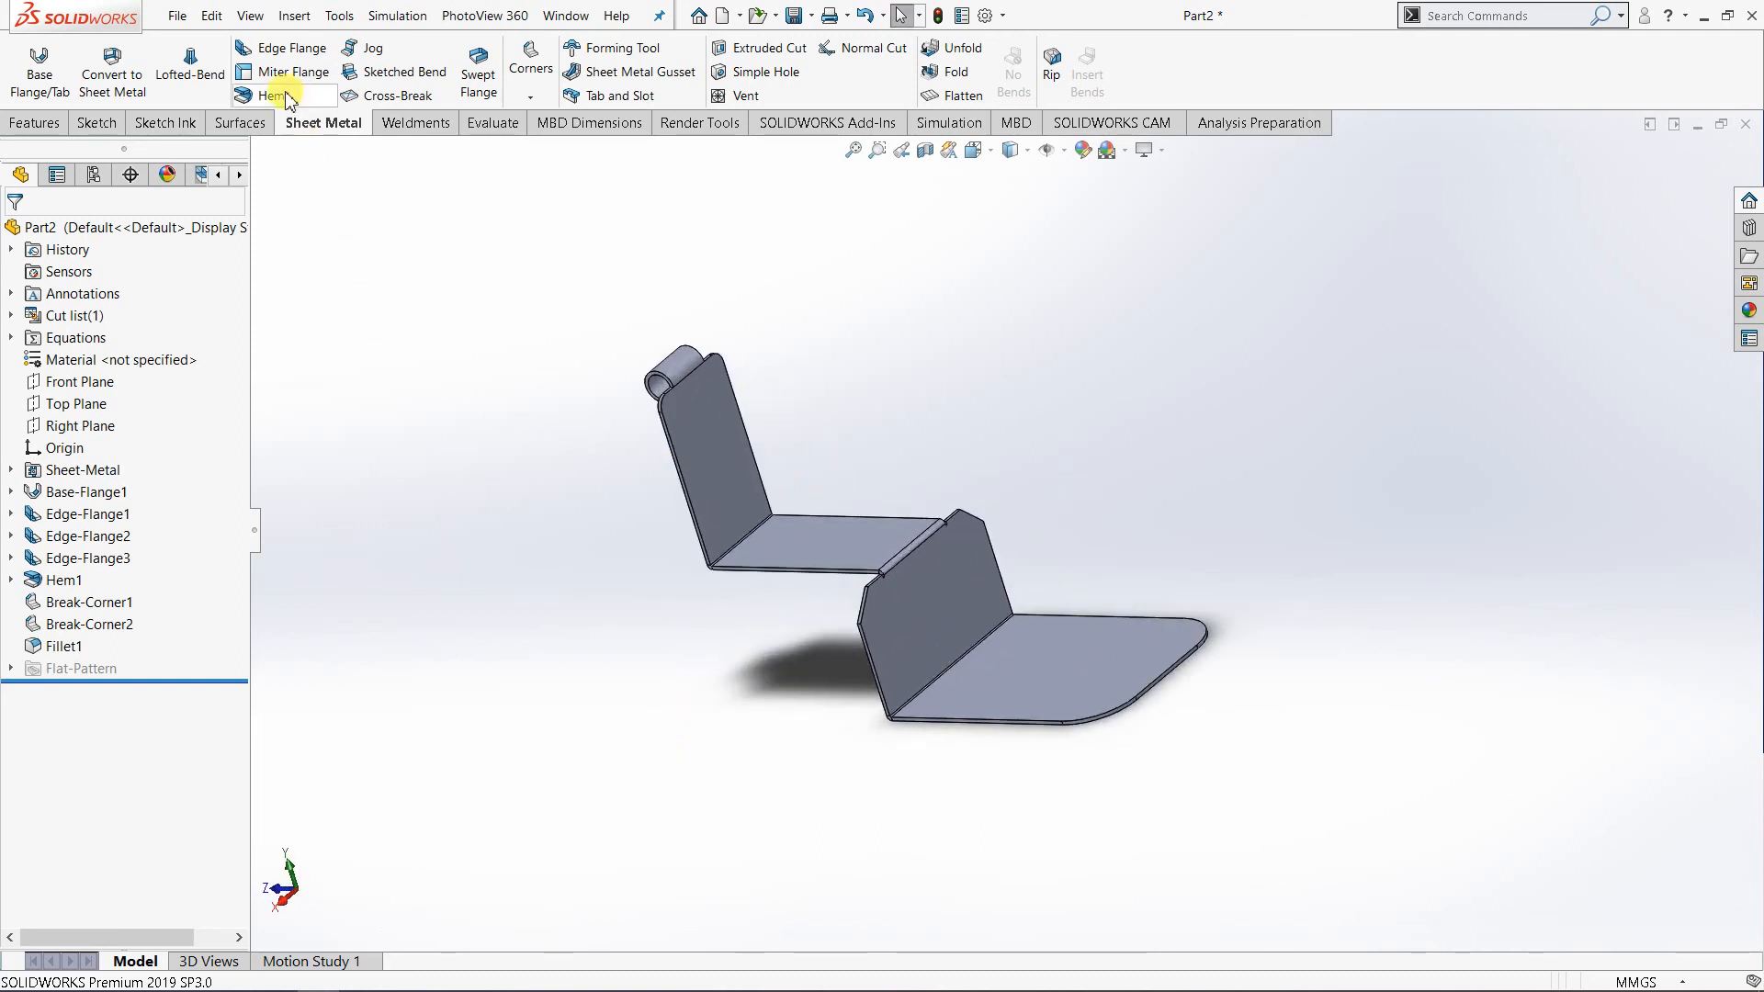
left_click(286, 51)
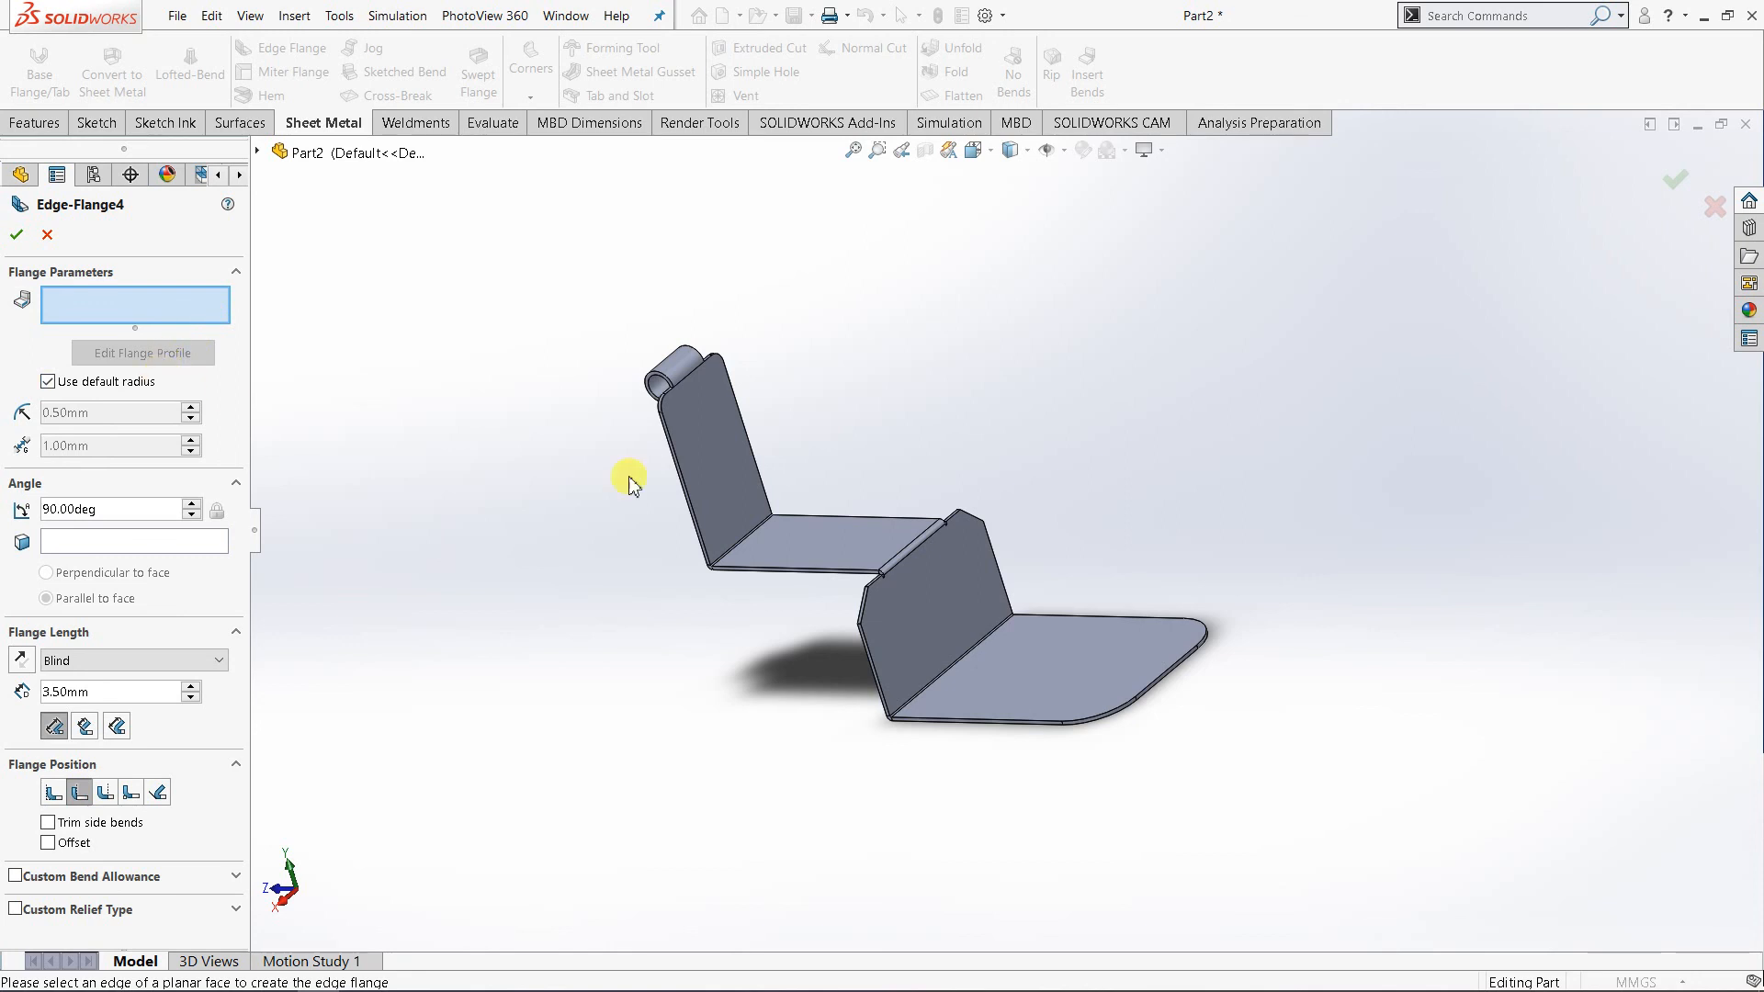
key("Escape")
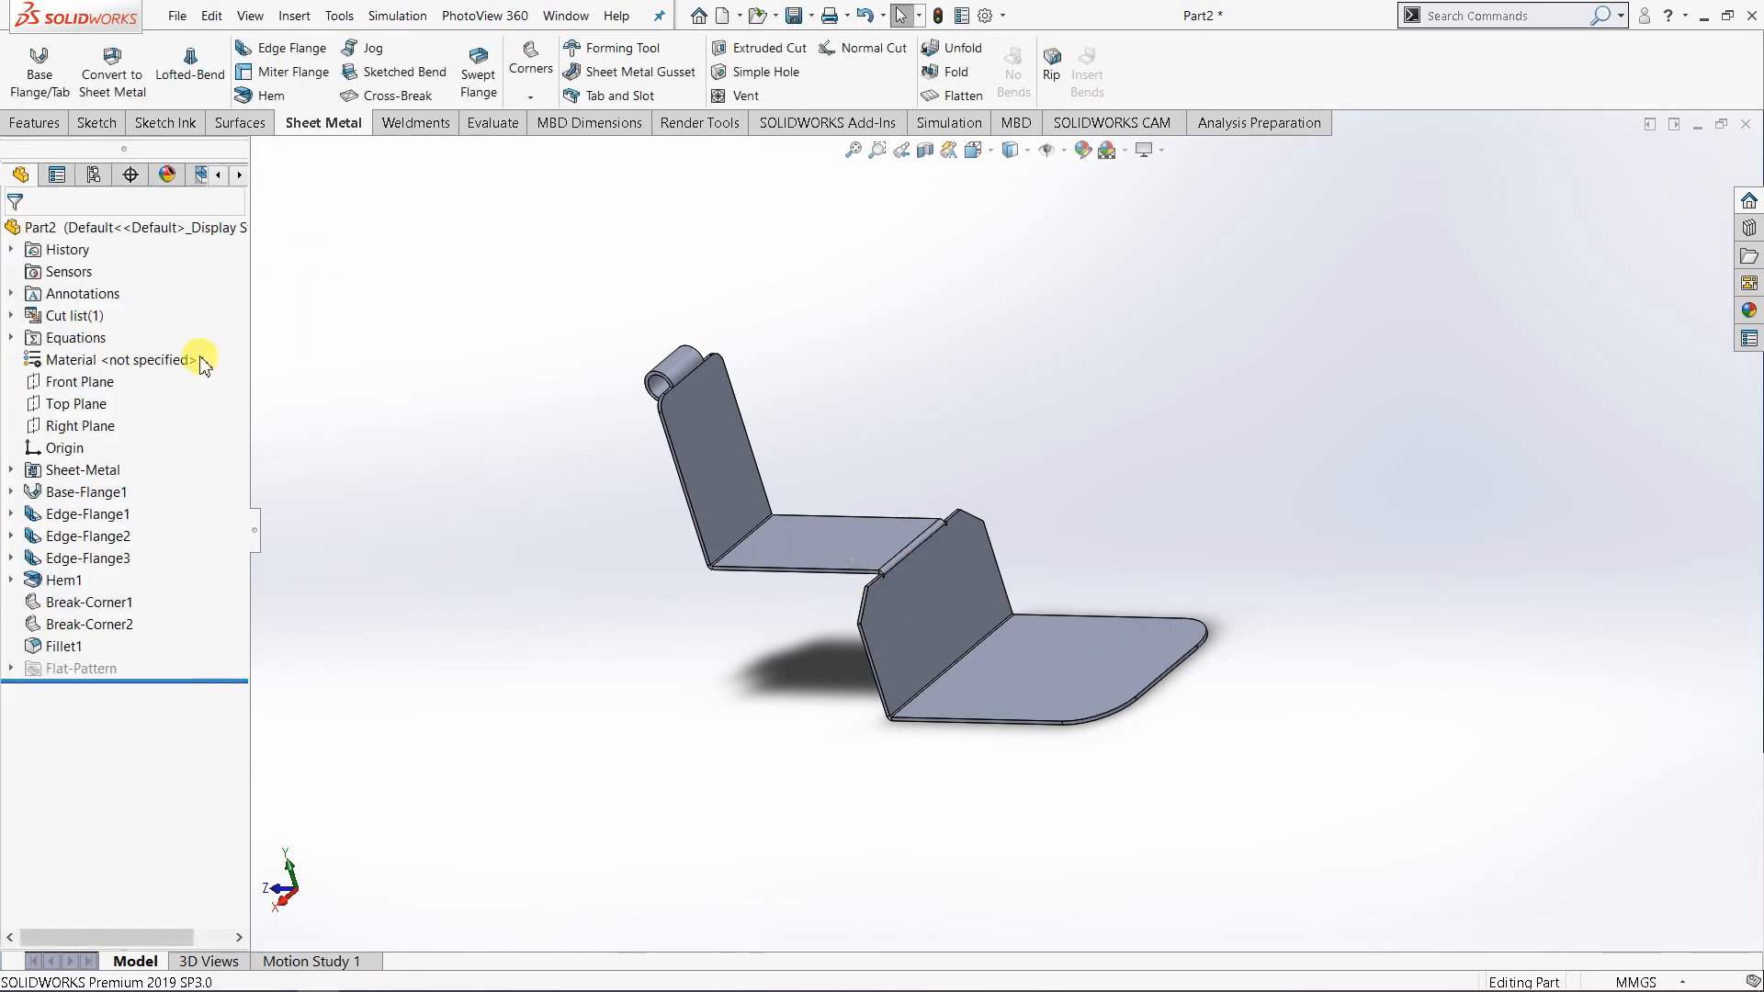
scroll(996, 561, "down", 1)
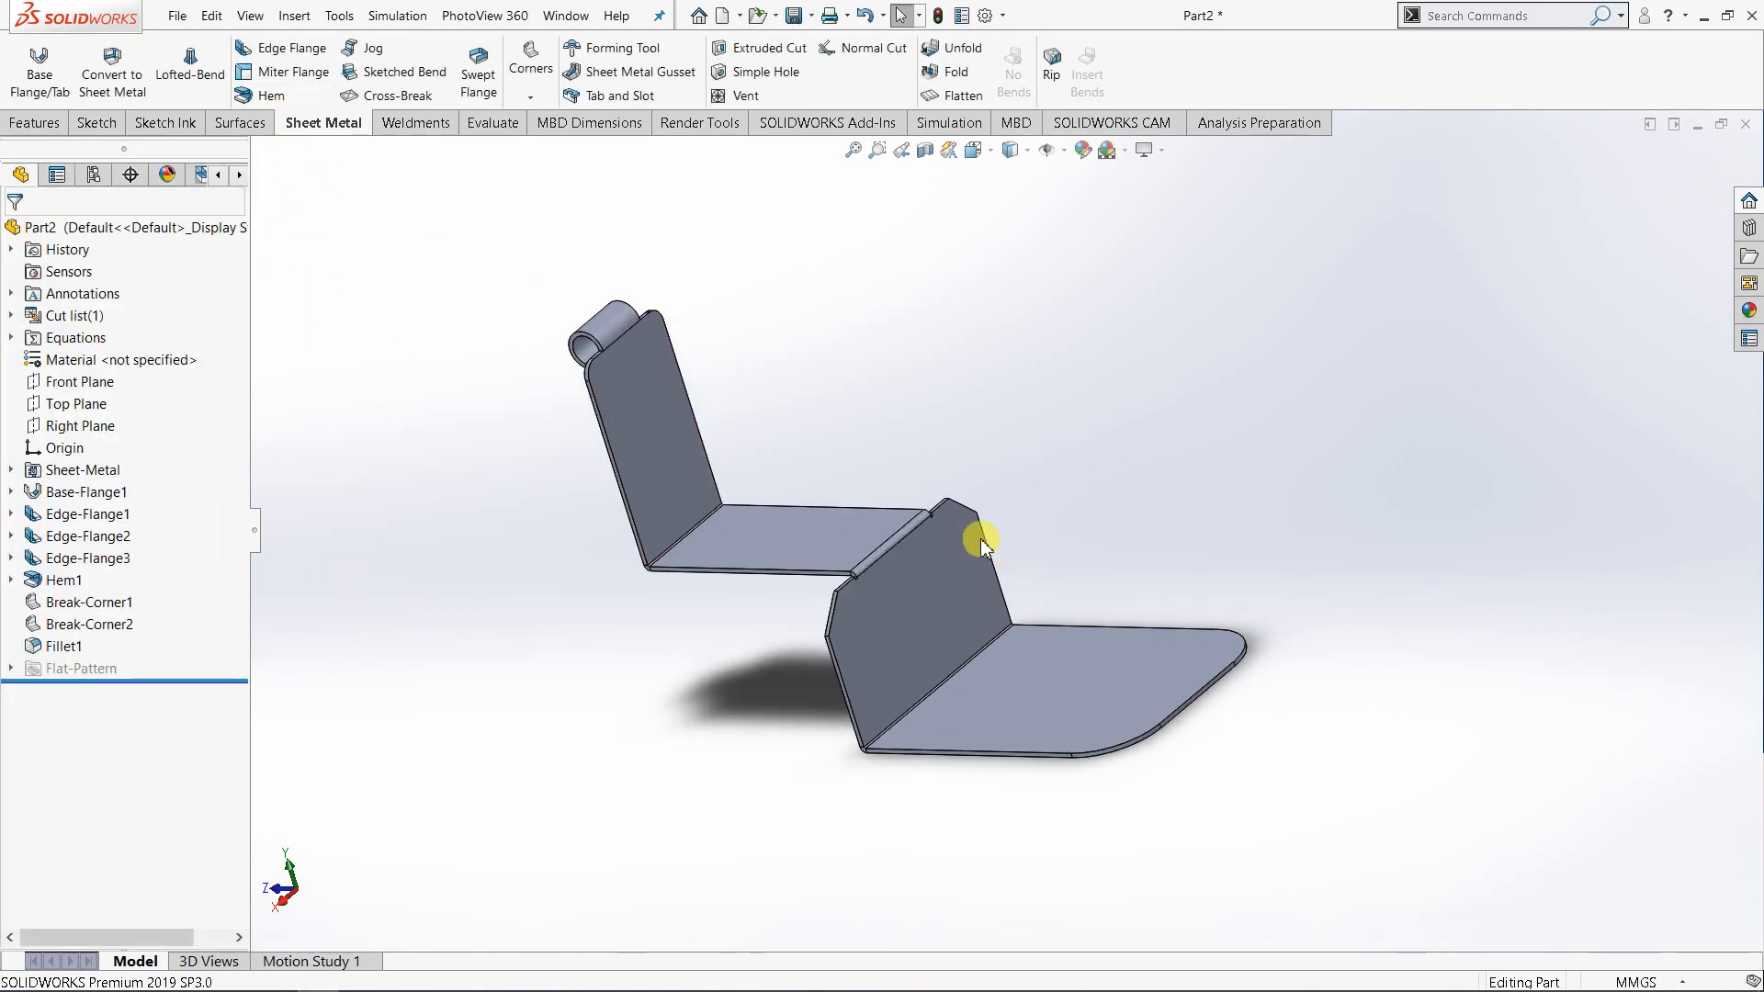
mouse_move(541, 339)
middle_mouse_down()
mouse_move(585, 369)
mouse_move(713, 347)
mouse_move(709, 394)
mouse_move(512, 323)
middle_mouse_up()
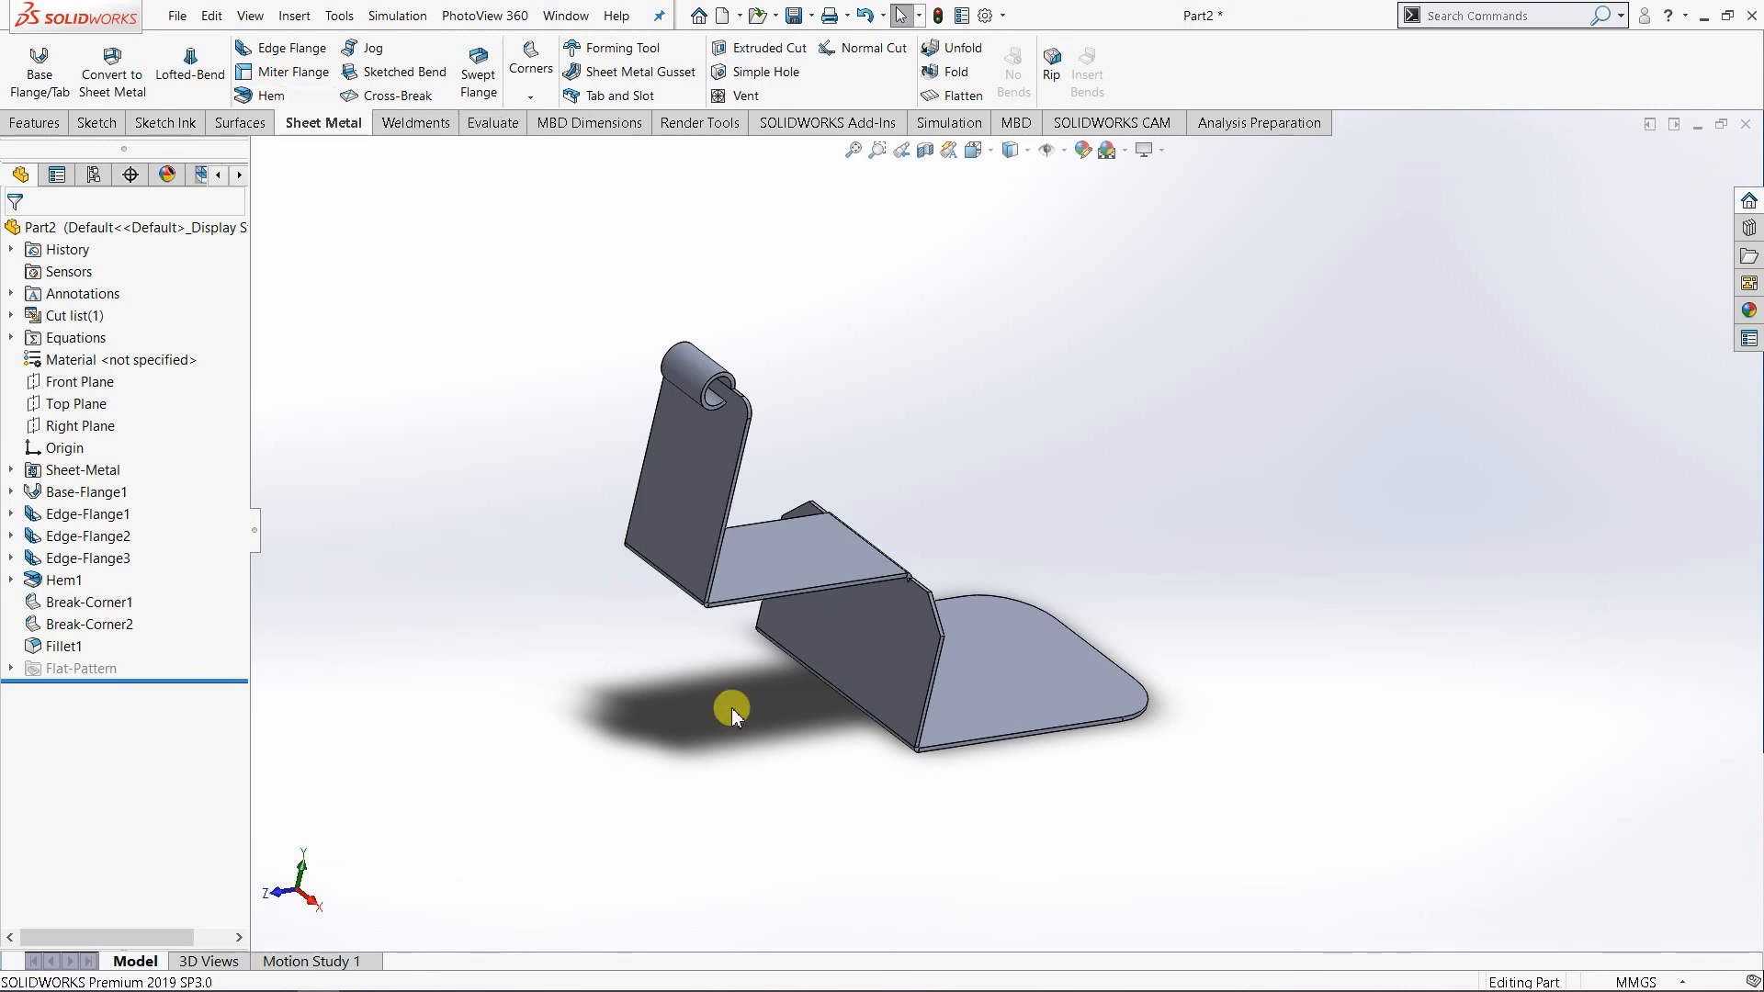
middle_click_drag(733, 709, 808, 540)
scroll(709, 323, "down", 2)
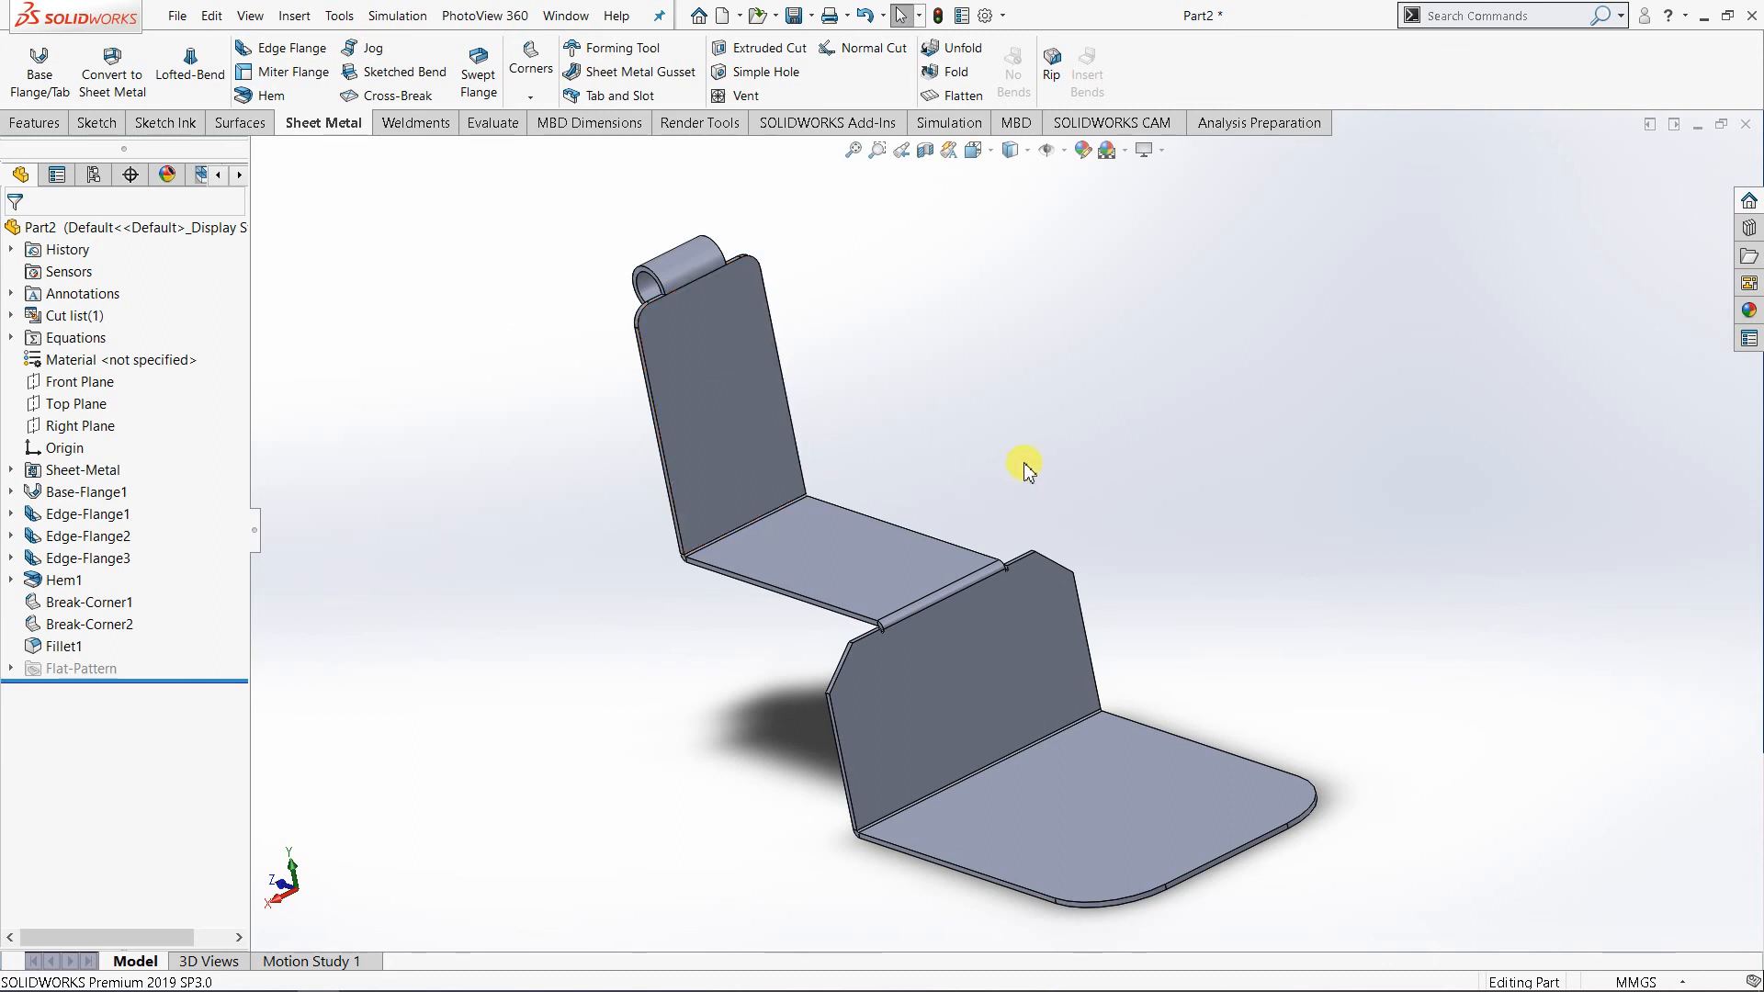